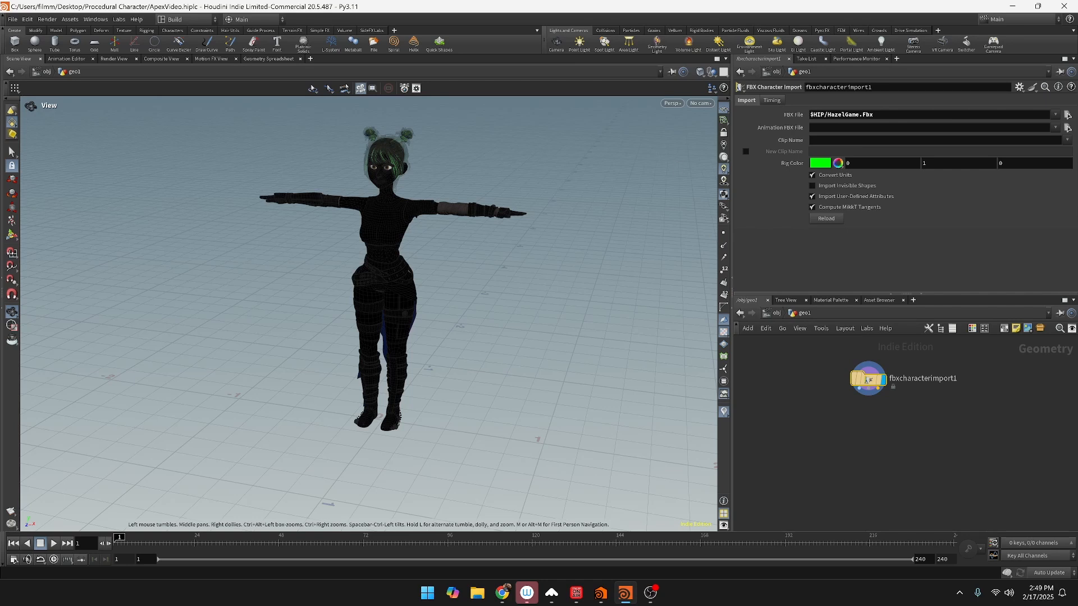
Step: Switch to the browser and look through the SideFX documentation page "Rigging a character using rig components", from the contents list to full-body IK
left_click_drag(522, 0, 533, 1)
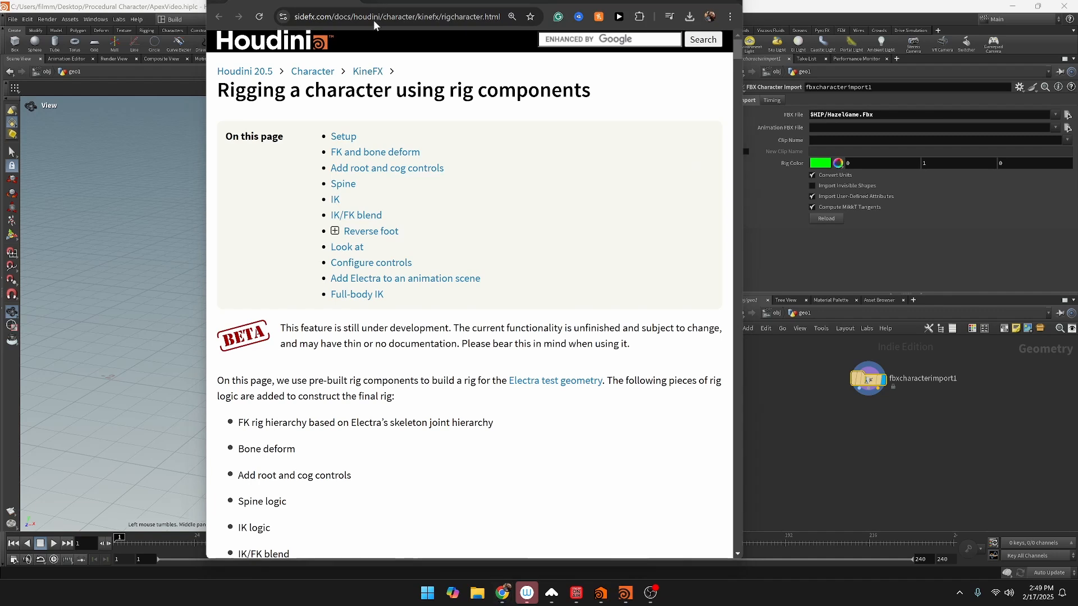
left_click_drag(381, 8, 389, 61)
double_click(395, 58)
scroll(511, 236, "down", 5)
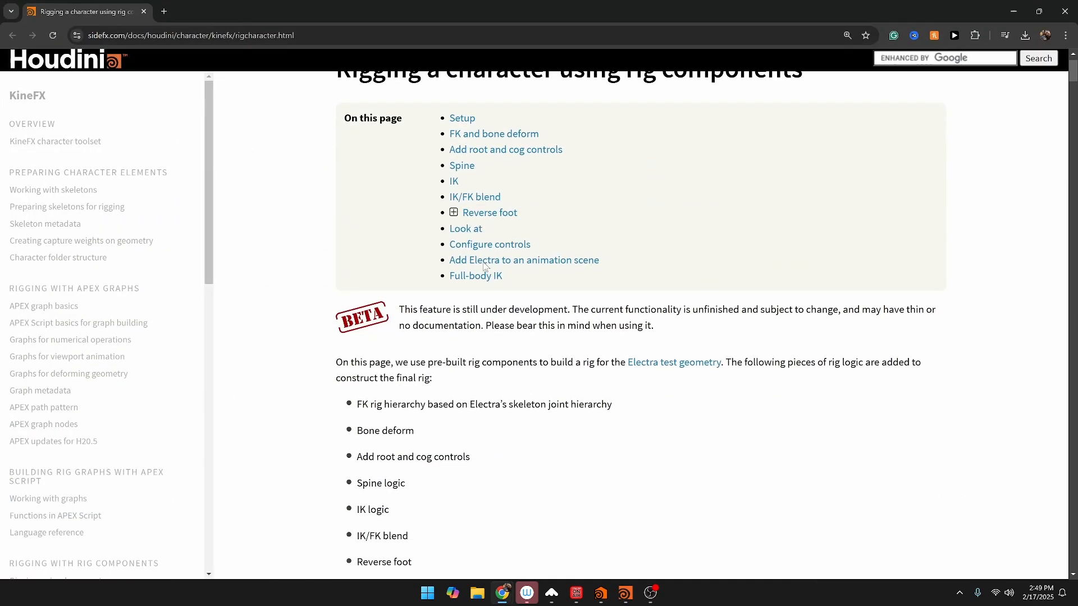
scroll(493, 268, "down", 4)
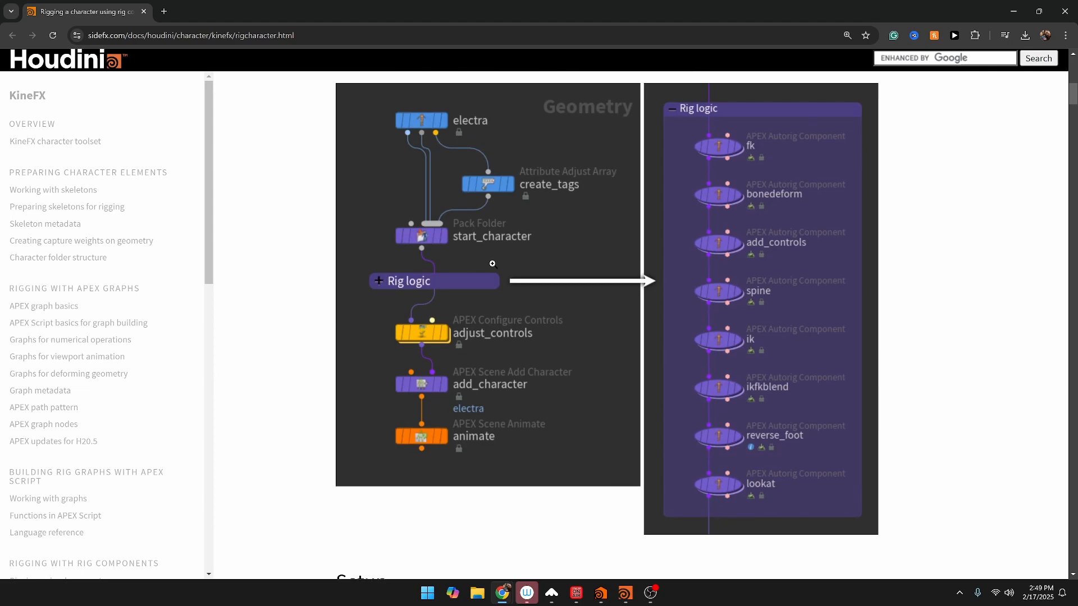
scroll(493, 265, "down", 4)
scroll(492, 265, "down", 15)
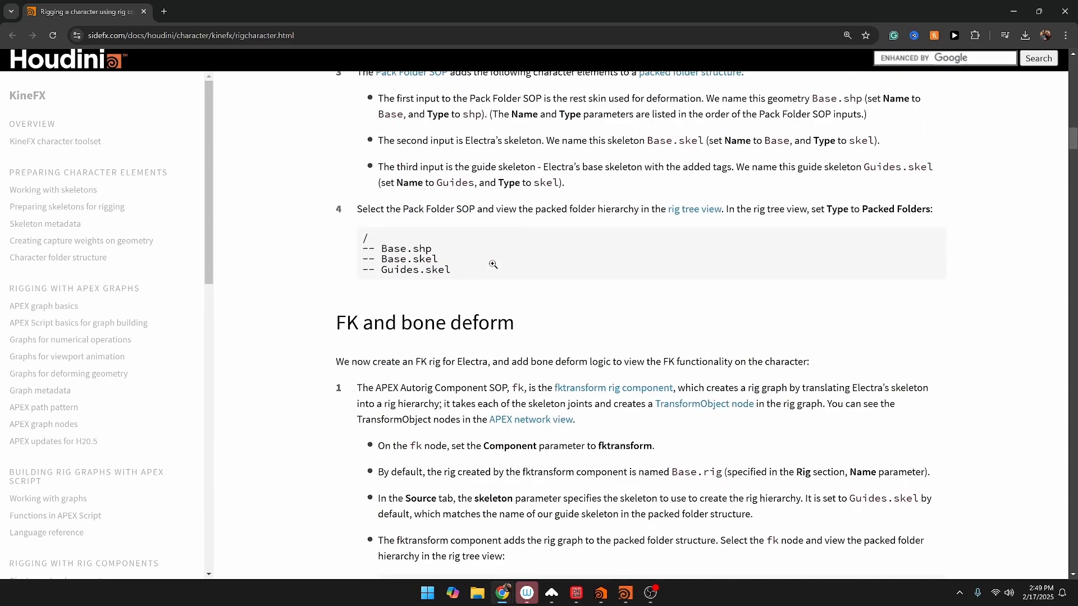
scroll(493, 263, "down", 5)
scroll(500, 278, "down", 12)
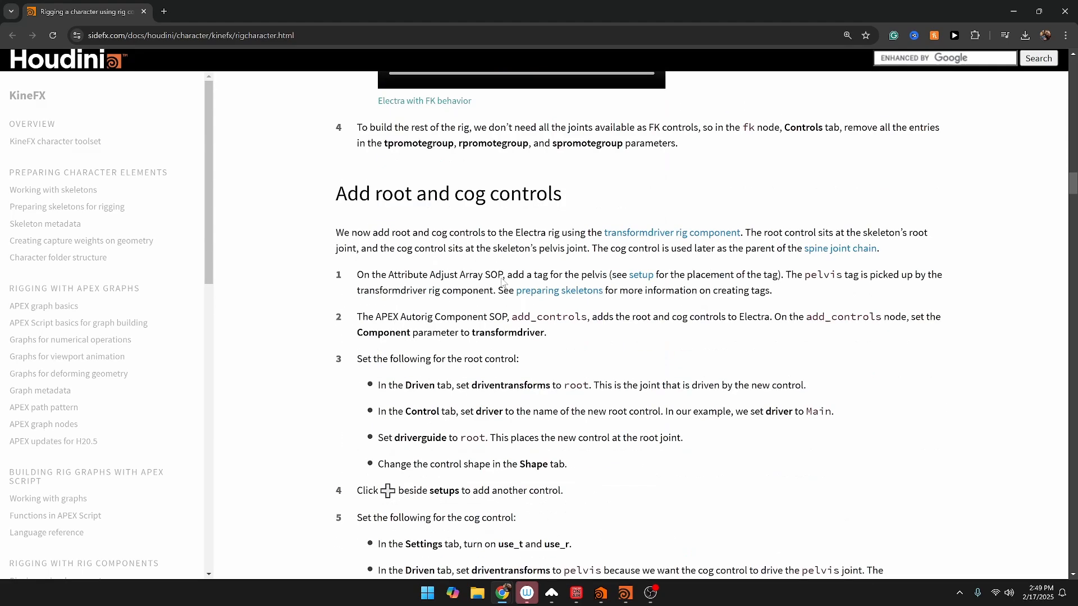
scroll(503, 289, "down", 20)
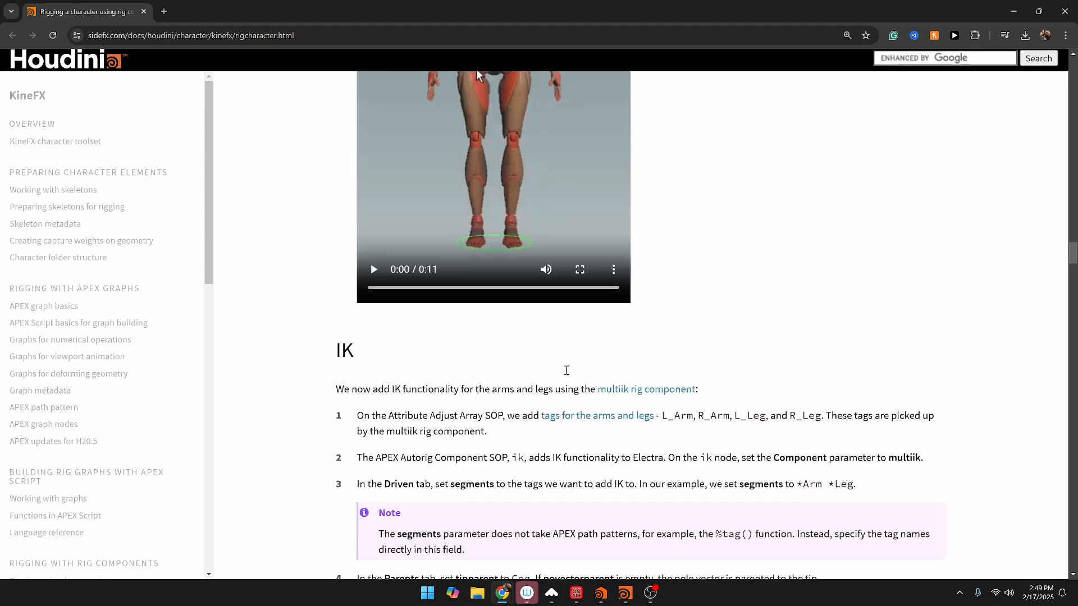
scroll(566, 371, "down", 20)
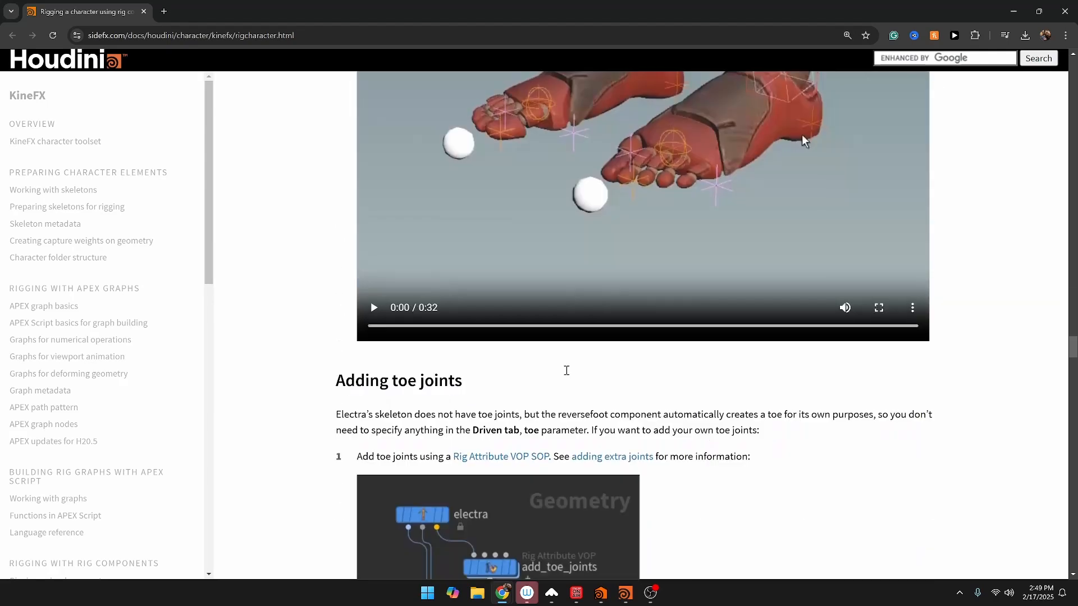
scroll(567, 371, "down", 20)
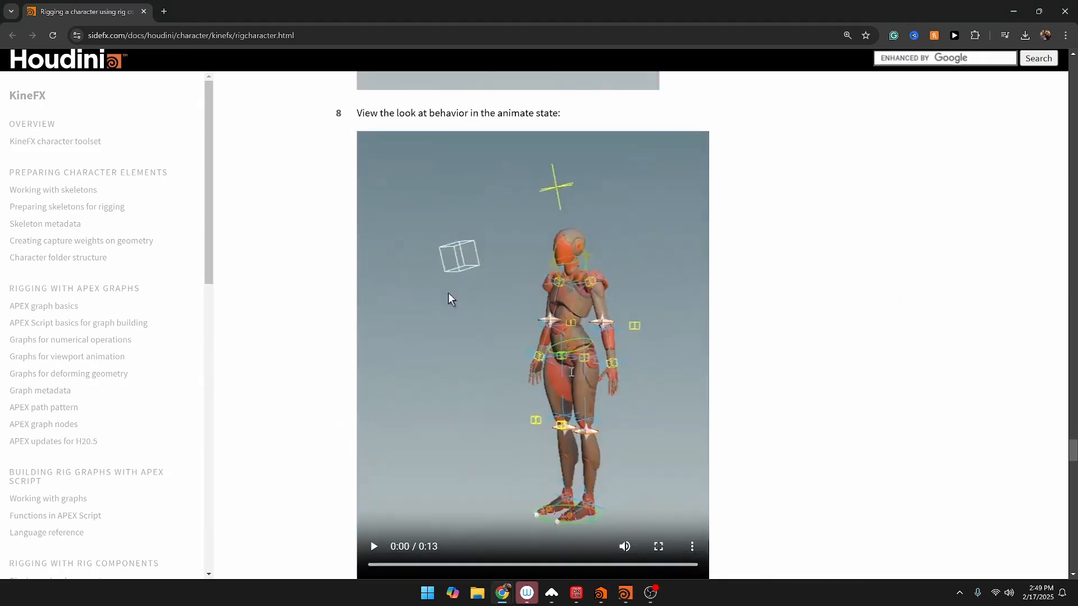
scroll(573, 376, "down", 10)
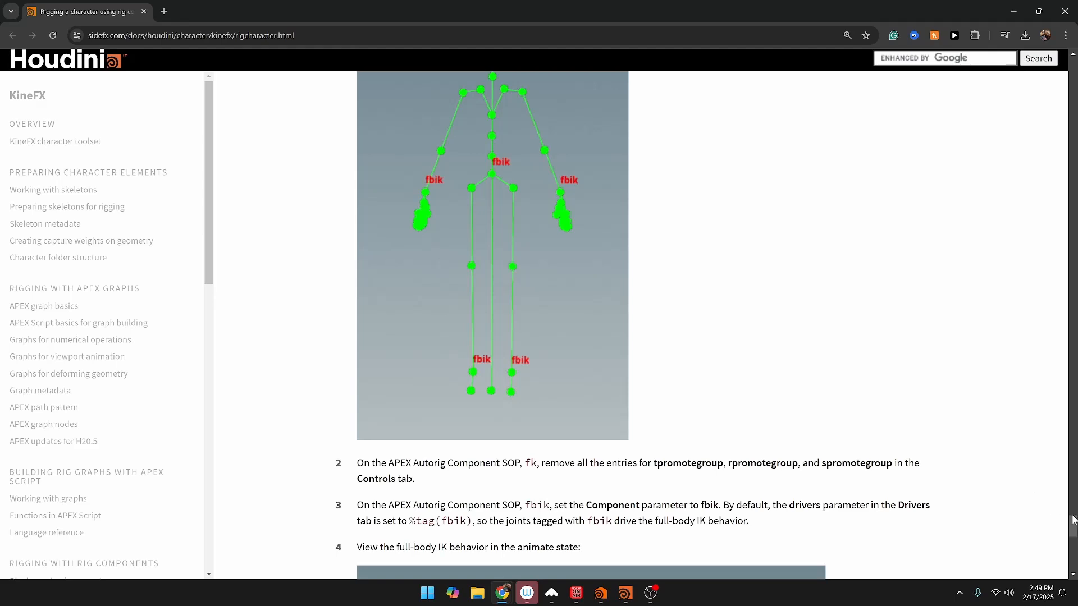
key("Home")
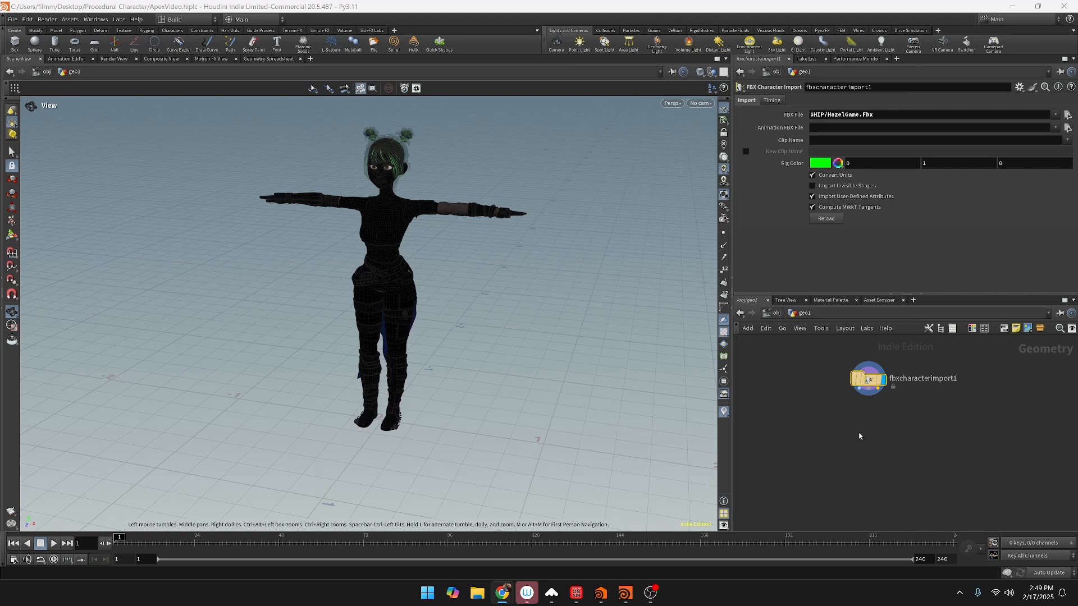
Step: Add a Color node below the FBX Character Import, wire it to the import's first output and display it
left_click_drag(857, 386, 871, 382)
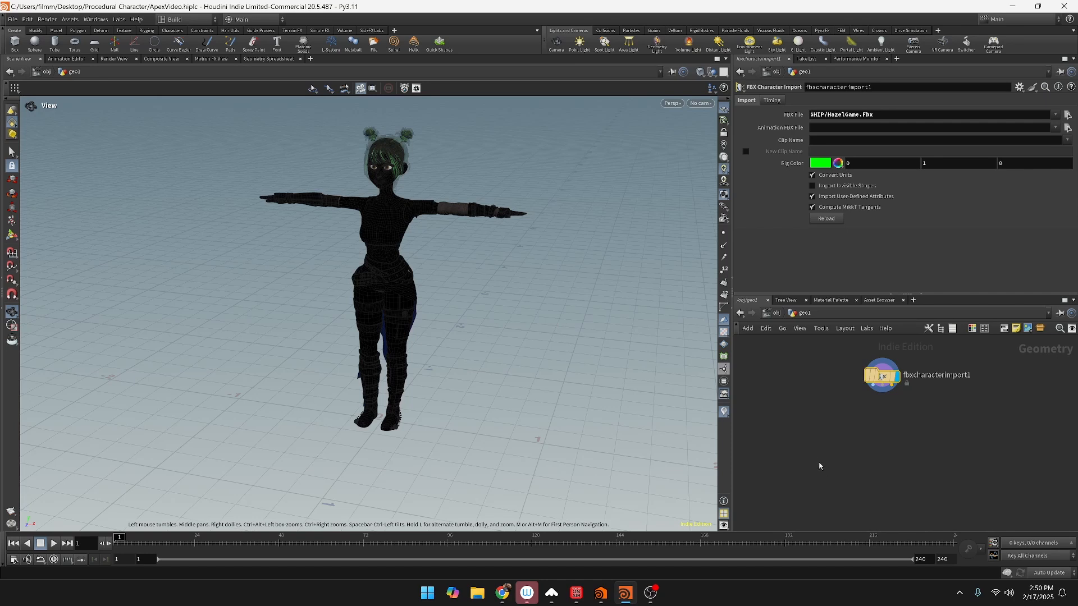
key("Tab")
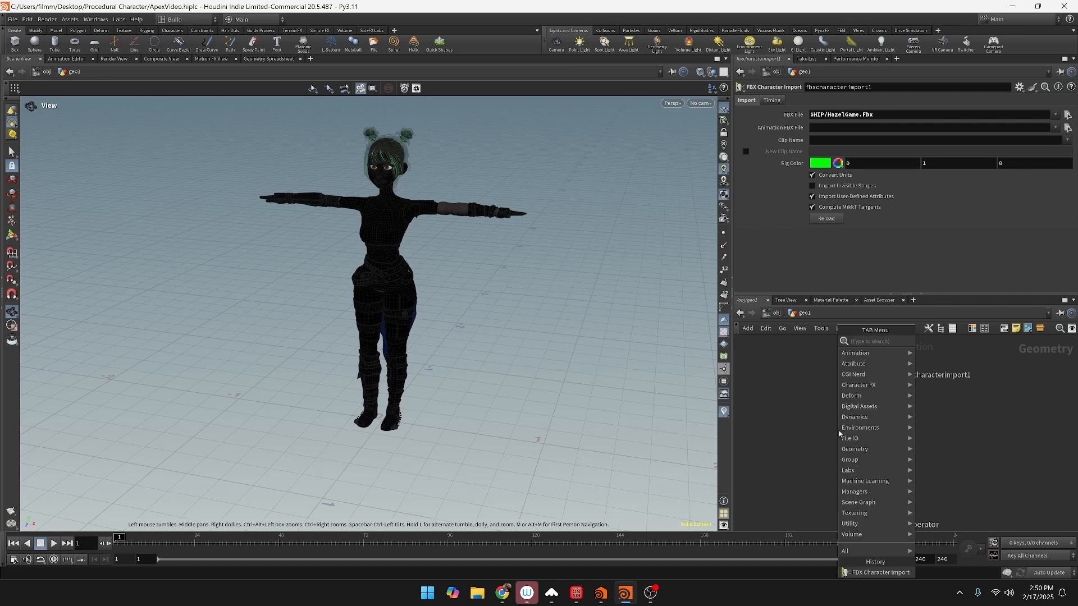
type("null")
key("Return")
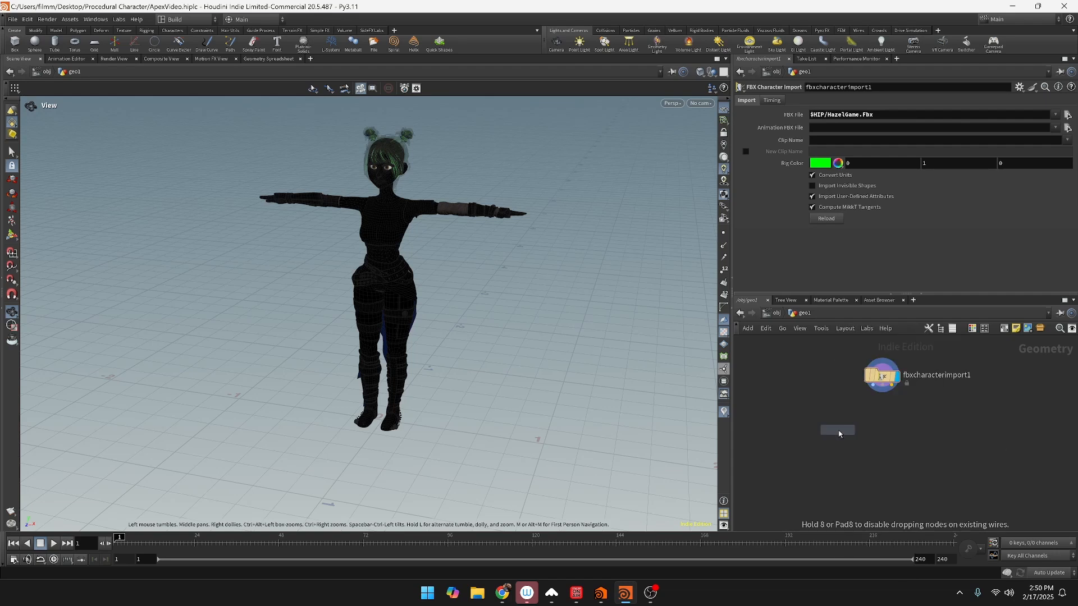
left_click(839, 434)
left_click_drag(838, 421, 873, 385)
left_click(853, 430)
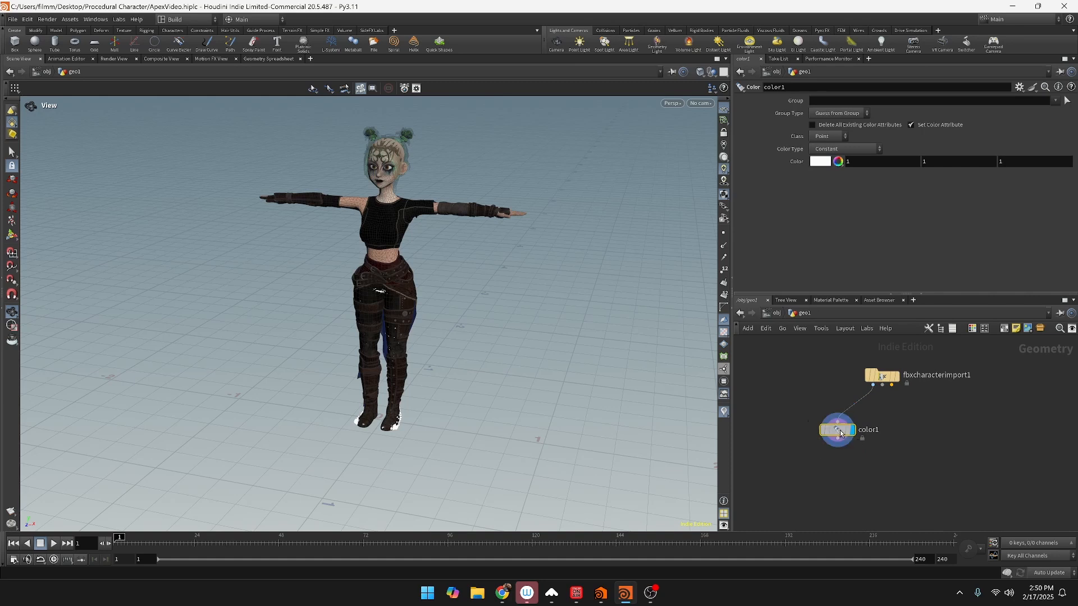
left_click_drag(837, 430, 851, 420)
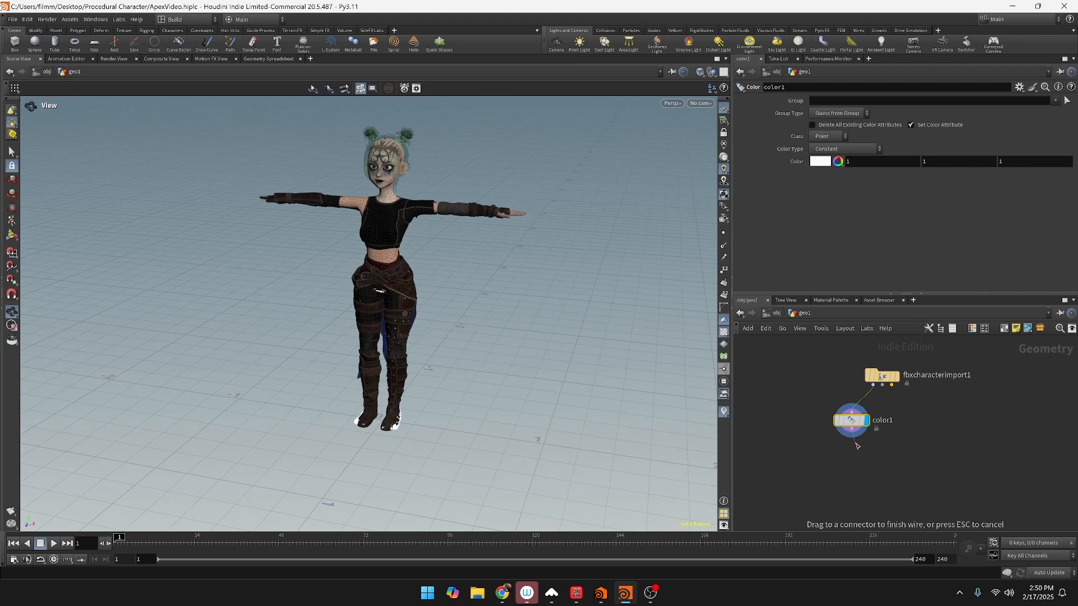
Step: Add a Clean node after the Color node, display it and inspect the character in the viewport
key("Tab")
type("clean")
key("Return")
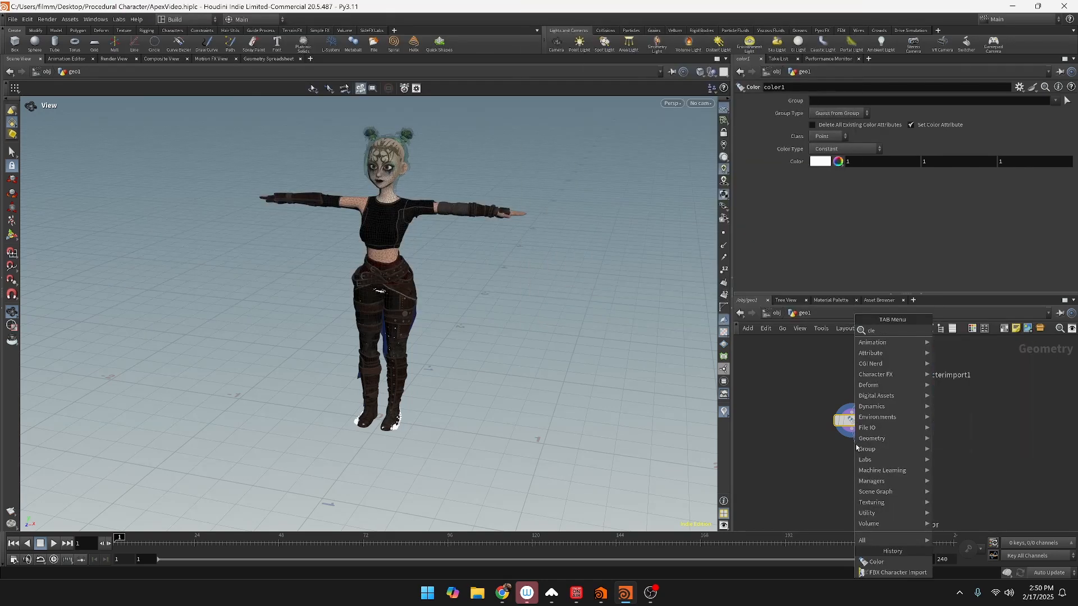
left_click(856, 448)
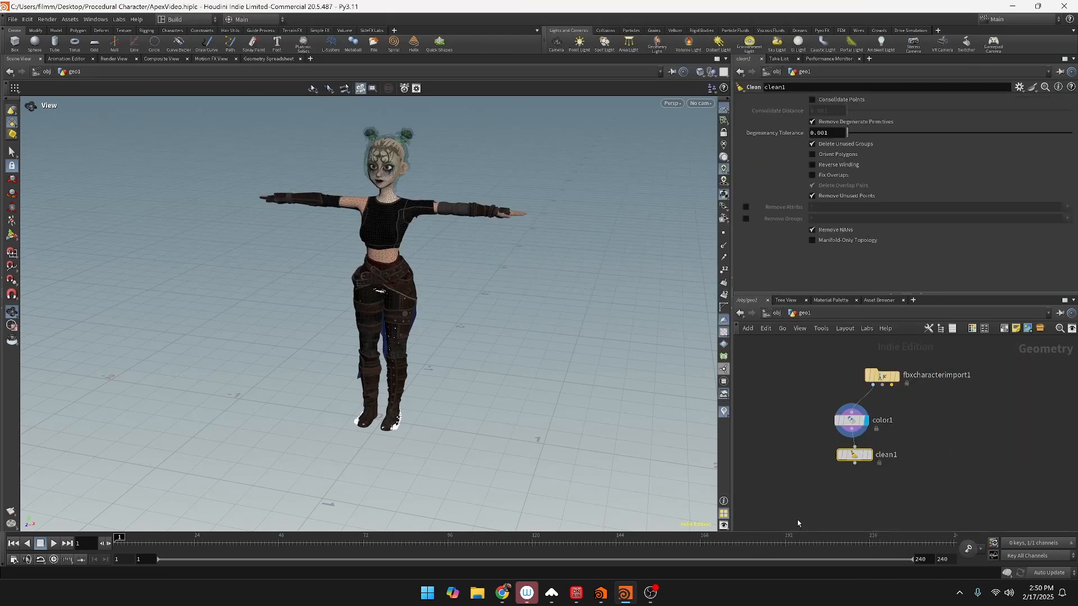
left_click(871, 455)
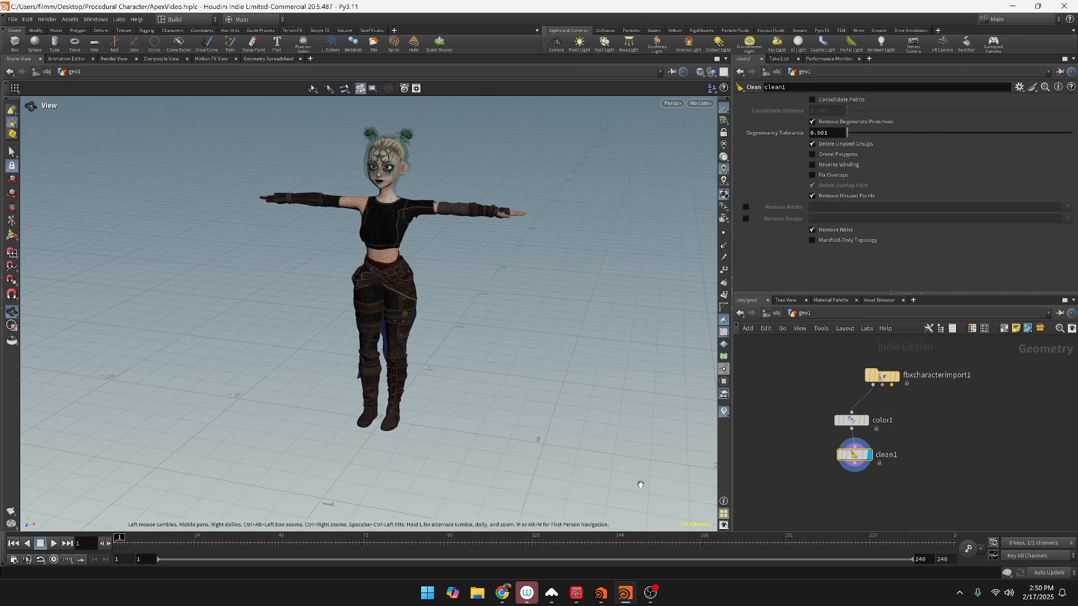
mouse_move(459, 293)
left_mouse_down()
mouse_move(370, 281)
mouse_move(452, 264)
mouse_move(464, 287)
left_mouse_up()
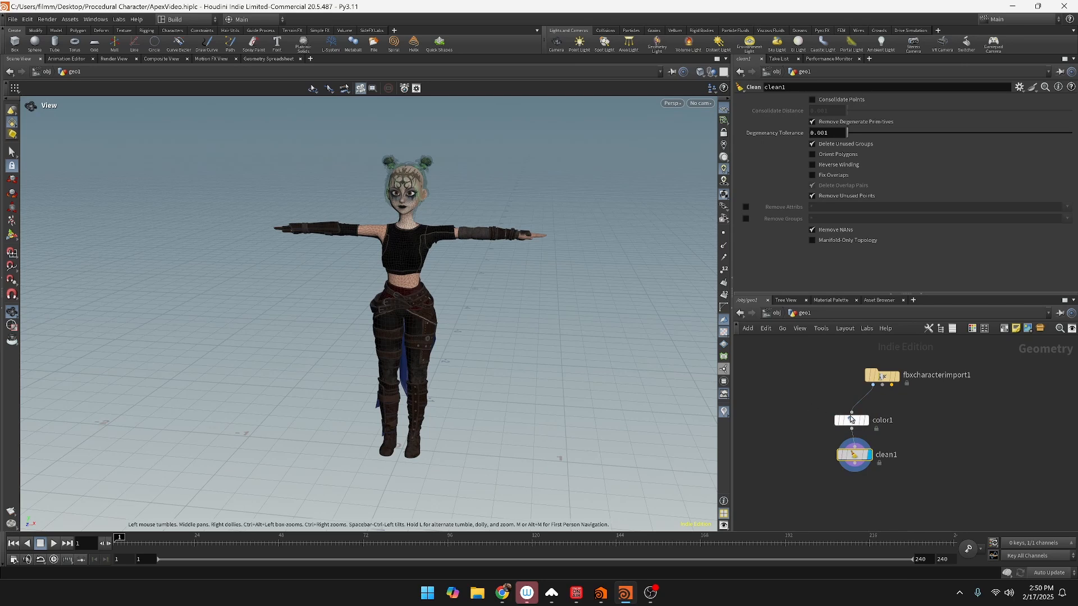
Step: Align the Color and Clean nodes in a vertical column offset to one side of the FBX import node
left_click_drag(848, 417, 842, 408)
mouse_move(857, 459)
left_mouse_down()
mouse_move(839, 449)
mouse_move(848, 444)
left_mouse_up()
mouse_move(875, 386)
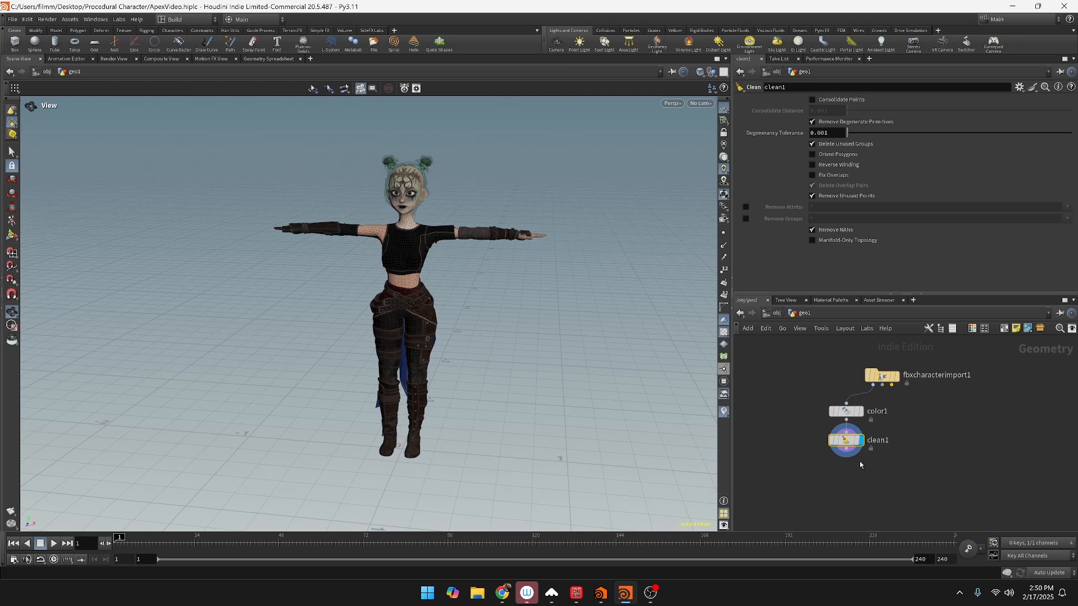
mouse_move(848, 459)
left_click_drag(797, 401, 783, 449)
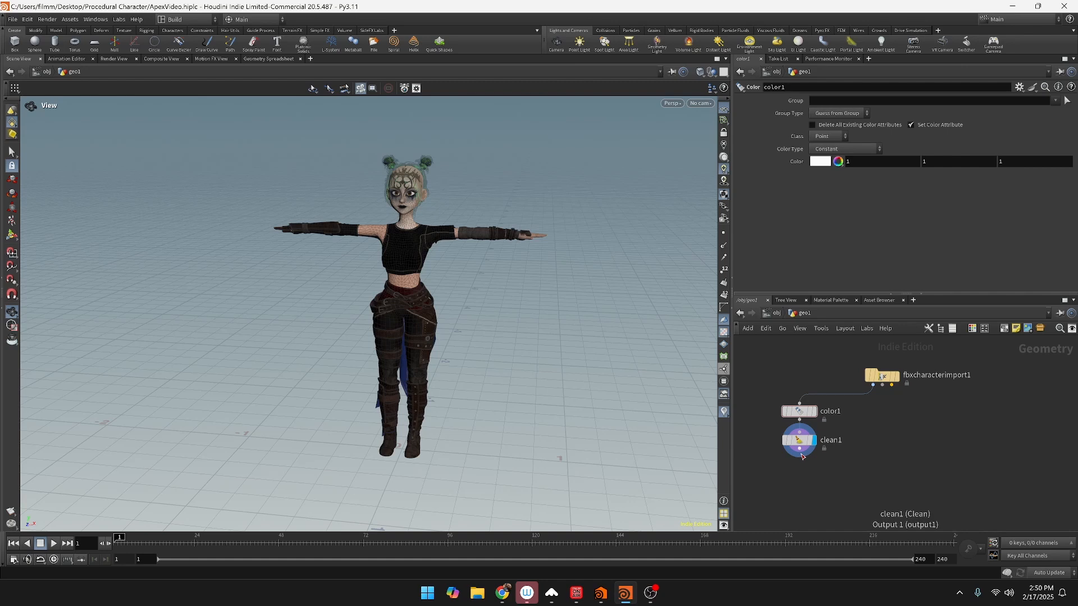
Step: Add a Null node after the Clean node and rename it OUT_CHARACTER_GEO
key("Tab")
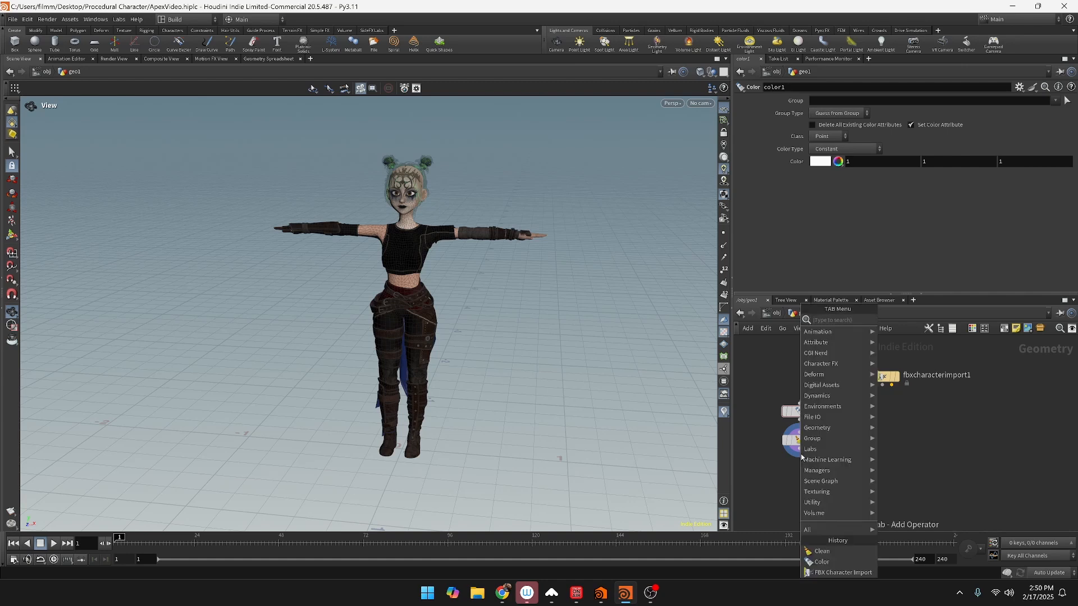
type("null")
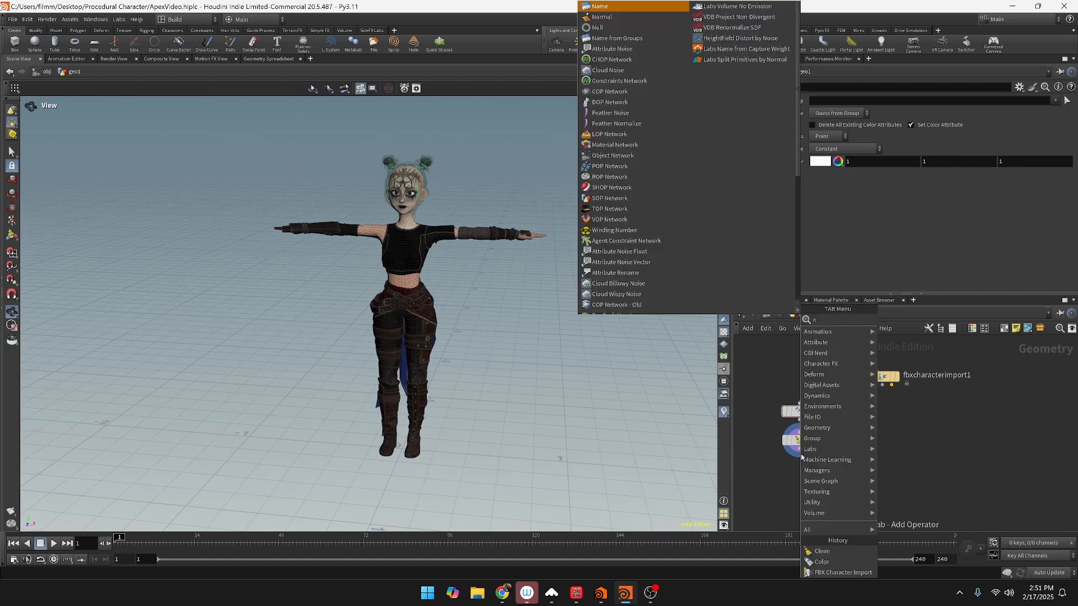
key("Return")
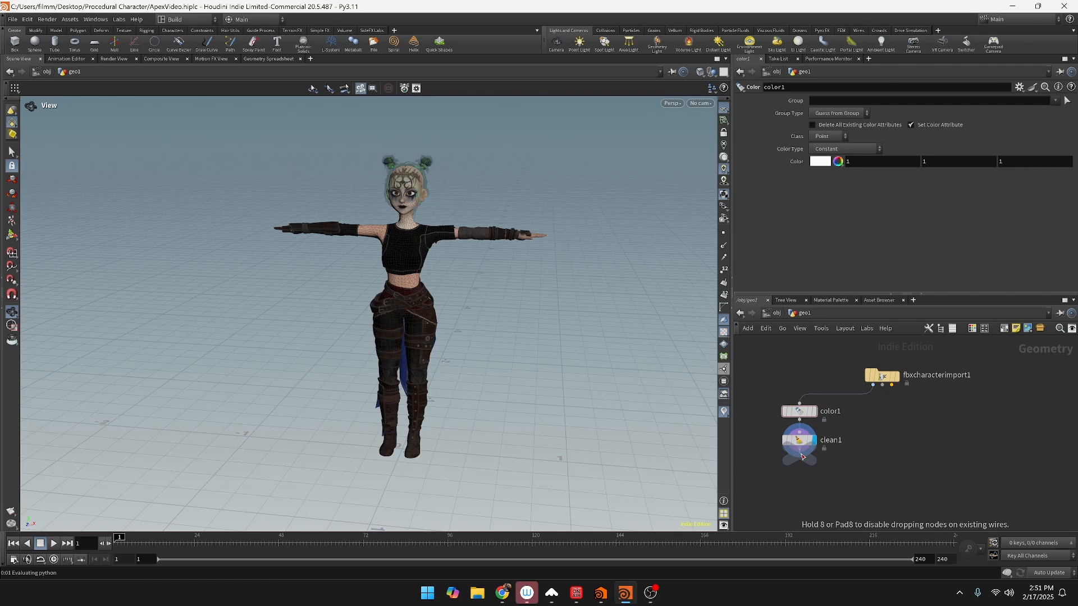
left_click(800, 477)
double_click(825, 478)
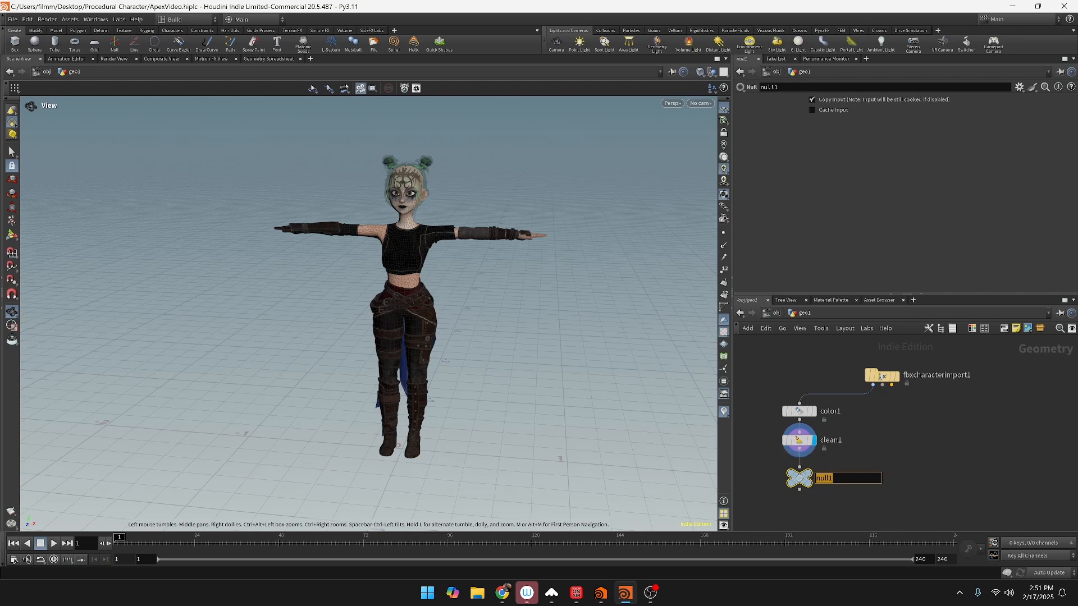
type("OUT_CHARACTER_GEO")
key("Return")
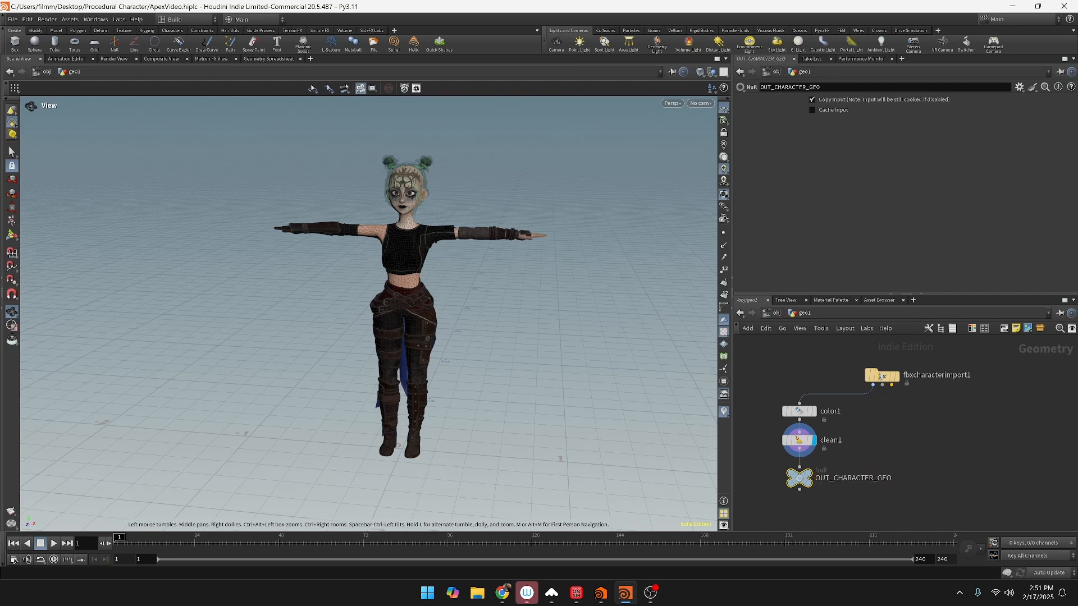
Step: Make two copies of the OUT_CHARACTER_GEO null and rename the lower copy OUT_CHARACTER_SKELETON
left_click_drag(803, 480, 892, 504, "alt")
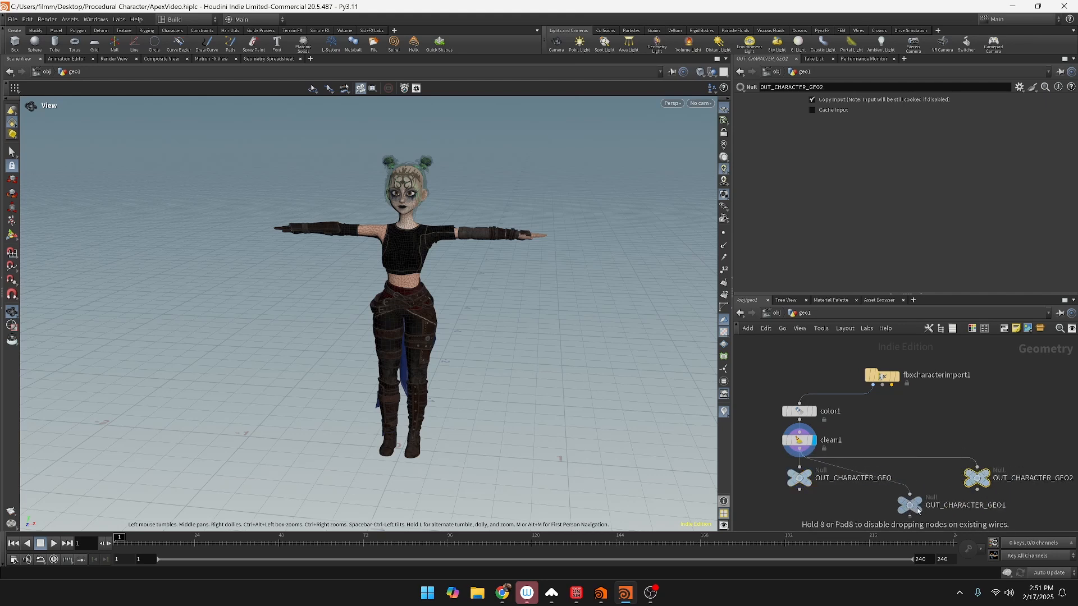
double_click(977, 505)
left_click_drag(971, 504, 989, 504)
type("SK")
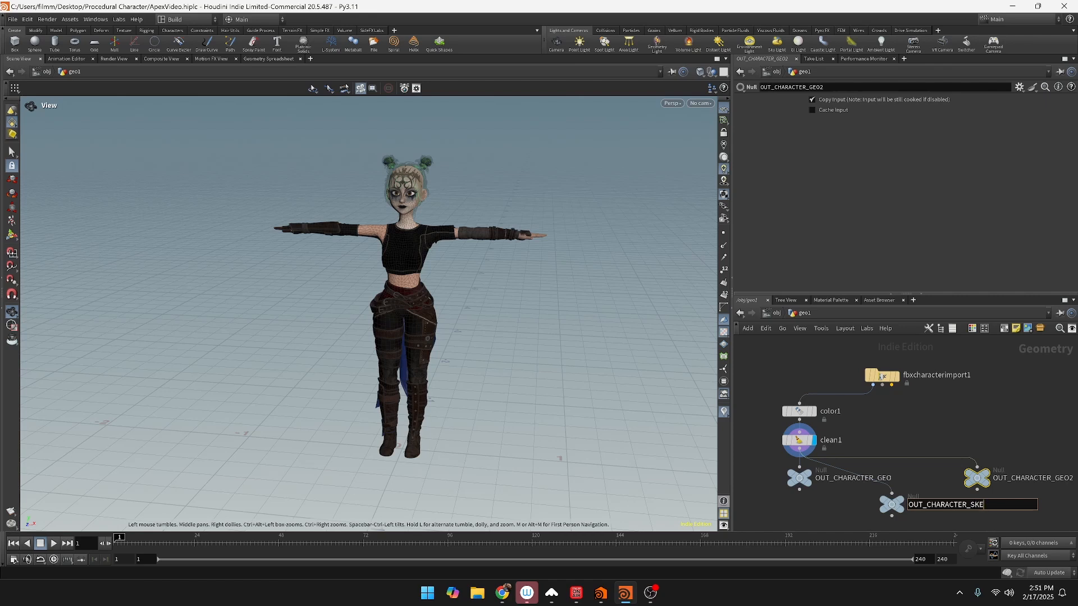
type("ELETON")
key("Return")
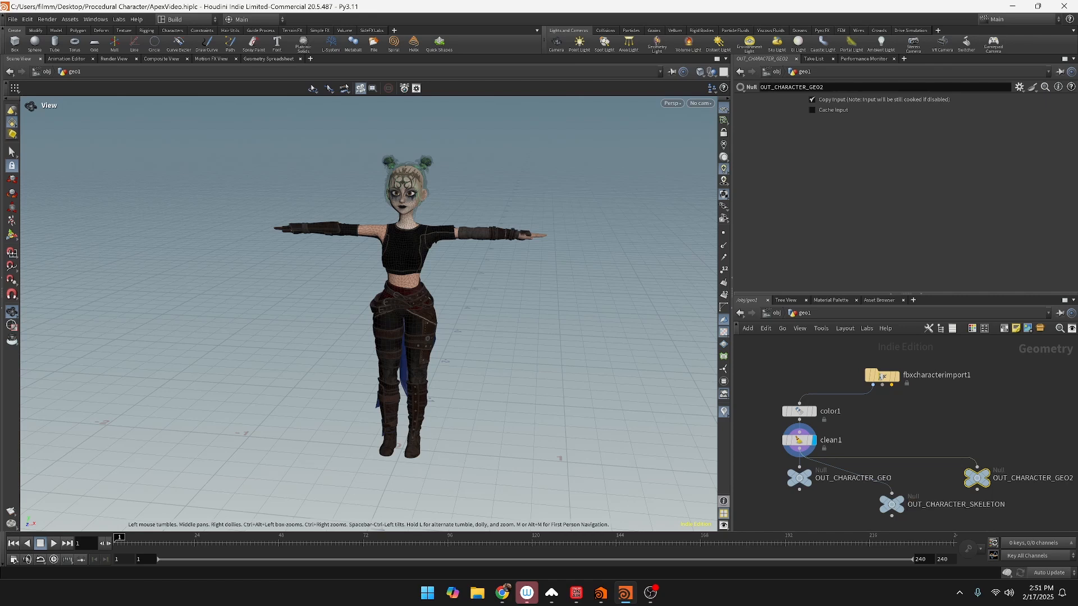
Step: Reposition the other copied null and rename it OUT_CHARACTER_GUIDES
left_click_drag(979, 473, 963, 464)
middle_click_drag(1028, 471, 955, 476)
double_click(973, 475)
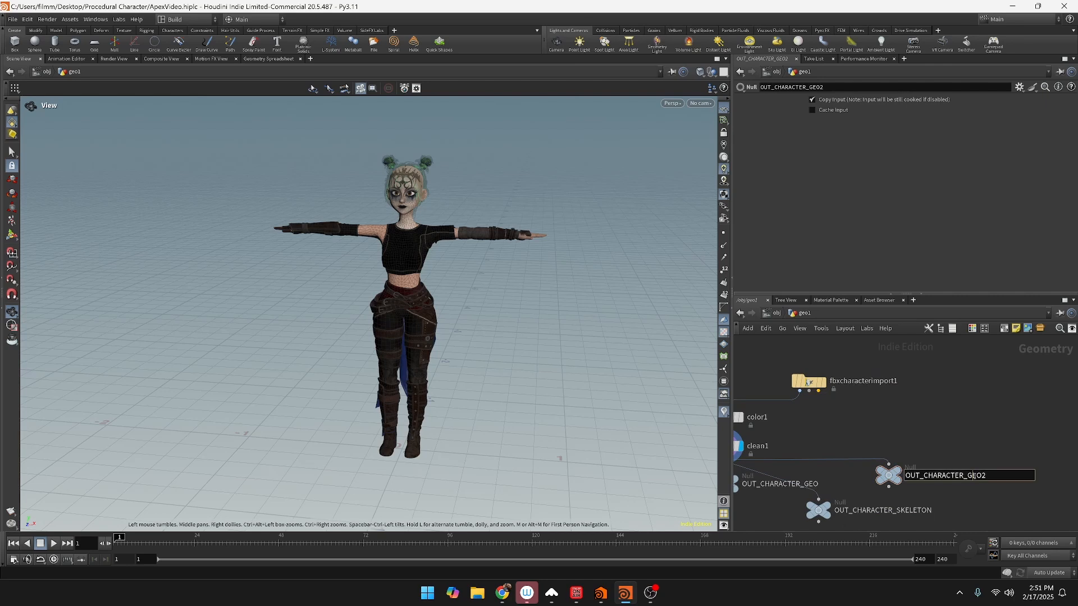
left_click_drag(972, 475, 996, 476)
type("UIDES")
key("Return")
Step: Rewire OUT_CHARACTER_SKELETON to the FBX import's second output and display the null to inspect the skeleton
middle_click_drag(894, 443, 1002, 439)
left_click(926, 497)
left_click(914, 373)
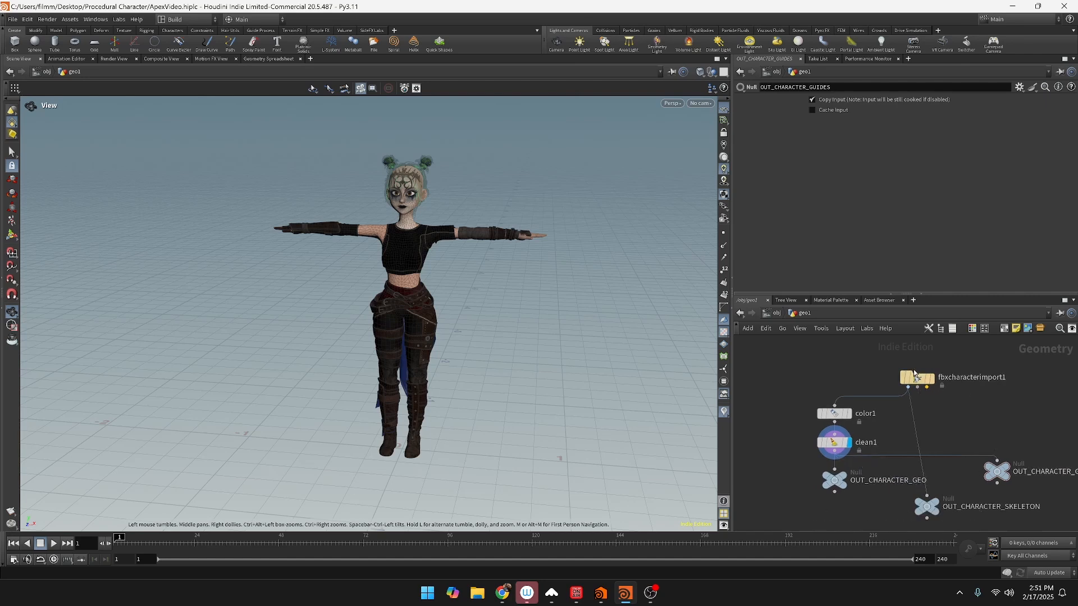
left_click_drag(913, 413, 918, 389)
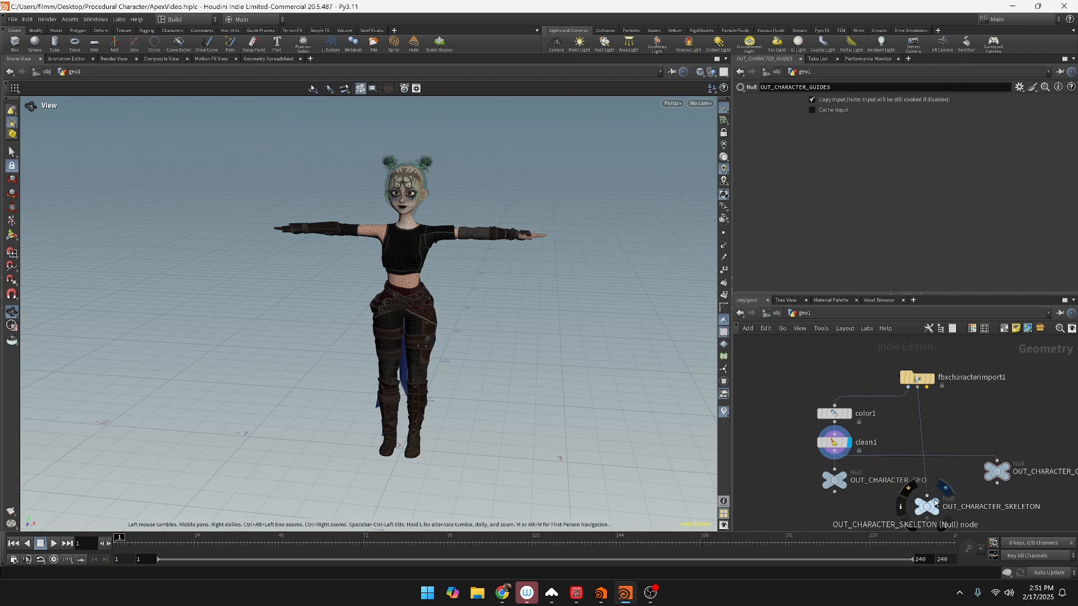
left_click(945, 488)
left_click_drag(456, 301, 561, 236)
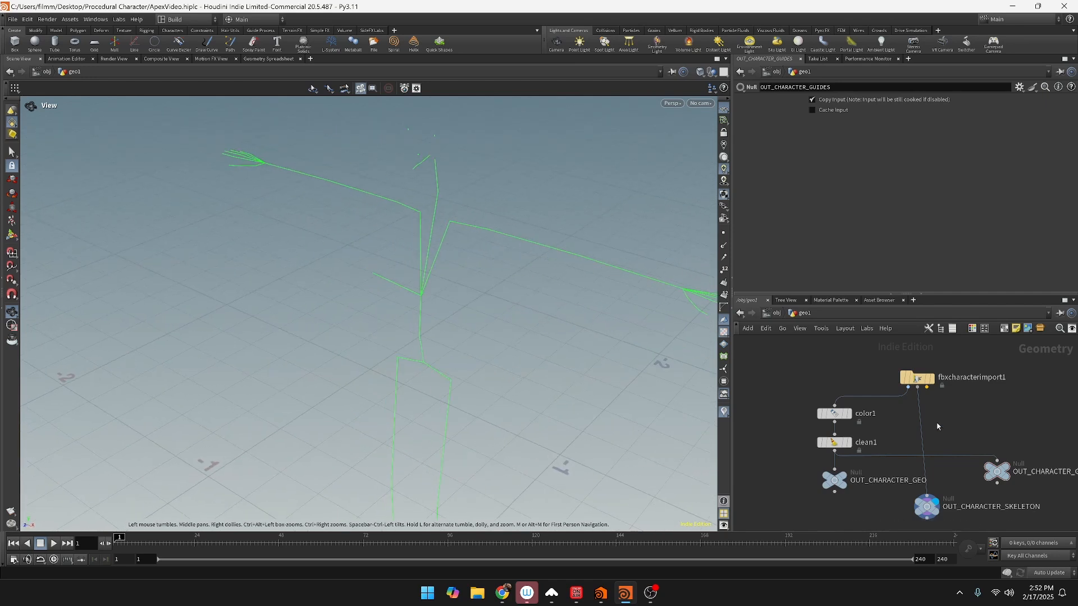
Step: Connect the FBX import's Animated Pose output to OUT_CHARACTER_SKELETON in place of its current input and view the skeleton
left_click(926, 388)
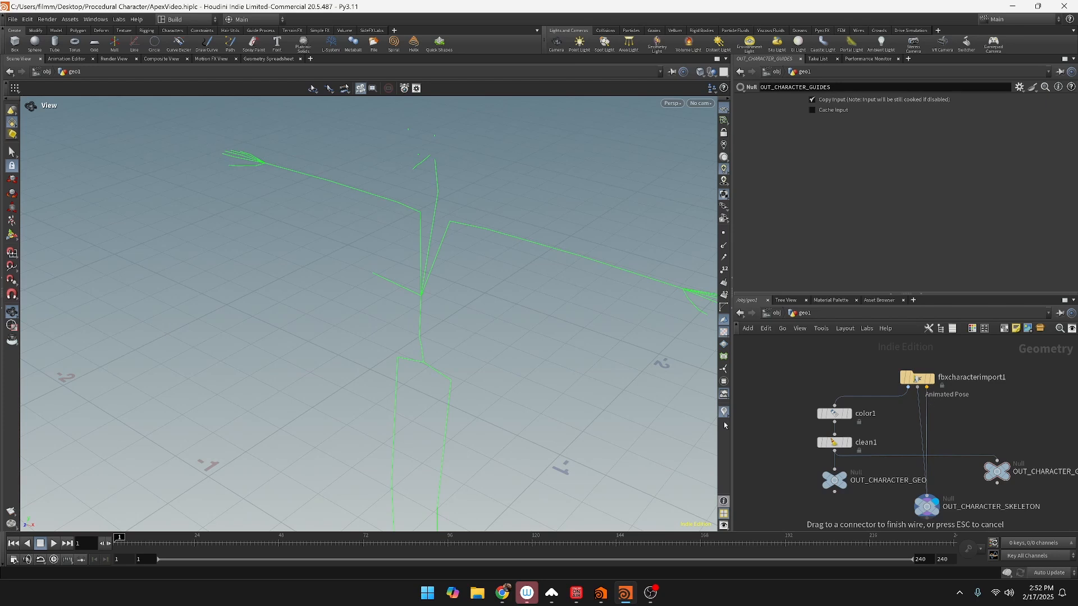
left_click(926, 495)
left_click_drag(503, 233, 460, 220)
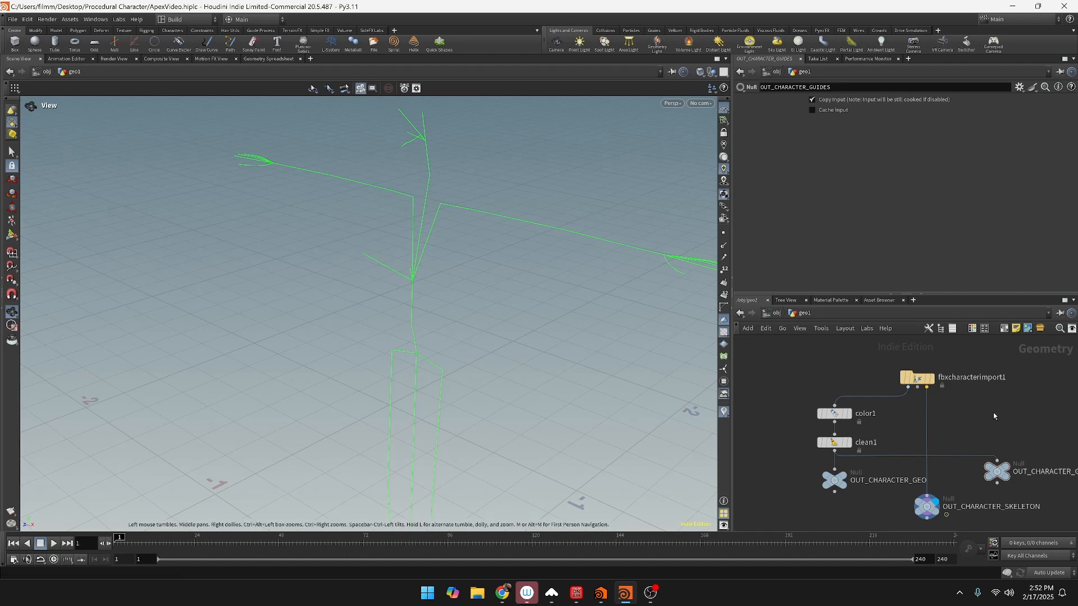
Step: Add a Rig Stash Pose node and wire its inputs to the FBX import's second and Animated Pose outputs
key("Tab")
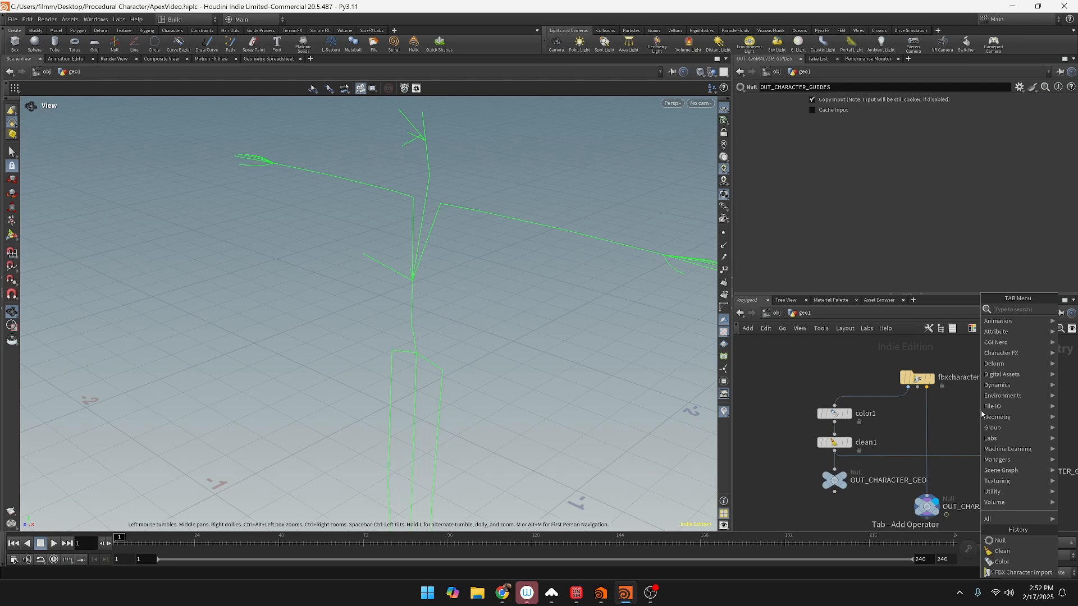
type("rig s")
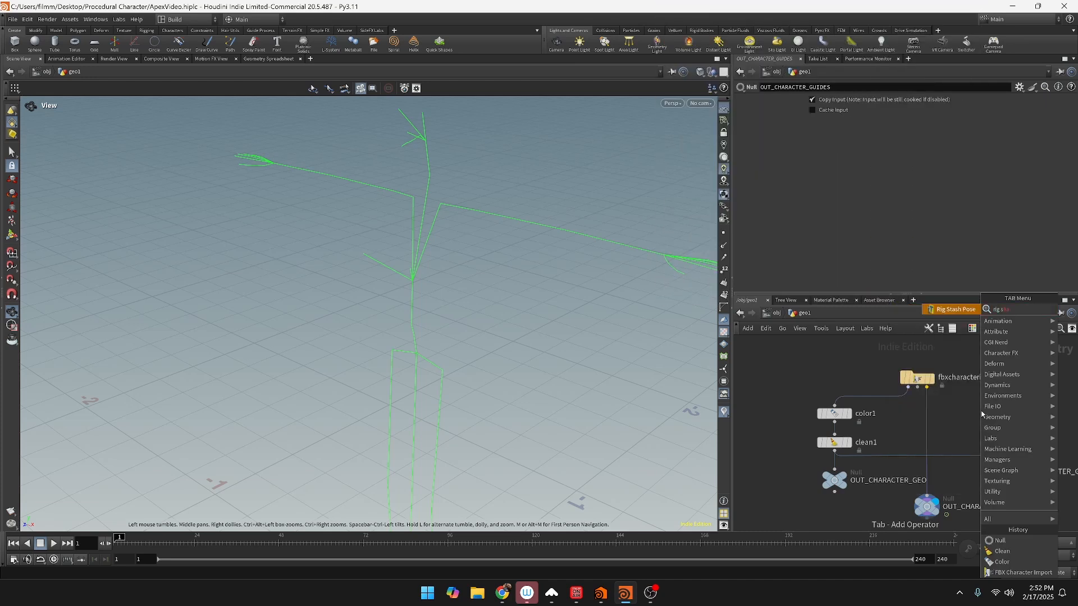
key("Return")
left_click(981, 413)
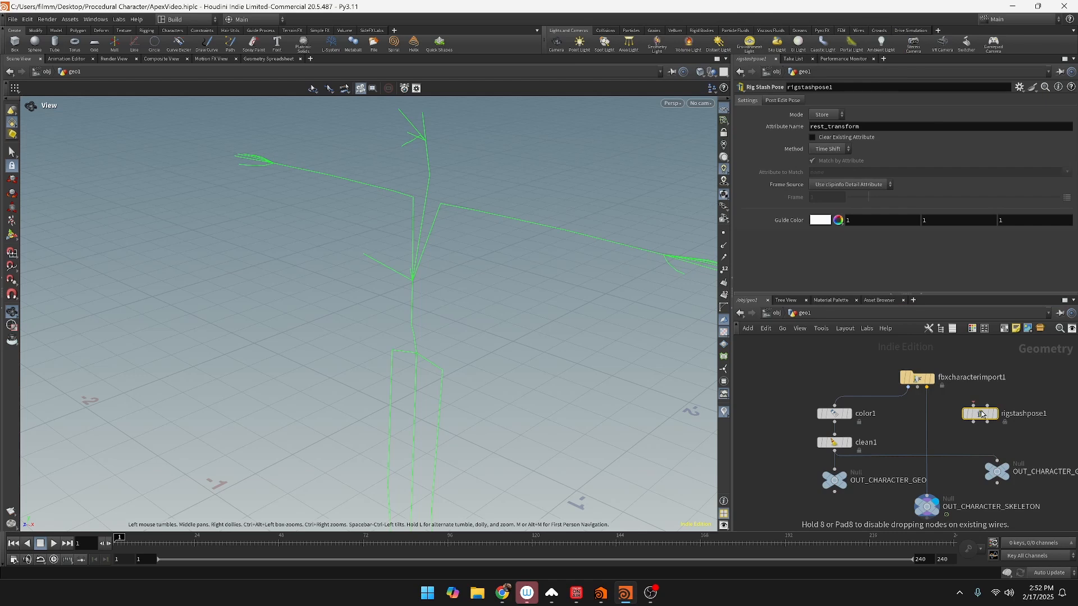
left_click_drag(975, 402, 926, 387)
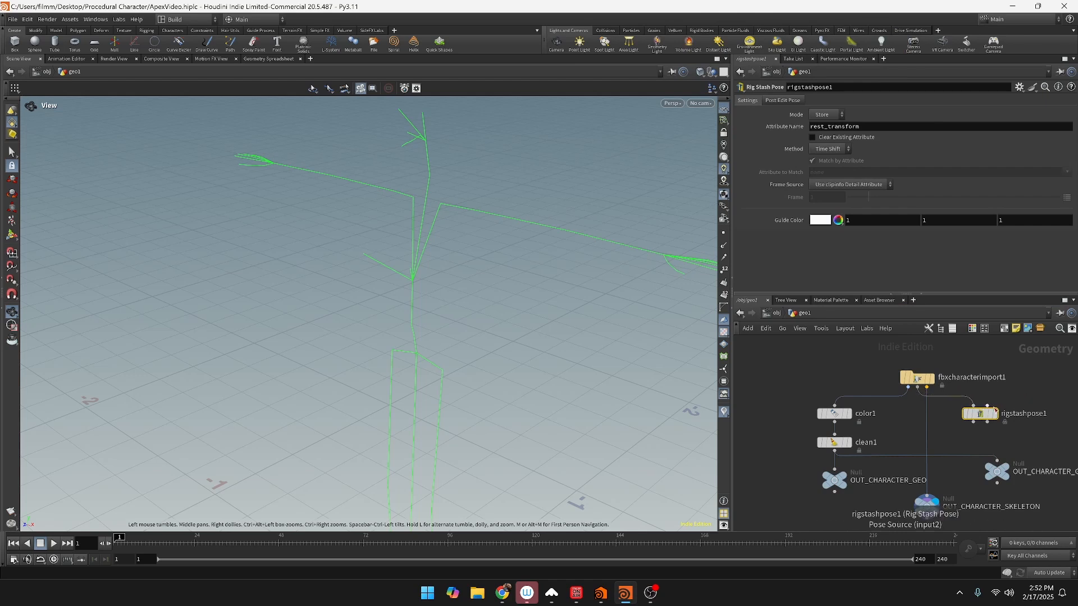
key("y")
left_click_drag(979, 406, 927, 388)
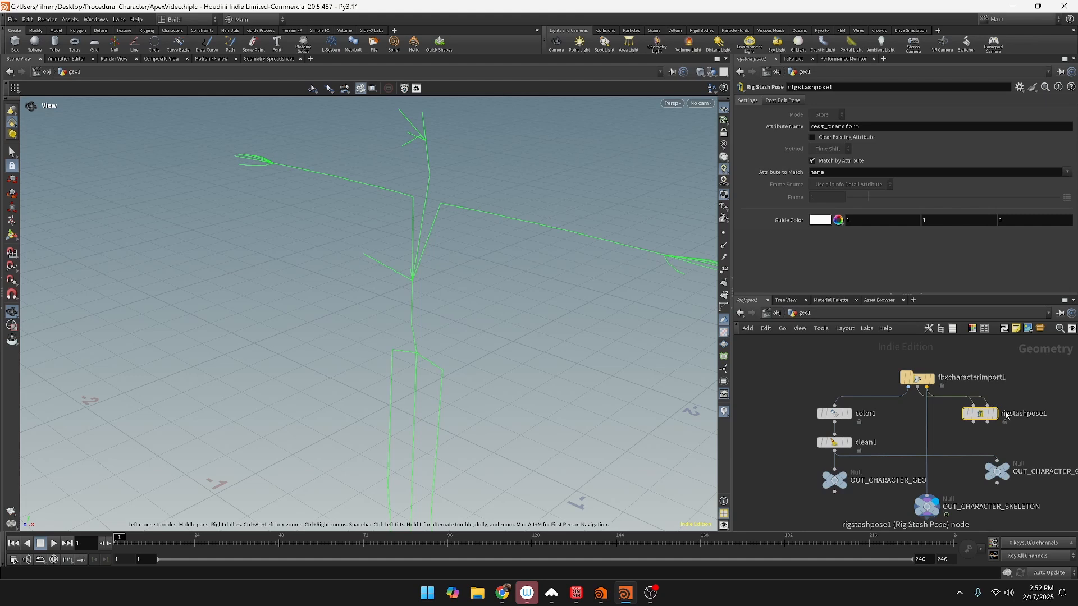
Step: Try feeding OUT_CHARACTER_SKELETON from the Rig Stash Pose node, inspect the stashed pose, and delete the node
left_click_drag(974, 427, 934, 492)
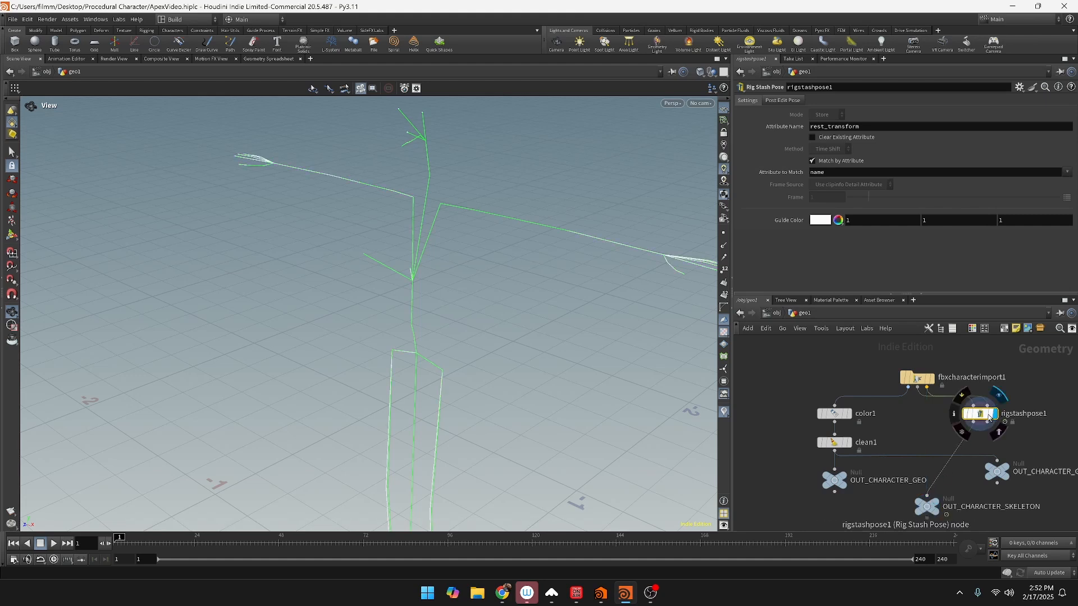
left_click_drag(981, 416, 942, 420)
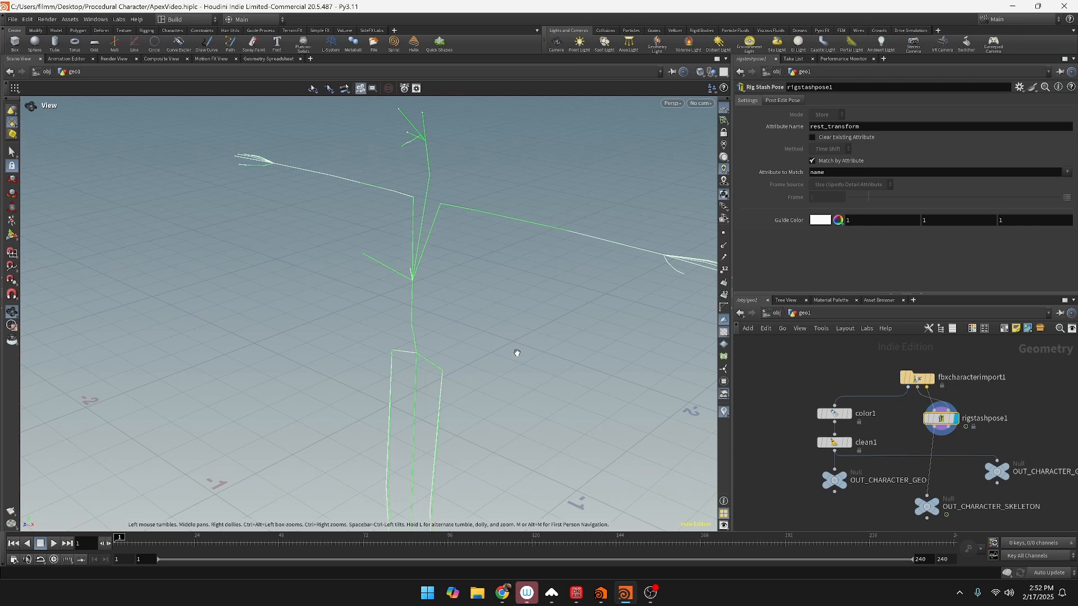
left_click_drag(435, 292, 559, 382)
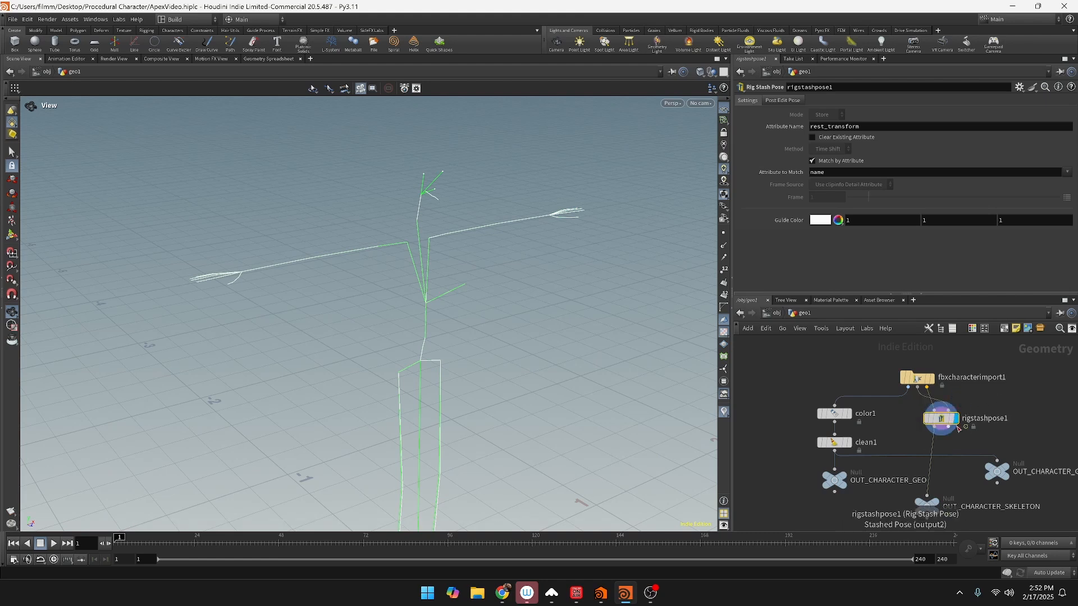
key("Delete")
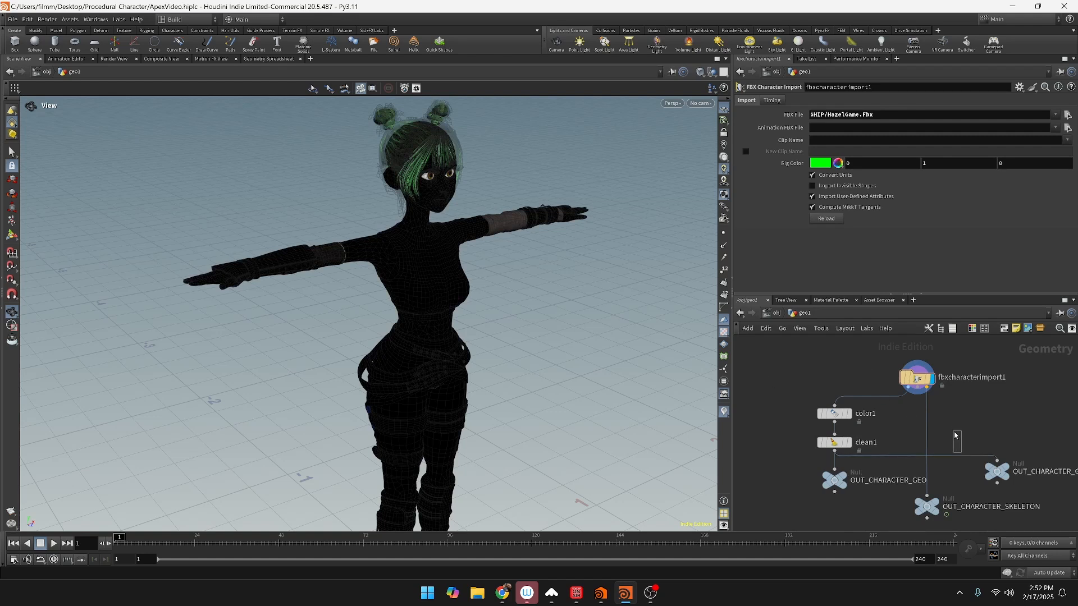
Step: Rewire OUT_CHARACTER_GUIDES to the FBX import's Animated Pose output, display OUT_CHARACTER_SKELETON and tidy the placement of the nulls
left_click_drag(961, 456, 909, 391)
left_click_drag(956, 429, 927, 394)
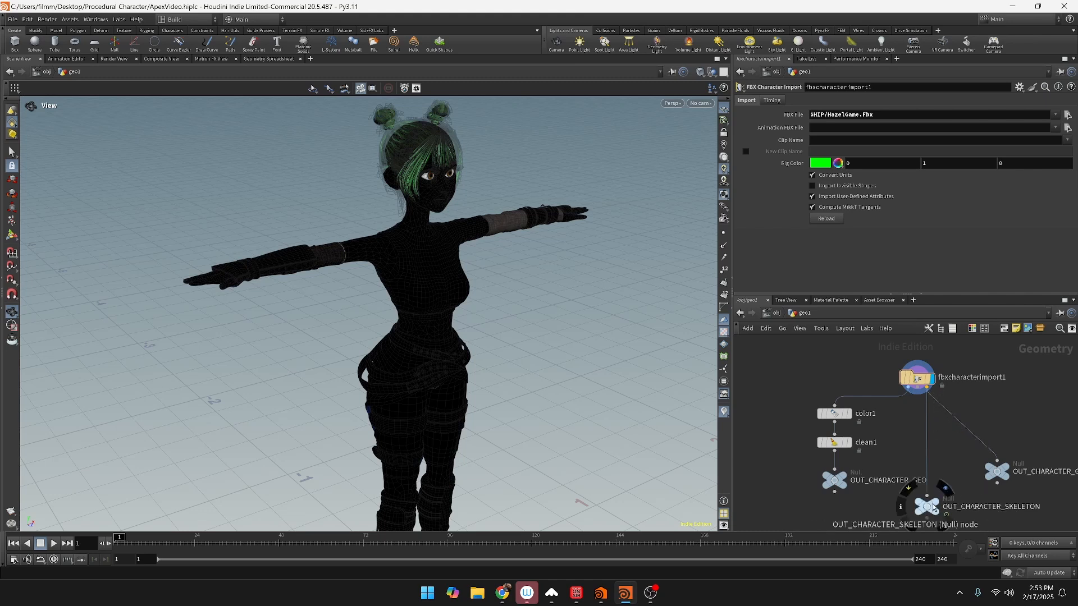
left_click(946, 487)
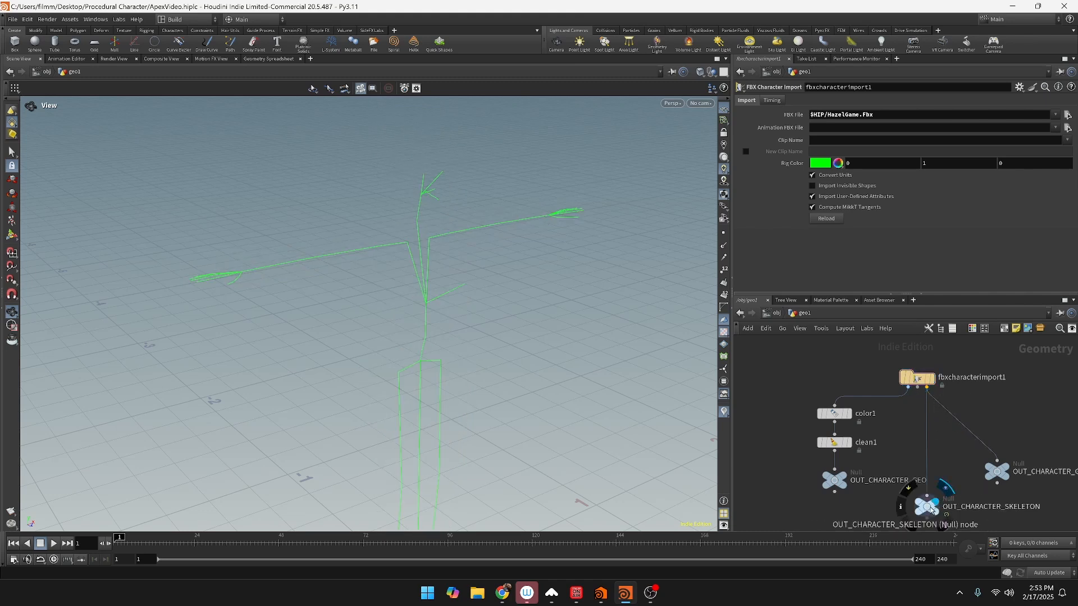
left_click_drag(1003, 479, 1001, 484)
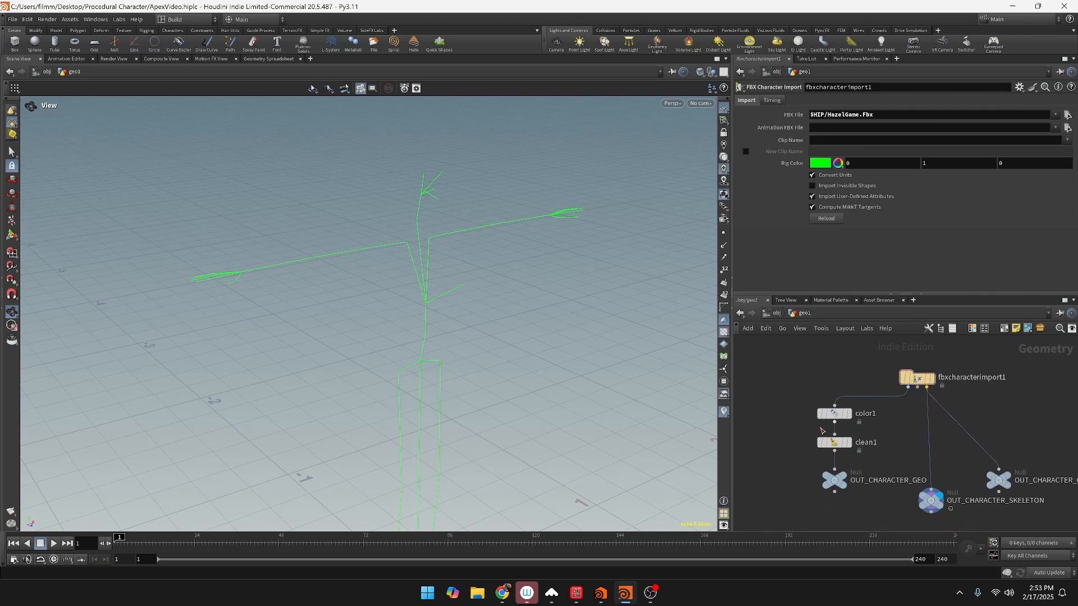
Step: Add a Pack Folder node below the three character output nulls
scroll(916, 411, "down", 4)
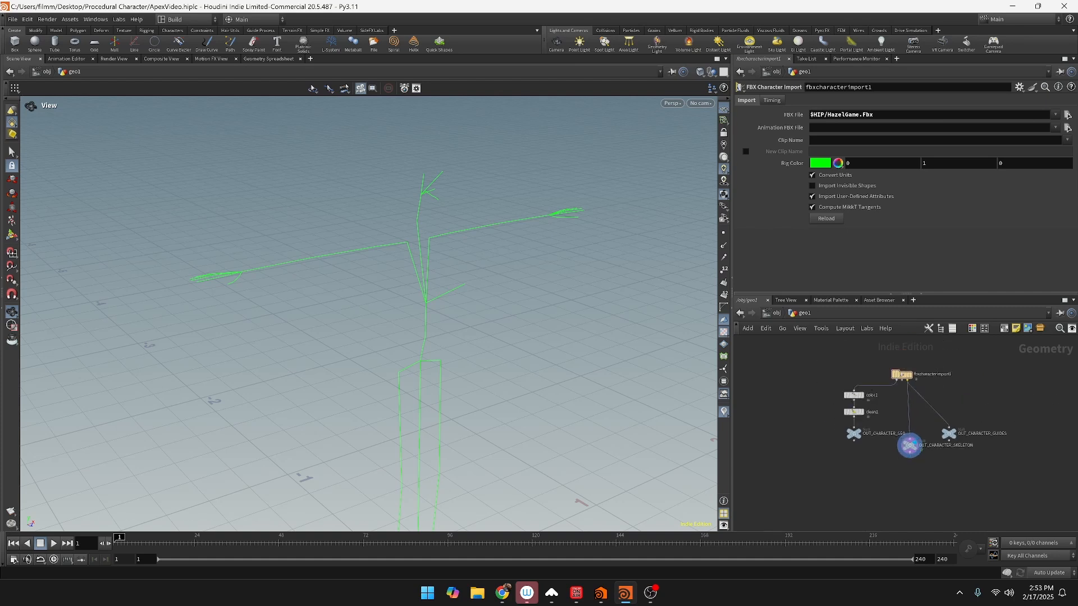
scroll(955, 444, "down", 1)
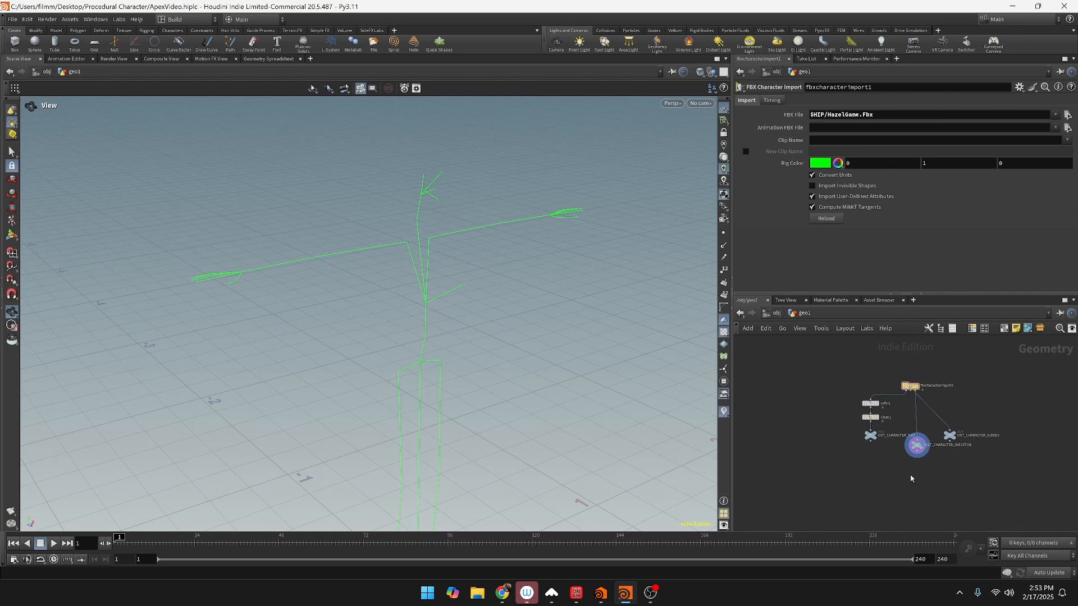
key("Tab")
type("pack")
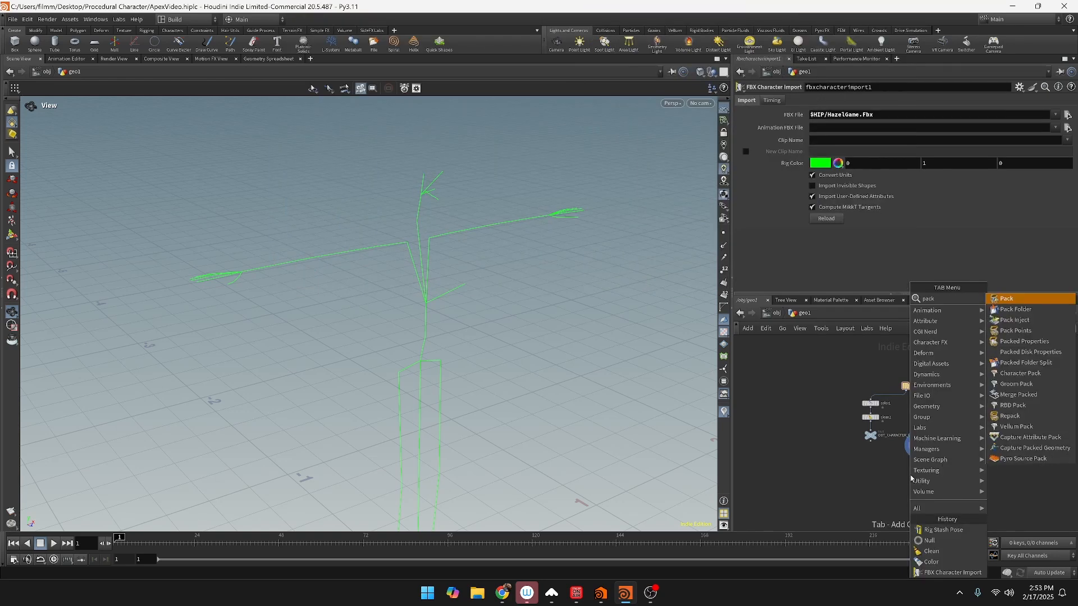
type(" fol")
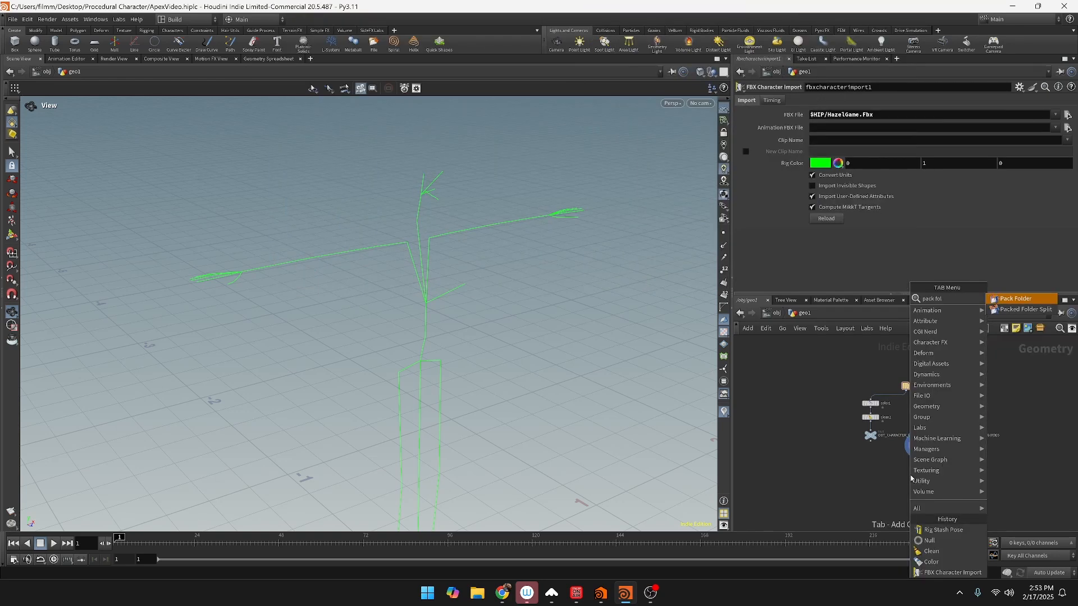
key("Return")
left_click(923, 487)
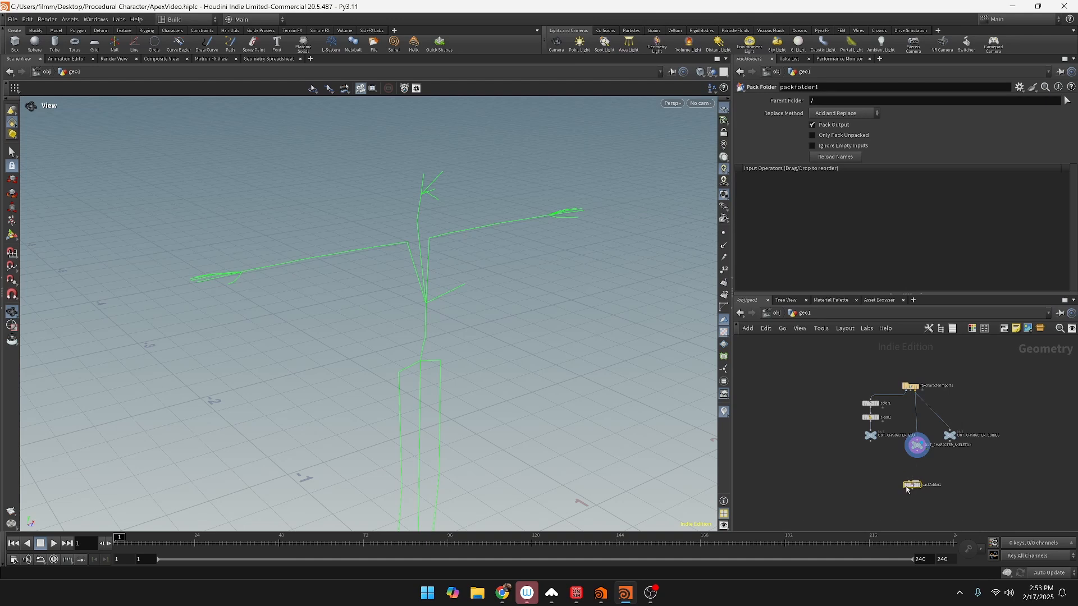
Step: Connect the geometry, skeleton and guides nulls to the Pack Folder node, display it and show its parameters
left_click_drag(846, 431, 1045, 449)
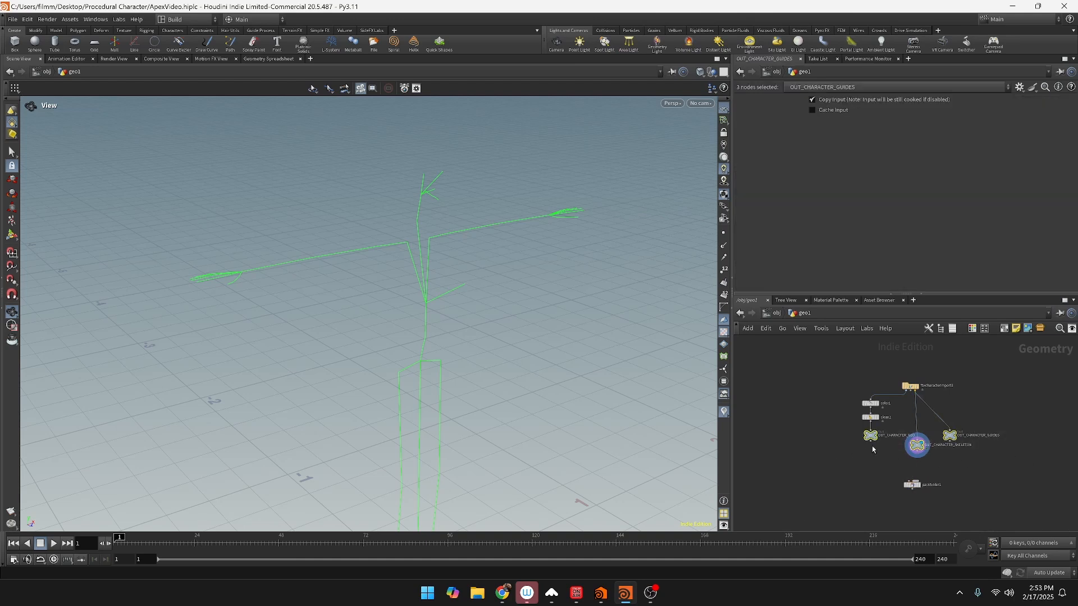
left_click_drag(871, 442, 913, 480)
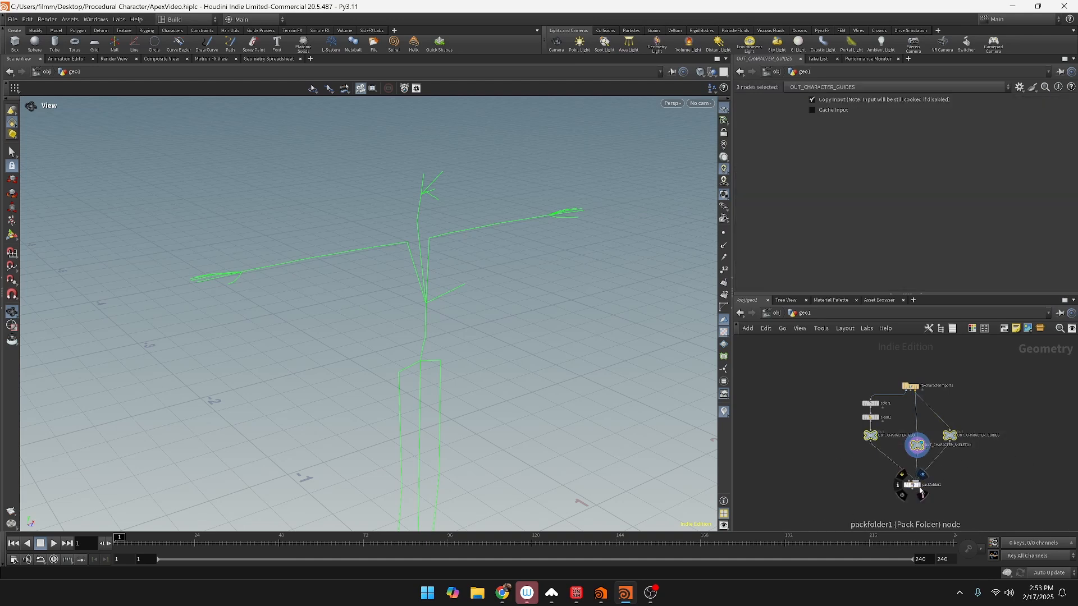
left_click(922, 492)
left_click(912, 485)
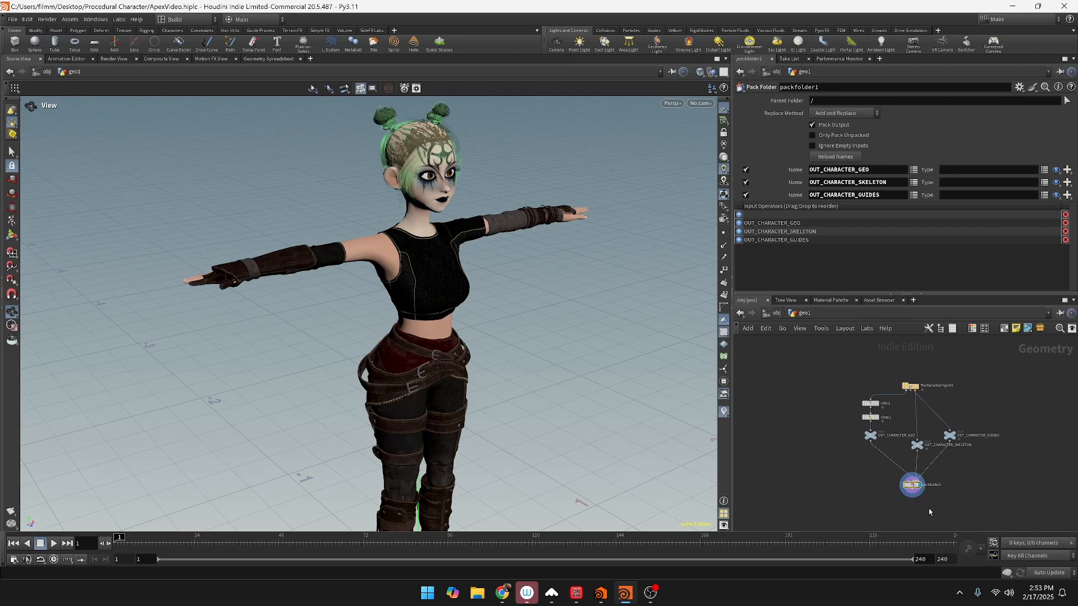
Step: Name the Pack Folder's geometry entry Base and set its type to shp
double_click(881, 170)
type("BAS")
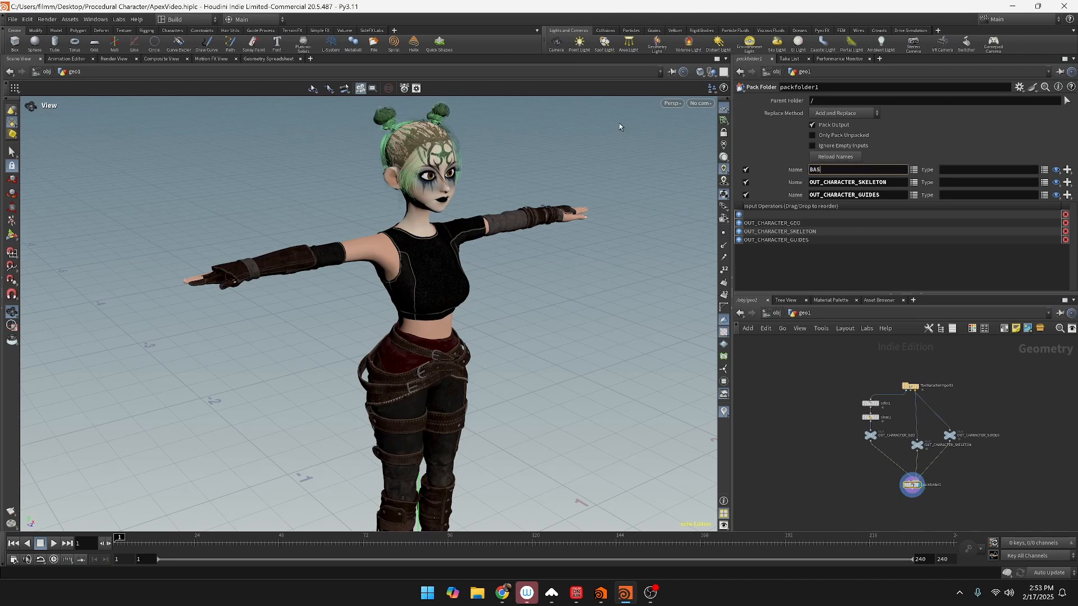
key("BackSpace")
type("Base")
key("Tab")
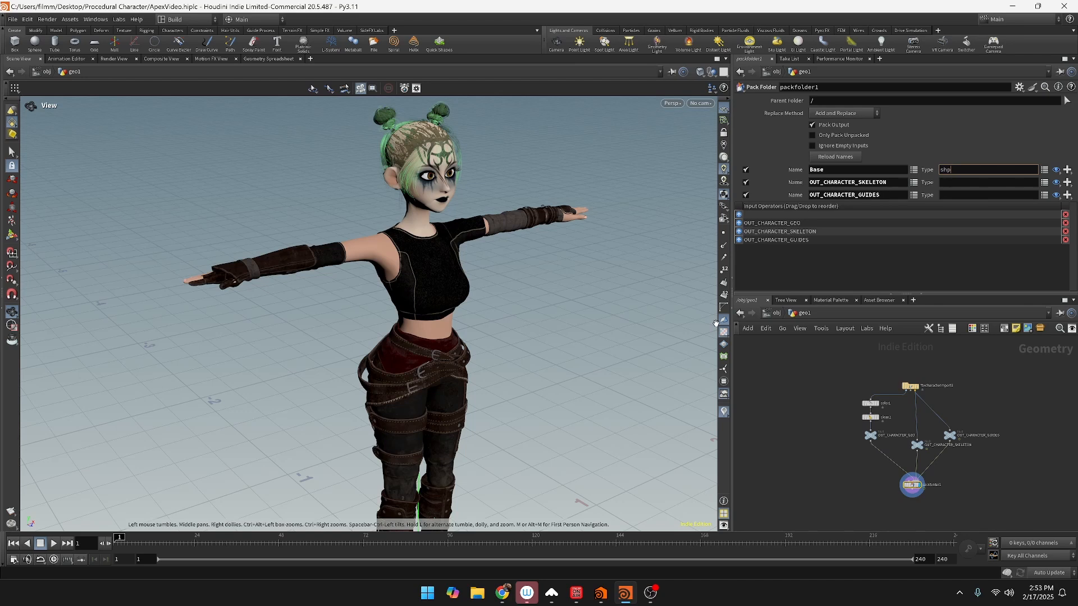
Step: Name the Pack Folder's skeleton entry Base and set its type to skel
left_click(884, 181)
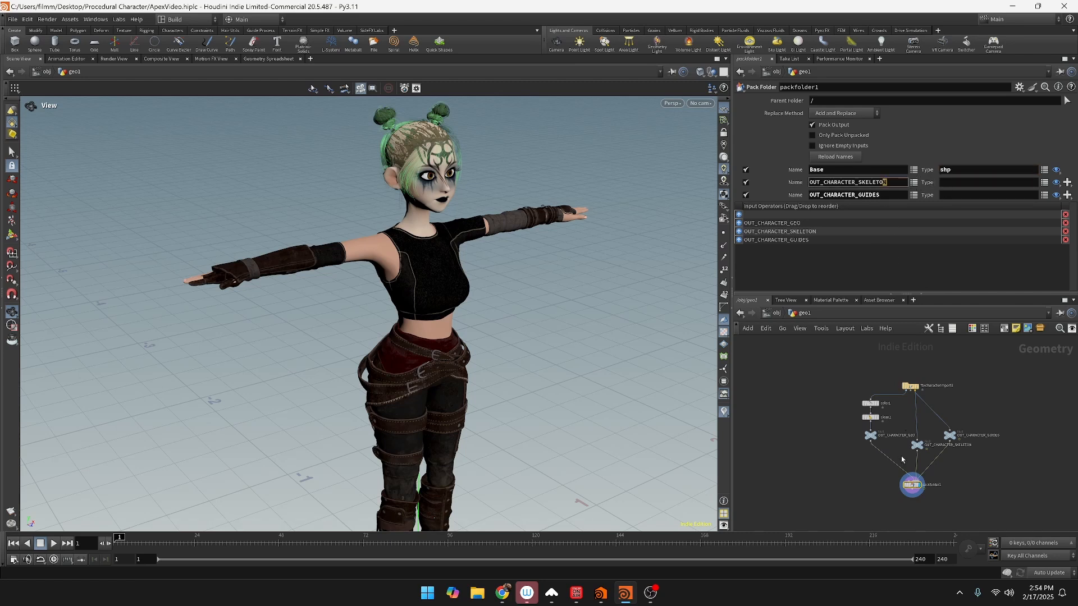
mouse_move(873, 442)
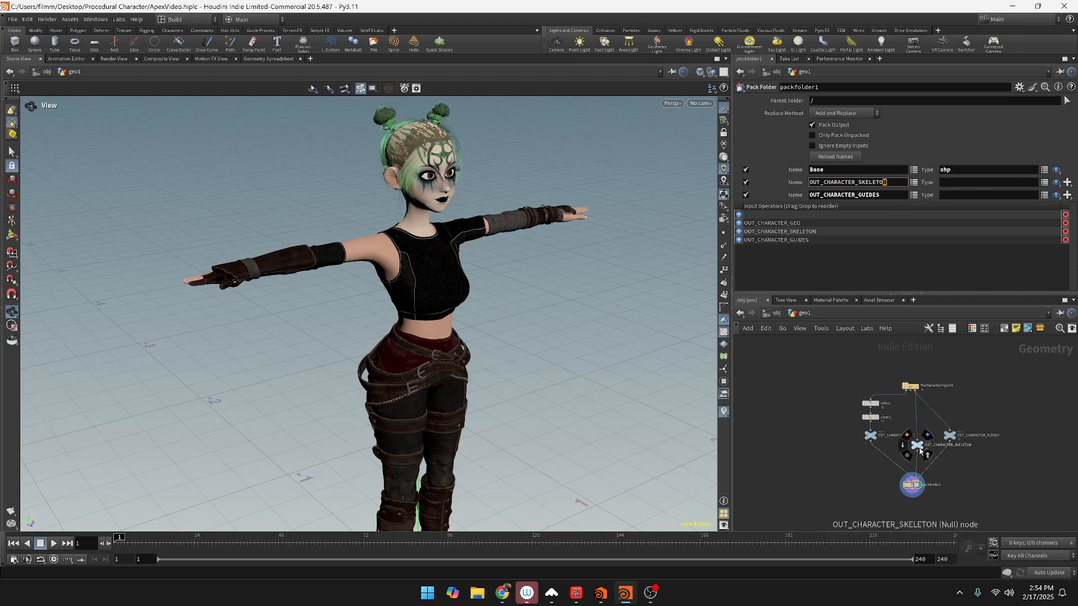
left_click_drag(895, 182, 809, 183)
left_click(894, 182)
key("ctrl+a")
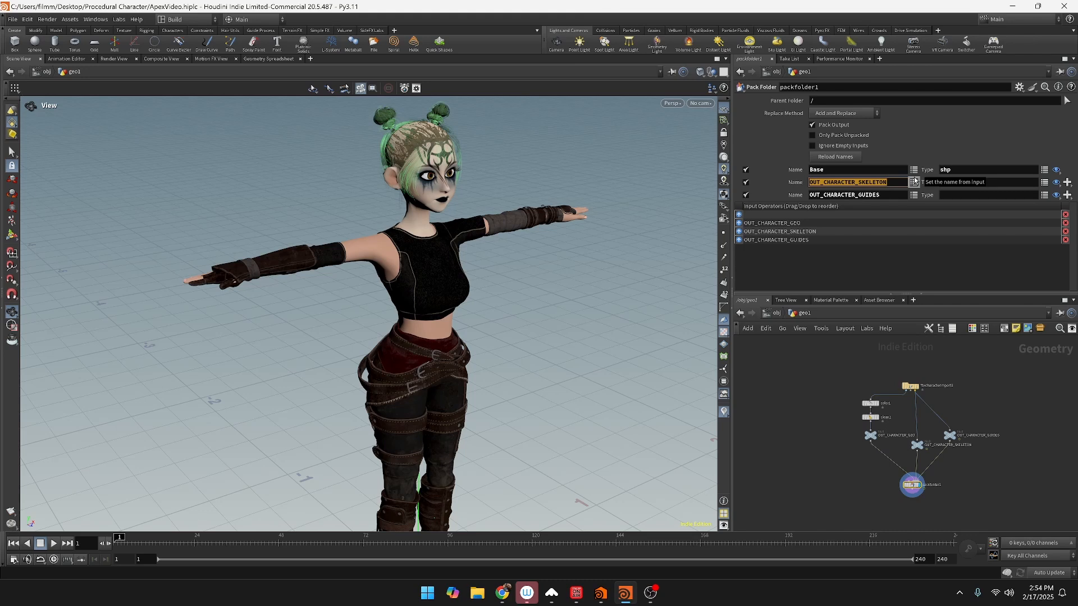
type("Bas")
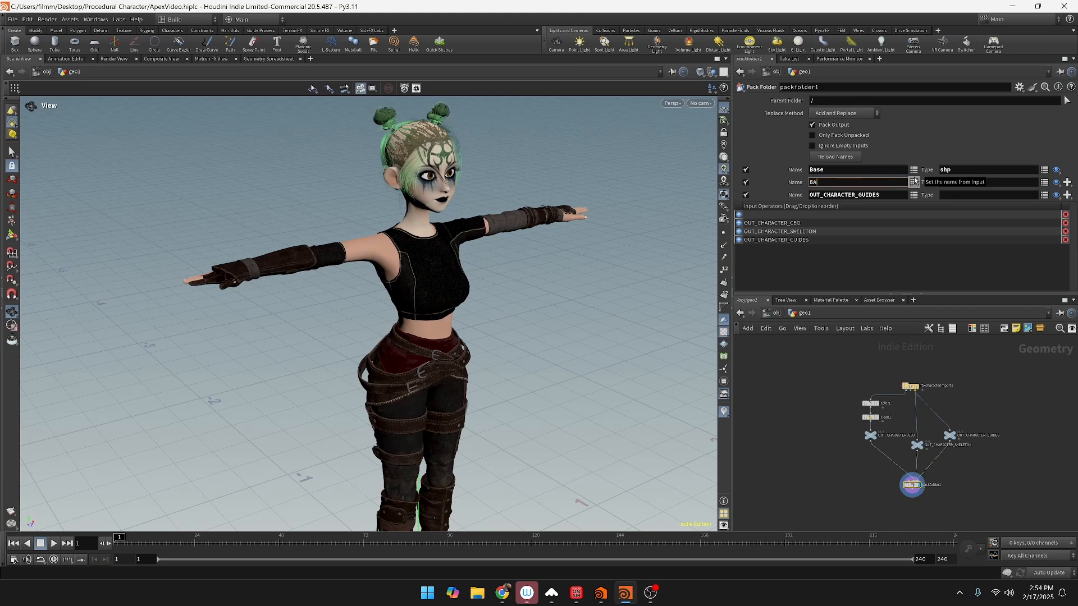
type("e")
key("Tab")
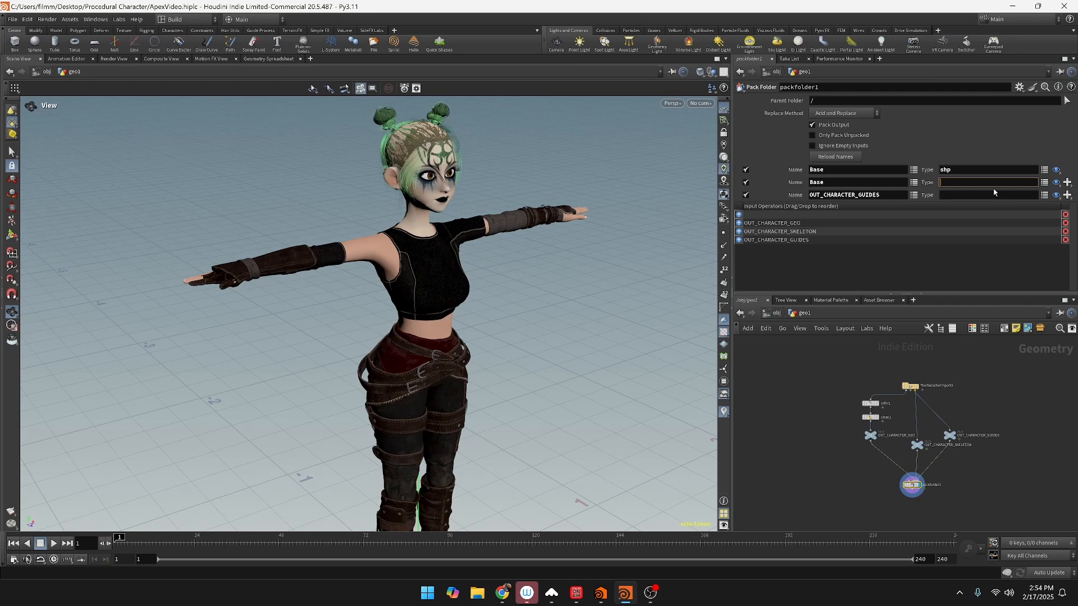
type("kel")
key("Return")
Step: Name the Pack Folder's guides entry Guides and set its type to Skeleton
left_click_drag(901, 196, 740, 160)
type("G")
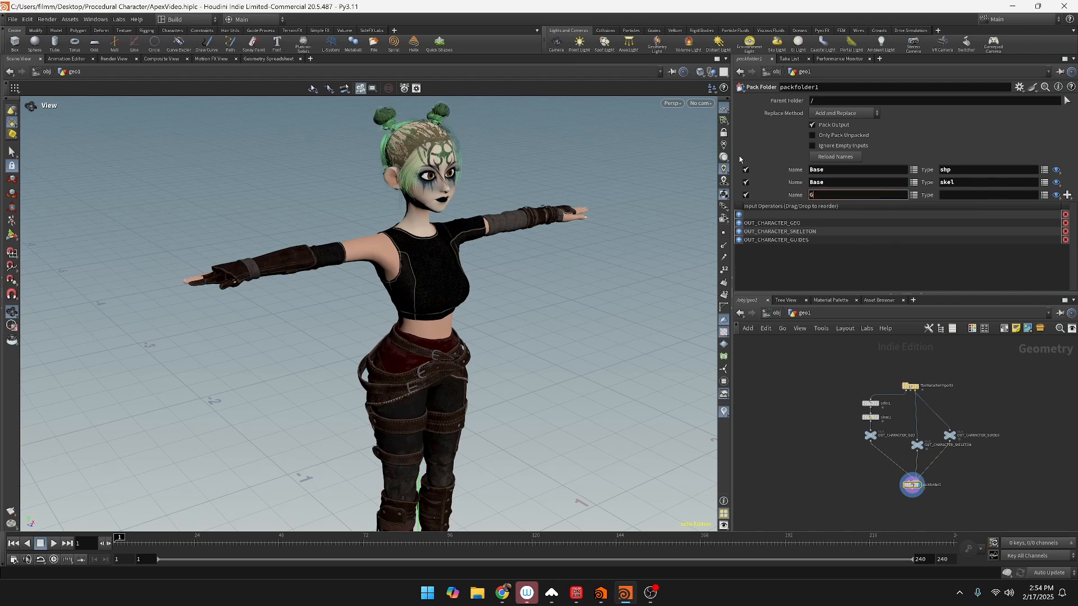
type("uides")
left_click(984, 194)
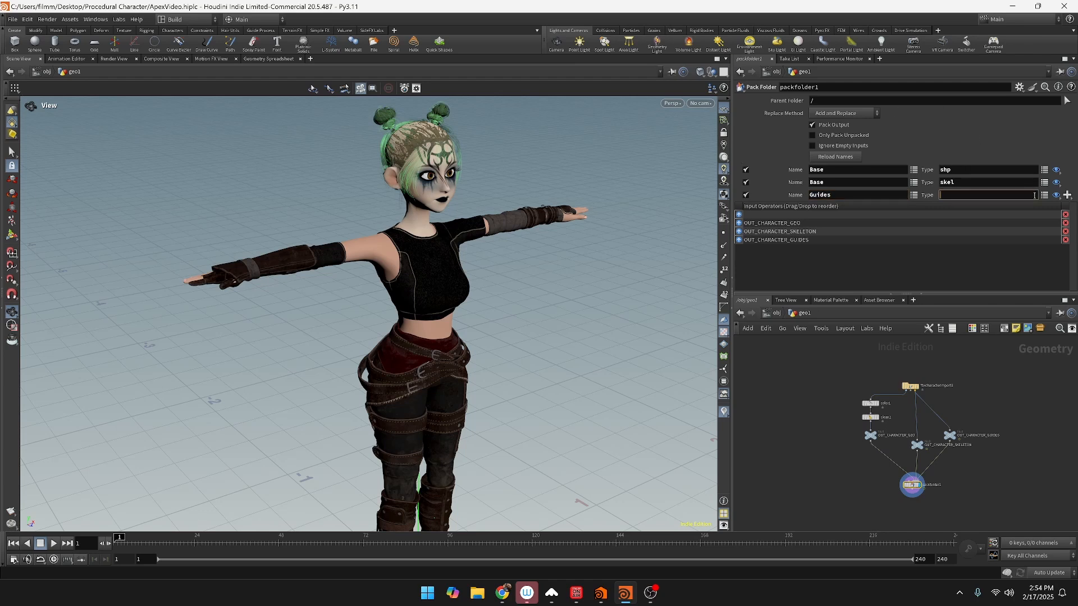
left_click(1044, 195)
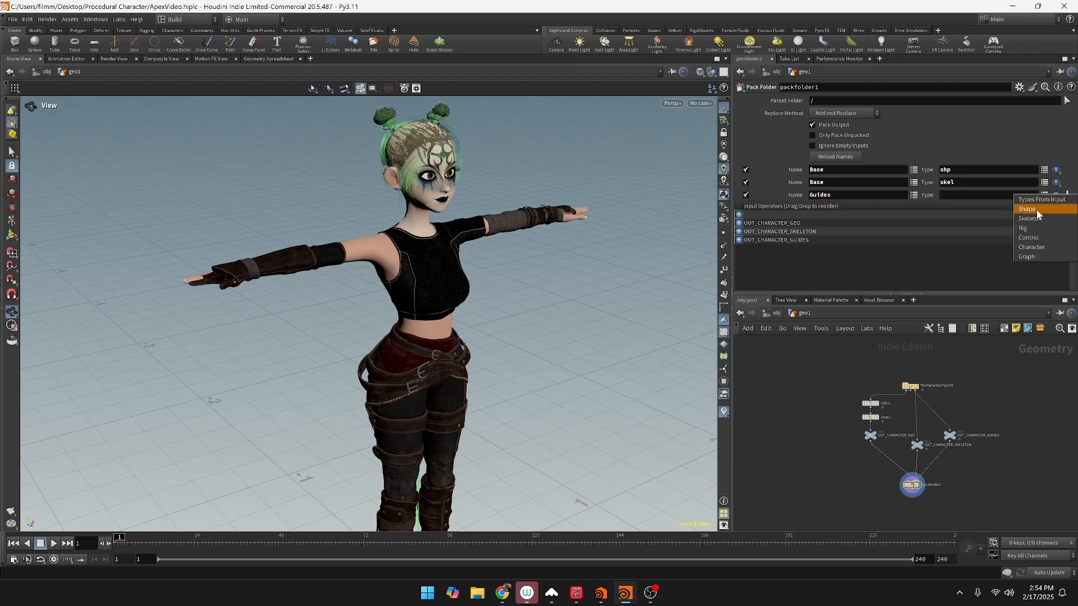
left_click(1040, 218)
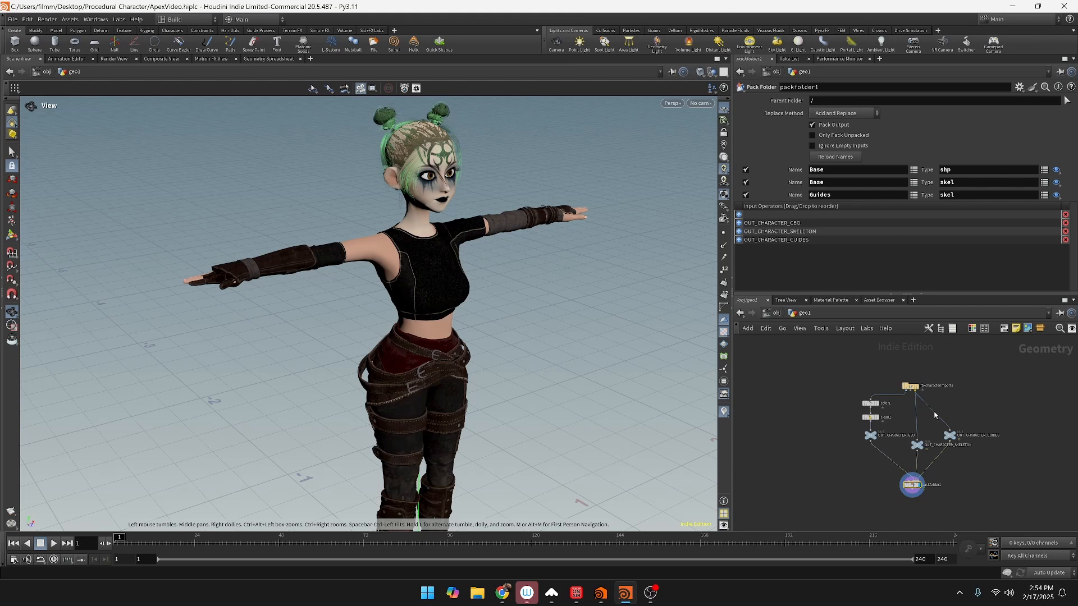
Step: Insert an Attribute Adjust Array node between the FBX Character Import and the OUT_CHARACTER_GUIDES null
key("Tab")
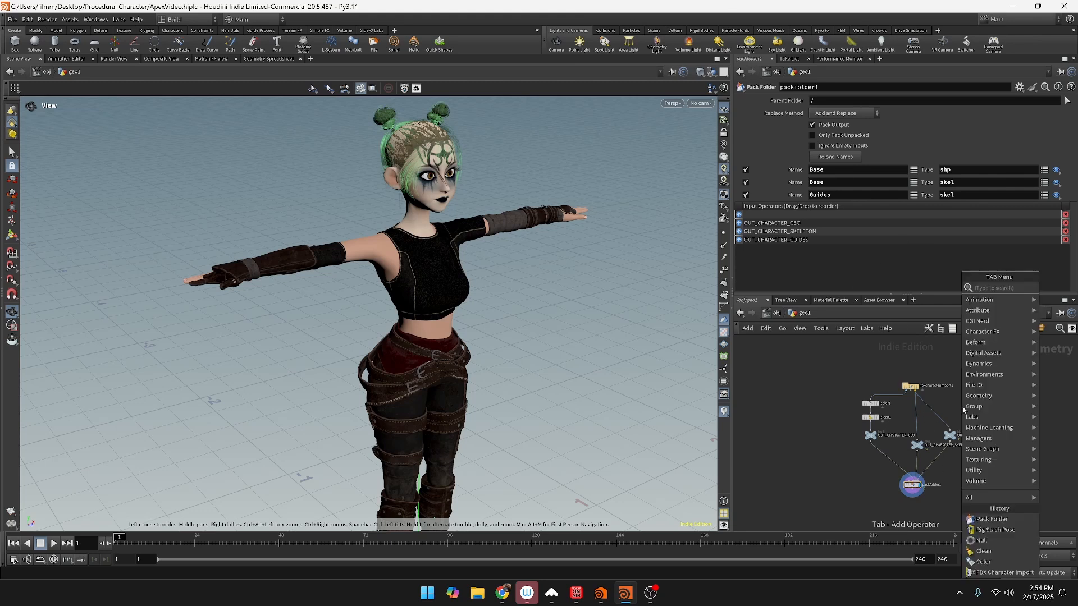
type("a")
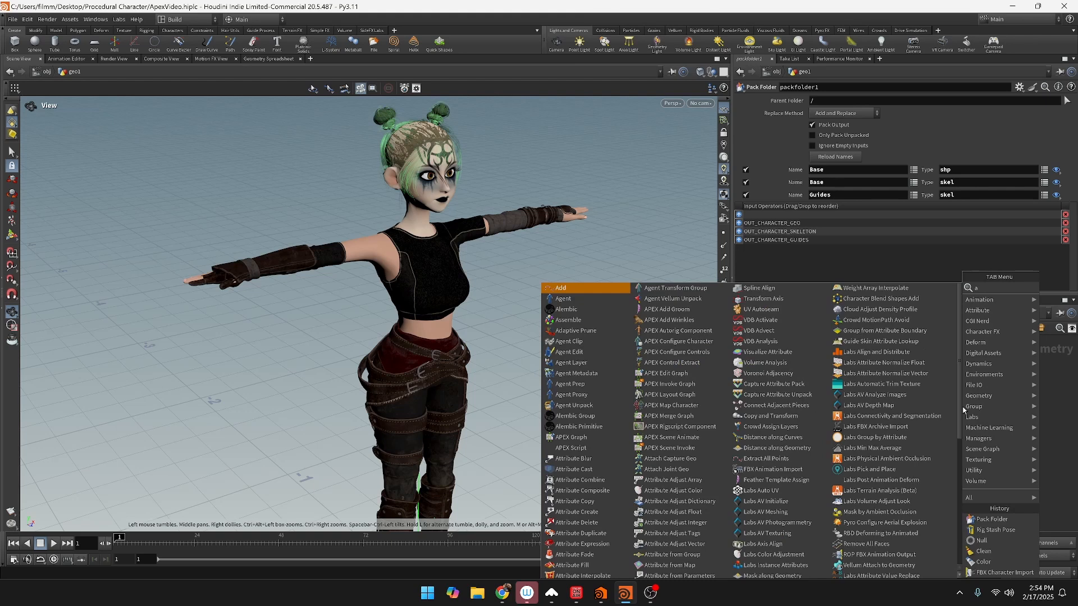
type("ttad")
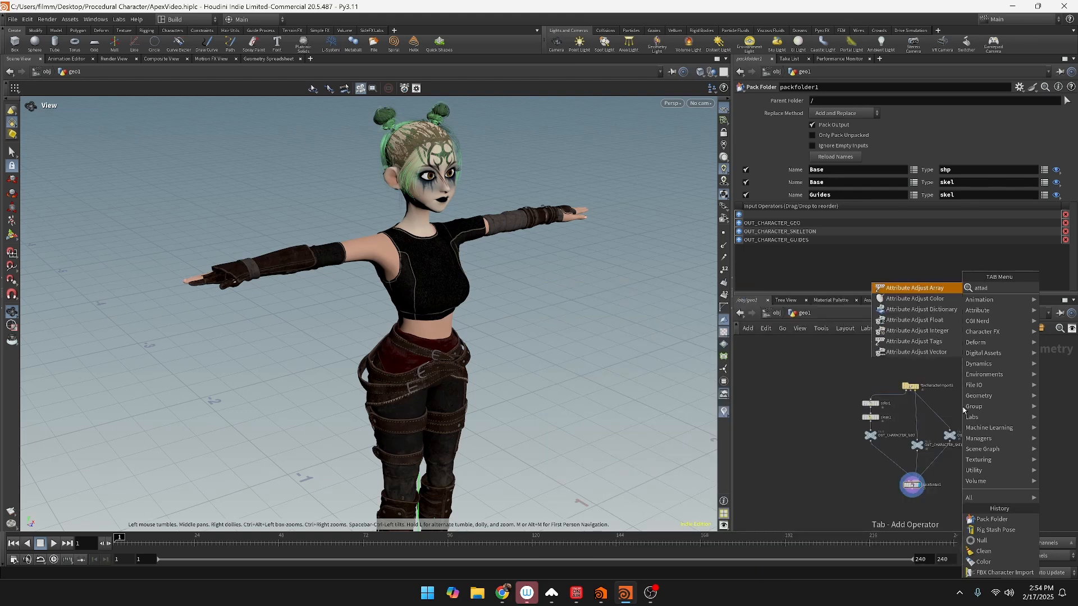
key("Return")
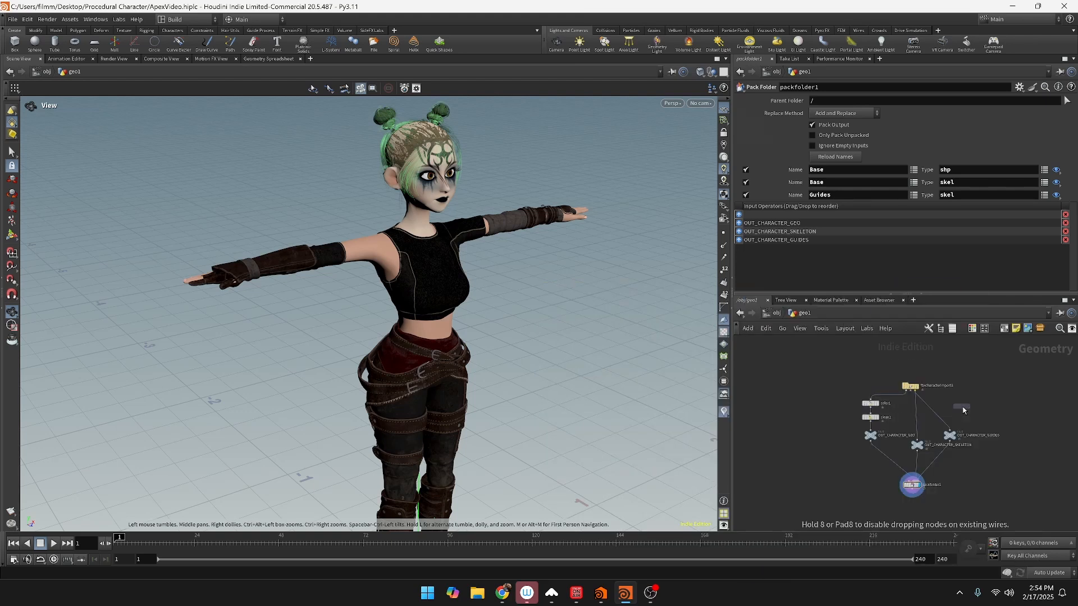
left_click(963, 410)
left_click_drag(963, 411, 955, 419)
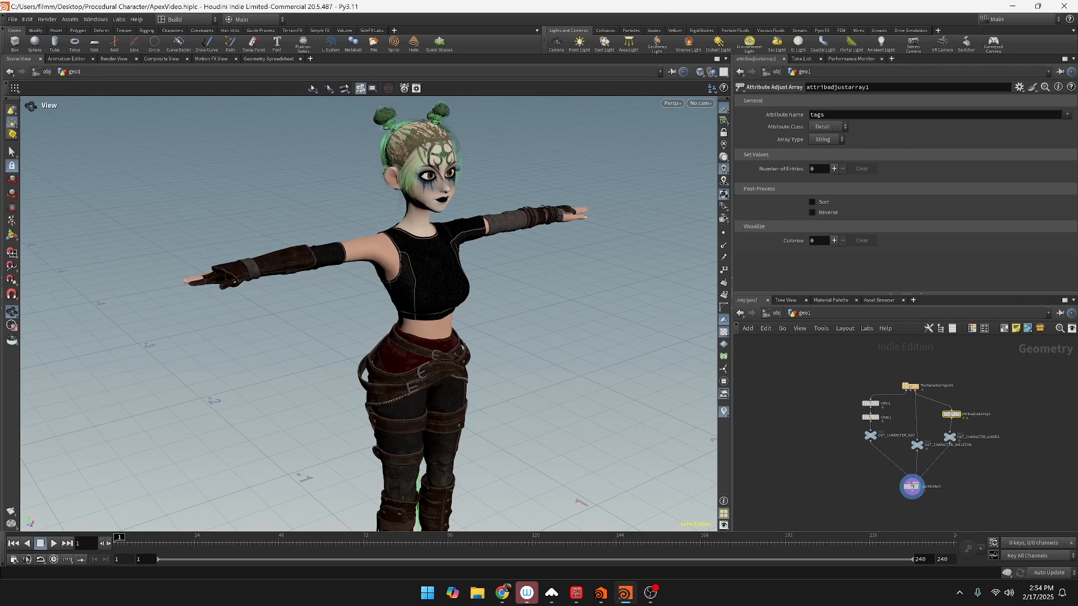
Step: Append an APEX Autorig Component node to the Pack Folder and set its component to fktransform
left_click(914, 487)
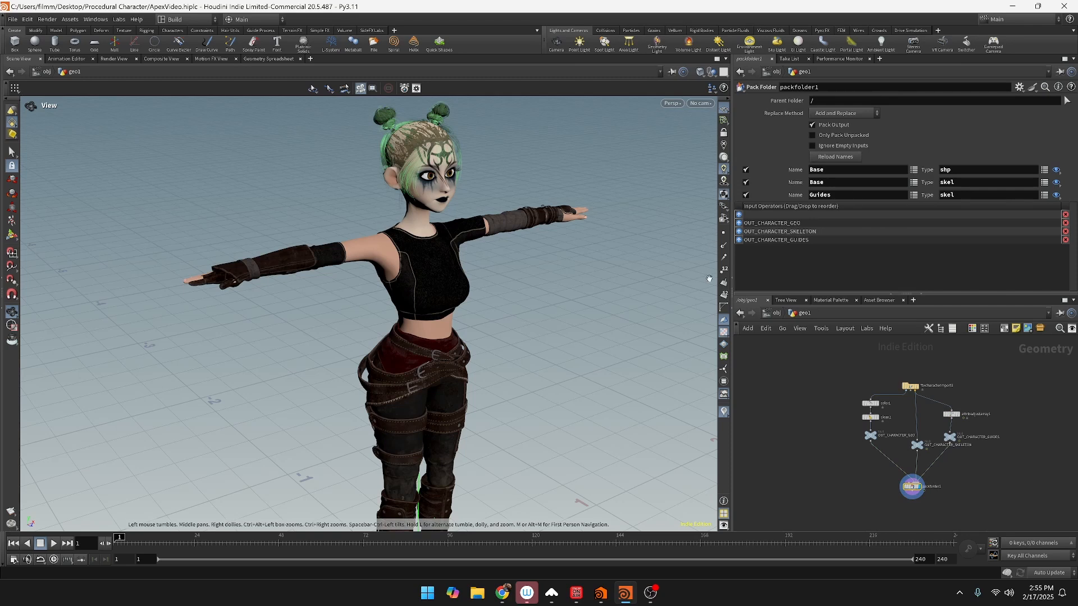
middle_click_drag(981, 456, 985, 406, "alt")
scroll(946, 436, "up", 6)
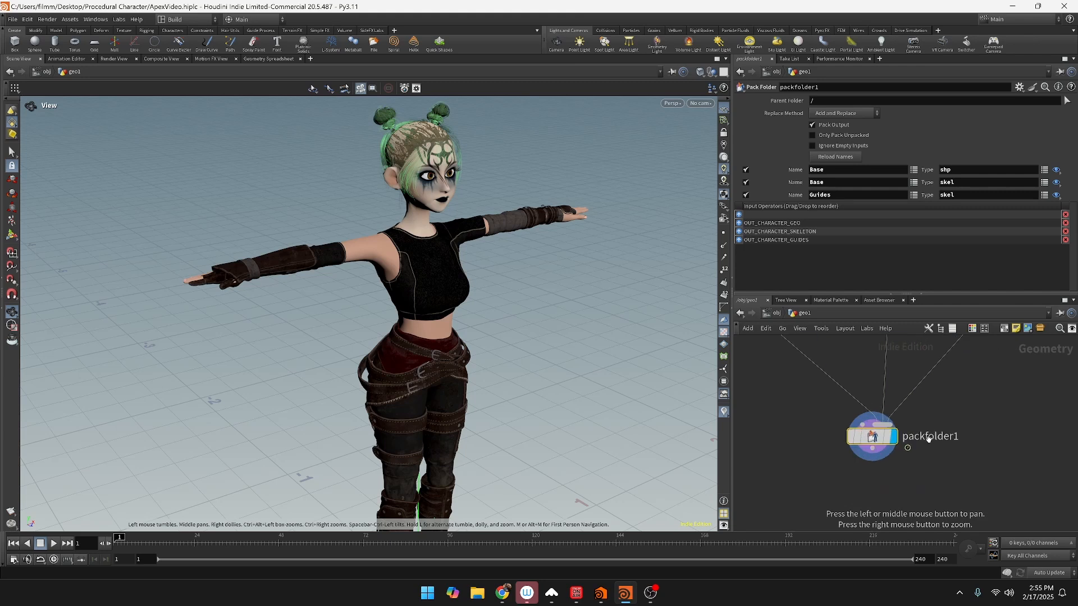
left_click_drag(874, 450, 875, 466)
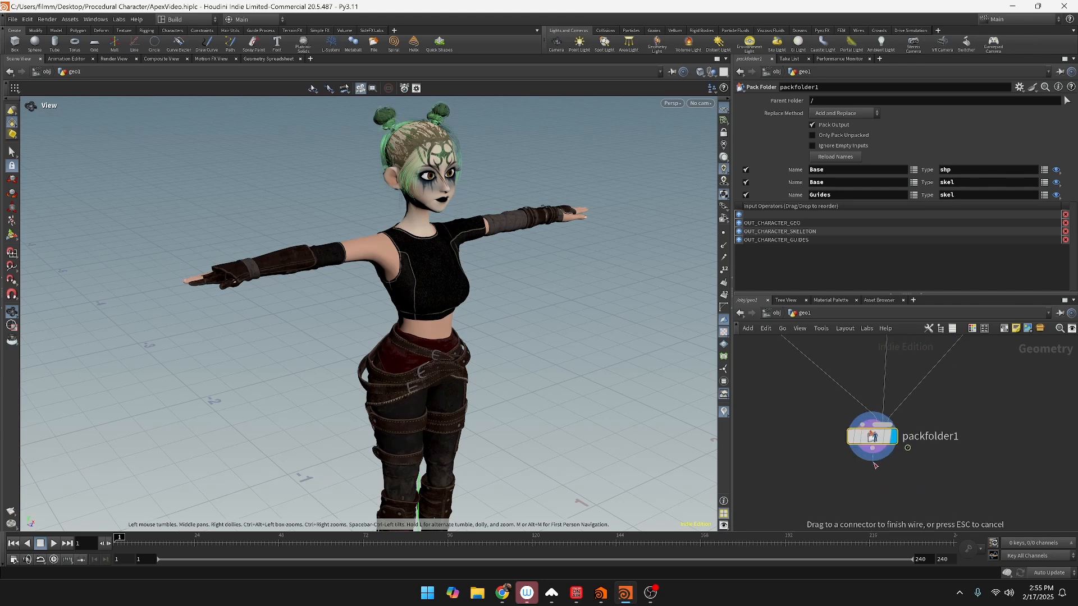
left_click(875, 466)
type("apex au")
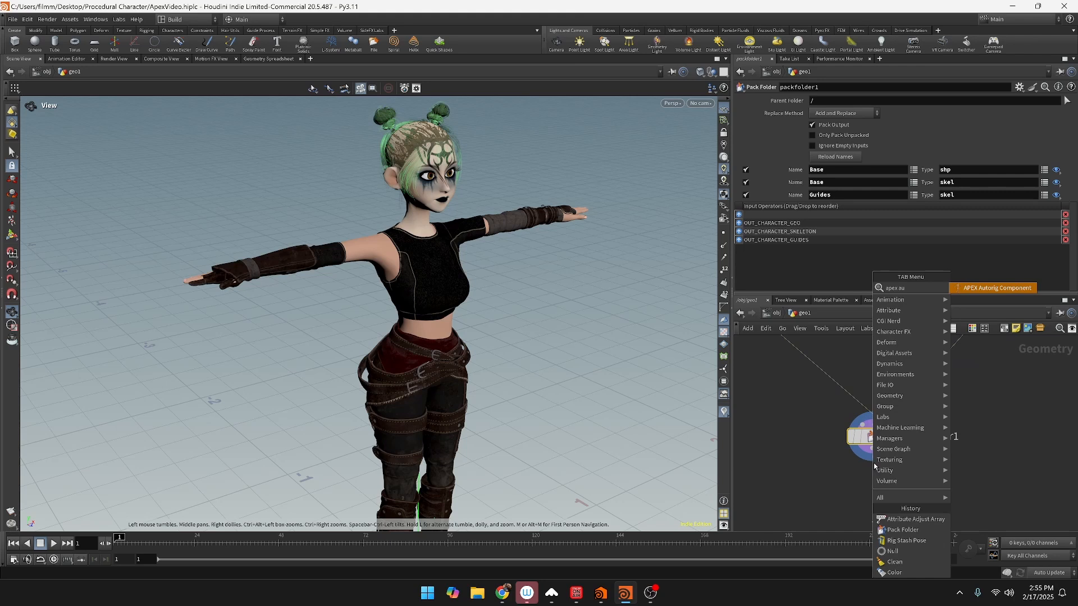
key("Return")
mouse_move(893, 490)
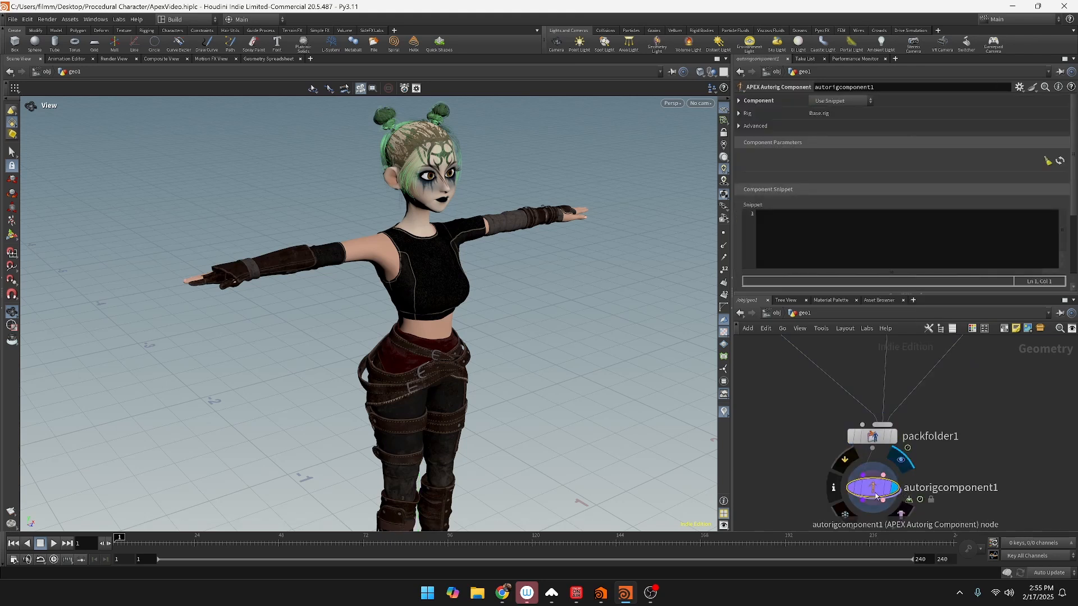
left_click(836, 102)
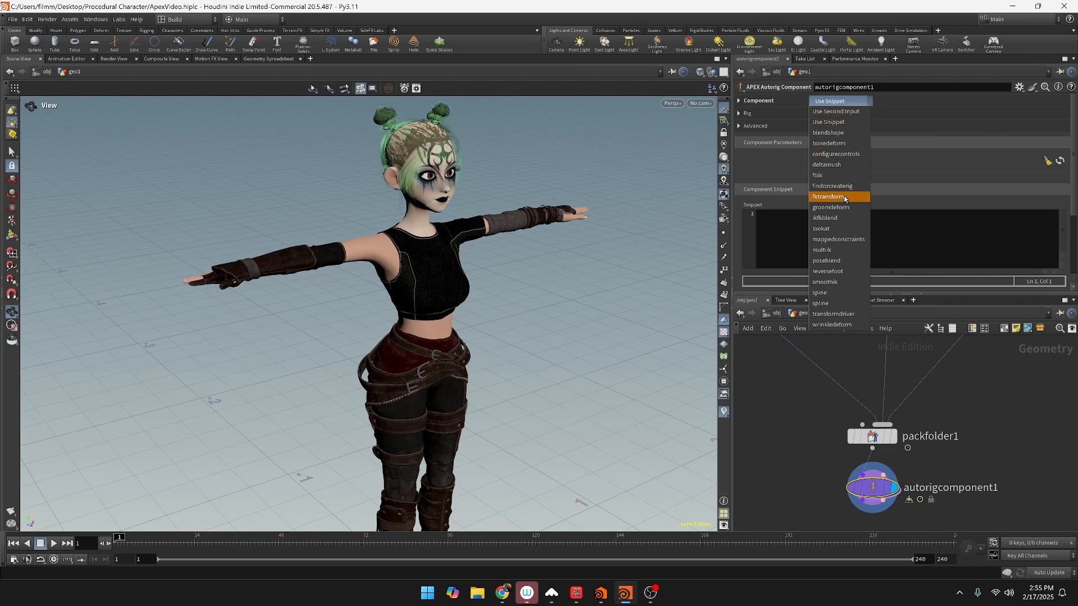
left_click(845, 197)
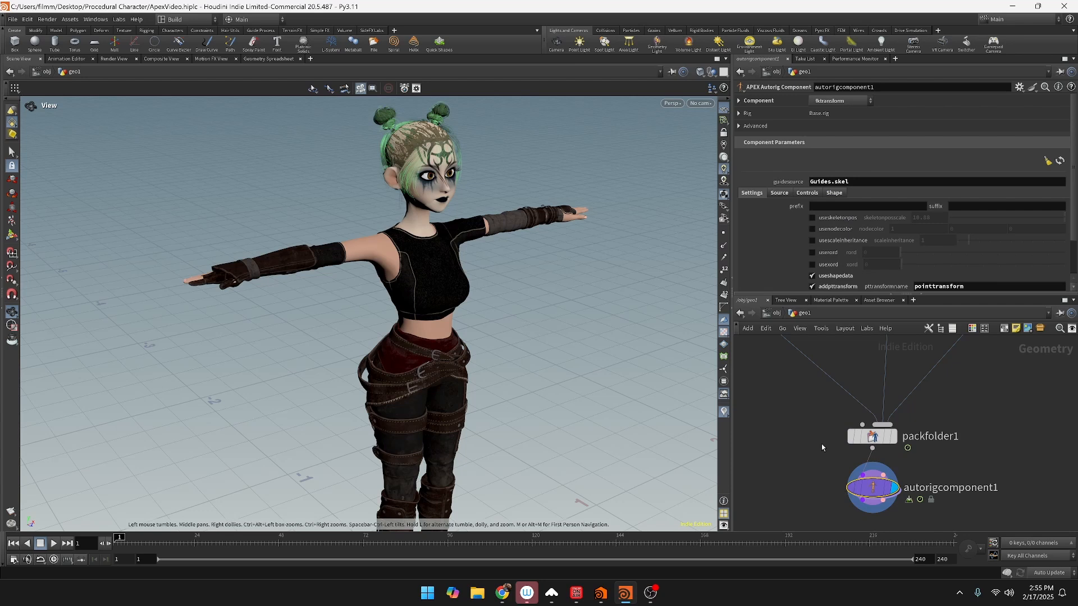
Step: Enter the Animate state, try rotating the character's left elbow control and undo the rotation
left_click_drag(359, 217, 384, 257)
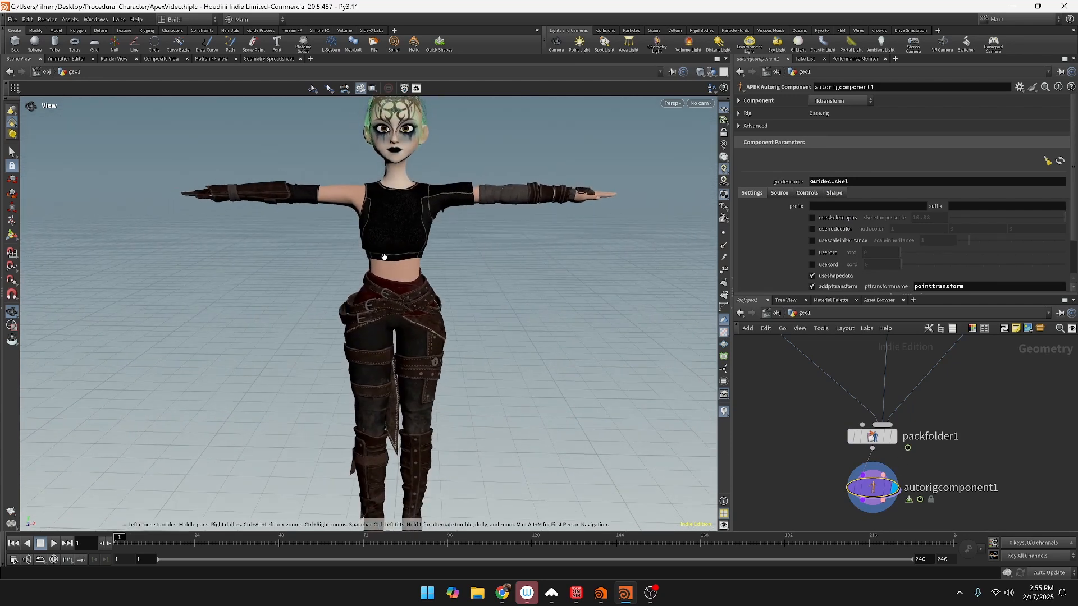
left_click(12, 221)
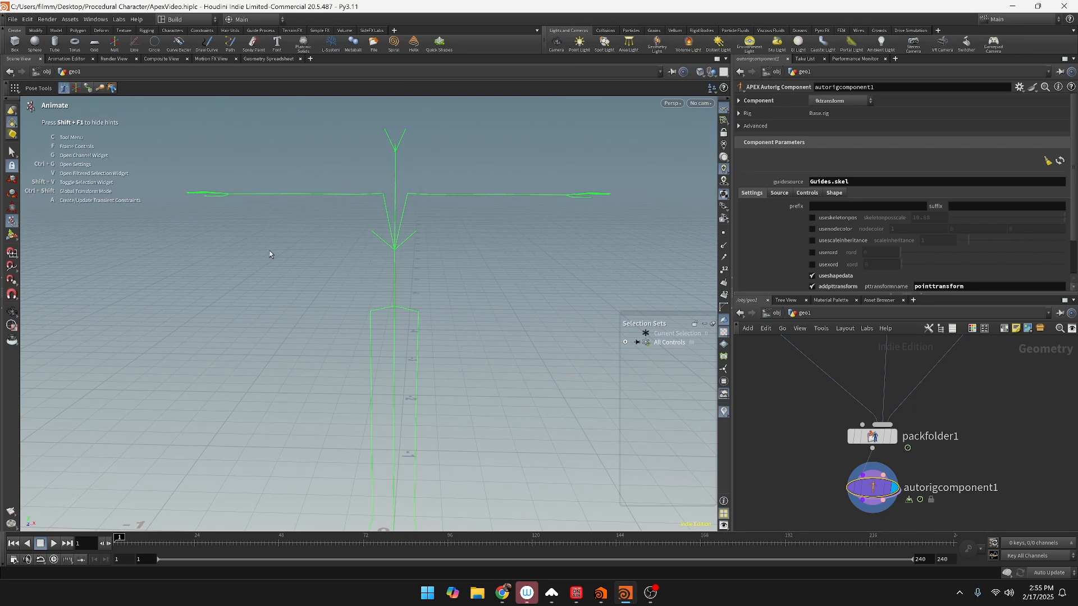
left_click(499, 195)
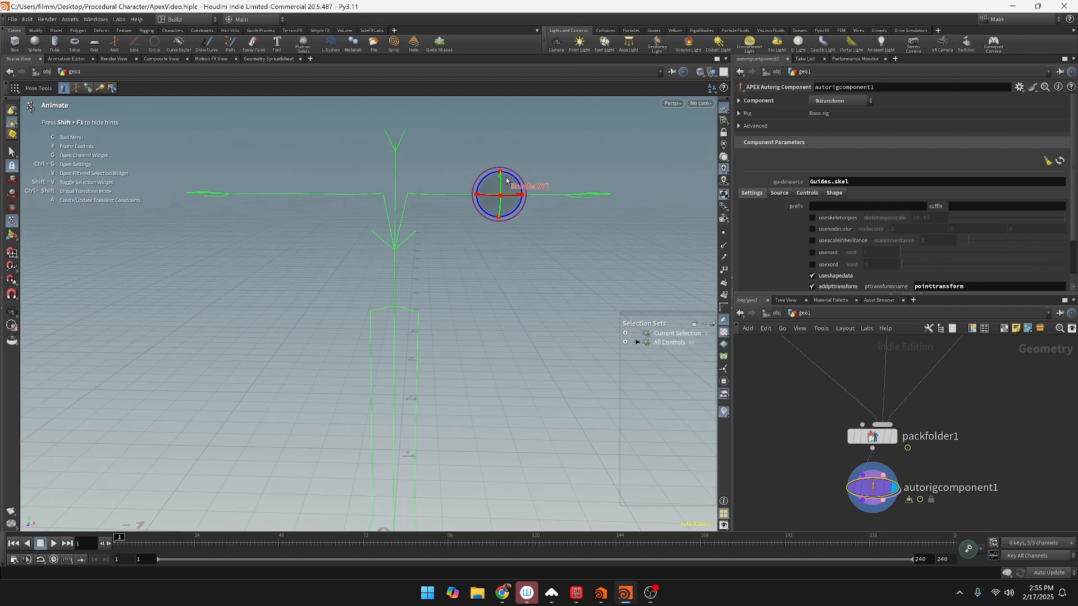
left_click_drag(518, 184, 495, 217)
key("ctrl+z")
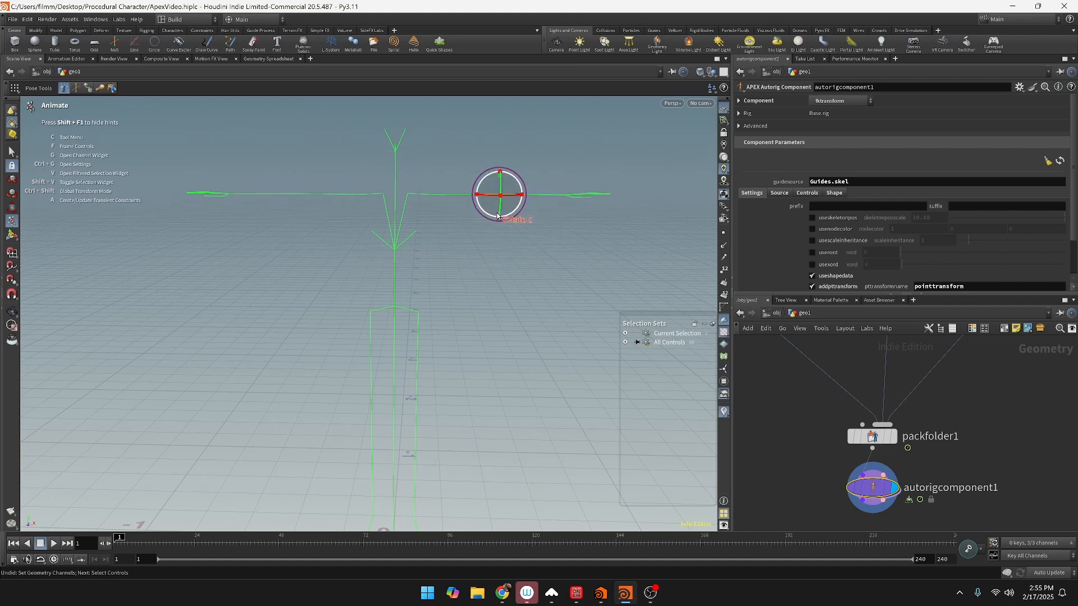
left_click(506, 287)
Step: Display the FBX Character Import node to examine its imported character, joints and import settings
middle_click_drag(976, 424, 980, 536)
middle_click_drag(927, 396, 925, 503)
left_click(890, 367)
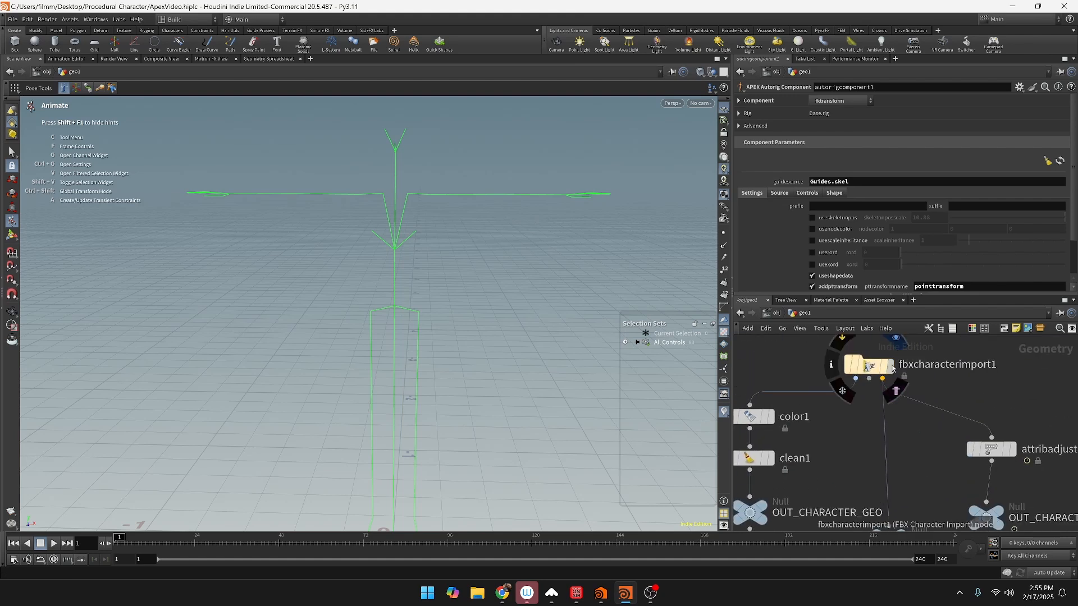
left_click(875, 367)
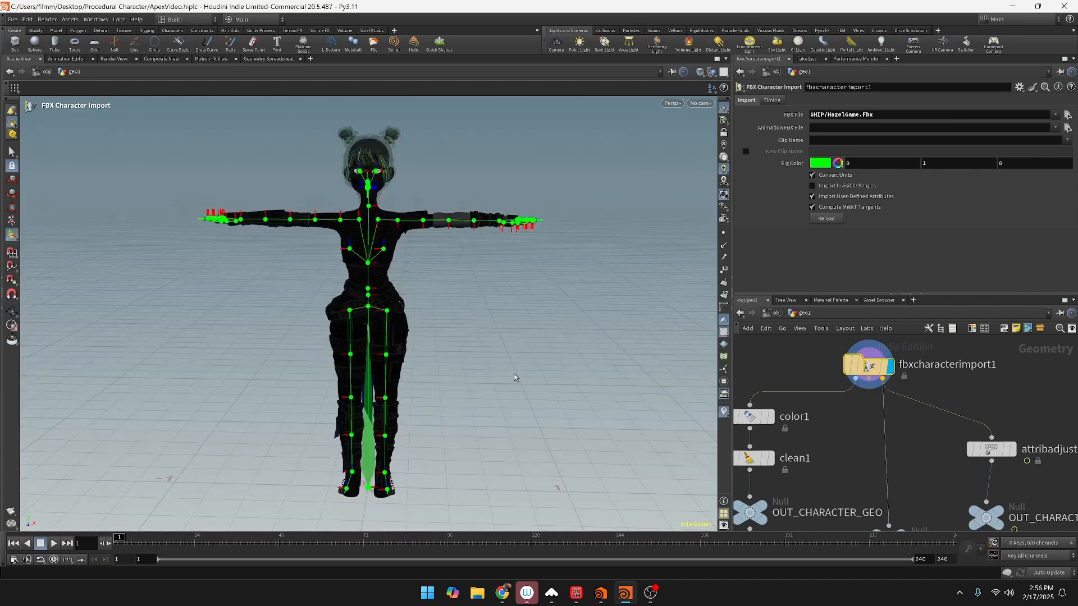
middle_click_drag(1038, 395, 1014, 360)
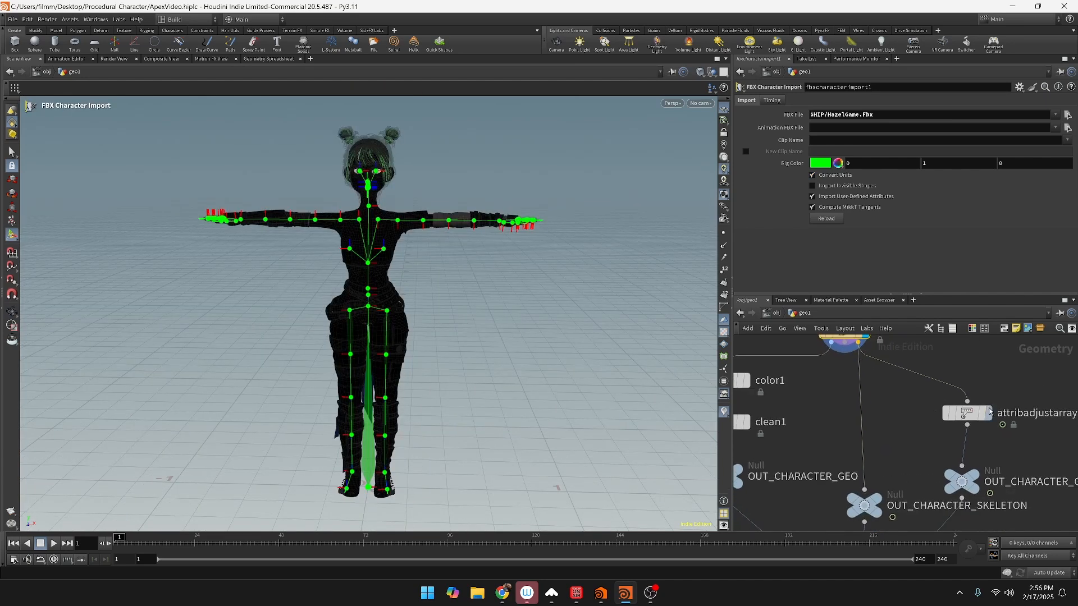
middle_click_drag(902, 442, 889, 379)
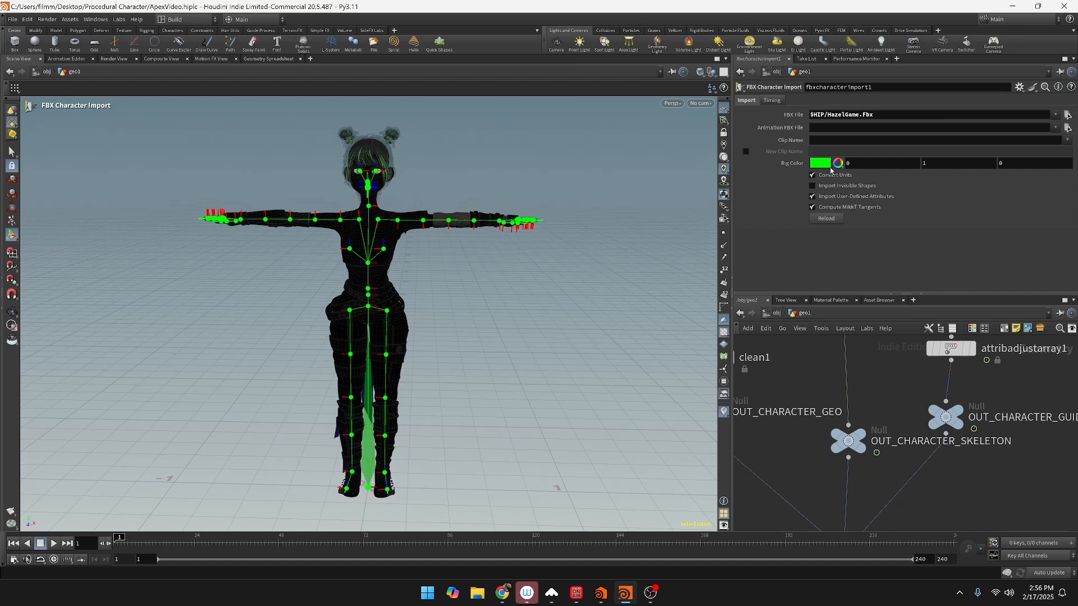
middle_click_drag(927, 515, 904, 413)
scroll(906, 414, "down", 1)
middle_click_drag(897, 471, 915, 432)
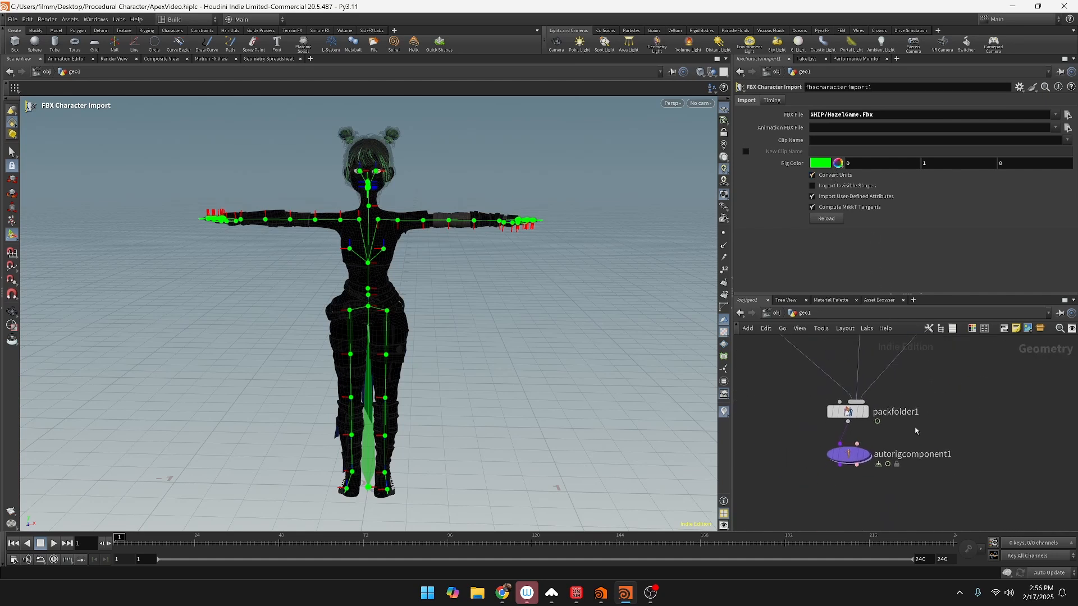
Step: Display the fktransform autorig component again and set its control shape scale to 100, 100, 100
left_click(841, 463)
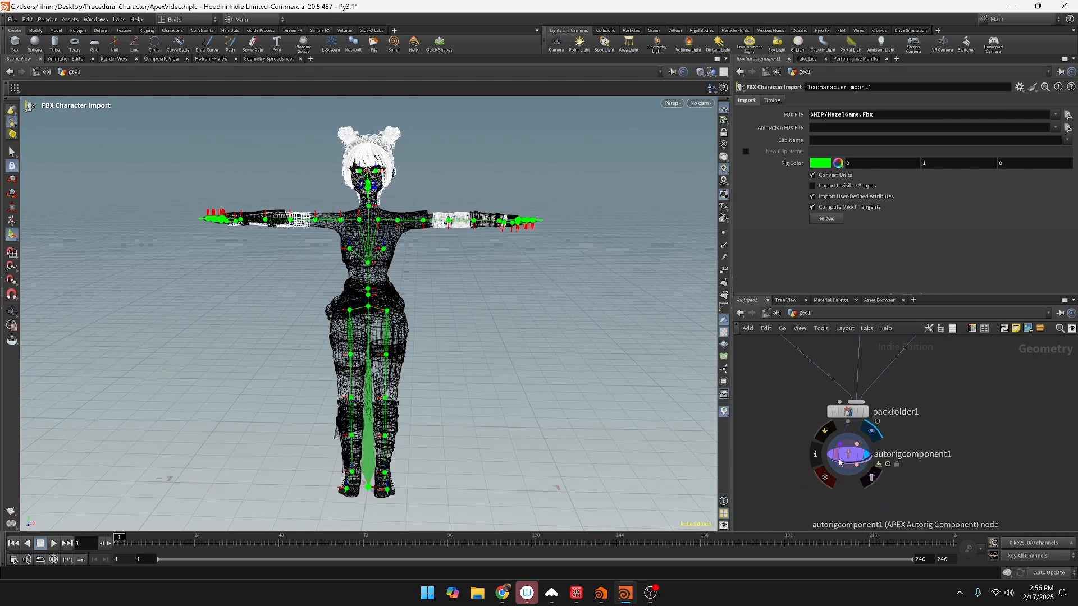
left_click(840, 463)
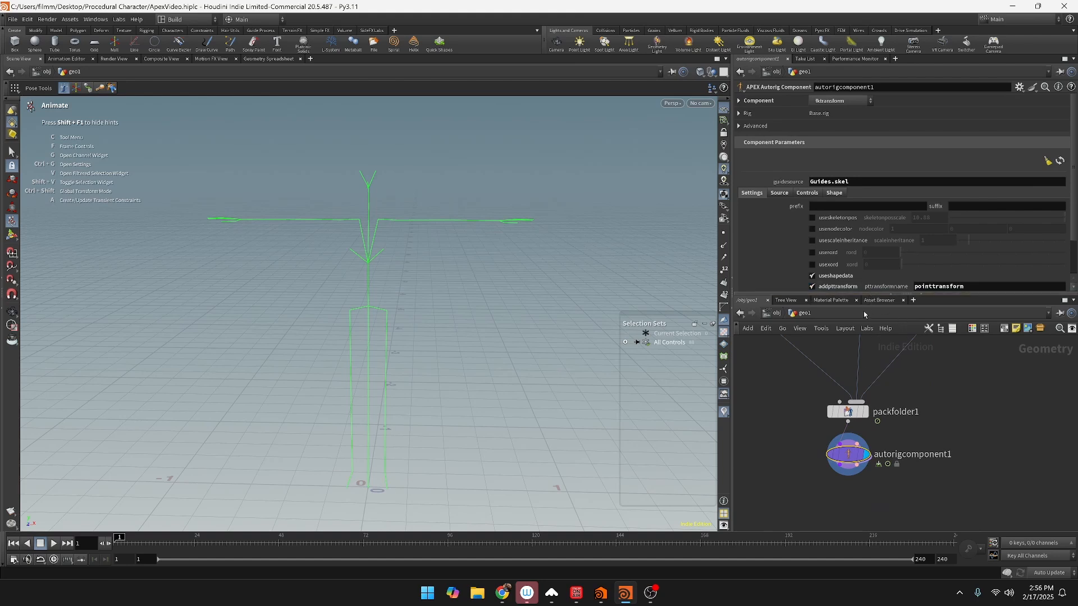
left_click(833, 195)
left_click(865, 219)
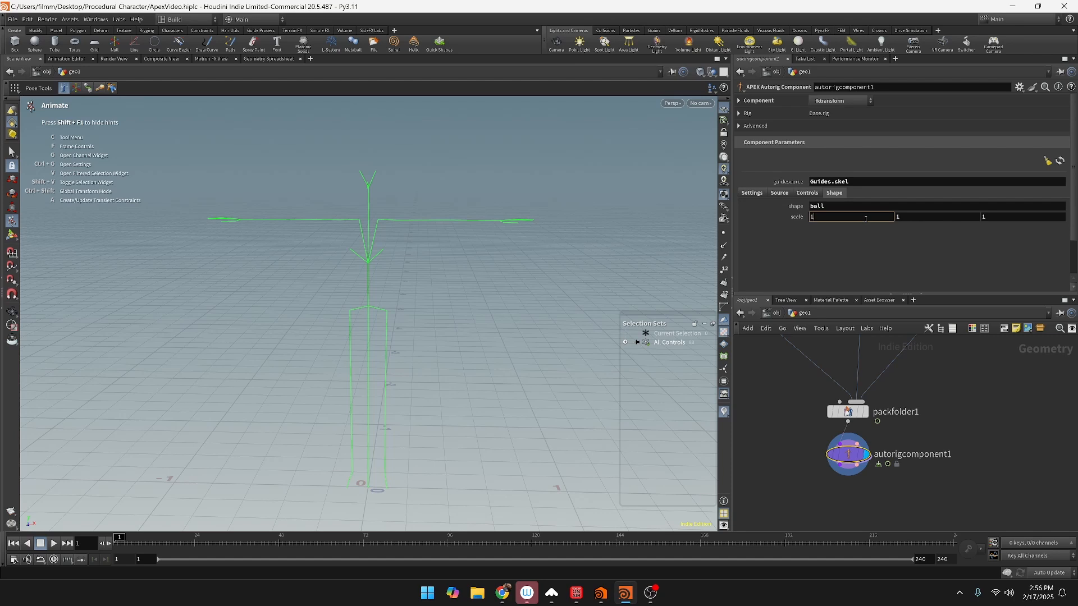
type("00")
key("Tab")
type("100")
key("Tab")
type("100")
key("Tab")
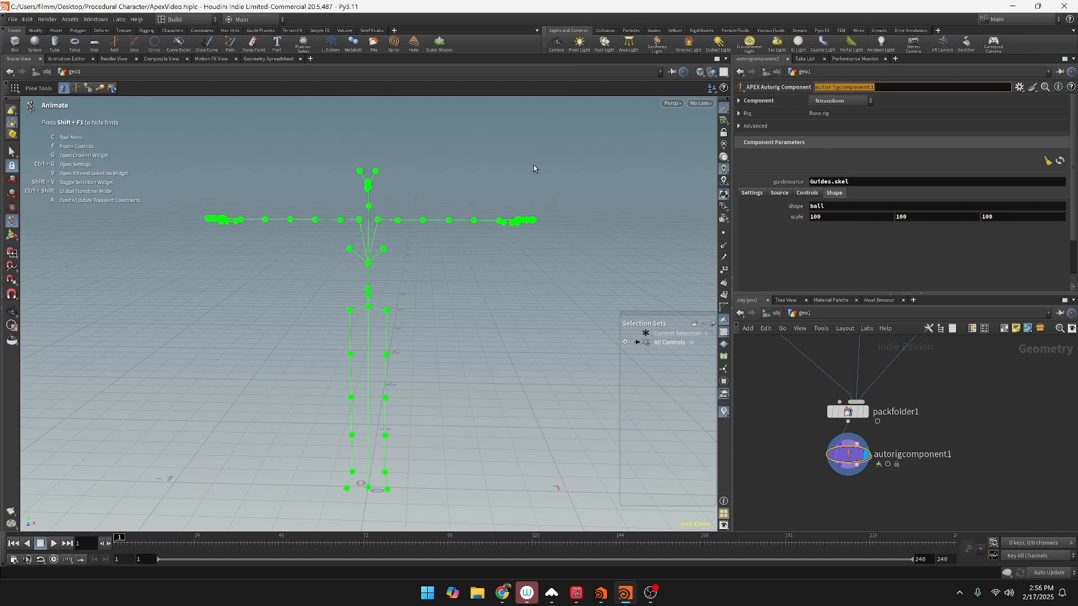
Step: Try rotating the enlarged left elbow control and undo the rotation
key("Escape")
left_click_drag(493, 294, 435, 268)
key("Return")
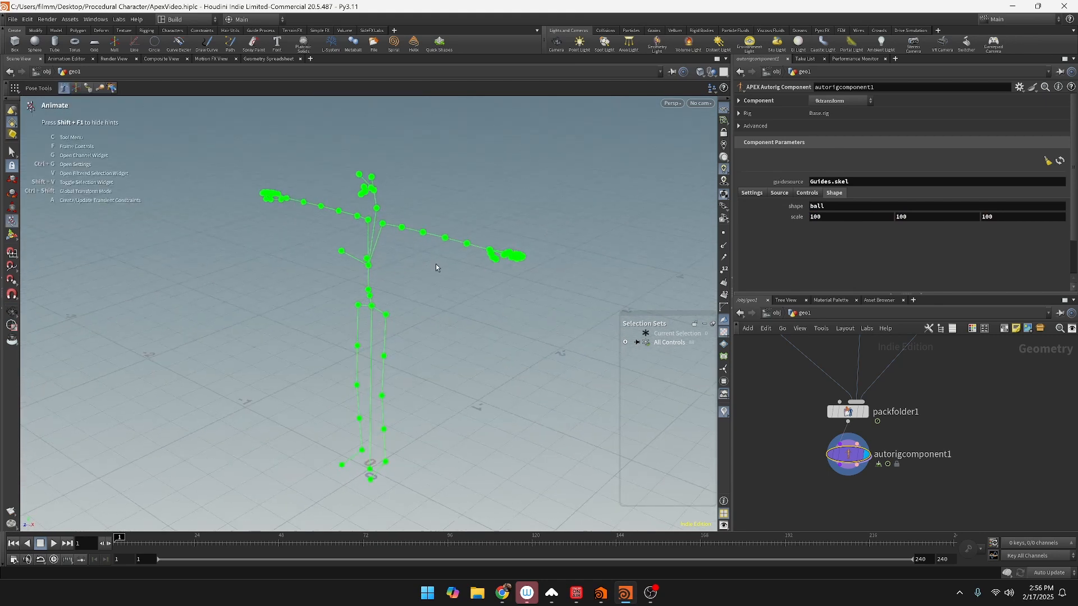
left_click(448, 238)
left_click_drag(460, 253, 423, 275)
key("ctrl+z")
left_click_drag(523, 353, 534, 306, "alt")
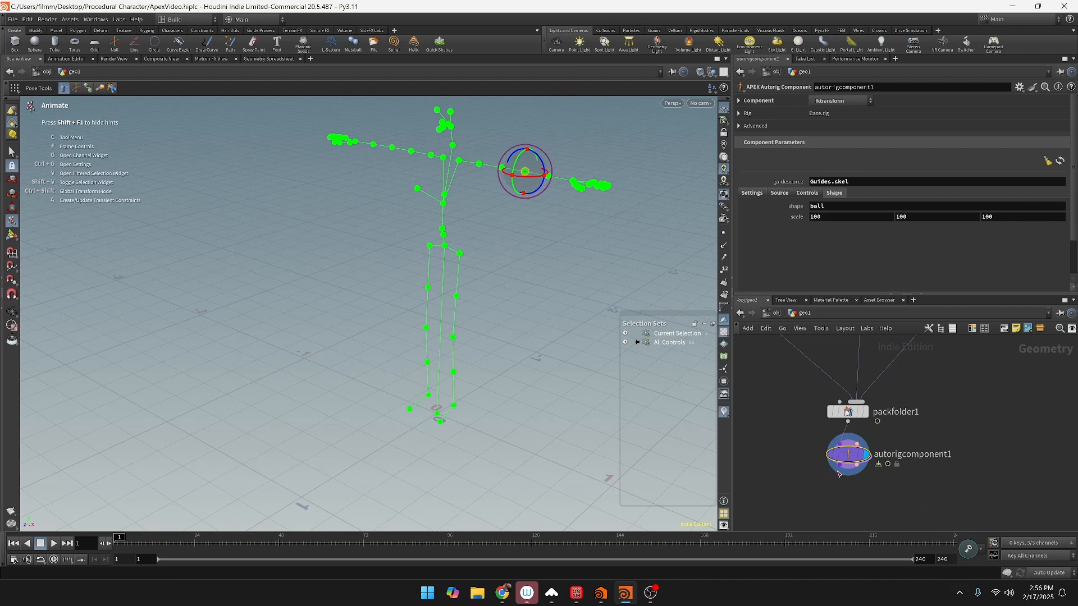
Step: Append a second APEX Autorig Component node after the fktransform component, staying at the geo1 network level
mouse_move(836, 439)
key("Tab")
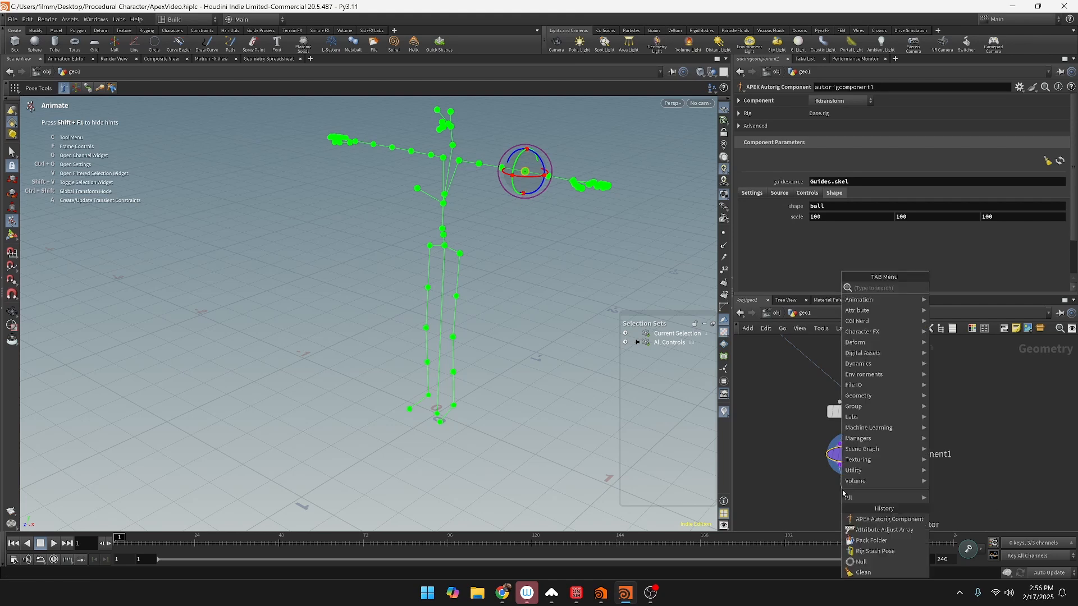
type("b")
key("BackSpace")
type("ape")
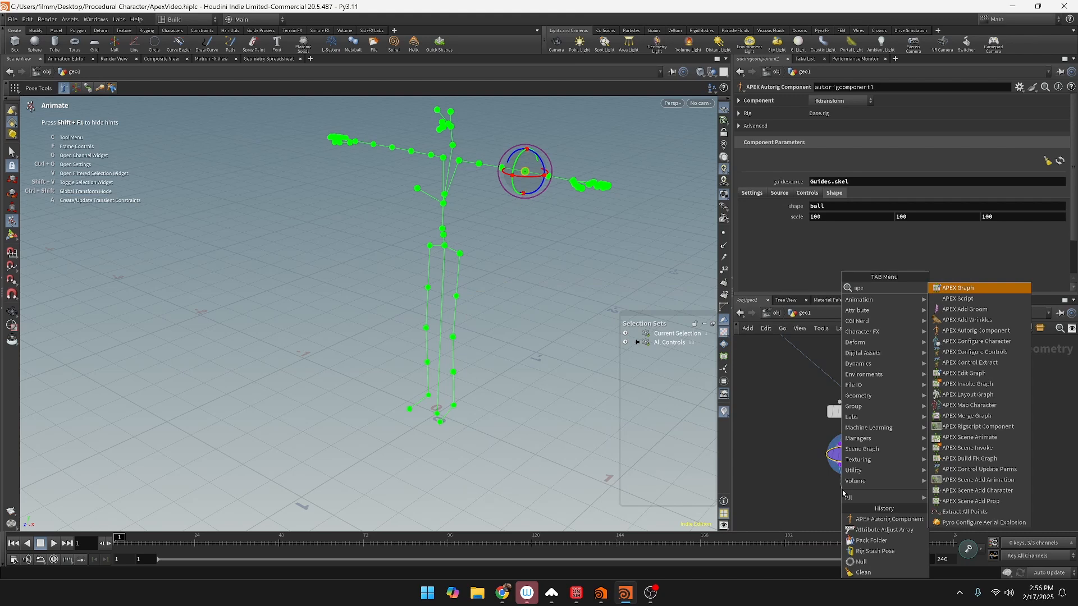
key("Down")
key("Down")
key("Down")
key("Down")
key("Down")
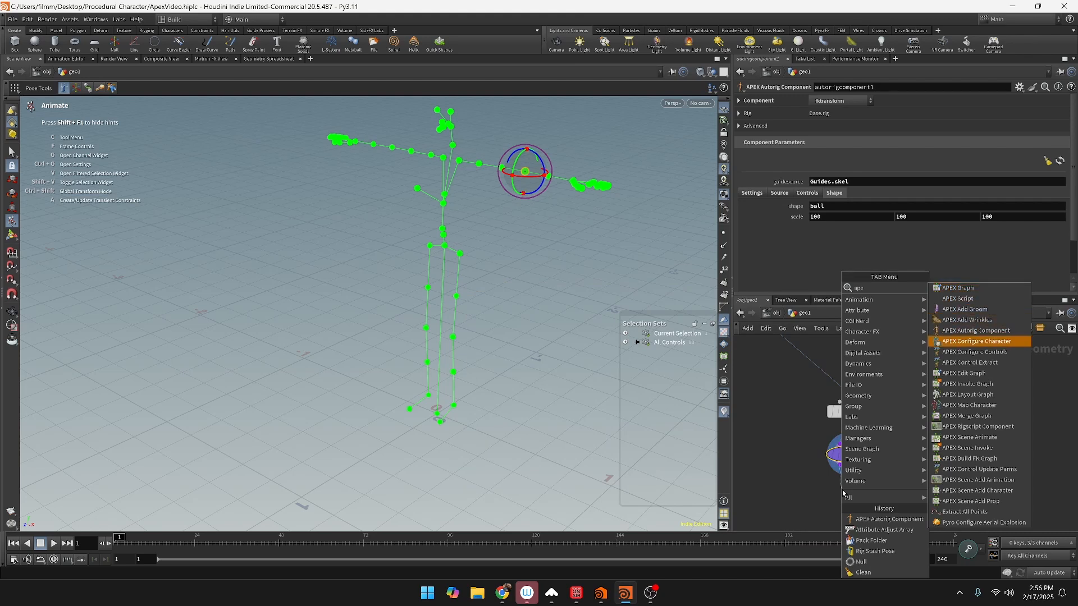
type("au")
key("Return")
left_click(843, 494)
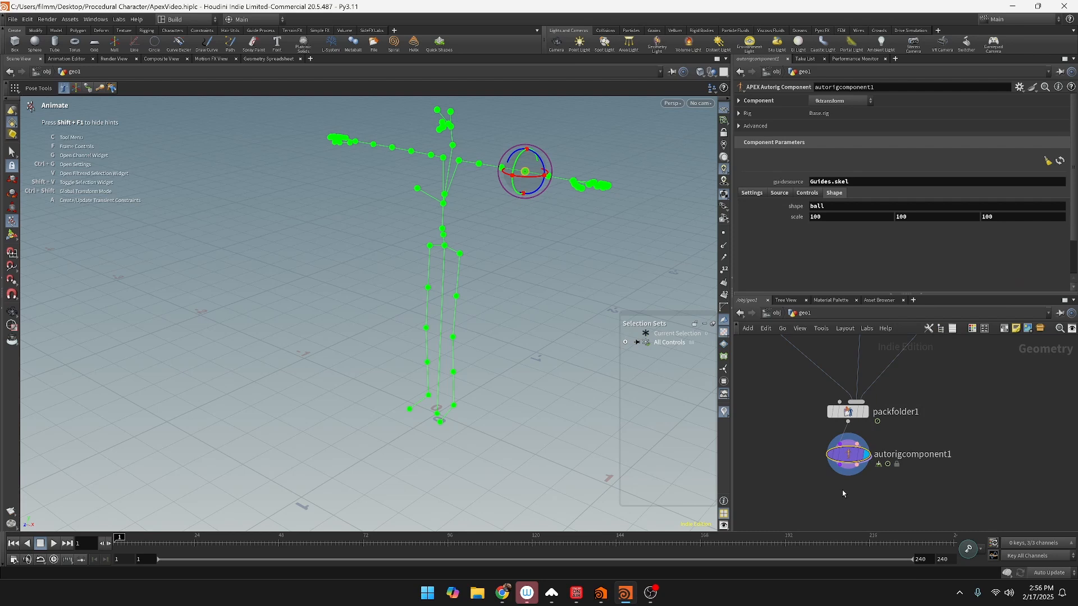
key("Return")
left_click(807, 313)
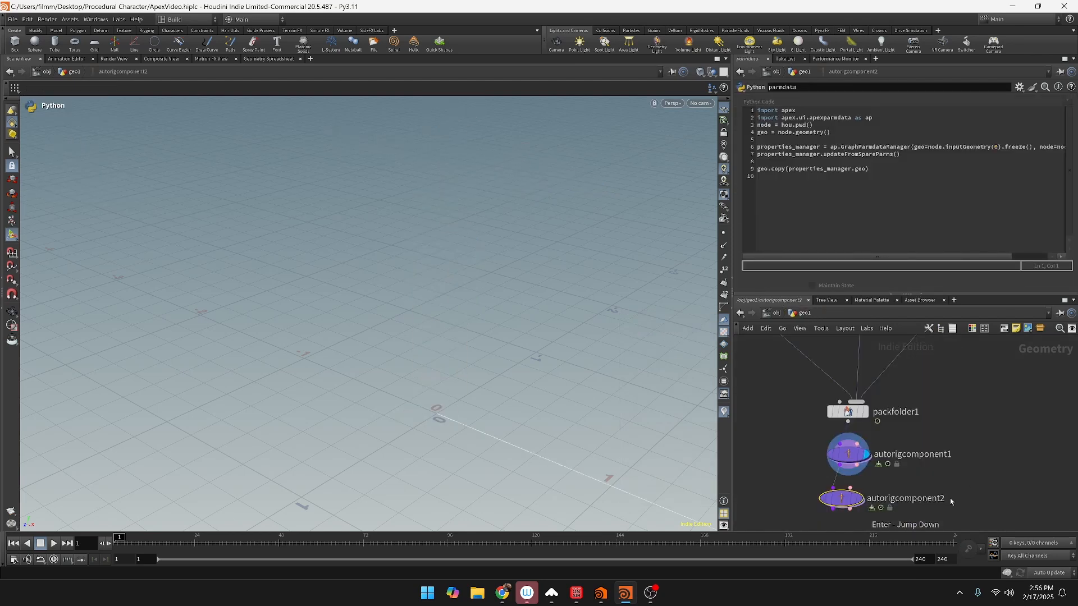
Step: Display the second autorig component and set its component to bonedeform
left_click(843, 498)
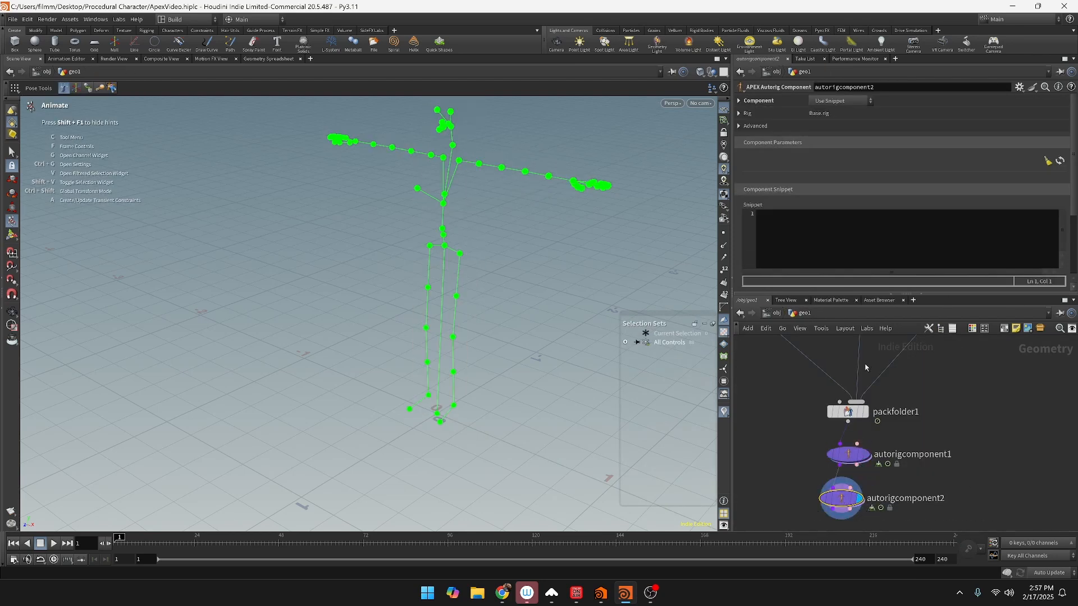
left_click(845, 102)
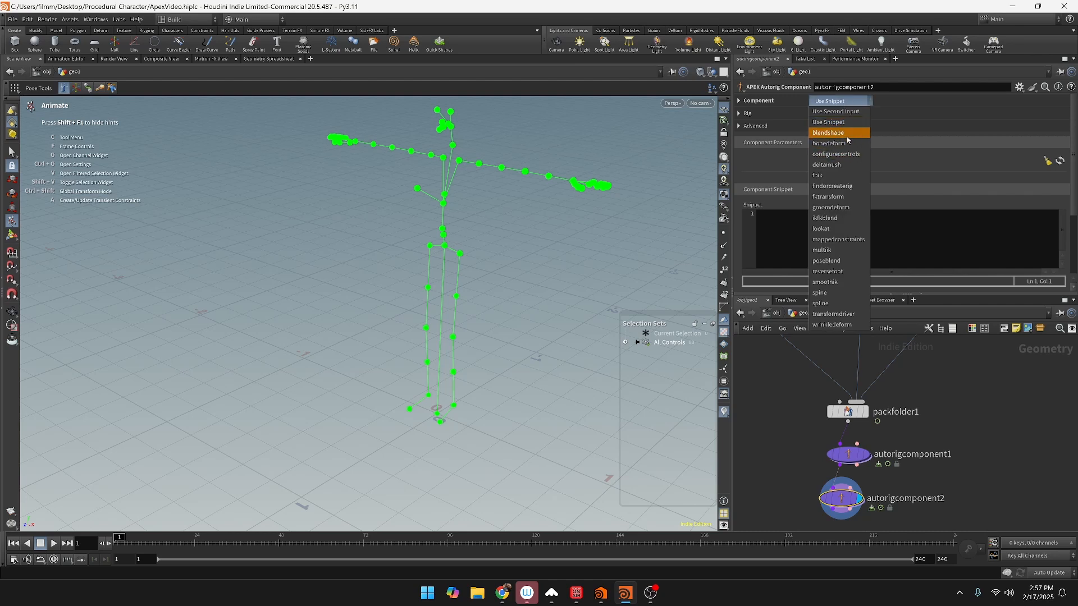
left_click(846, 144)
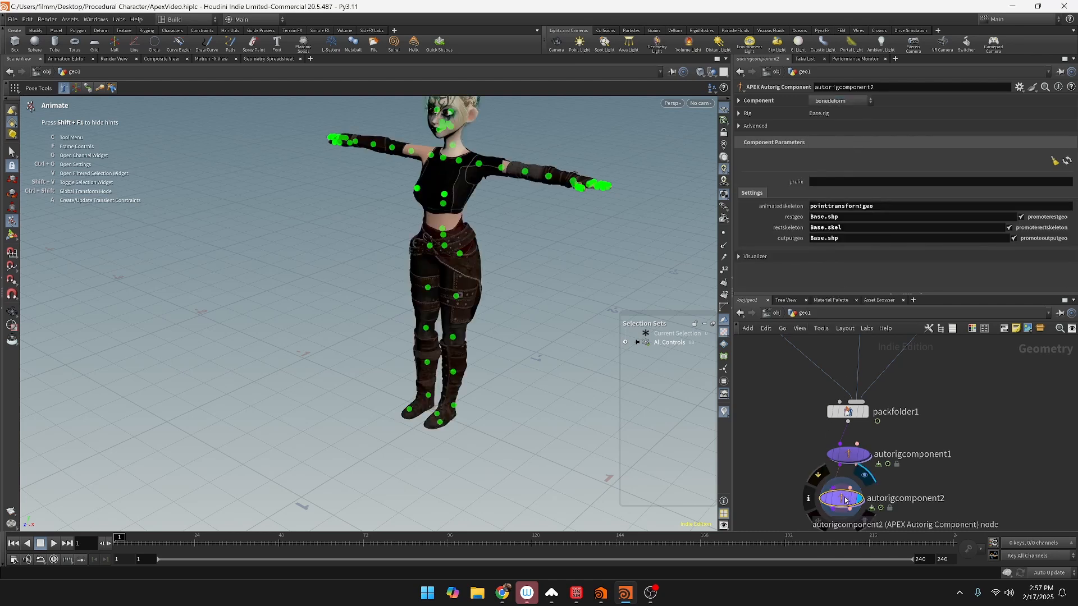
Step: Try rotating the left lower arm control to test the bone deformation and undo the rotation
key("Escape")
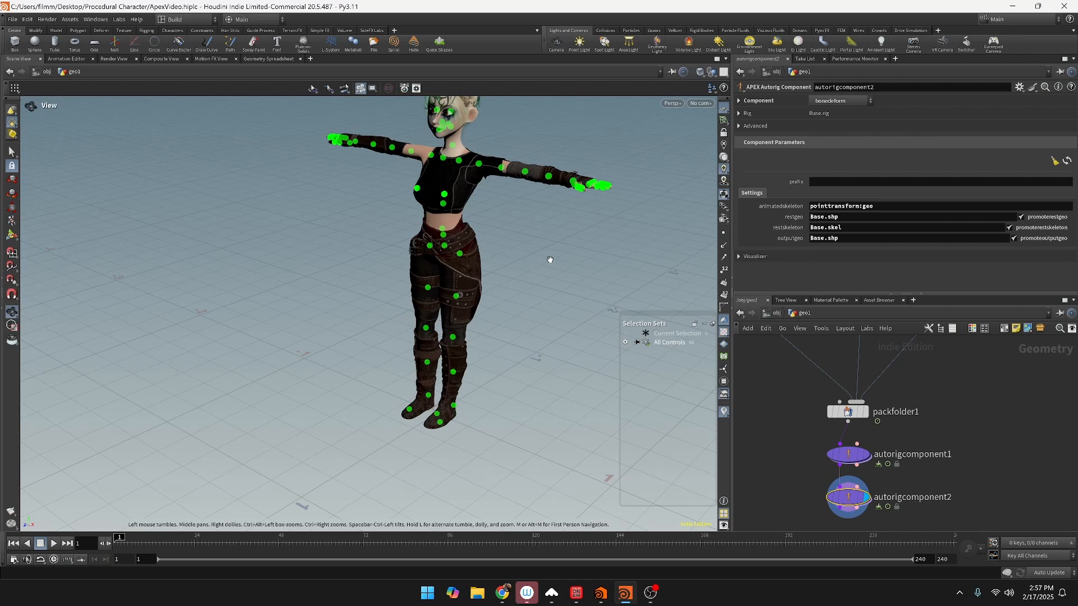
middle_click_drag(552, 260, 483, 347, "alt")
left_click_drag(484, 346, 540, 360, "alt")
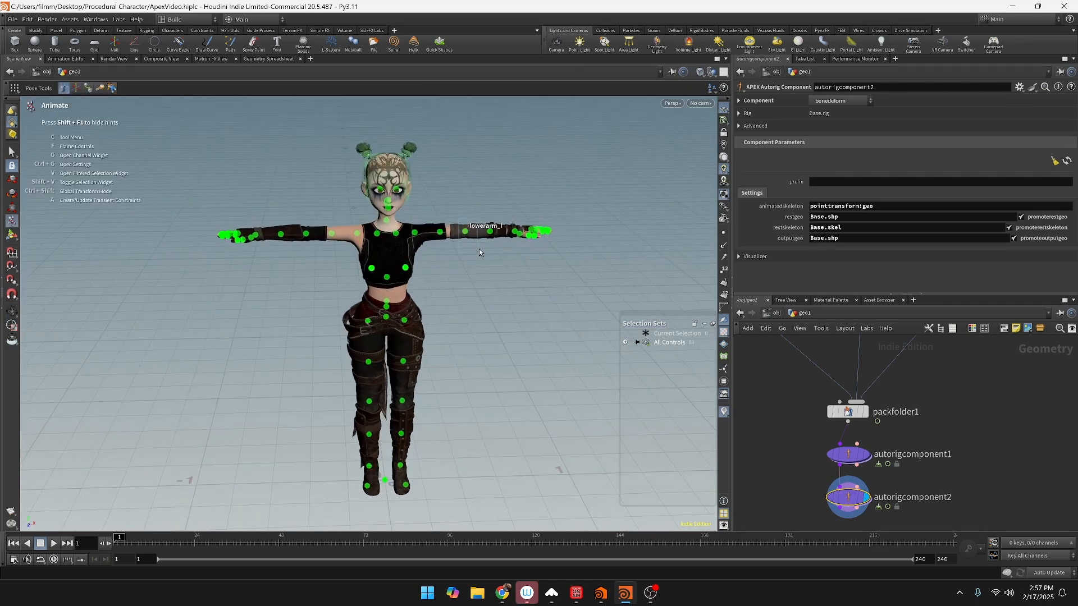
left_click(466, 230)
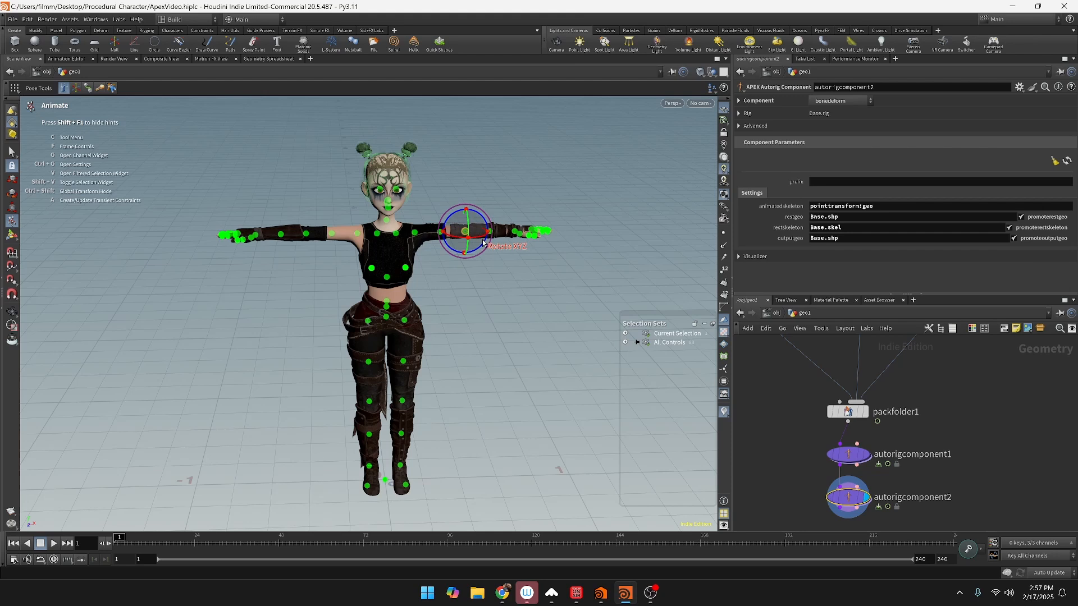
left_click_drag(484, 240, 460, 247)
key("ctrl+z")
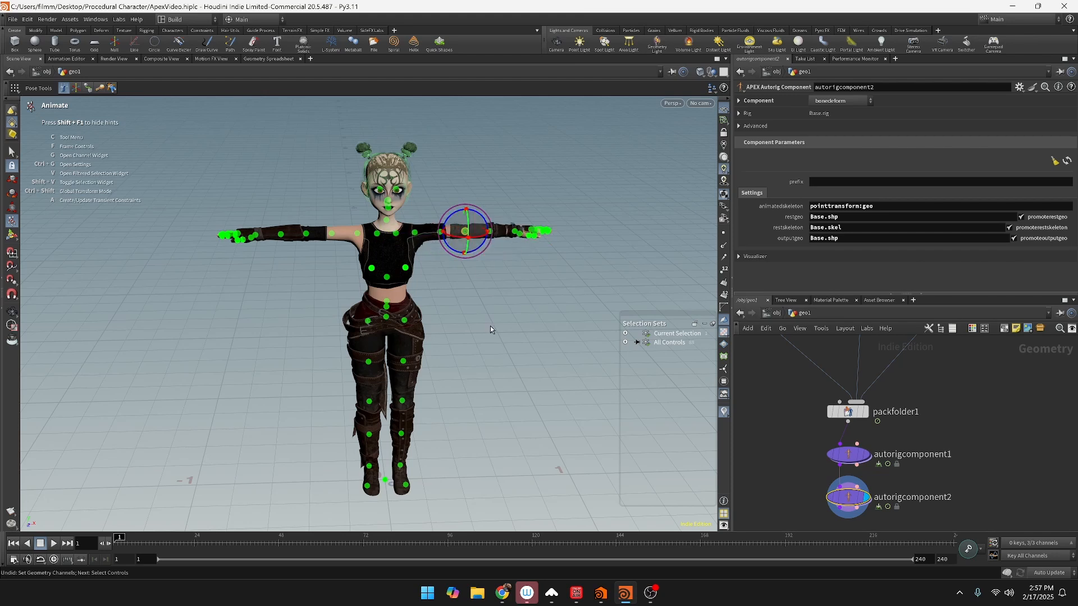
middle_click_drag(503, 365, 506, 288, "alt")
left_click_drag(499, 301, 475, 332, "alt")
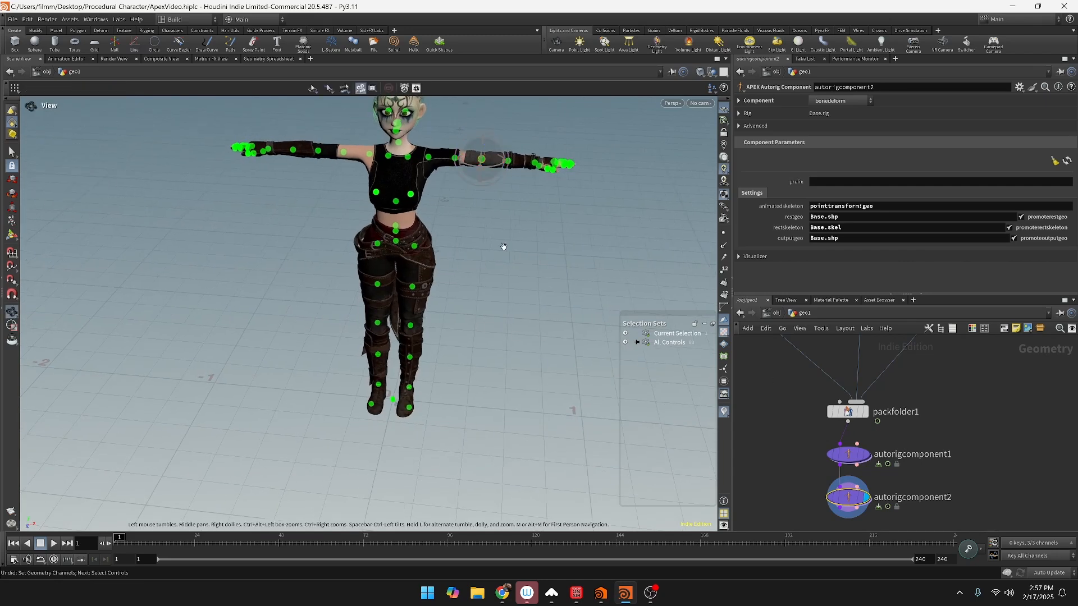
left_click_drag(503, 247, 500, 260, "alt")
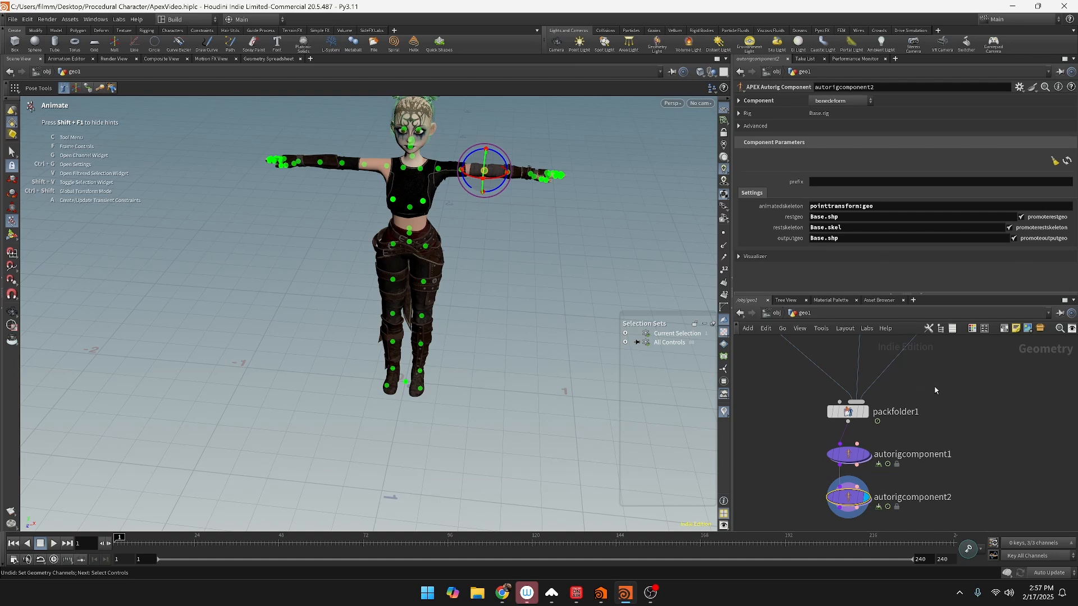
Step: Display the attribadjustarray1 node on the guides branch and set its attribute class to Point
middle_click_drag(935, 390, 928, 527)
left_click(939, 364)
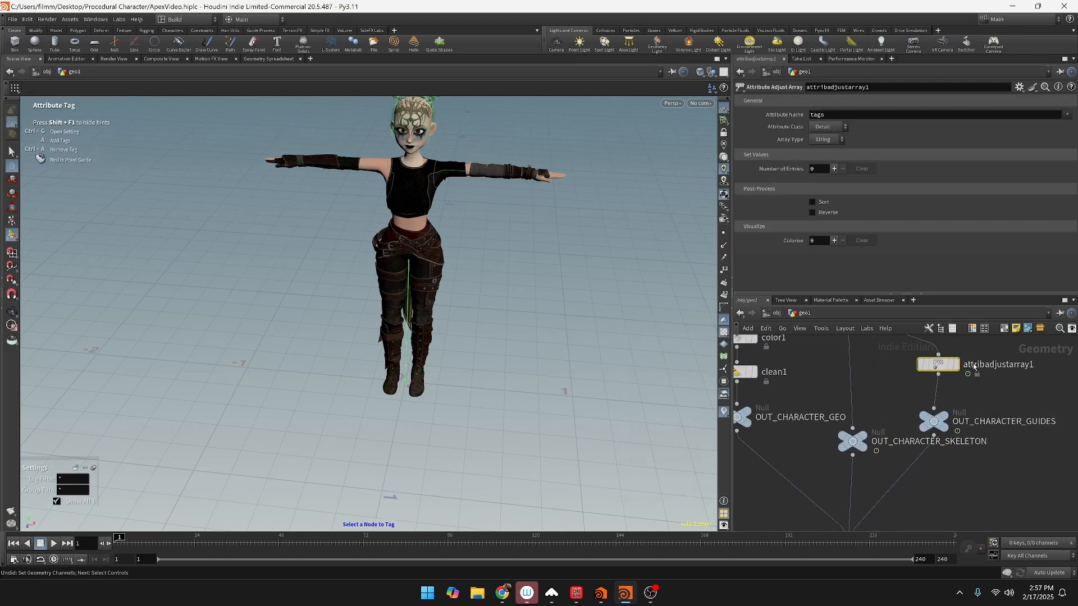
left_click(956, 364)
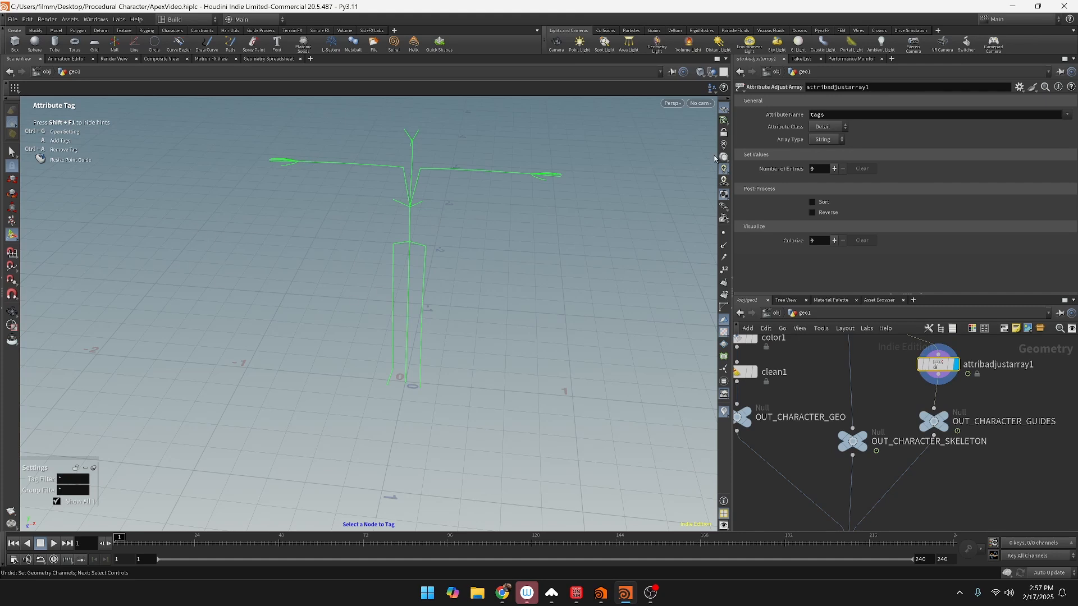
left_click(841, 130)
left_click(817, 145)
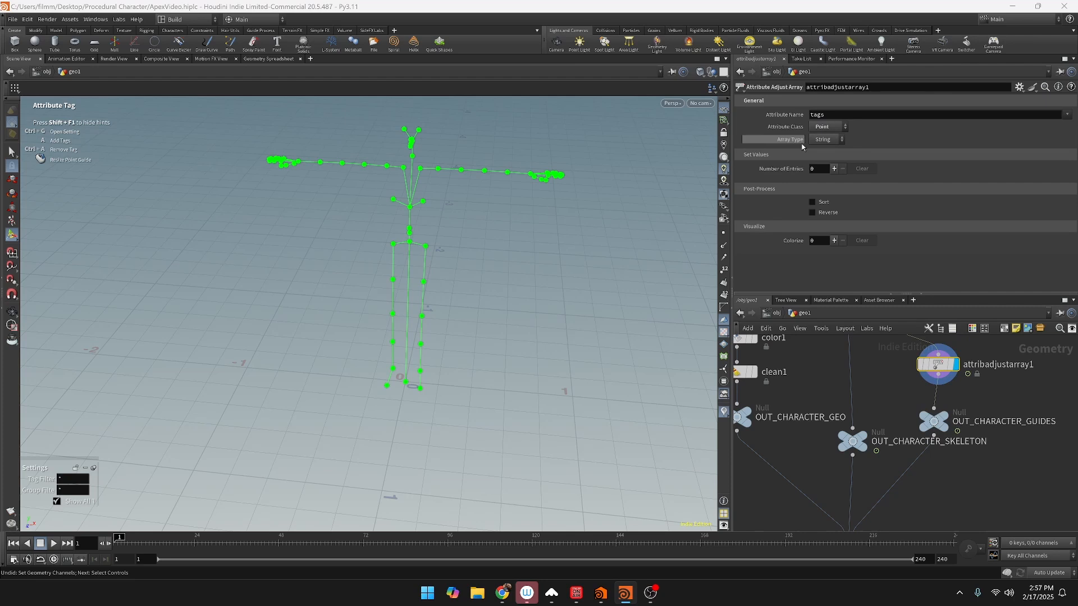
Step: Add the tag Spine to the four central guide points running from the chest down to the hips
key("Escape")
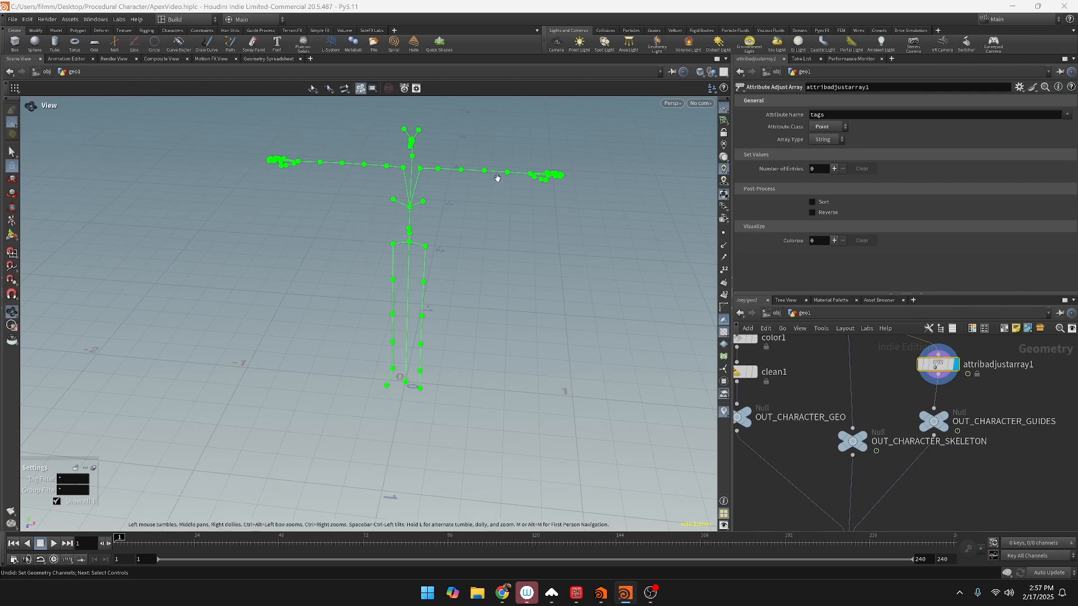
middle_click_drag(503, 219, 489, 312)
scroll(489, 313, "up", 4)
key("Return")
left_click(374, 333)
left_click(374, 369, "shift")
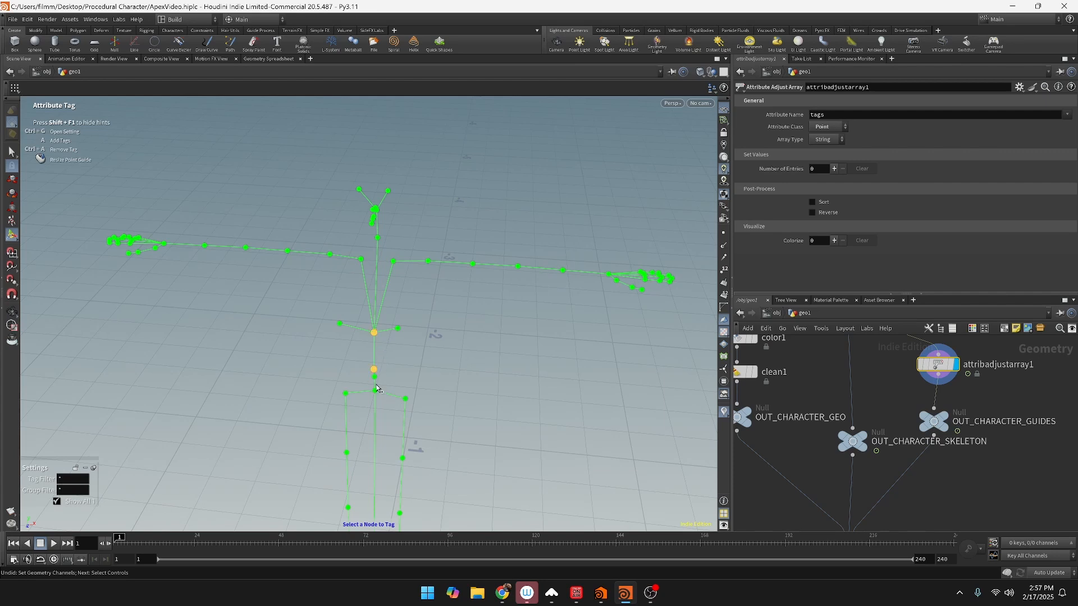
left_click(374, 376, "shift")
left_click(375, 390, "shift")
middle_click_drag(513, 377, 524, 279, "alt")
scroll(542, 373, "down", 3, "alt")
middle_click_drag(591, 390, 595, 317, "alt")
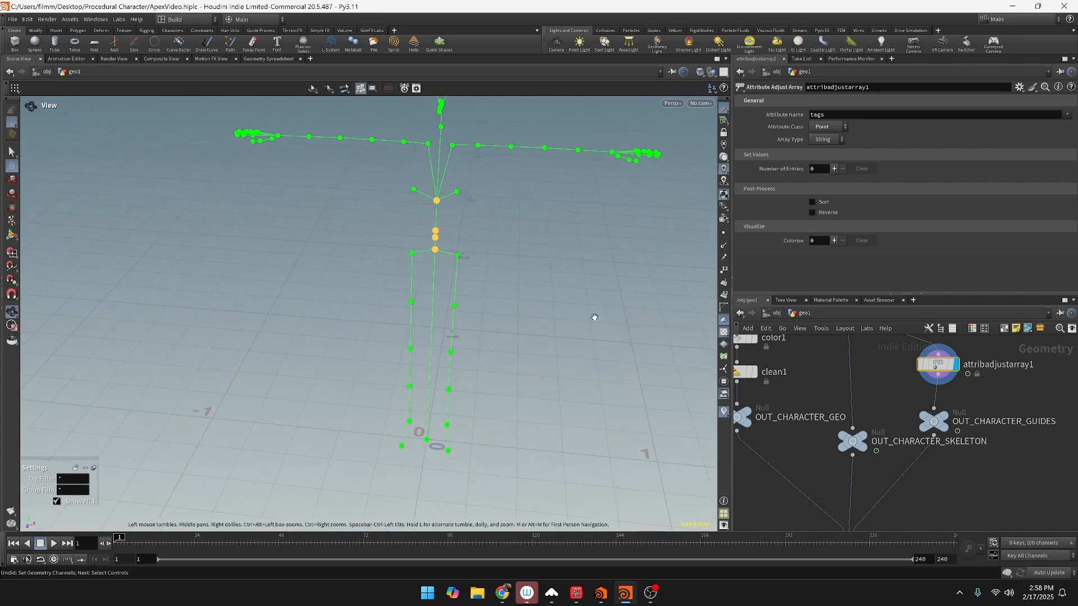
key("Return")
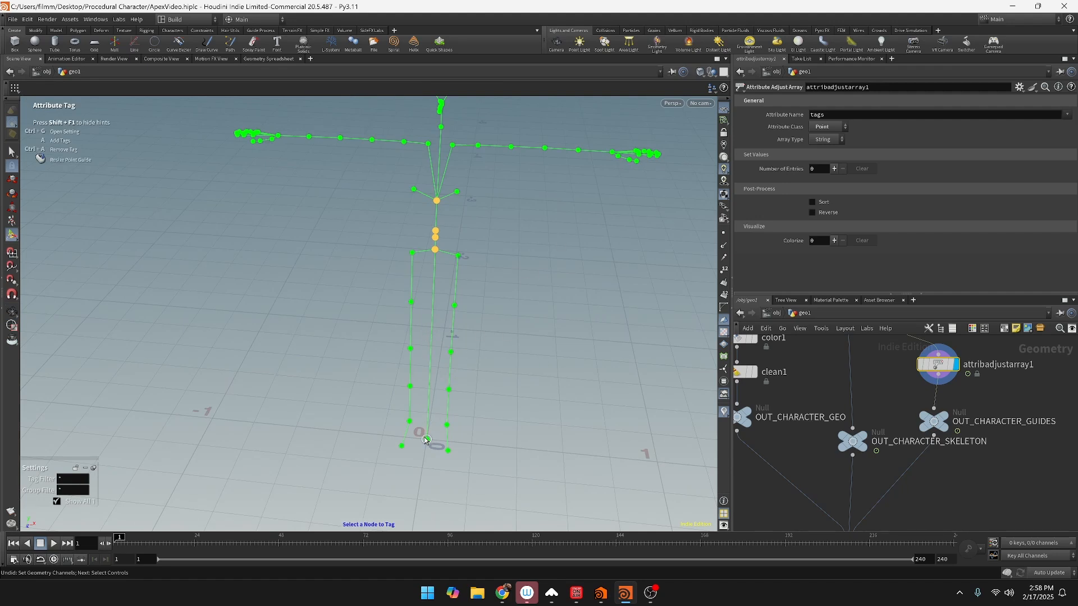
key("a")
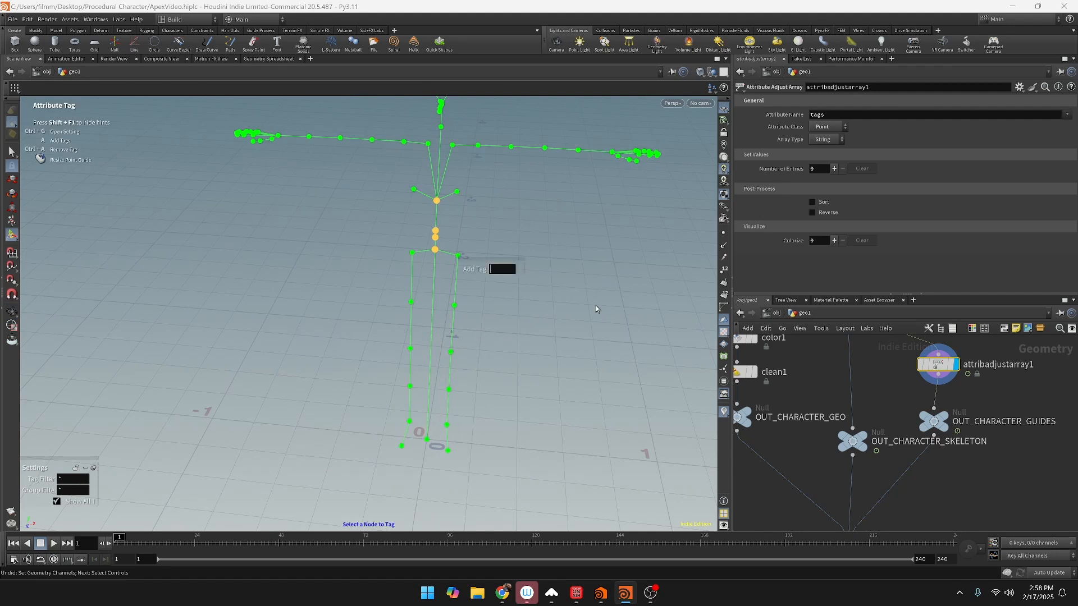
type("Spine")
key("Return")
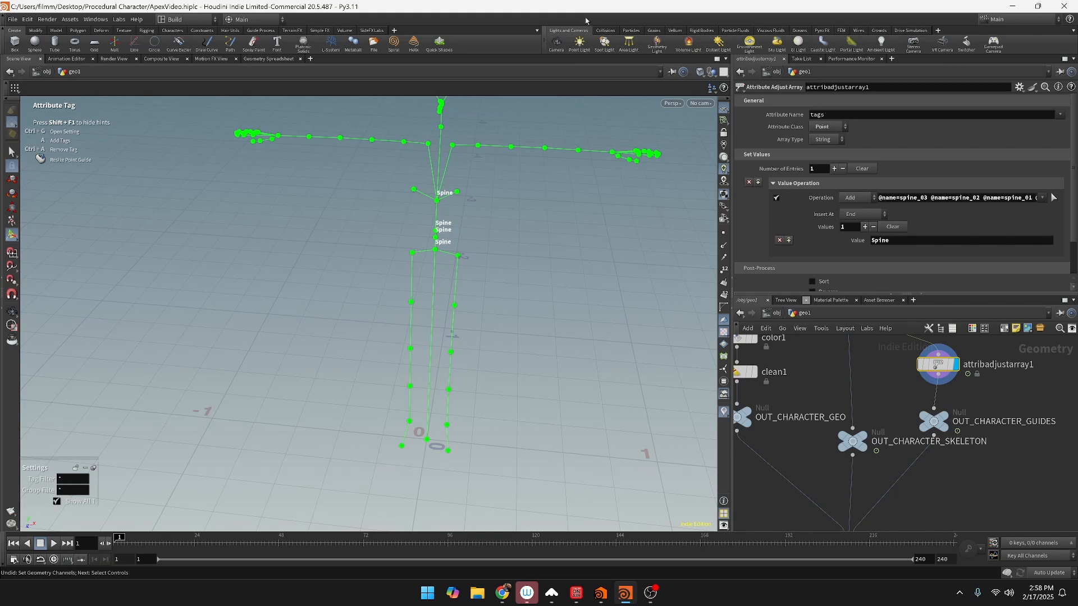
Step: Append a third APEX Autorig Component node after the bonedeform component
middle_click_drag(960, 453, 864, 353)
middle_click_drag(939, 439, 1048, 482)
scroll(1047, 482, "down", 2)
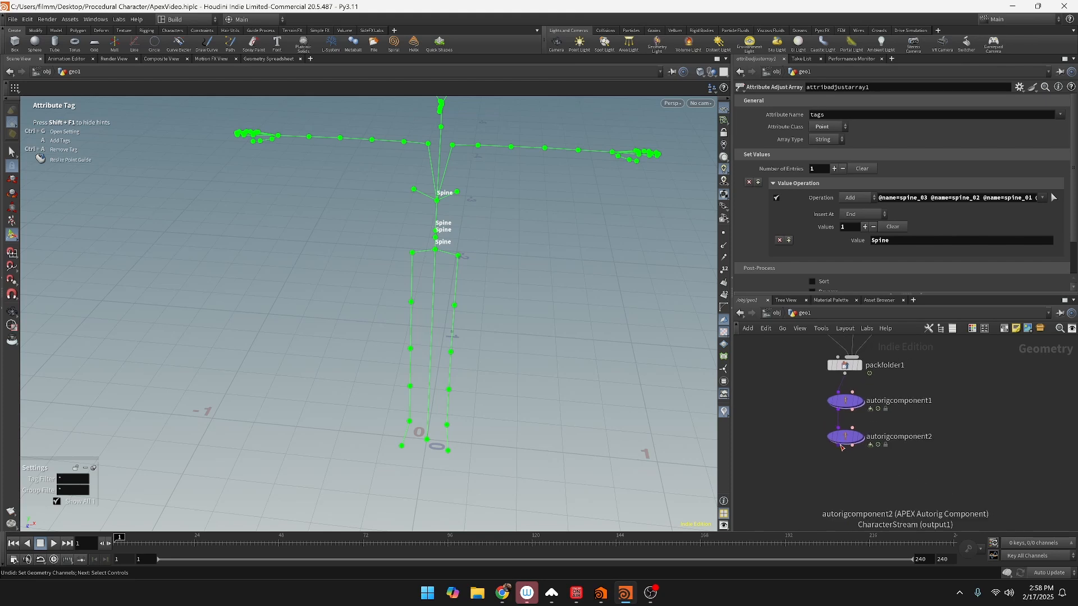
left_click(840, 450)
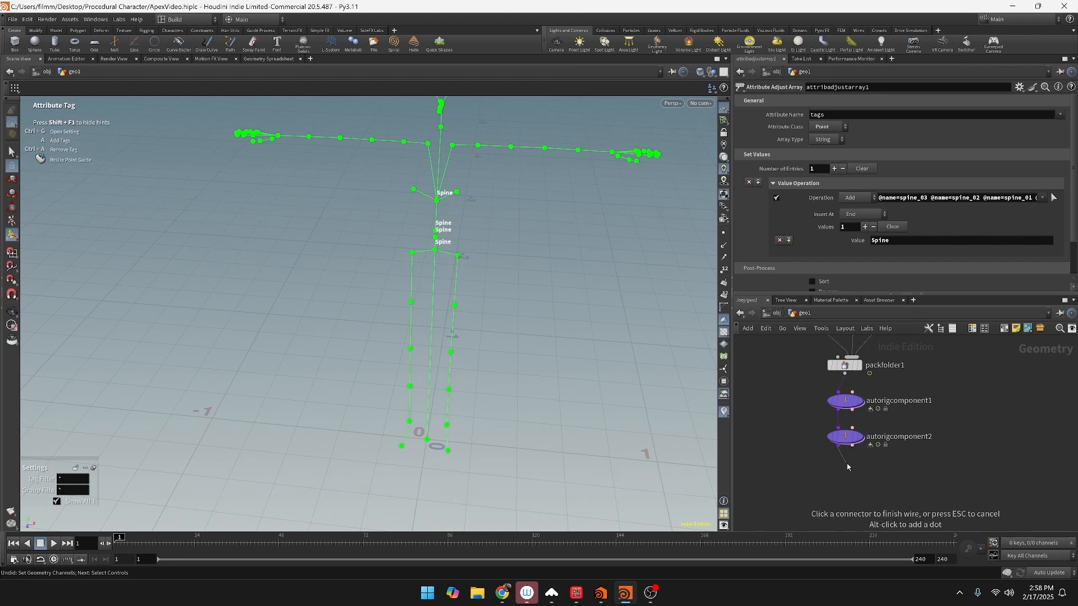
left_click(848, 467)
type("AUT")
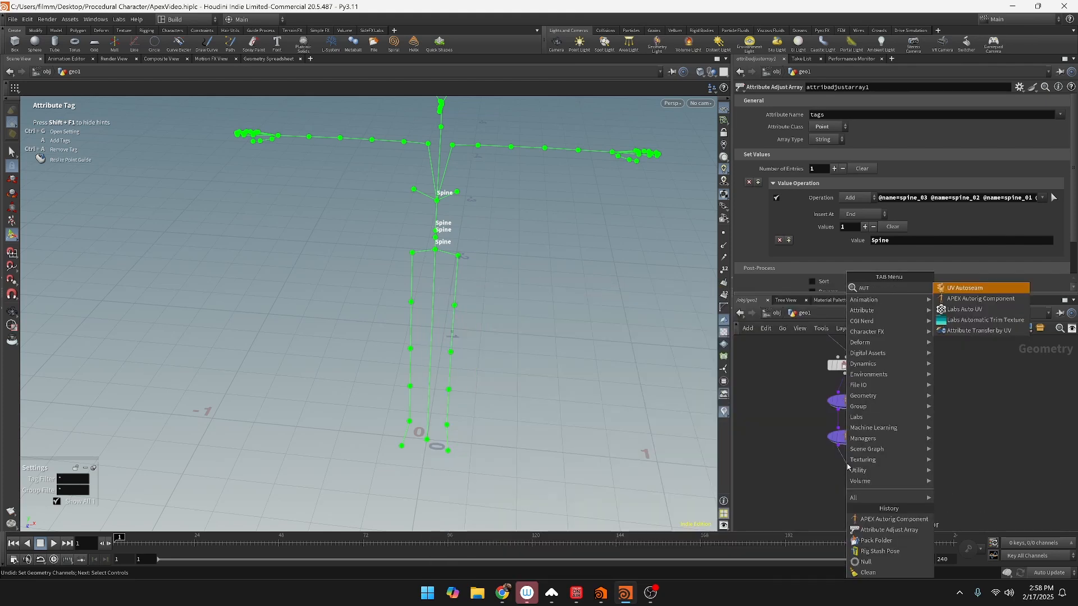
key("BackSpace")
key("BackSpace")
key("BackSpace")
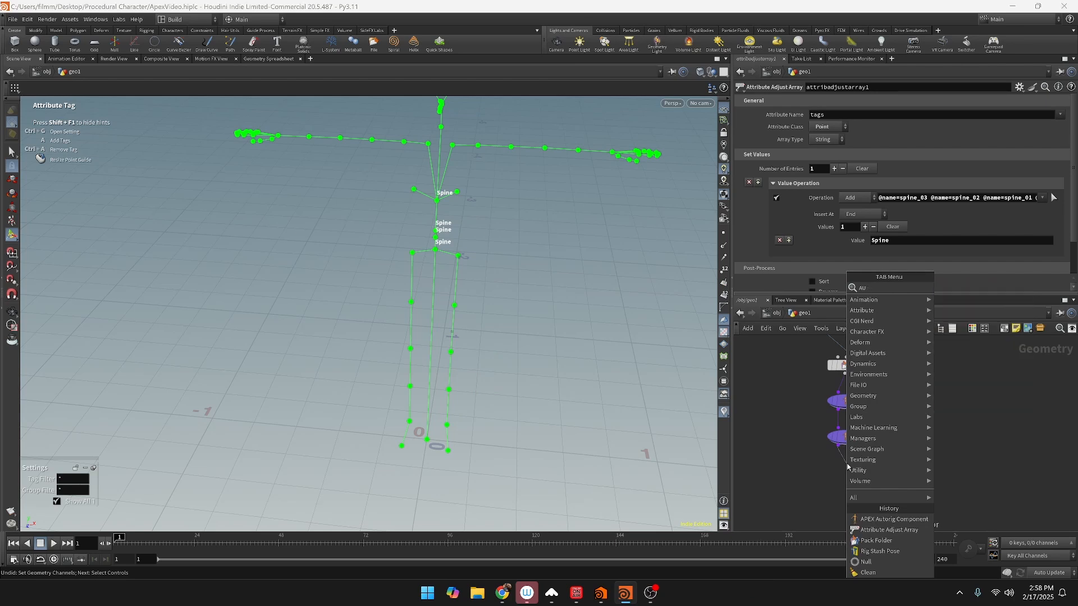
type("auto")
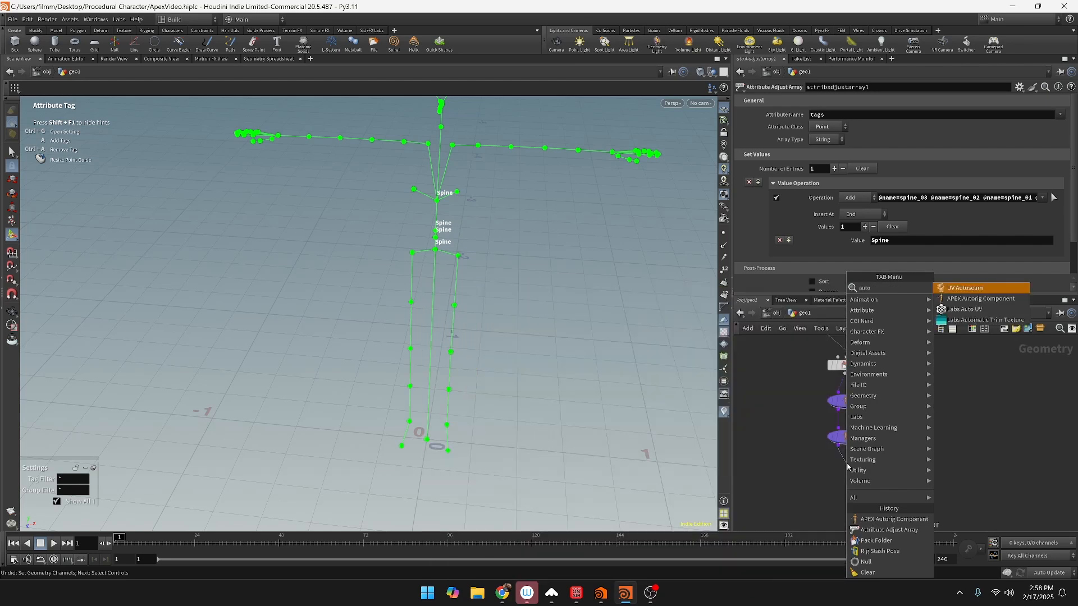
key("Down")
key("Return")
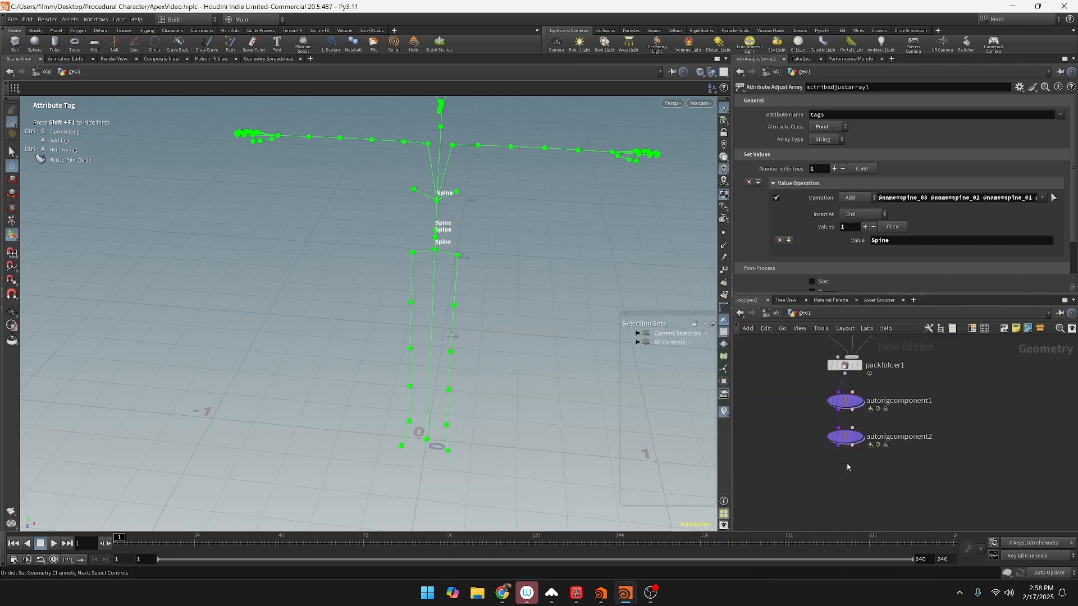
left_click_drag(857, 476, 862, 478)
left_click(856, 480)
Step: Display the third autorig component and set its component to spline
left_click(863, 490)
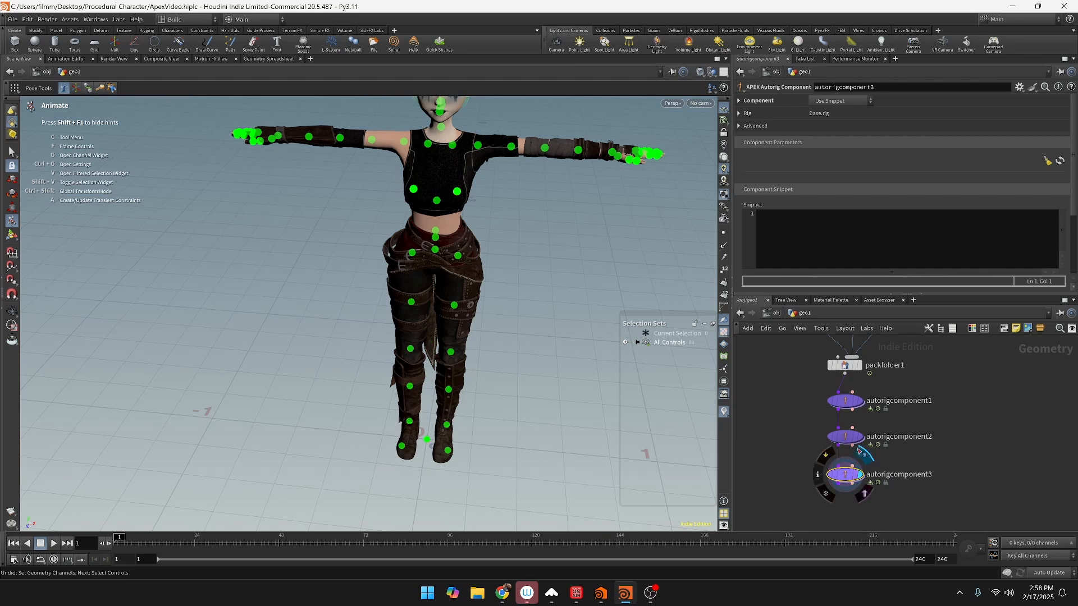
left_click(832, 103)
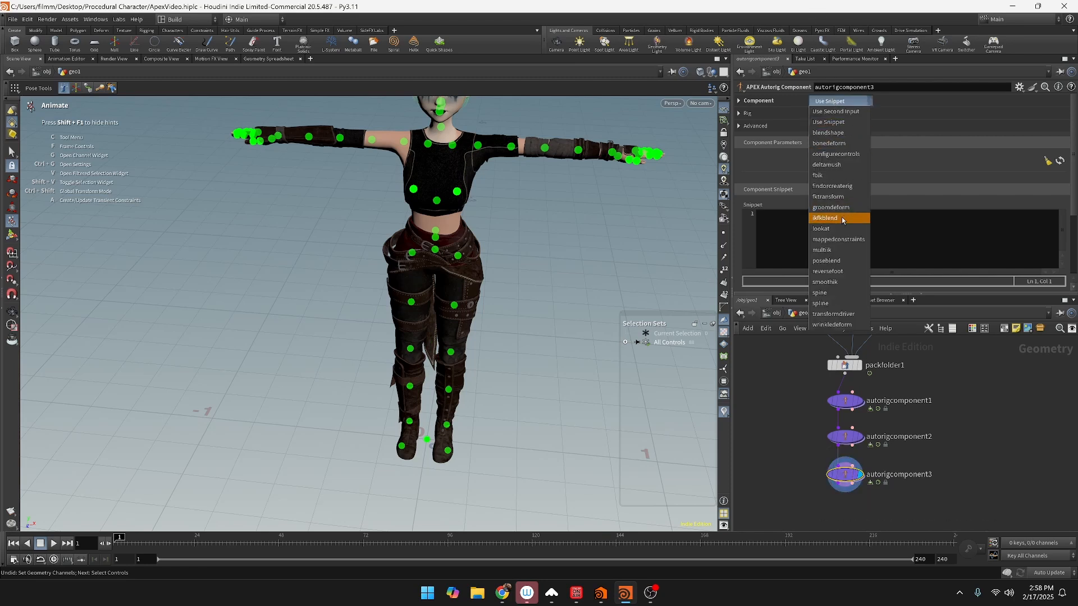
left_click(829, 304)
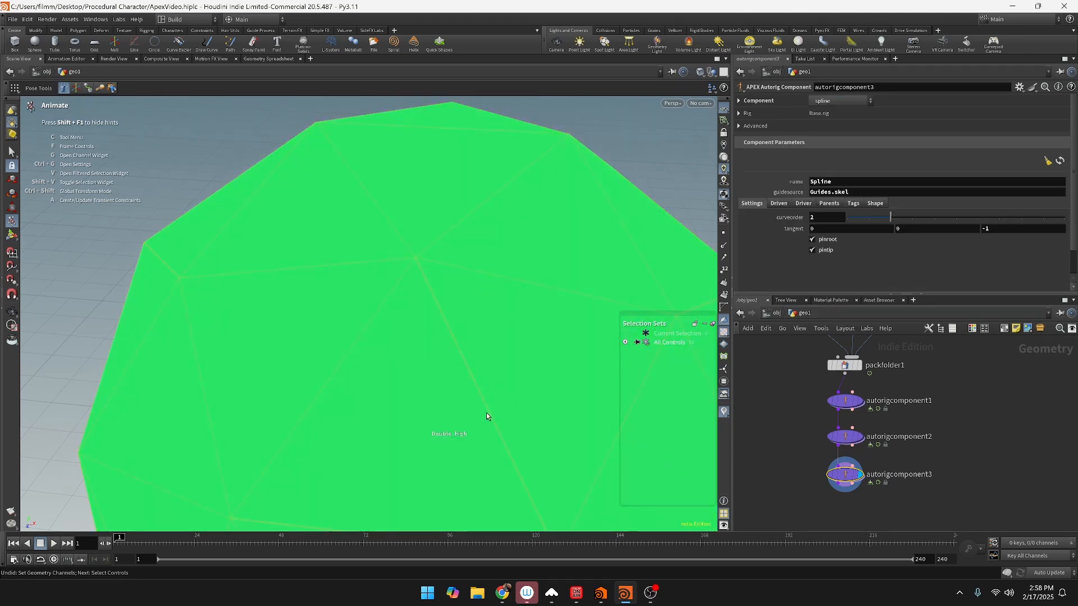
Step: Examine the spline component's Shape settings and the oversized control around the character in wireframe
scroll(488, 414, "down", 5, "alt")
left_click_drag(466, 317, 534, 351, "alt")
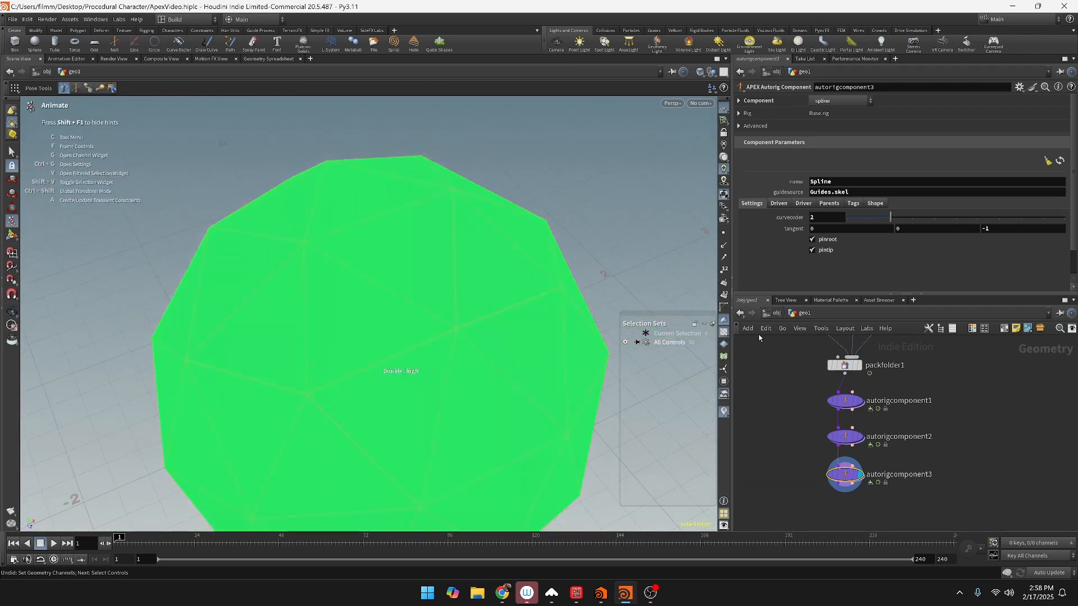
left_click(877, 204)
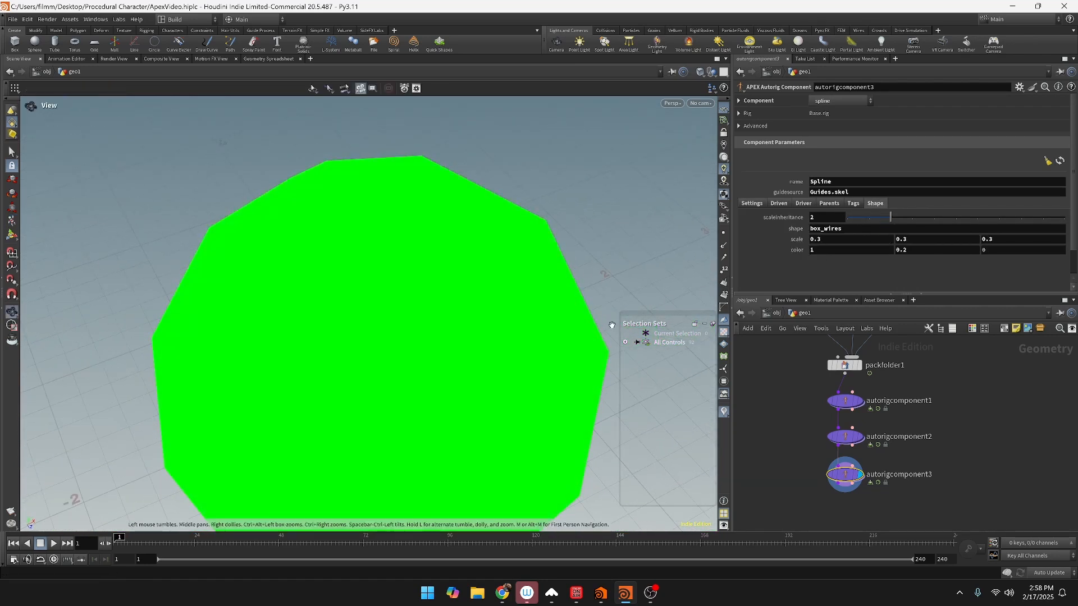
middle_click_drag(611, 324, 634, 270, "alt")
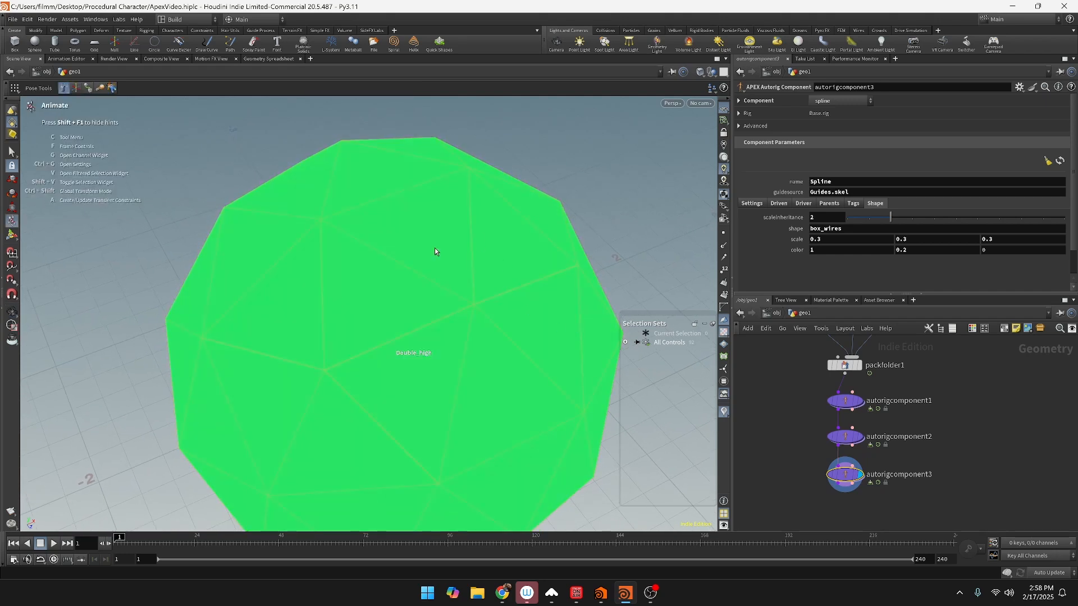
left_click_drag(433, 250, 431, 408, "alt")
scroll(431, 407, "up", 10)
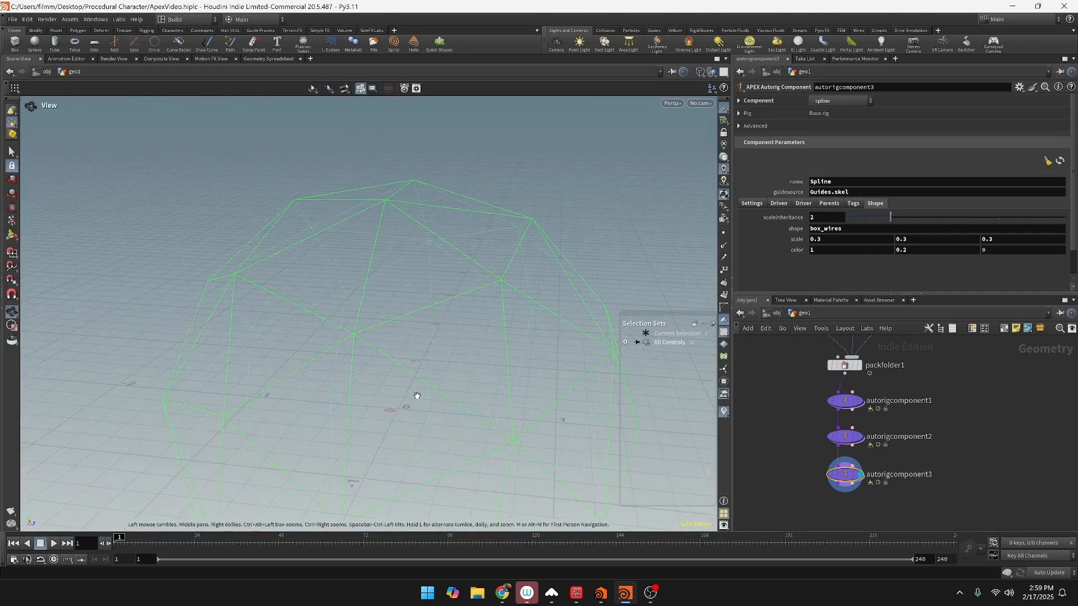
scroll(409, 392, "down", 10)
scroll(808, 345, "down", 5)
scroll(456, 279, "down", 3)
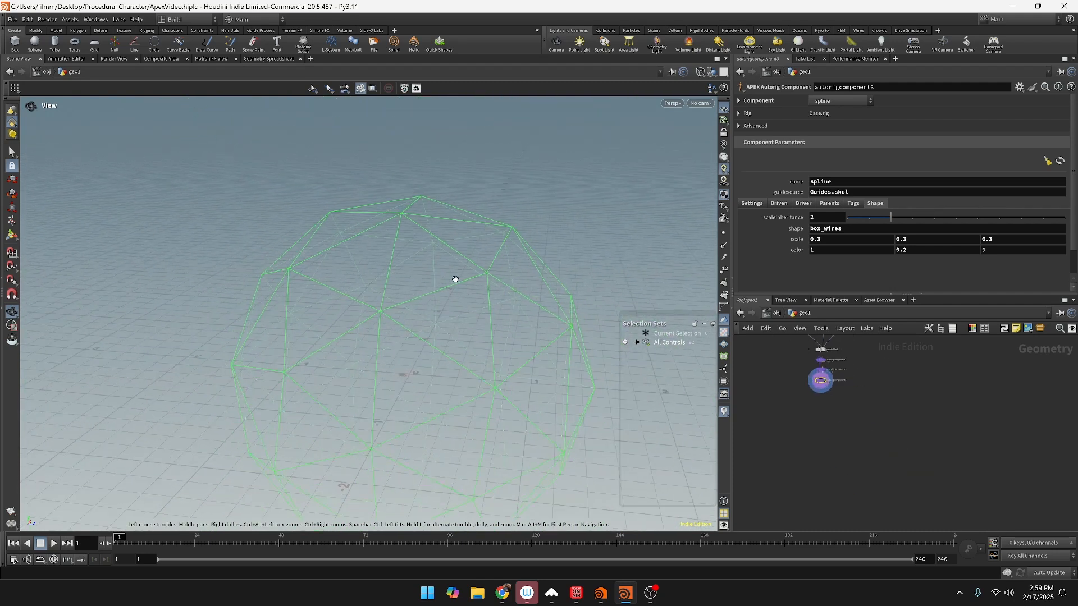
scroll(845, 354, "up", 7)
middle_click_drag(845, 353, 965, 373)
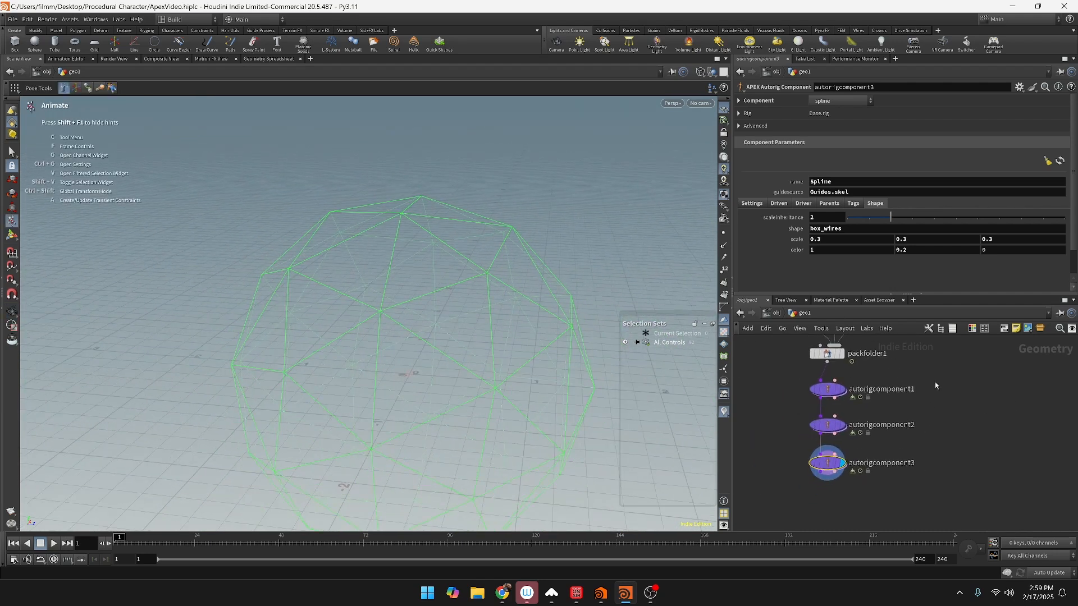
Step: Examine the spline component's Driven settings, checking the tag expression used for the driven points
left_click(778, 204)
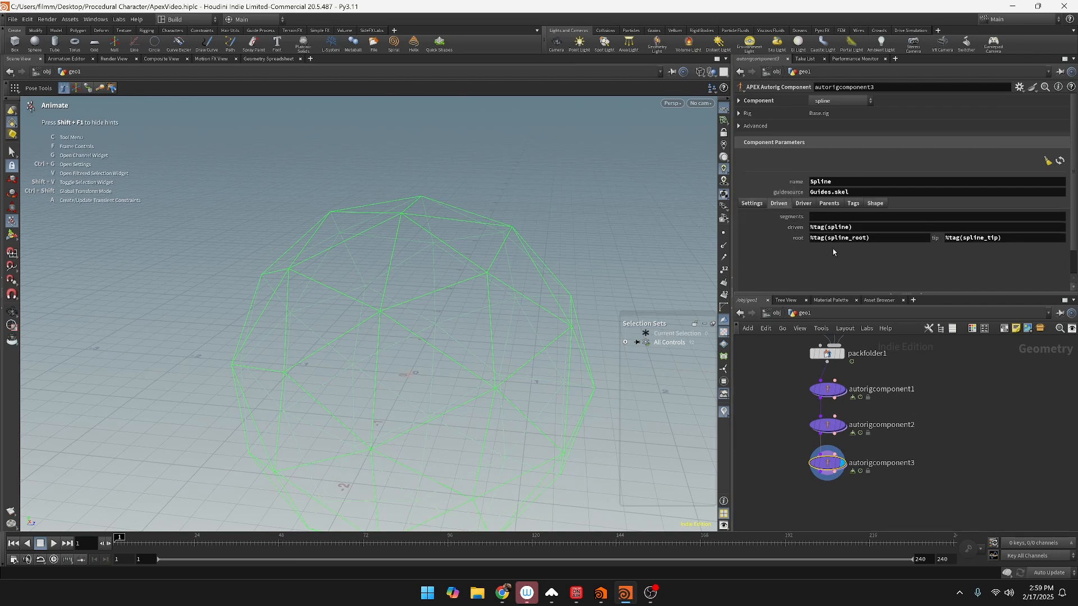
double_click(840, 227)
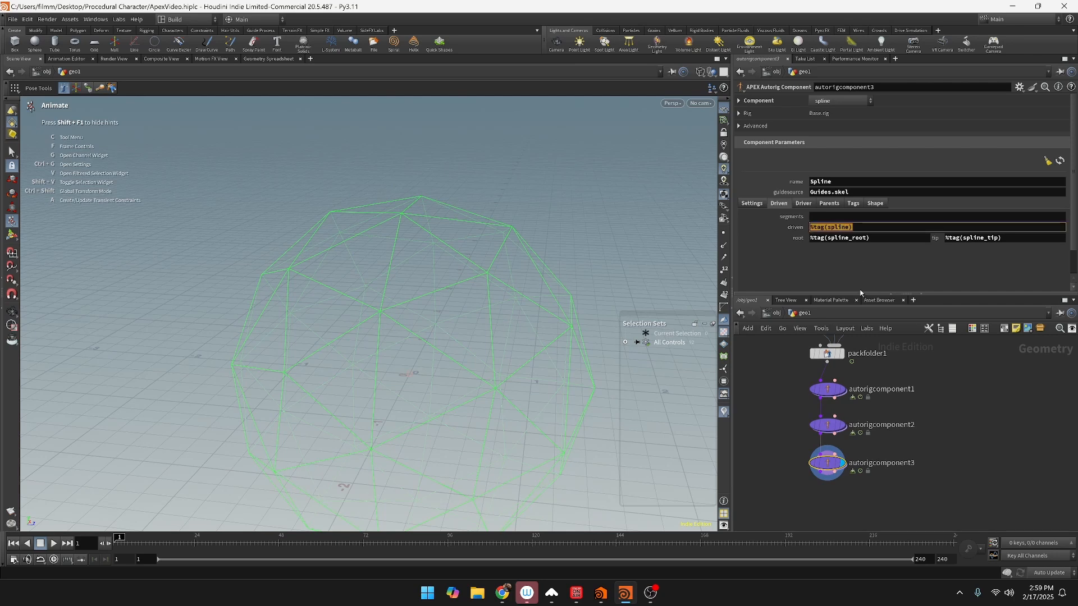
left_click(849, 228)
key("ctrl+shift+Left")
left_click(644, 220)
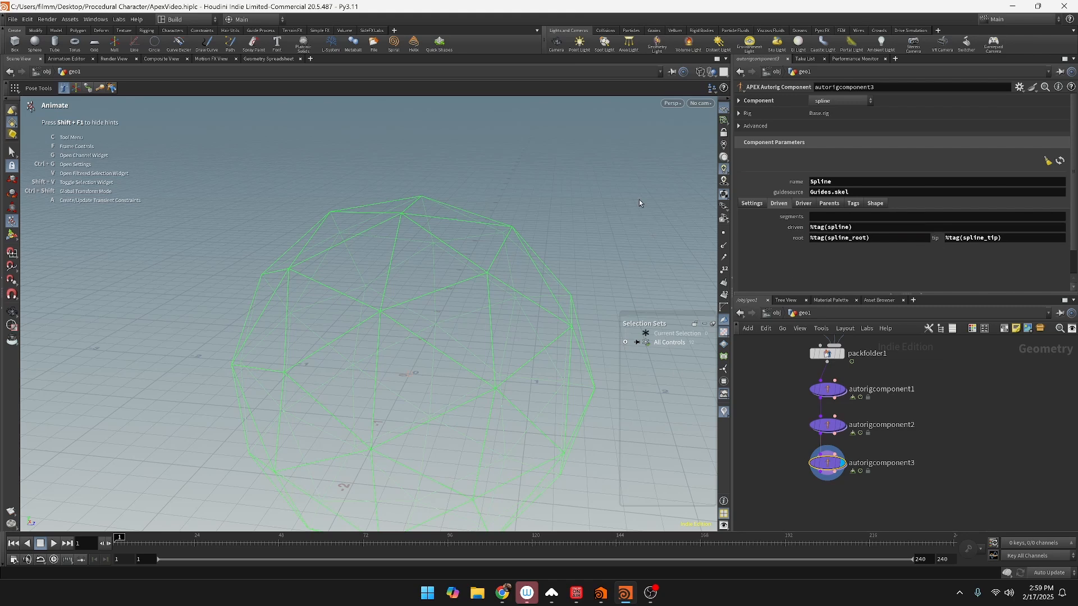
Step: Display the attribute adjust array node that tags the character's guides
middle_click_drag(911, 410, 940, 541)
middle_click_drag(960, 457, 936, 549)
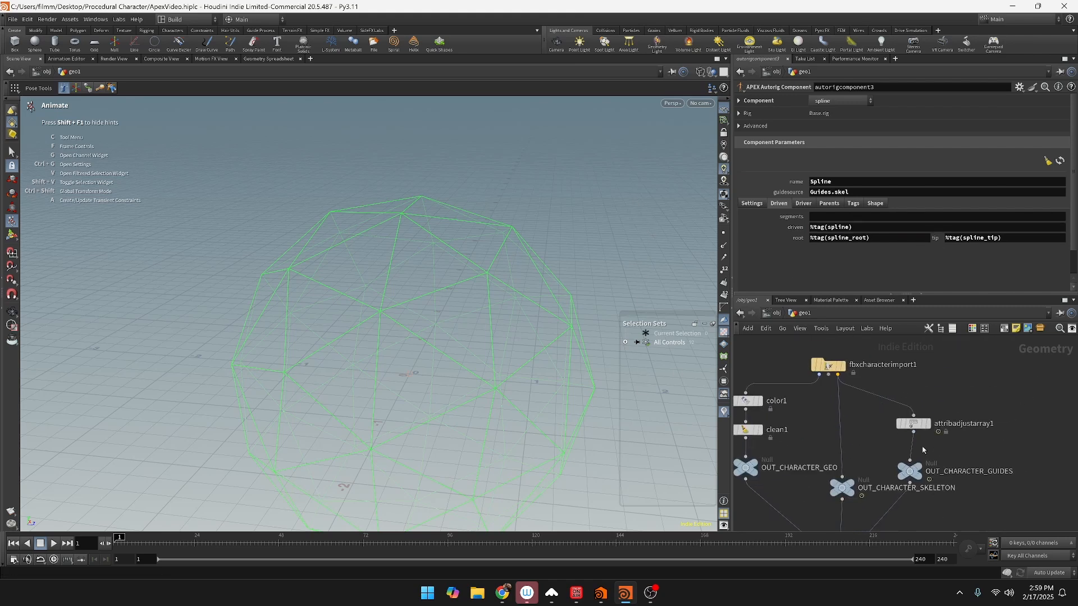
left_click(920, 424)
left_click_drag(671, 274, 462, 271, "alt")
scroll(462, 272, "up", 3)
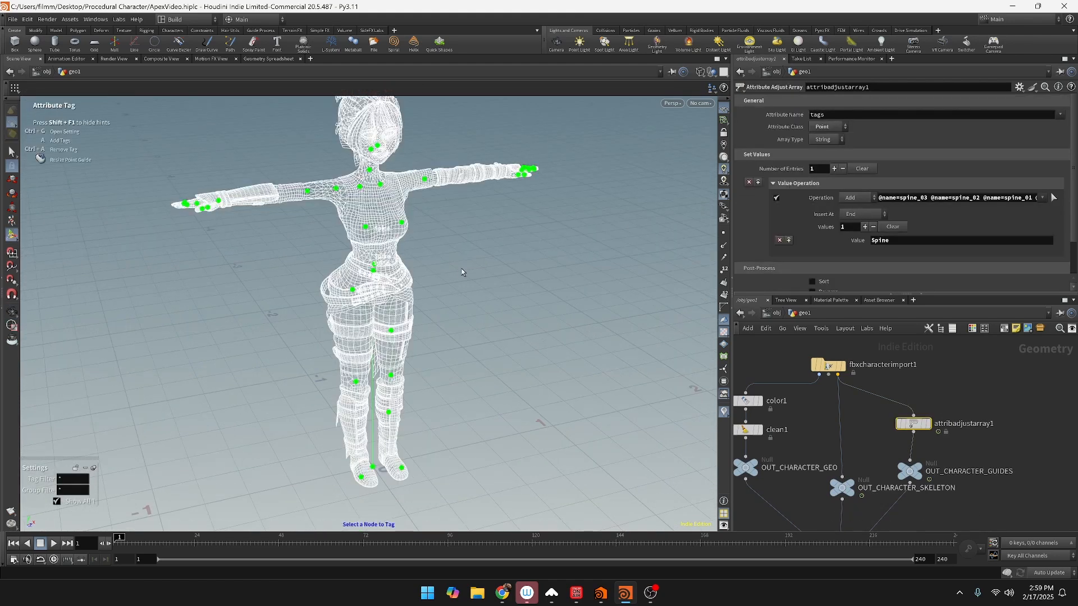
left_click(927, 423)
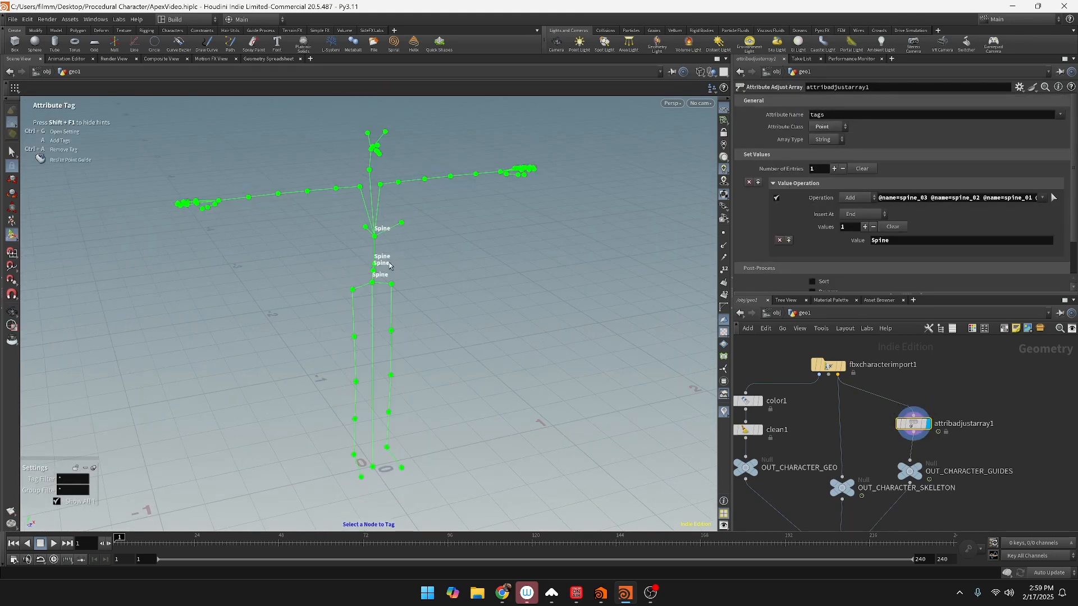
Step: Set the tag value added to the spine guide points to spline
scroll(905, 220, "down", 1)
double_click(905, 216)
type("spline")
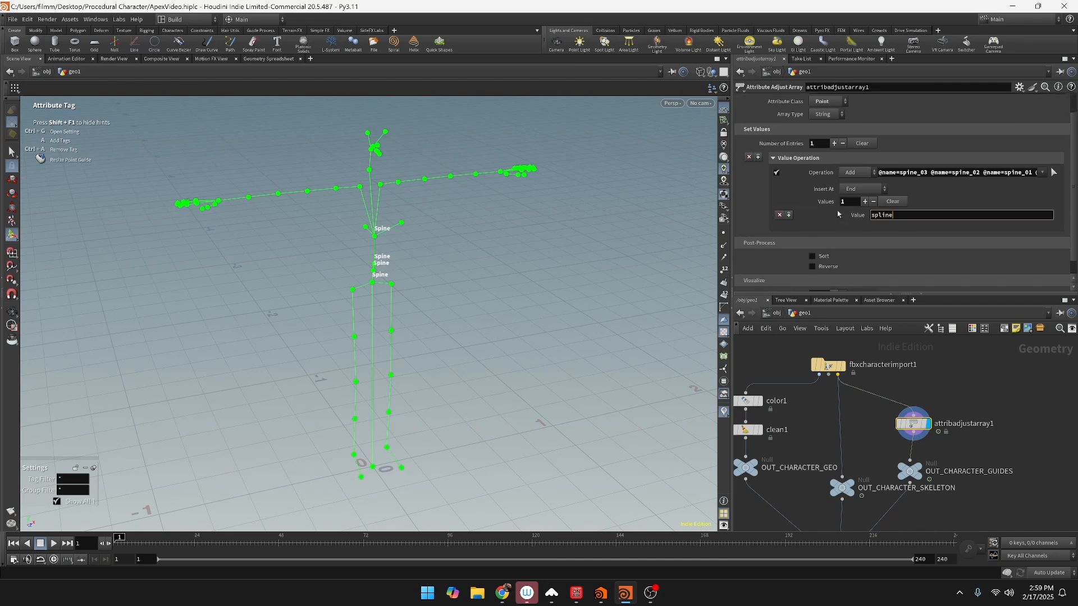
key("Return")
scroll(996, 480, "down", 2)
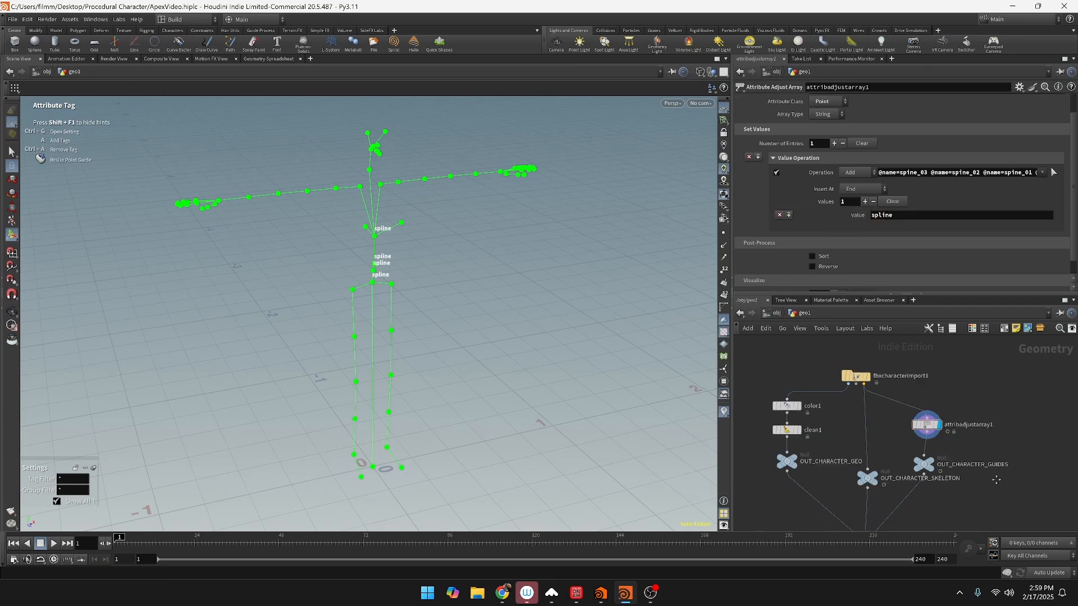
Step: Check the root and tip tag names in the spline component's Driven settings
scroll(954, 494, "down", 3, "ctrl")
left_click(858, 495)
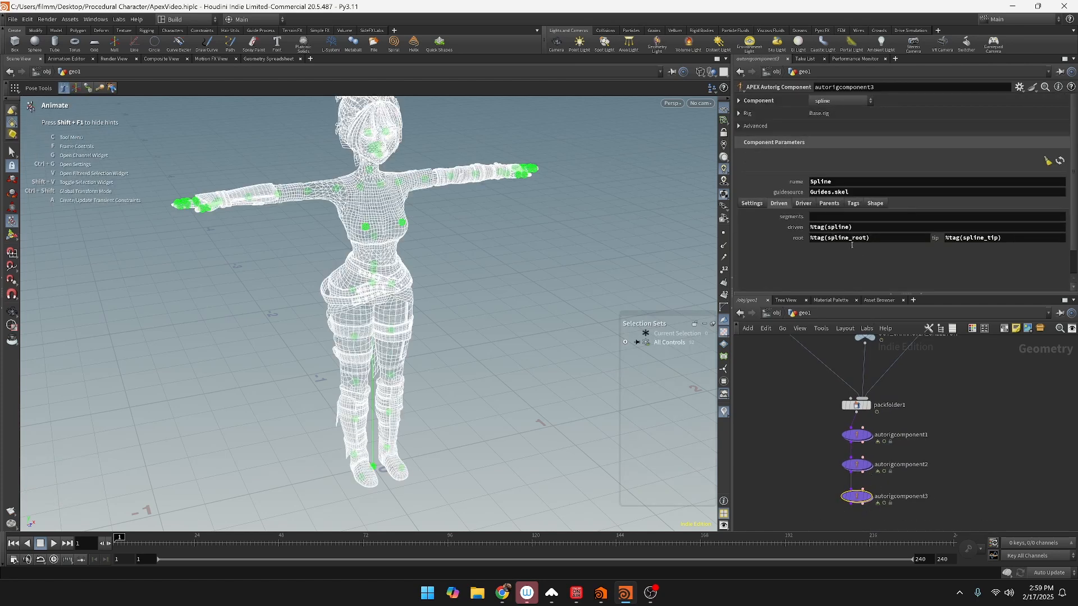
scroll(869, 372, "up", 2, "ctrl")
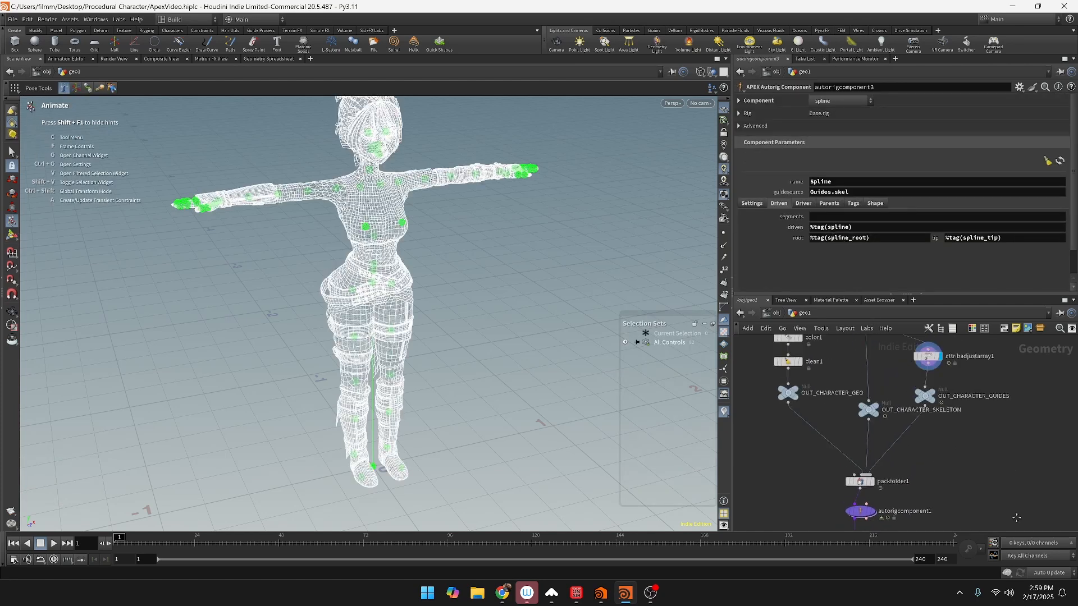
Step: Add the tag spline_root to the pelvis guide point in the attribute adjust array node
left_click(935, 387)
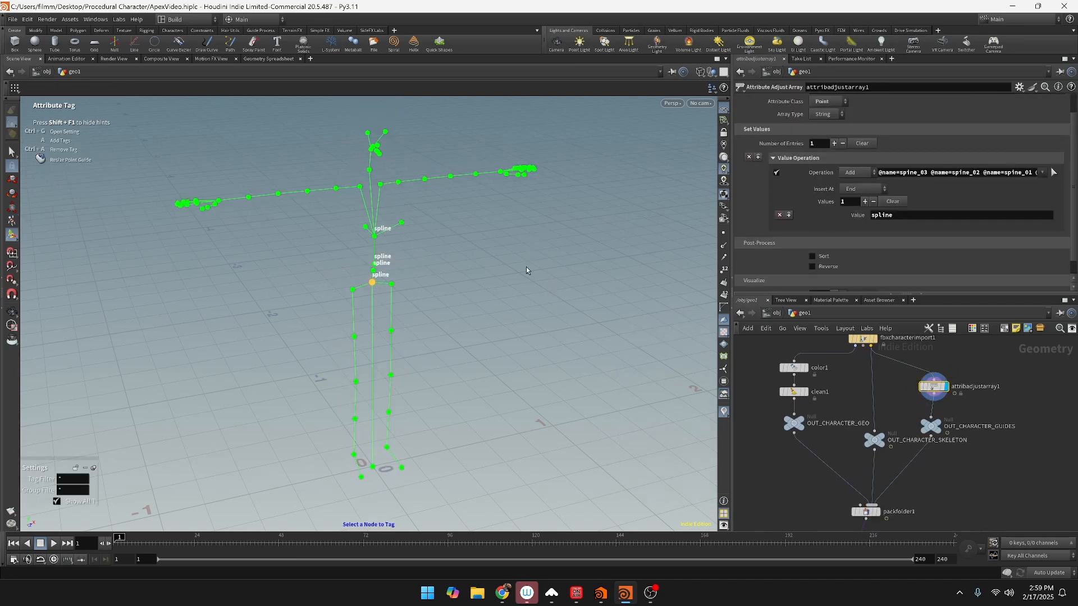
type("a")
type("spline")
type("_ro")
type("ot")
key("Return")
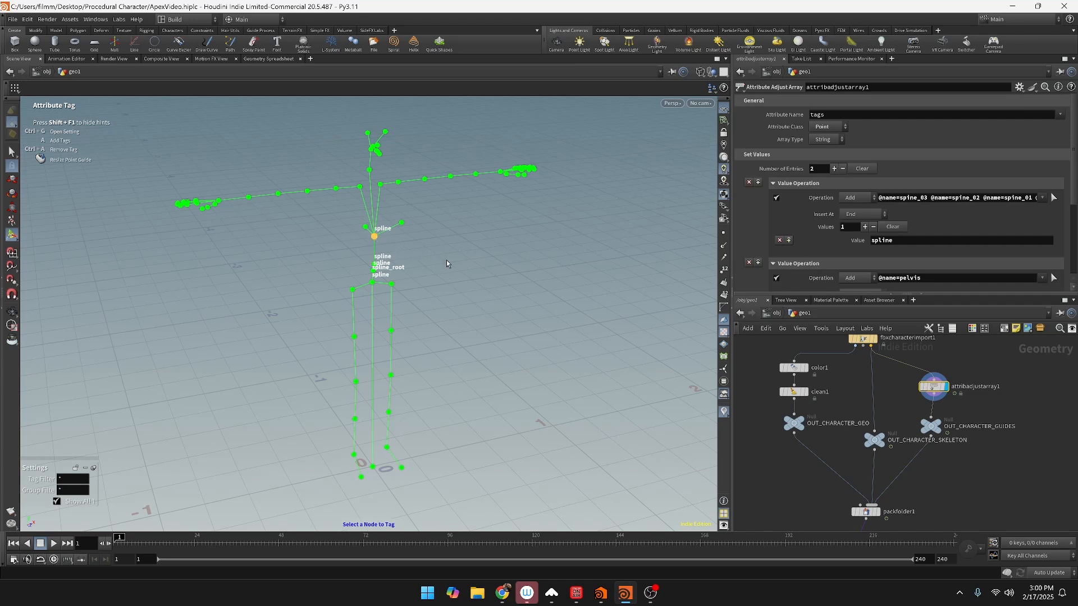
Step: Add the tag spline_tip to the uppermost spine guide point
key("Tab")
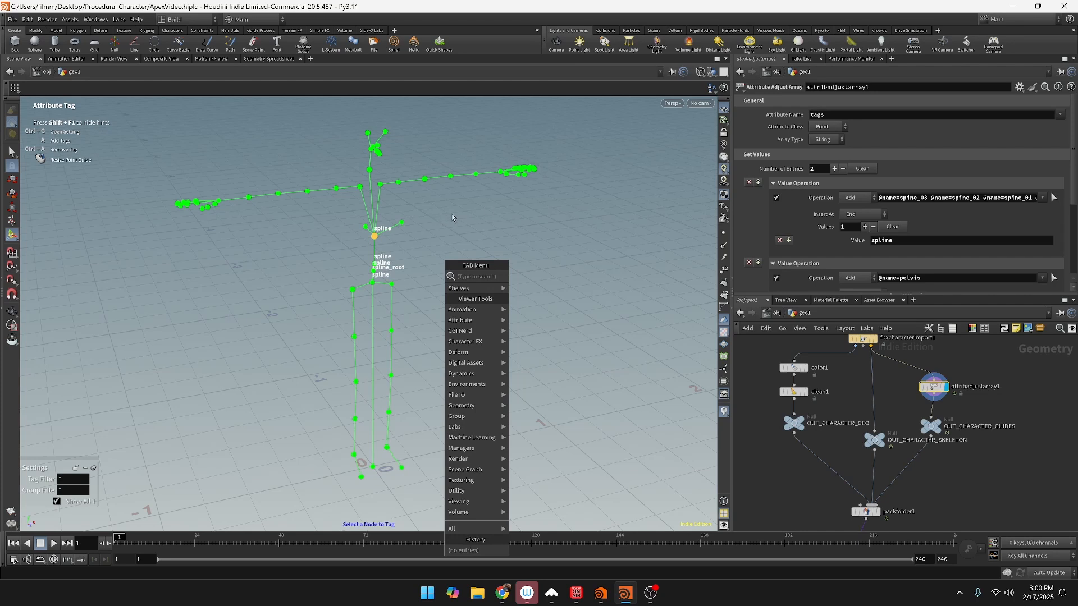
key("Escape")
left_click(418, 264)
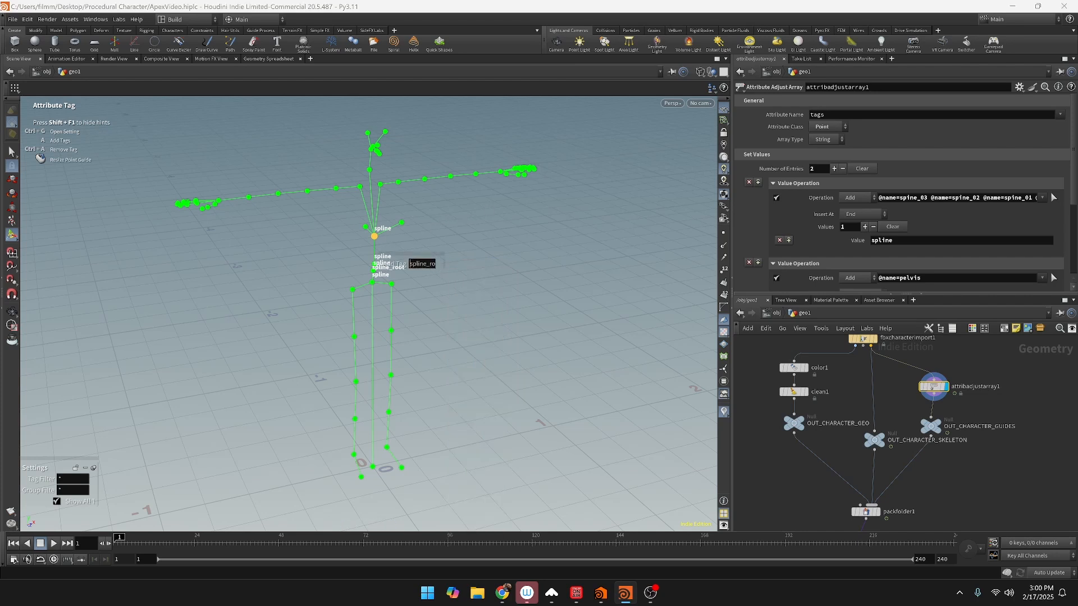
left_click_drag(430, 264, 436, 264)
type("tip")
key("Return")
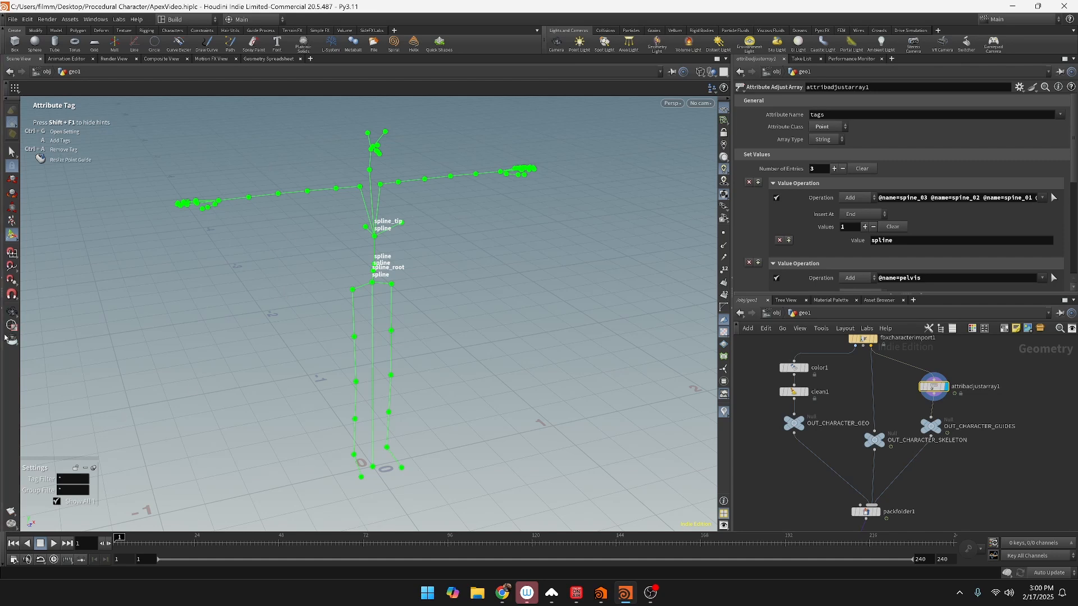
Step: Display the spline autorig component and bring the whole character into view
middle_click_drag(947, 477, 942, 342)
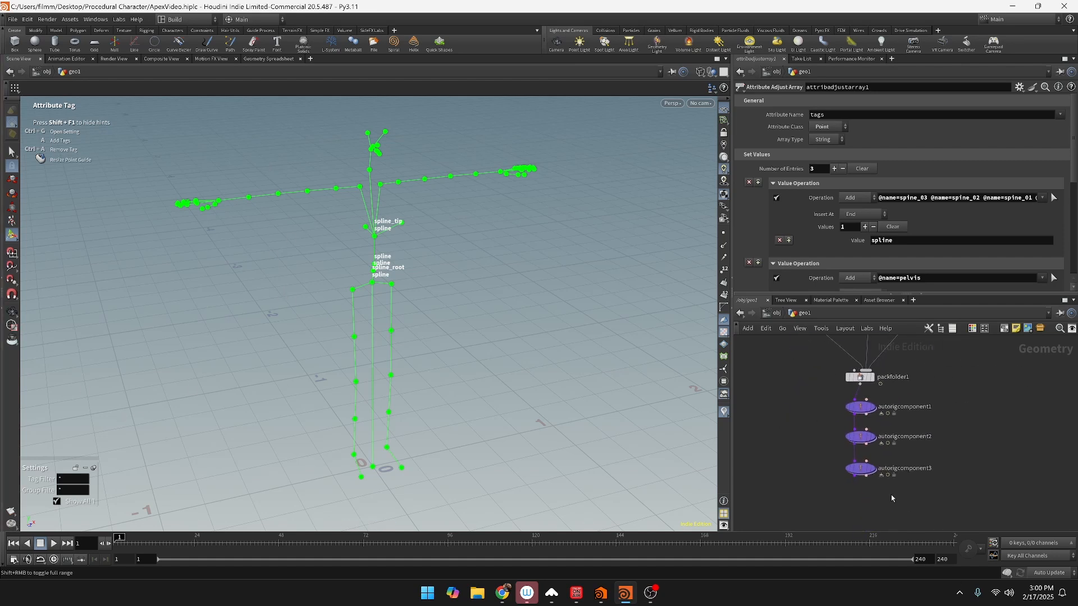
left_click(860, 468)
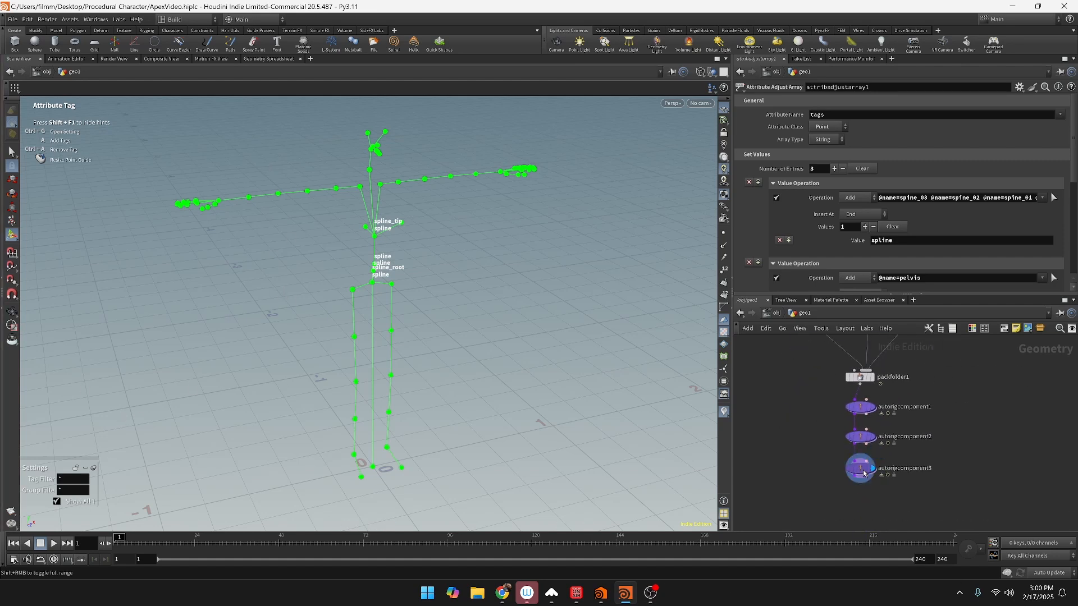
key("h")
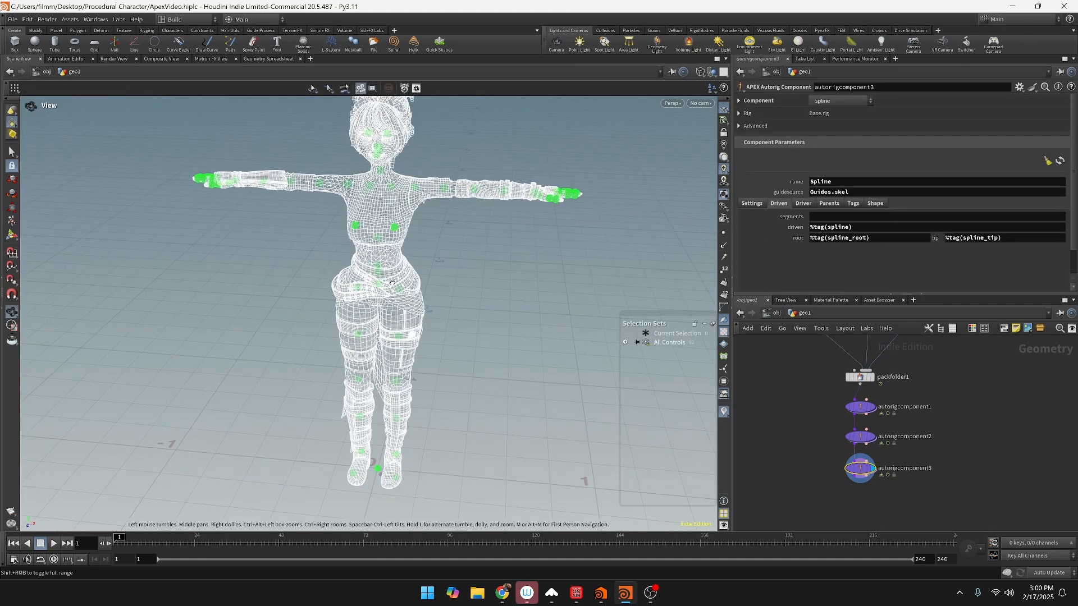
Step: Clear the rpromotegroup pattern in the first autorig component's control settings to remove the FK rotation controls
left_click(860, 406)
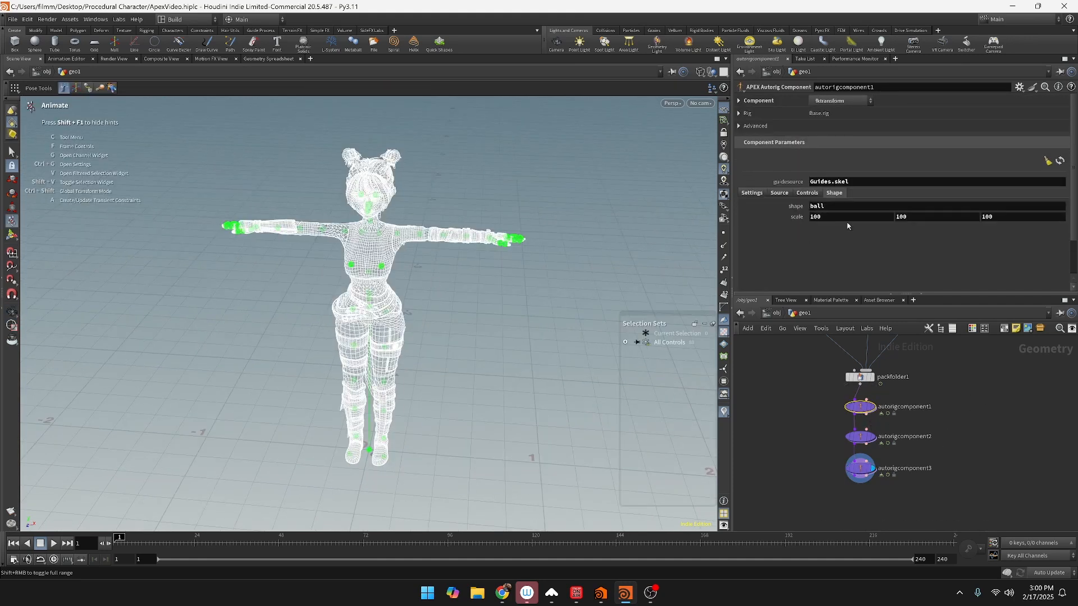
left_click(819, 193)
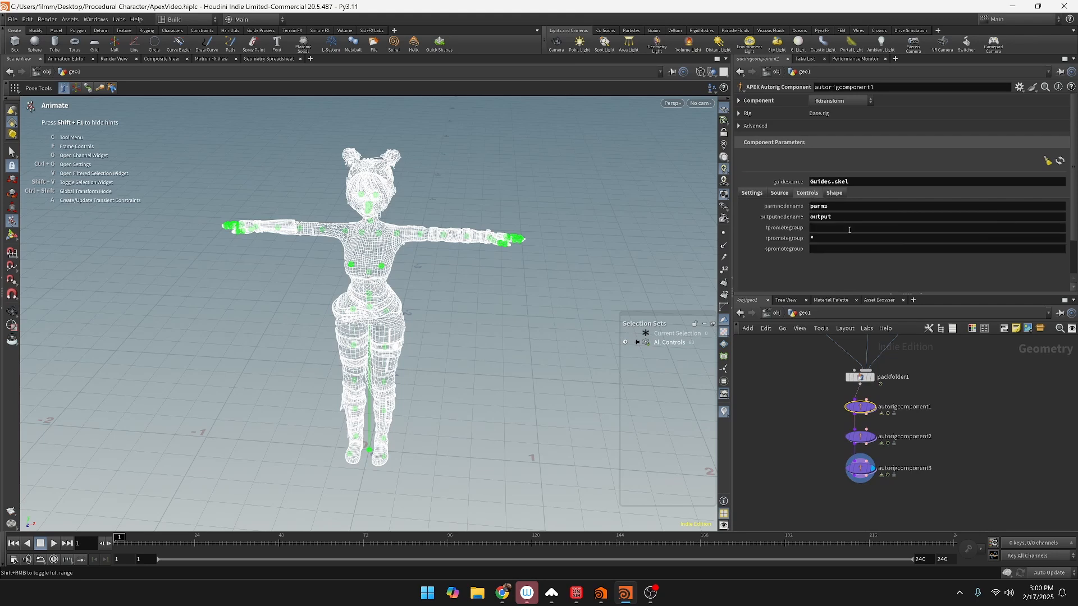
double_click(822, 238)
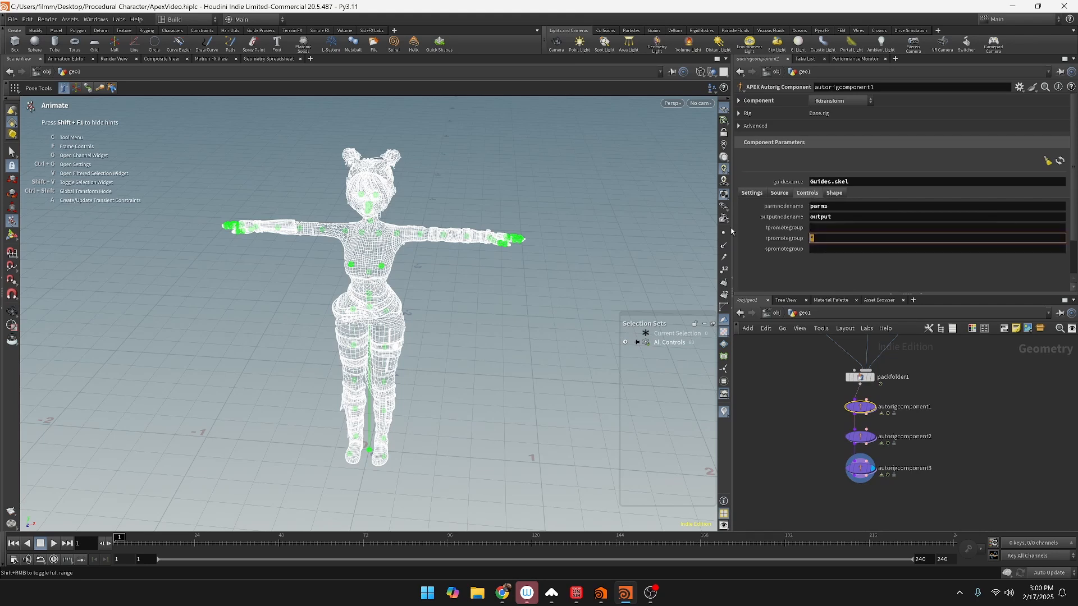
key("BackSpace")
key("Return")
Step: Set the spline component's control shape scale to 30 on all three axes
left_click(875, 466)
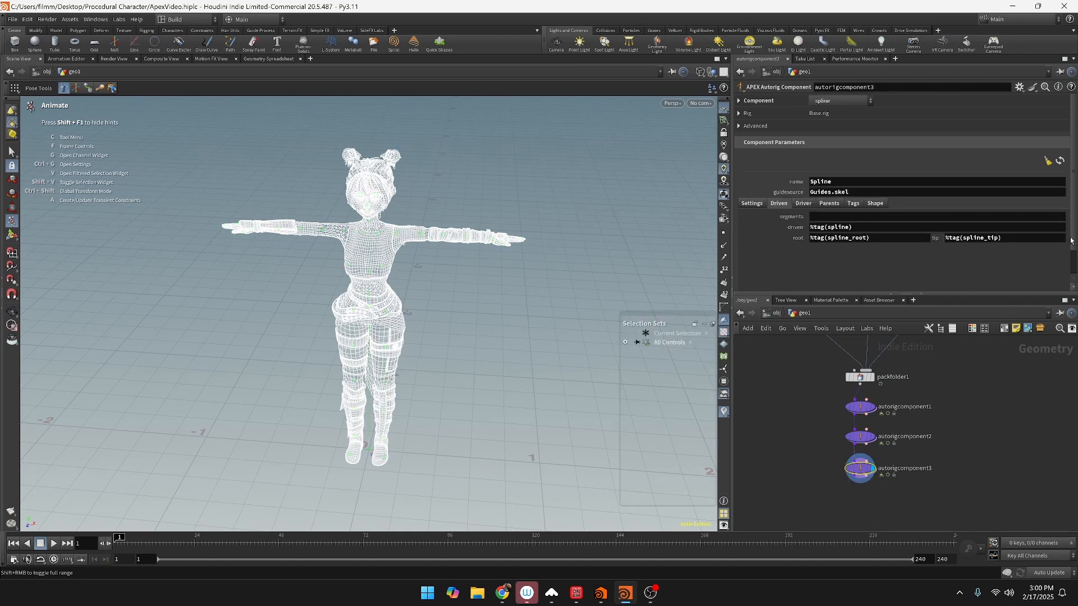
left_click(875, 204)
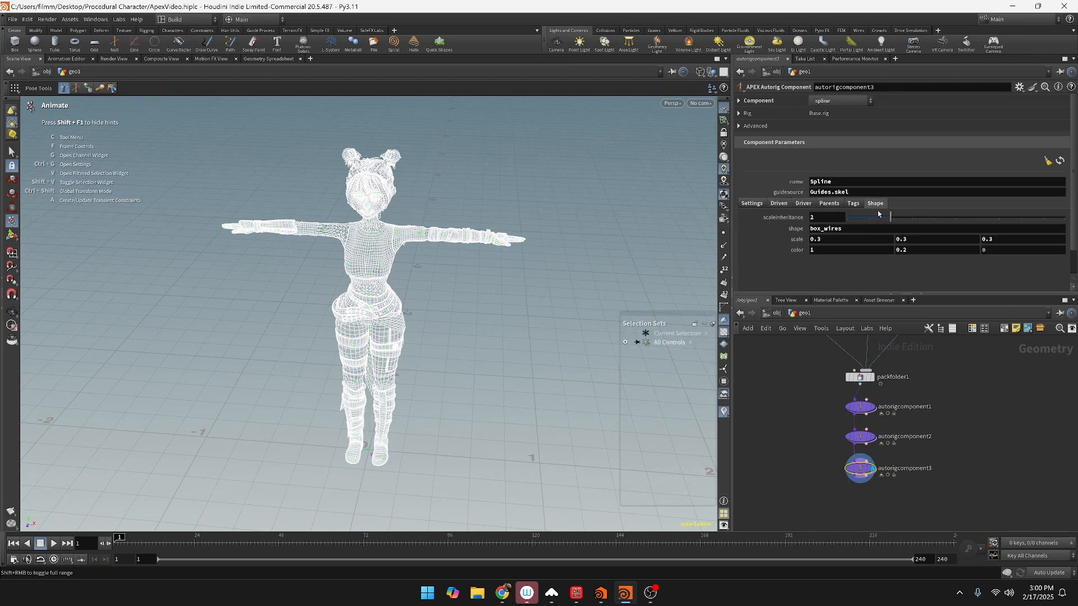
left_click(835, 239)
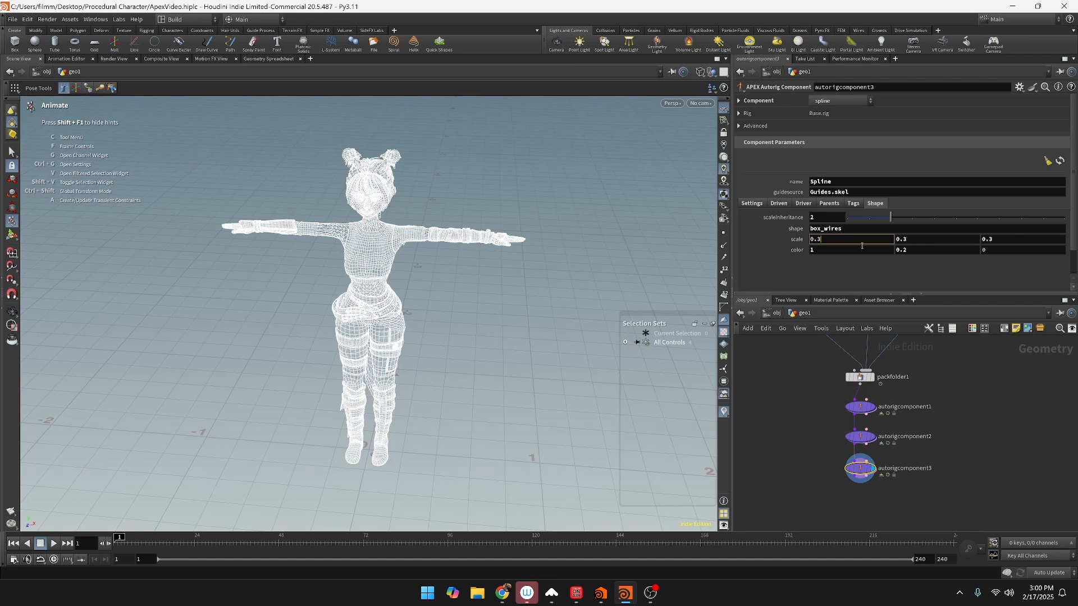
type("30")
key("Tab")
type("30")
key("Tab")
type("30")
key("Return")
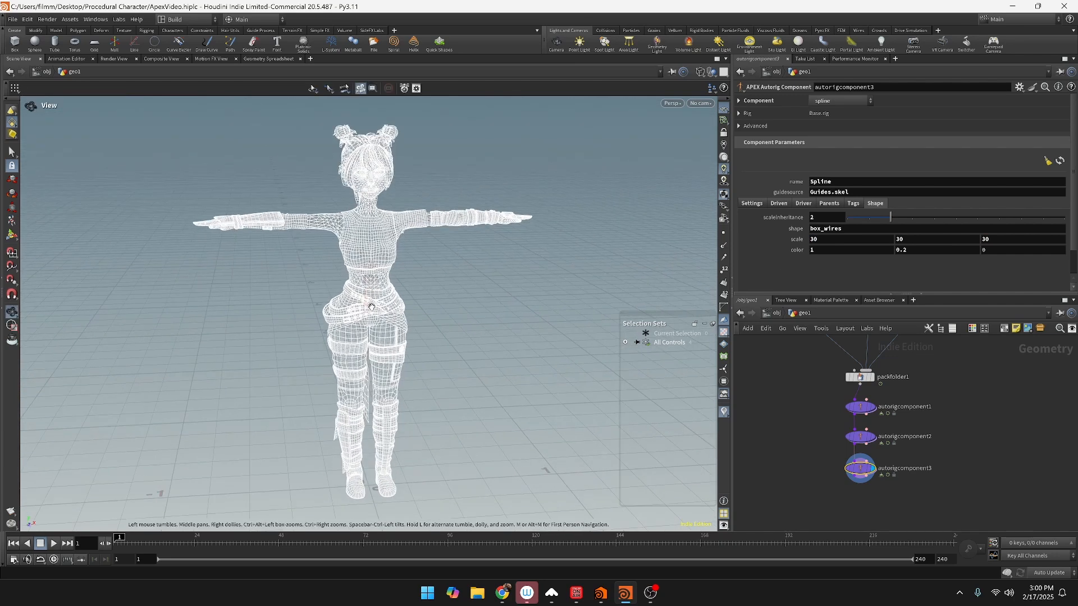
Step: Try moving the spline's chest control on the shaded character, and undo the move
scroll(433, 284, "up", 5)
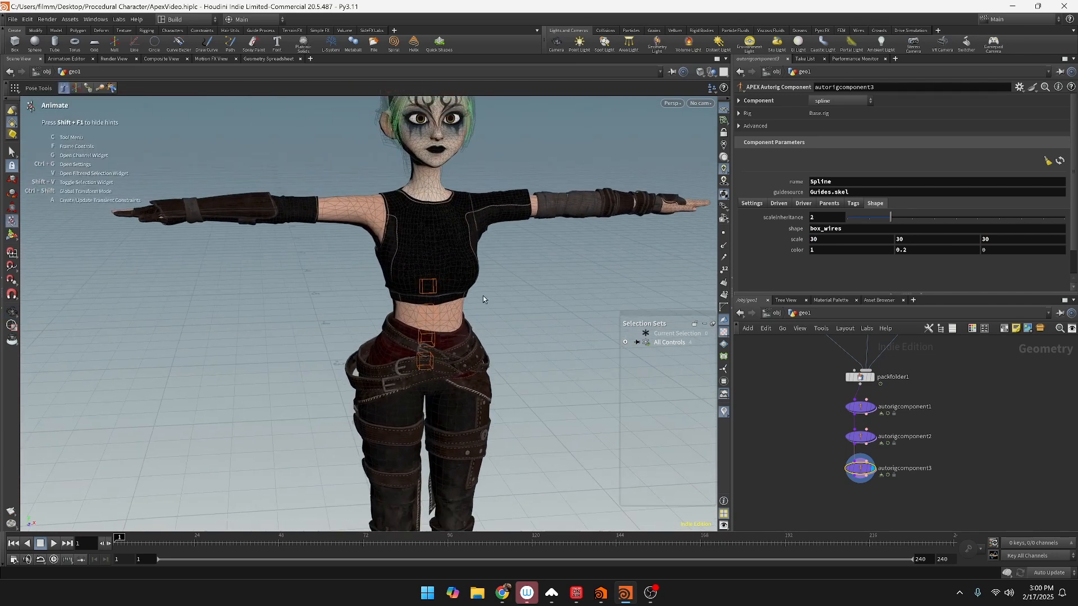
left_click(435, 283)
left_click_drag(459, 295, 459, 268)
key("ctrl+z")
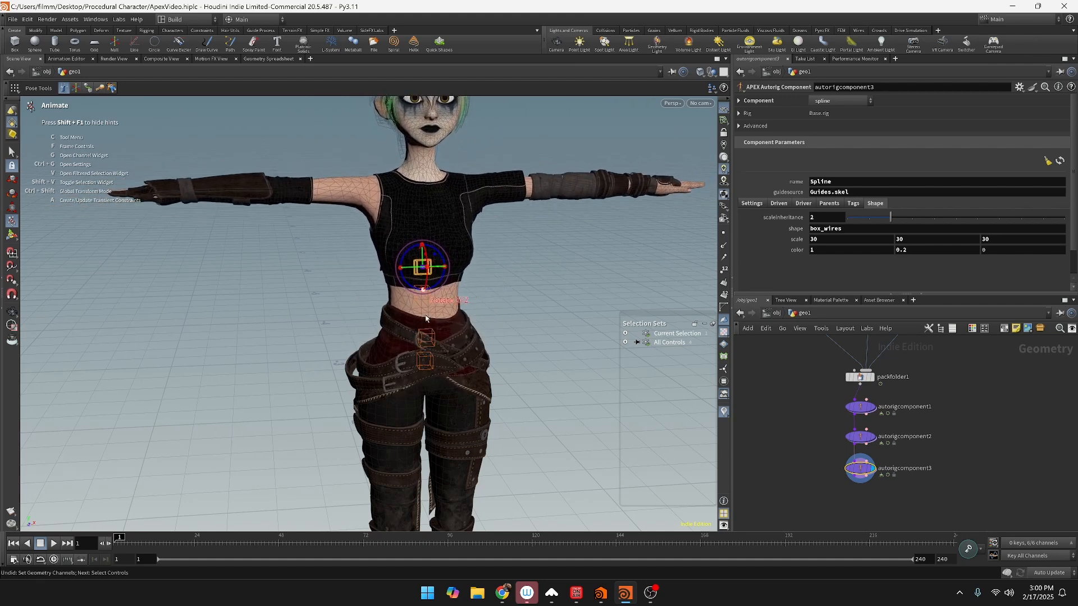
Step: Test the remaining spline controls around the waist and pelvis, undoing each pose change
left_click(433, 318)
mouse_move(431, 315)
left_mouse_down()
mouse_move(386, 311)
mouse_move(433, 316)
mouse_move(424, 308)
left_mouse_up()
key("ctrl+z")
left_click(405, 327)
left_click_drag(406, 326, 431, 369)
key("ctrl+z")
left_click(424, 370)
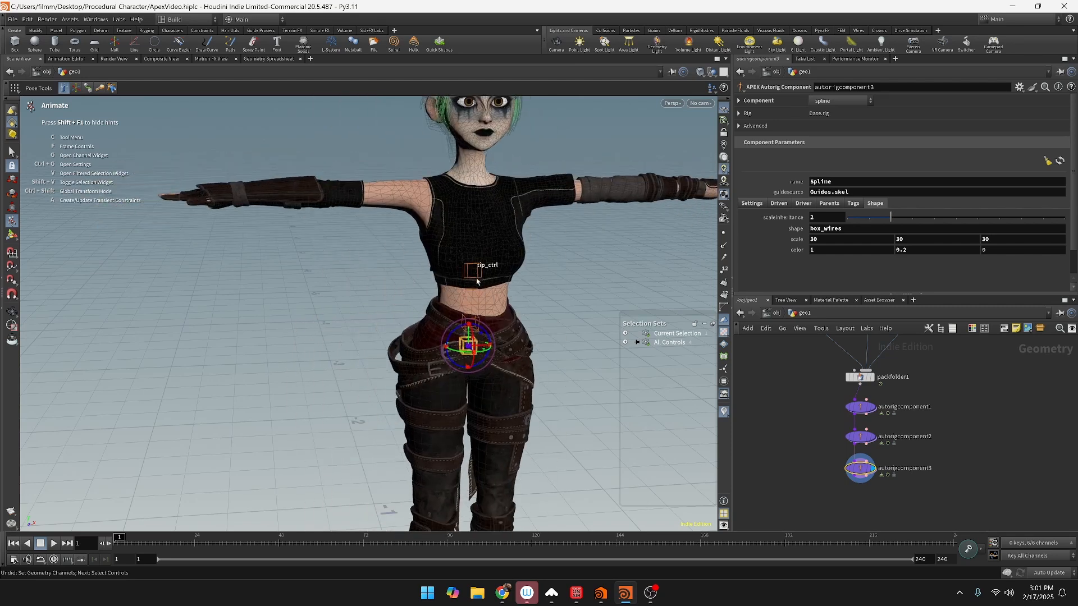
key("ctrl+z")
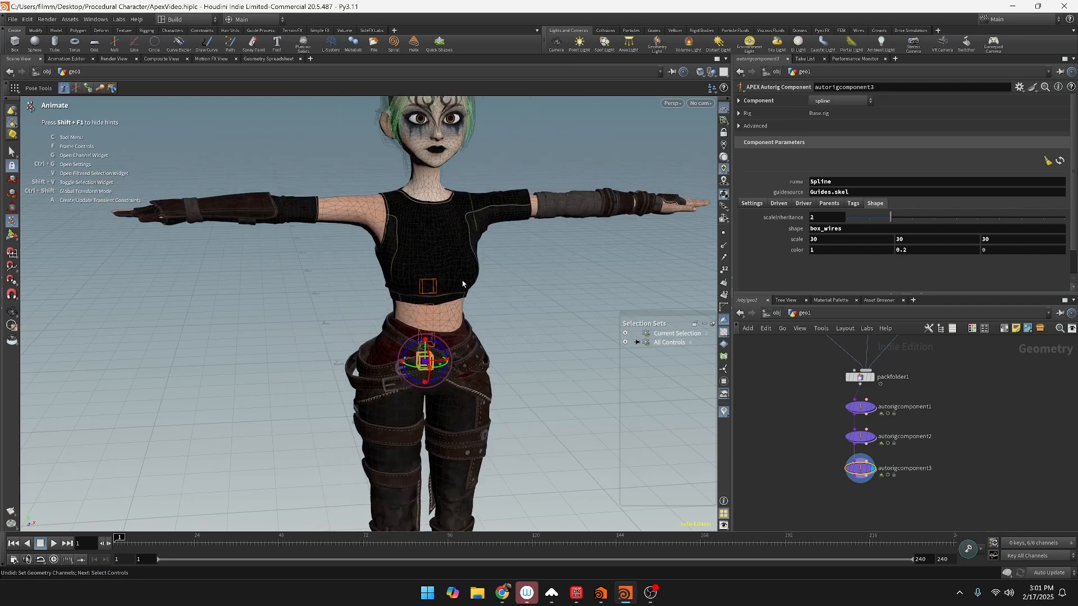
Step: Try shifting and rotating the chest control to bend and twist the character's upper body
left_click(427, 295)
left_click_drag(426, 298, 408, 286)
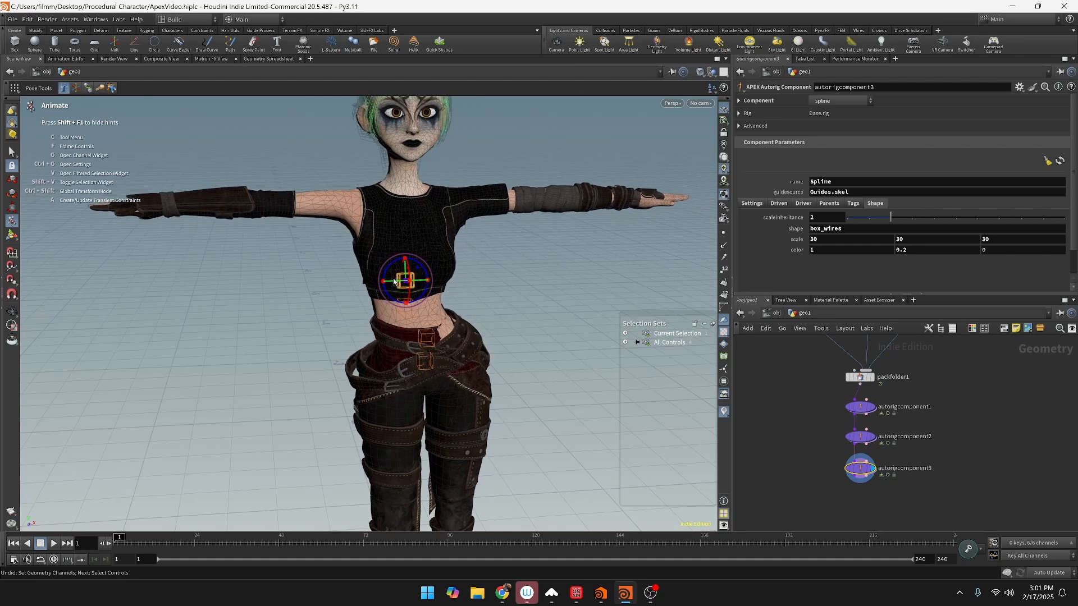
left_click(390, 285)
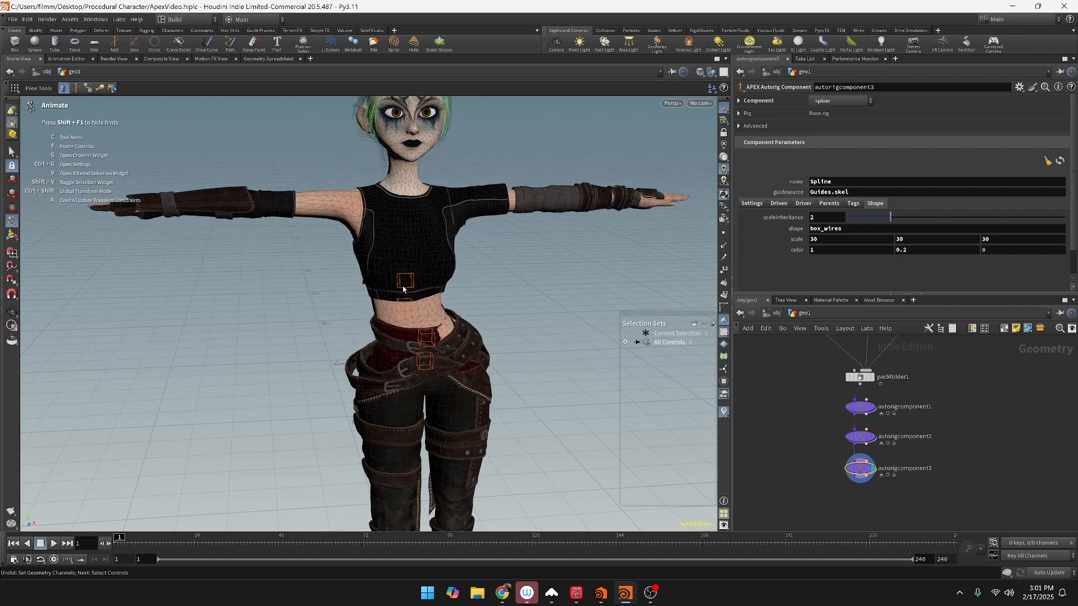
left_click(403, 286)
left_click_drag(401, 286, 418, 283)
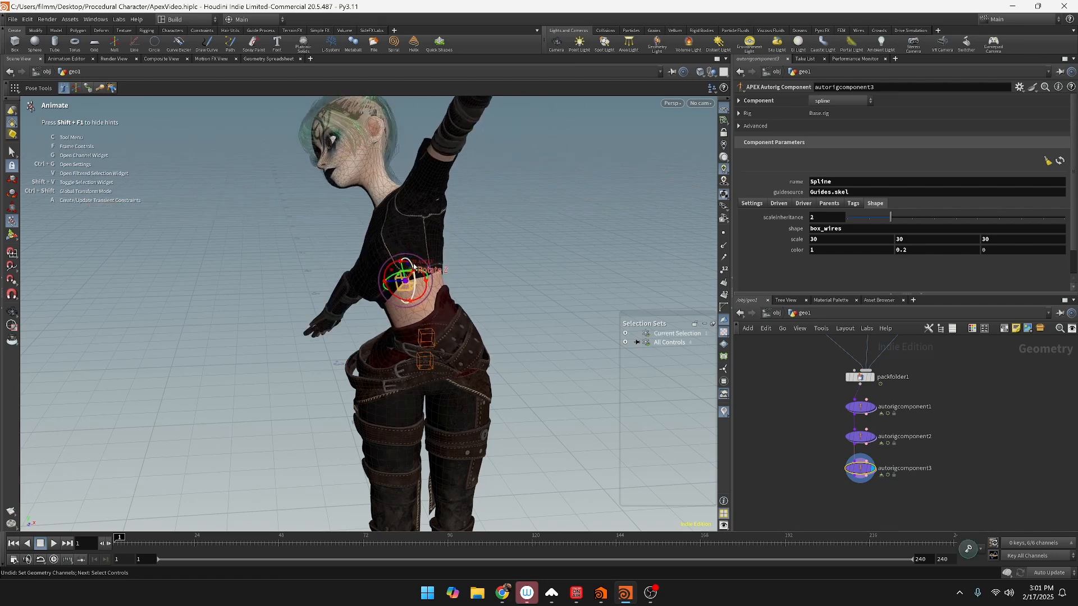
Step: Compare the bonedeform component's output with the spline component's, ending with the spline component displayed
left_click(875, 444)
left_click(864, 441)
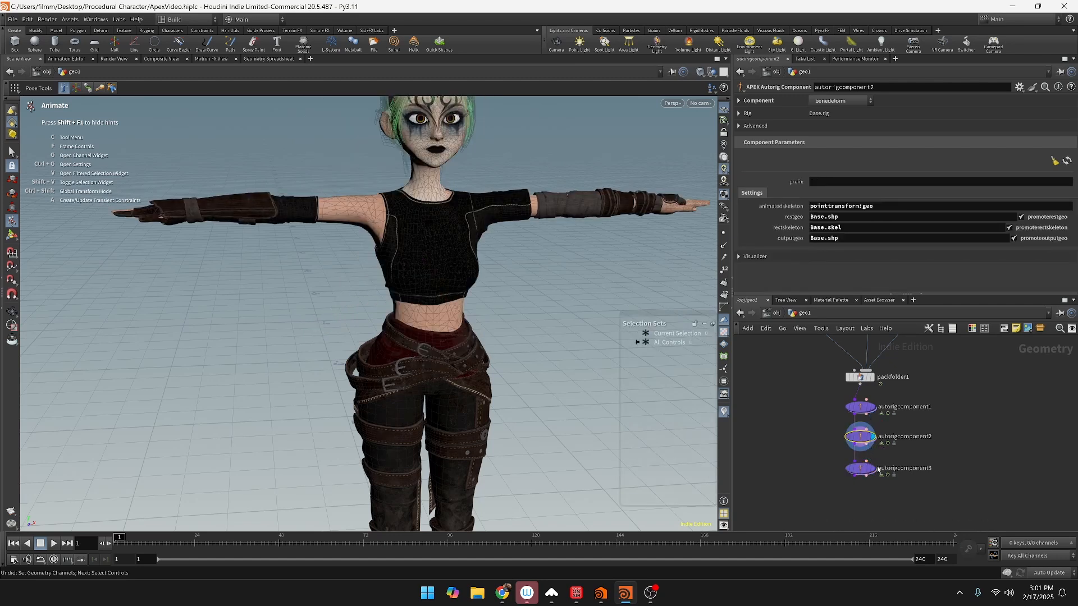
mouse_move(870, 471)
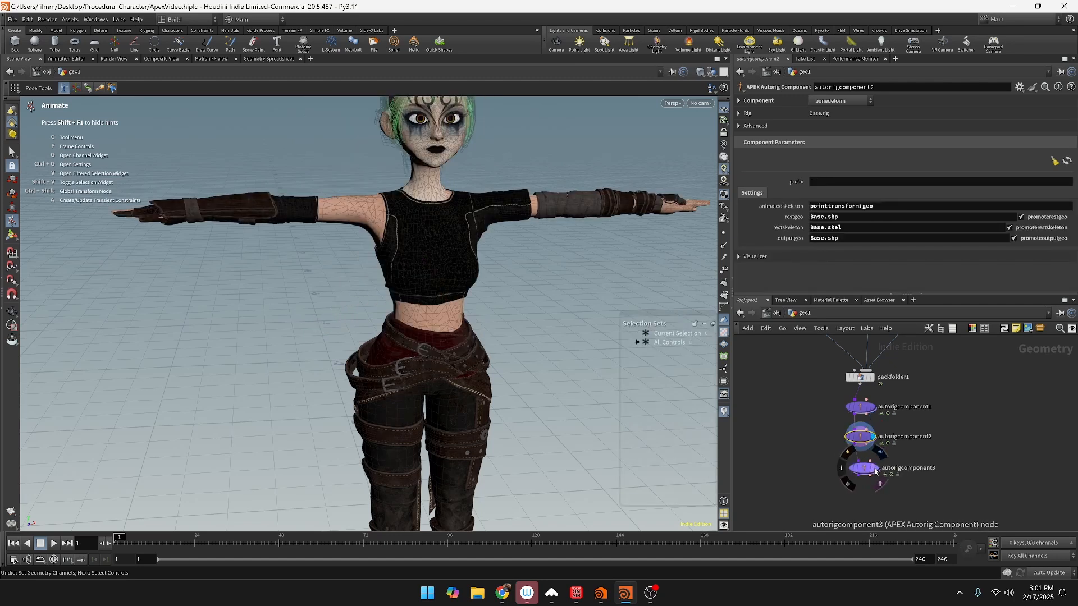
left_click(878, 452)
left_click_drag(864, 471, 867, 471)
left_click(867, 472)
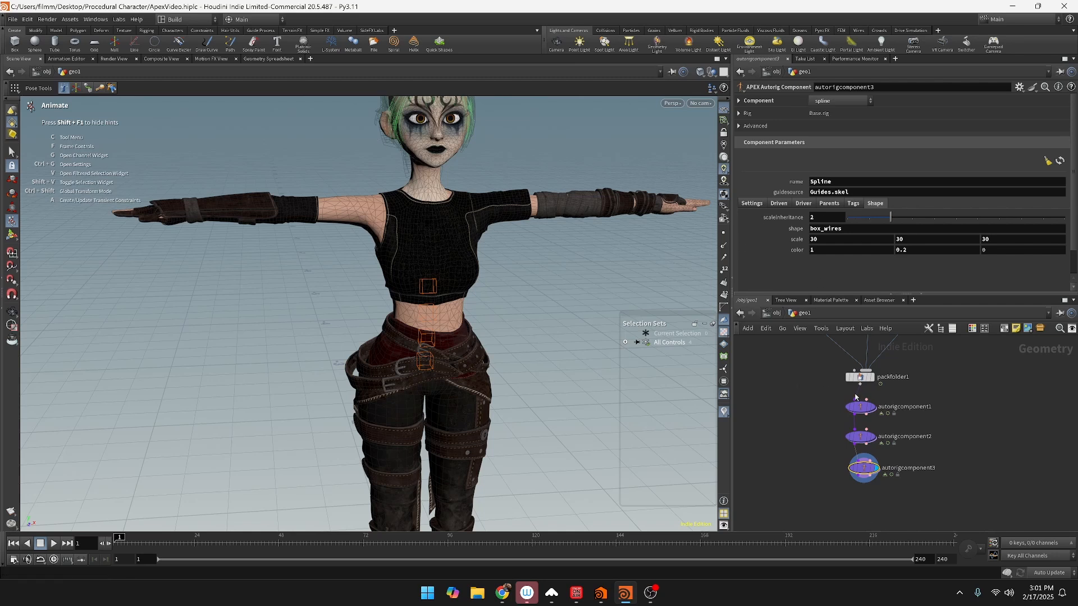
Step: Align the spline node under the others and rename the first autorig component as FK
left_click(868, 413)
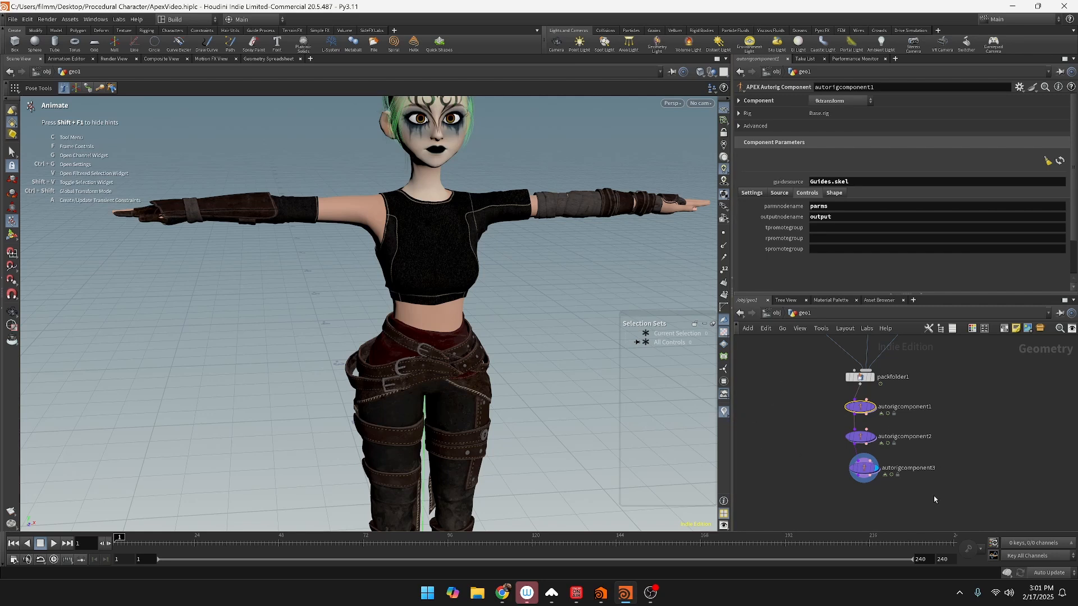
mouse_move(865, 470)
left_mouse_down()
mouse_move(850, 470)
mouse_move(862, 470)
left_mouse_up()
key("F2")
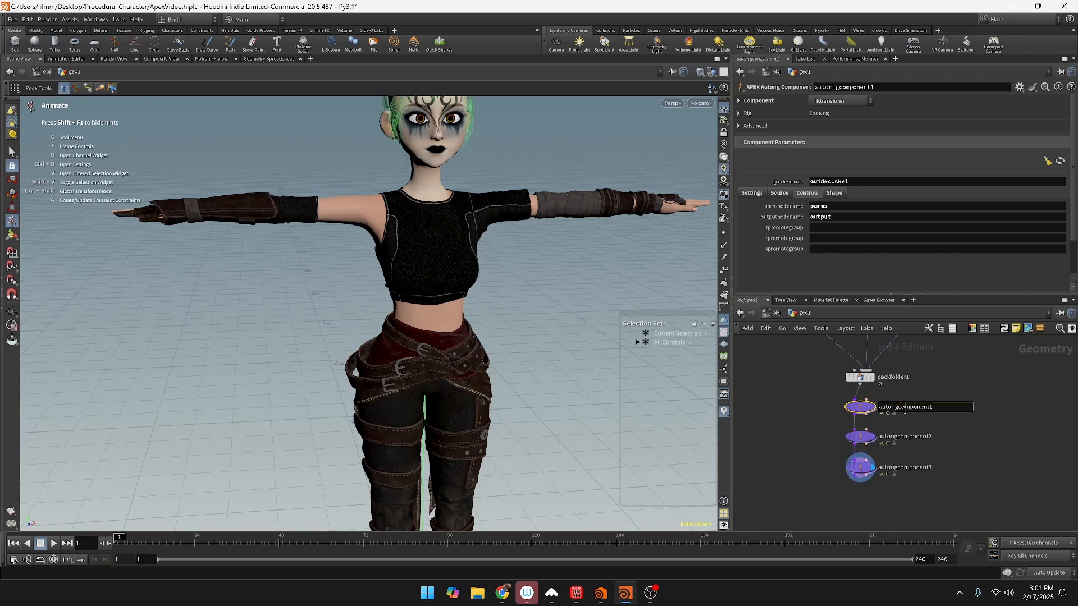
type("FK")
key("Return")
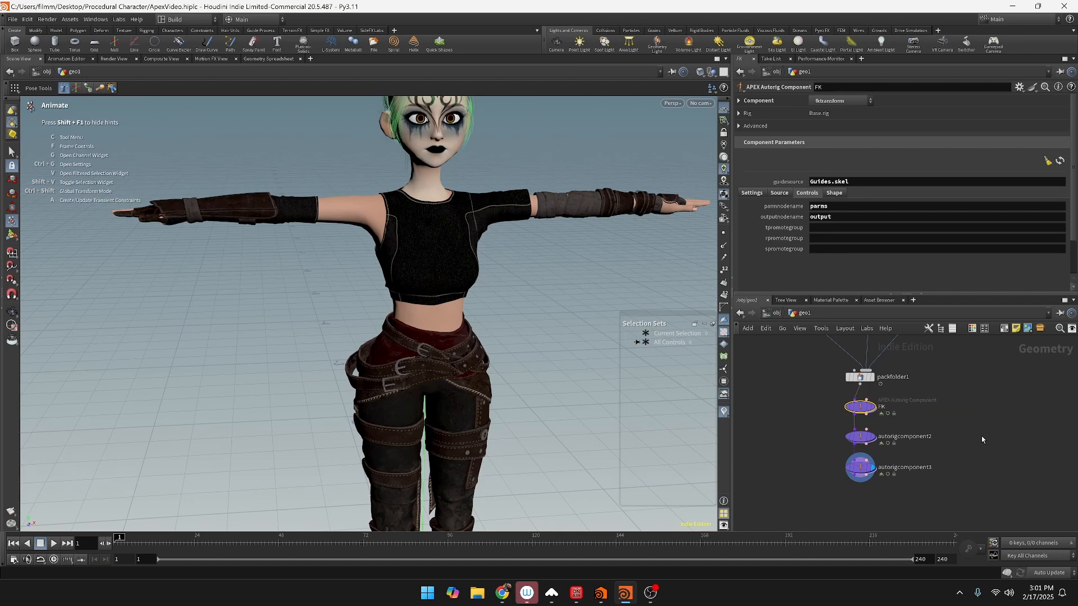
Step: Rename the second autorig component as boneDeform and the third as Spline
double_click(913, 436)
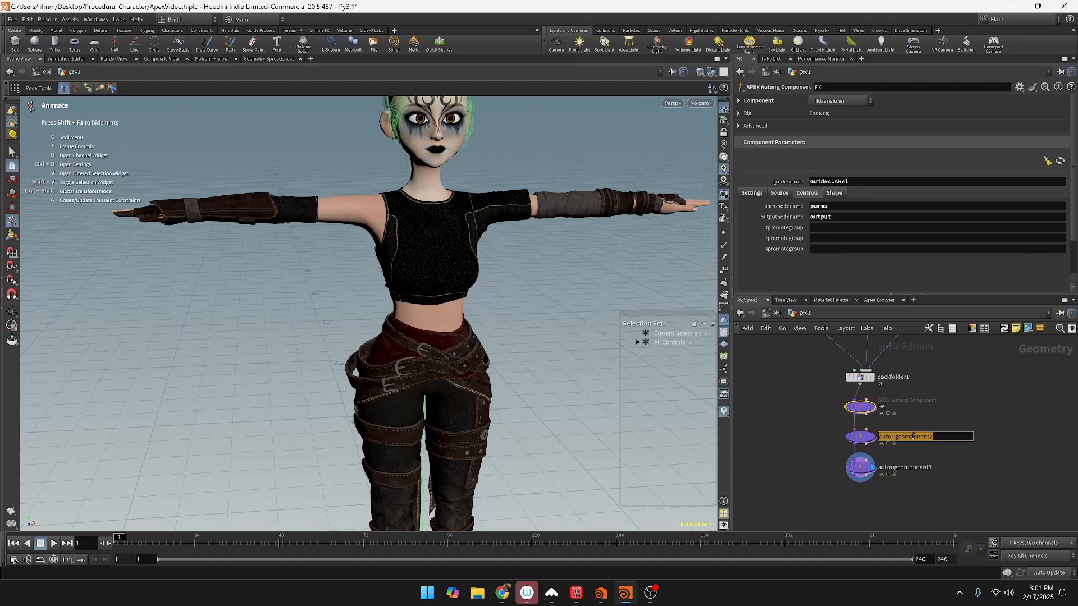
type("boneDeform")
key("Return")
double_click(893, 470)
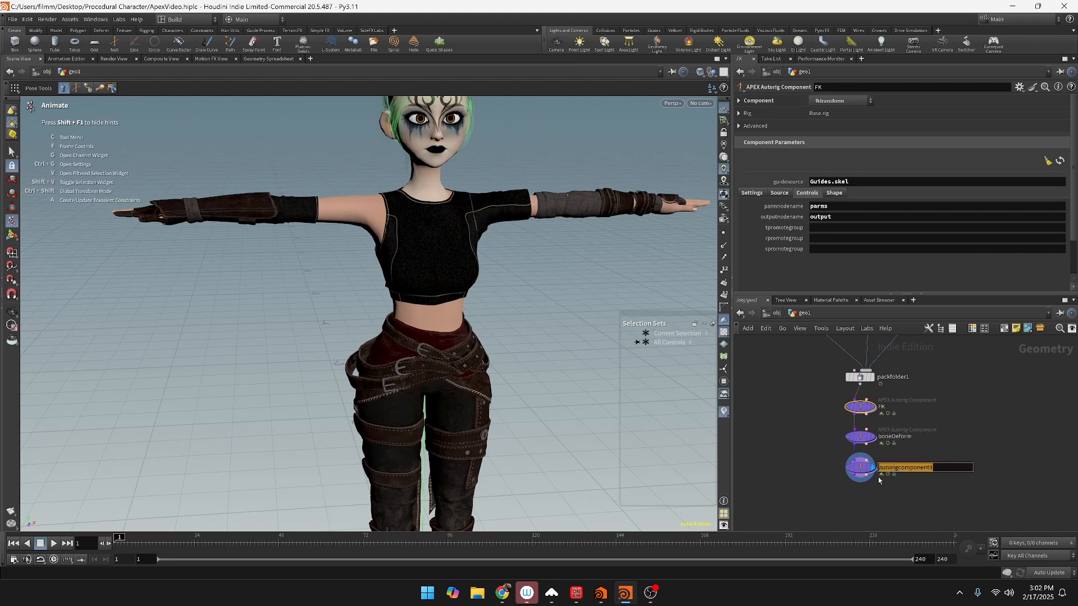
type("Spline")
key("Return")
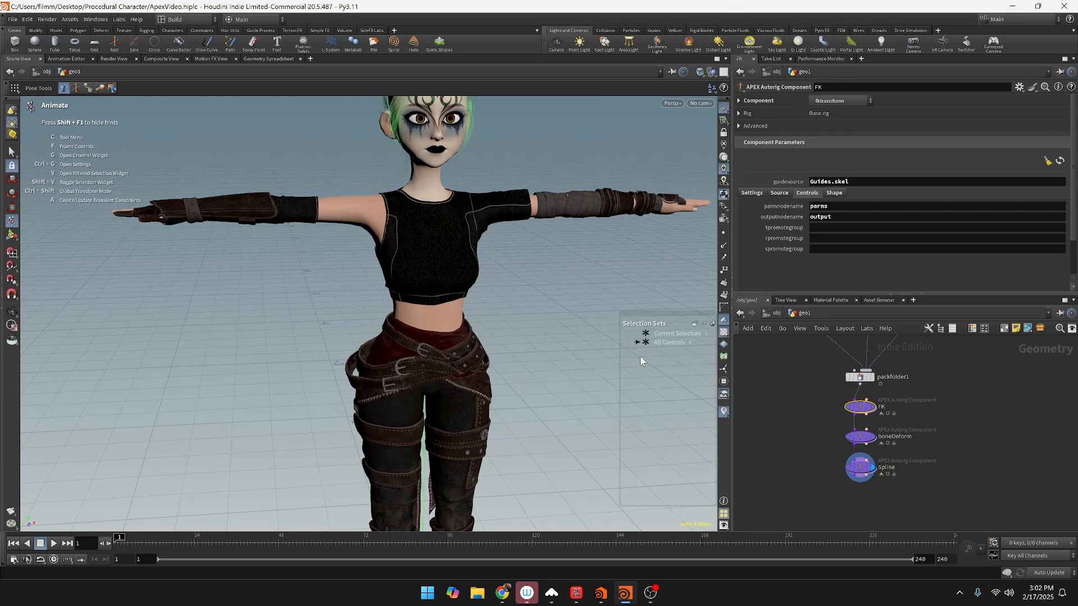
Step: Add an APEX Autorig Component below Spline, display it and name it IK
middle_click_drag(462, 395, 497, 197, "alt")
middle_click_drag(512, 251, 498, 285, "alt")
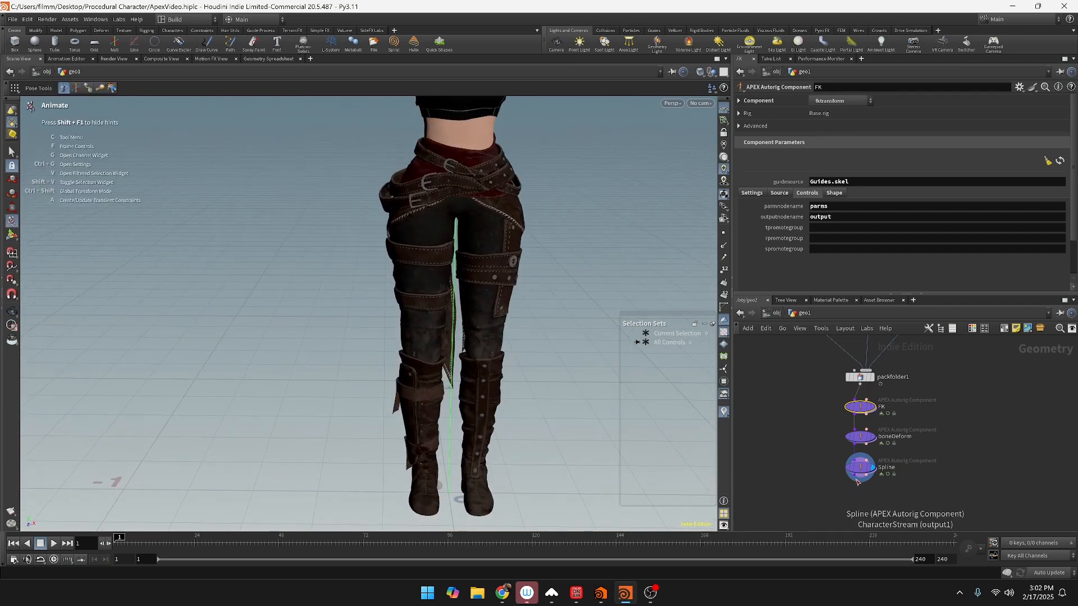
key("Tab")
type("a")
key("BackSpace")
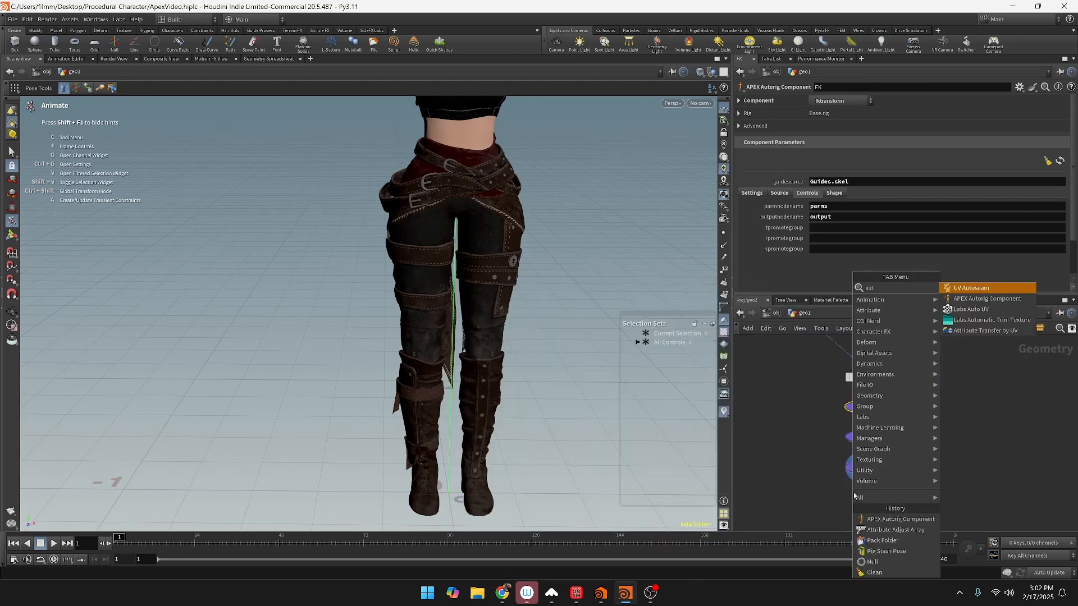
key("Escape")
left_click(853, 494)
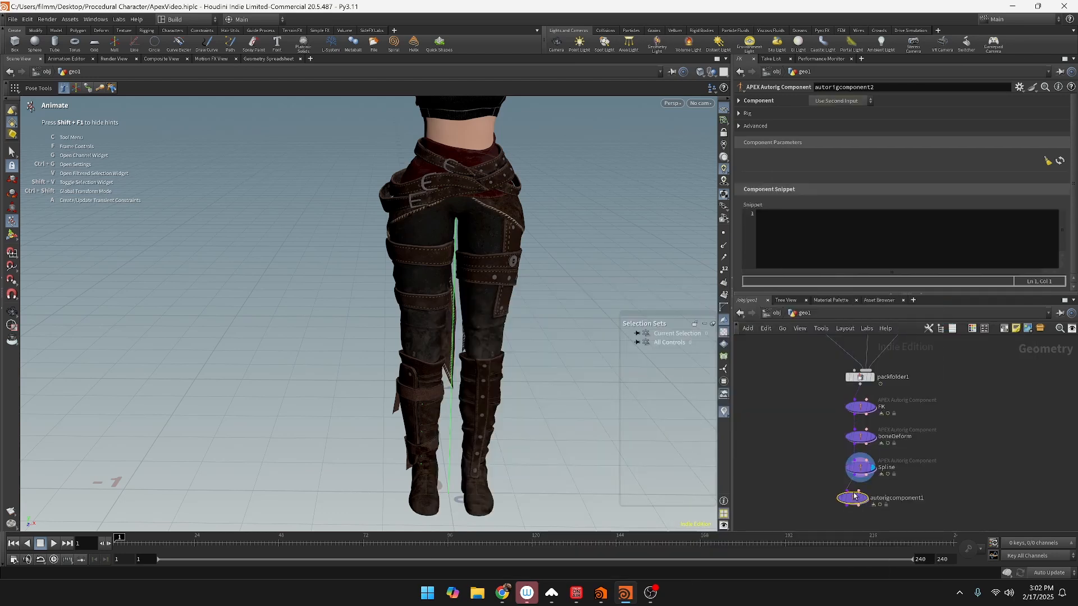
left_click(866, 499)
left_click_drag(857, 501, 865, 500)
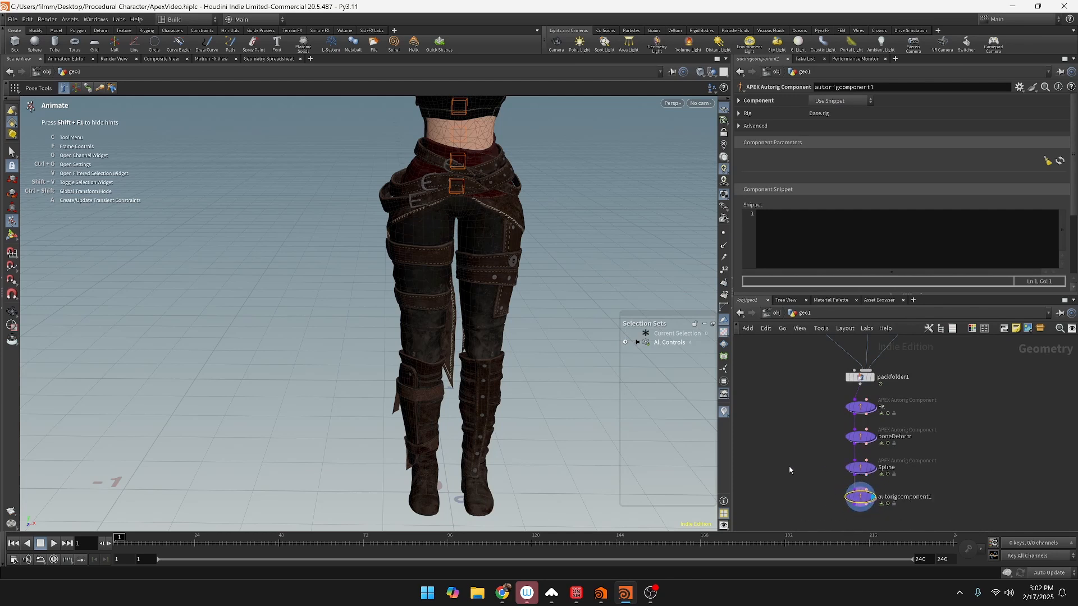
double_click(907, 497)
type("IK")
key("Return")
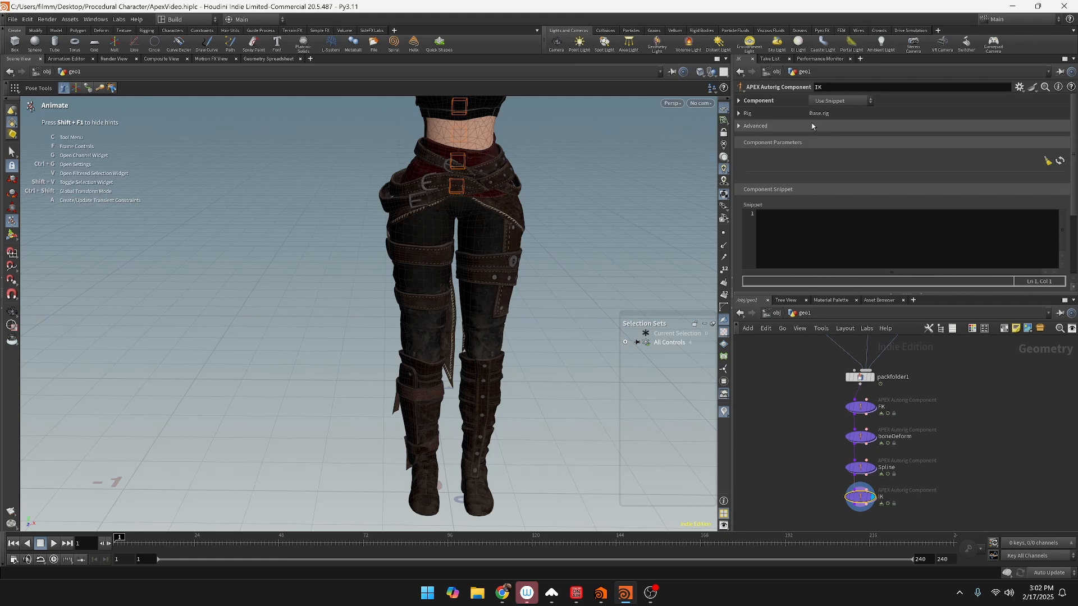
Step: Set the IK node's component type to multiik and show the segments pattern of its driven settings
left_click(831, 101)
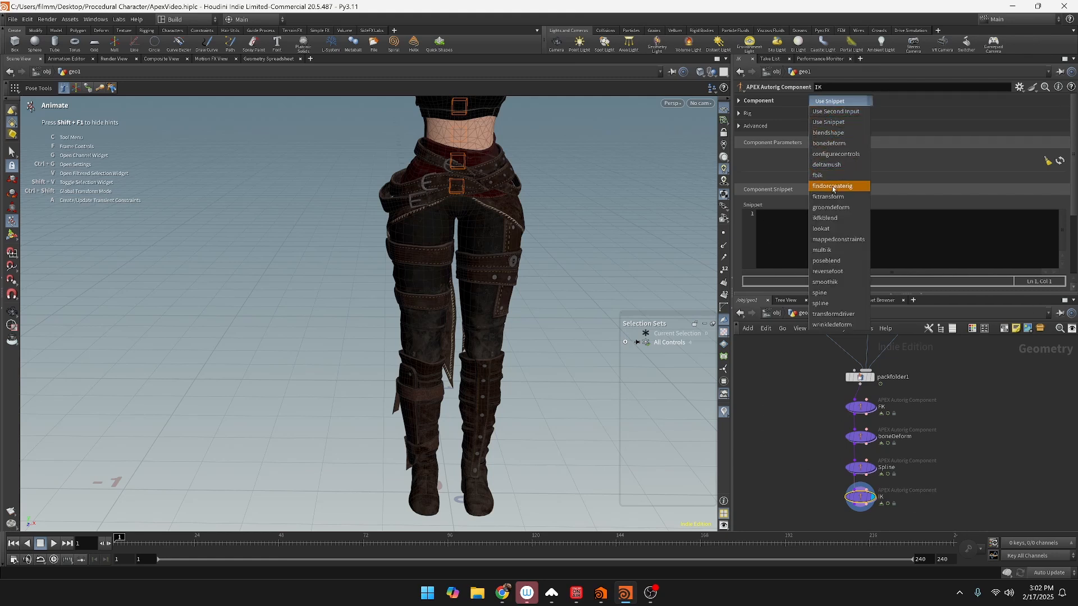
left_click(824, 250)
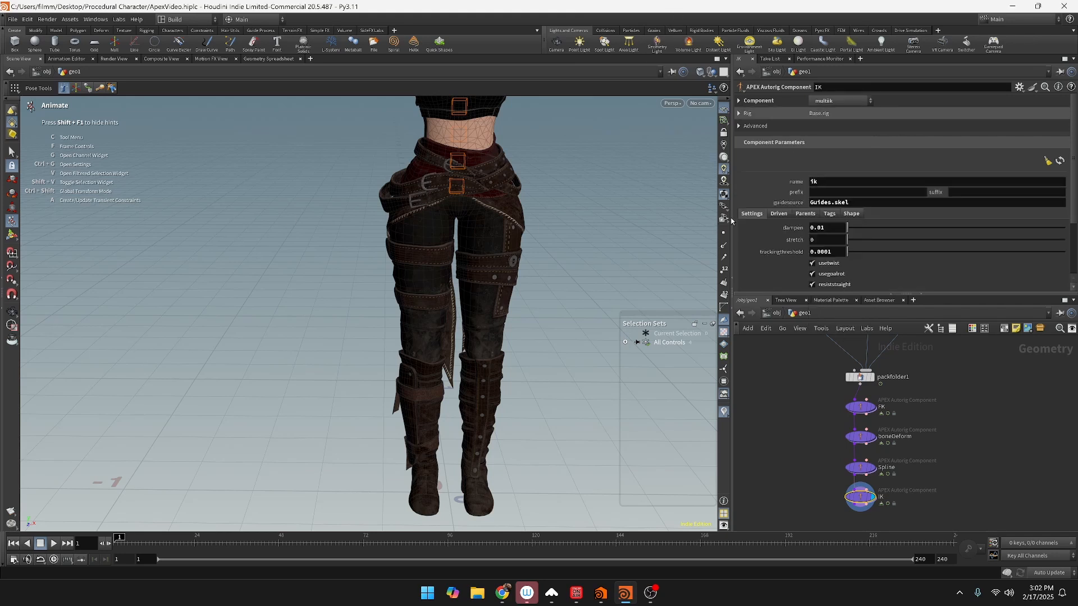
mouse_move(946, 434)
middle_mouse_down()
mouse_move(947, 483)
mouse_move(944, 453)
middle_mouse_up()
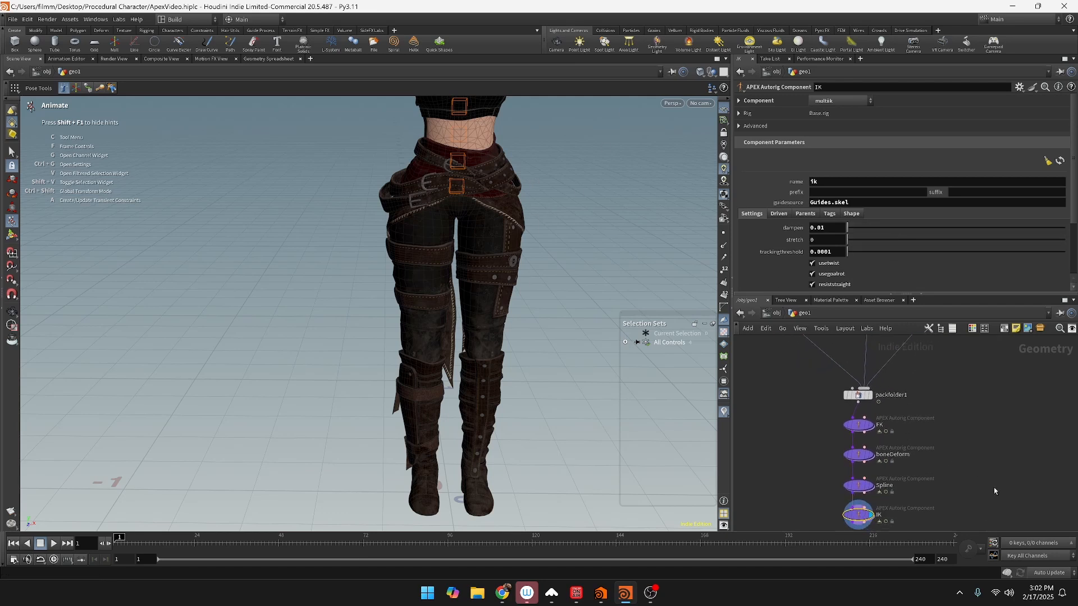
left_click(779, 215)
double_click(830, 227)
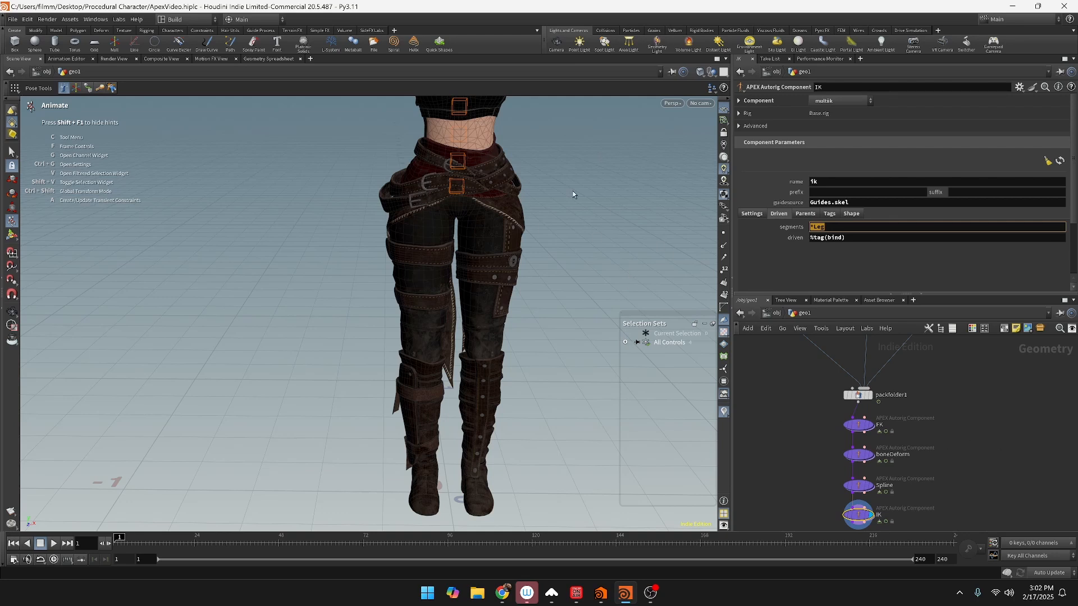
Step: In attribadjustarray1, tag the guide joints at the left hip, knee and ankle as L_Leg
scroll(810, 395, "up", 4)
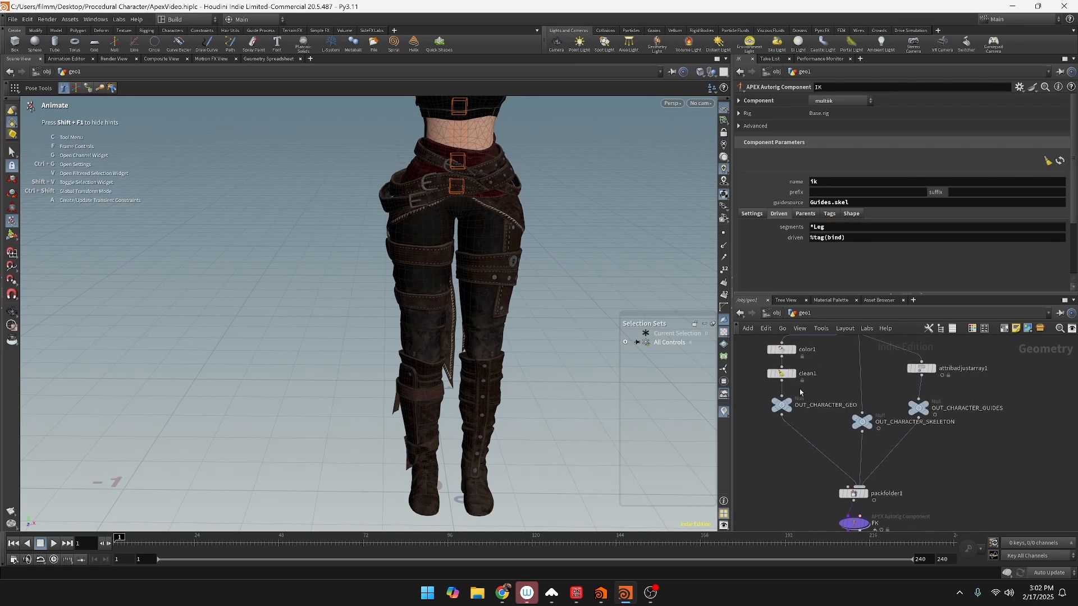
left_click(910, 372)
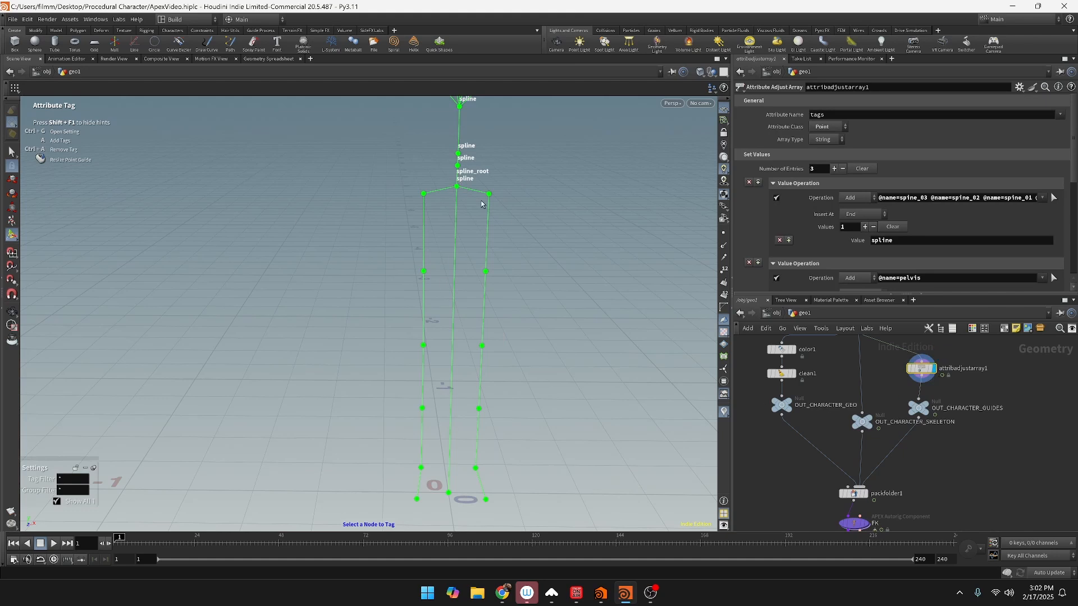
left_click(489, 194)
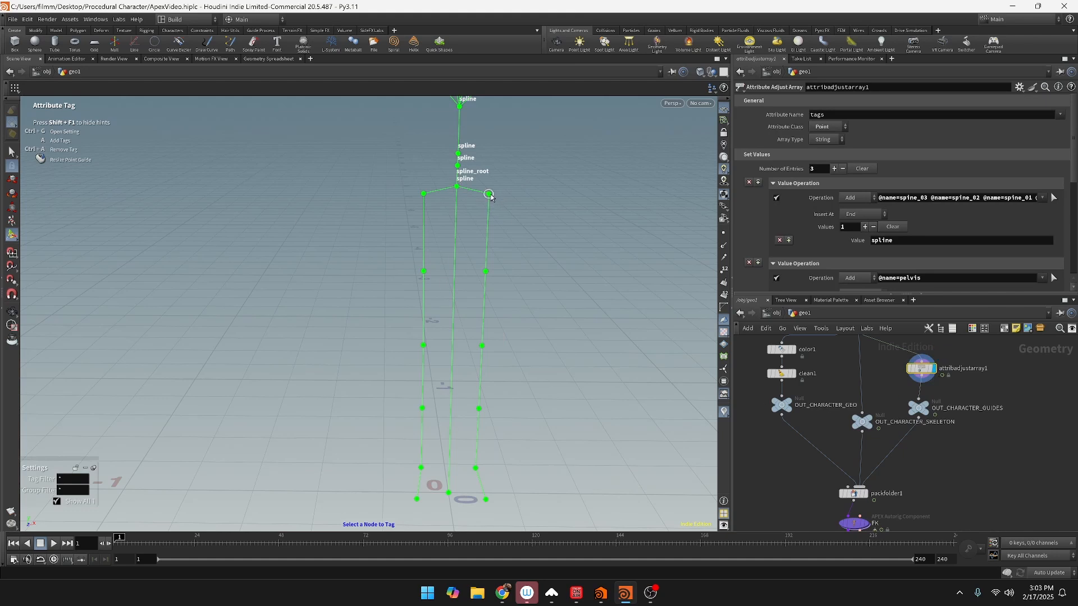
left_click(481, 346, "shift")
left_click(475, 467, "shift")
key("a")
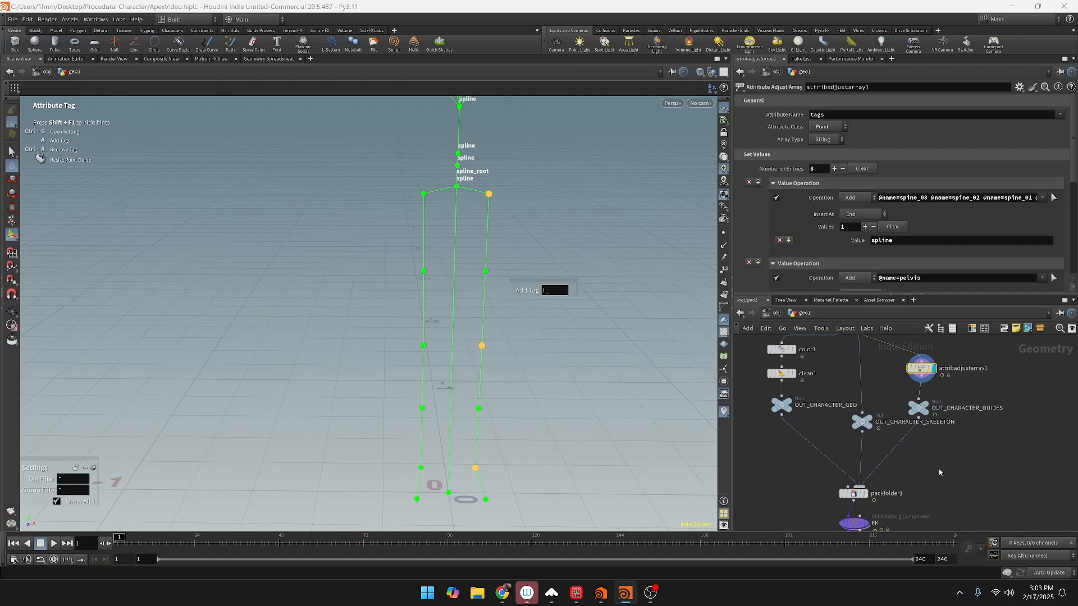
type("L_Leg")
key("Return")
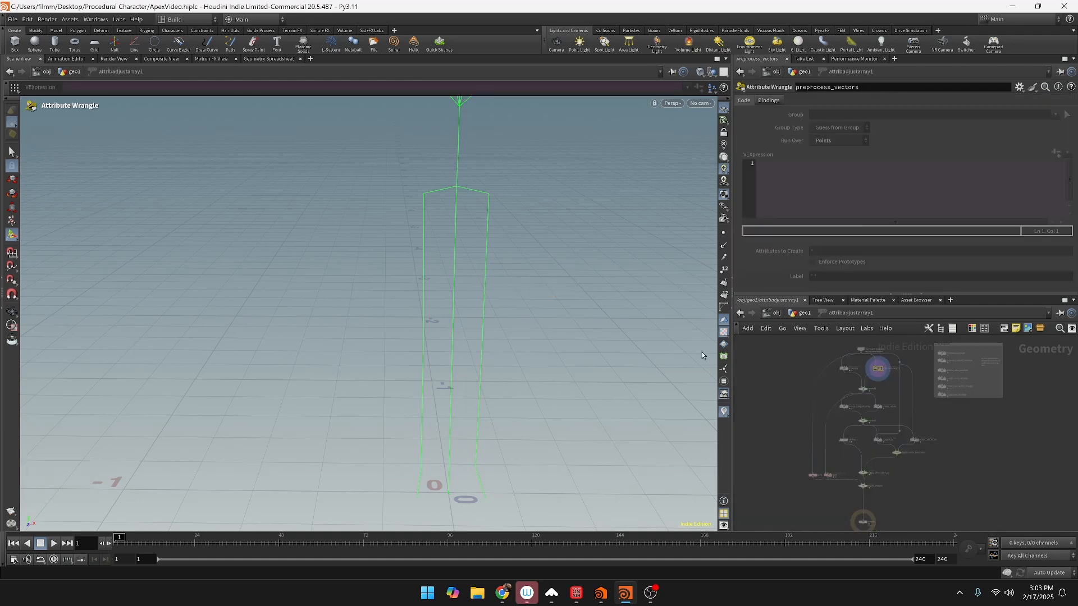
left_click(808, 315)
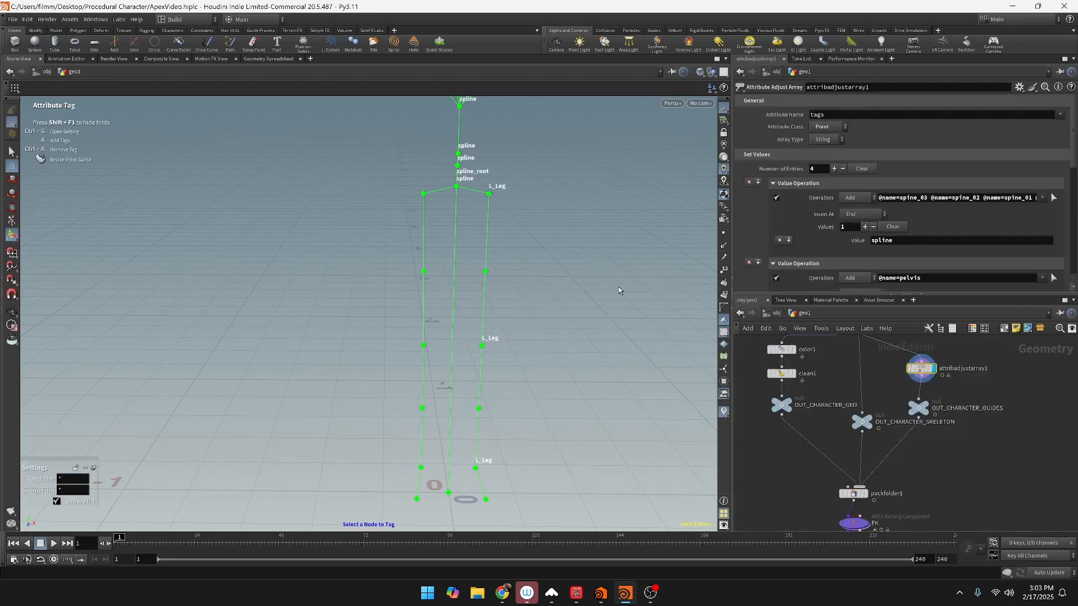
Step: Tag the guide joints at the right hip, knee and ankle as R_Leg
left_click(423, 194)
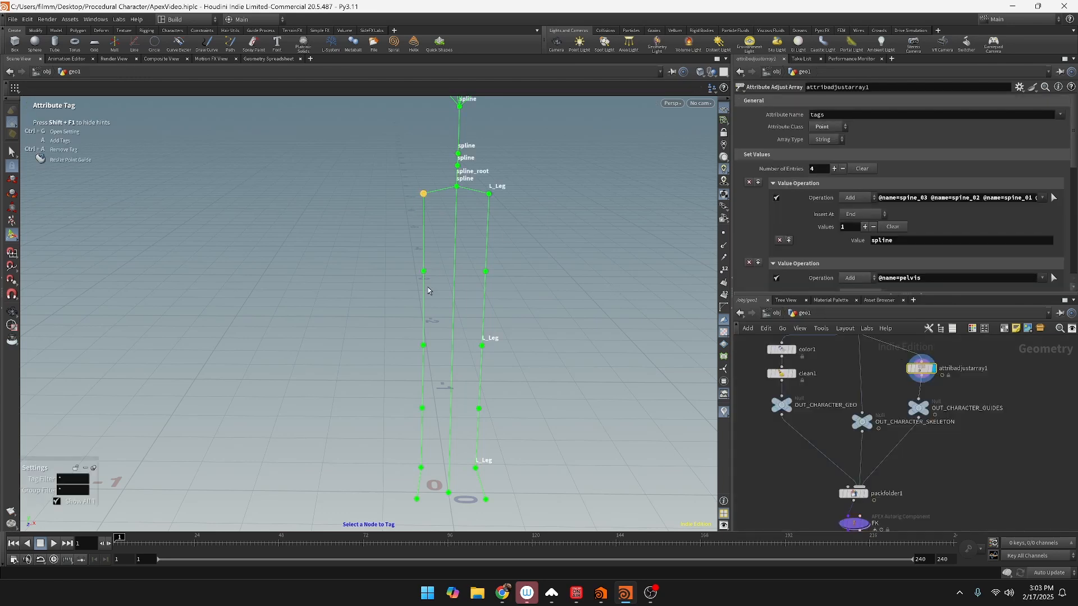
left_click(423, 346, "shift")
left_click(422, 468, "shift")
key("a")
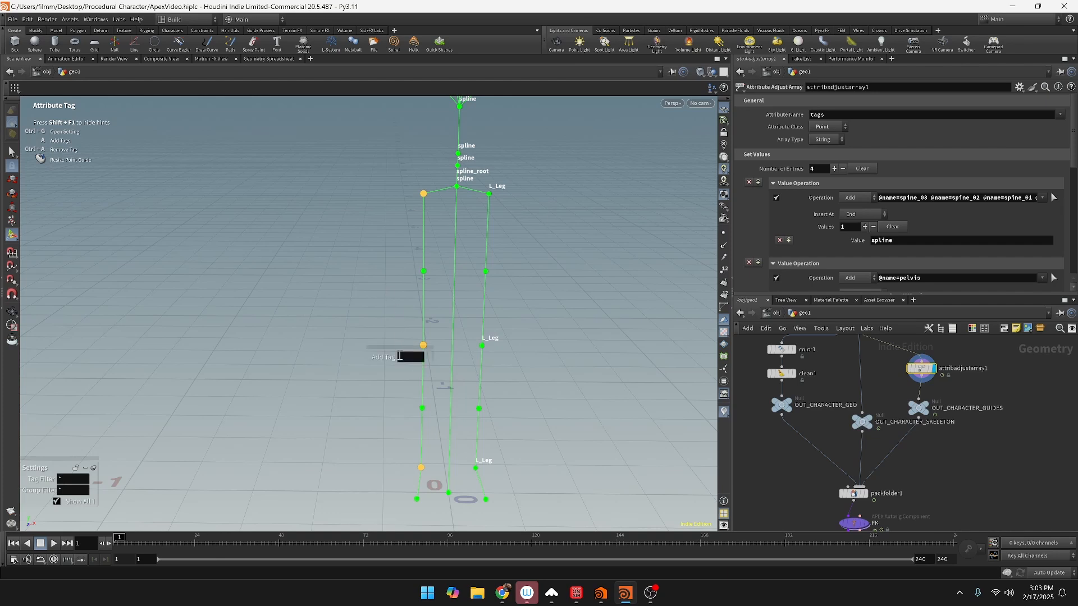
type("R_Leg")
key("Return")
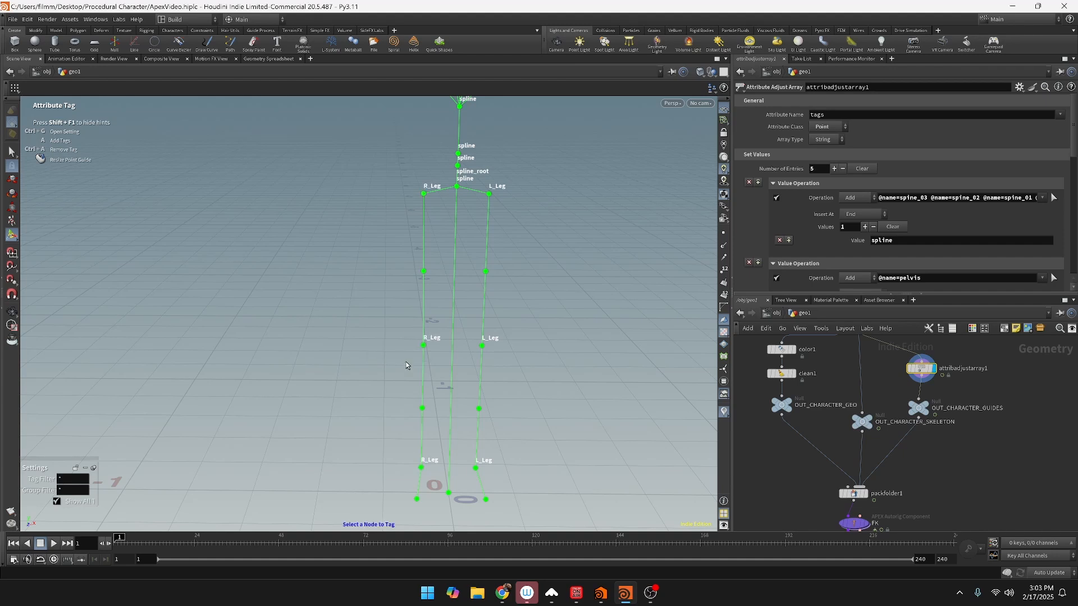
Step: Display the IK component and select it for editing
scroll(889, 443, "down", 5)
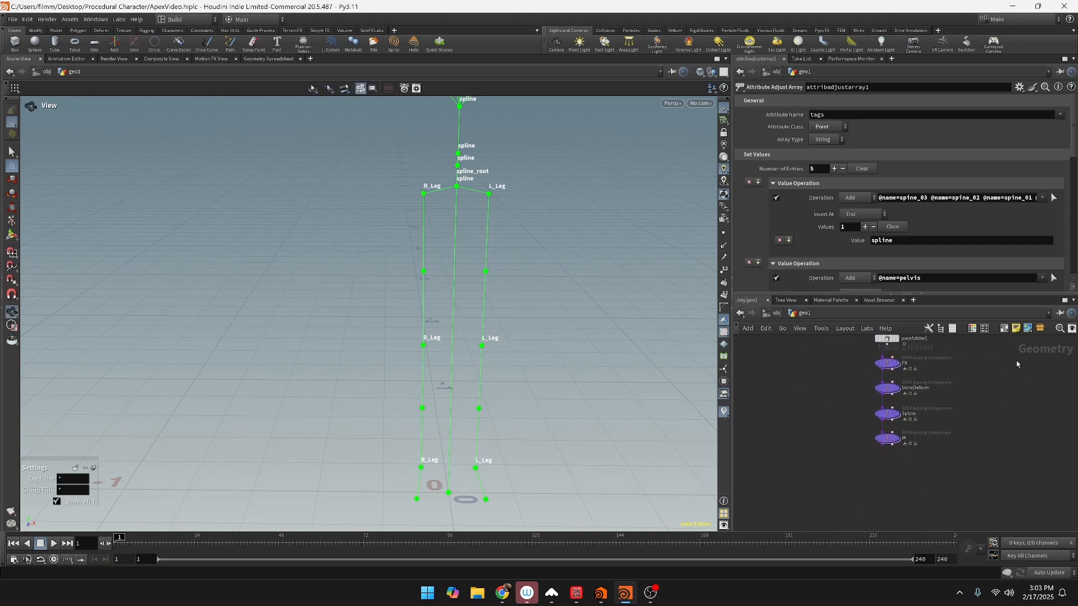
scroll(904, 445, "up", 5)
left_click(889, 429)
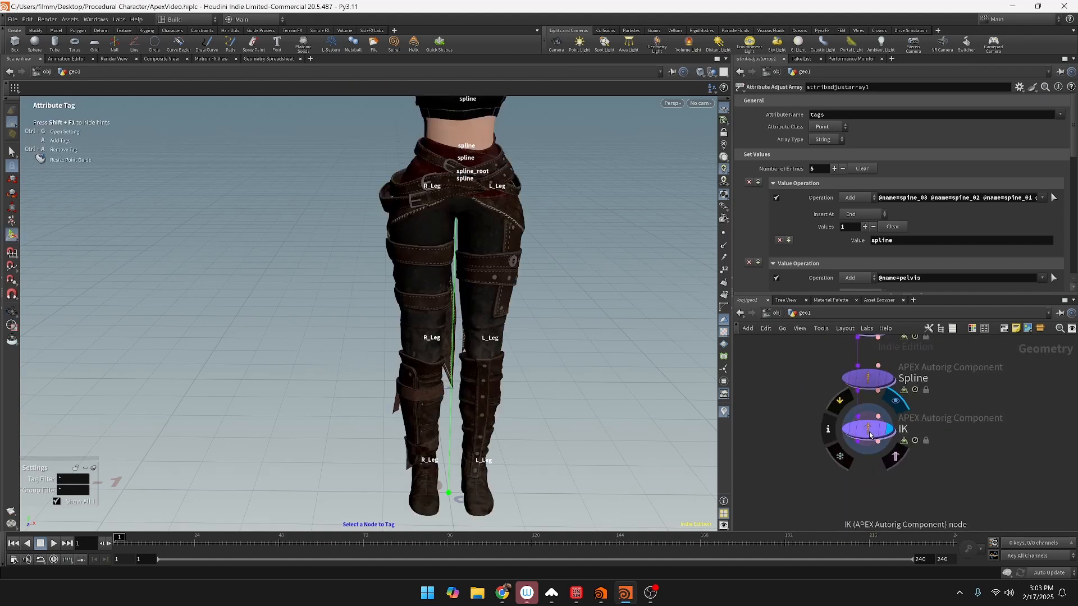
left_click(859, 436)
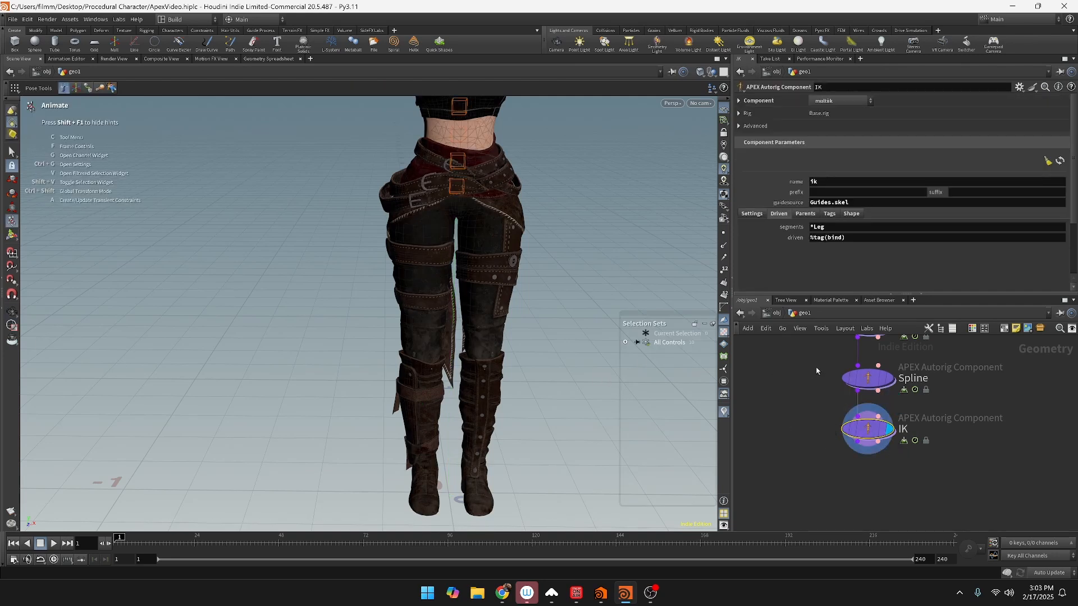
Step: Set the IK component's control shape scale to 30, 30, 30
scroll(821, 247, "down", 2)
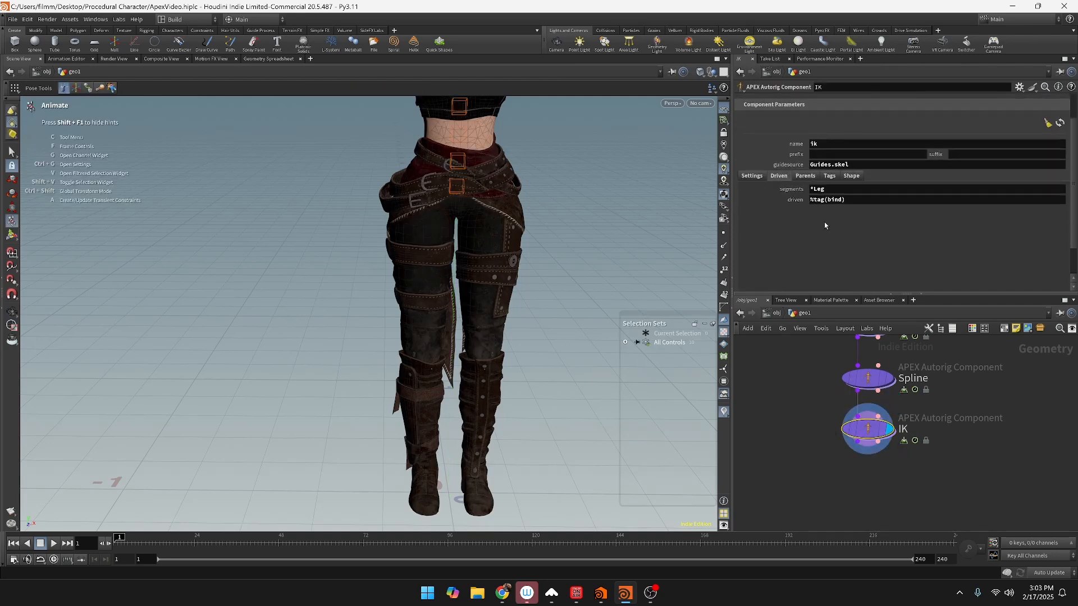
left_click(849, 177)
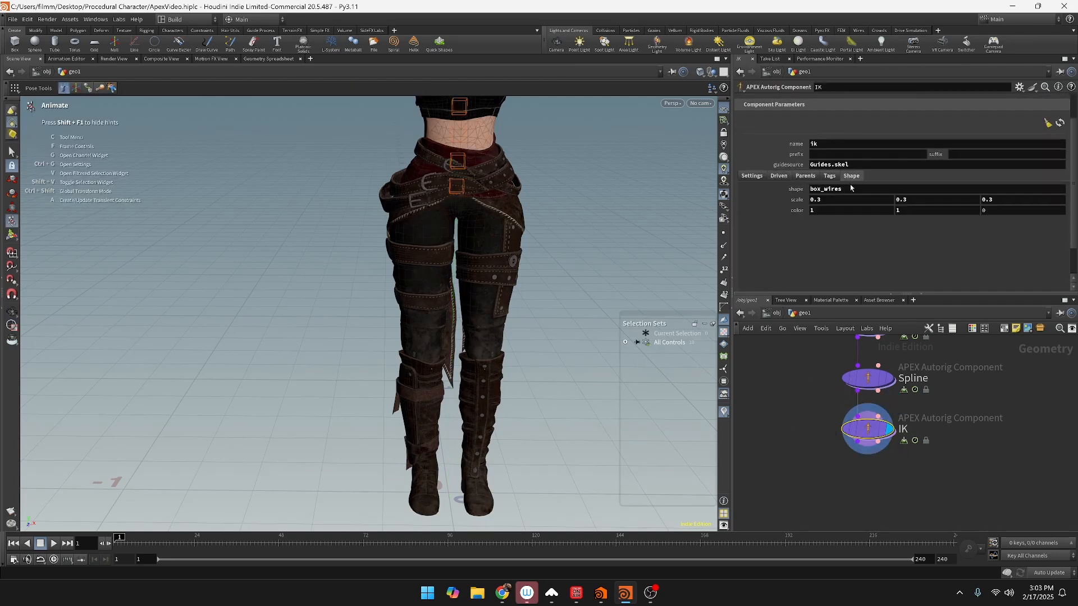
left_click(836, 201)
type("30")
key("Tab")
type("30")
key("Tab")
type("30")
key("Tab")
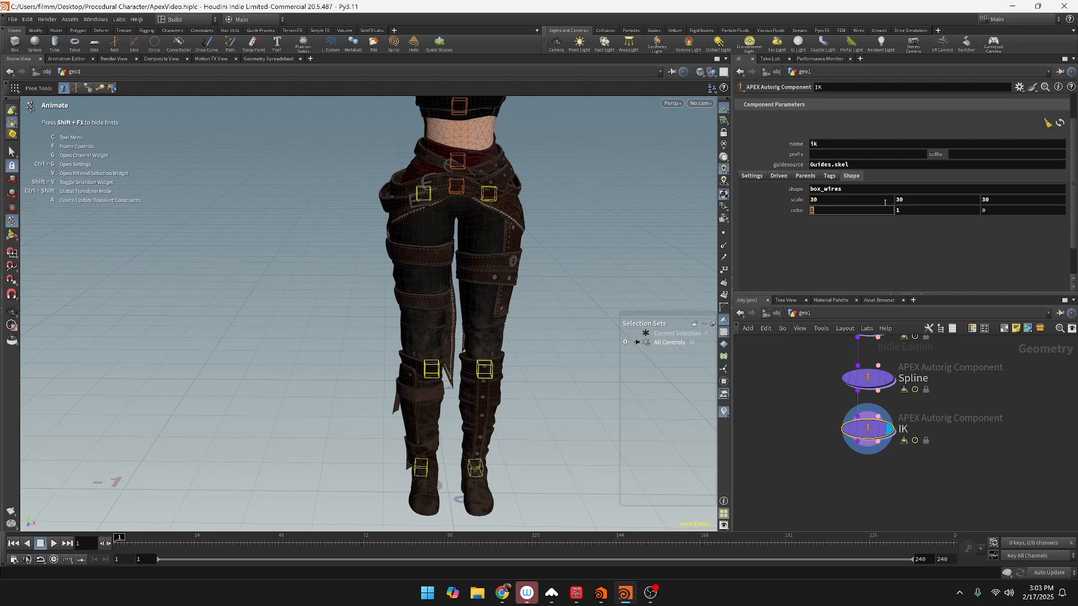
Step: Try moving the left leg's knee, hip root and ankle IK controls, undoing each pose change
left_click_drag(522, 308, 549, 397, "alt")
left_click(536, 371)
key("ctrl+z")
key("ctrl+z")
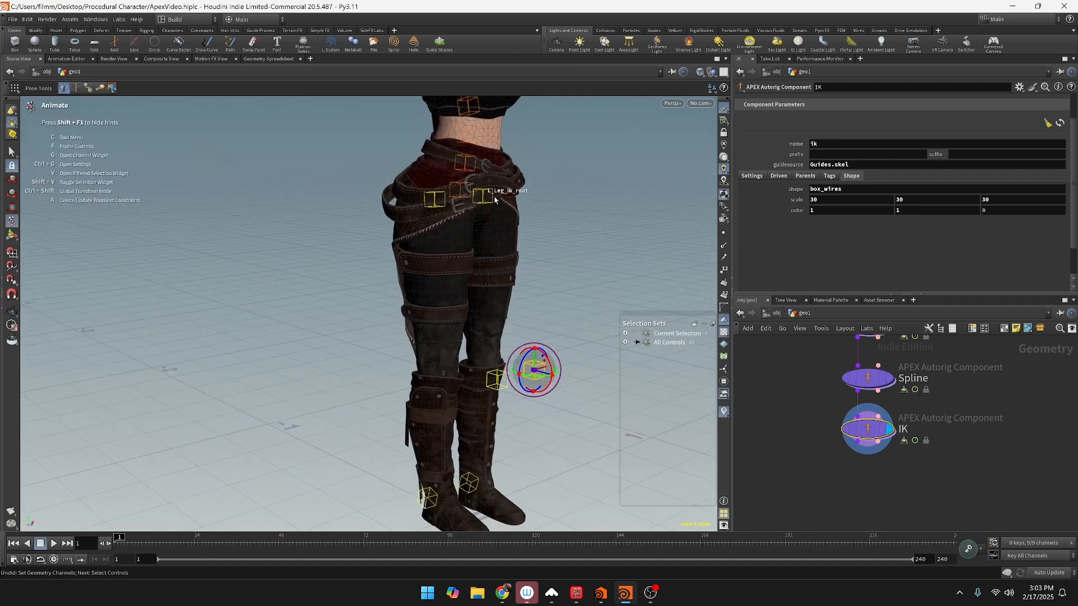
left_click(491, 200)
left_click_drag(484, 197, 516, 208)
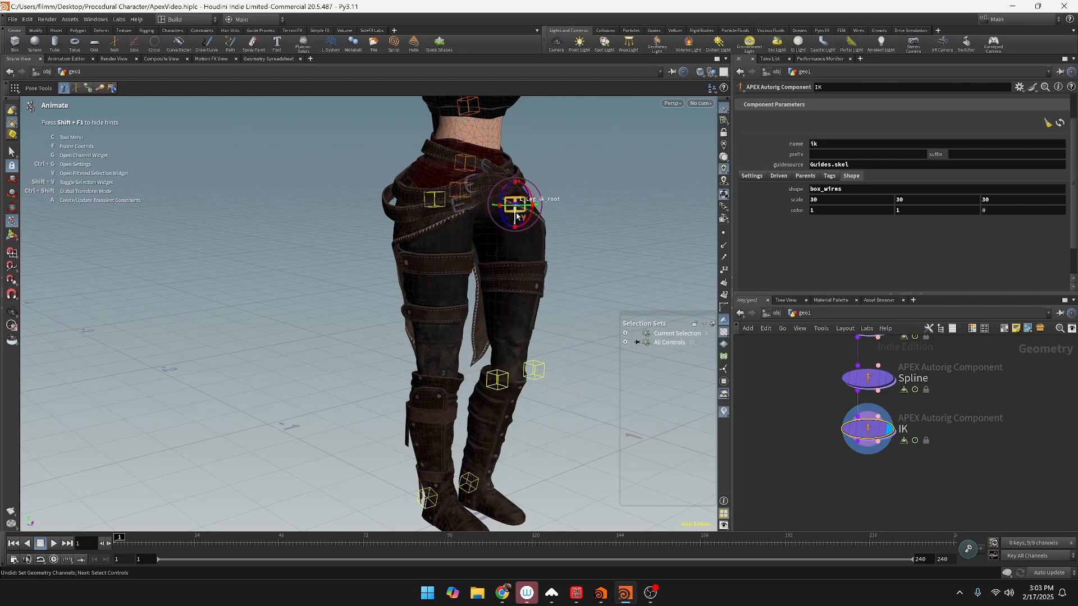
key("ctrl+z")
left_click(470, 483)
left_click_drag(474, 482, 482, 351)
key("ctrl+z")
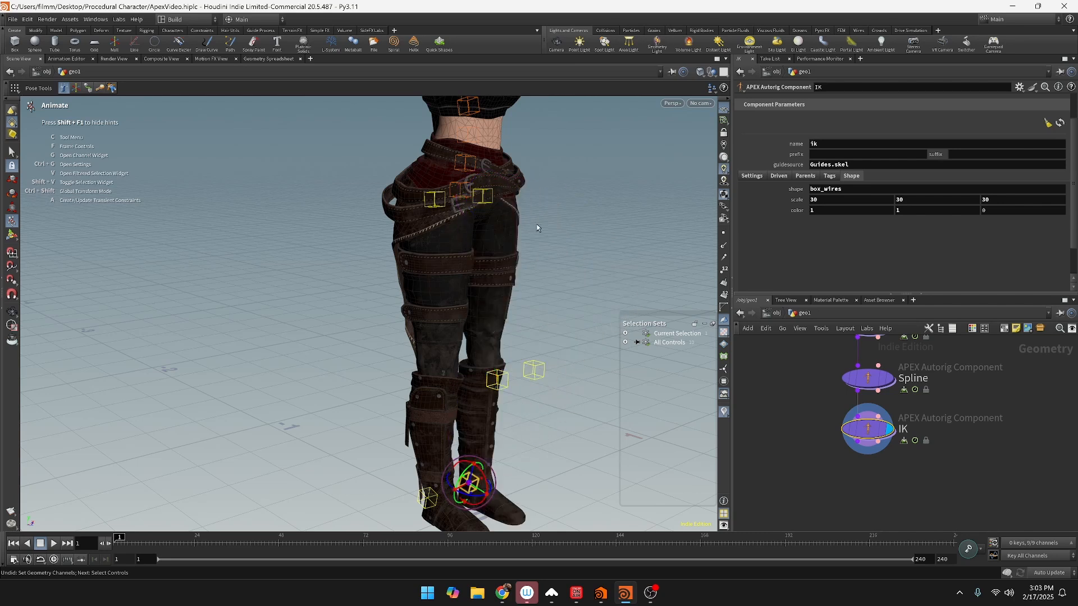
Step: Try moving the pelvis root control down to test how the IK legs follow, undoing the change
left_click_drag(528, 222, 498, 245, "alt")
left_click(462, 186)
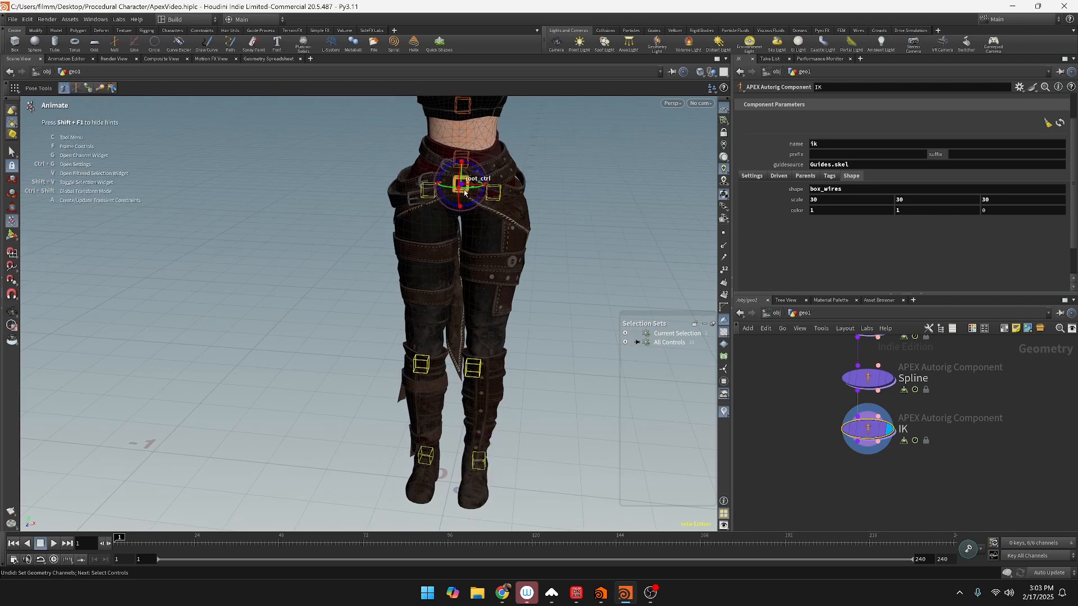
left_click_drag(461, 189, 447, 235)
Step: Examine the spline component's tags and the IK component's settings, driven, parents, tags and shape parameters
left_click(868, 379)
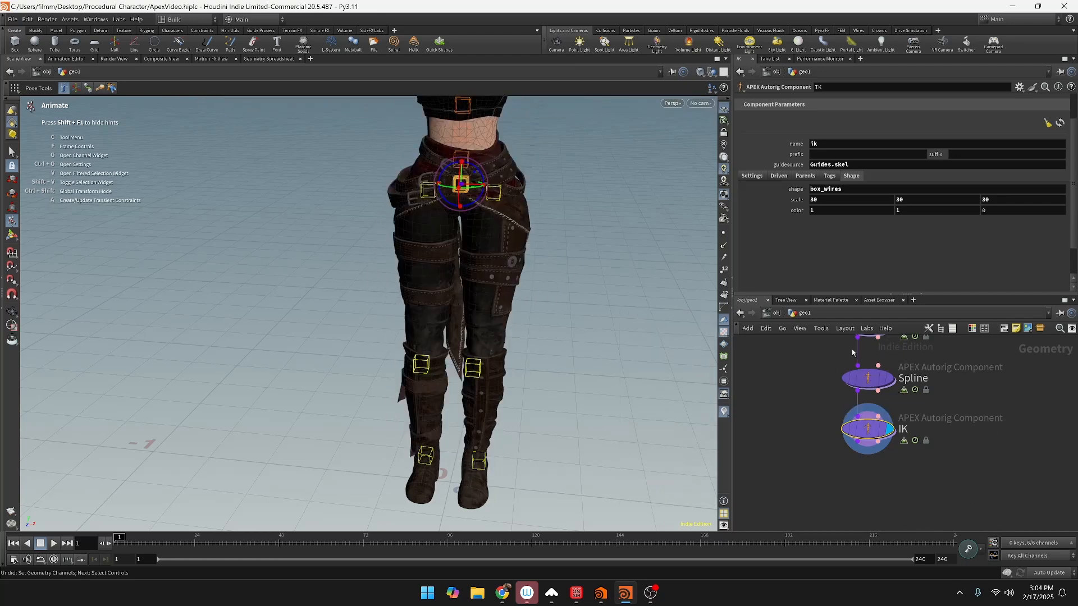
left_click(852, 203)
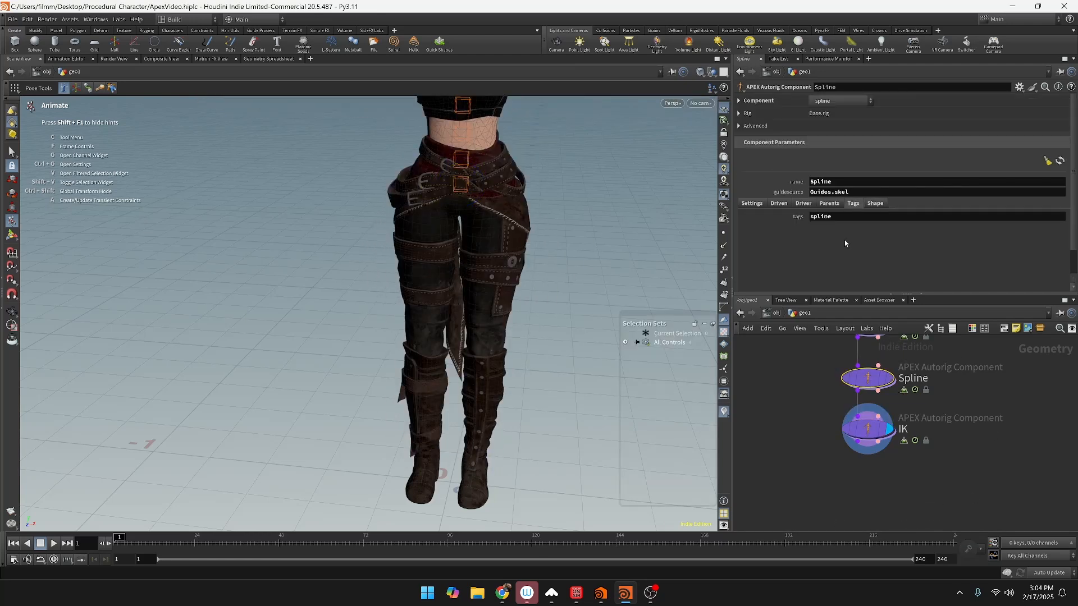
left_click(868, 430)
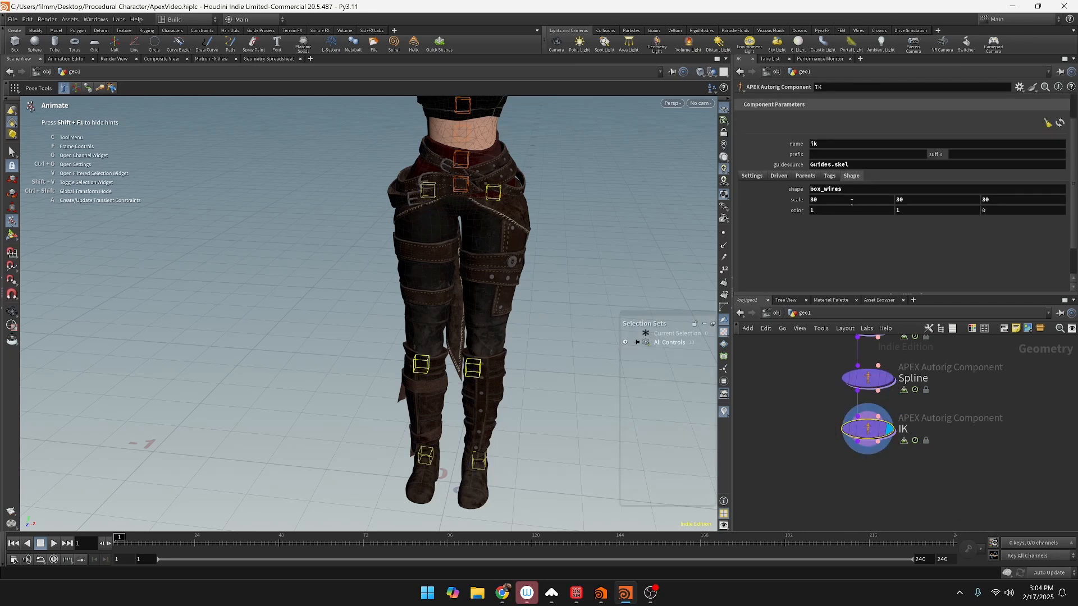
left_click(805, 176)
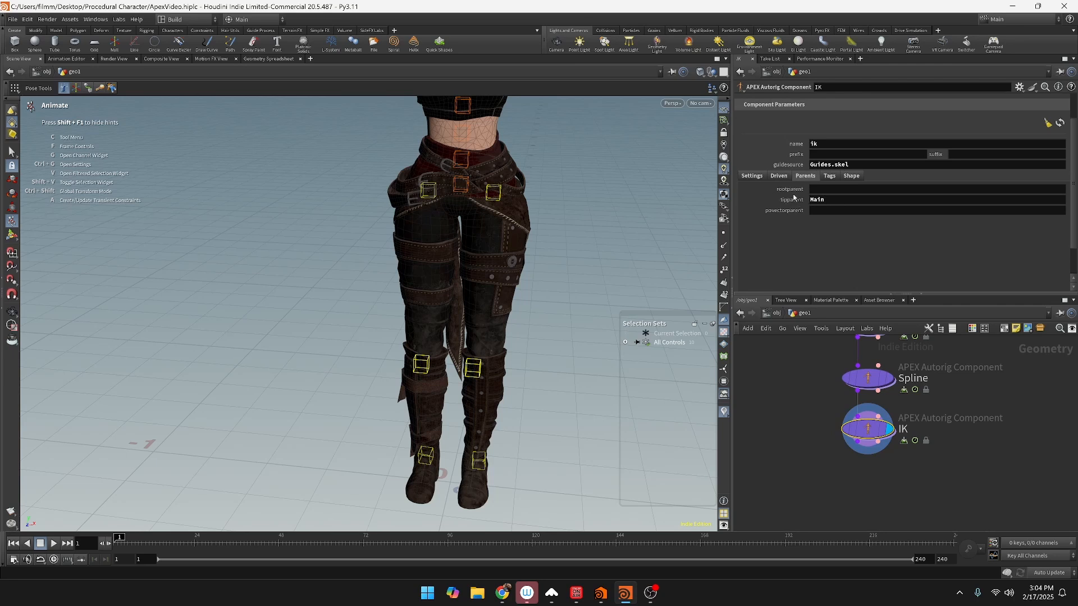
left_click(780, 175)
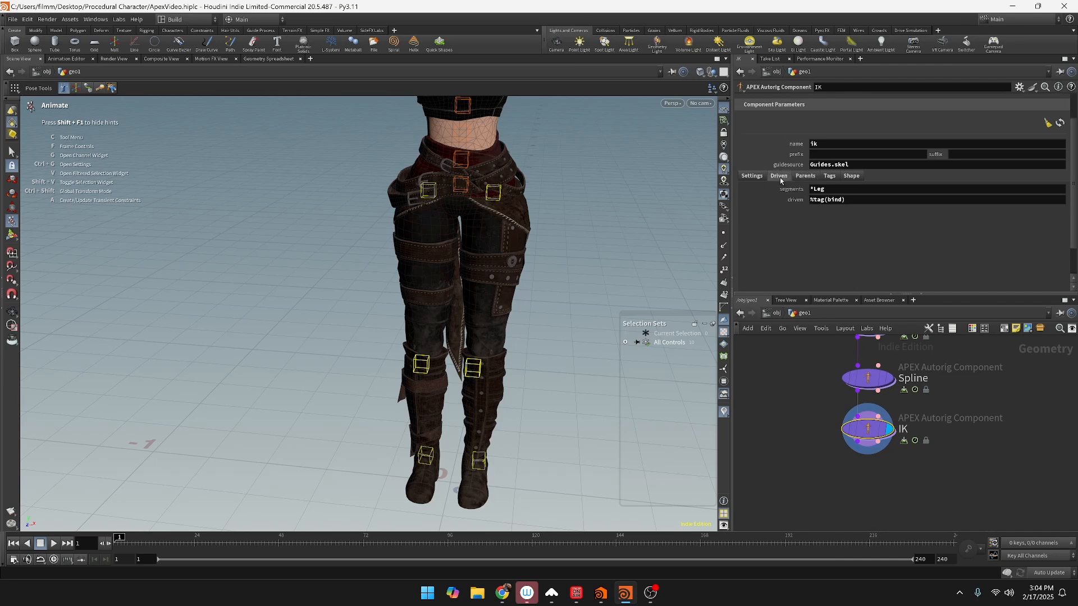
left_click(752, 175)
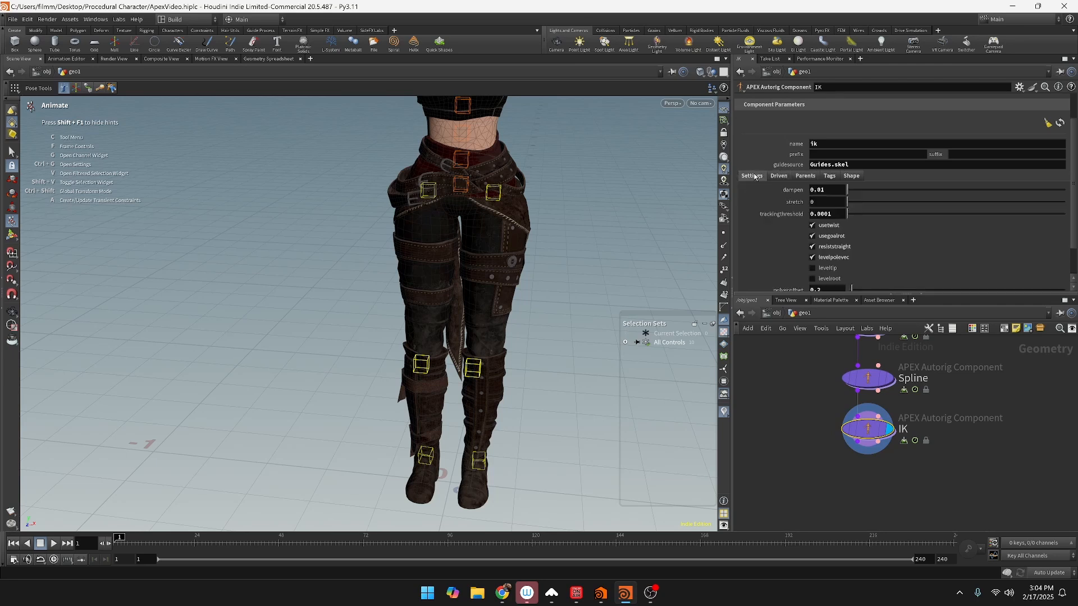
scroll(830, 233, "down", 3)
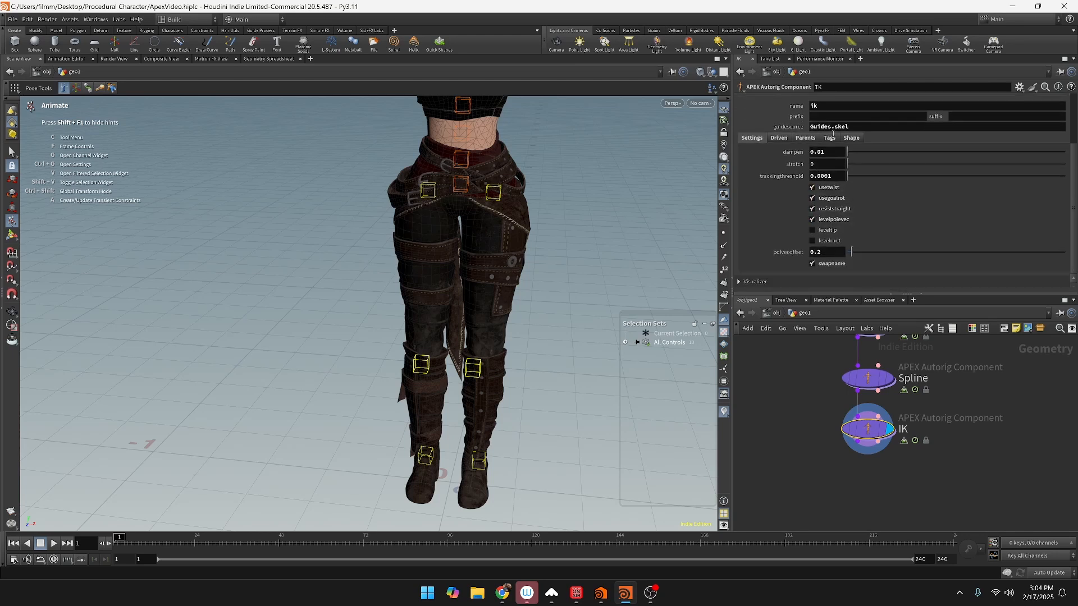
left_click(809, 138)
left_click(831, 138)
left_click(852, 139)
left_click(805, 139)
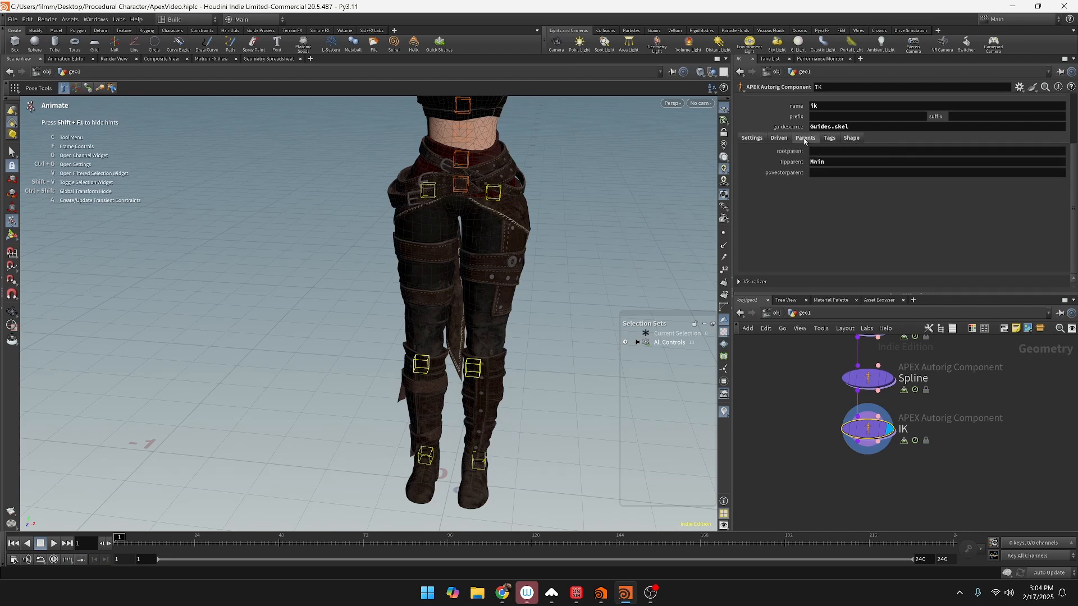
left_click(829, 138)
left_click(805, 138)
left_click(785, 140)
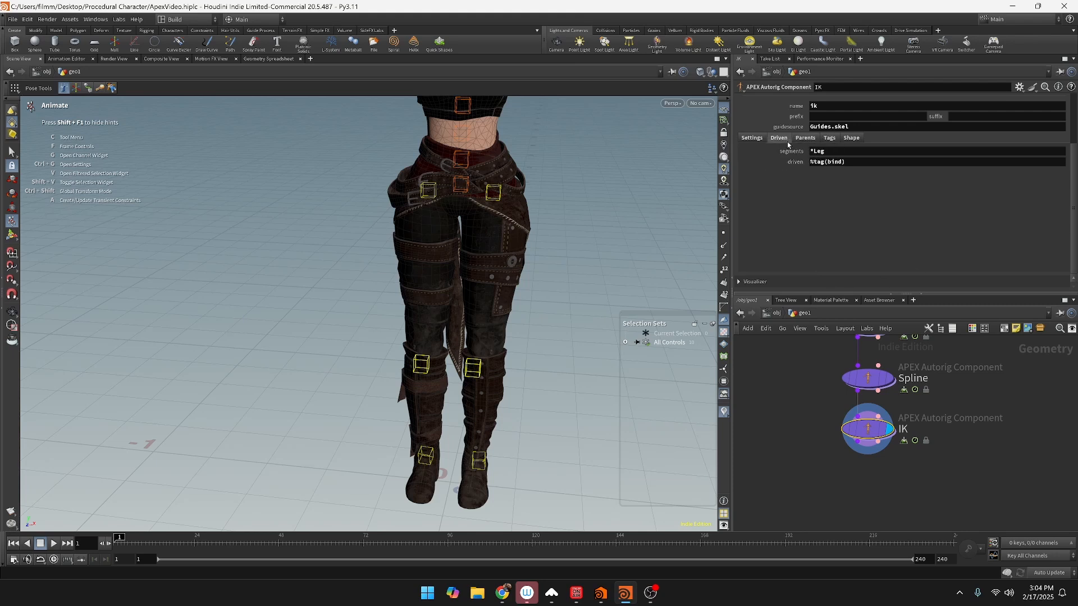
Step: Extend the IK component's driven segments to "*Leg *Arm" so the arms are included
middle_click_drag(530, 255, 535, 381, "alt")
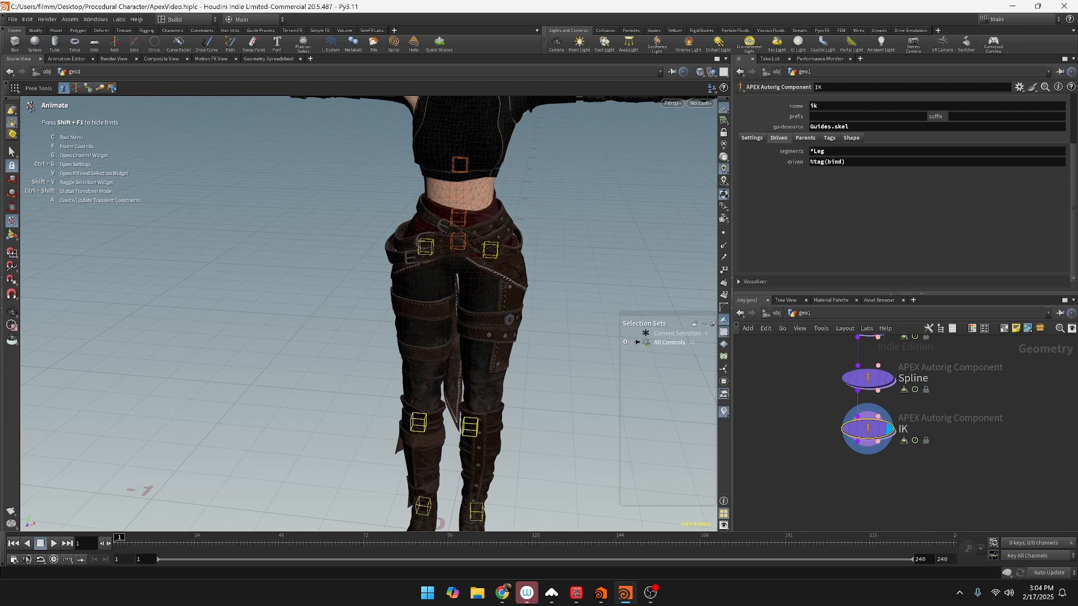
middle_click_drag(534, 246, 551, 354, "alt")
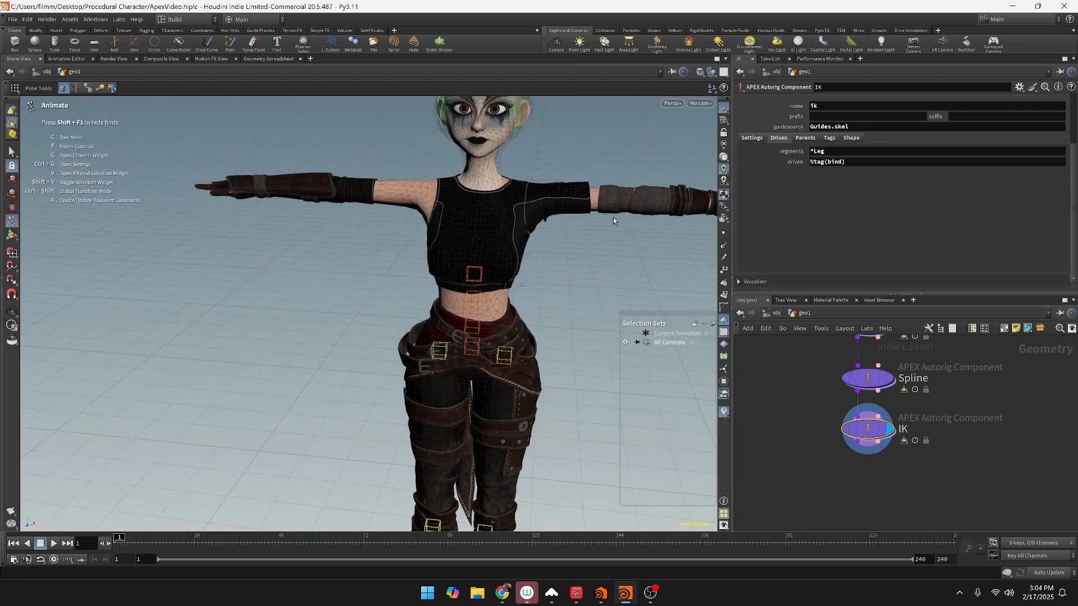
middle_click_drag(628, 273, 612, 296, "alt")
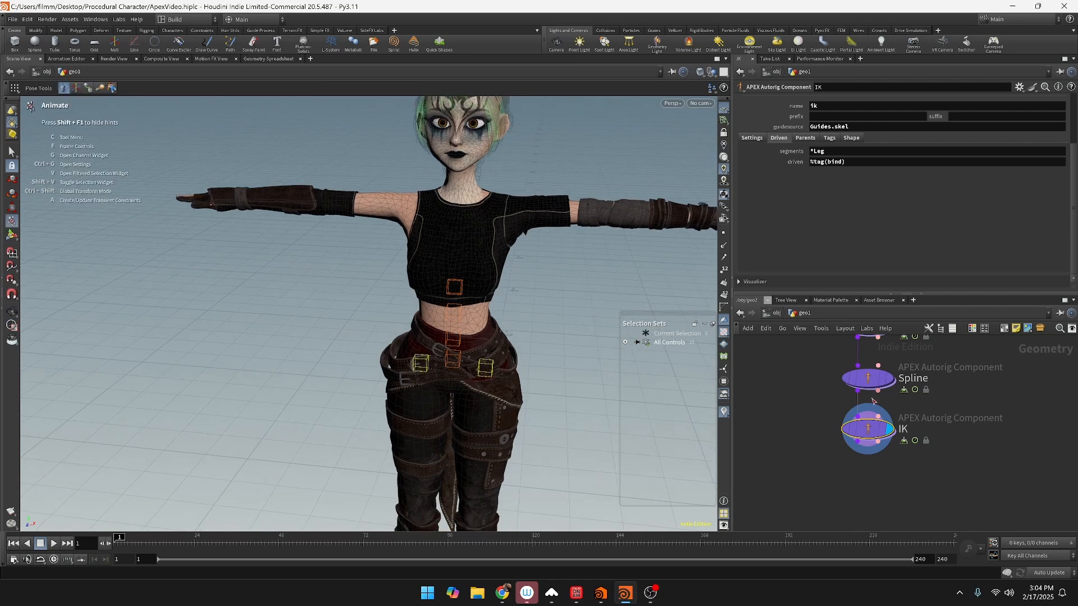
left_click(822, 152)
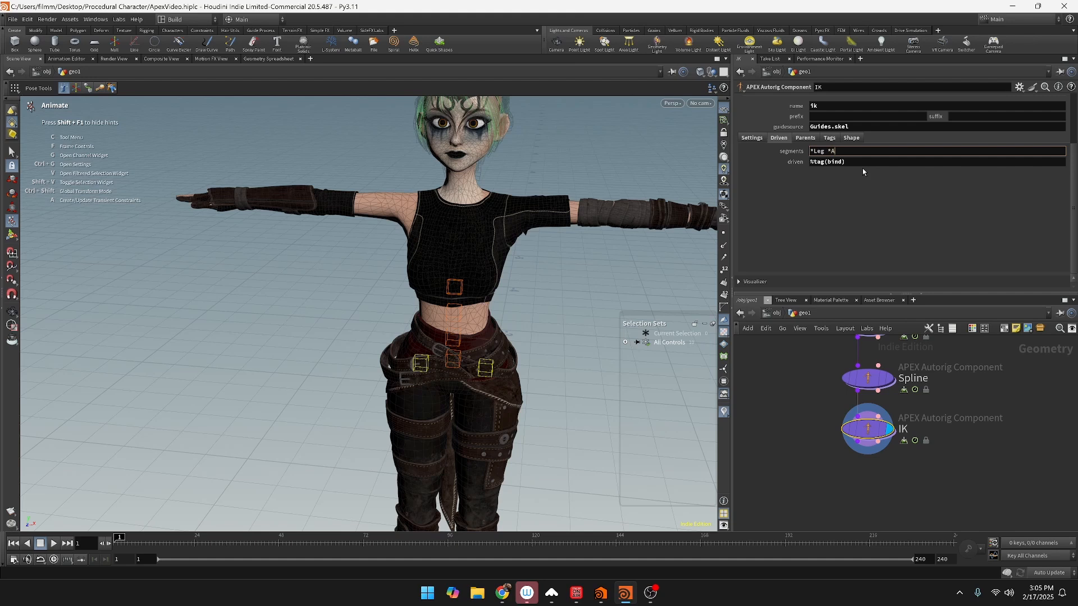
key("Return")
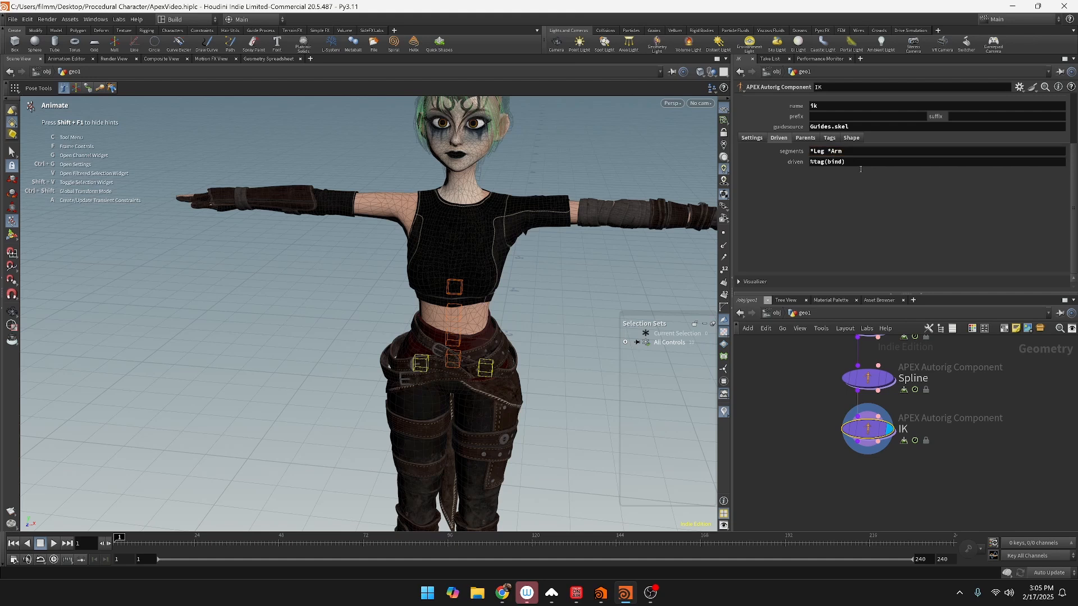
Step: Select the attribadjustarray1 node above OUT_CHARACTER_GUIDES and display its tagged guide skeleton
middle_click_drag(1001, 448, 988, 572)
middle_click_drag(951, 479, 949, 533)
middle_click_drag(937, 403, 934, 511)
middle_click_drag(954, 451, 919, 542)
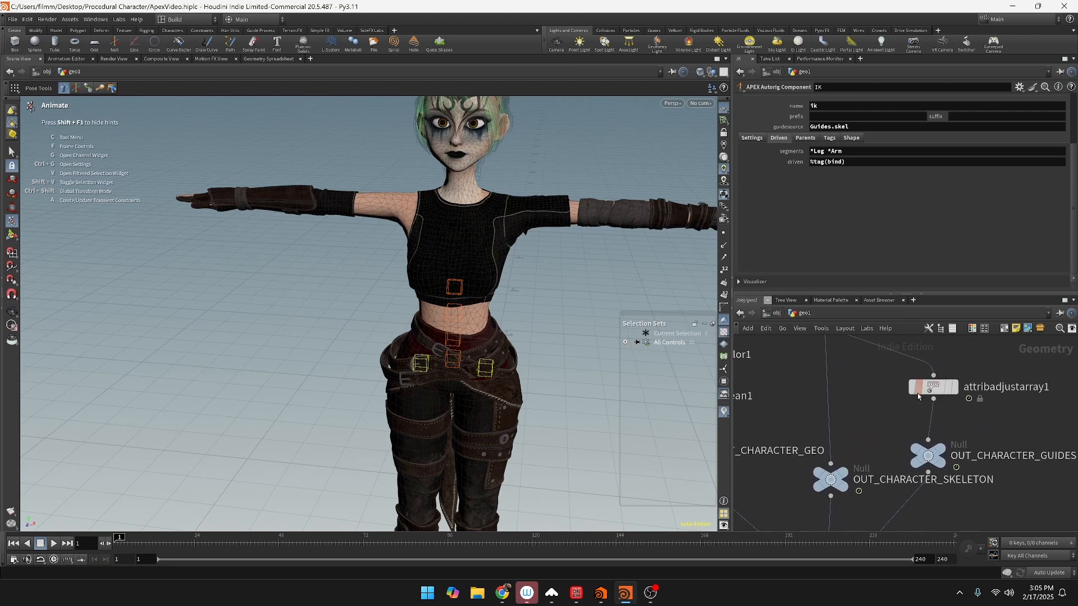
left_click(933, 387)
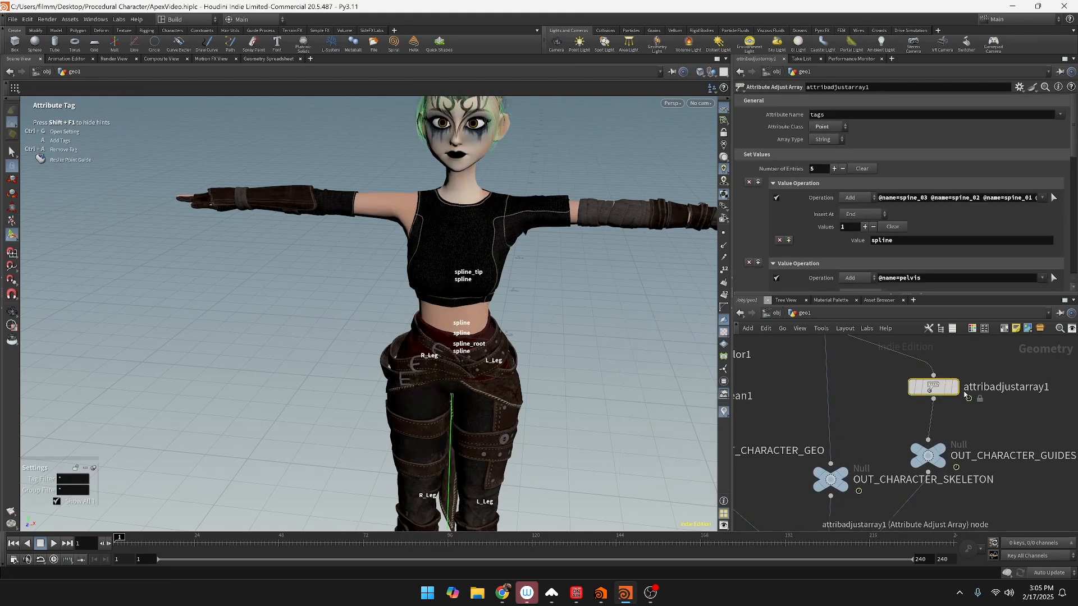
left_click(941, 388)
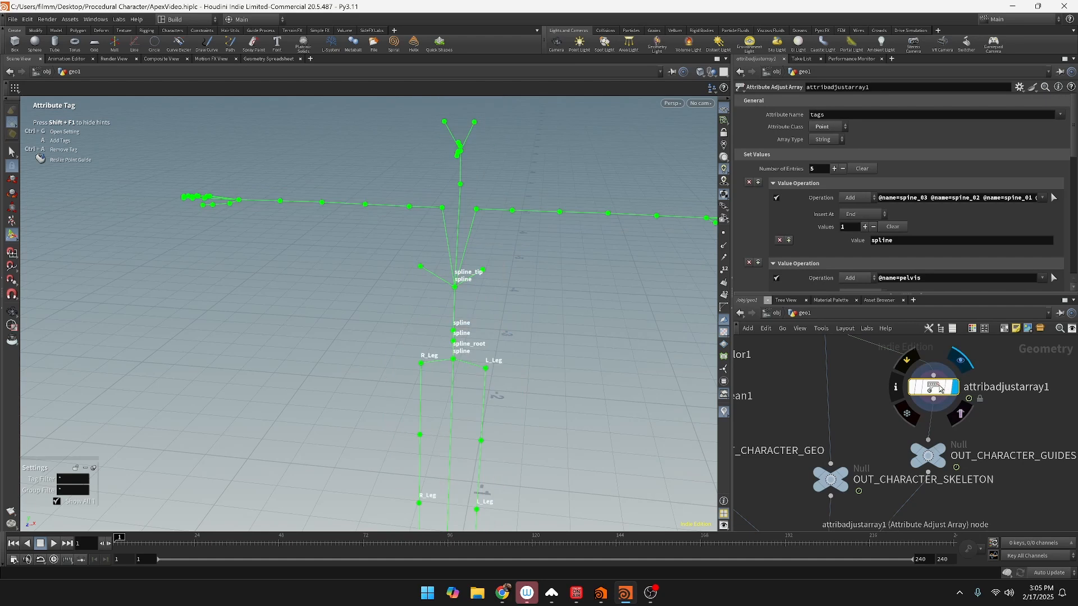
Step: Tag the shoulder, elbow and wrist points of the character's left arm with L_Arm
left_click(513, 211)
middle_click_drag(550, 287, 455, 330, "alt")
left_click(510, 257)
left_click(605, 263)
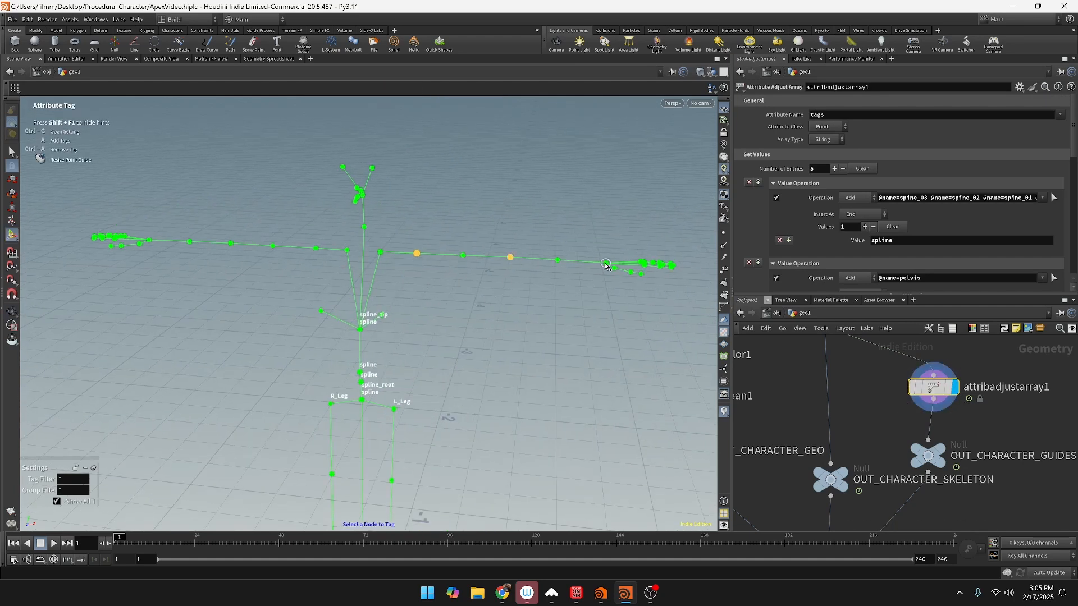
left_click(315, 248)
left_click(231, 243)
left_click(150, 240, "shift")
left_click_drag(133, 212, 372, 347, "ctrl")
key("a")
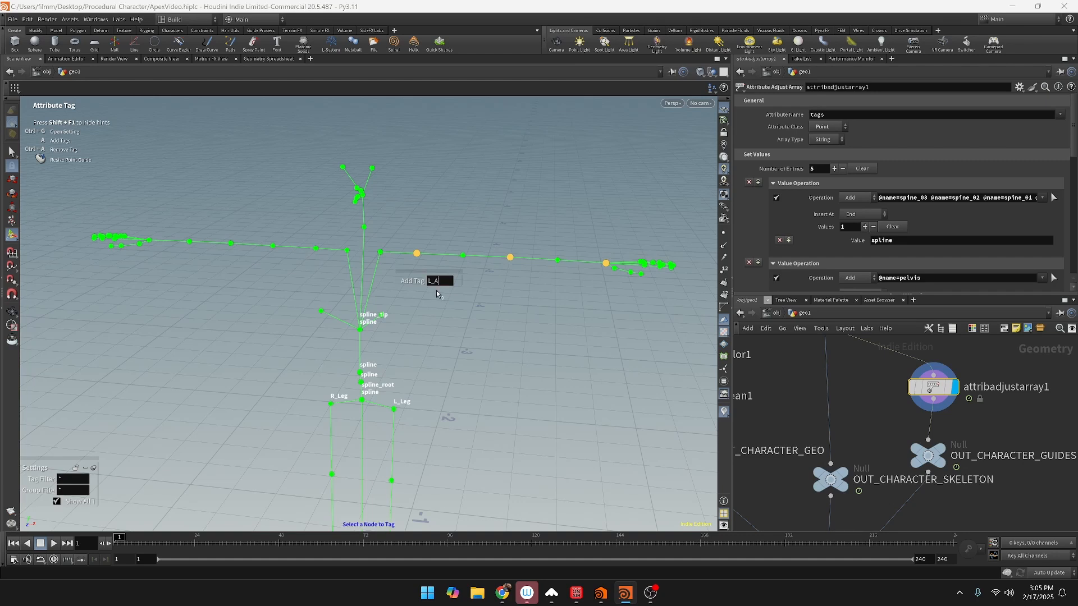
type("L_Arm")
key("Return")
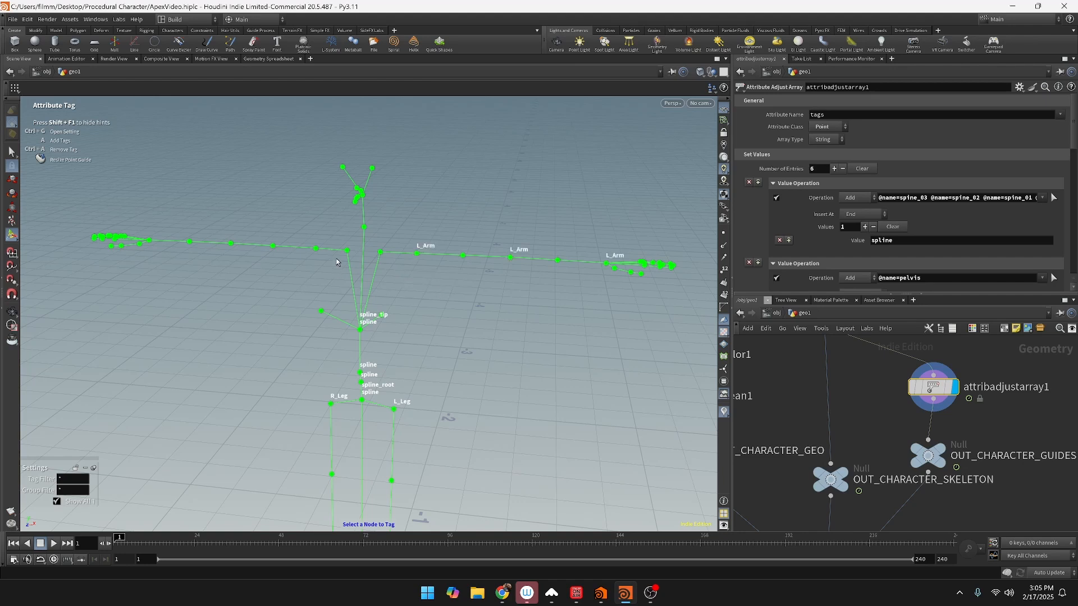
Step: Tag the shoulder, elbow and wrist points of the character's right arm with R_Arm
left_click(315, 249)
left_click(231, 243, "shift")
left_click(150, 243, "shift")
key("a")
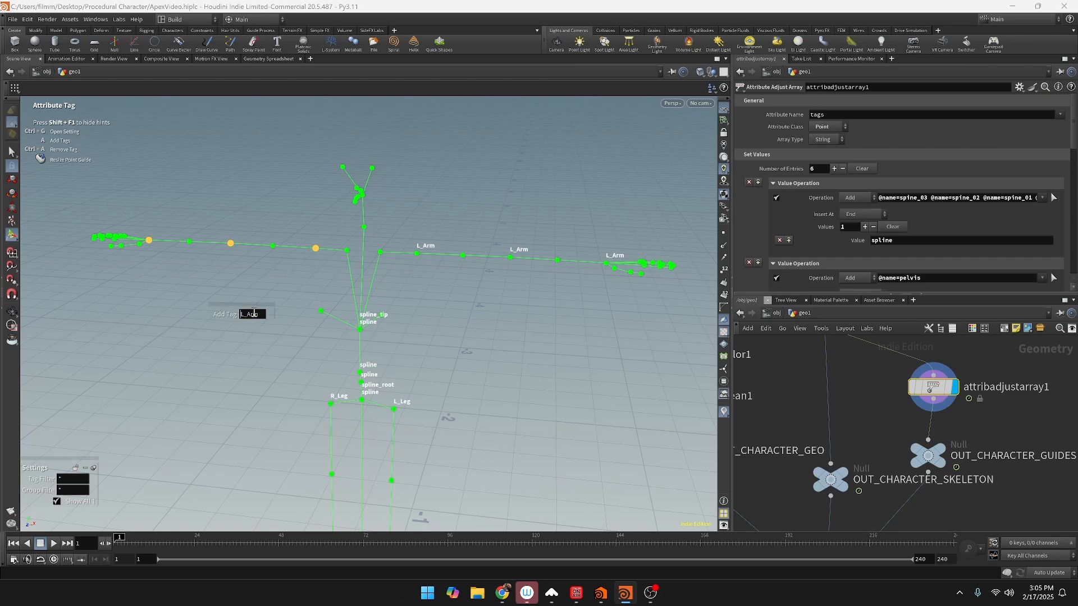
key("BackSpace")
type("R")
key("Return")
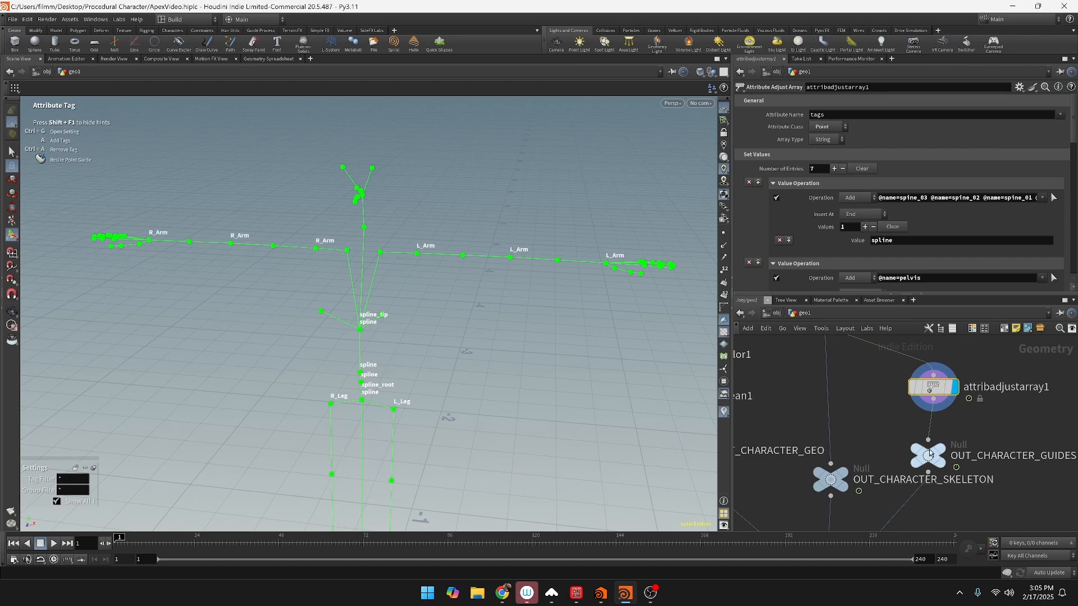
Step: Return to the IK component, display its rig and select it for editing
middle_click_drag(1001, 466, 985, 338)
middle_click_drag(982, 489, 988, 343)
middle_click_drag(948, 472, 1004, 365)
scroll(1005, 365, "down", 2)
mouse_move(909, 402)
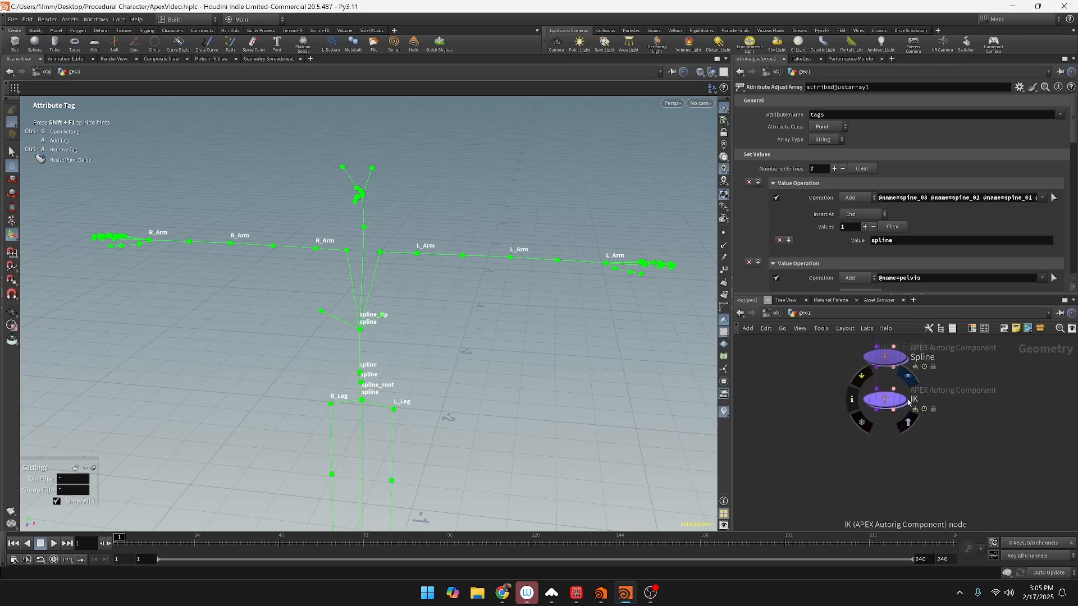
left_click(909, 402)
left_click(887, 400)
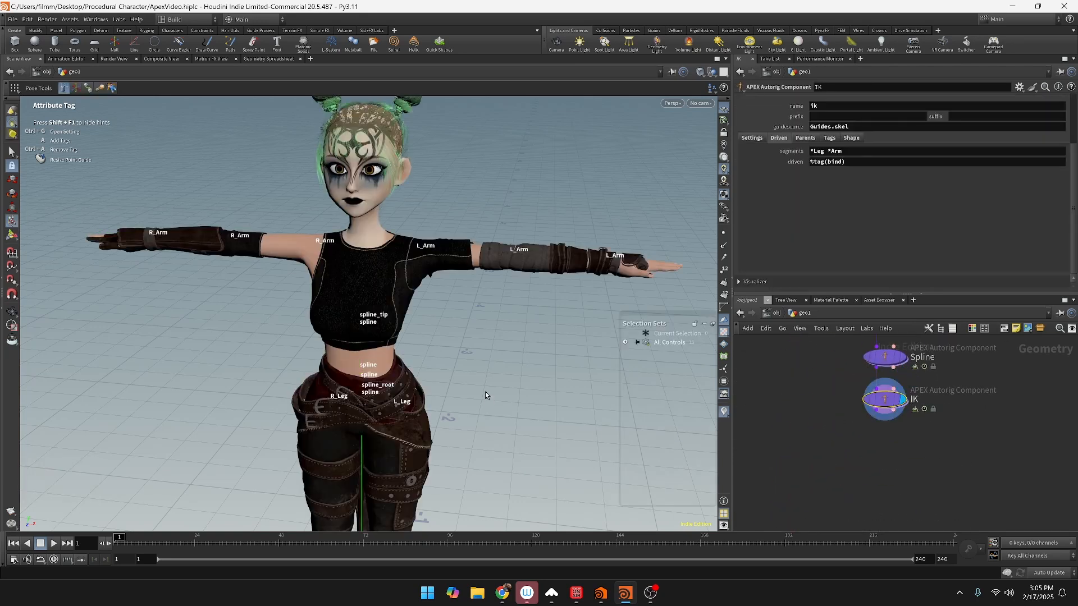
Step: Try moving the left arm's elbow, shoulder and wrist IK controls, undoing each pose change
left_click_drag(462, 345, 541, 206, "alt")
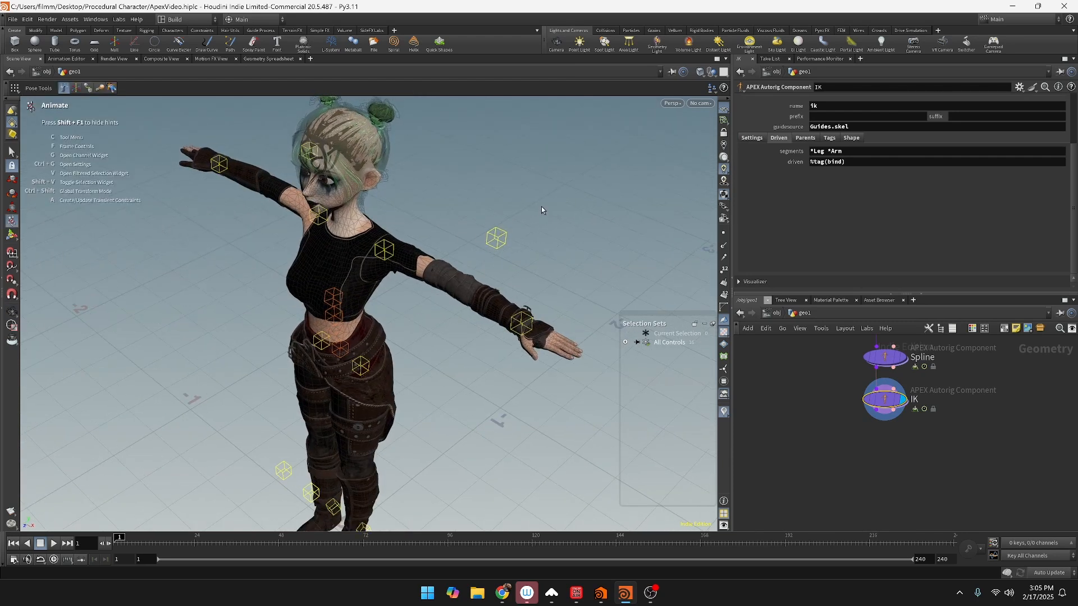
left_click(494, 238)
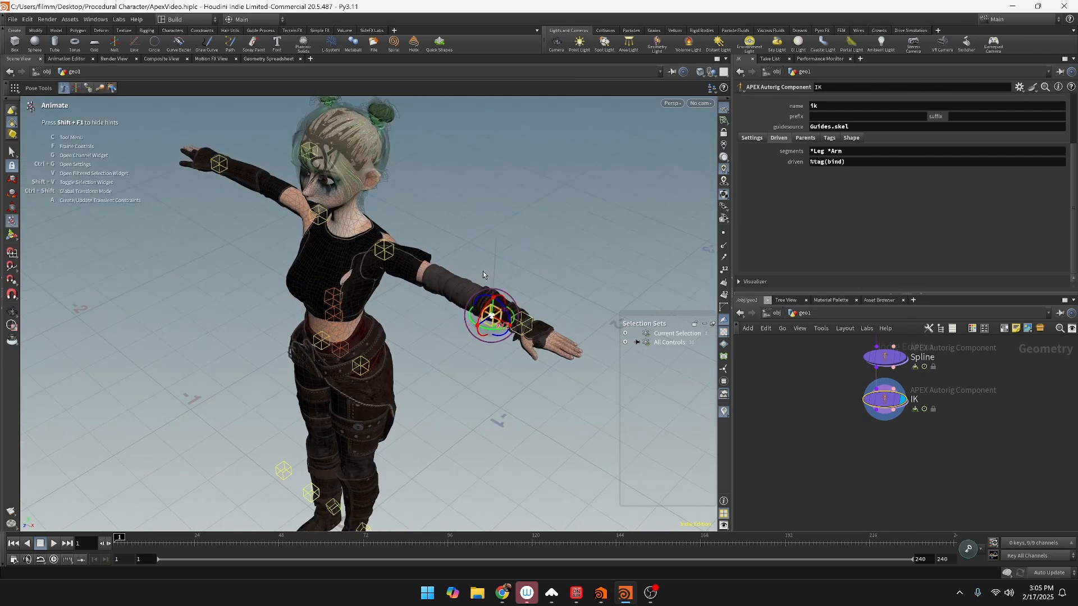
key("ctrl+z")
left_click(386, 258)
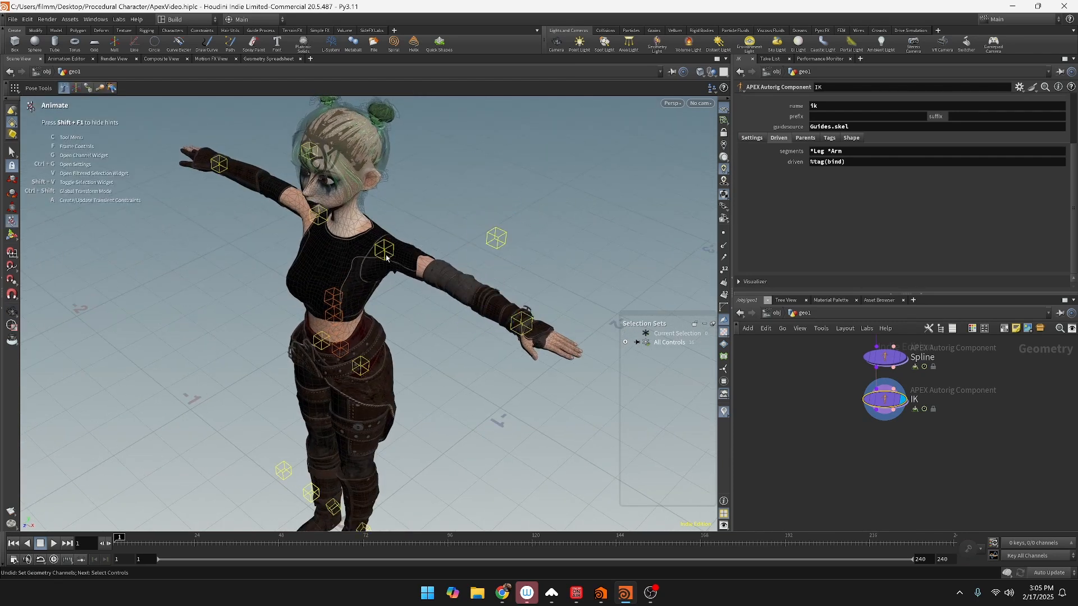
left_click(521, 324)
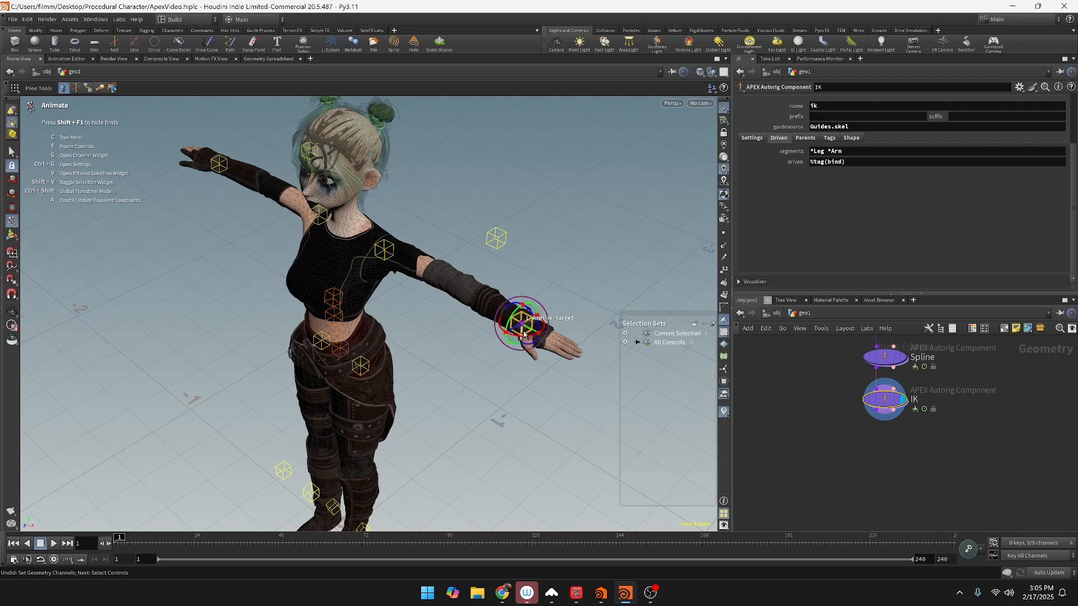
left_click_drag(521, 324, 544, 250)
key("ctrl+z")
key("Escape")
Step: Add an APEX Autorig Component connected below the IK component, then select and display it in the geo1 network
middle_click_drag(588, 368, 579, 270)
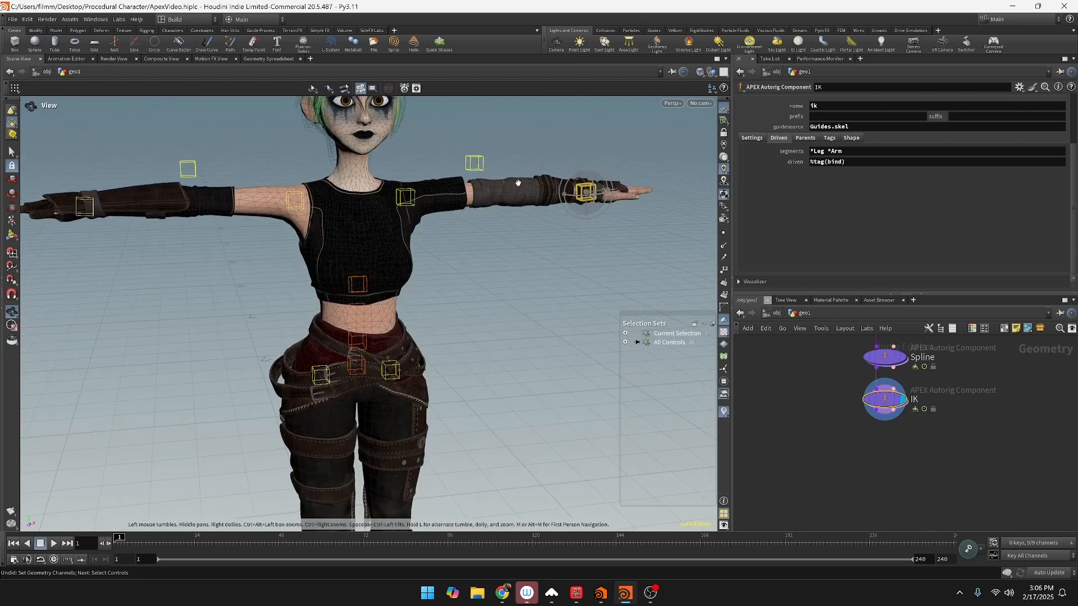
scroll(580, 275, "down", 5)
left_click_drag(565, 291, 498, 336)
key("Return")
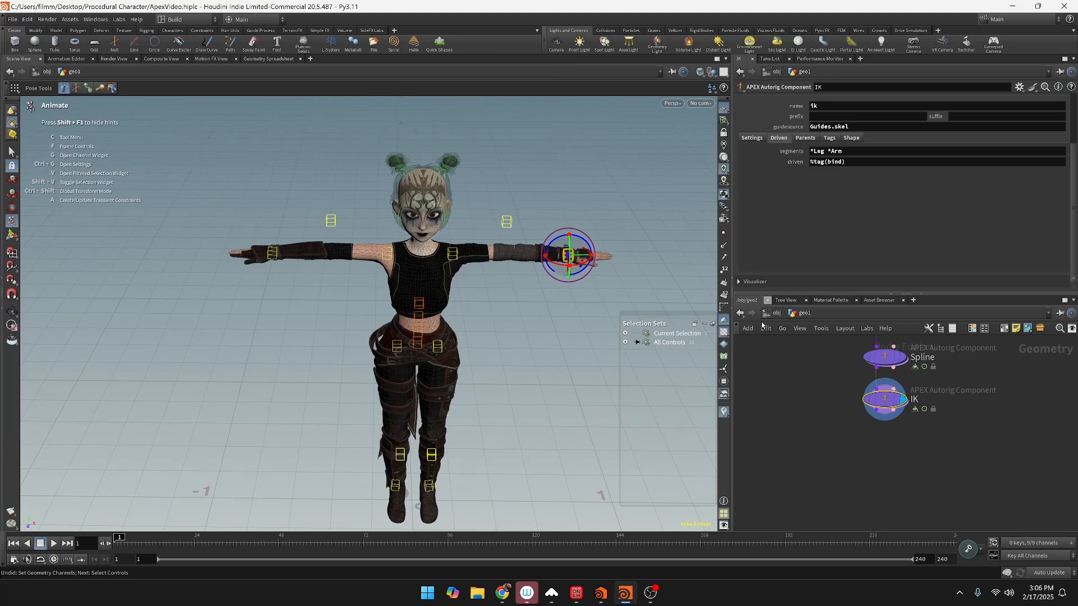
left_click_drag(877, 414, 878, 441)
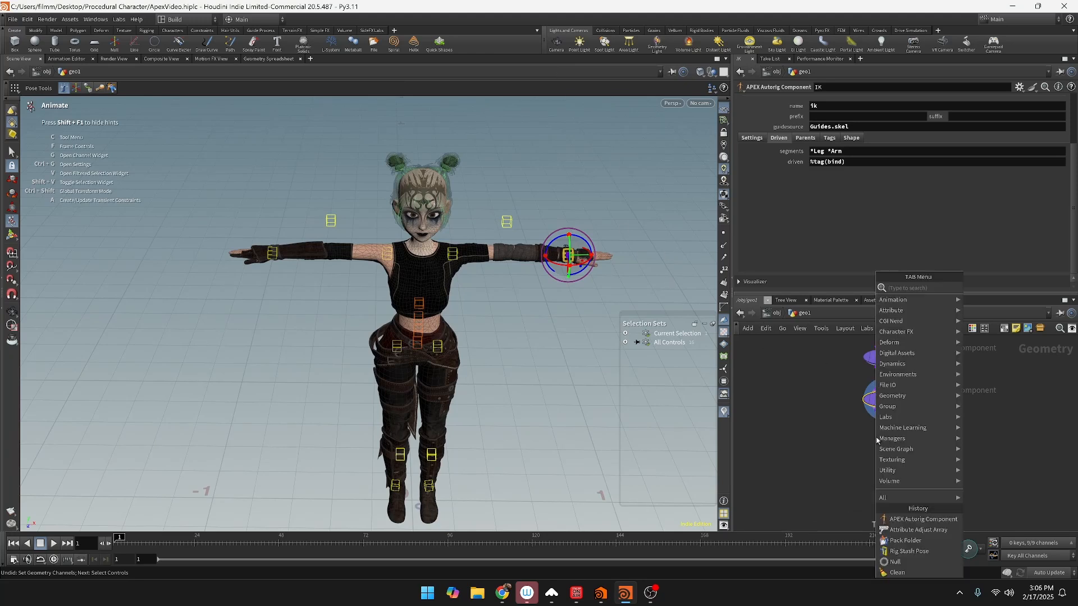
type("ap")
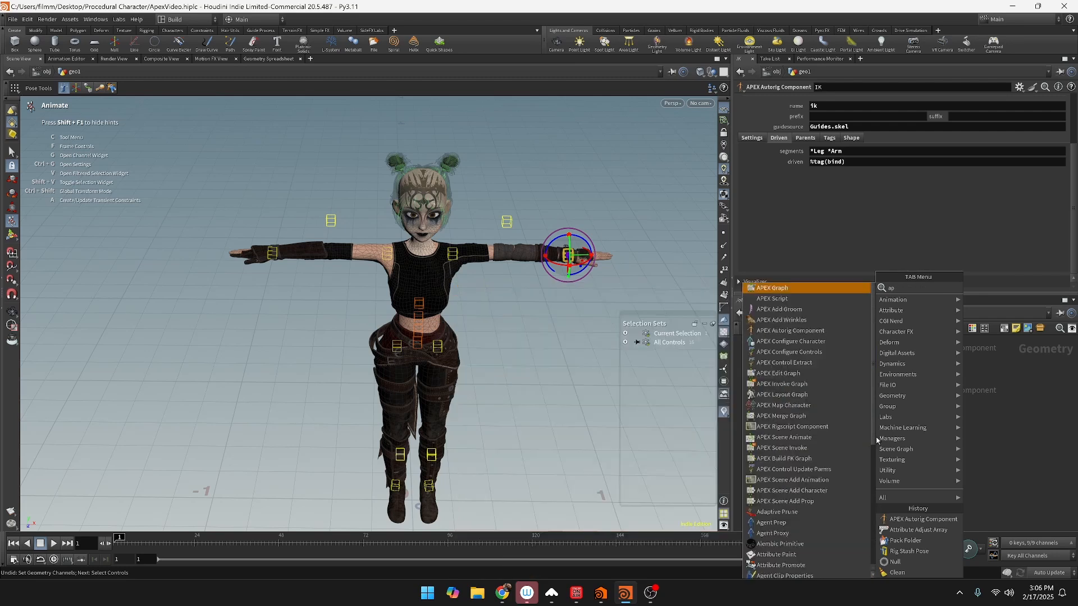
type("ex au")
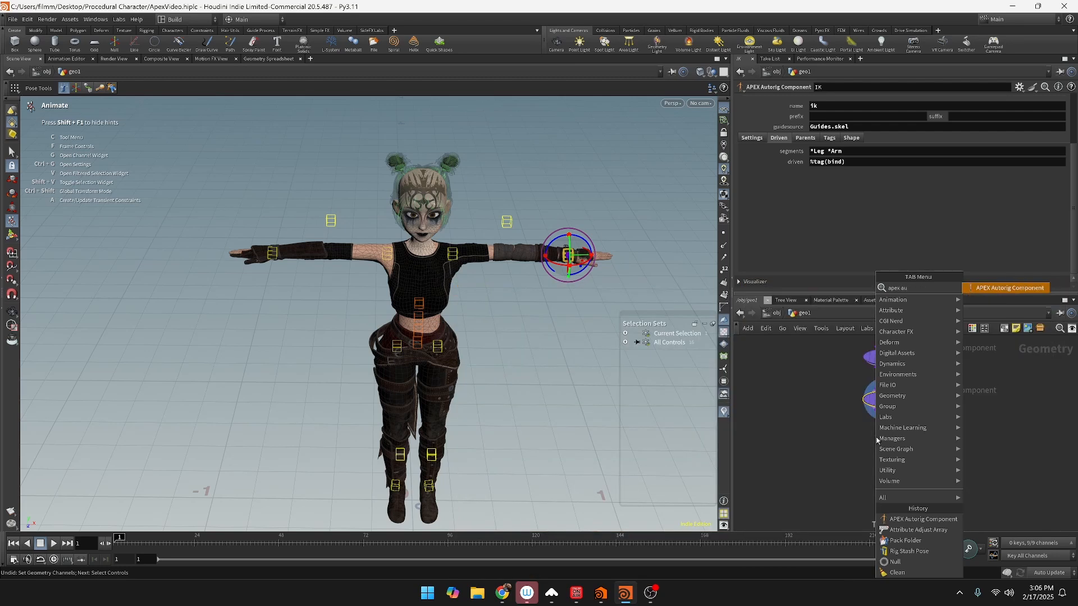
key("Return")
key("Return")
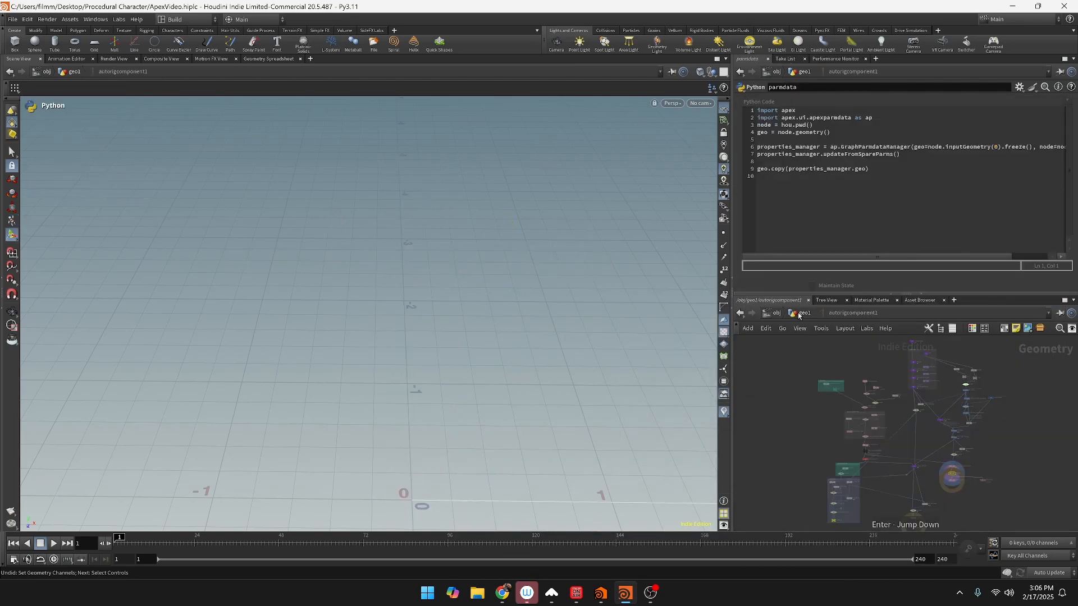
key("u")
left_click(876, 443)
left_click(895, 444)
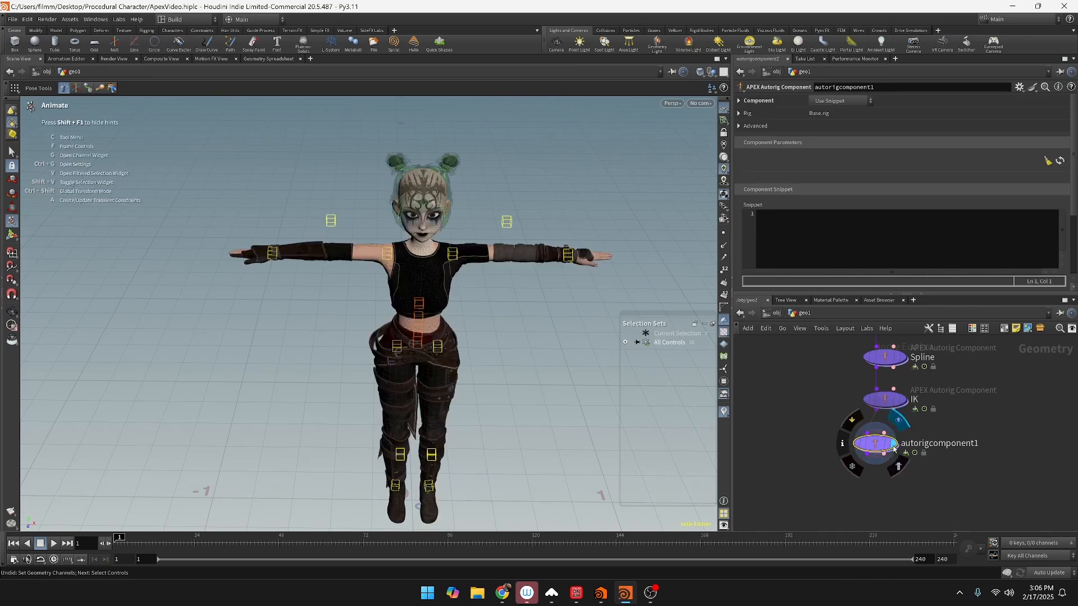
Step: Set the new autorig component's type to ikfkblend
left_click(835, 102)
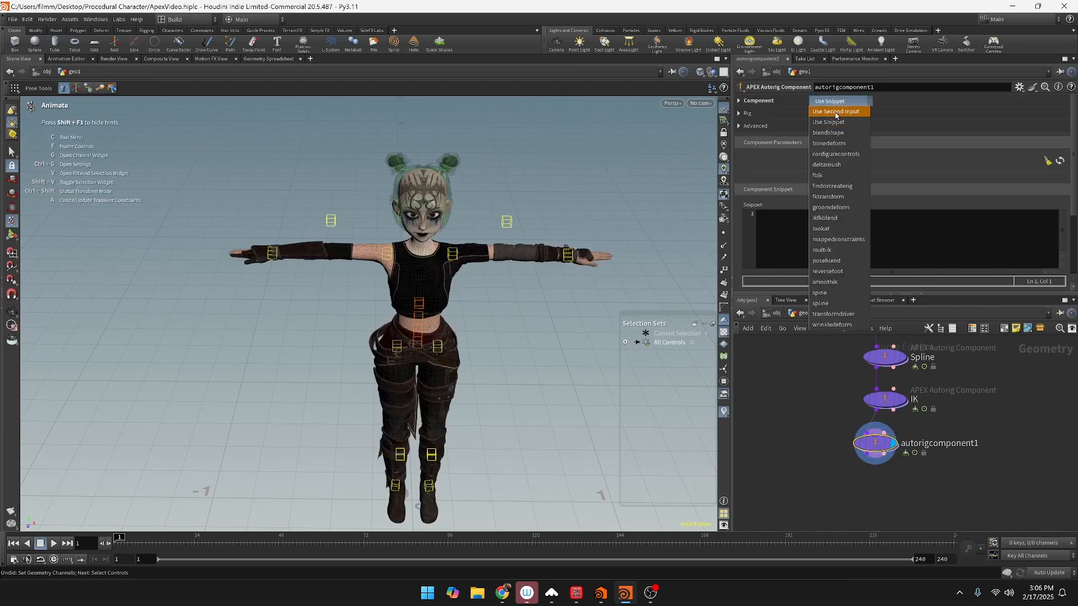
left_click(828, 218)
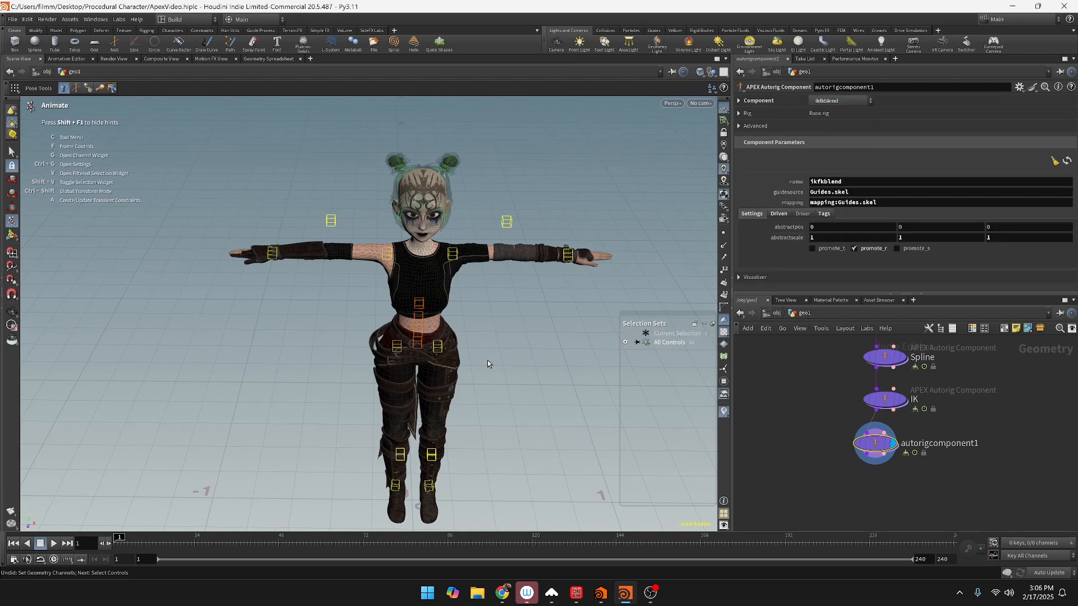
key("space")
middle_click_drag(488, 335, 503, 265)
left_click_drag(503, 265, 461, 303)
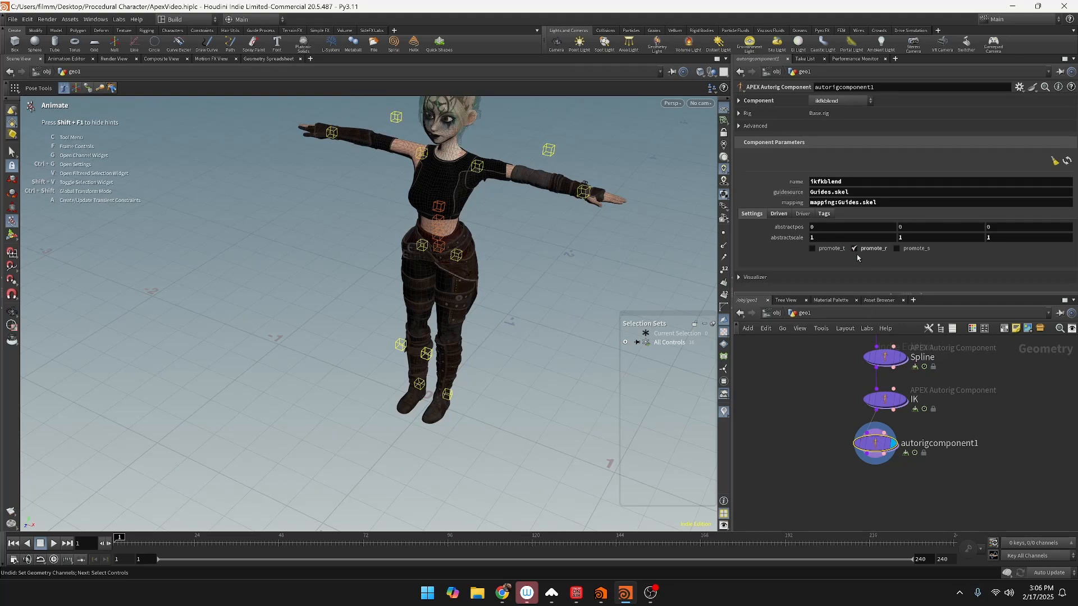
Step: Change the driven segments of the ikfkblend component to *Arm *Leg, matching the capitalised limb tags
left_click(781, 214)
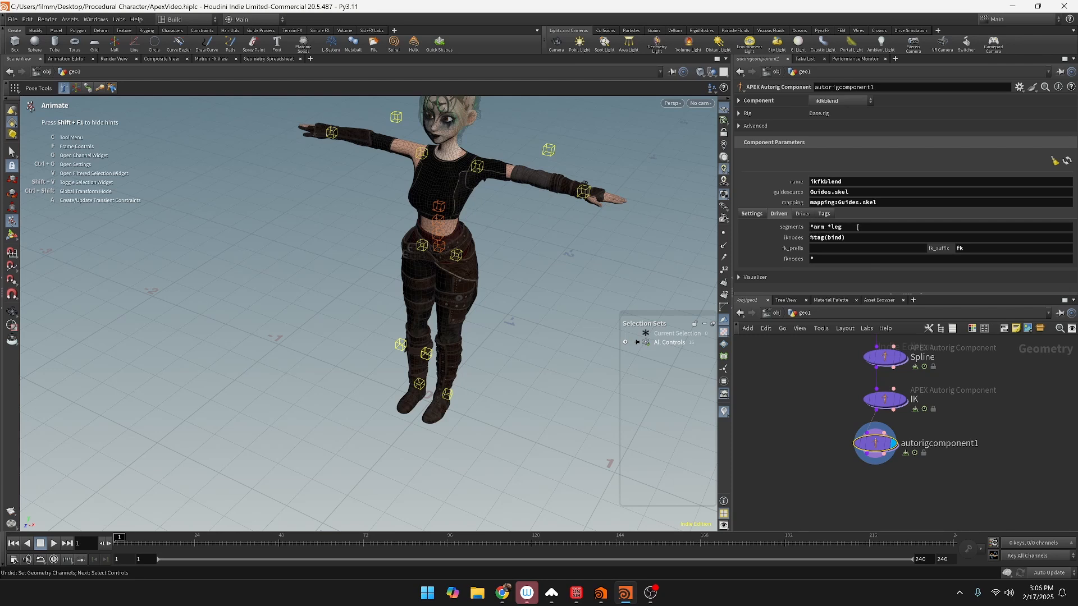
left_click(813, 227)
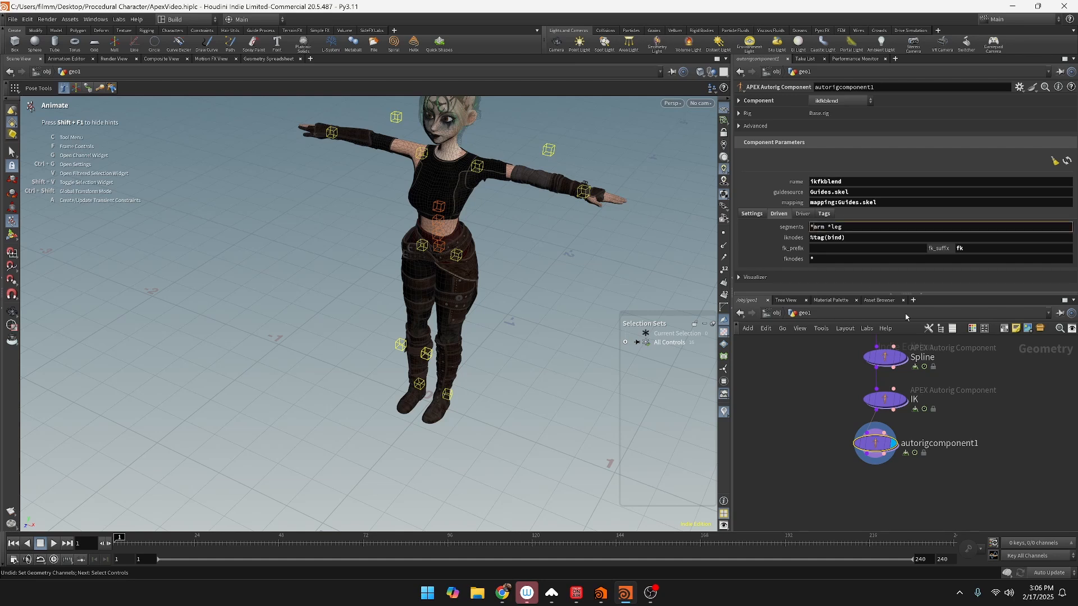
key("Delete")
type("A")
key("Delete")
type("L")
key("Return")
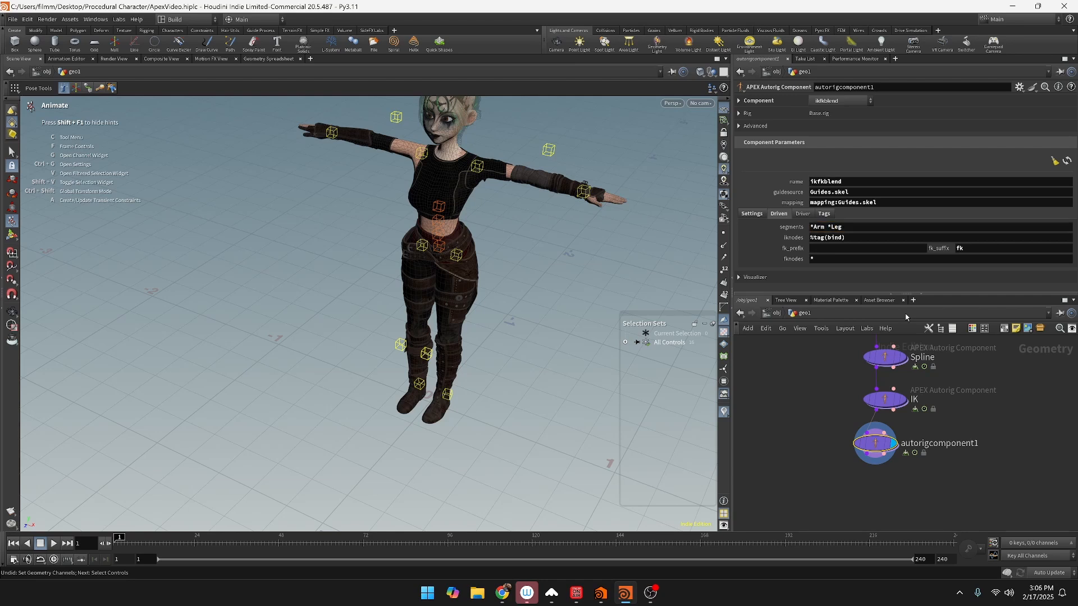
Step: Try sliding the left arm's IK/FK blend control near the elbow and selecting the wrist target, undoing the selection change
left_click_drag(539, 185, 530, 224, "alt")
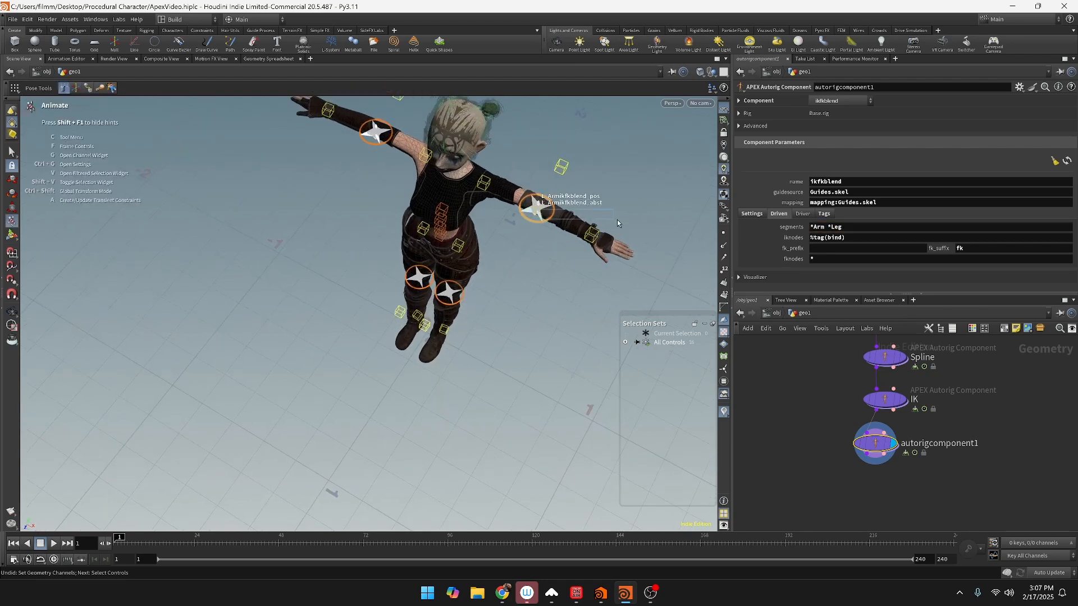
left_click(536, 218)
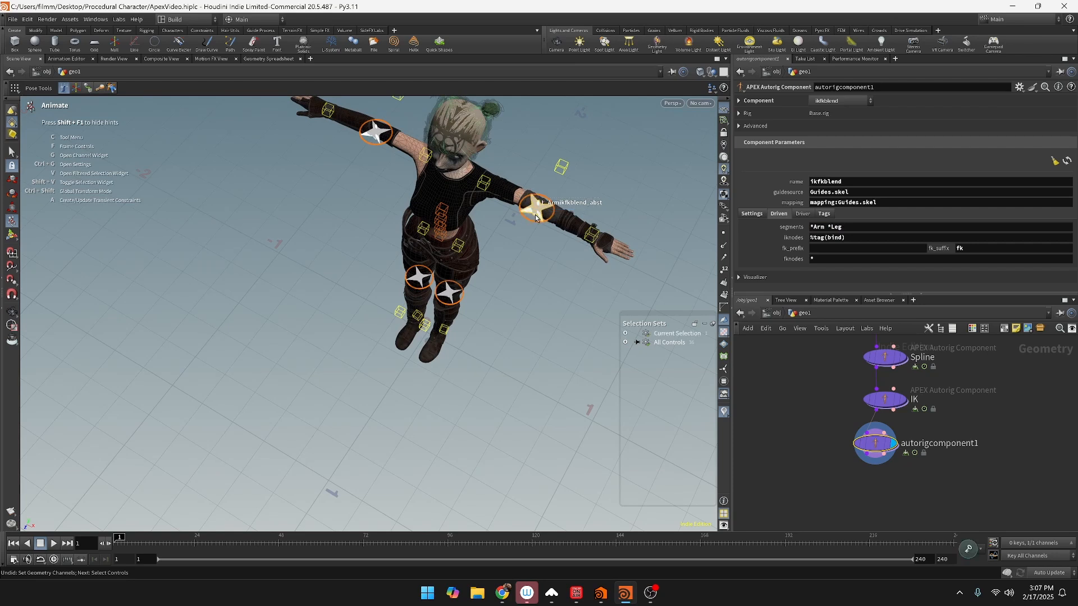
scroll(560, 183, "up", 8)
left_click_drag(560, 183, 723, 332)
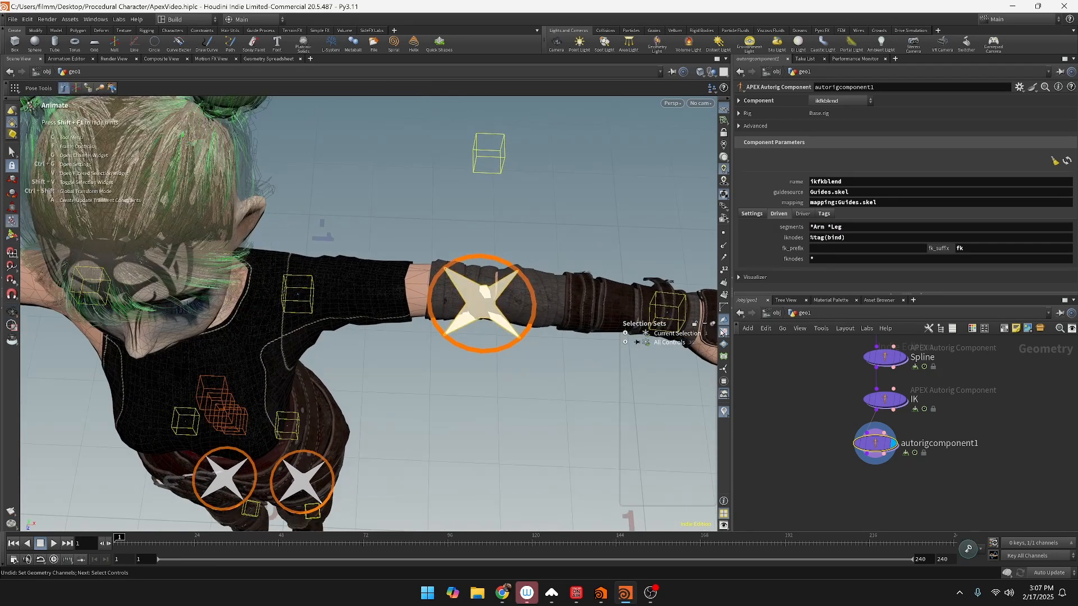
left_click(823, 213)
left_click(804, 213)
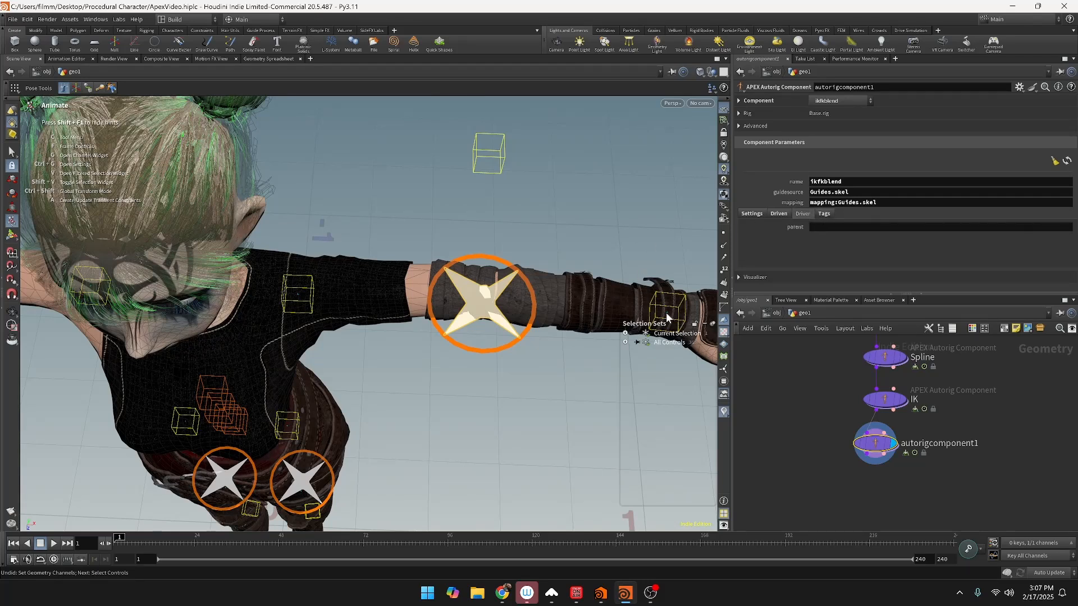
left_click_drag(481, 301, 831, 167)
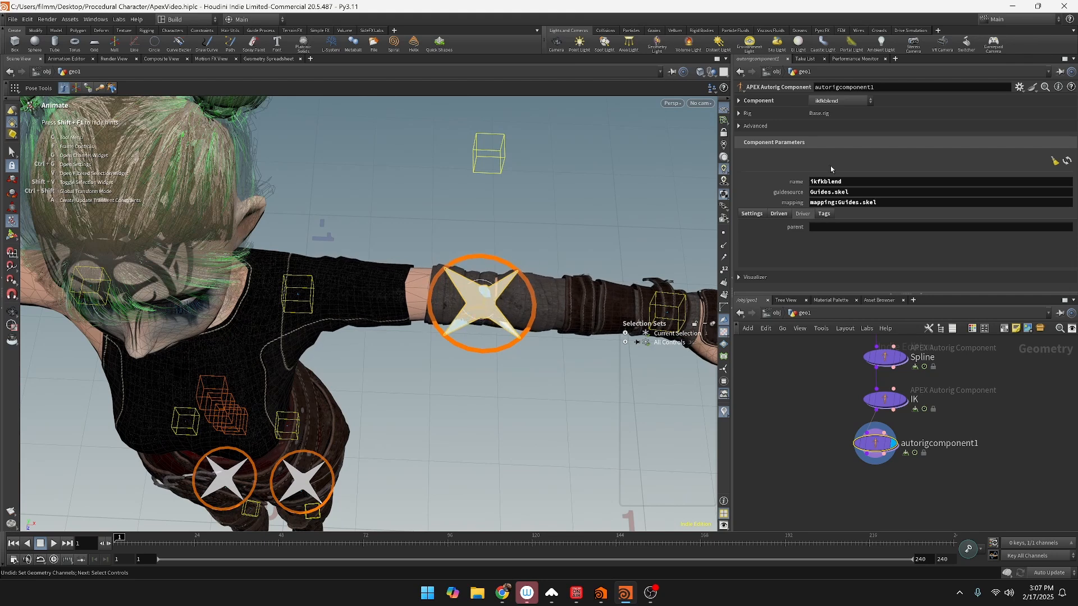
mouse_move(671, 130)
left_mouse_down()
mouse_move(128, 307)
mouse_move(447, 380)
left_mouse_up()
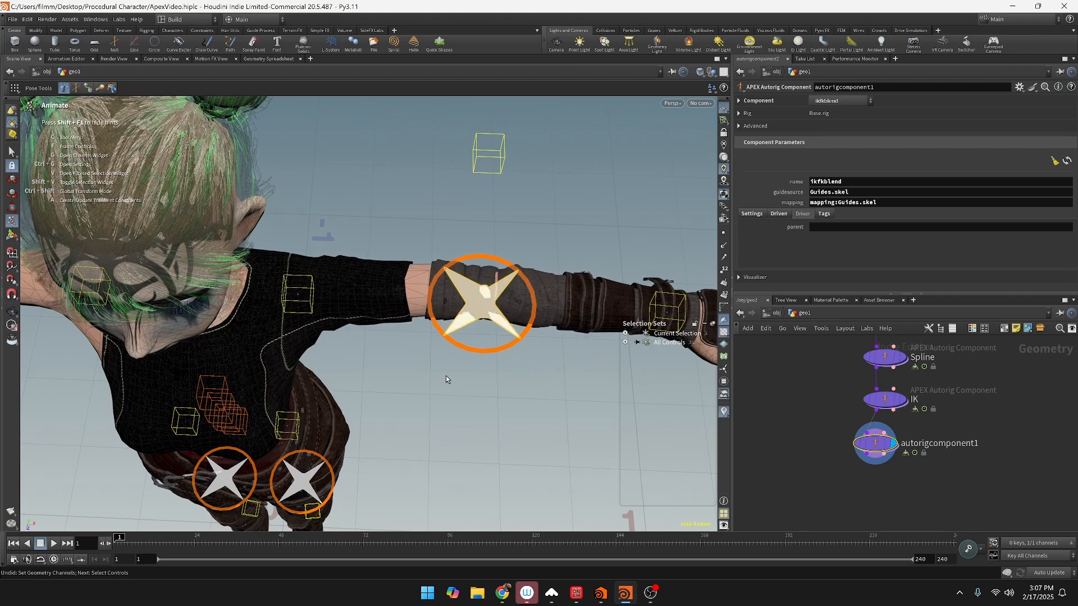
left_click(668, 322, "shift")
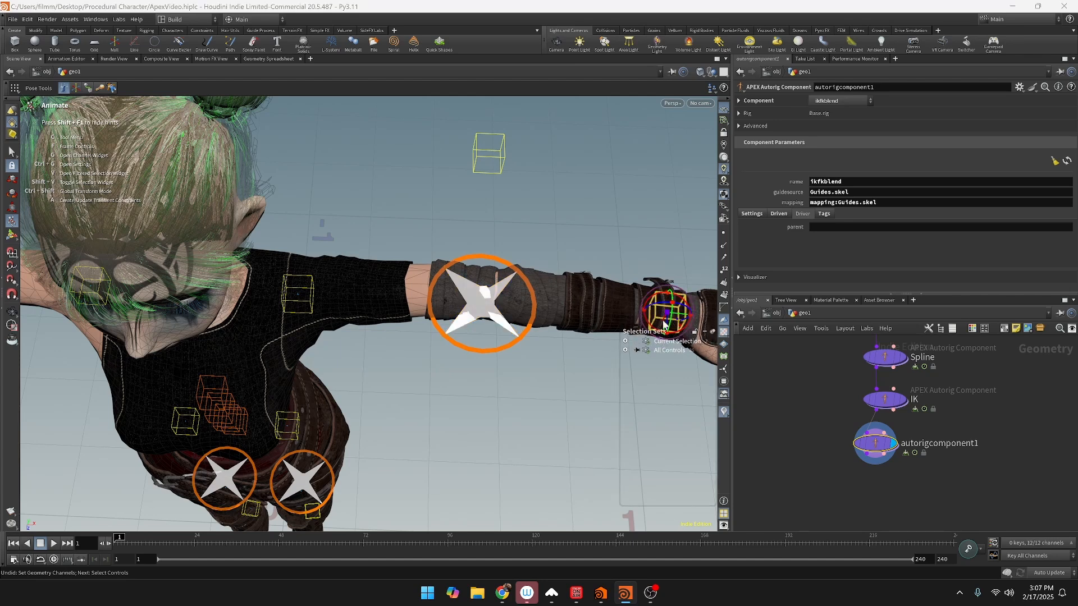
key("ctrl+z")
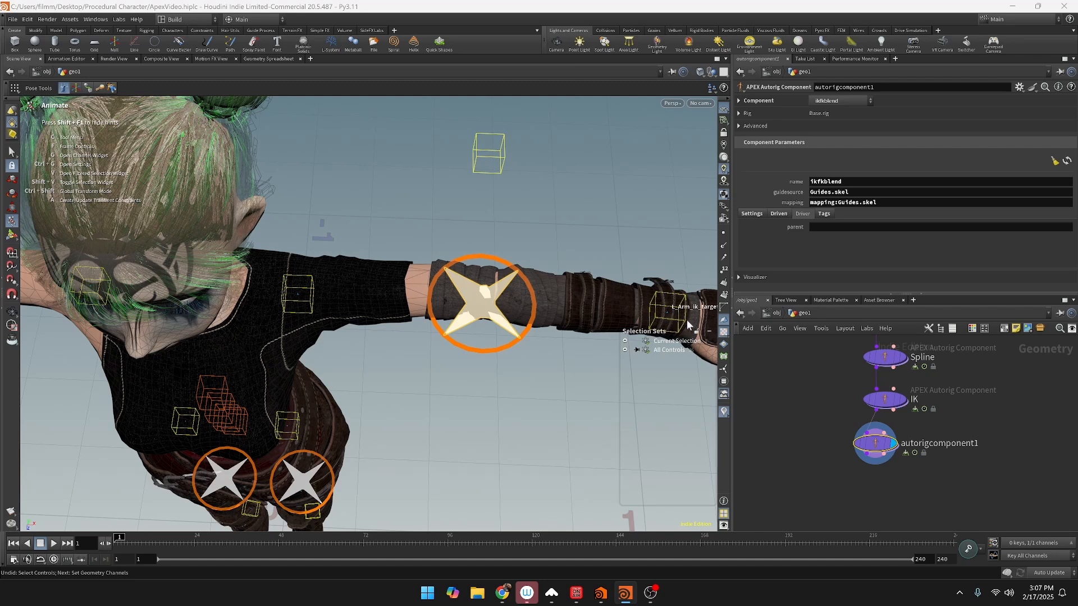
Step: Try moving the left wrist's IK target and sliding the left arm's IK/FK blend control to compare both modes
middle_click_drag(552, 374, 462, 284, "alt")
scroll(461, 286, "down", 4)
left_click_drag(458, 287, 483, 222, "alt")
left_click(507, 184)
left_click_drag(506, 184, 465, 197)
left_click(396, 198)
left_click_drag(395, 198, 905, 5)
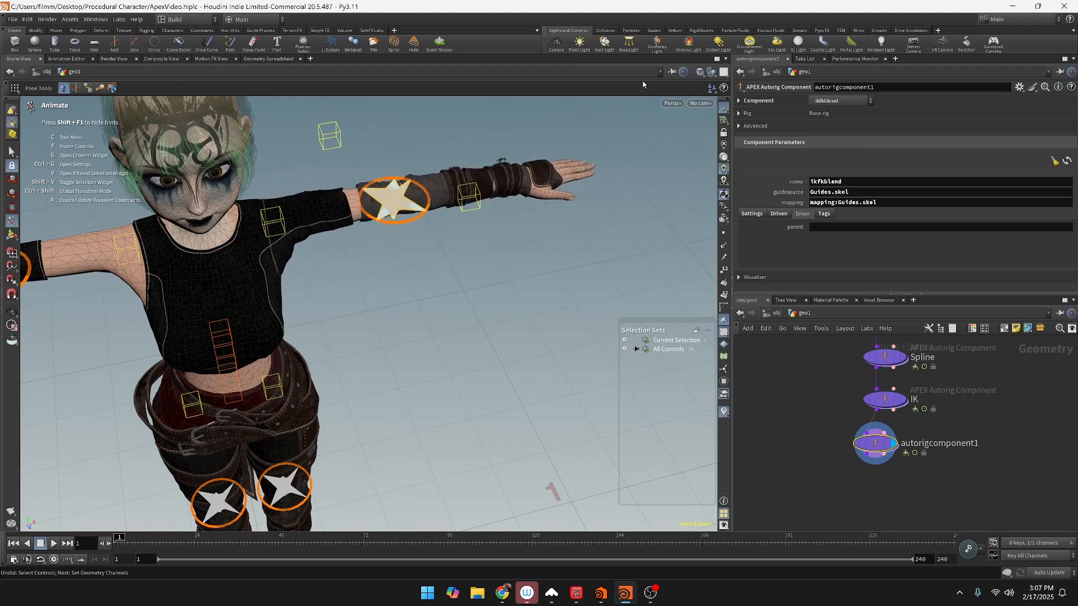
Step: Try rotating the left wrist's FK control and undo the rotation
left_click(511, 180)
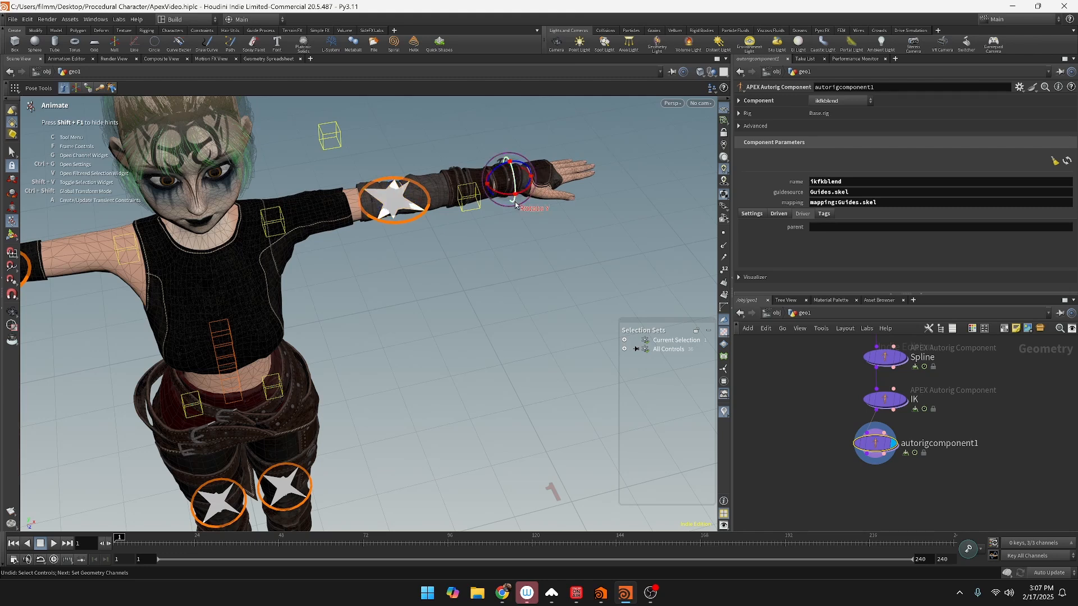
left_click_drag(524, 193, 567, 191)
key("ctrl+z")
key("ctrl+z")
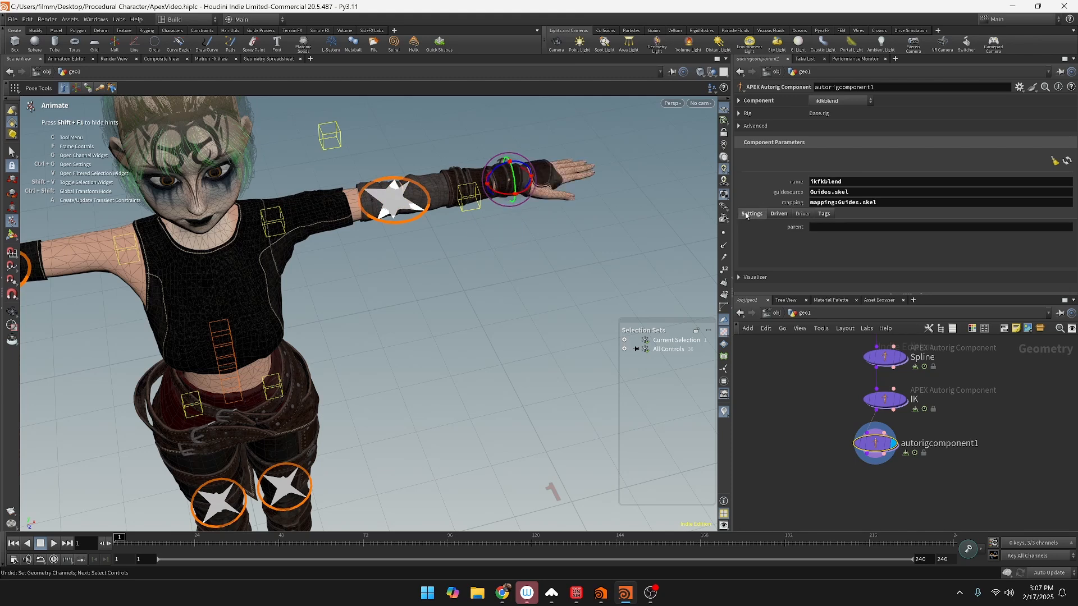
Step: Try 100 as the first abstractscale value of the ikfkblend component, restoring it to 1
left_click(780, 216)
left_click(830, 238)
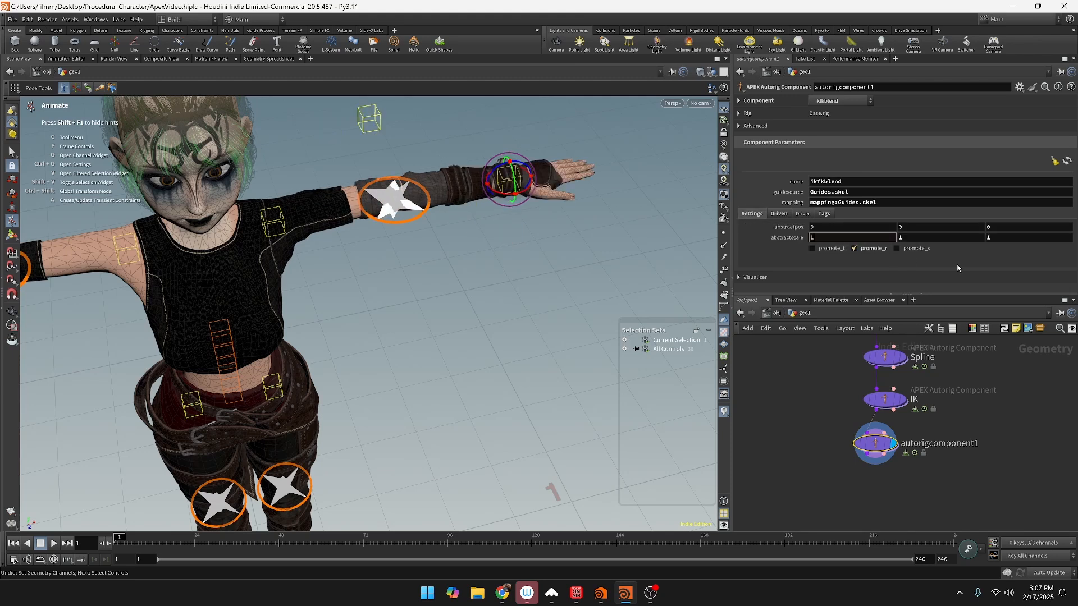
type("00")
key("Tab")
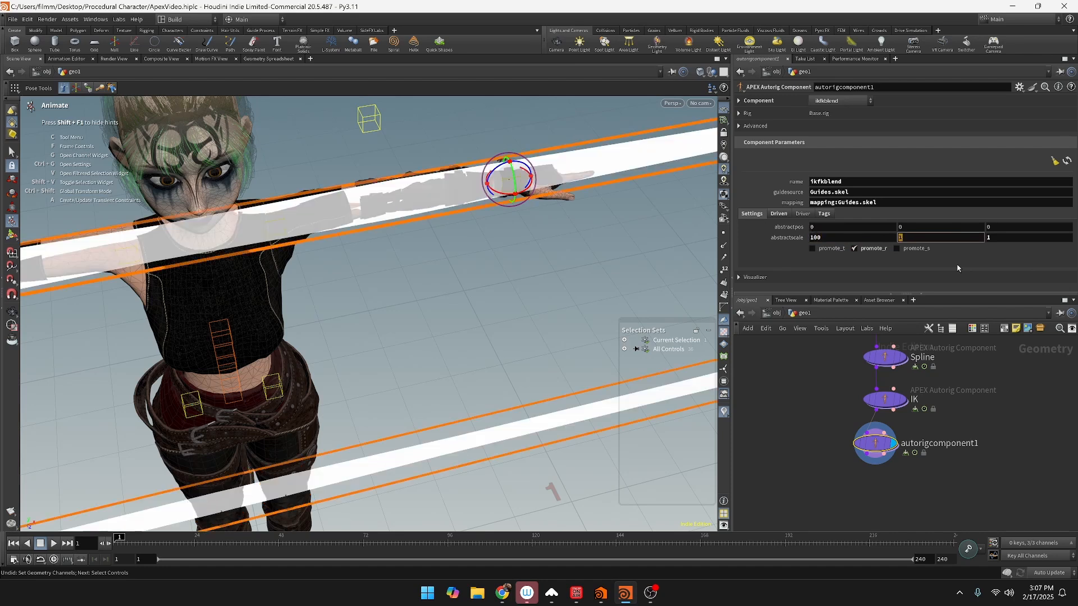
key("shift+Tab")
type("1")
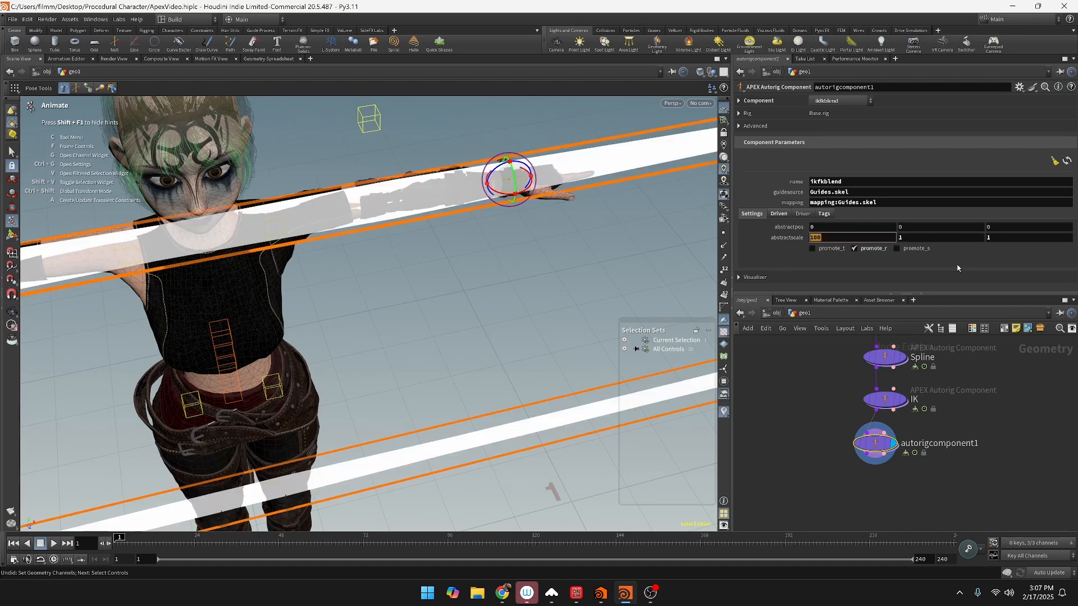
key("Return")
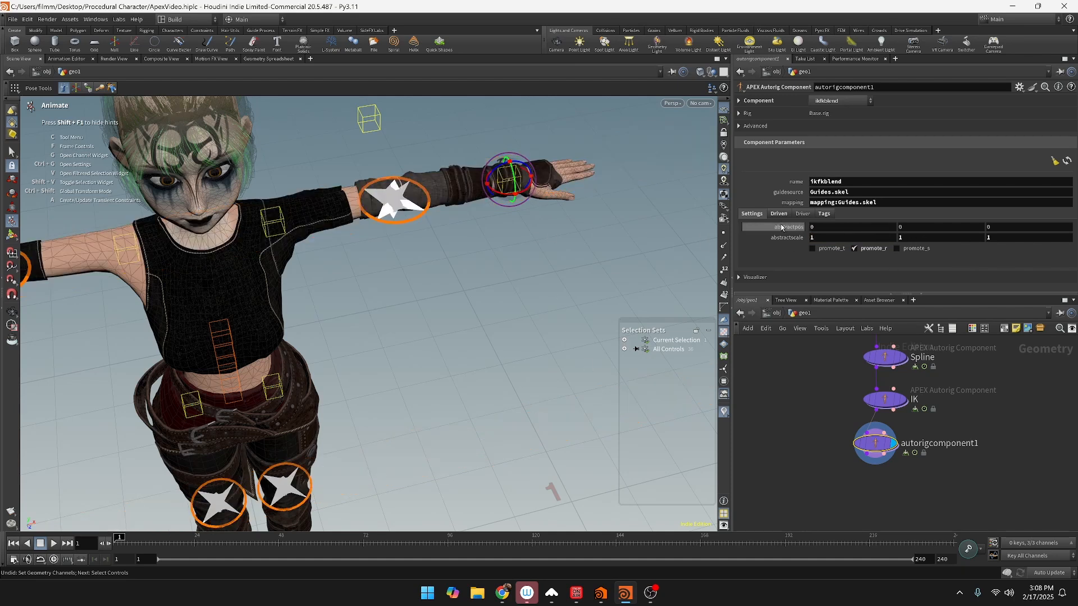
Step: Set all three abstractscale values of the ikfkblend component to .3 to shrink the blend controls
left_click_drag(402, 205, 313, 304, "alt")
right_click_drag(313, 304, 329, 315, "alt")
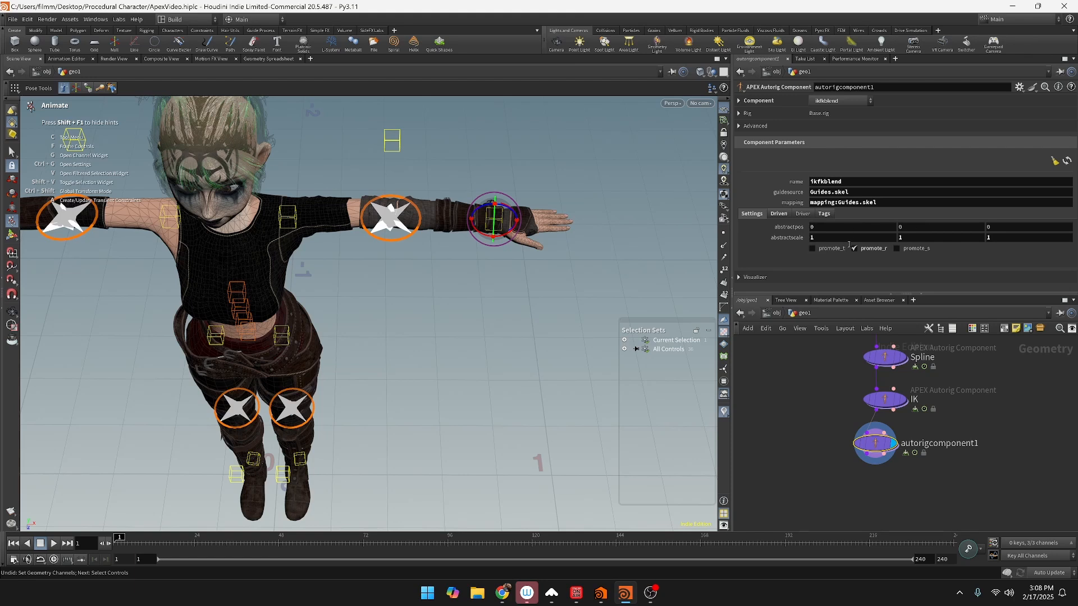
left_click(833, 238)
type(".3")
key("Tab")
type(".3")
key("Tab")
type(".3")
key("Tab")
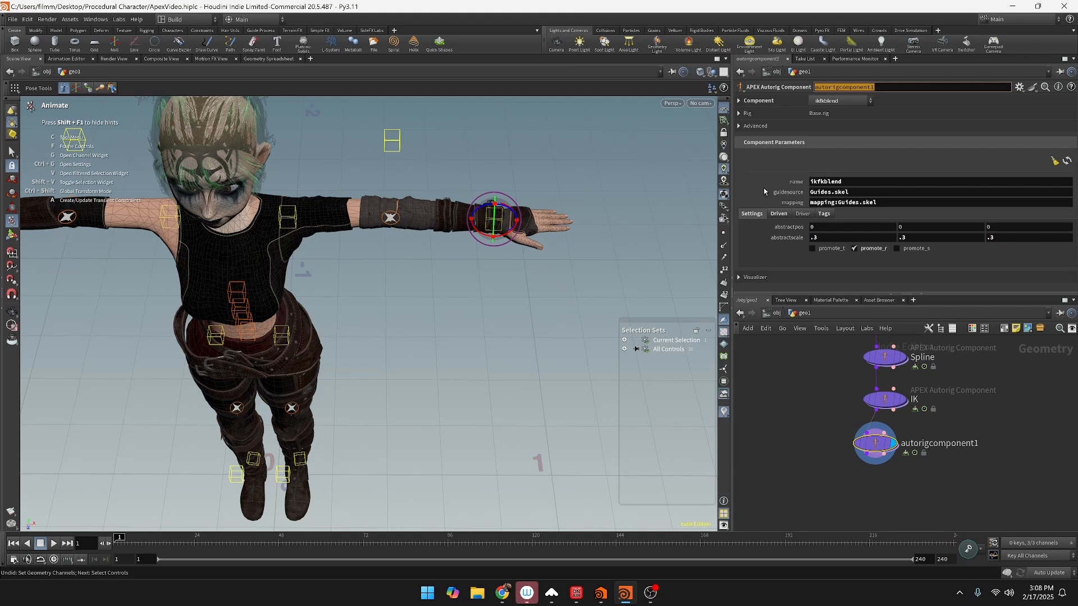
Step: Try offsetting the blend controls with the first abstractpos value, including -0.3, undoing each change
left_click(842, 230)
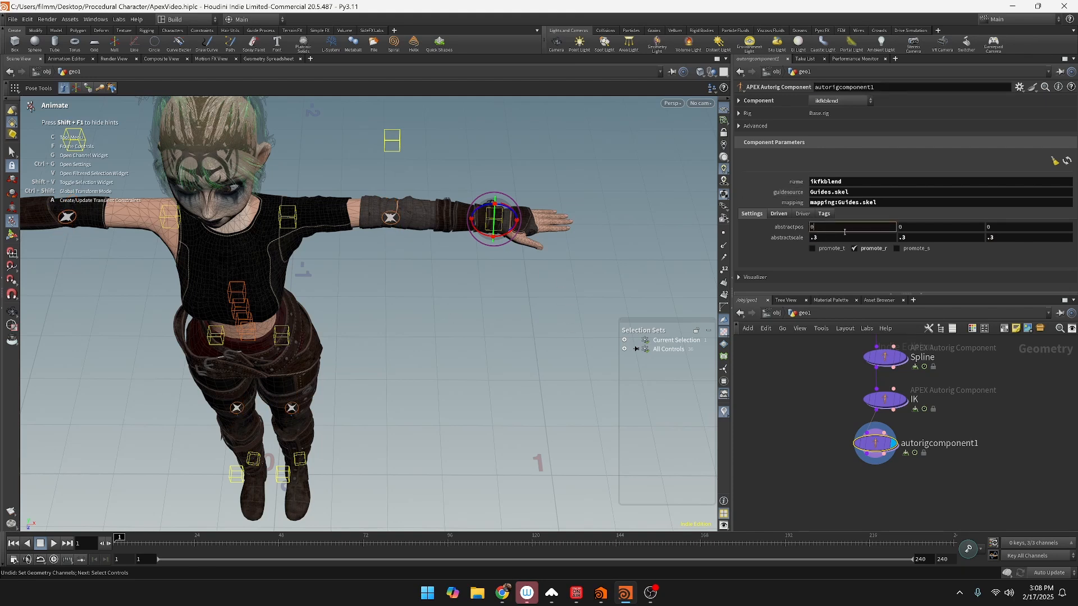
middle_click_drag(844, 228, 823, 240)
key("ctrl+z")
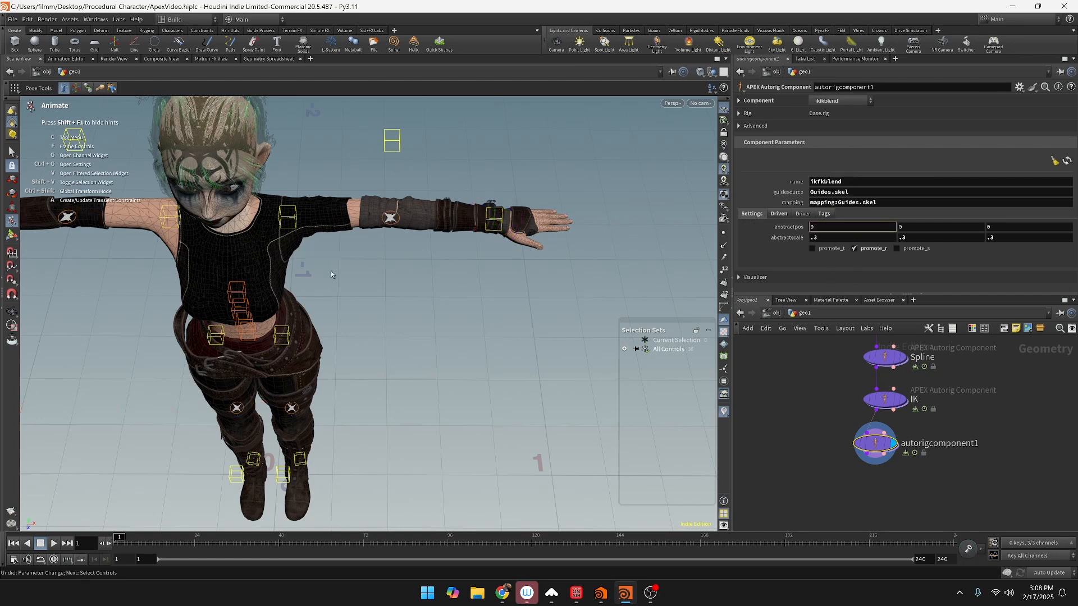
middle_click_drag(400, 307, 514, 273, "alt")
left_click_drag(515, 273, 529, 229)
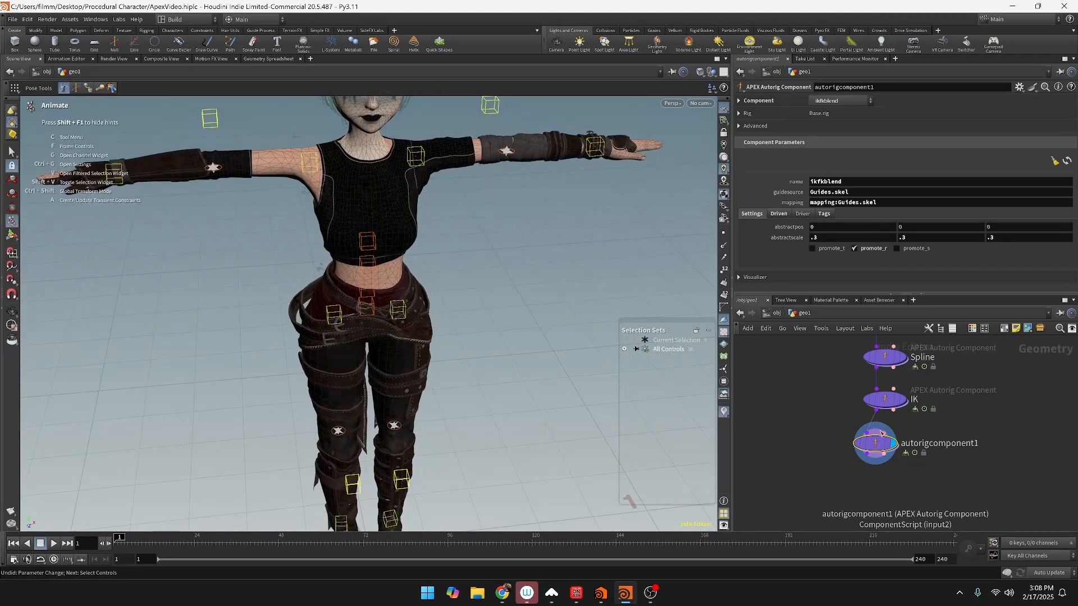
left_click_drag(481, 207, 457, 279, "alt")
left_click_drag(532, 200, 485, 245, "alt")
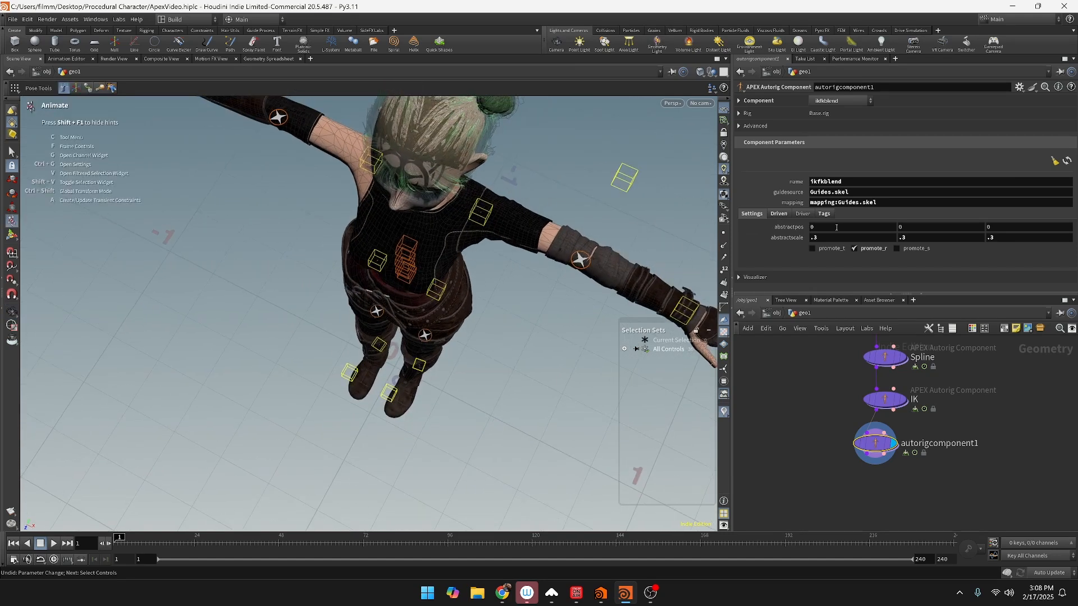
middle_click_drag(831, 230, 789, 228)
key("ctrl+z")
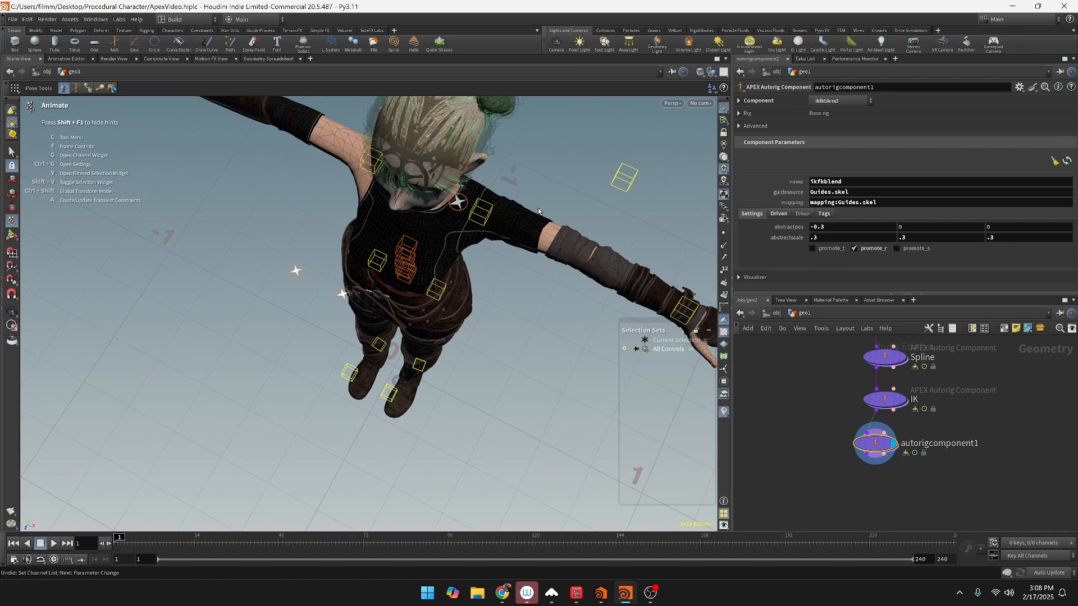
key("ctrl+z")
Step: Expand the All Controls selection set in the viewport's Selection Sets list
left_click_drag(469, 235, 520, 208, "alt")
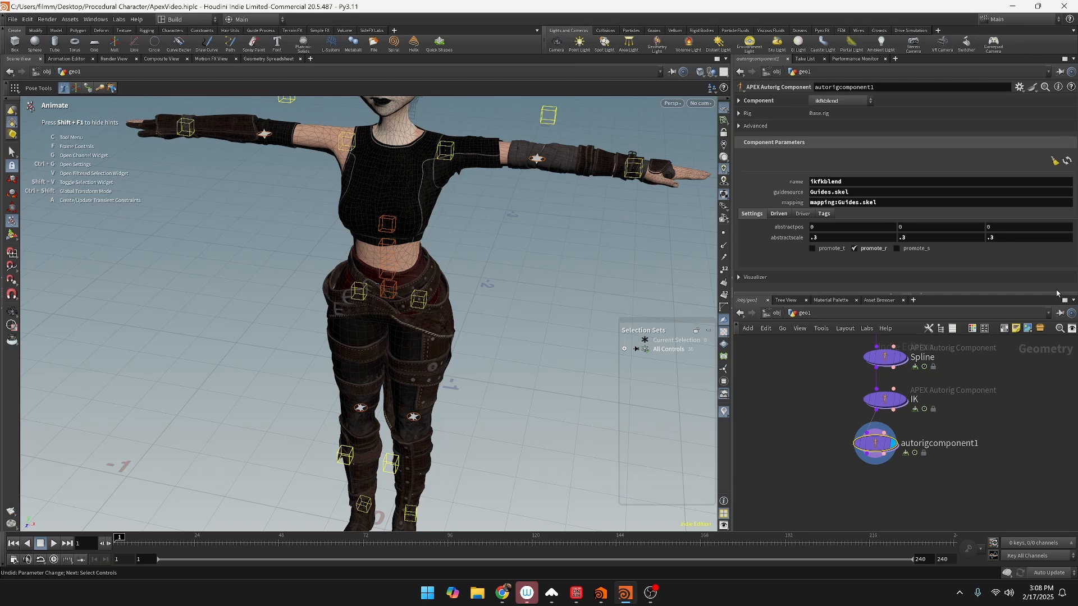
middle_click_drag(626, 275, 606, 331, "alt")
right_click_drag(605, 331, 547, 306, "alt")
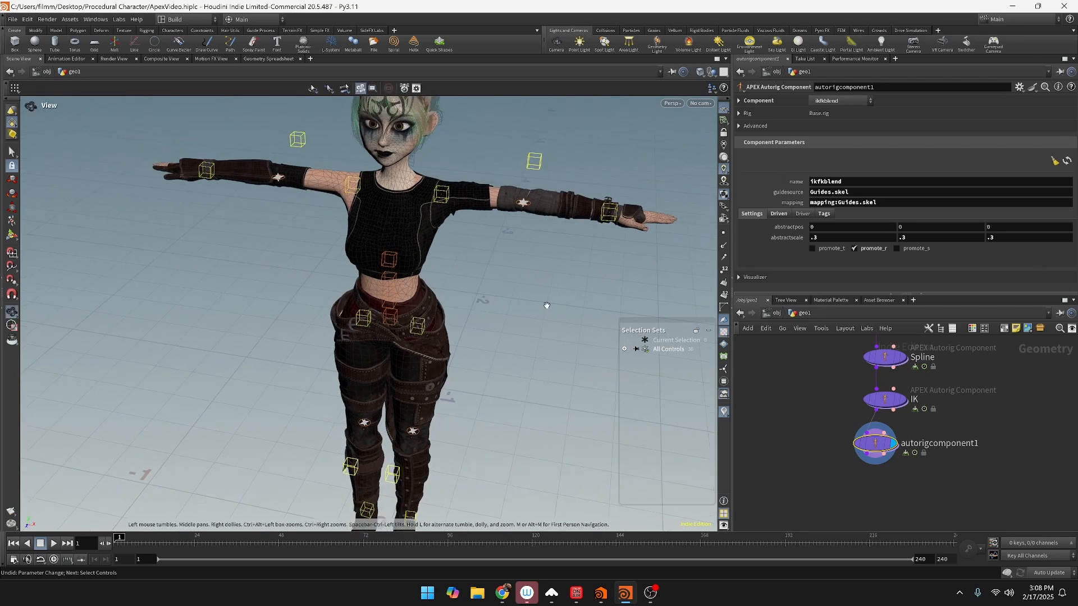
left_click_drag(547, 305, 562, 309)
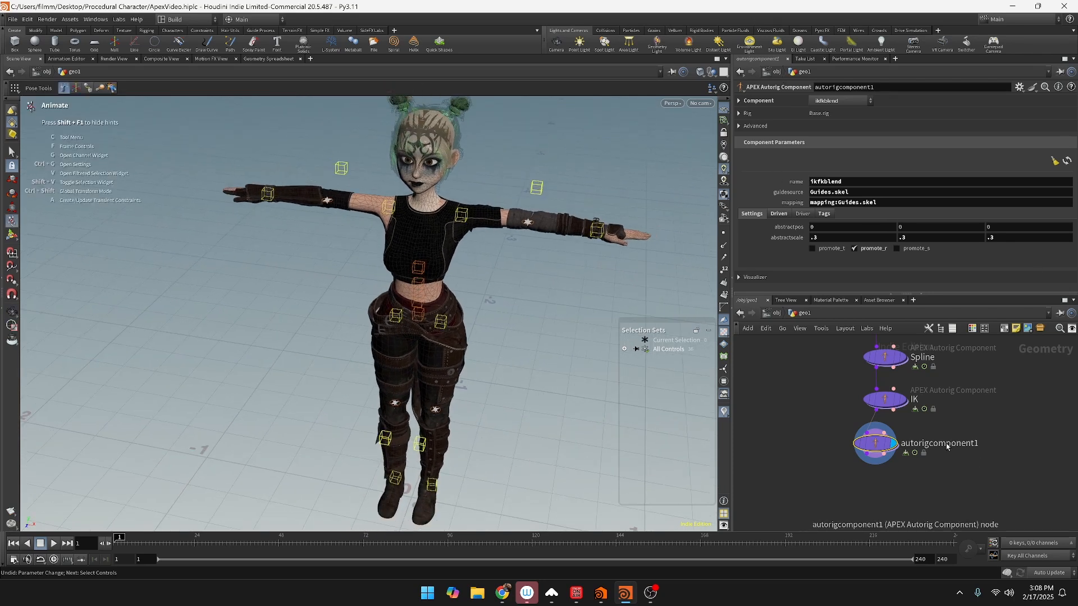
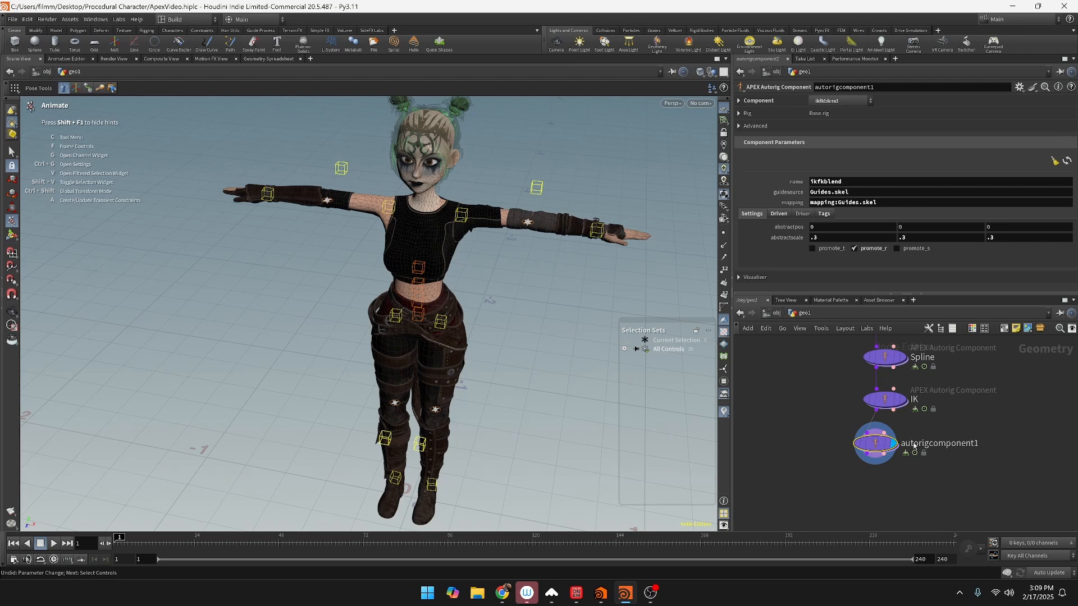
middle_click_drag(480, 286, 436, 255, "alt")
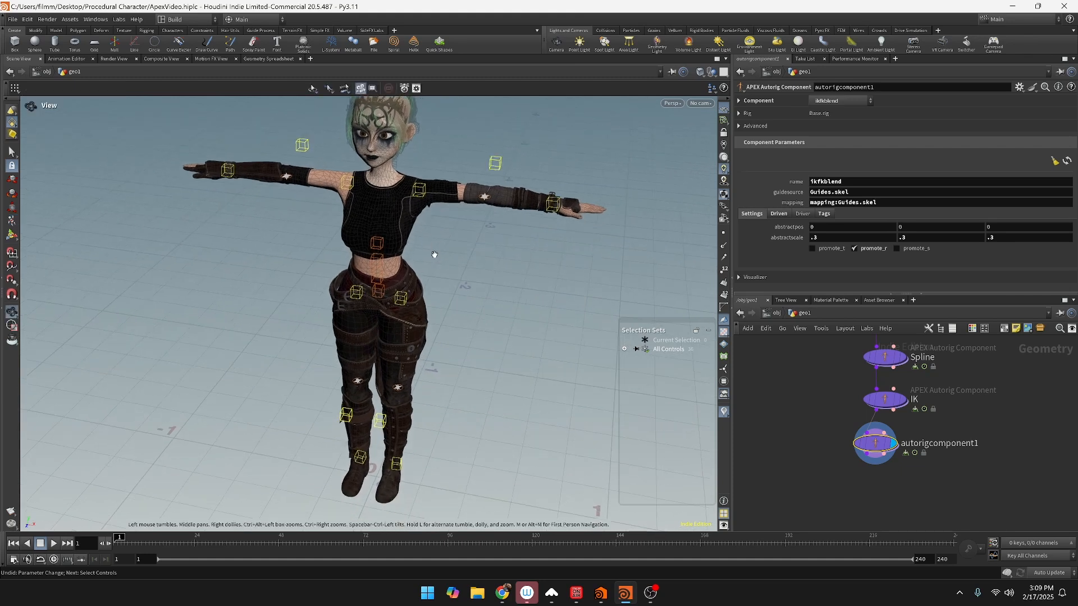
left_click_drag(436, 255, 491, 277, "alt")
key("Return")
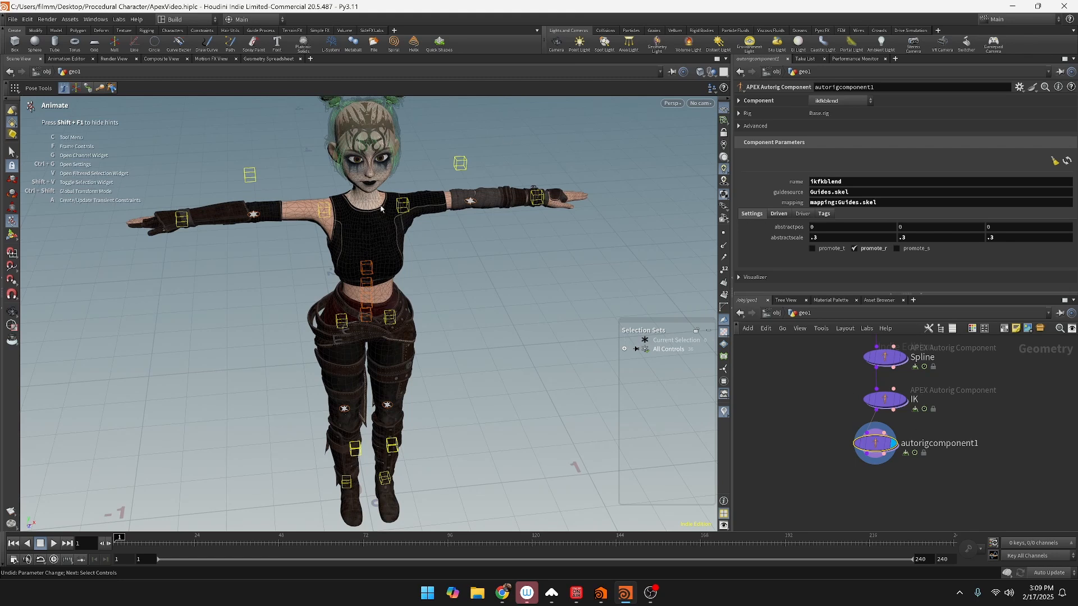
left_click(624, 349)
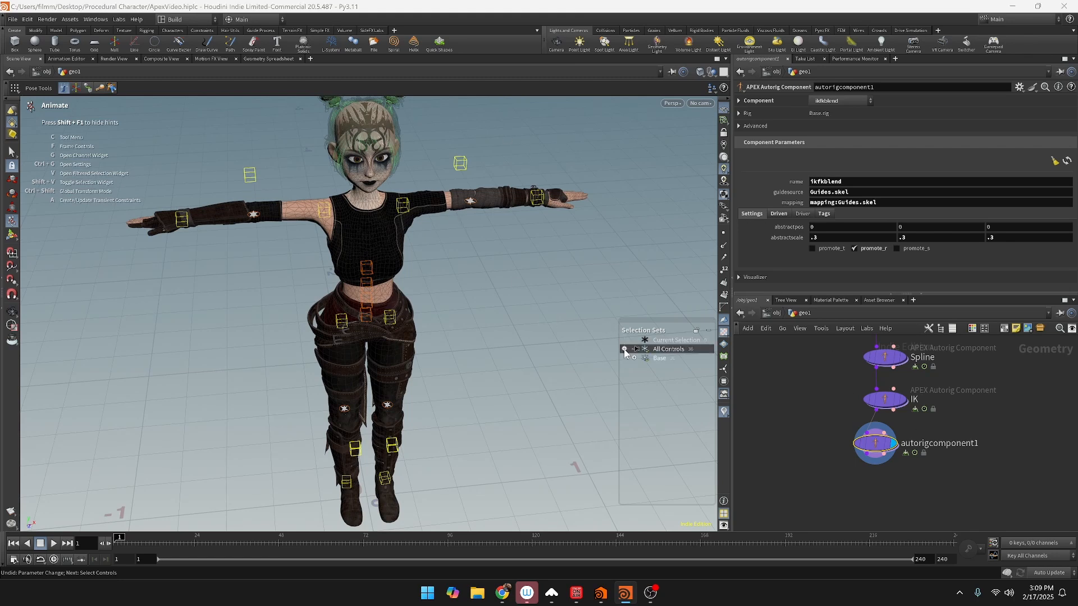
Step: Expand the Base selection set and widen the Selection Sets list to examine its FK and blend control names
left_click(635, 358)
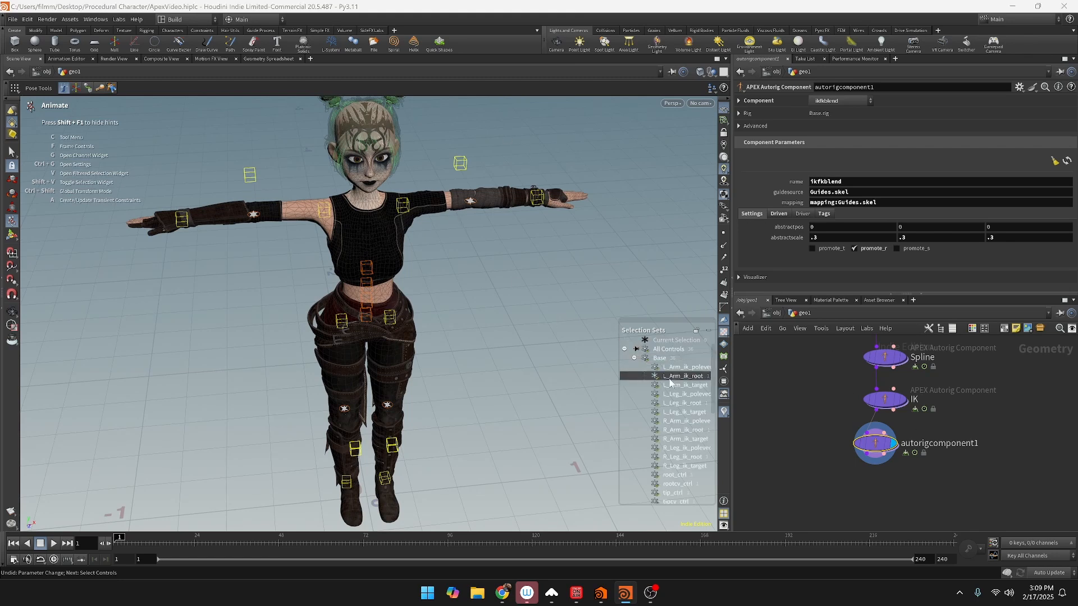
left_click_drag(618, 424, 494, 423)
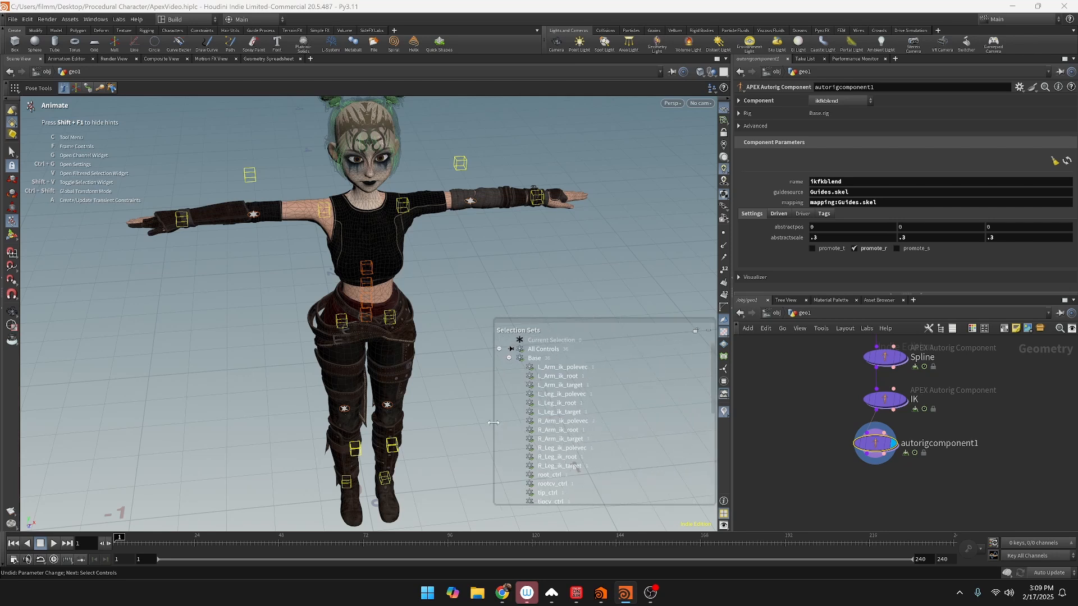
scroll(564, 444, "down", 6)
scroll(564, 446, "down", 1)
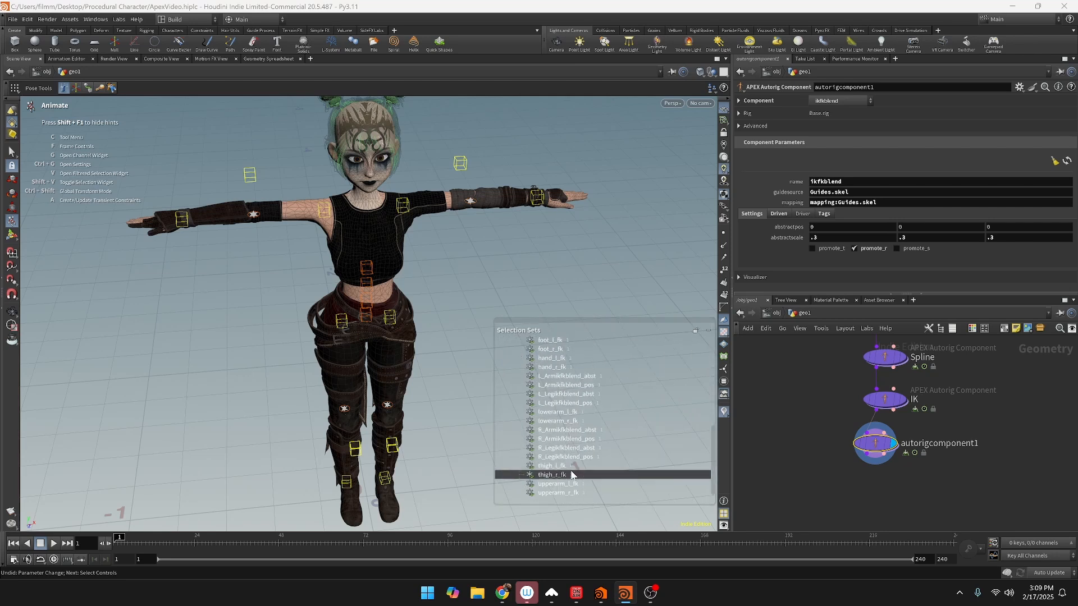
Step: Select the thigh_l_fk control from the Base set, try rotating it and undo the rotation
left_click(569, 466)
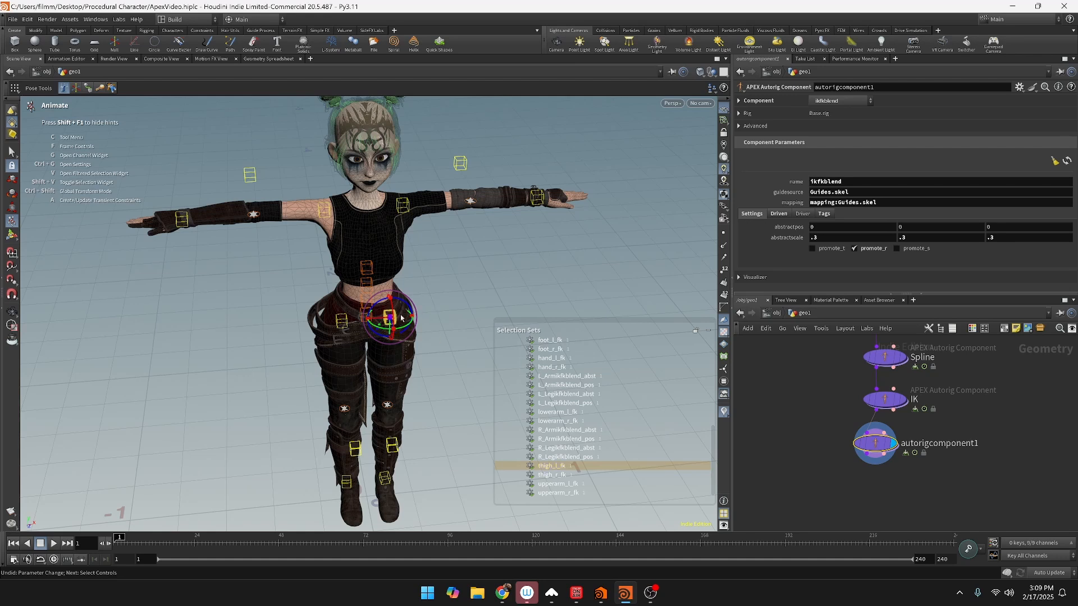
left_click(552, 466)
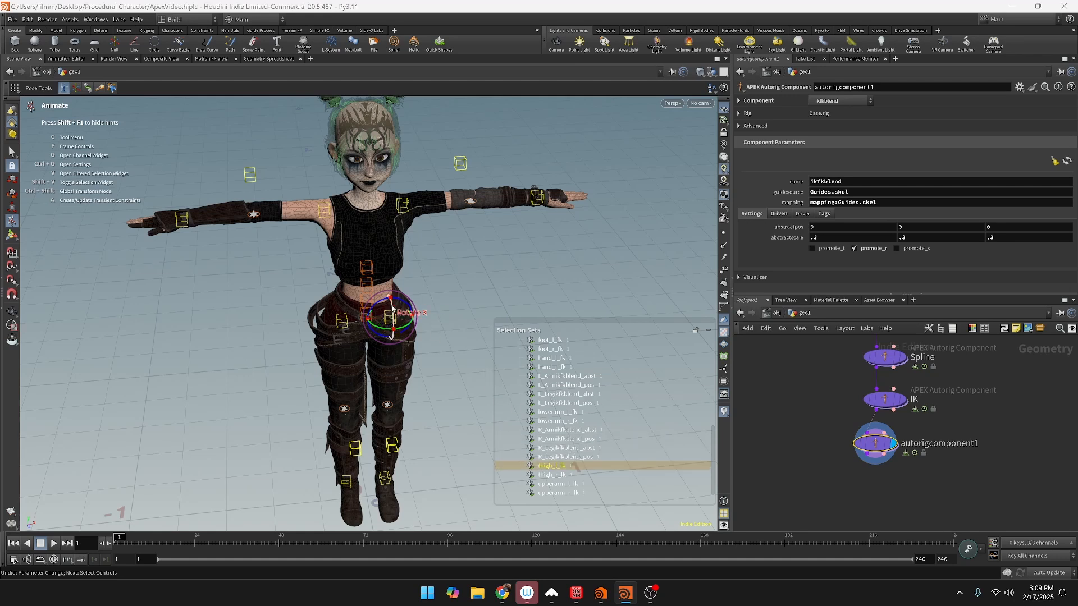
key("ctrl+z")
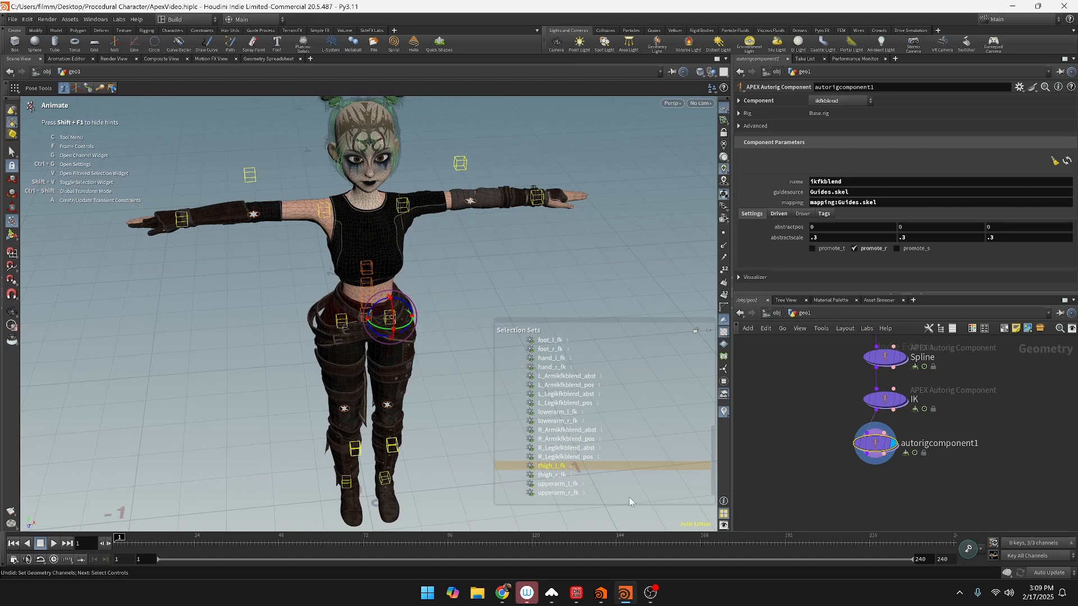
Step: Select the thigh_r_fk control from the Base set and the right leg's IK/FK blend control in the viewport
left_click(582, 476)
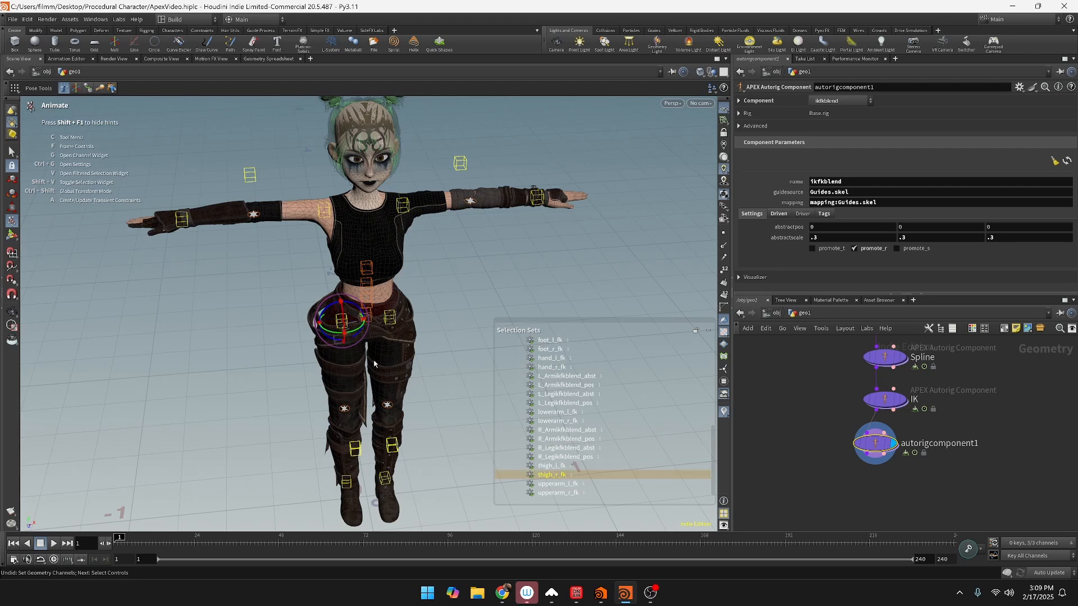
key("Escape")
scroll(375, 351, "up", 2)
scroll(375, 351, "up", 1)
middle_click_drag(373, 359, 438, 259, "alt")
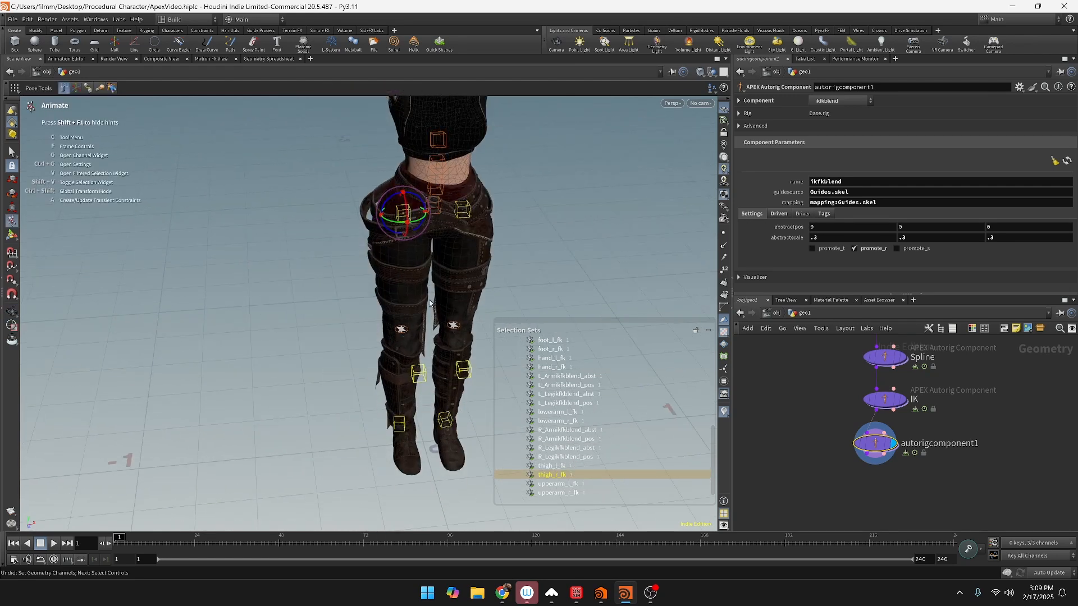
left_click(402, 331)
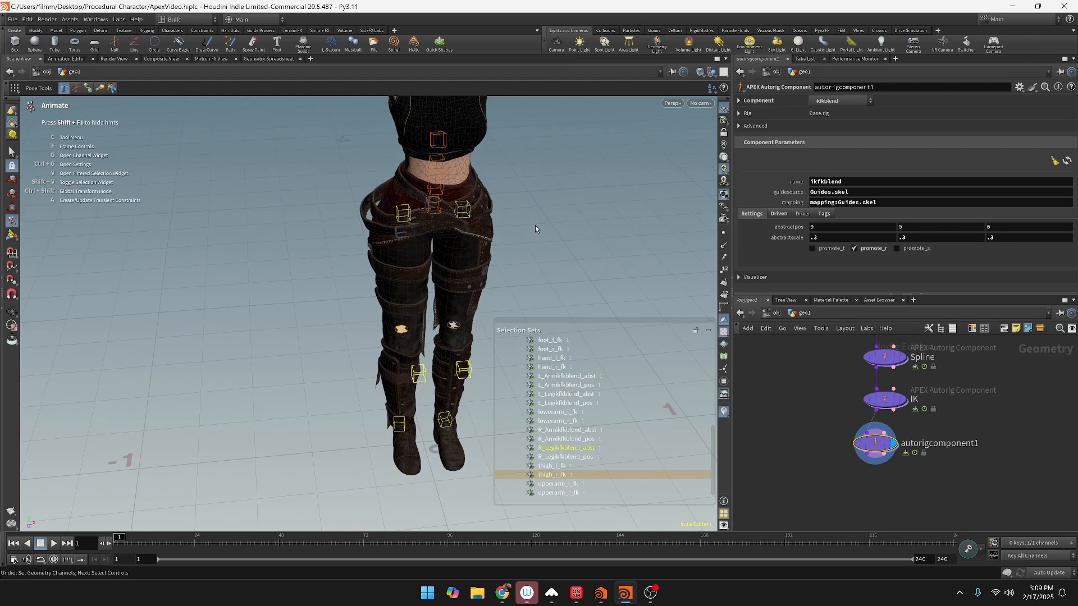
Step: Select thigh_l_fk and thigh_r_fk in turn, try rotating the right thigh control and undo the attempt
left_click(575, 464)
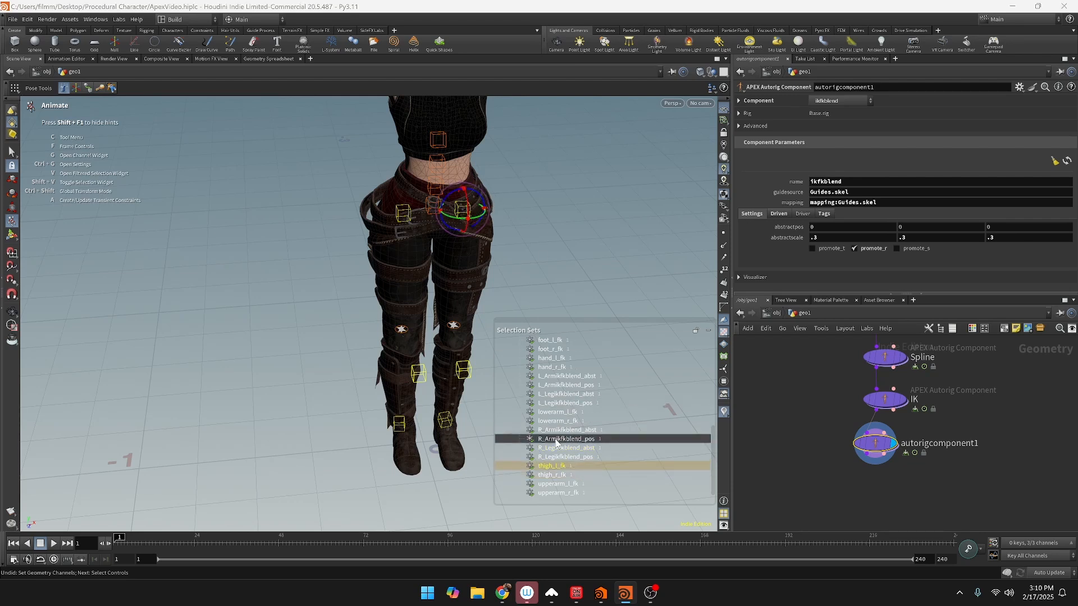
left_click(552, 476)
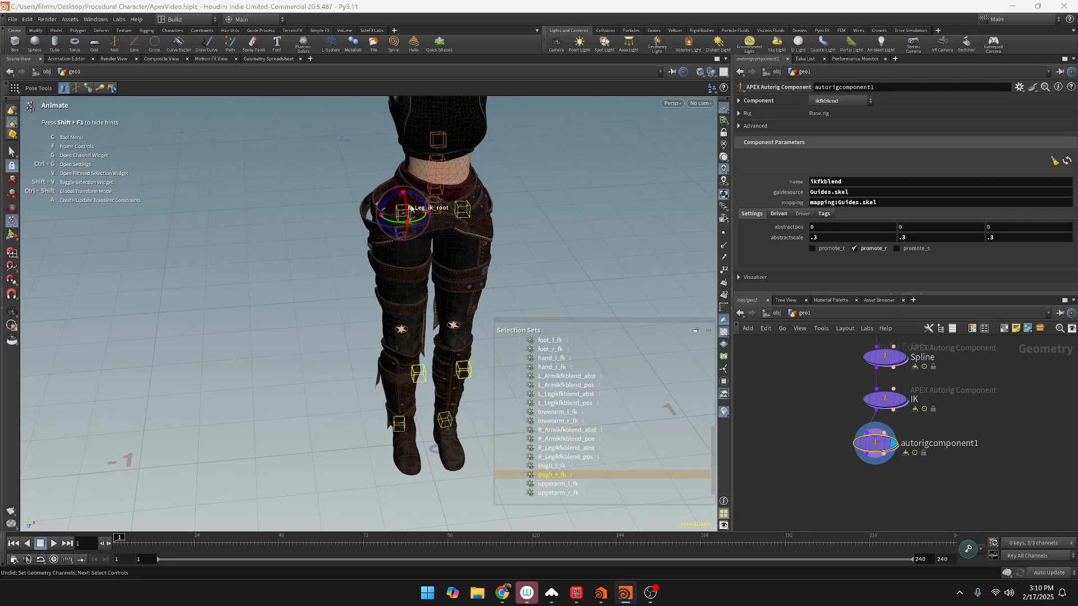
left_click_drag(408, 208, 427, 242)
key("ctrl+z")
key("ctrl+z")
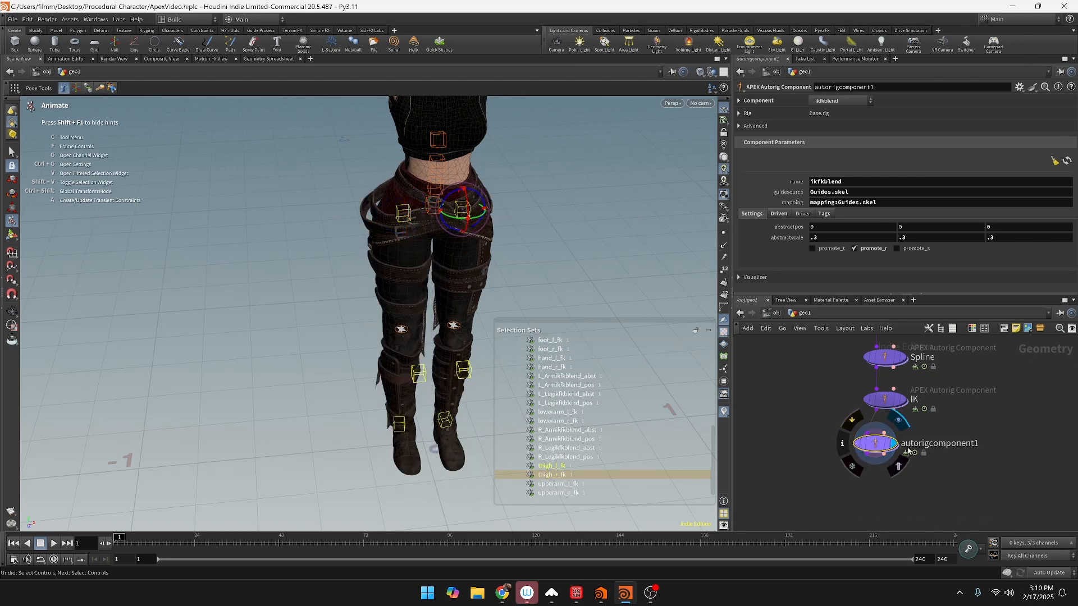
Step: Rename the ikfkblend component node to IK_FK_Blend
double_click(932, 443)
double_click(932, 444)
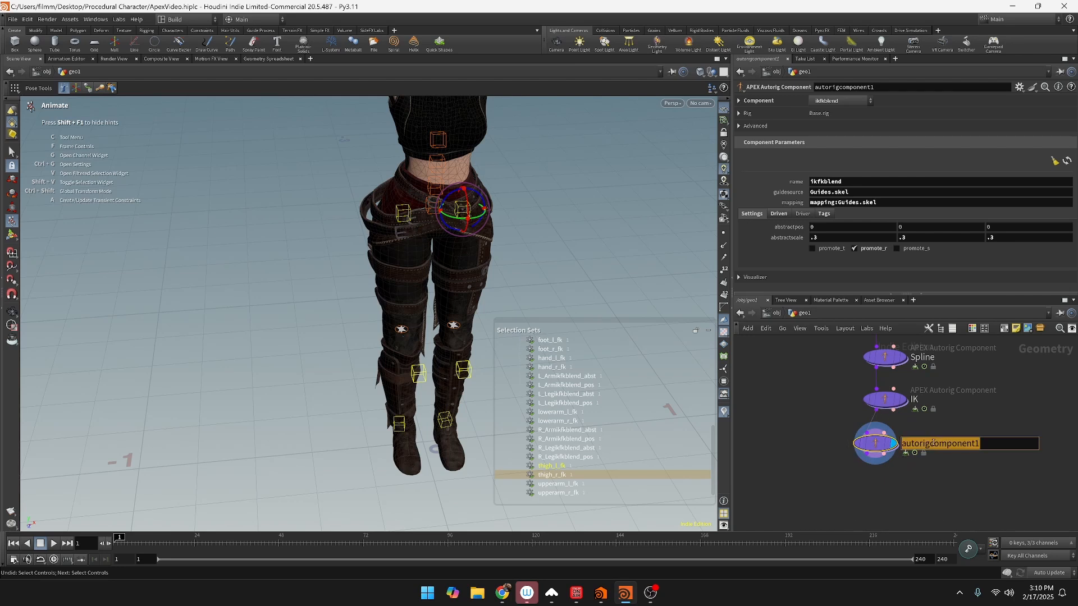
type("IK")
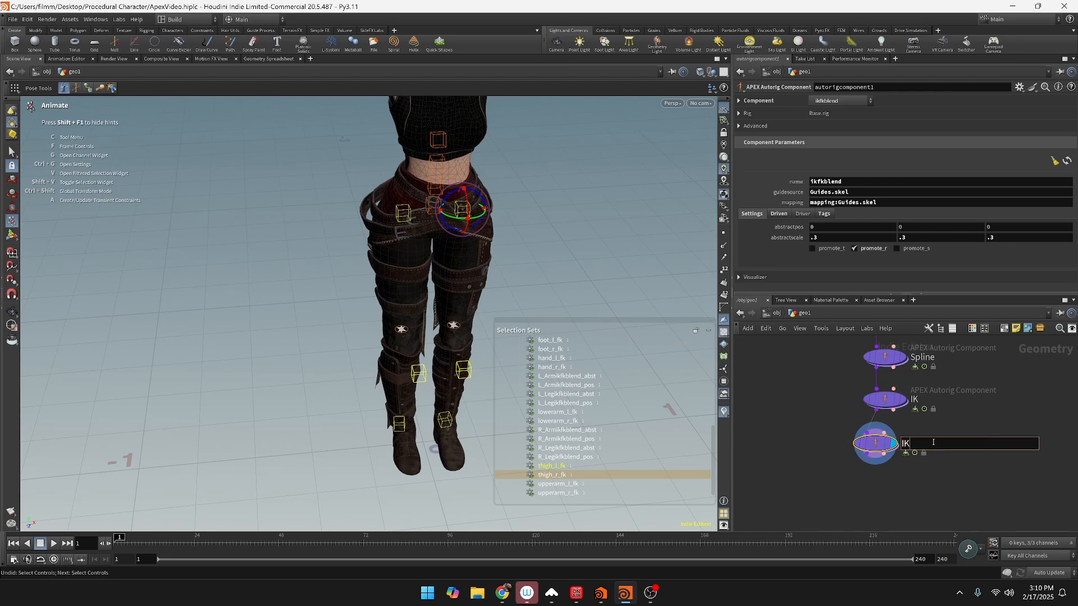
type("_FK_Blend")
key("Return")
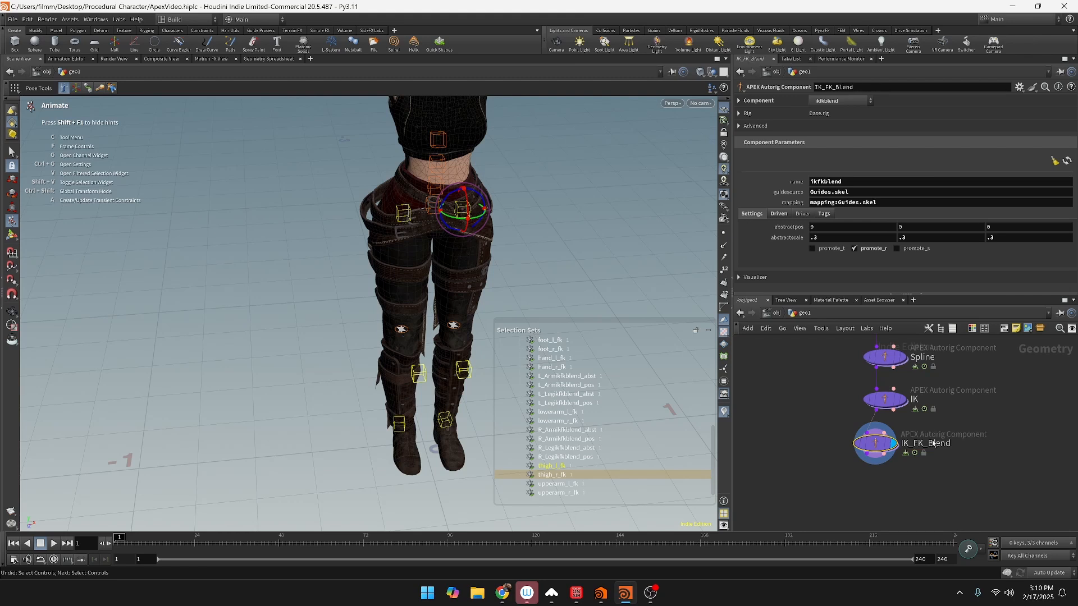
Step: Clear the control selection and view the whole character in the viewport
left_click_drag(629, 235, 571, 224, "alt")
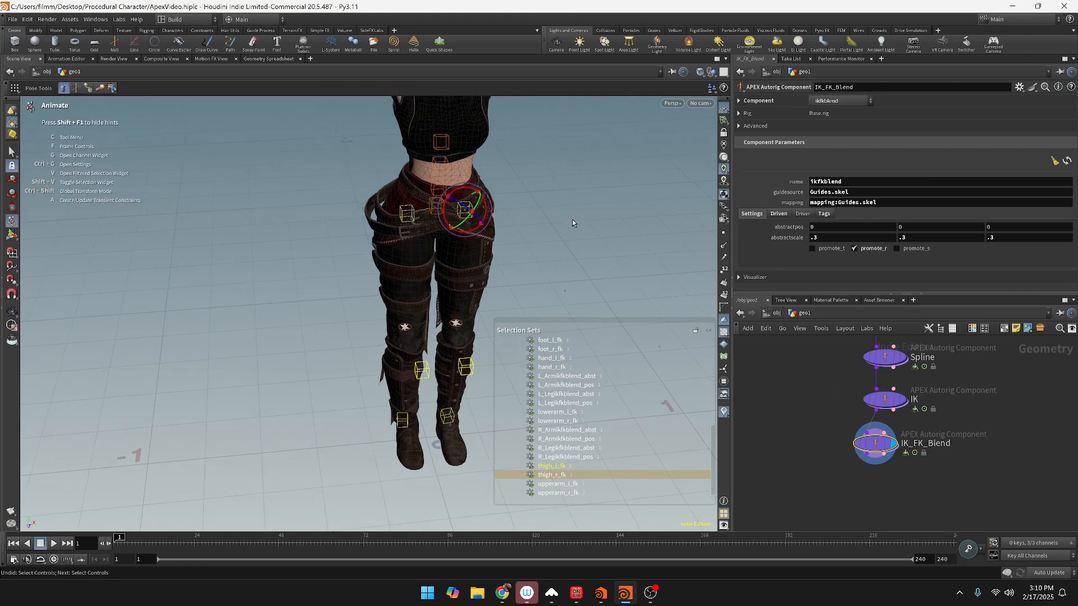
left_click(587, 213)
middle_click_drag(588, 212, 424, 302, "alt")
scroll(423, 304, "down", 3)
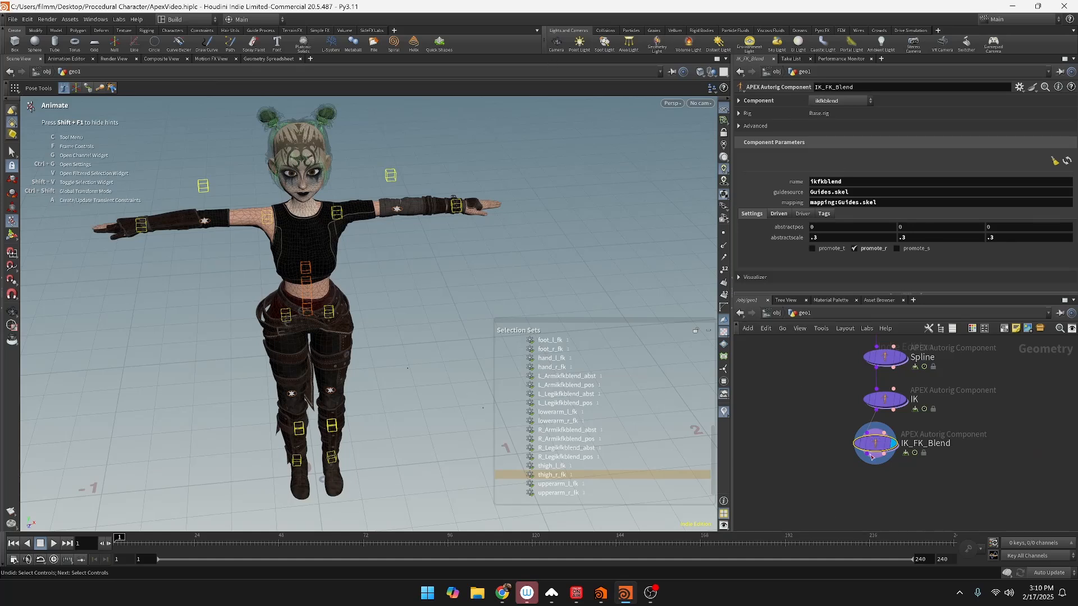
Step: Align IK_FK_Blend under IK and tighten the spacing between the boneDeform, Spline, IK and IK_FK_Blend nodes
left_click_drag(867, 447, 878, 439)
scroll(880, 444, "down", 3)
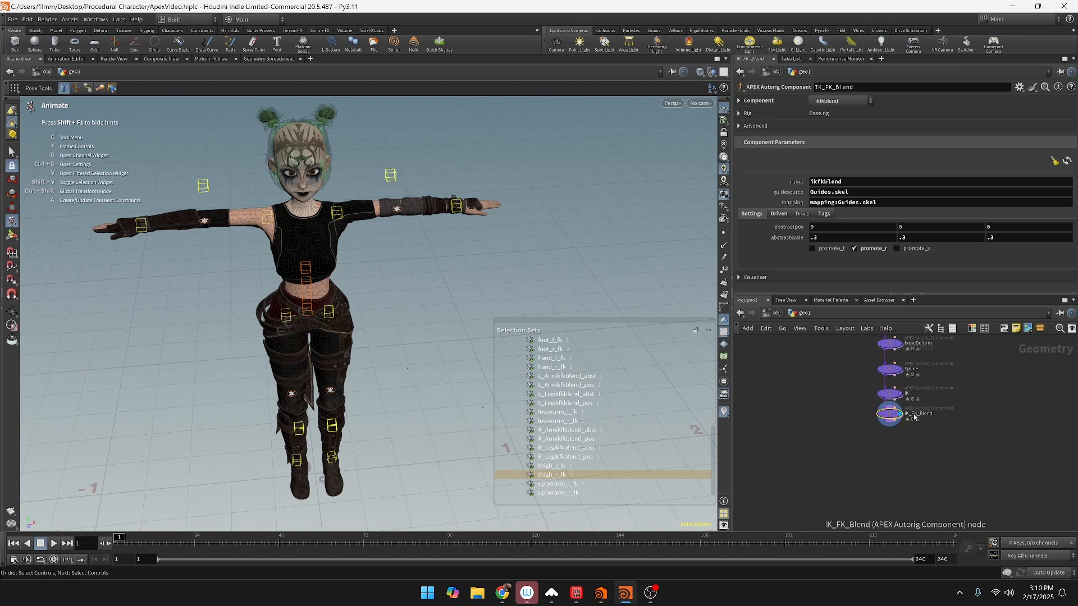
middle_click_drag(913, 425, 907, 489)
left_click_drag(856, 422, 927, 507)
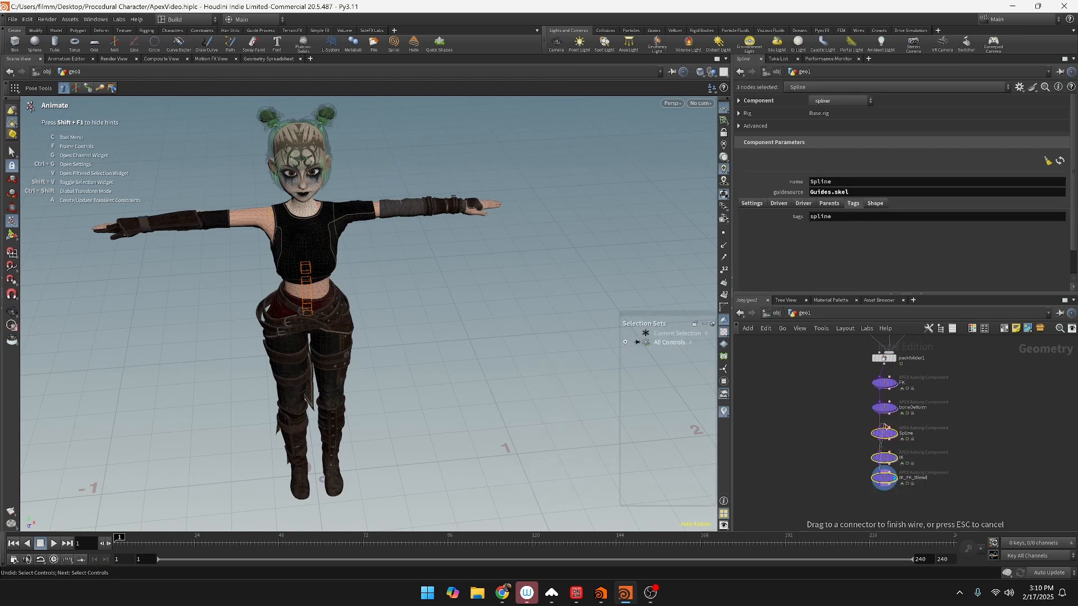
mouse_move(882, 441)
left_mouse_down()
mouse_move(885, 416)
mouse_move(920, 513)
left_mouse_up()
left_click_drag(891, 457, 891, 456)
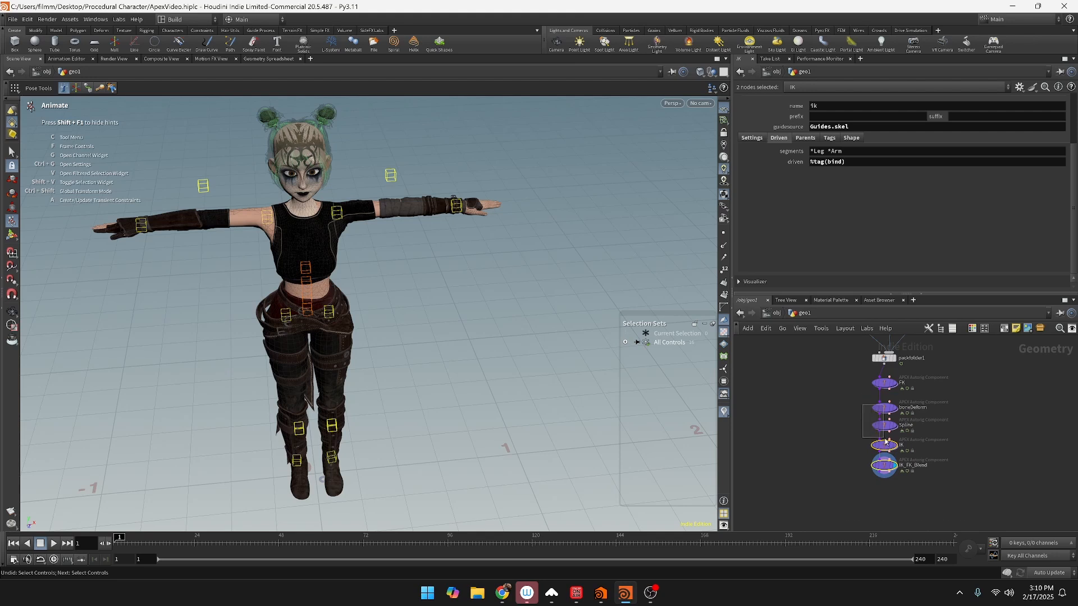
left_click_drag(885, 442, 884, 407, "shift")
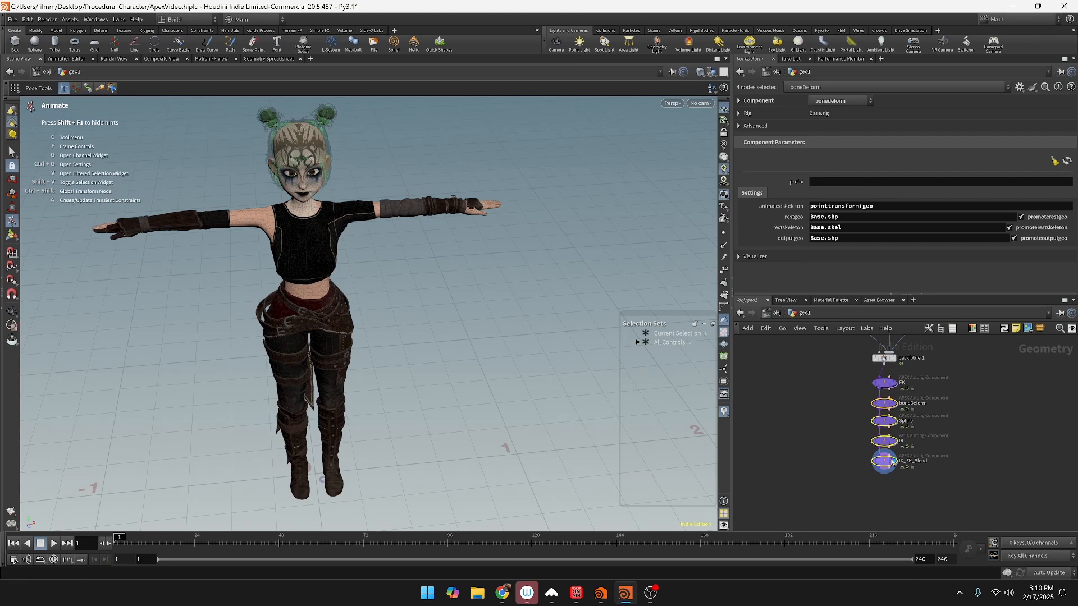
left_click(897, 484)
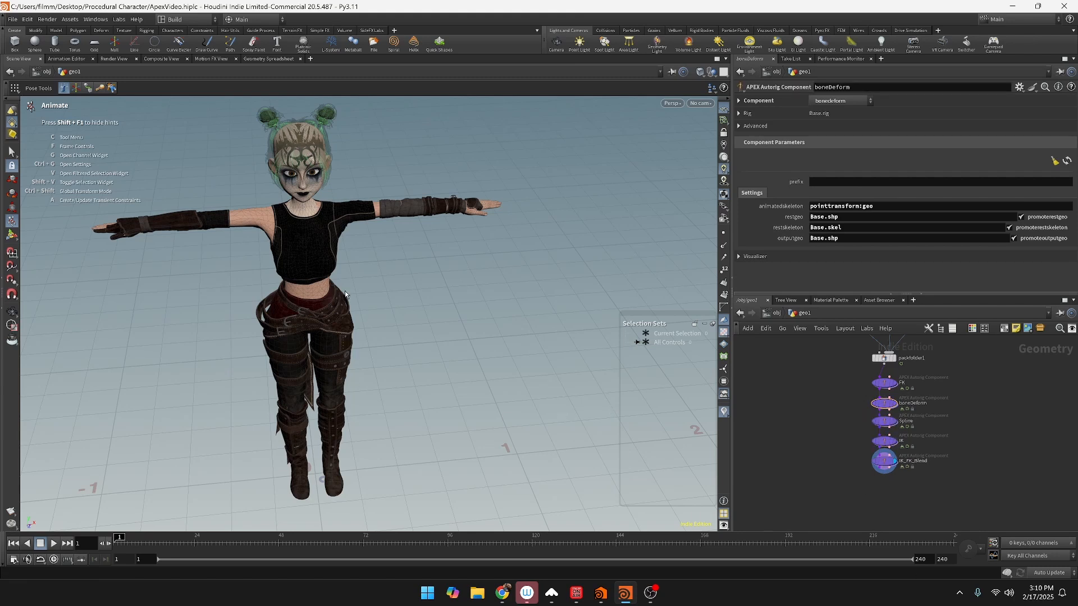
Step: Add an APEX Autorig Component node below IK_FK_Blend, wired from its CharacterStream output
scroll(910, 449, "up", 5)
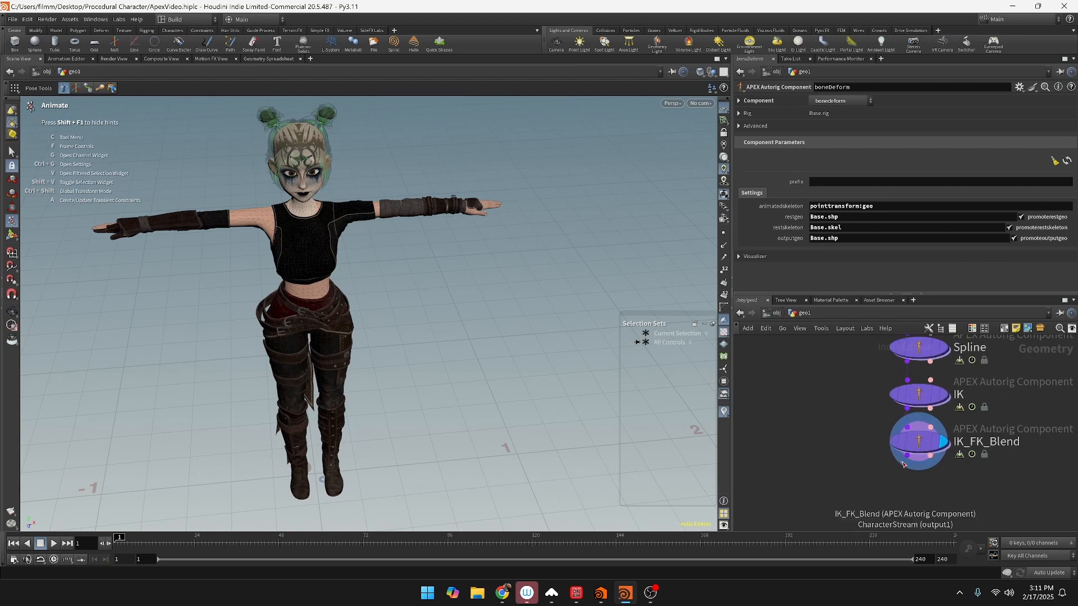
left_click_drag(908, 459, 907, 483)
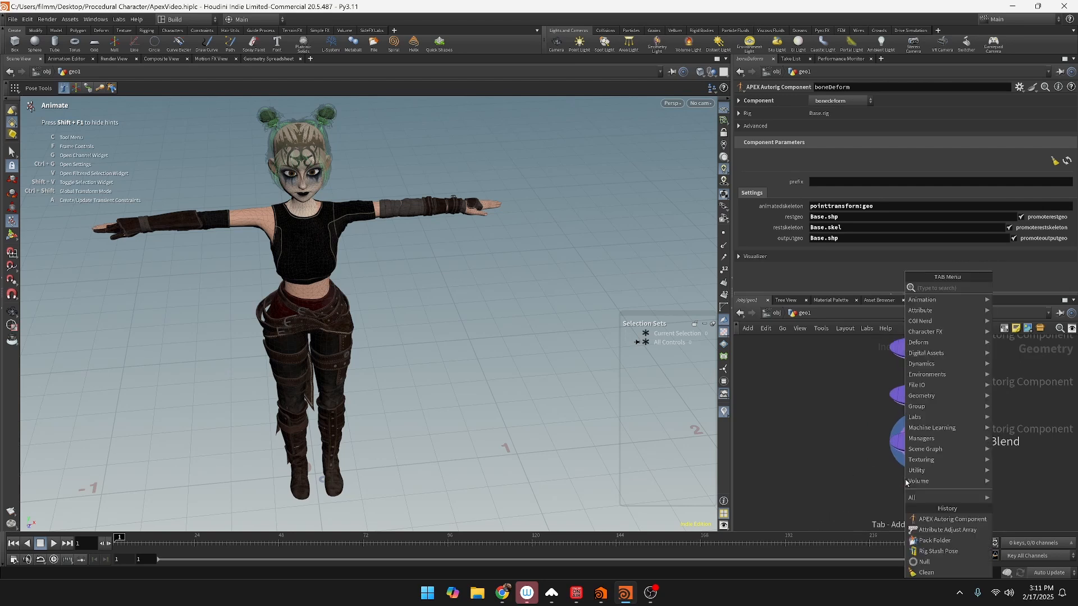
type("autor")
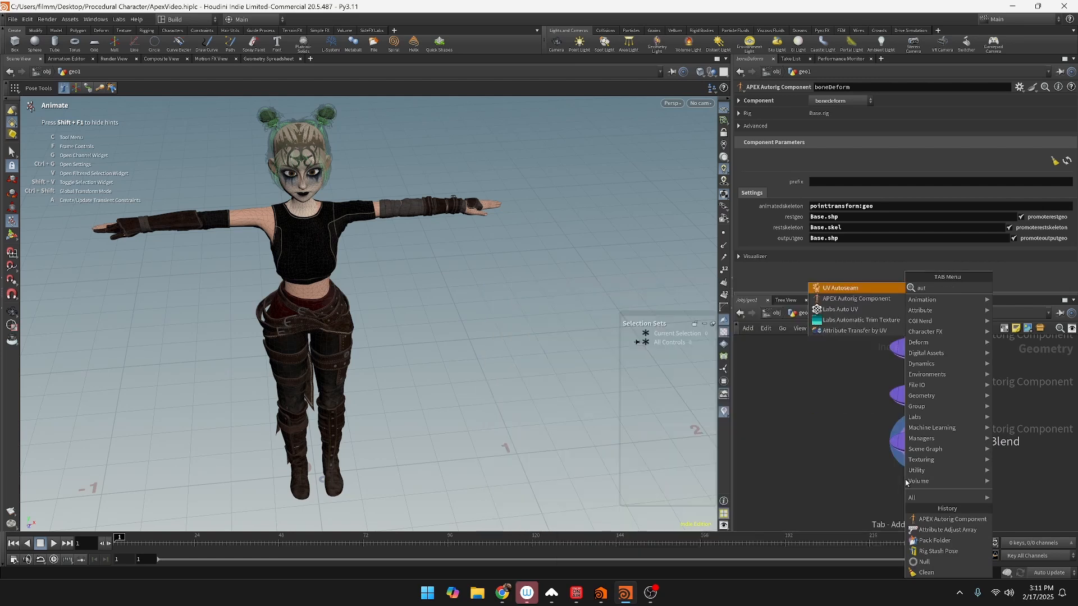
key("Return")
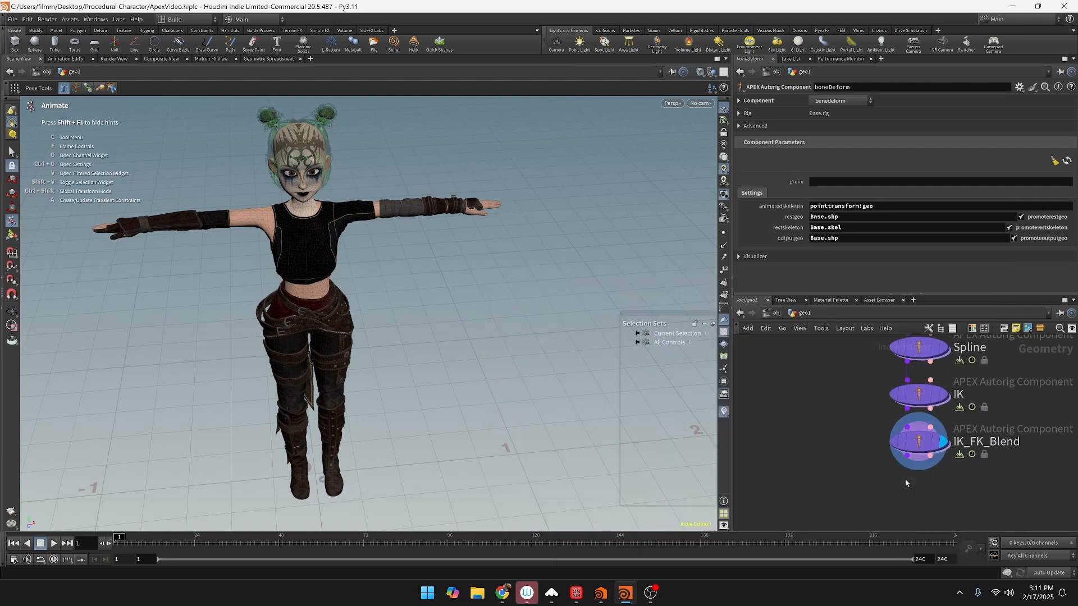
left_click(905, 496)
left_click_drag(899, 505, 913, 501)
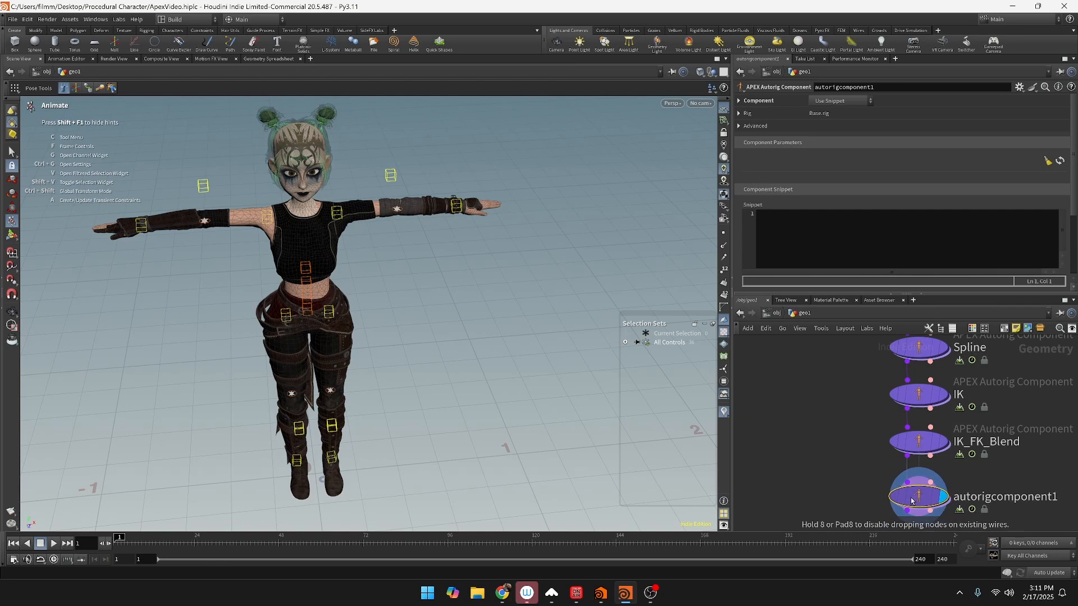
Step: Rename the new autorig component node to reverseFoot
double_click(984, 497)
type("reve")
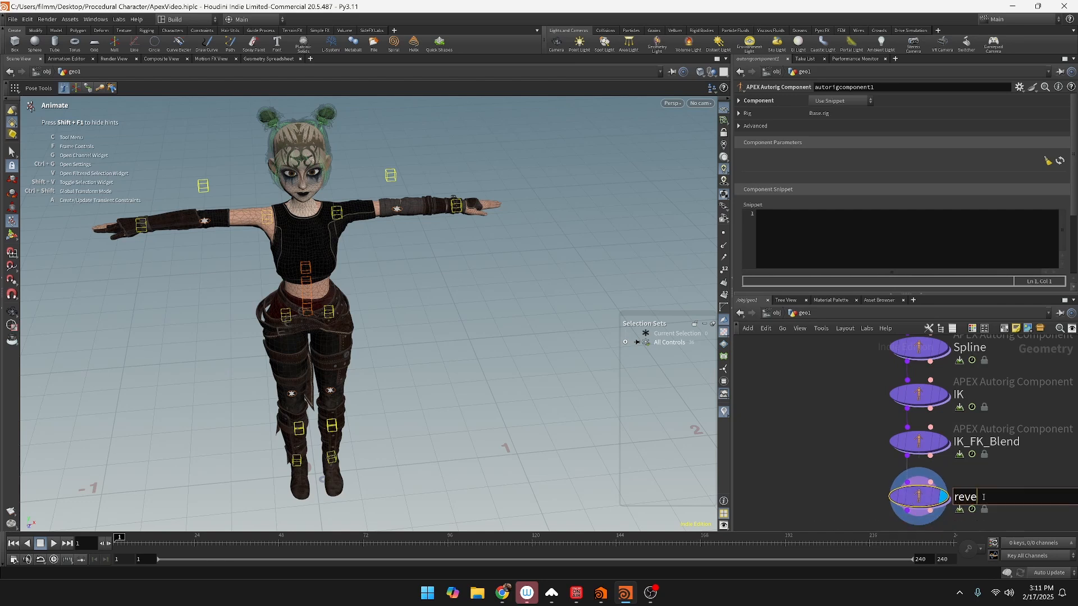
type("rseFoot")
key("Return")
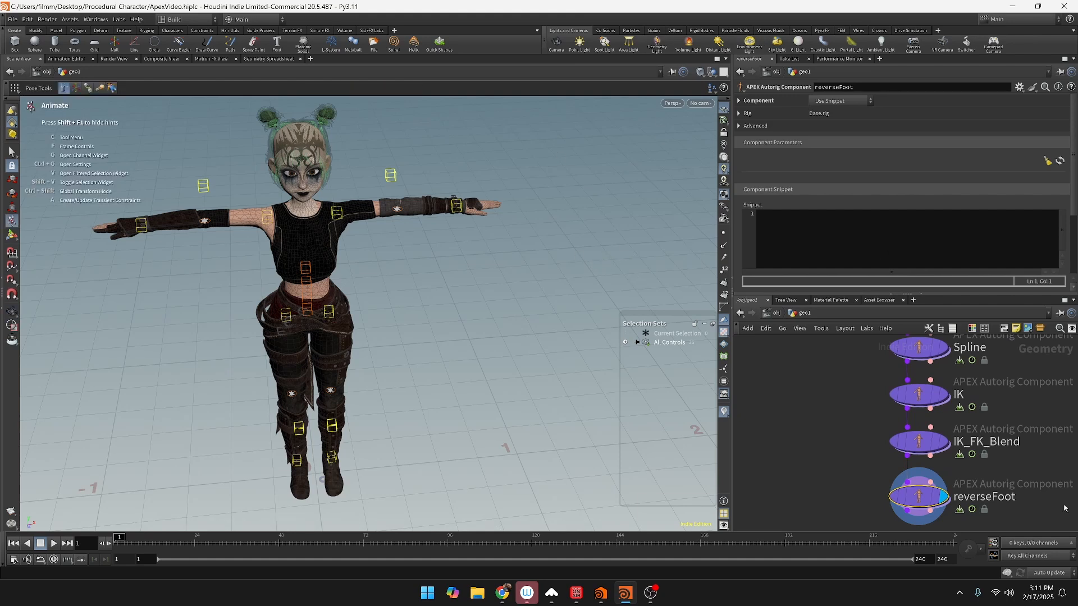
Step: Select and display the attribadjustarray1 node that feeds OUT_CHARACTER_GUIDES
middle_click_drag(1028, 455, 953, 503)
scroll(953, 489, "down", 3)
middle_click_drag(954, 444, 920, 580)
middle_click_drag(942, 443, 923, 507)
left_click(910, 396)
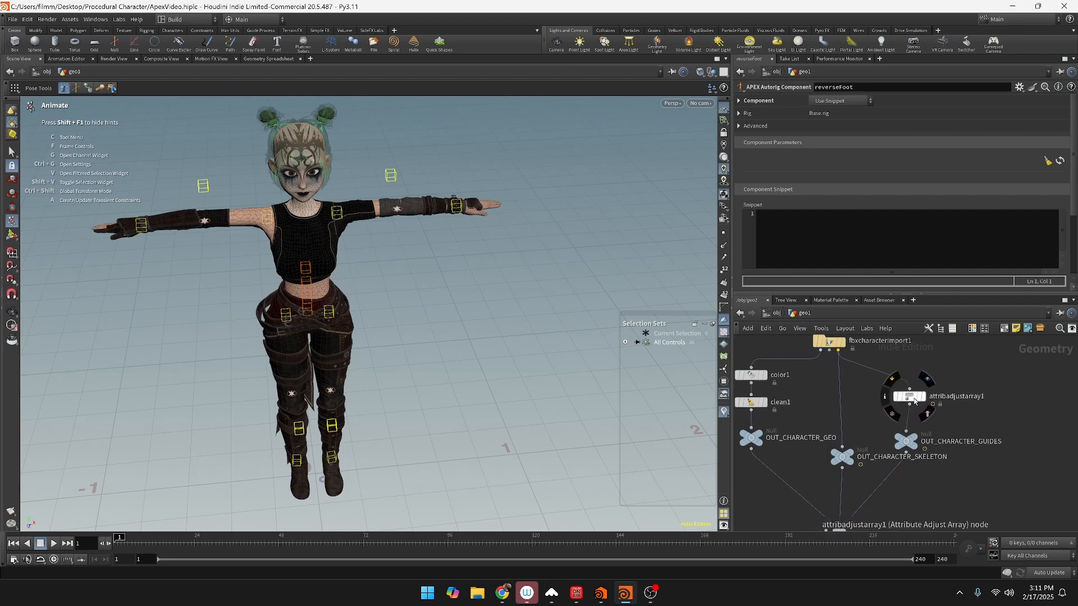
left_click(924, 396)
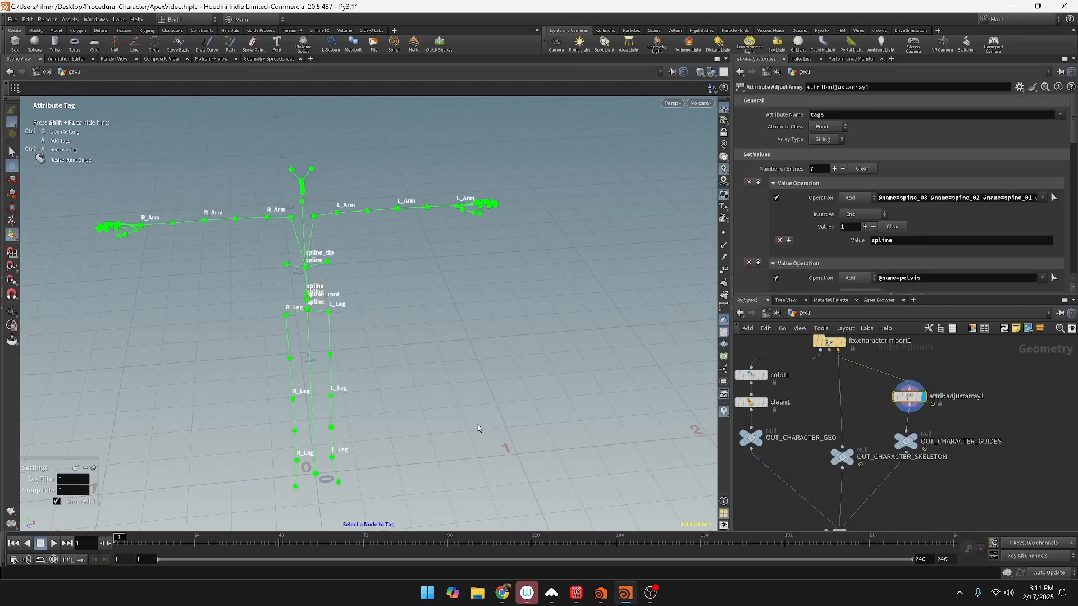
Step: Tag the two guide points of the left foot, ankle and toe, with L_Foot
scroll(484, 424, "up", 6)
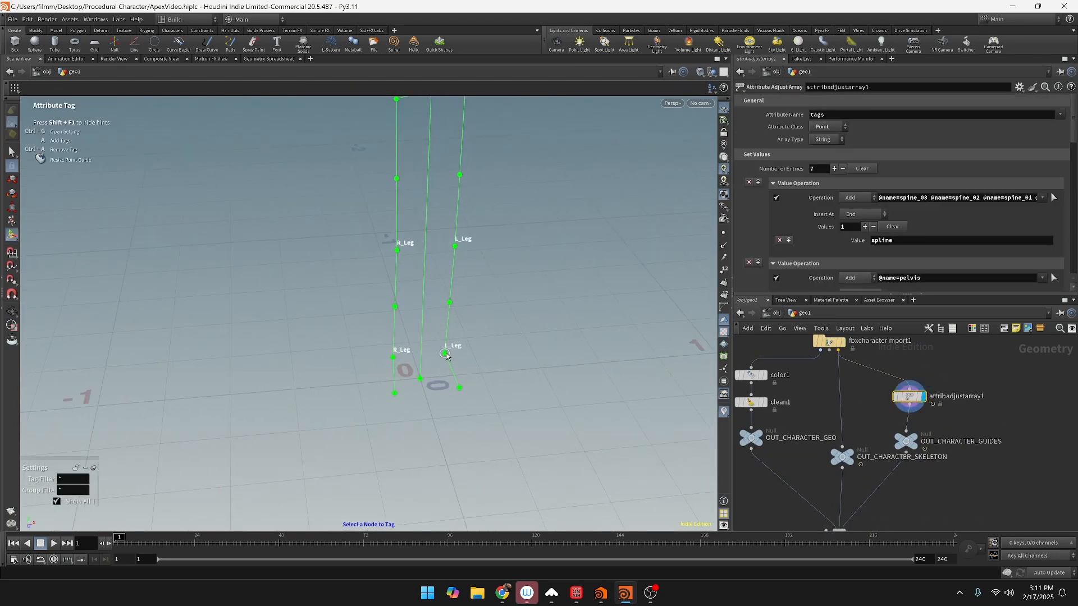
left_click_drag(436, 346, 479, 403)
key("a")
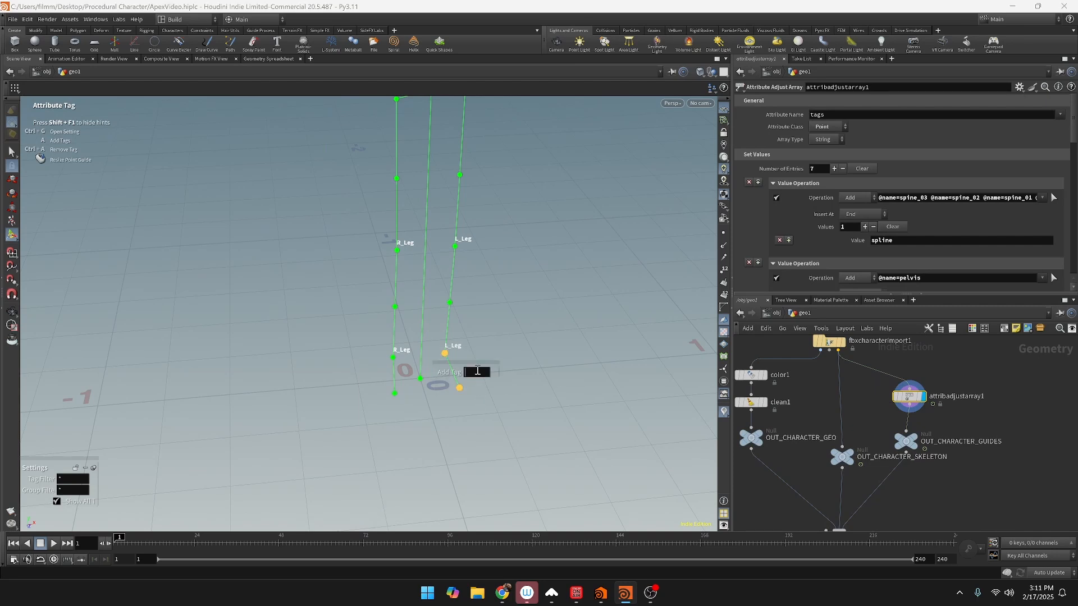
type("L_Foot")
key("Return")
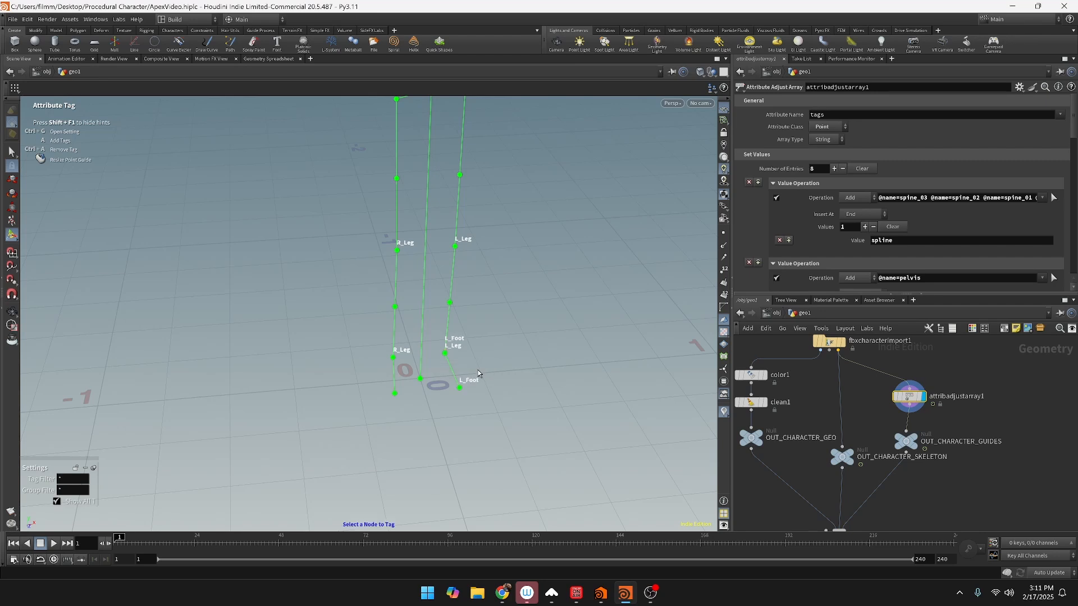
Step: Tag the ankle and toe guide points of the right foot with R_Foot, staying at the geo1 network level
left_click_drag(376, 362, 402, 410)
key("a")
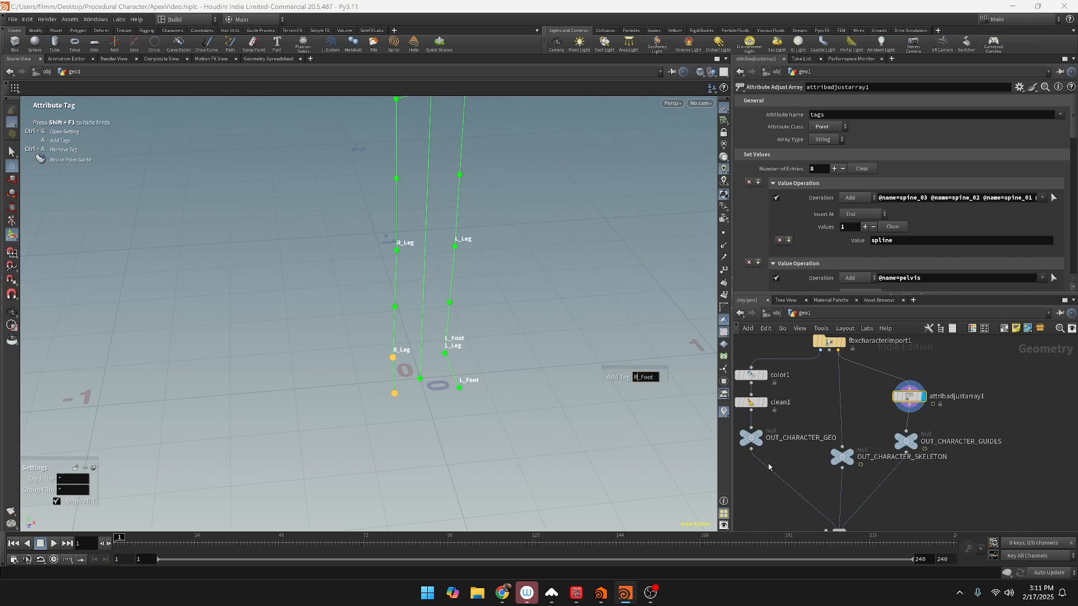
key("Return")
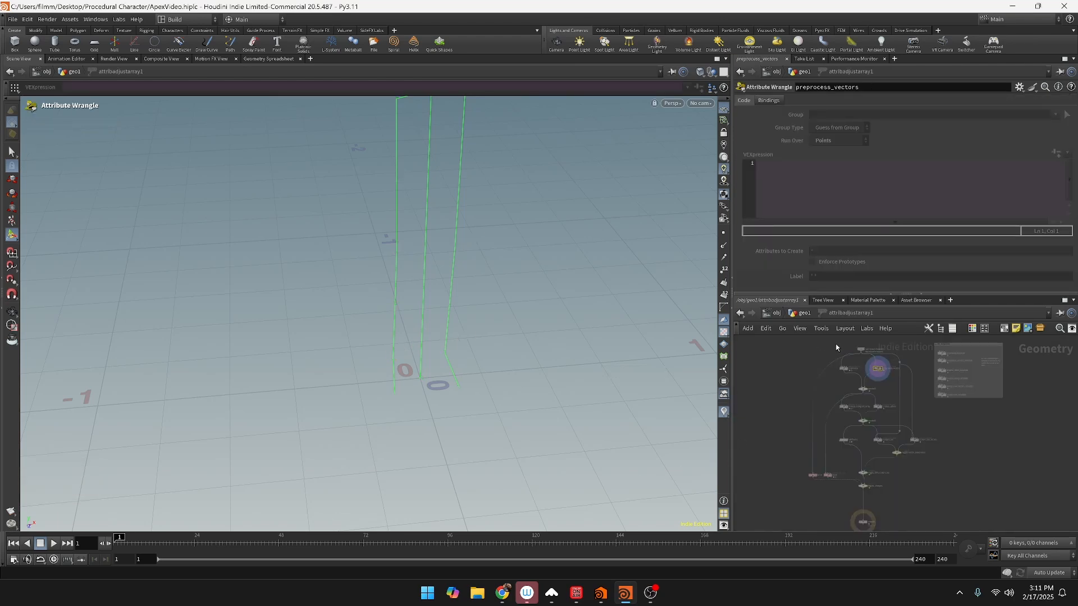
left_click(811, 315)
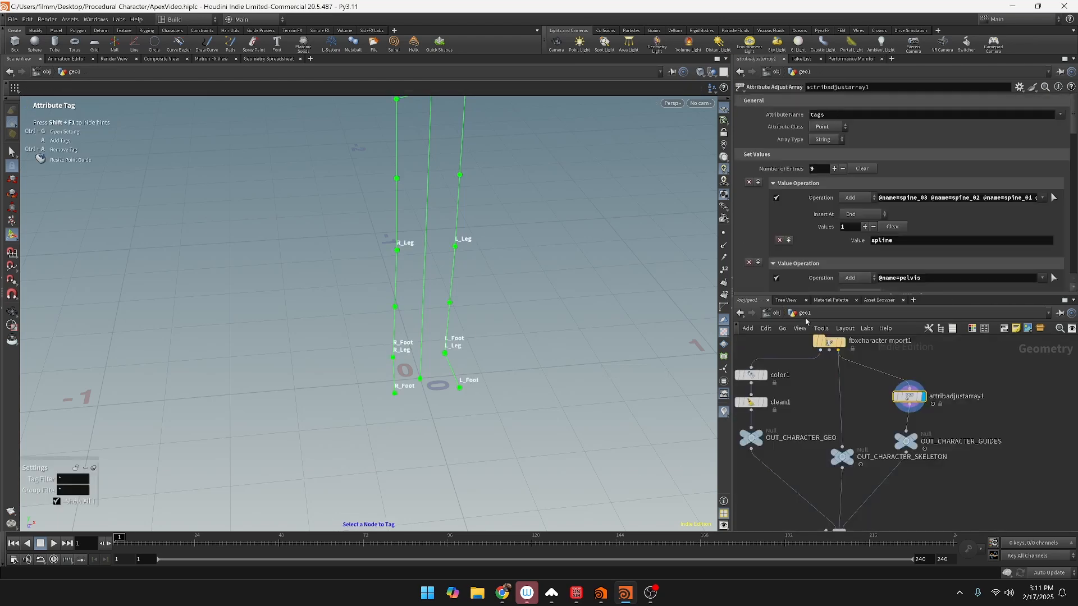
Step: Tag the ankle guide points of both feet with Ankle
left_click(393, 358)
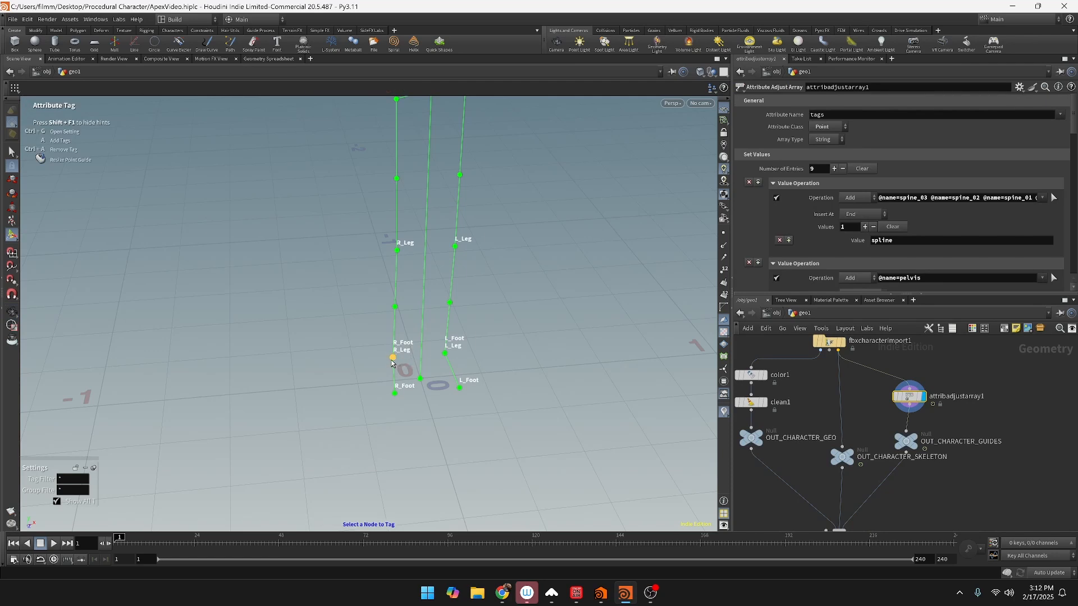
left_click(445, 355)
key("a")
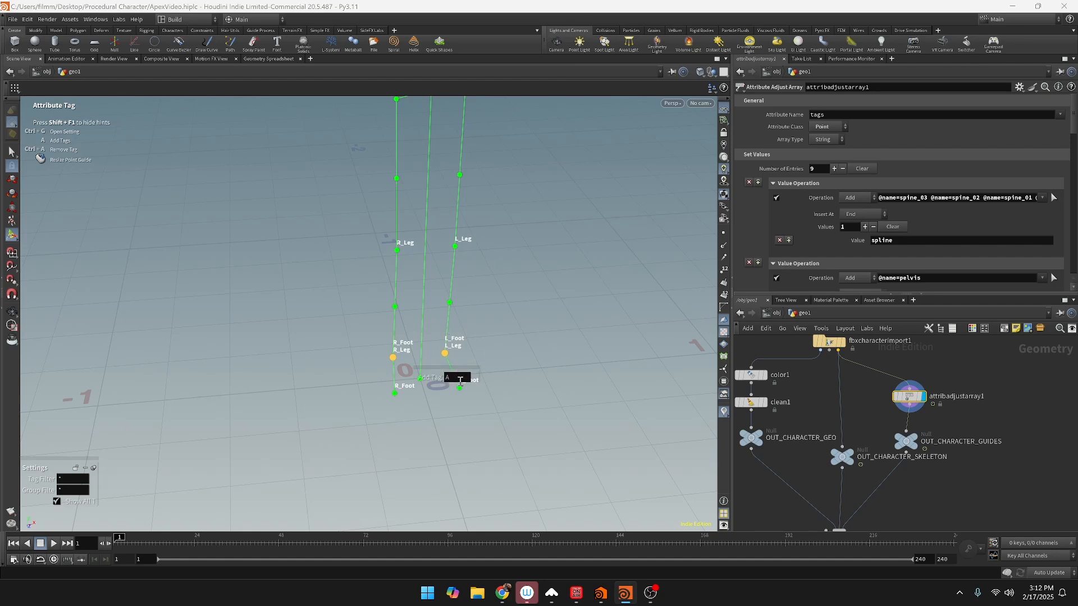
key("Return")
Step: Tag the toe guide points of both feet with Ball
left_click(396, 393)
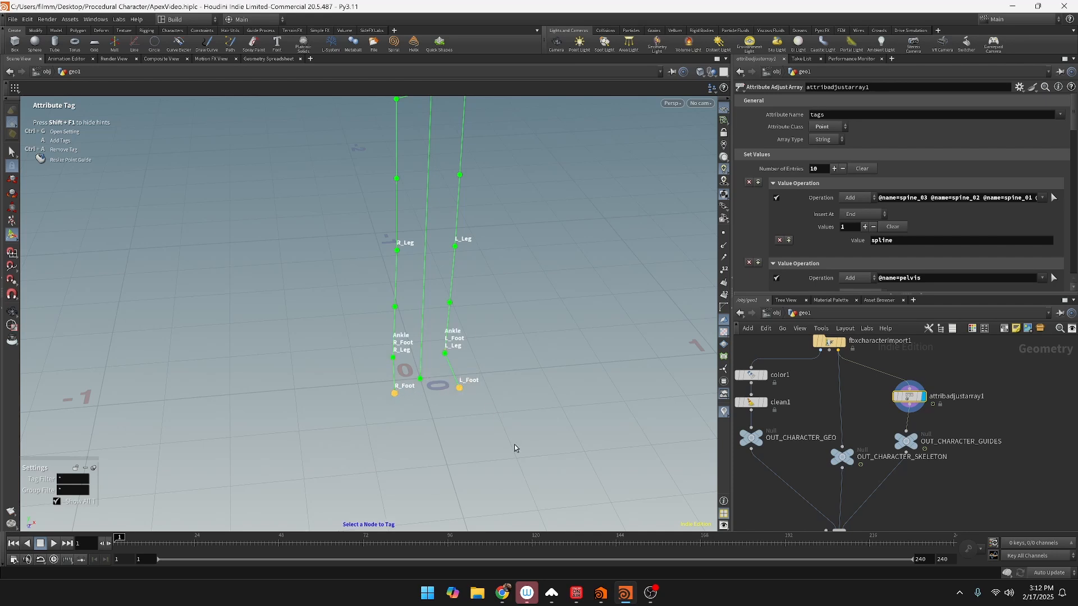
key("a")
double_click(521, 365)
type("Ball")
key("Return")
left_click_drag(440, 397, 508, 404, "alt")
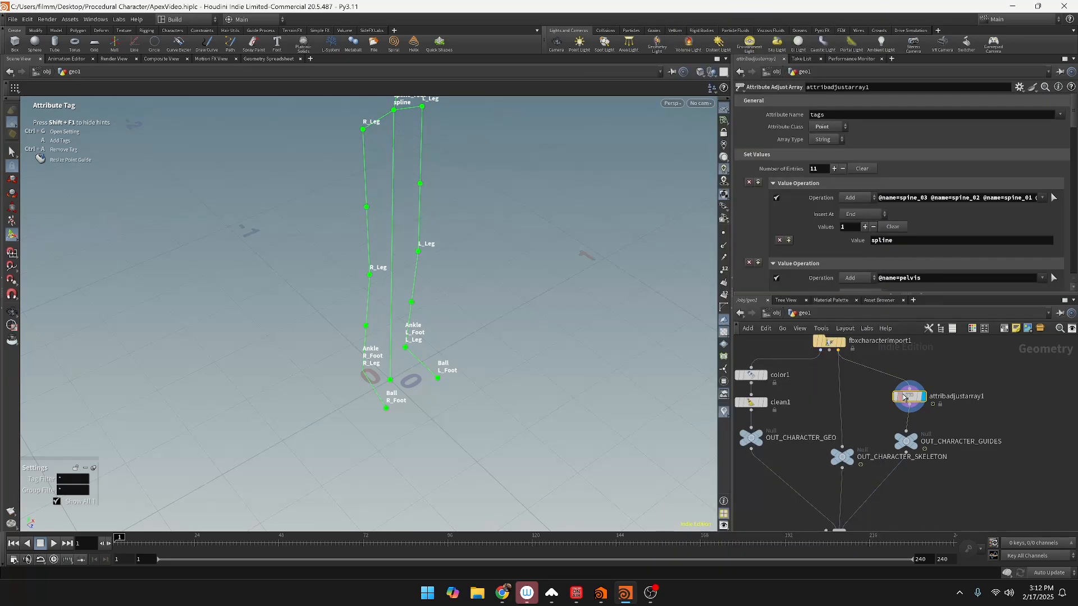
Step: Display the reverseFoot autorig component node and select it to show its parameters
scroll(936, 515, "down", 5)
scroll(900, 380, "up", 8)
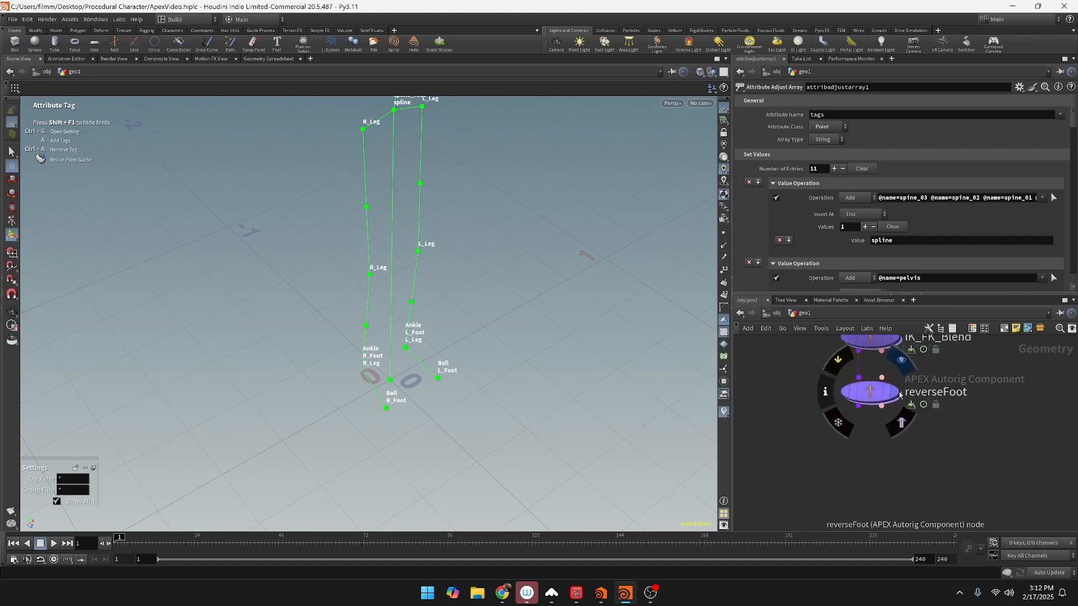
left_click(902, 362)
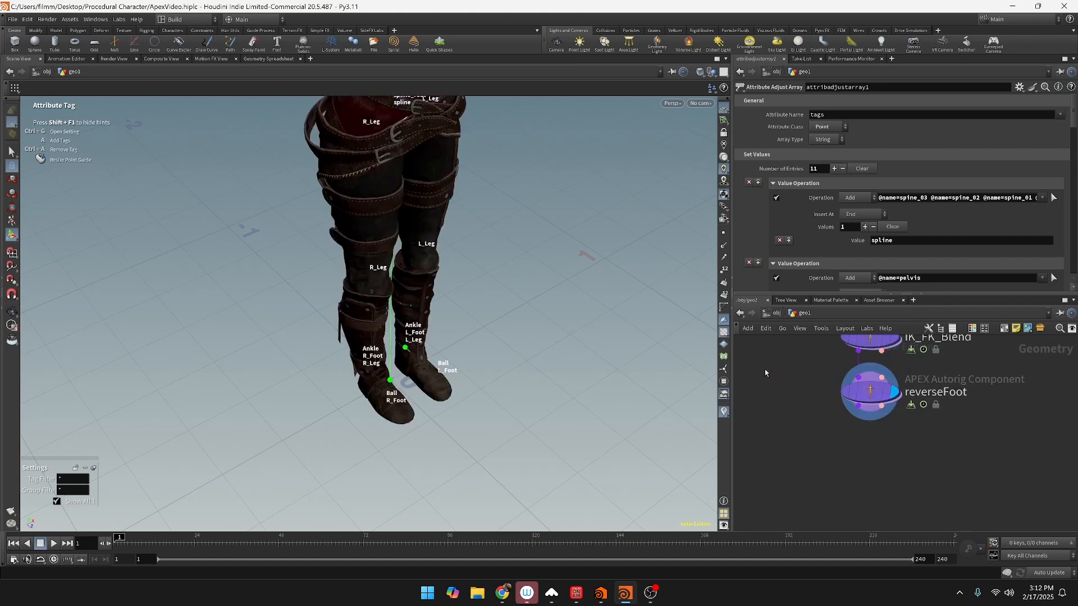
left_click(870, 391)
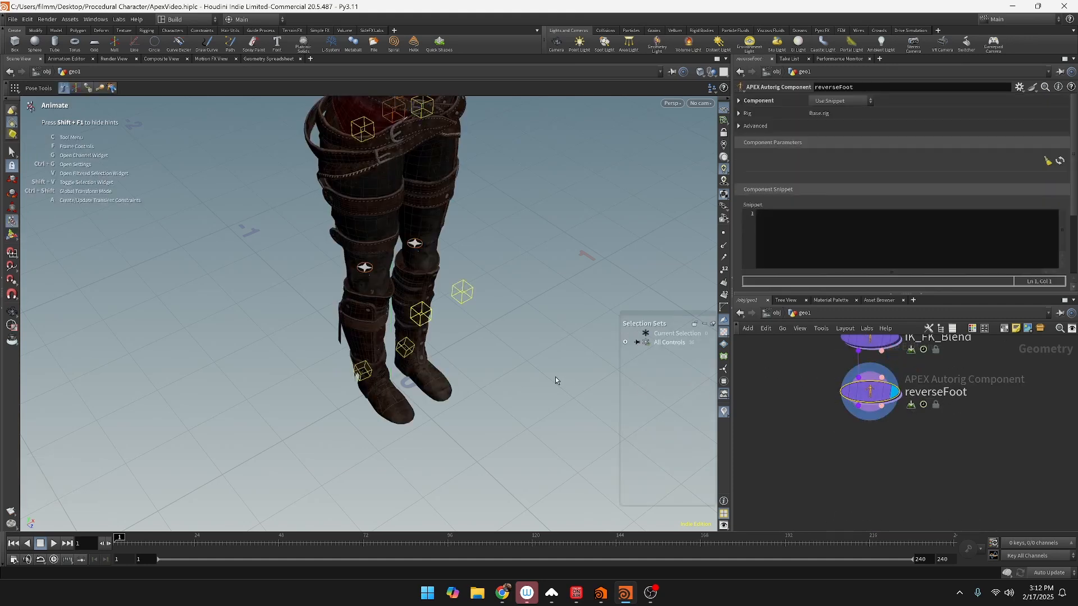
Step: Set the reverseFoot node's component to reversefoot and its segments to *Foot
left_click(835, 102)
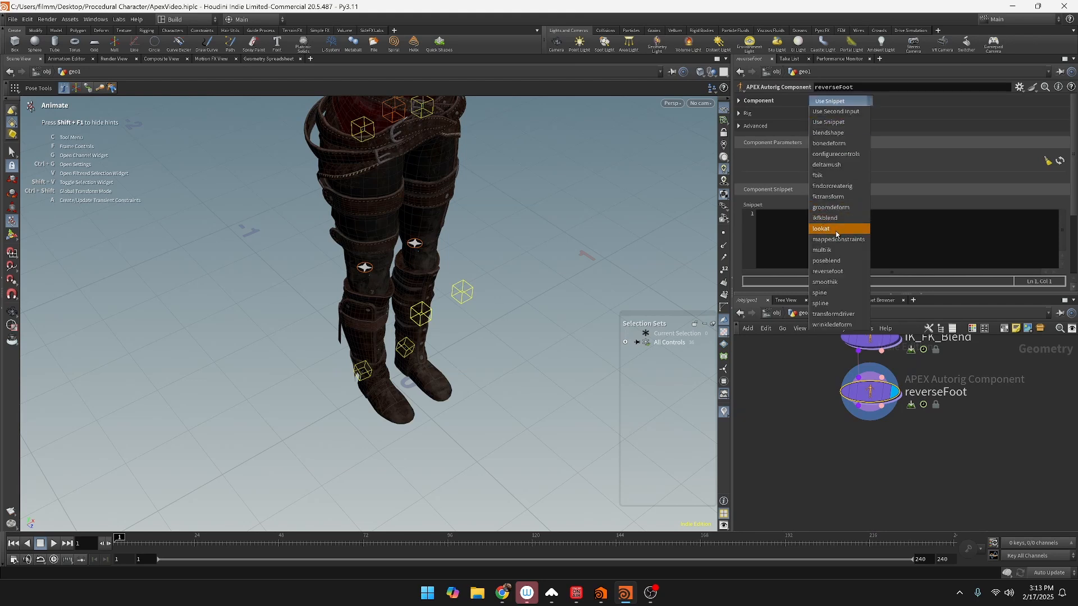
left_click(833, 273)
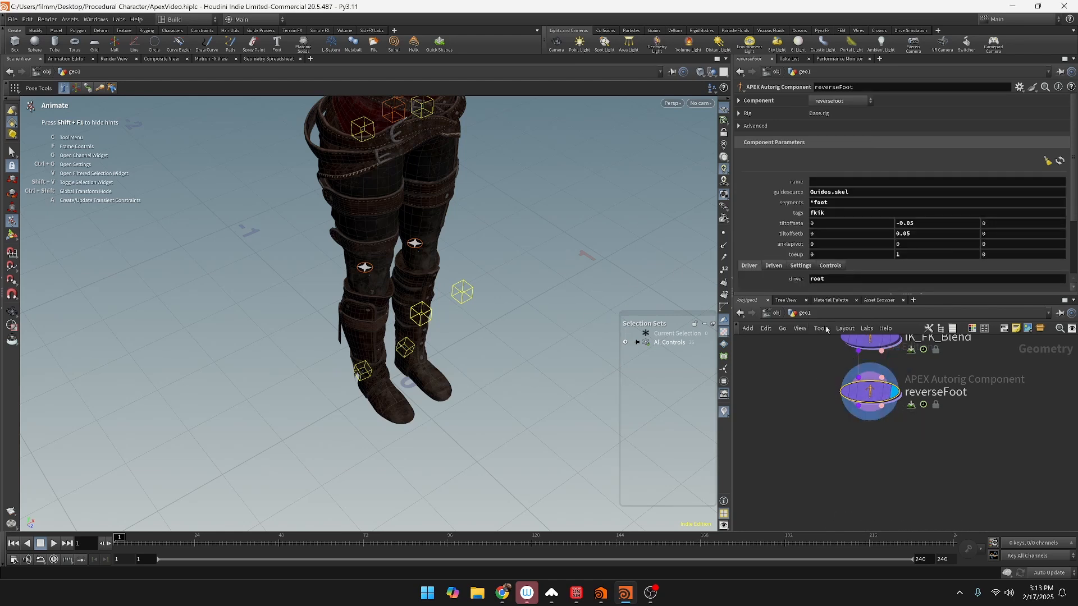
left_click(816, 202)
type("F")
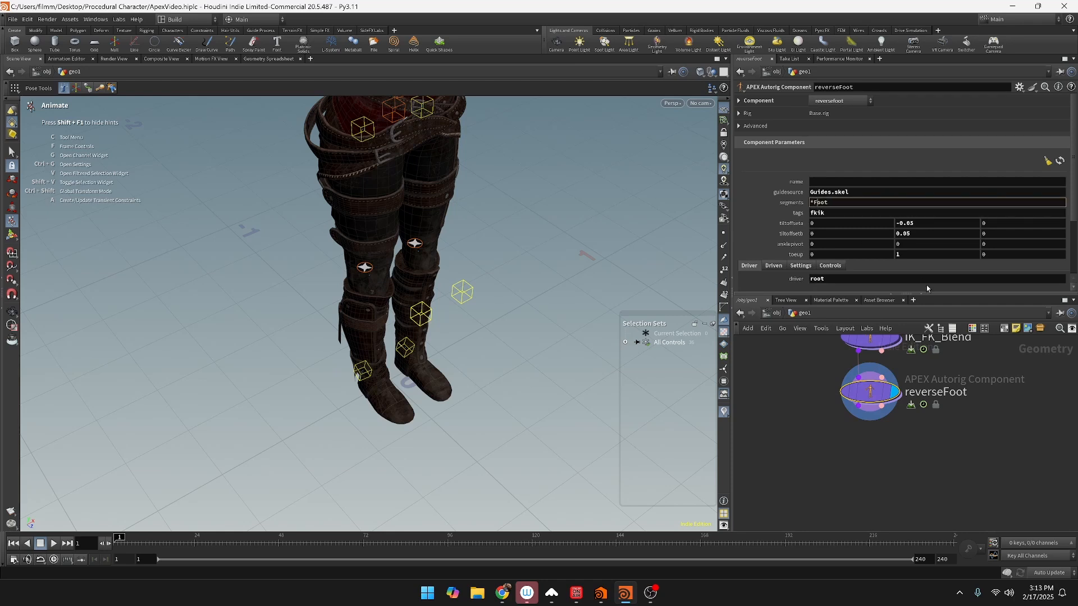
key("Return")
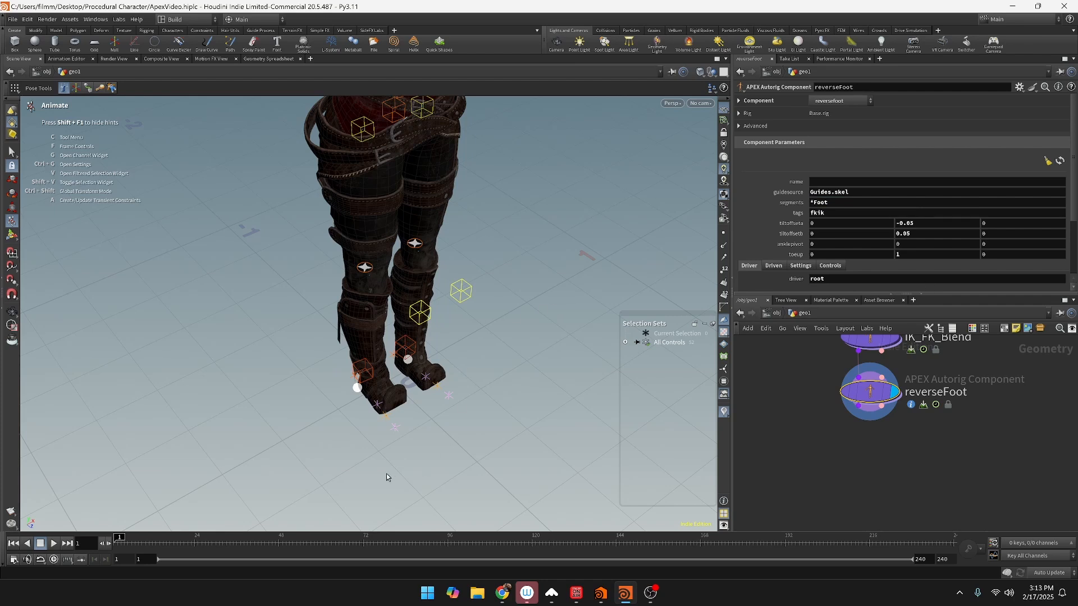
Step: Try out the round control at the left foot's heel and undo the pose change
key("Escape")
left_click_drag(505, 393, 496, 327)
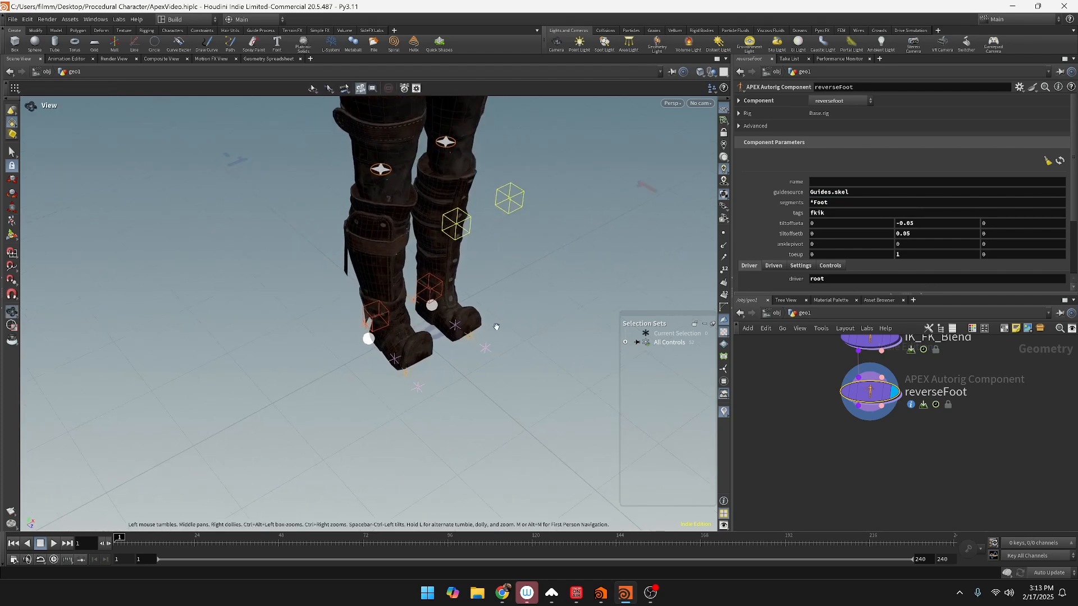
scroll(497, 327, "up", 3)
left_click(420, 303)
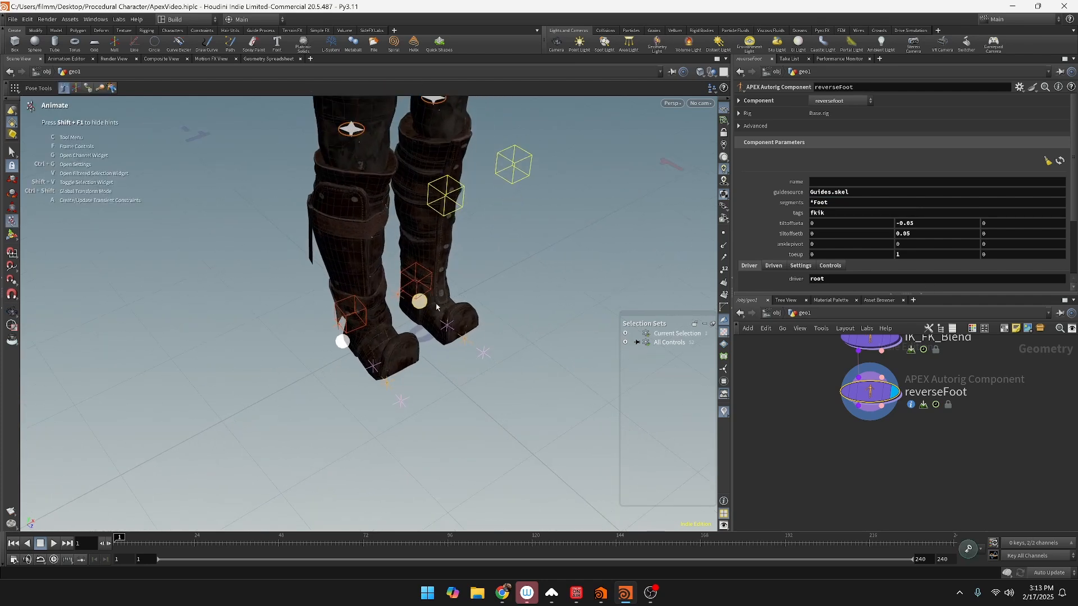
left_click_drag(422, 303, 330, 316)
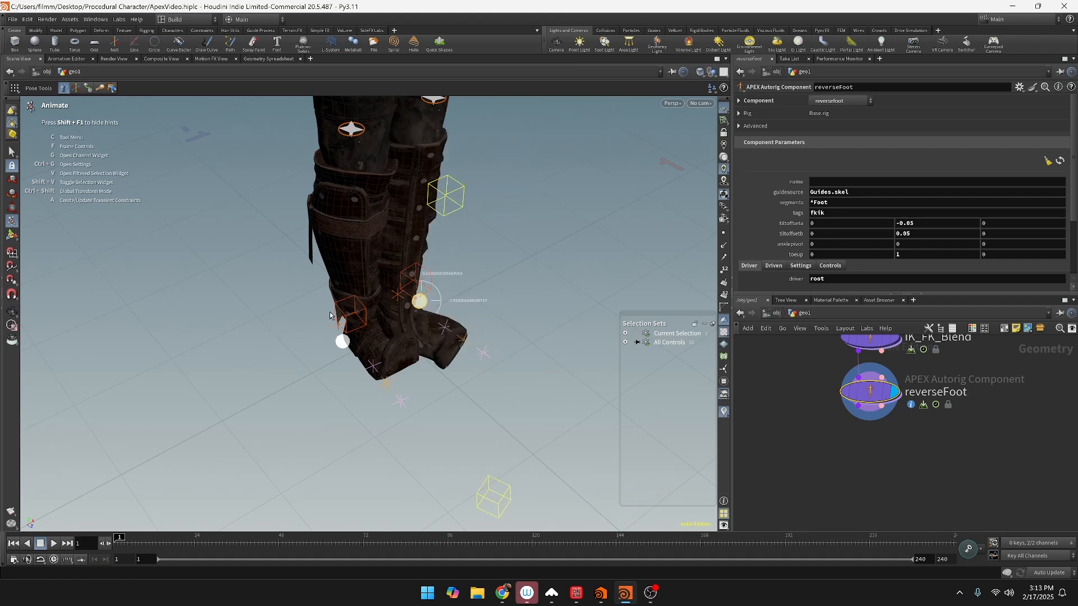
key("ctrl+z")
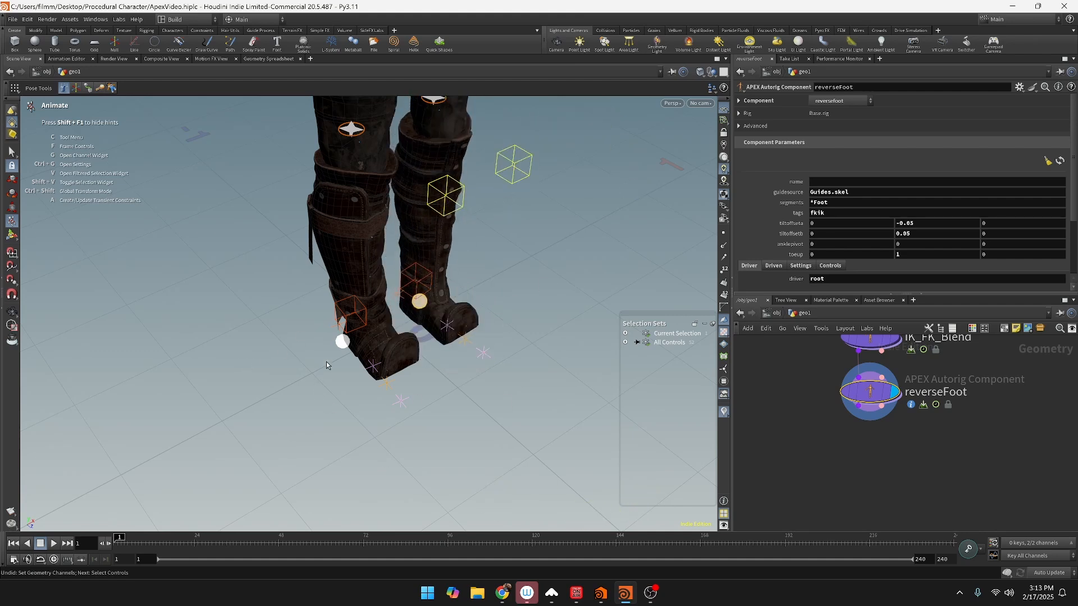
Step: Try rotating the control at the front of the right foot and undo the rotation
left_click_drag(342, 341, 441, 363)
left_click(392, 331)
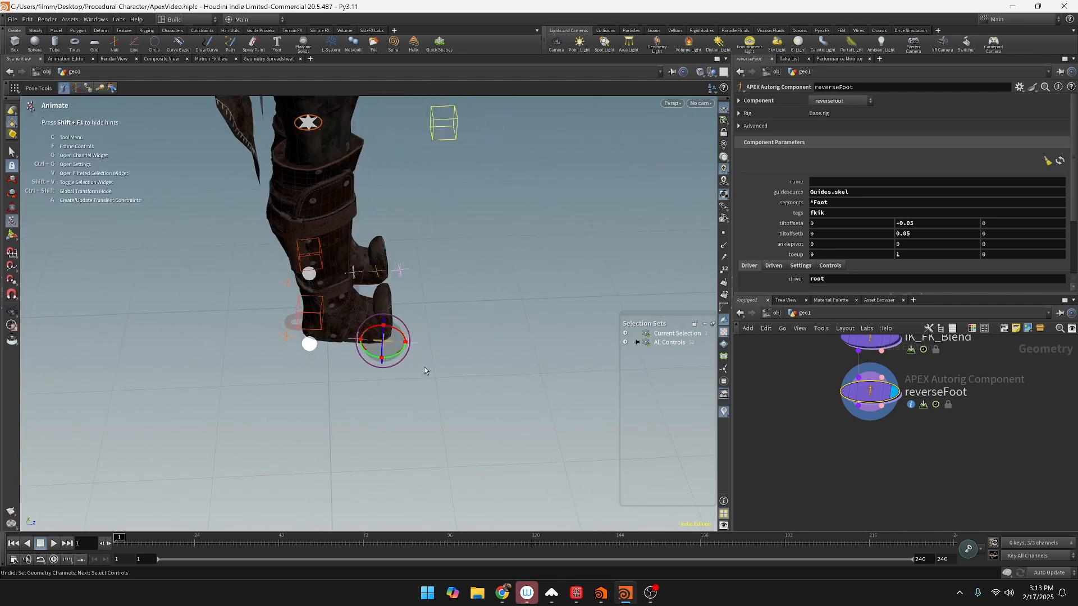
key("t")
key("w")
key("w")
mouse_move(405, 345)
left_mouse_down()
mouse_move(410, 393)
mouse_move(403, 298)
mouse_move(408, 359)
left_mouse_up()
key("ctrl+z")
Step: Try rotating the right foot's outlying tilt control to check its pivot position
key("Escape")
left_click_drag(406, 272, 405, 348)
key("Return")
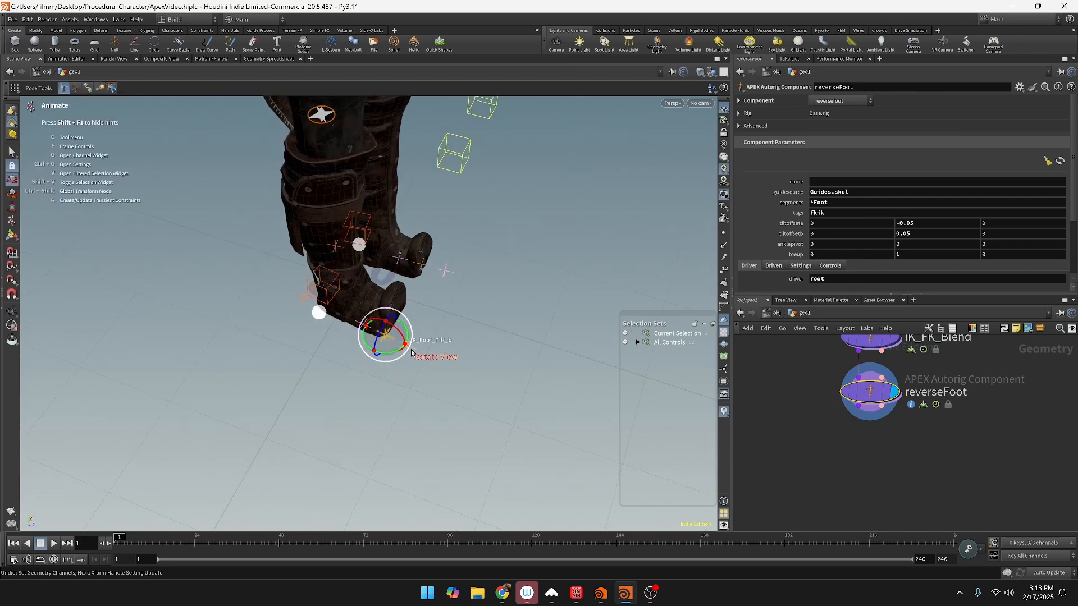
left_click(417, 351)
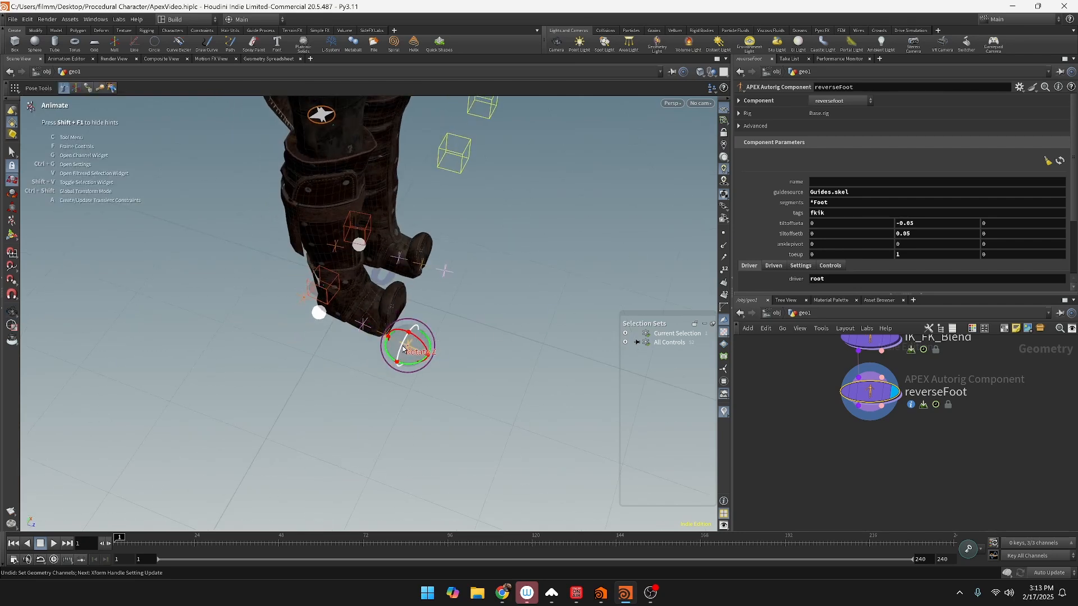
left_click_drag(406, 348, 416, 355)
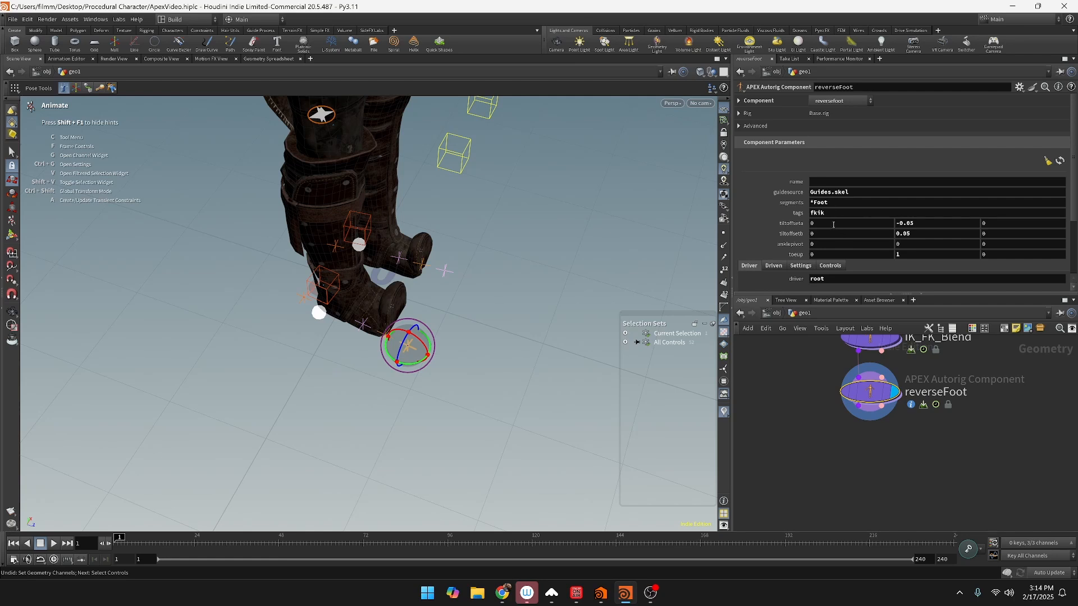
Step: Set the X value of the first tilt offset to -0.07 and of the second tilt offset to 0.04
middle_click_drag(879, 225, 871, 233)
key("ctrl+z")
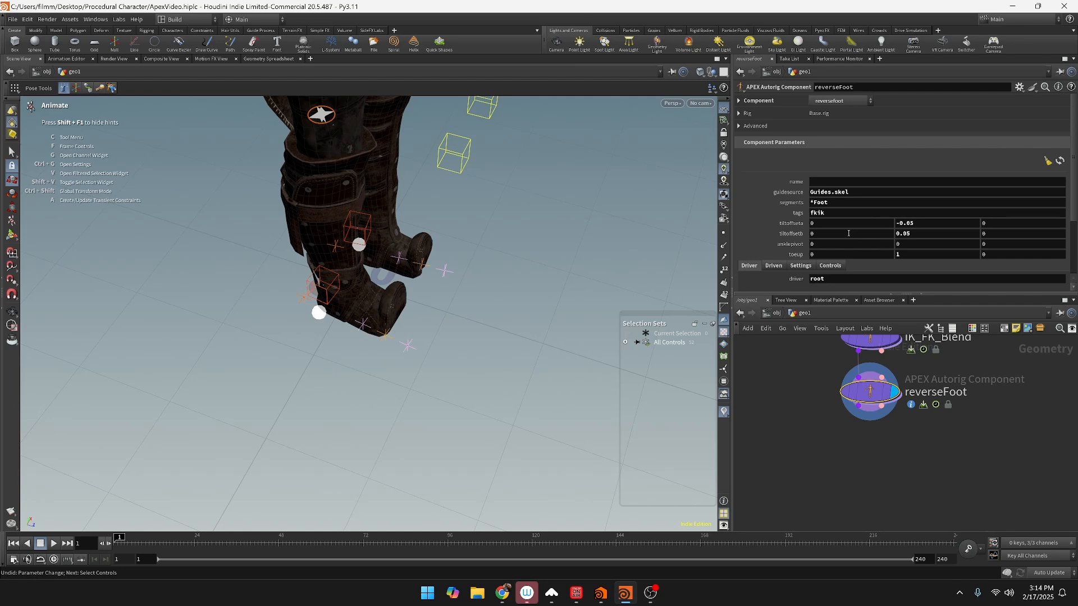
middle_click_drag(833, 223, 792, 247)
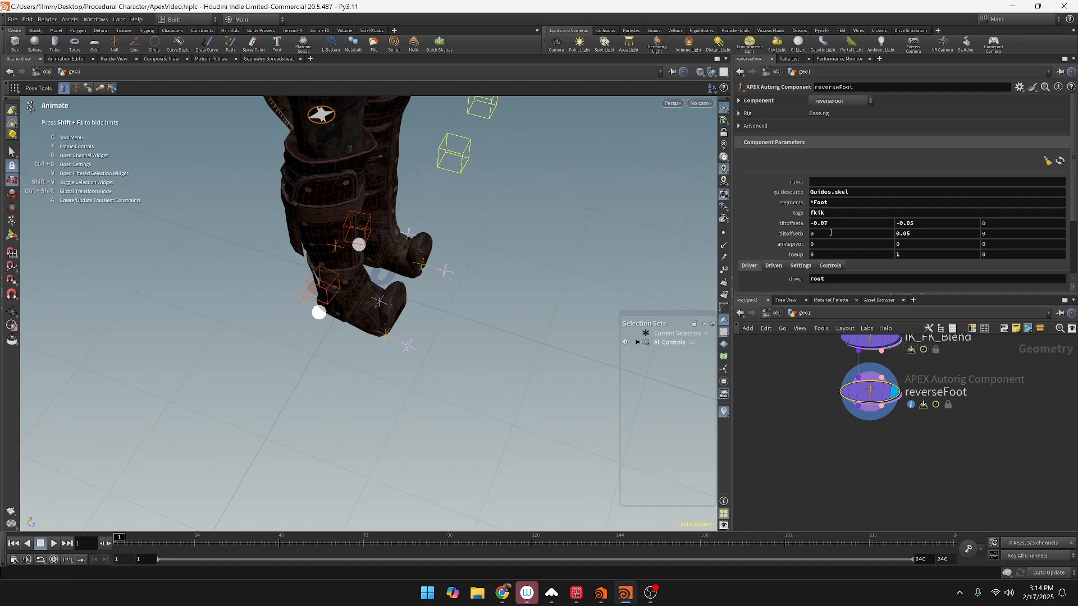
middle_click_drag(831, 232, 857, 257)
key("ctrl+z")
middle_click_drag(999, 224, 962, 214)
key("ctrl+z")
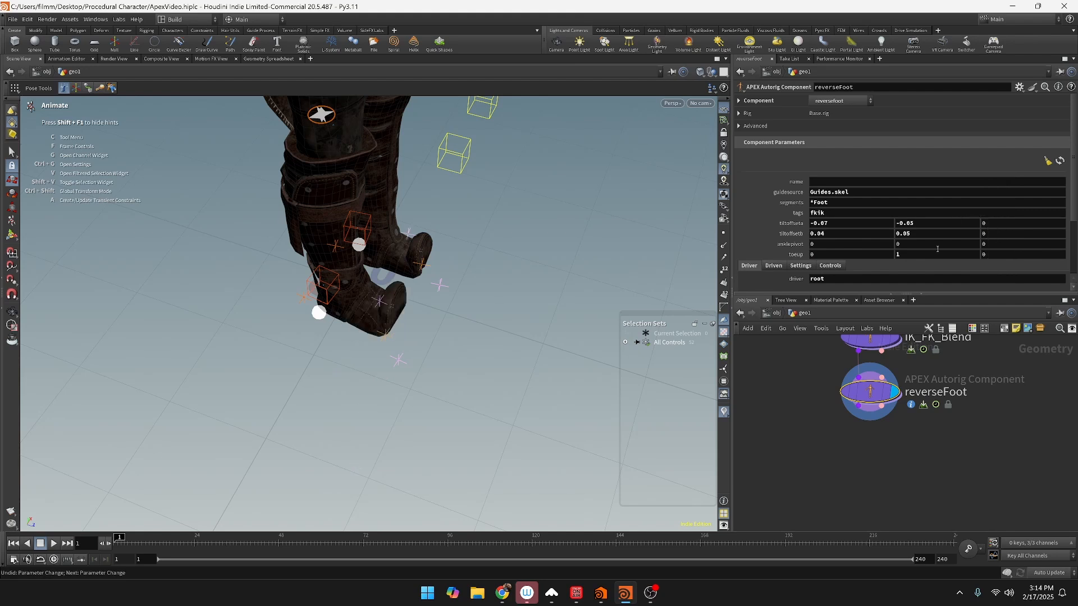
Step: Set the Y values of both tilt offsets on the reverseFoot component to 0
left_click_drag(477, 245, 350, 279, "alt")
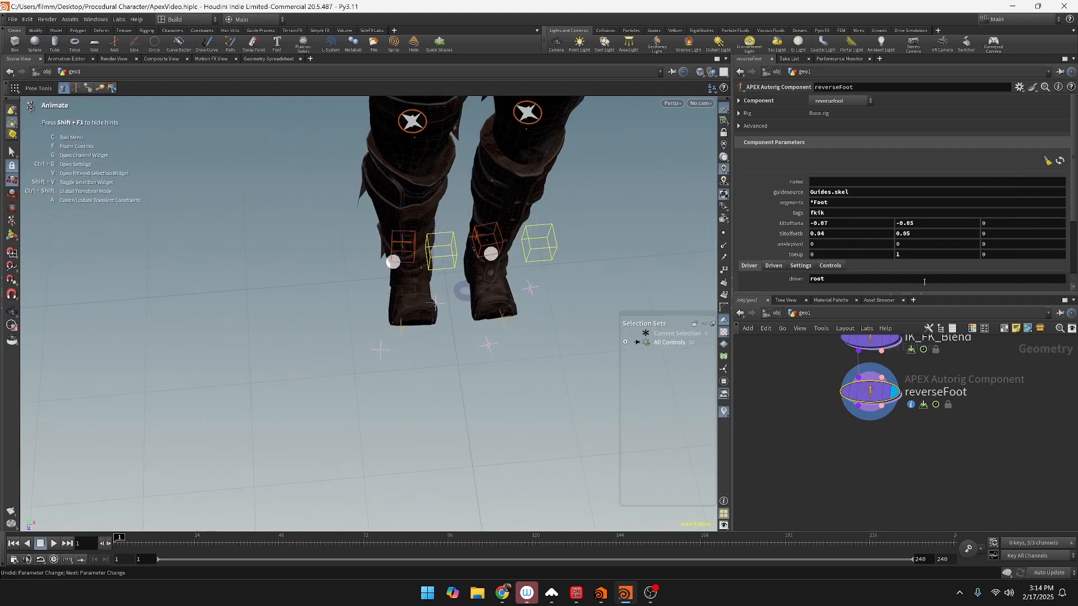
left_click(931, 227)
type("0")
key("Tab")
key("Tab")
key("Tab")
type("0")
key("Return")
Step: Try rotating the right foot's outer and inner tilt controls, undoing each rotation
left_click(386, 325)
mouse_move(392, 319)
left_mouse_down()
mouse_move(371, 320)
mouse_move(403, 322)
left_mouse_up()
key("ctrl+z")
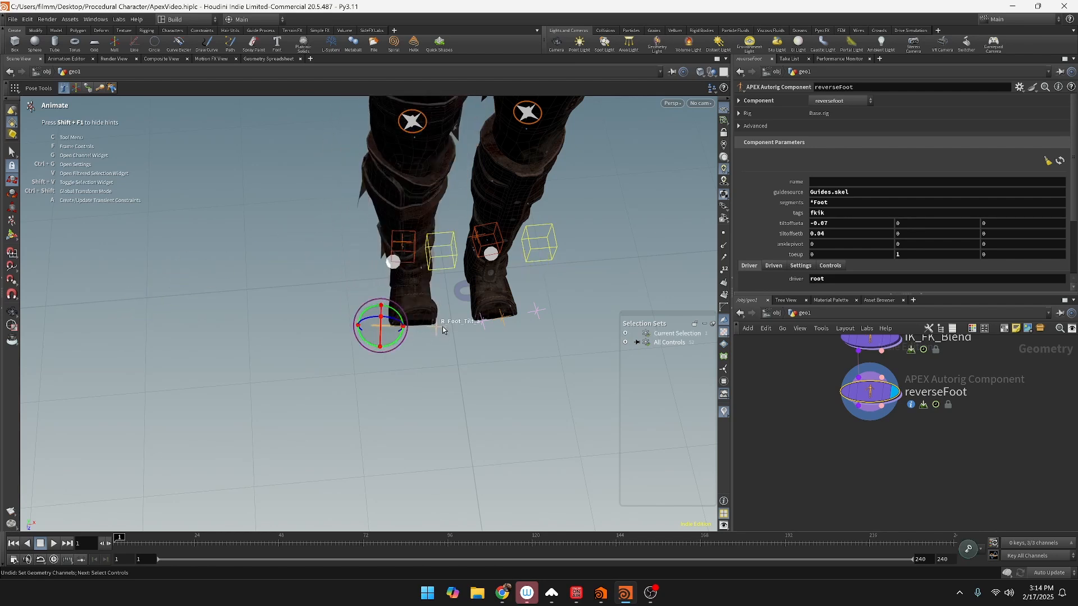
left_click(439, 329)
left_click(438, 326)
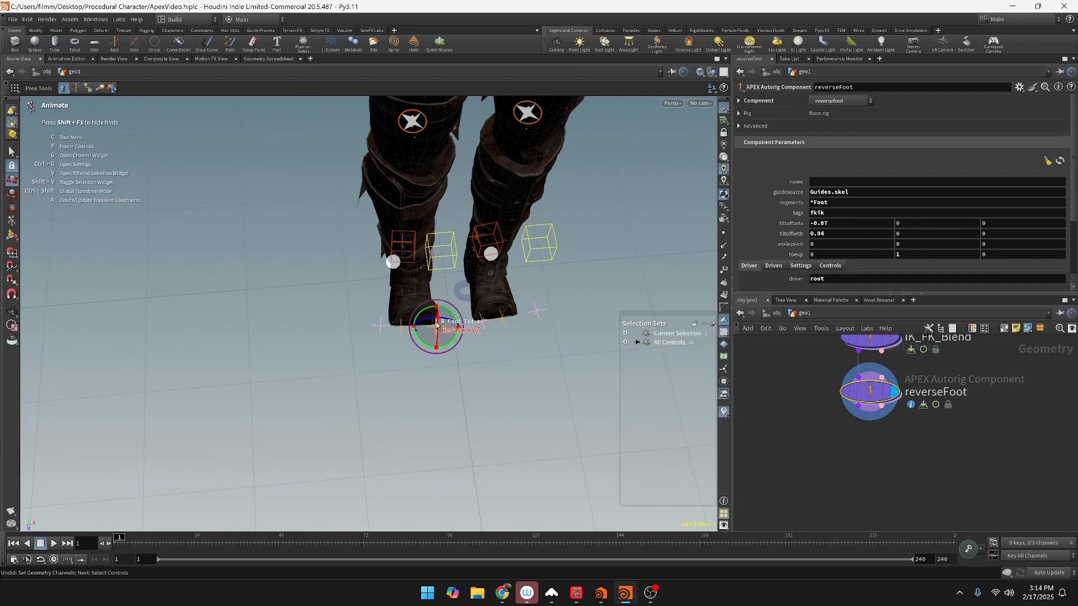
left_click_drag(451, 322, 467, 330)
key("ctrl+z")
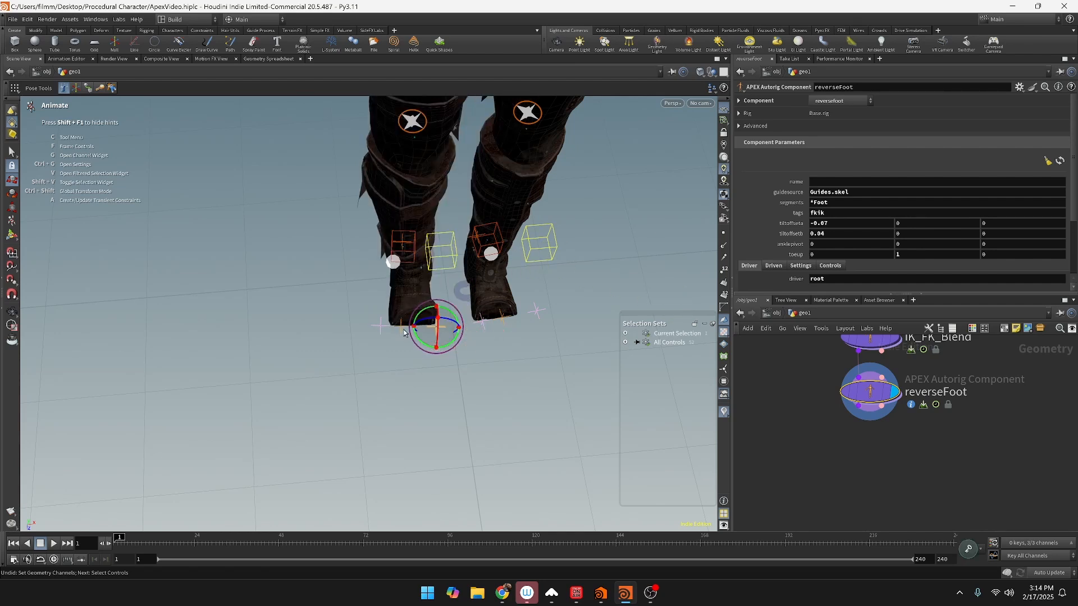
Step: Select the middle control at the right foot's toes and try rotating it from a side view
left_click(402, 331)
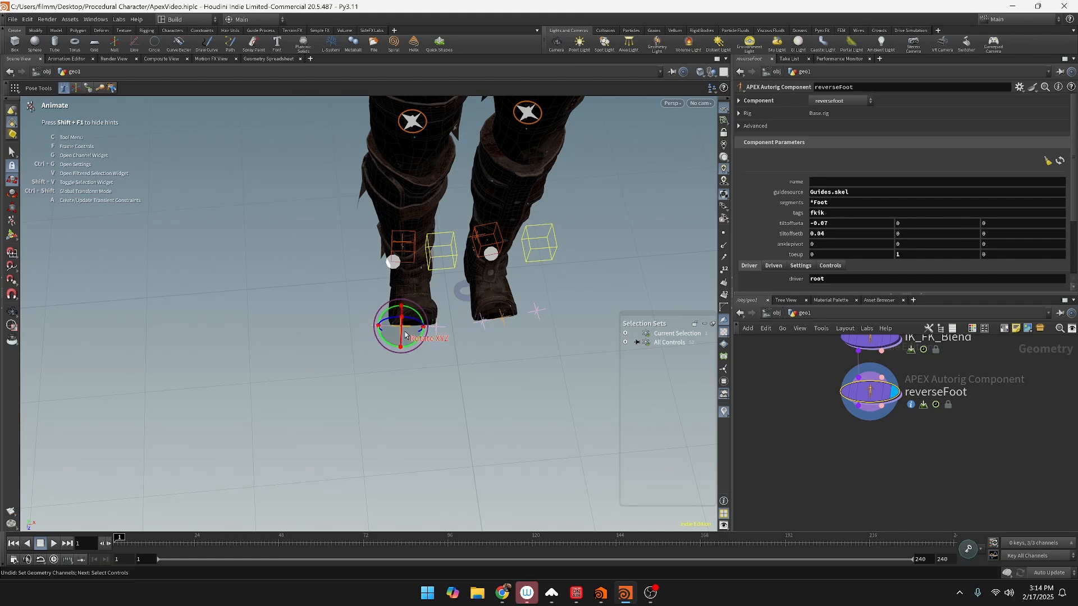
left_click_drag(403, 331, 581, 306, "alt")
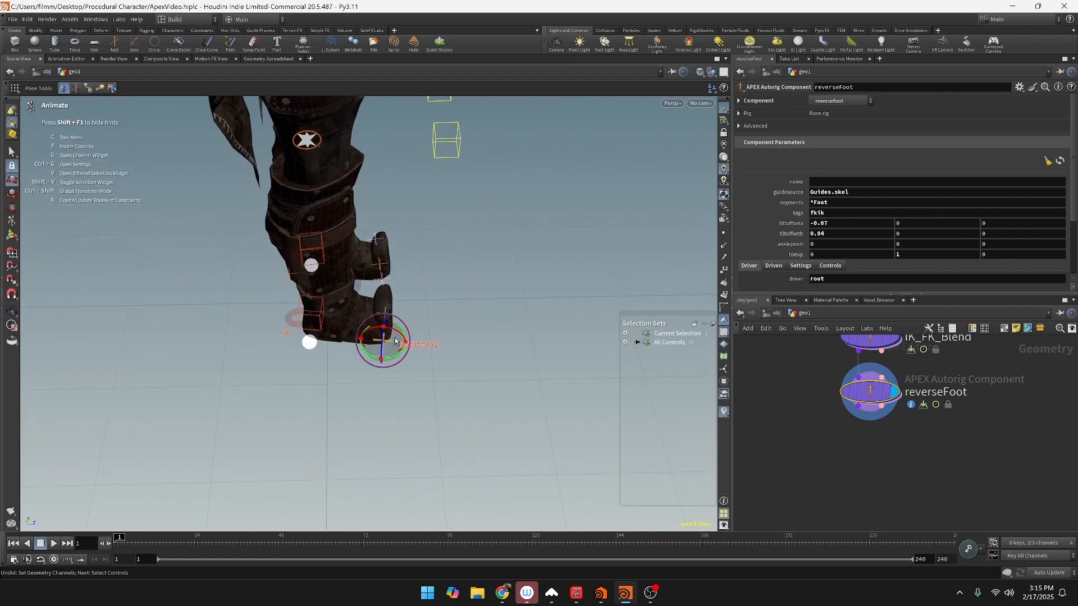
left_click_drag(402, 340, 423, 350)
middle_click_drag(430, 227, 372, 240, "alt")
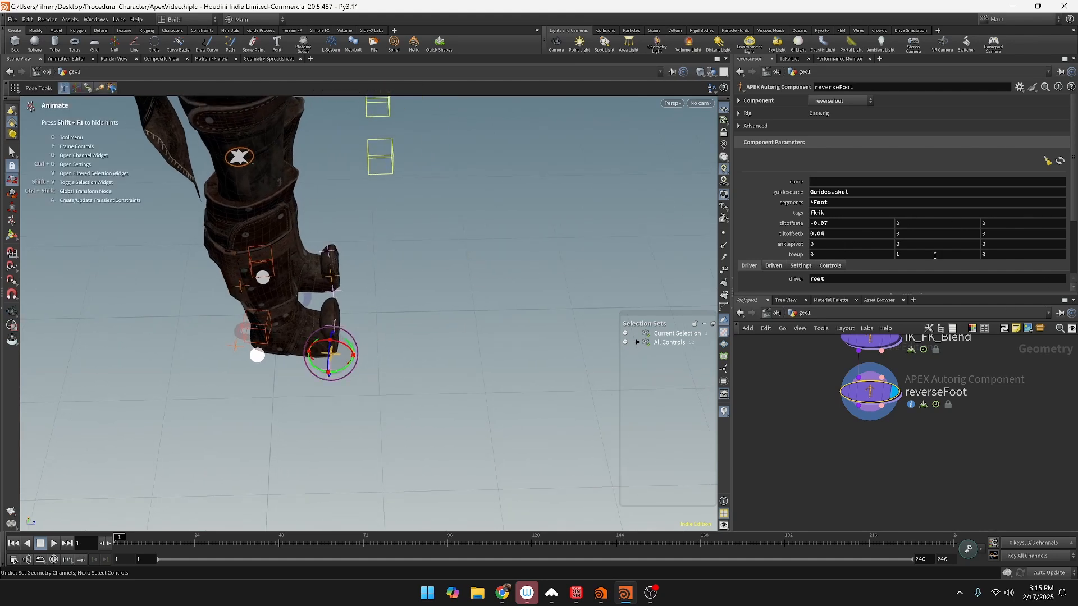
Step: Show the component's driven settings and set the X value of toeup to 0.3
scroll(932, 253, "down", 3)
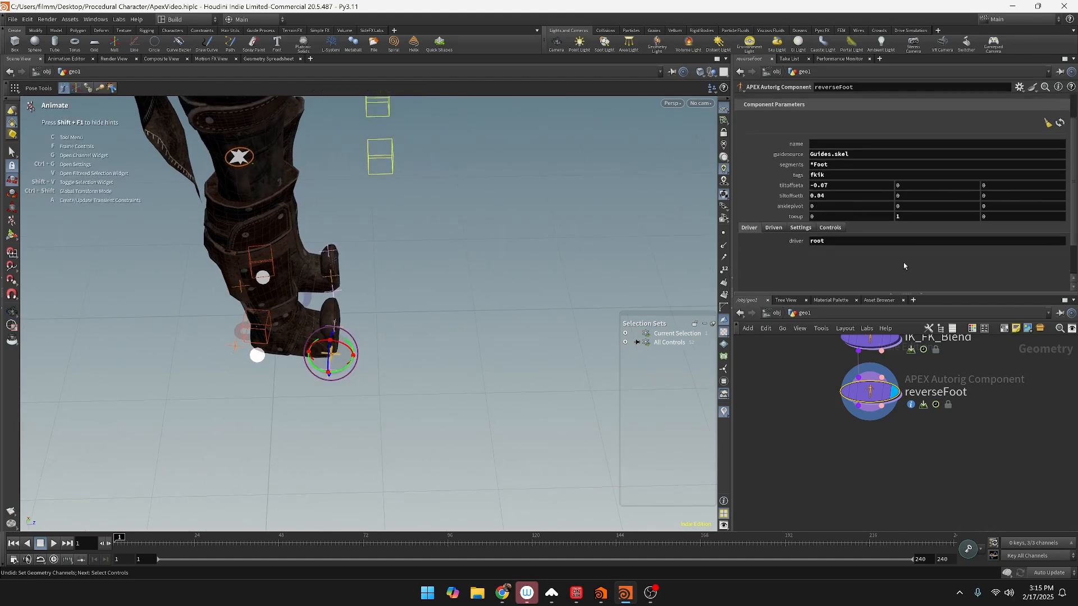
left_click(772, 185)
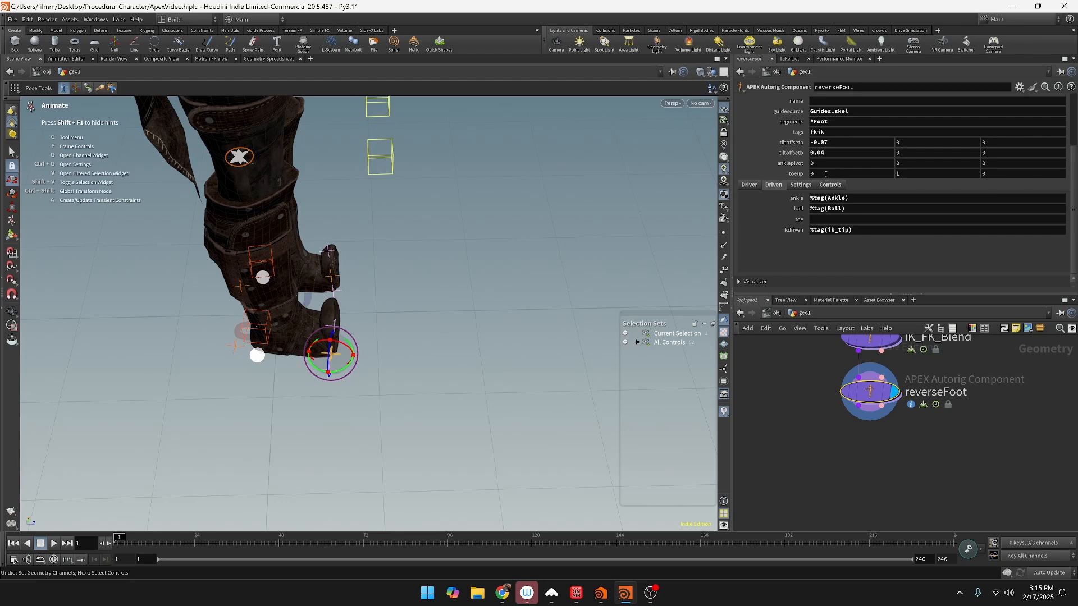
mouse_move(827, 174)
middle_mouse_down()
mouse_move(847, 177)
mouse_move(830, 175)
middle_mouse_up()
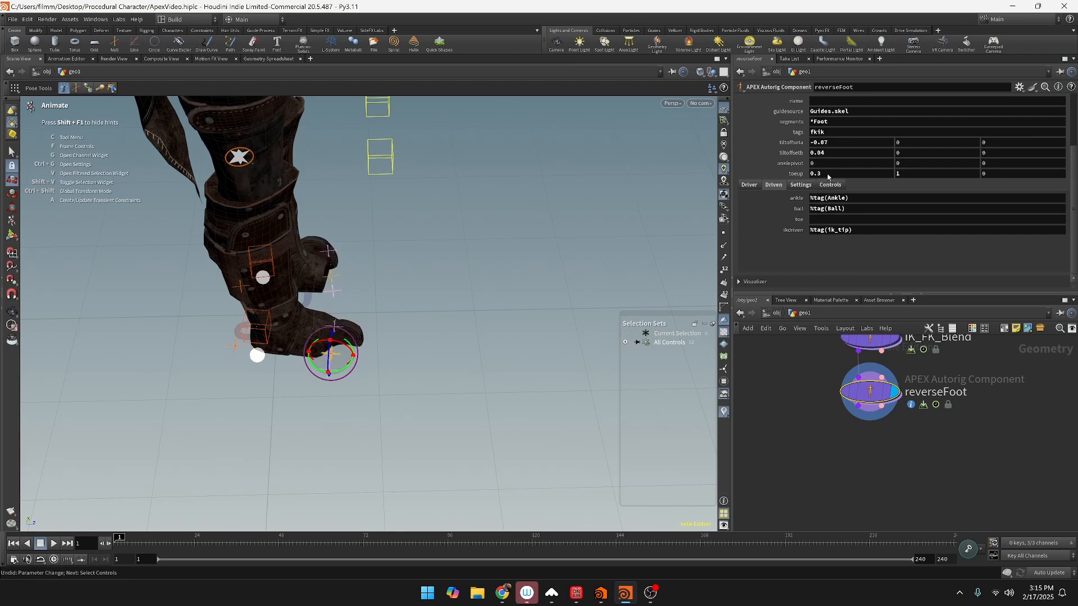
Step: Undo the toeup X change, try toeup with Y at 0 and Z at 1, and restore Y to 1 and Z to 0
key("ctrl+z")
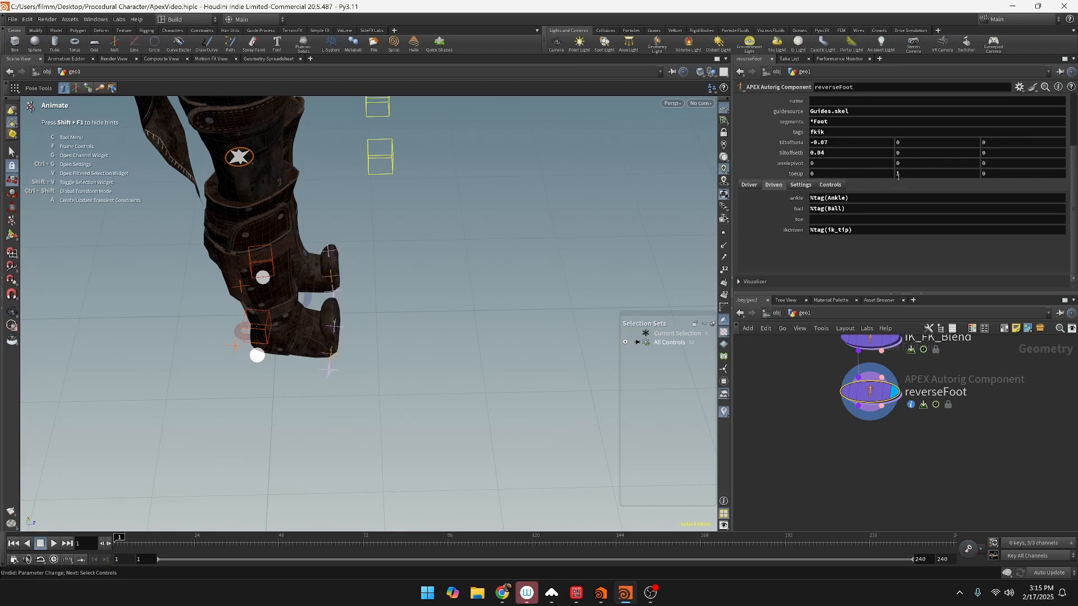
left_click(999, 174)
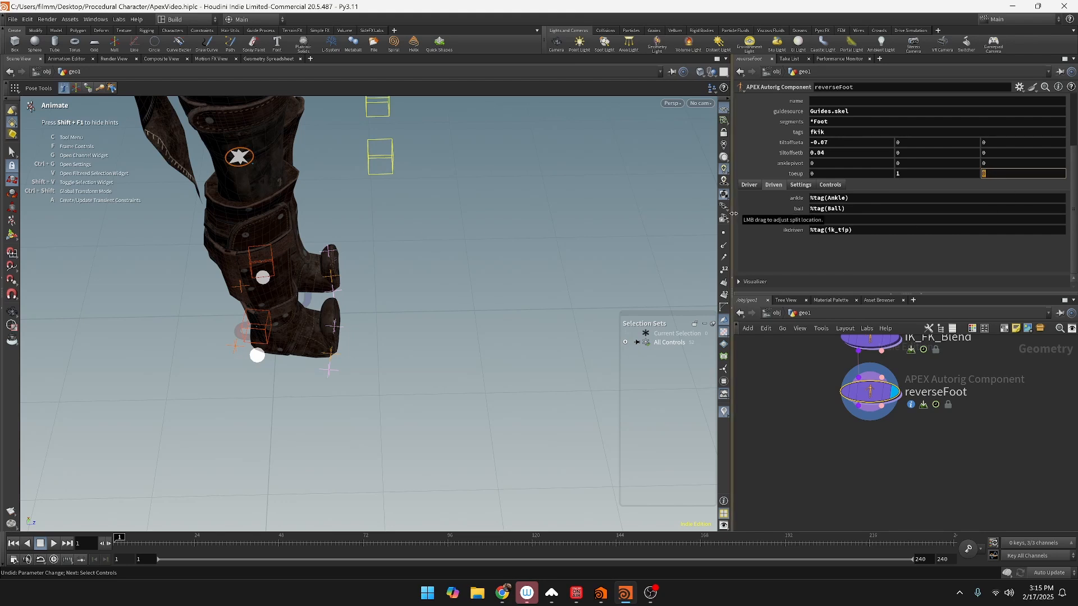
key("Return")
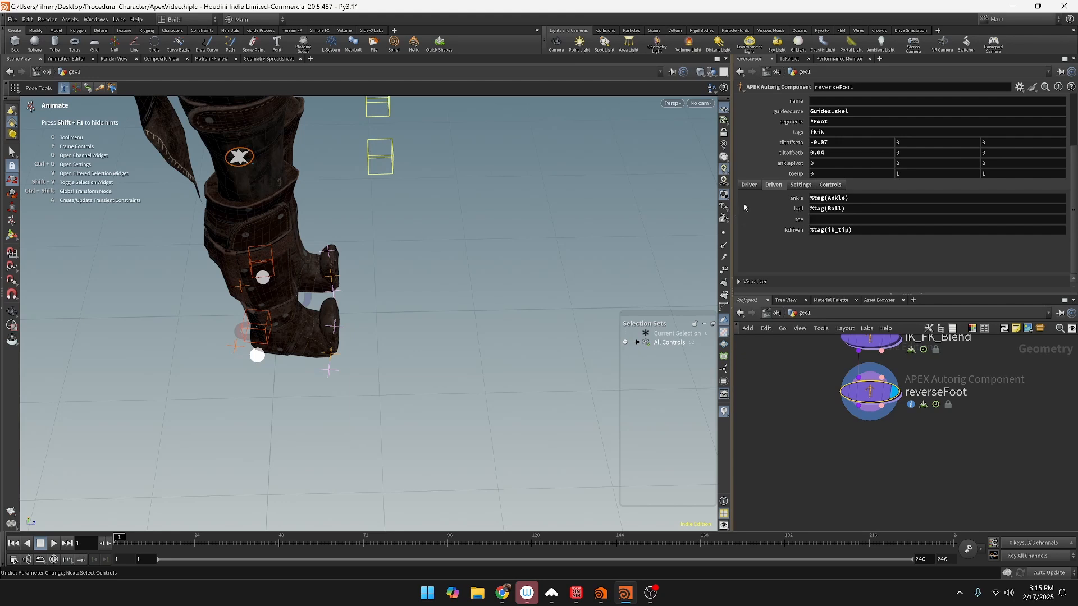
left_click(907, 175)
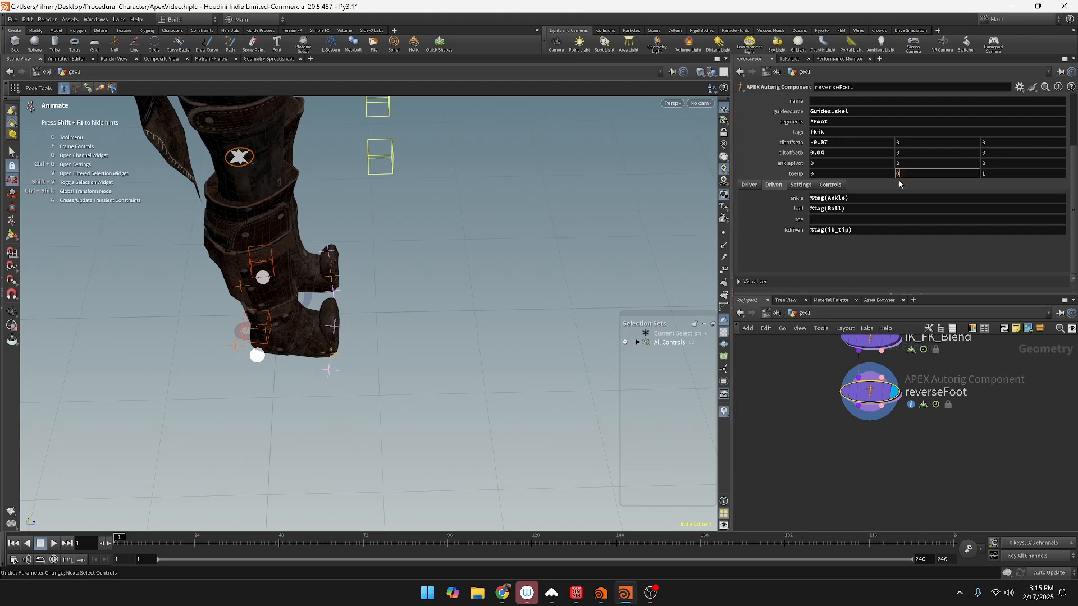
key("Return")
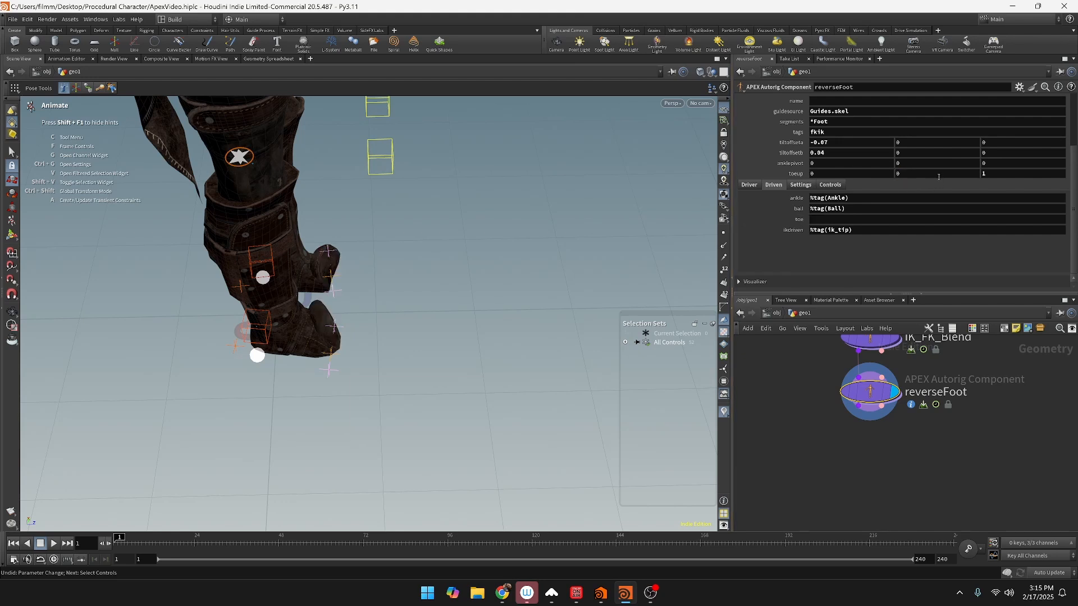
left_click(939, 175)
type("1")
key("Return")
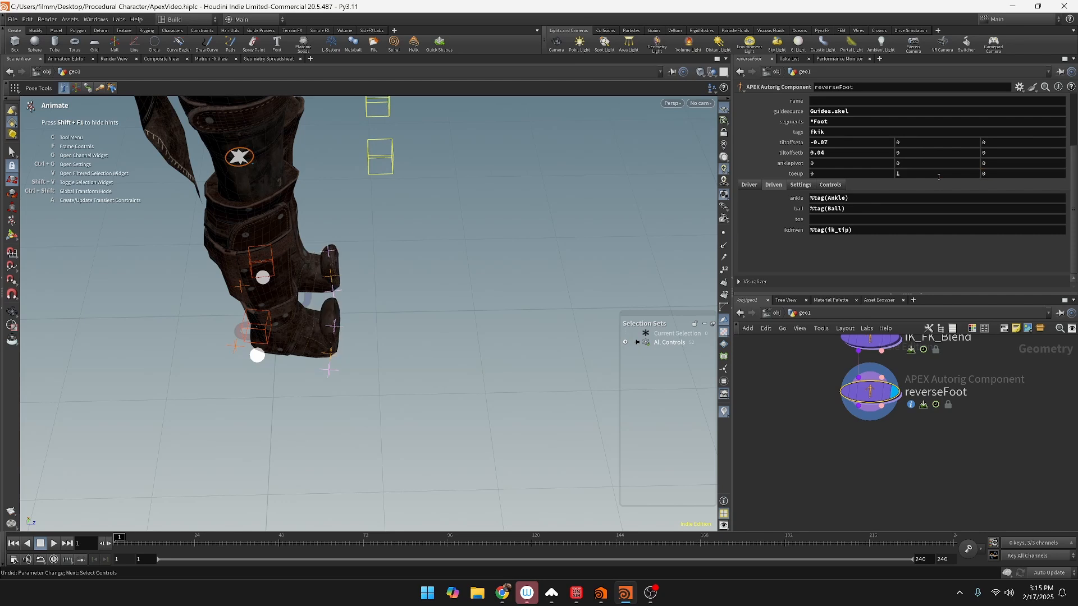
Step: Examine the feet and locate the branch between fbxcharacterimport1 and OUT_CHARACTER_GUIDES in the node network
middle_click_drag(322, 271, 321, 319, "alt")
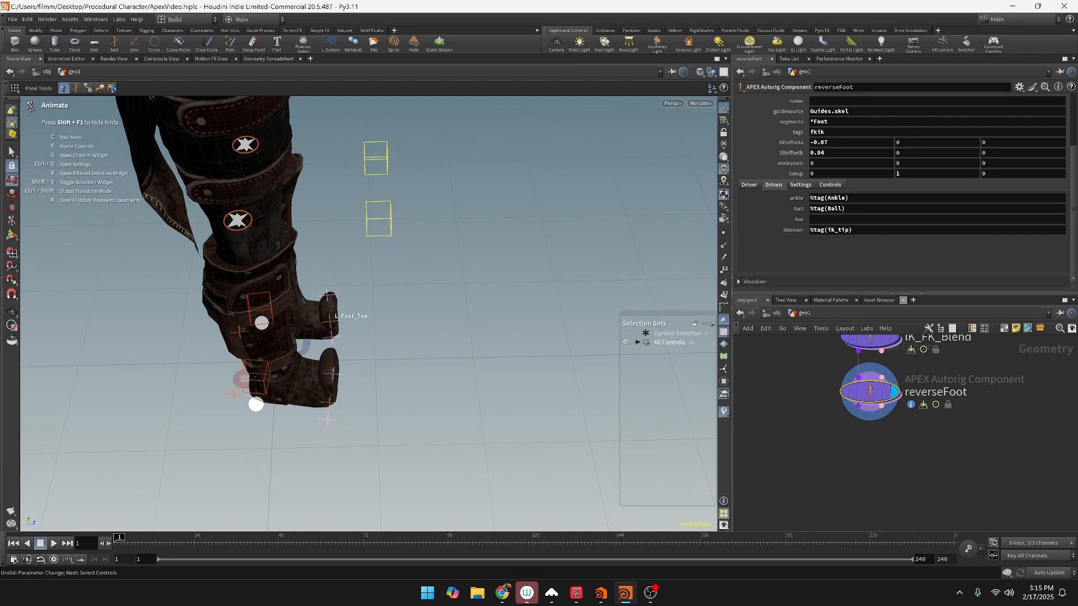
scroll(961, 454, "down", 5)
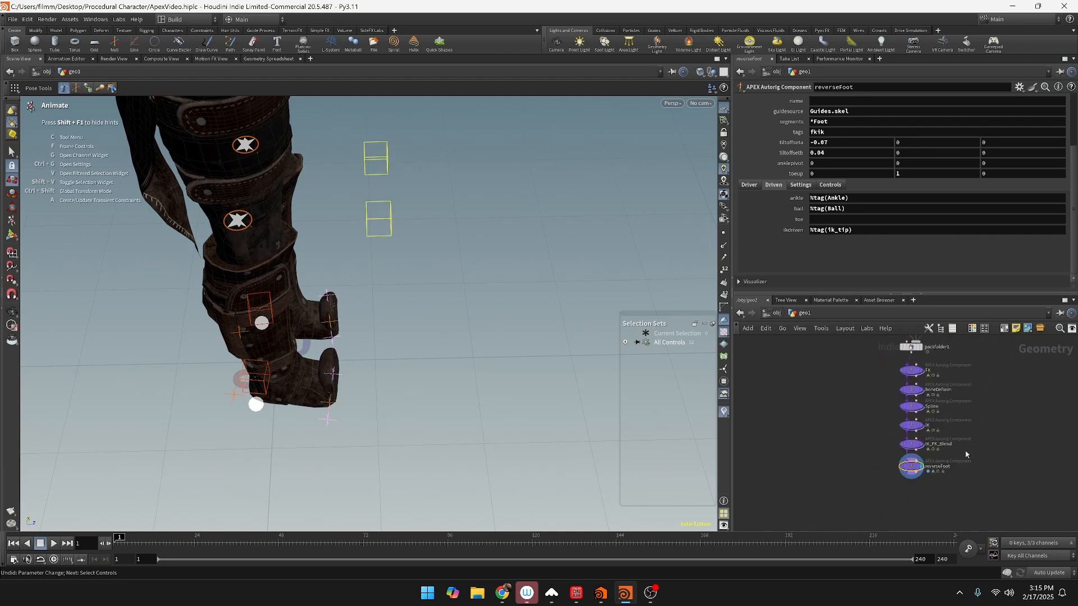
middle_click_drag(959, 493, 926, 541)
middle_click_drag(959, 447, 954, 530)
scroll(936, 476, "up", 5)
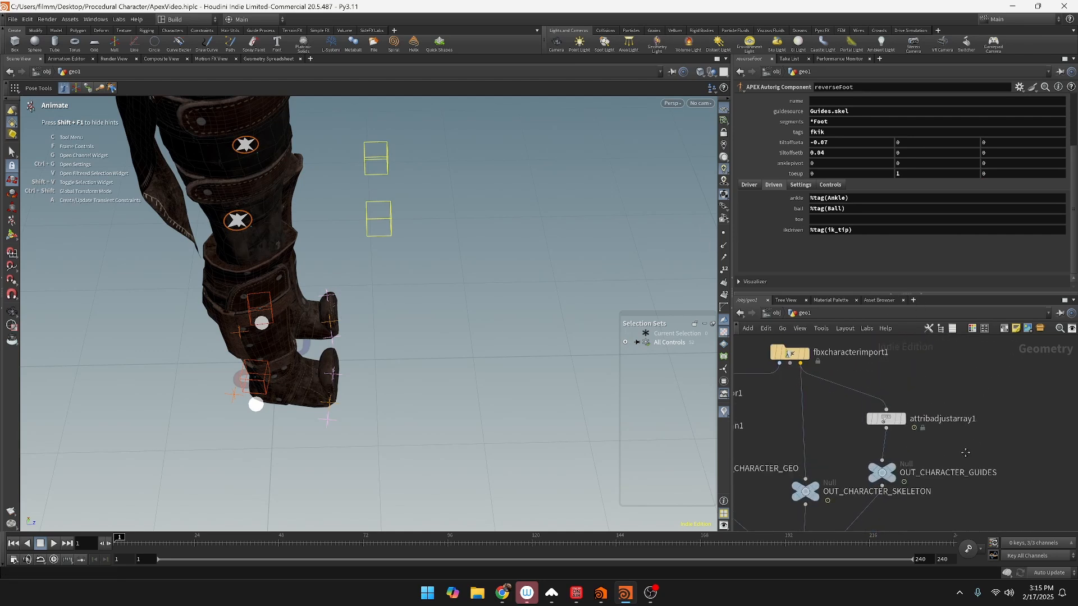
middle_click_drag(957, 431, 950, 475)
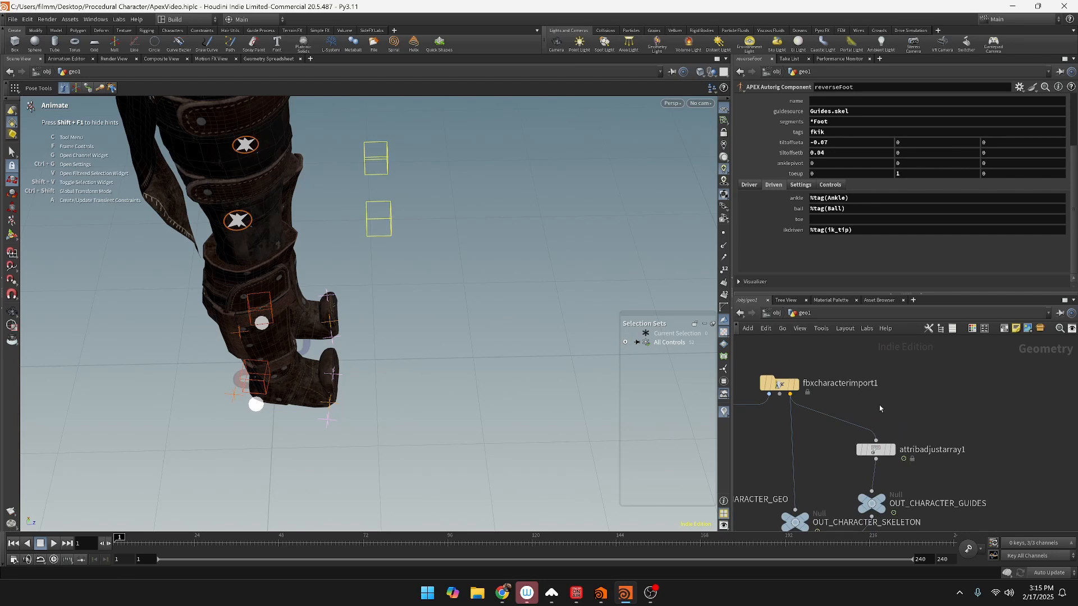
Step: Insert a Rig Attribute VOP between fbxcharacterimport1's skeleton output and attribadjustarray1, and display its result in the viewport
key("Tab")
type("a")
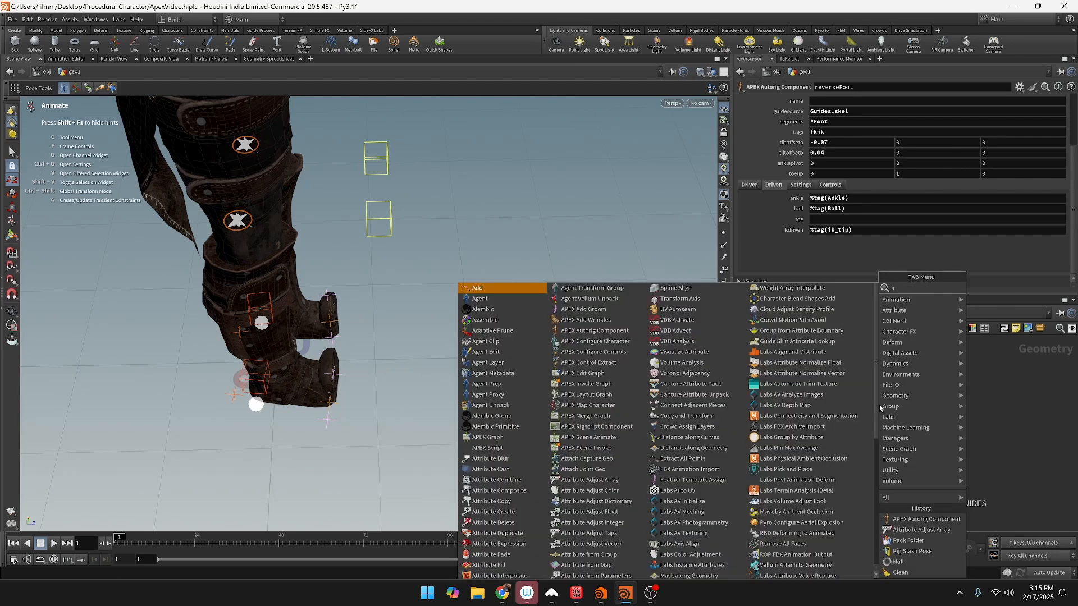
type("tt")
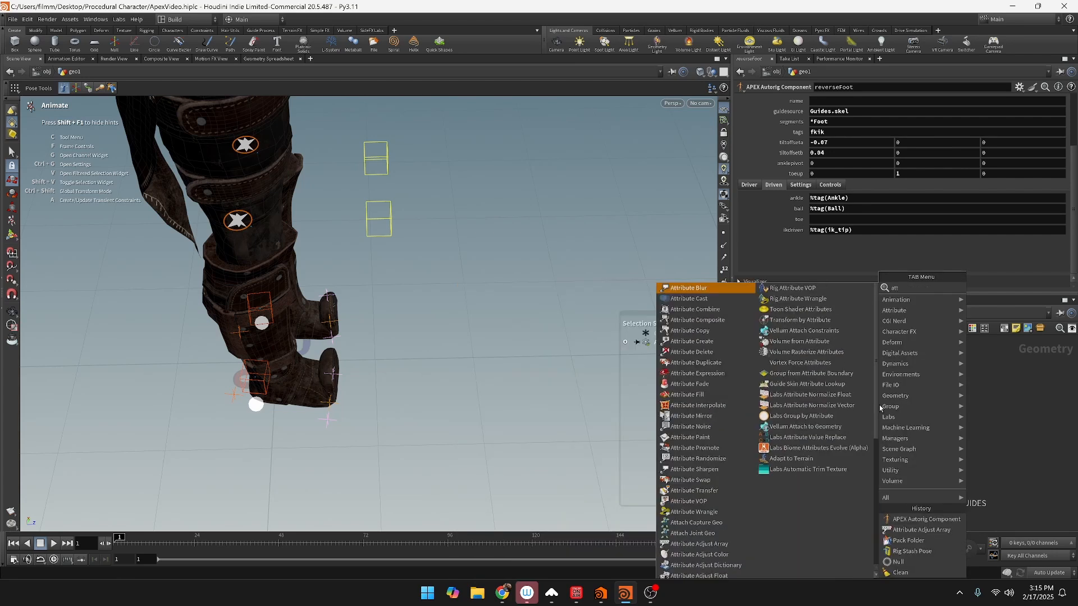
type(" rig")
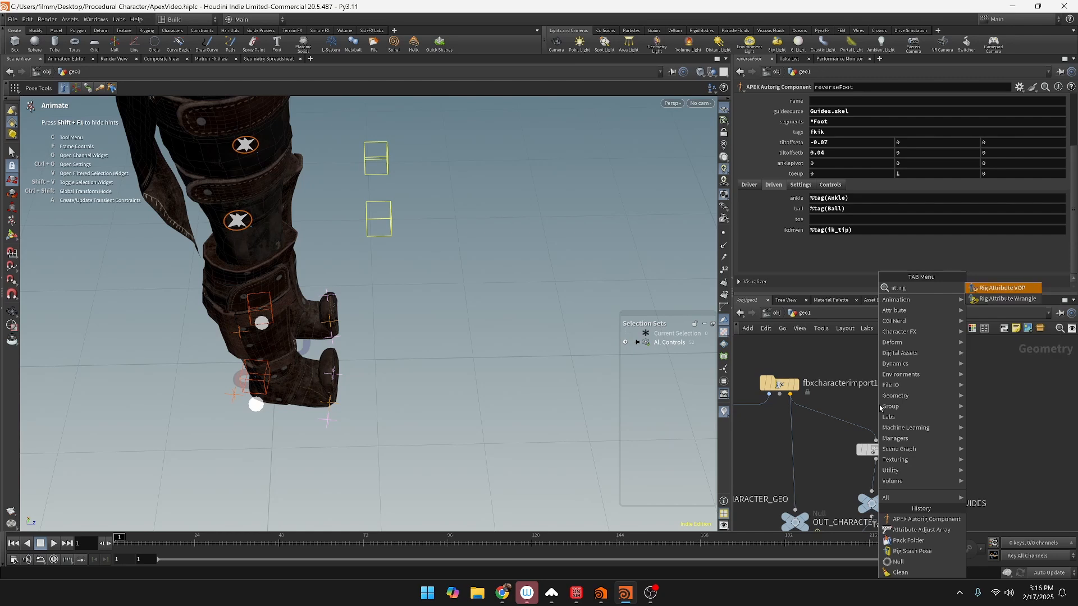
key("Return")
left_click(879, 406)
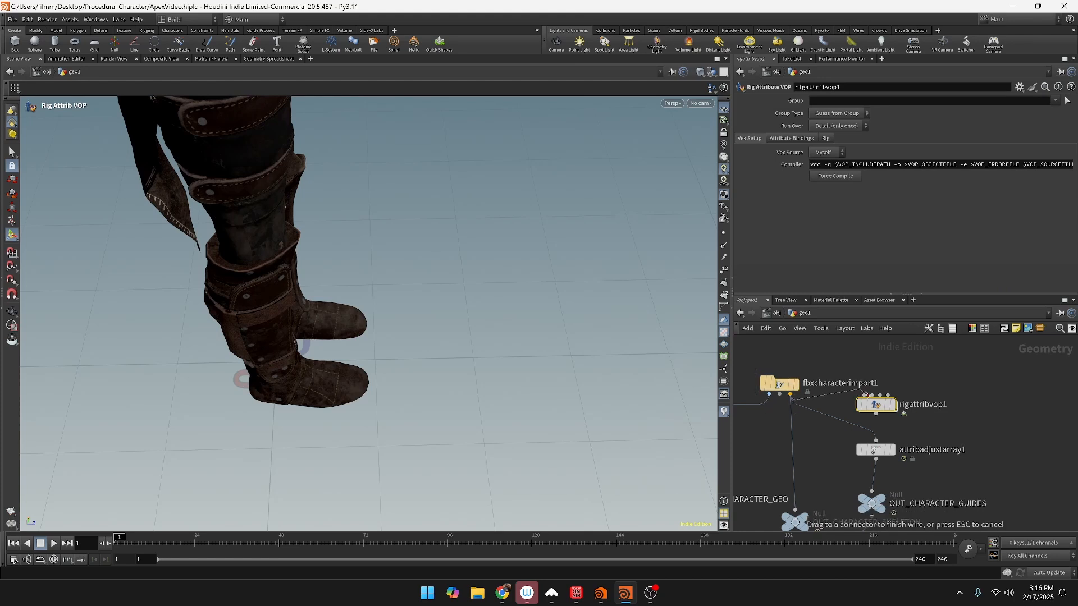
left_click(876, 416)
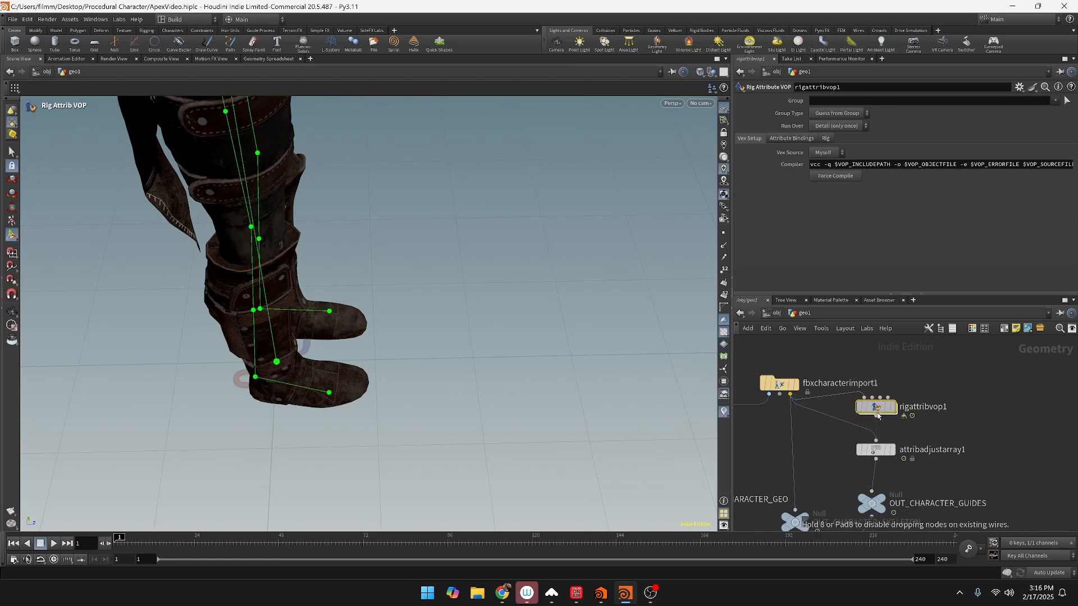
left_click(877, 439)
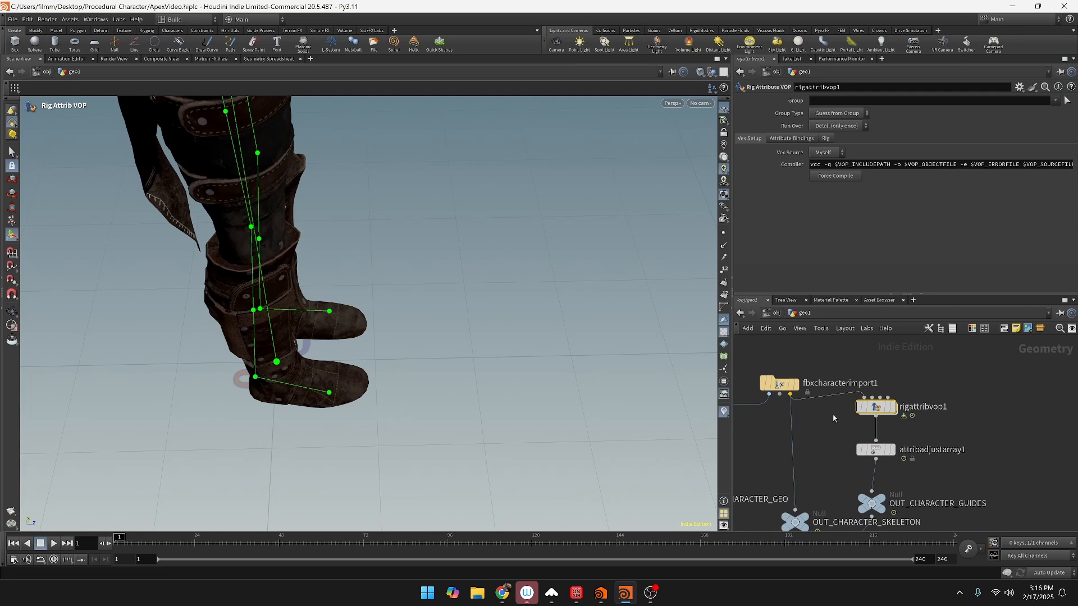
left_click(895, 407)
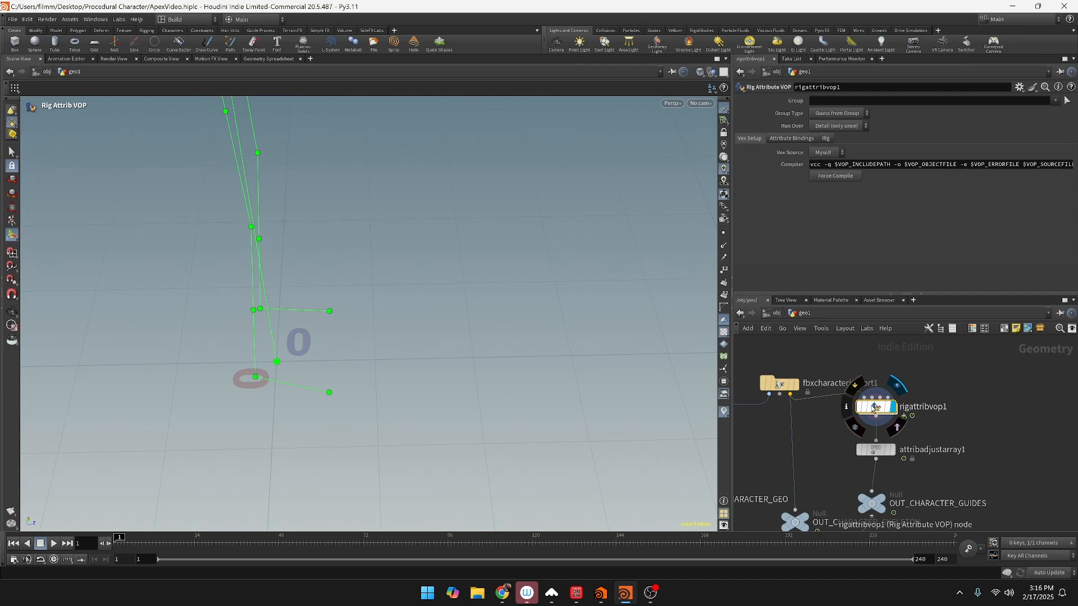
Step: Inside the Rig Attribute VOP, add a Get Point Transform node with its signature set to By Name
double_click(877, 408)
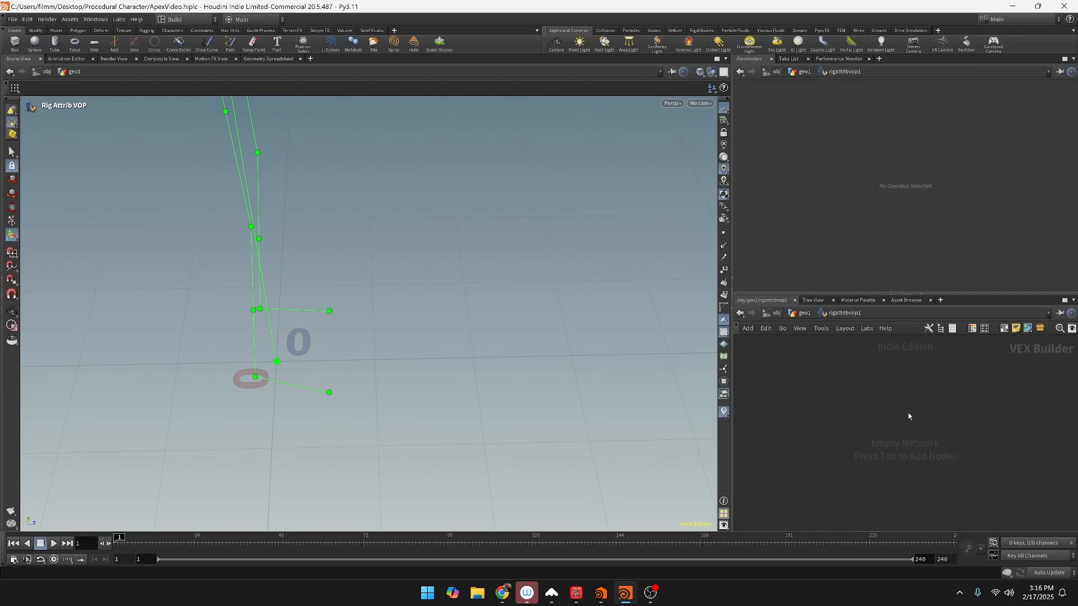
key("Tab")
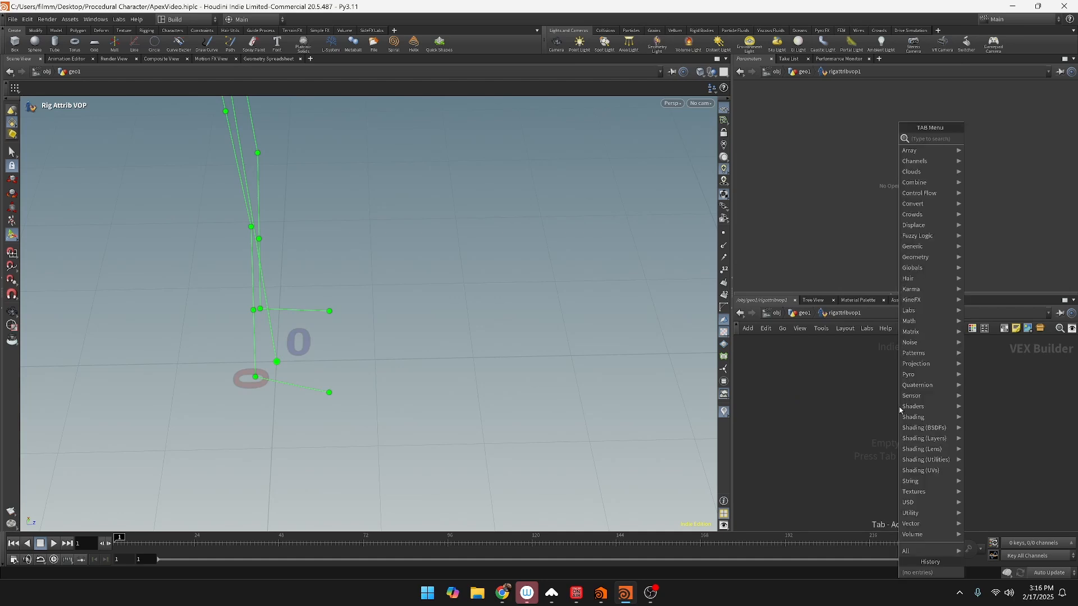
type("get")
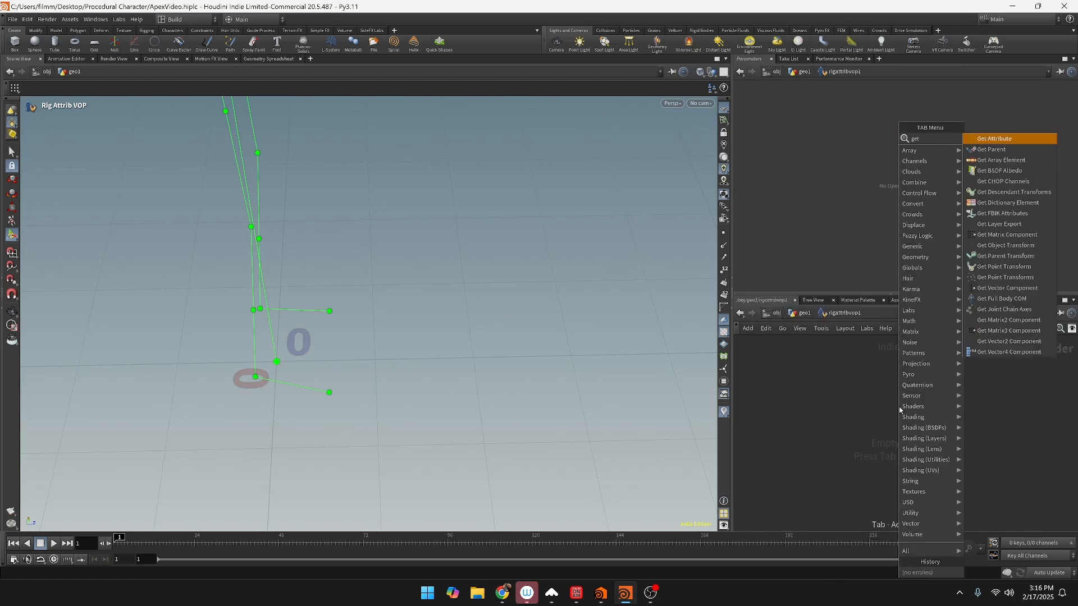
type(" g")
type("jo")
key("BackSpace")
type("point")
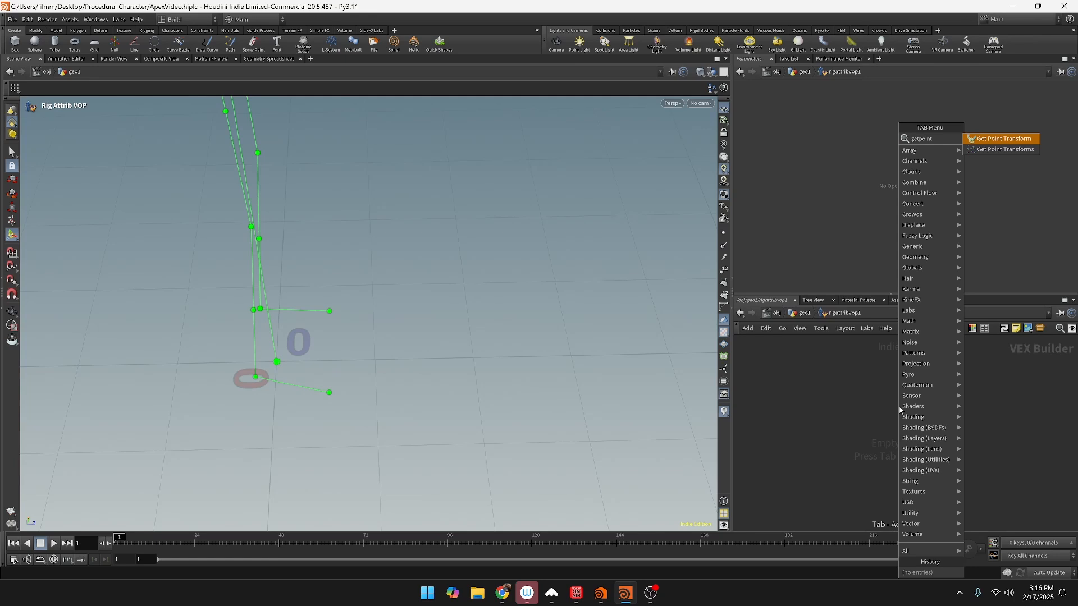
key("Return")
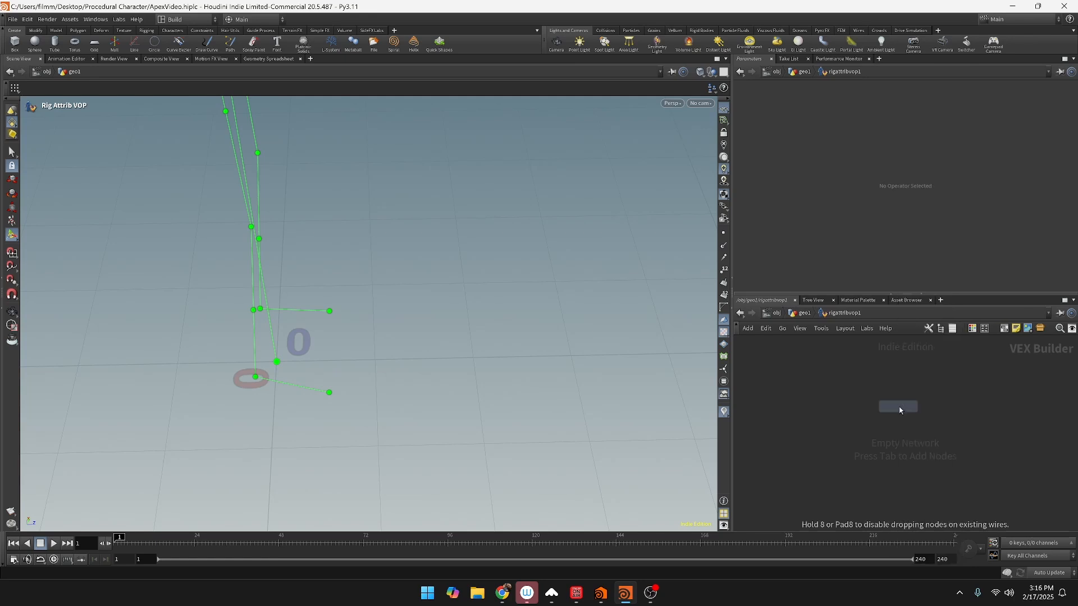
left_click(842, 393)
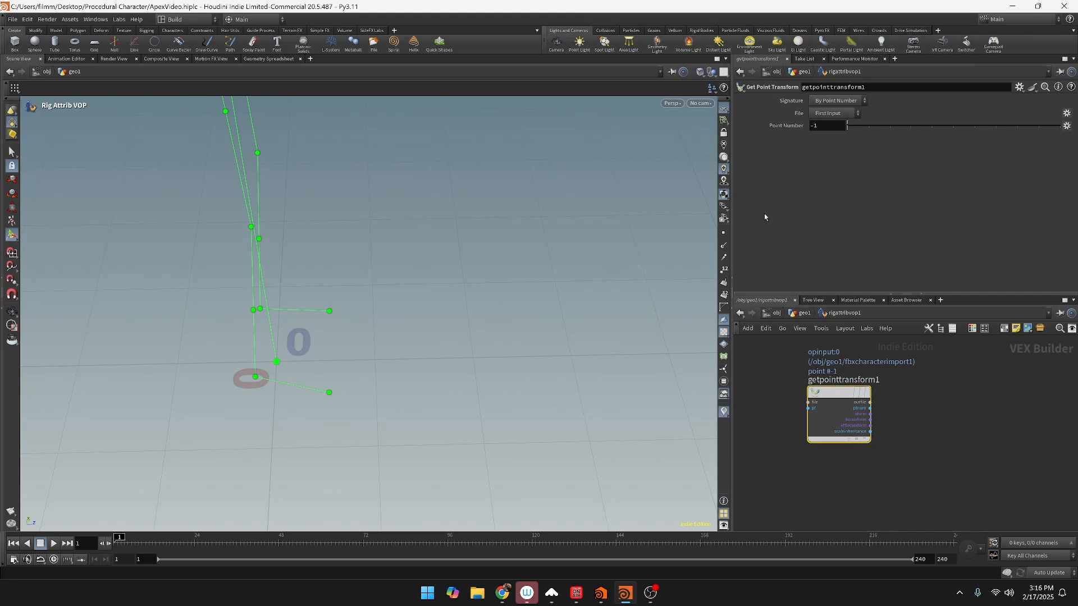
left_click(836, 102)
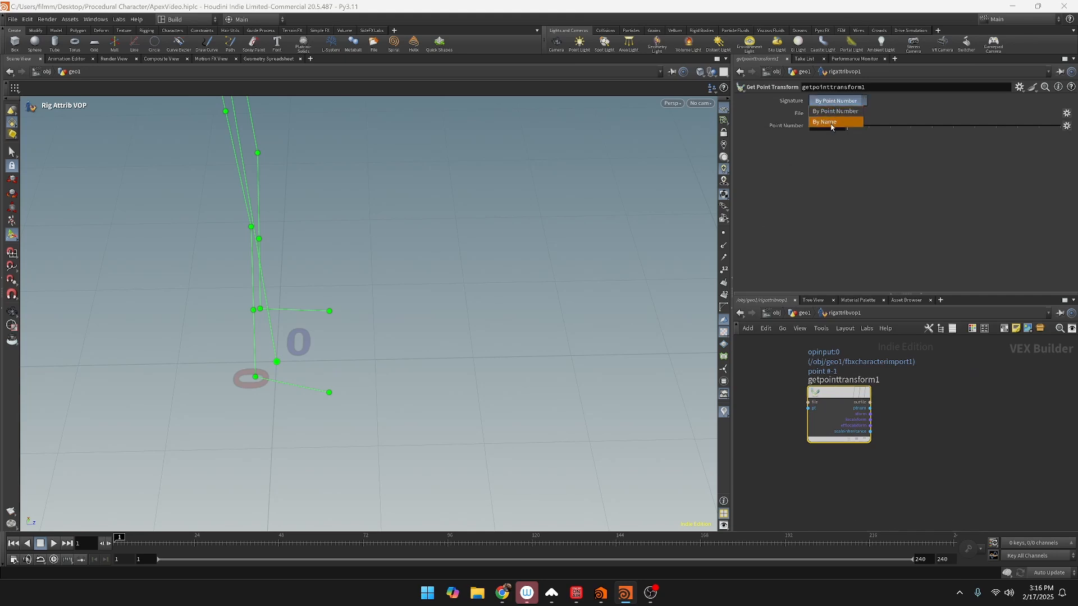
left_click(829, 122)
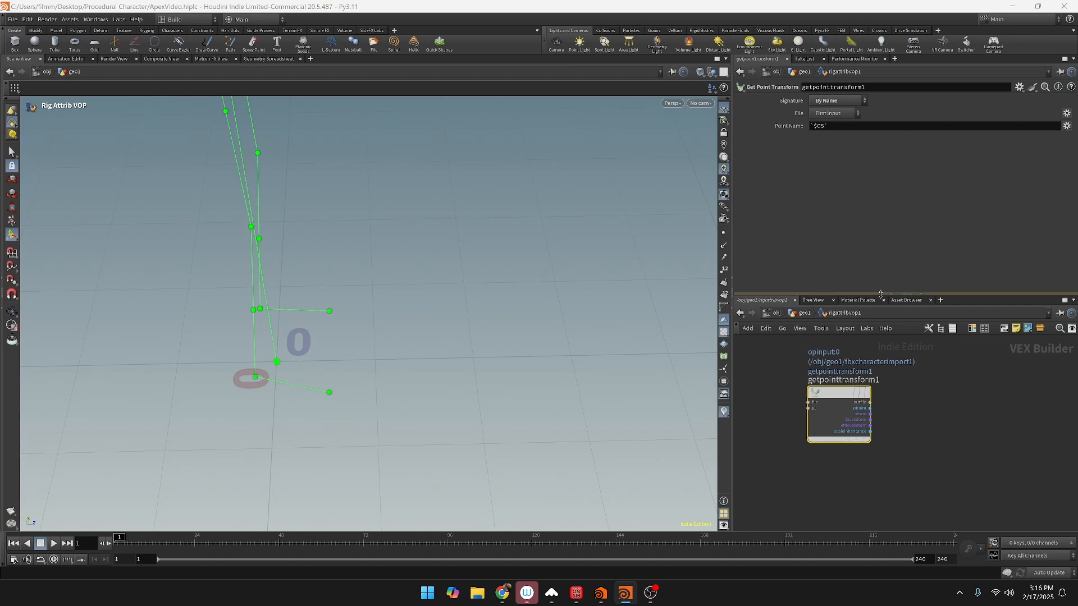
Step: Examine the skeleton's joint names in the geometry spreadsheet to find the name of the left ball joint
double_click(859, 381)
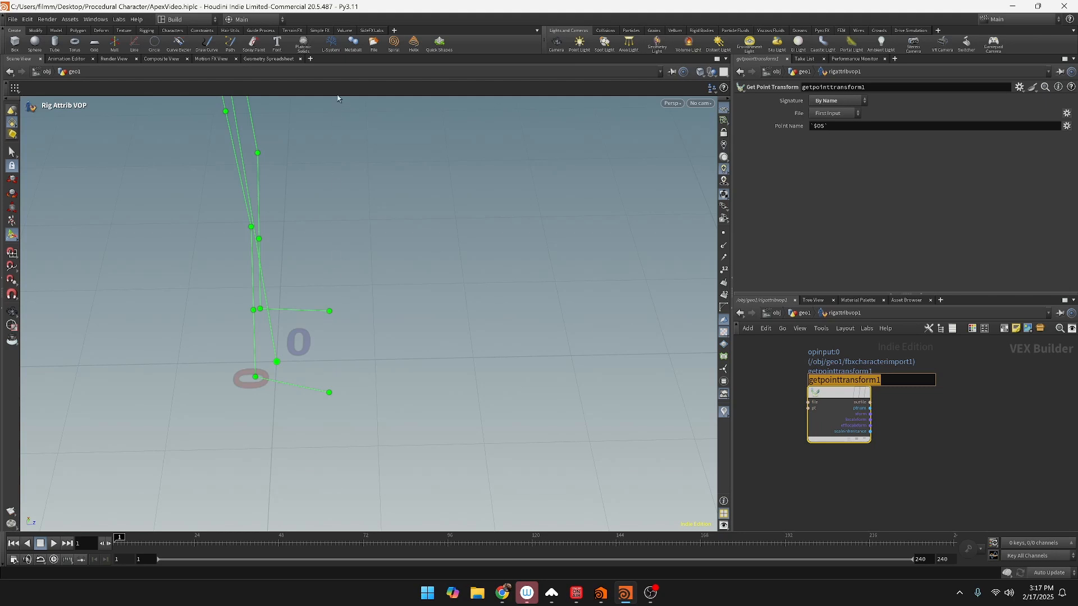
left_click(258, 59)
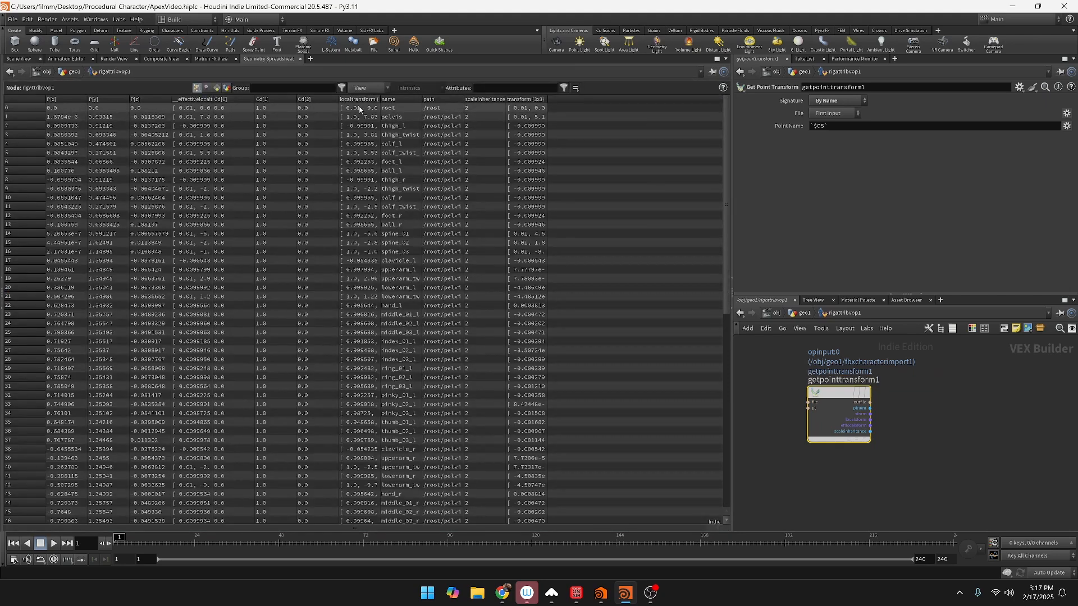
left_click_drag(422, 100, 555, 99)
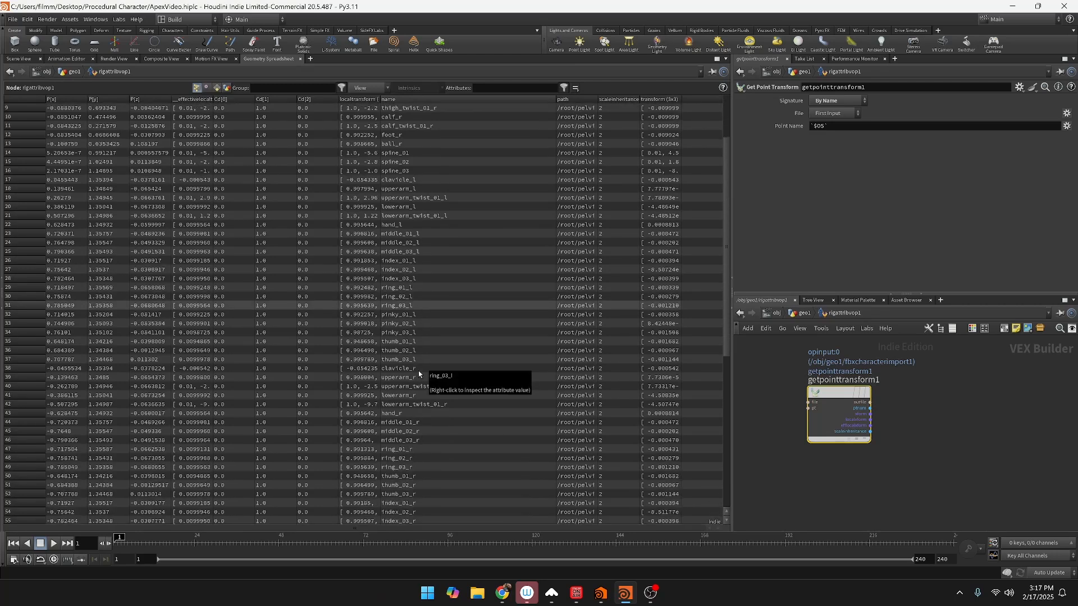
scroll(409, 314, "down", 10)
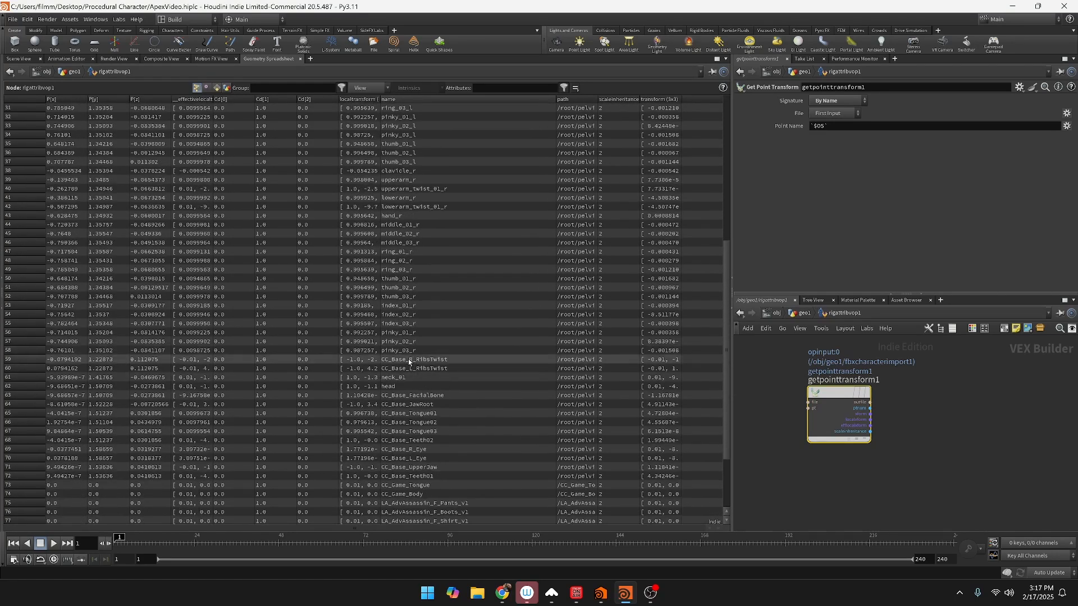
scroll(413, 309, "up", 2)
scroll(410, 306, "up", 6)
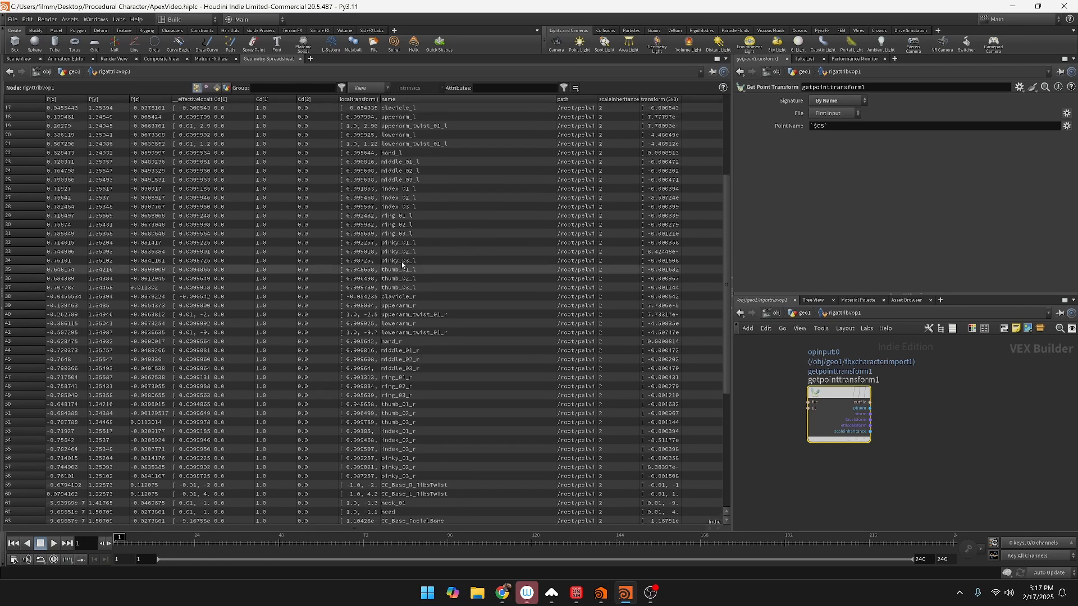
scroll(404, 163, "up", 2)
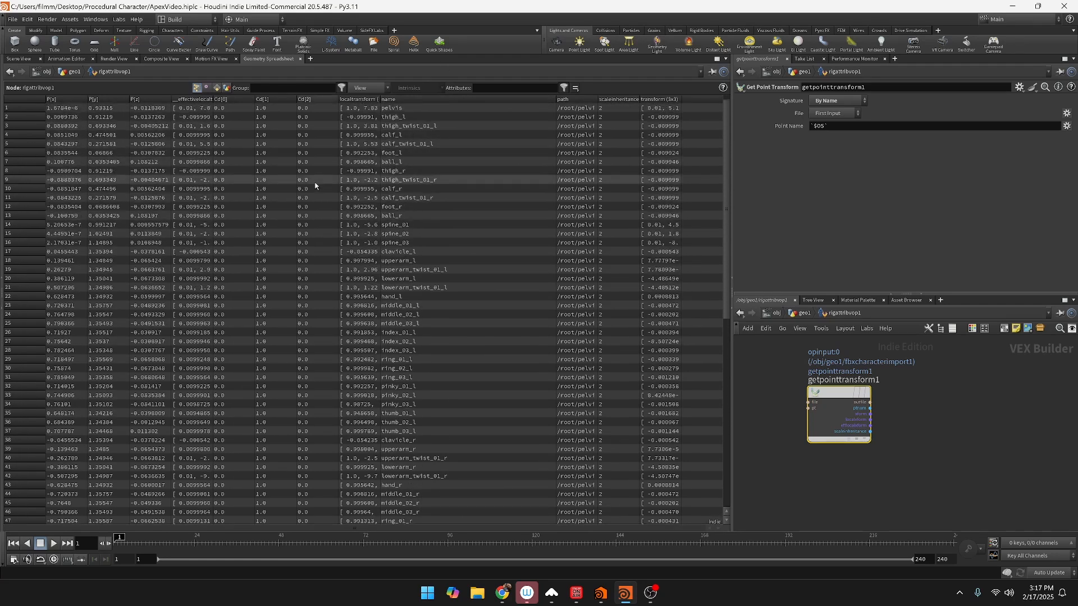
left_click(20, 59)
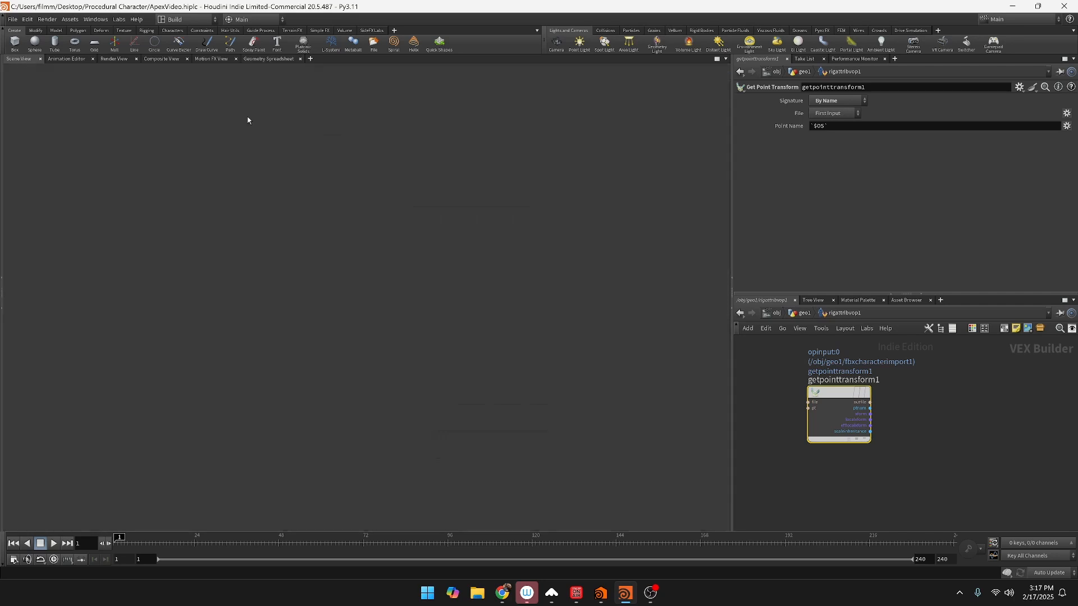
Step: Rename the Get Point Transform node to ball_l so that it fetches the left ball joint
double_click(843, 380)
type("ball__")
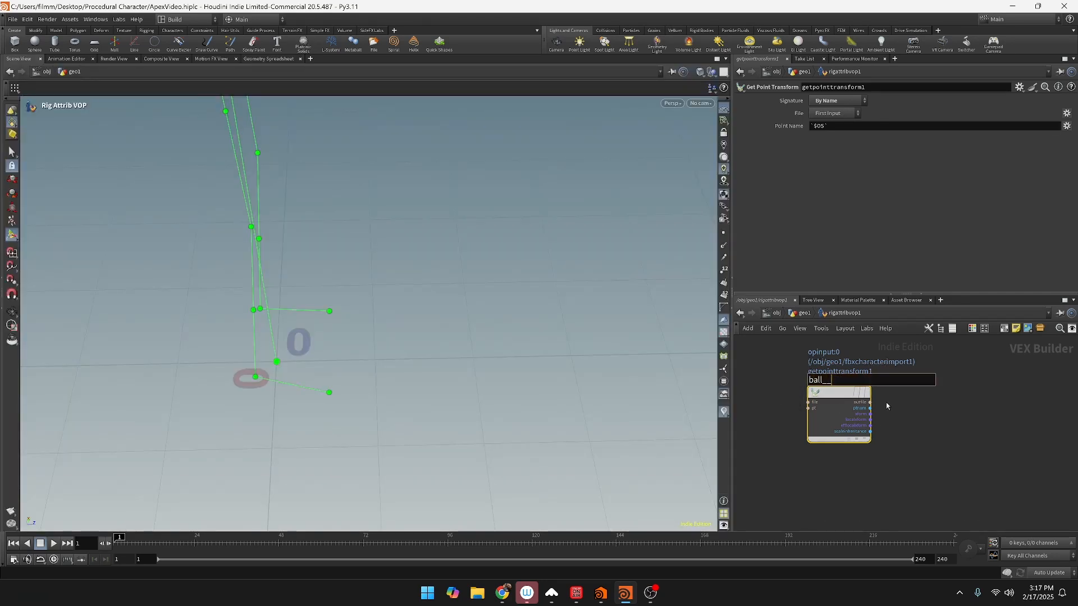
key("BackSpace")
type("l")
key("Return")
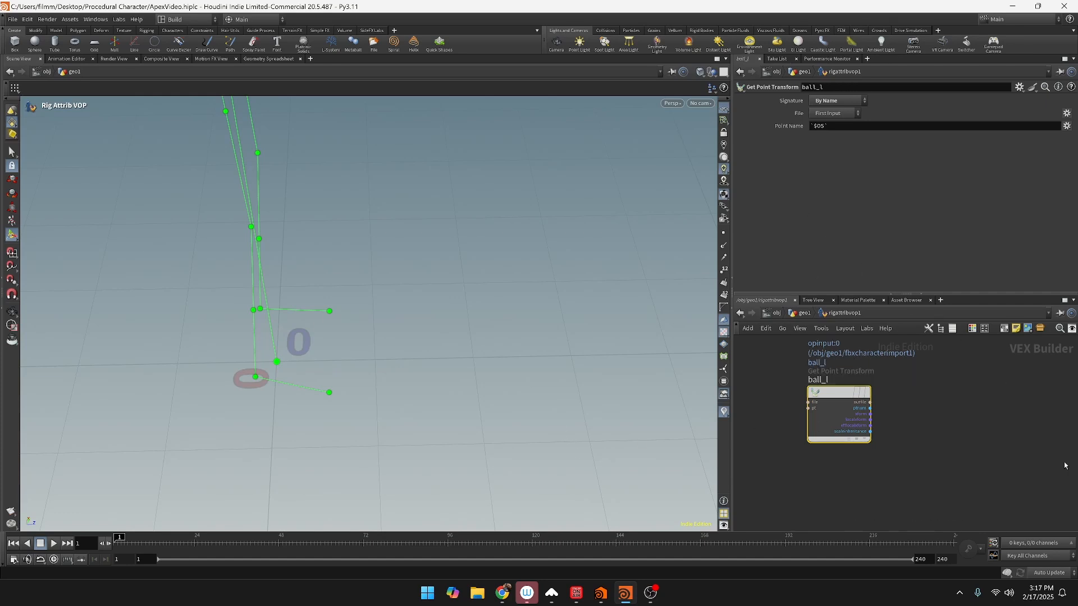
Step: Add an Add Joint node beside ball_l and name it toe_l
left_click(998, 420)
key("Tab")
type("a")
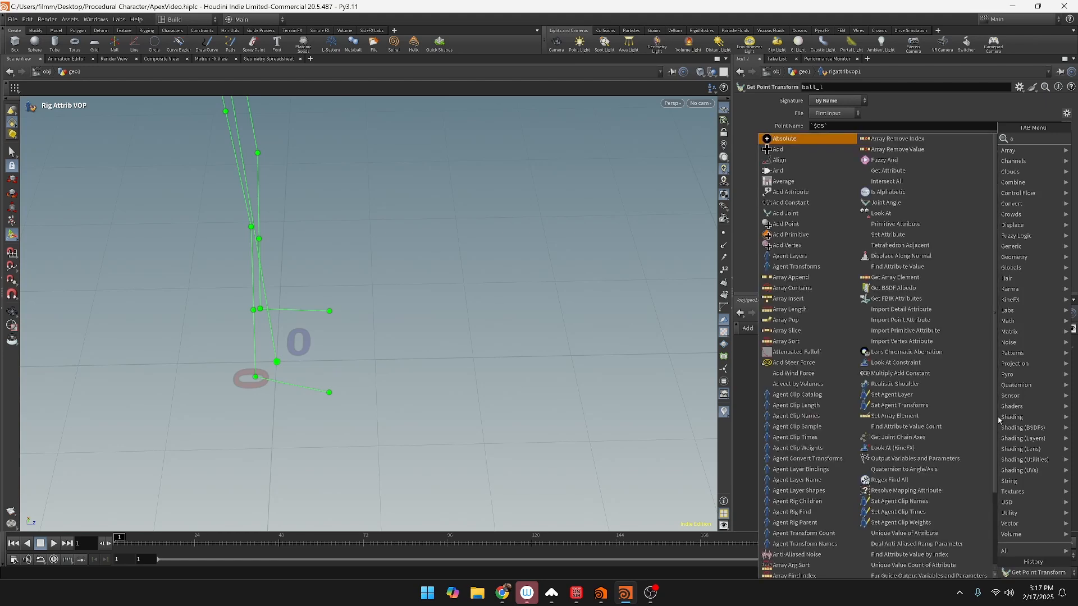
type("dd")
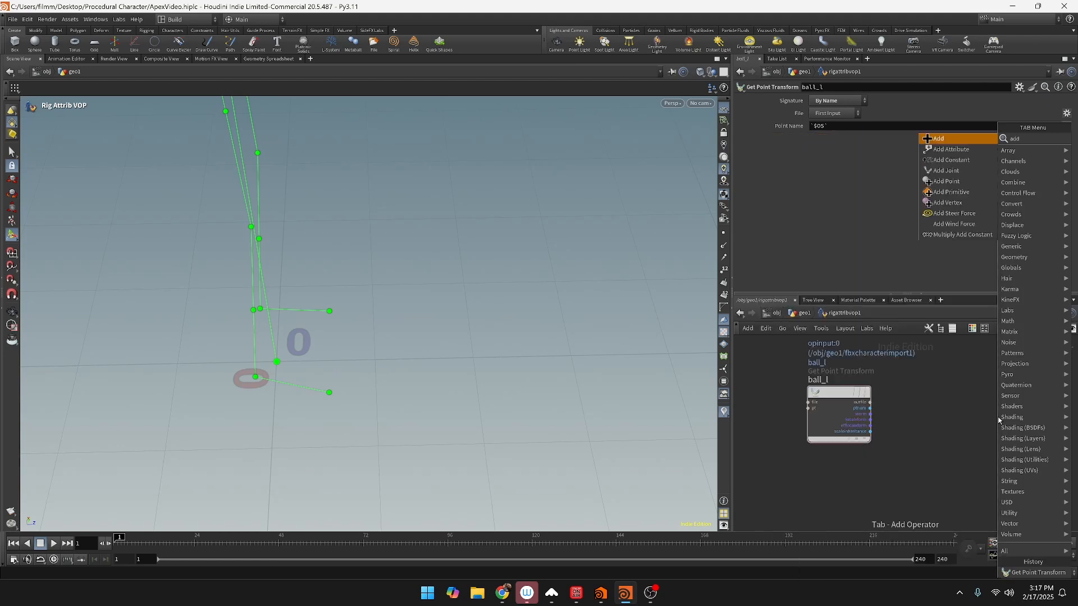
type(" j")
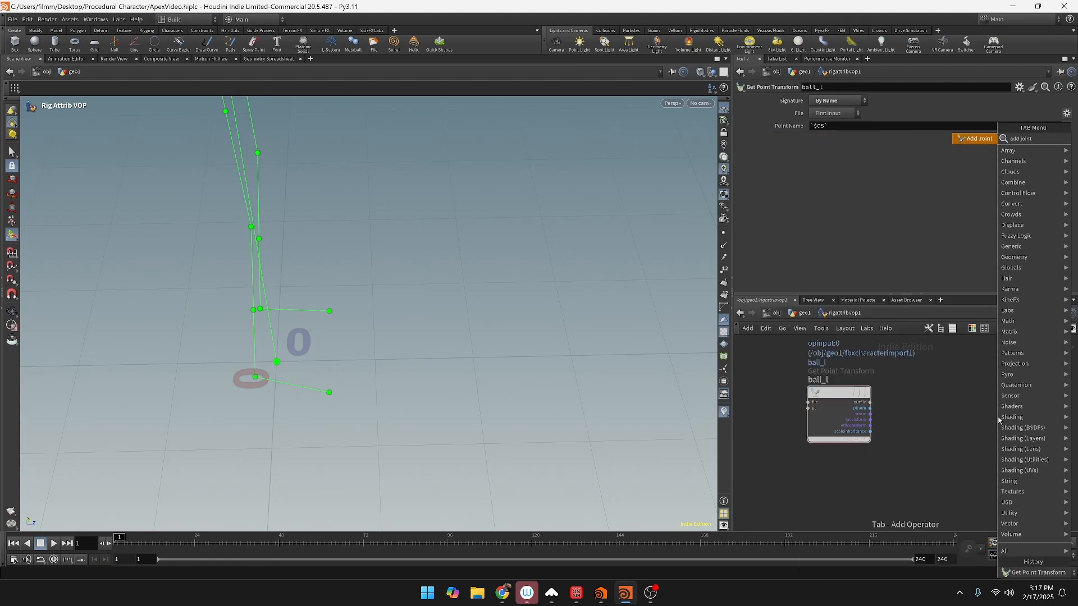
type("oint")
key("Return")
left_click(1003, 417)
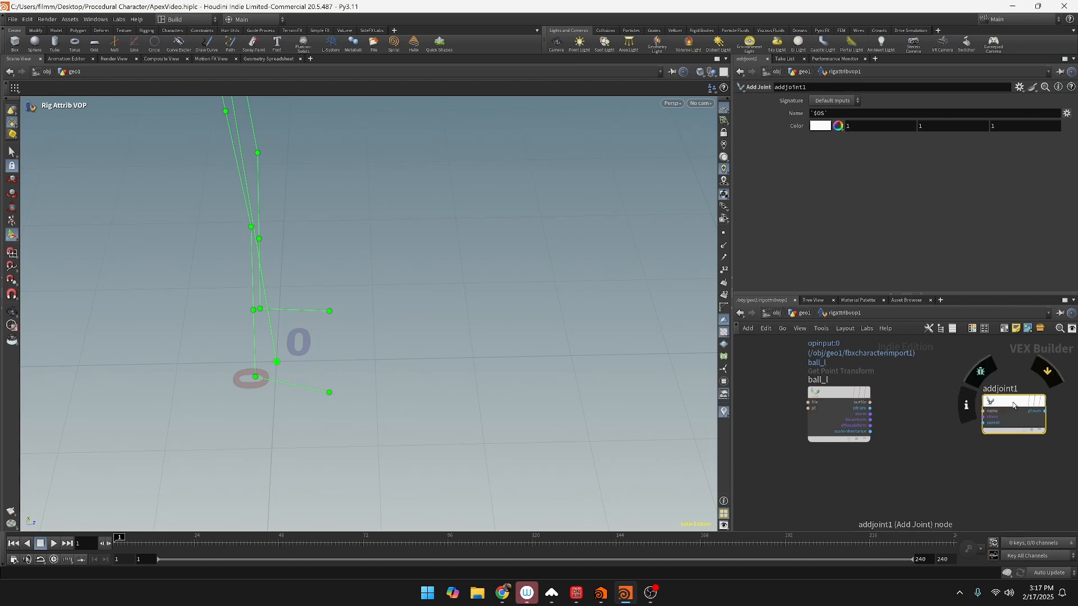
left_click(1018, 386)
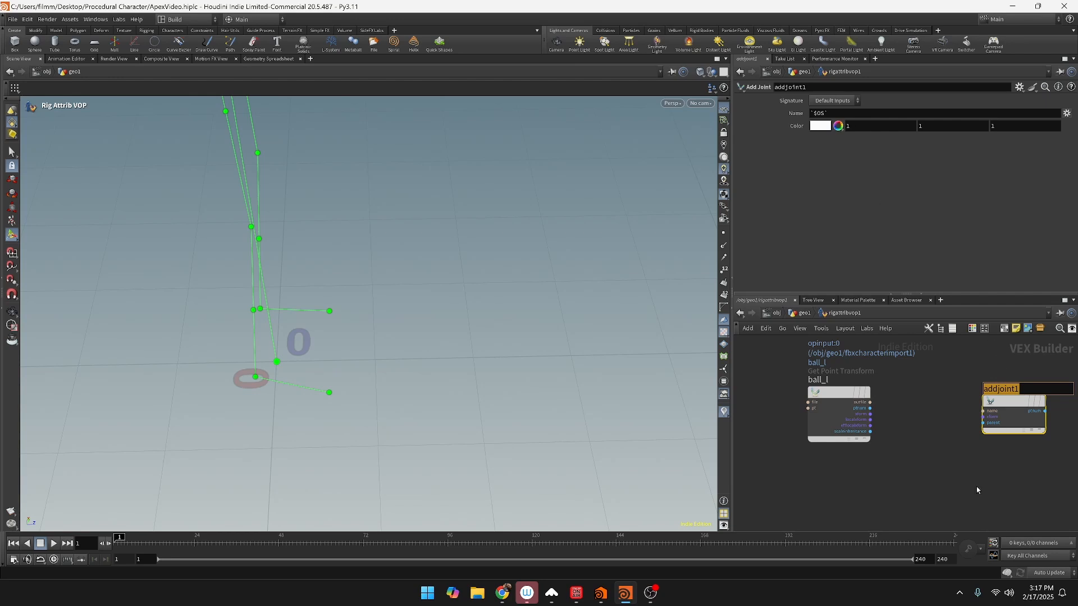
type("toe_l")
key("Return")
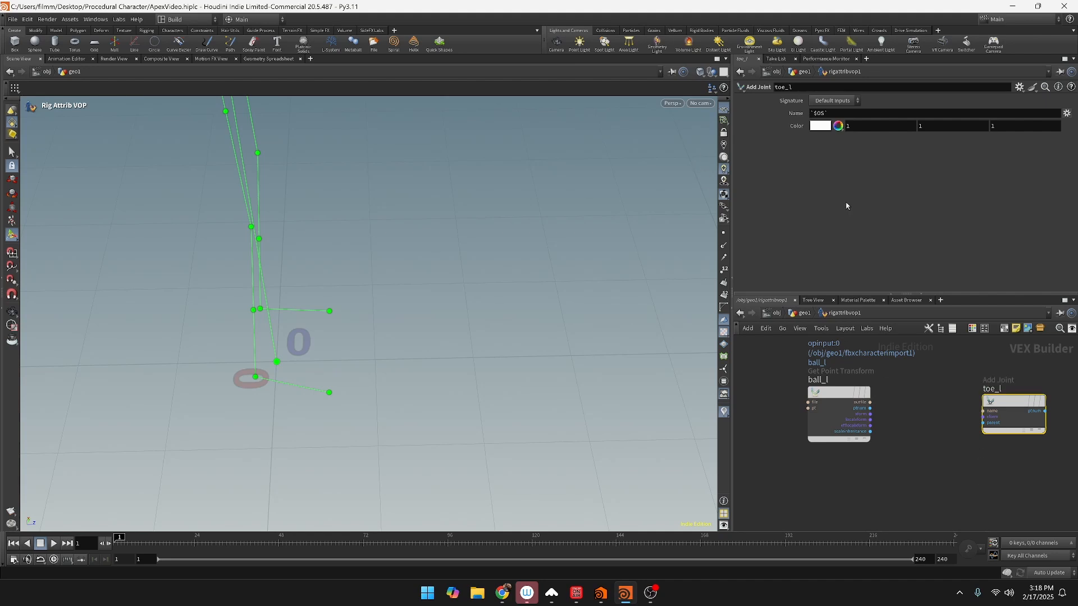
Step: Make room between ball_l and toe_l and place an Offset Transform node there
middle_click_drag(937, 433, 917, 410)
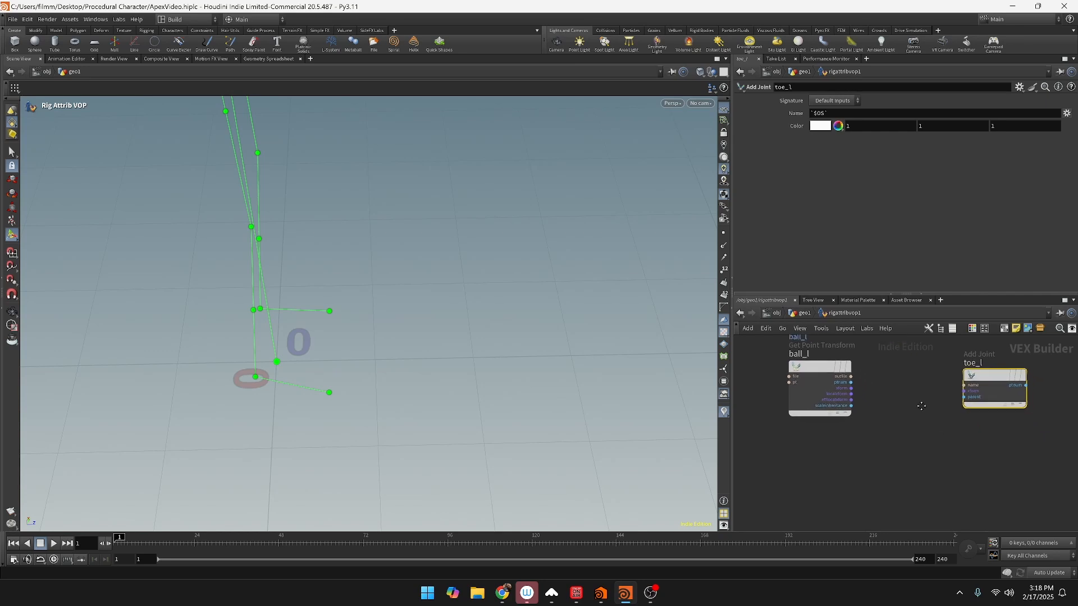
left_click_drag(981, 379, 994, 379)
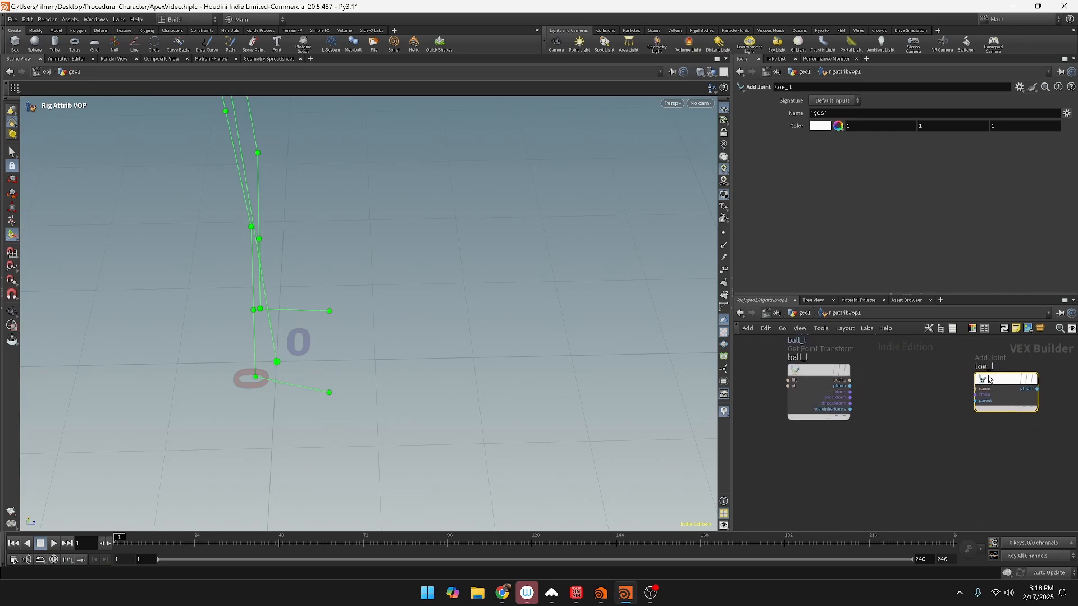
left_click(904, 410)
key("Tab")
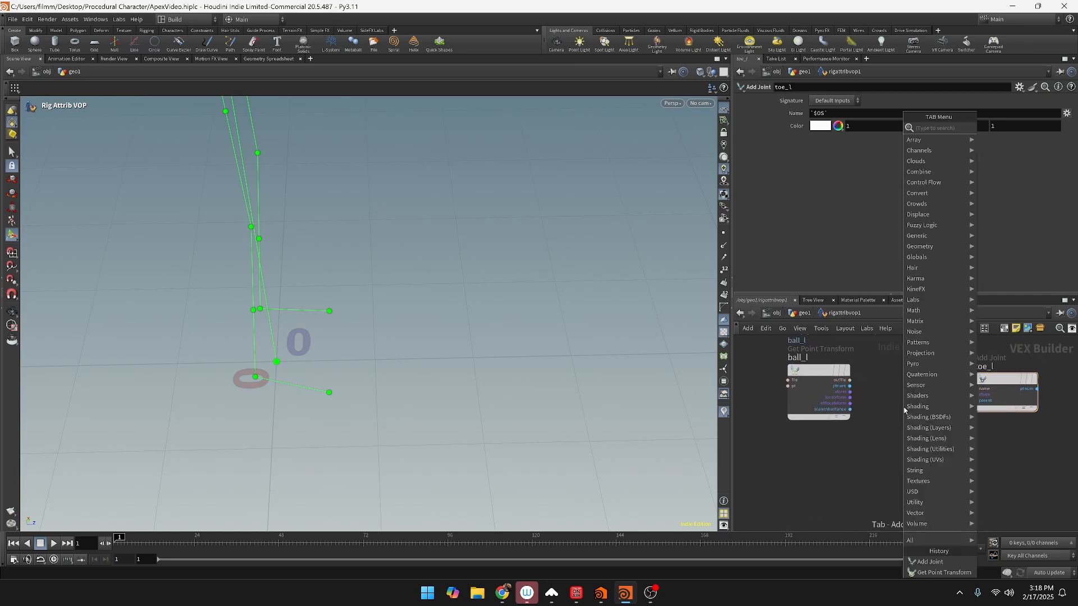
type("of")
key("Return")
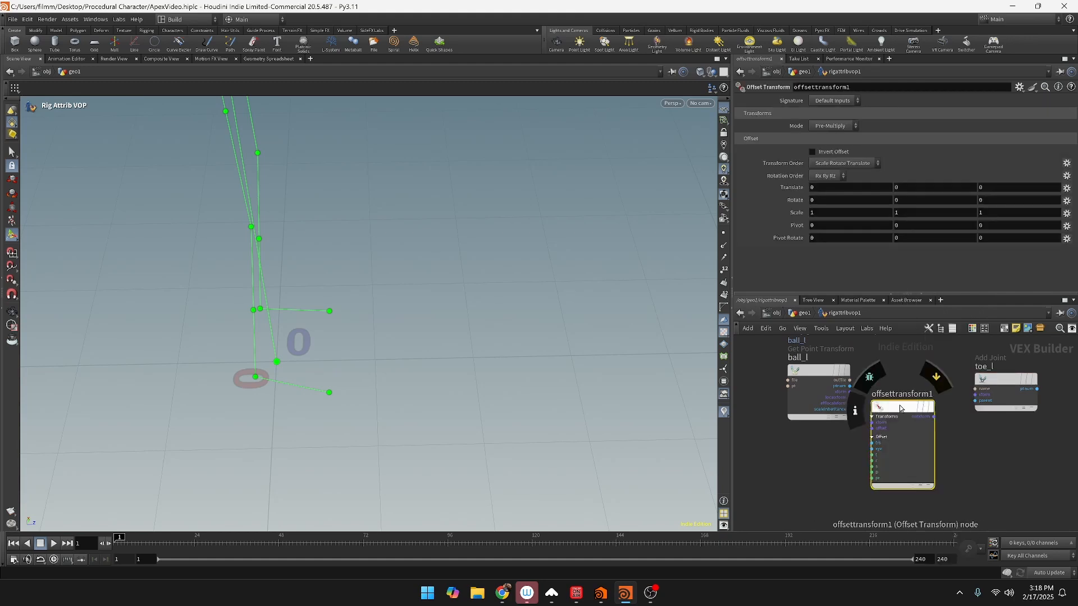
left_click(911, 411)
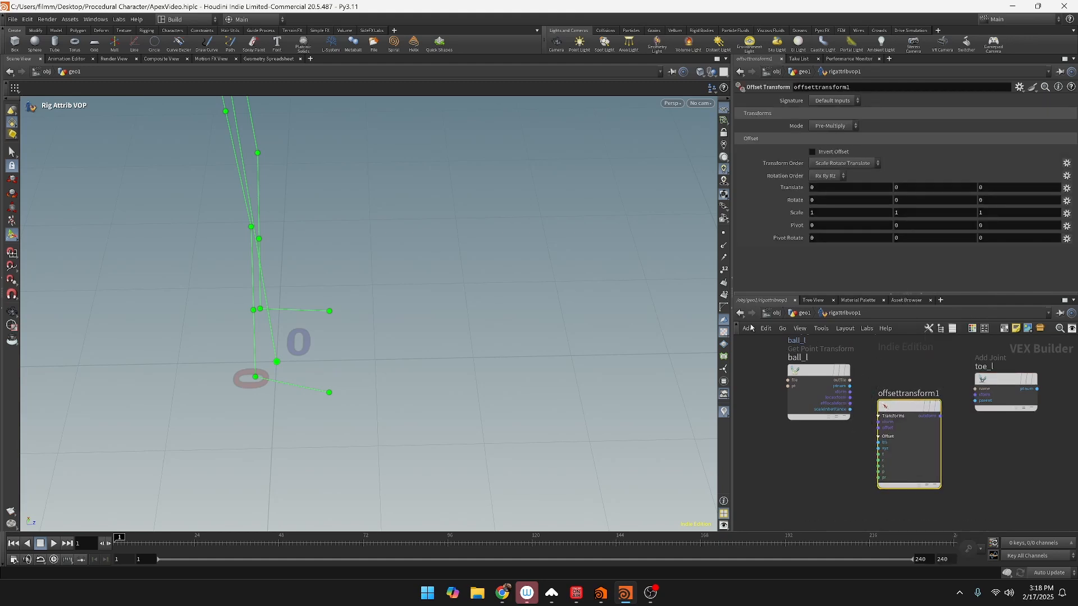
Step: Wire ball_l's point number into toe_l's parent input and route its world transform through the Offset Transform into toe_l's transform input
left_click_drag(850, 387, 983, 405)
left_click_drag(907, 409, 915, 428)
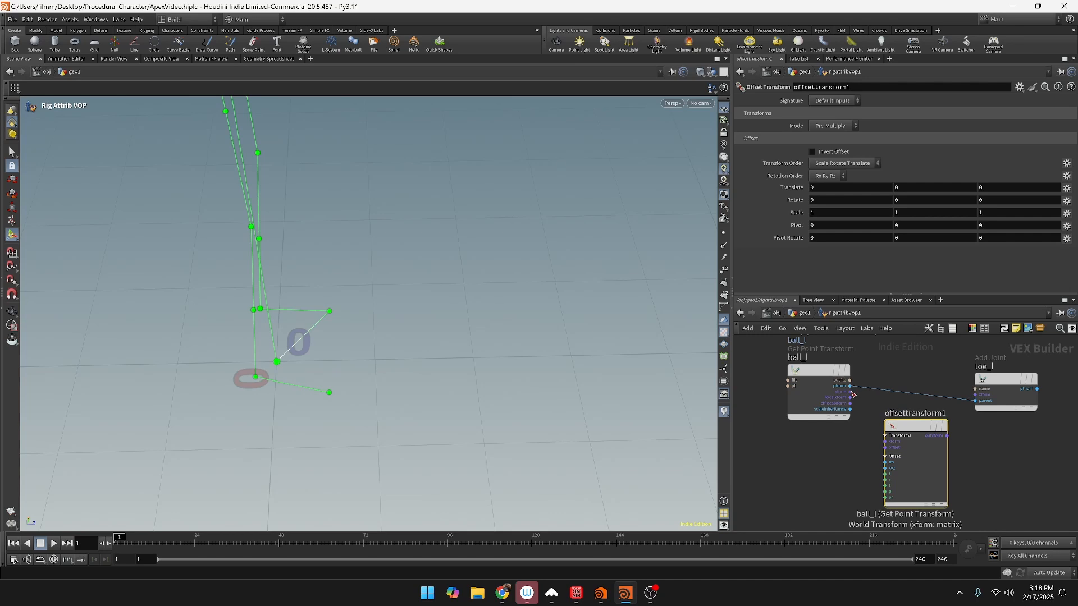
left_click_drag(851, 391, 885, 442)
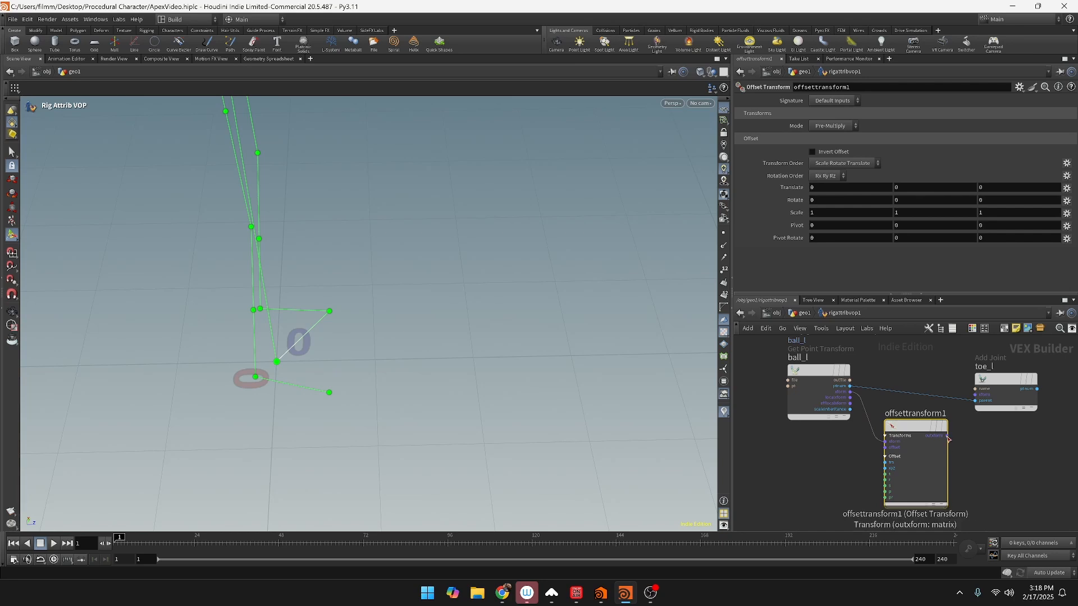
left_click_drag(947, 436, 974, 395)
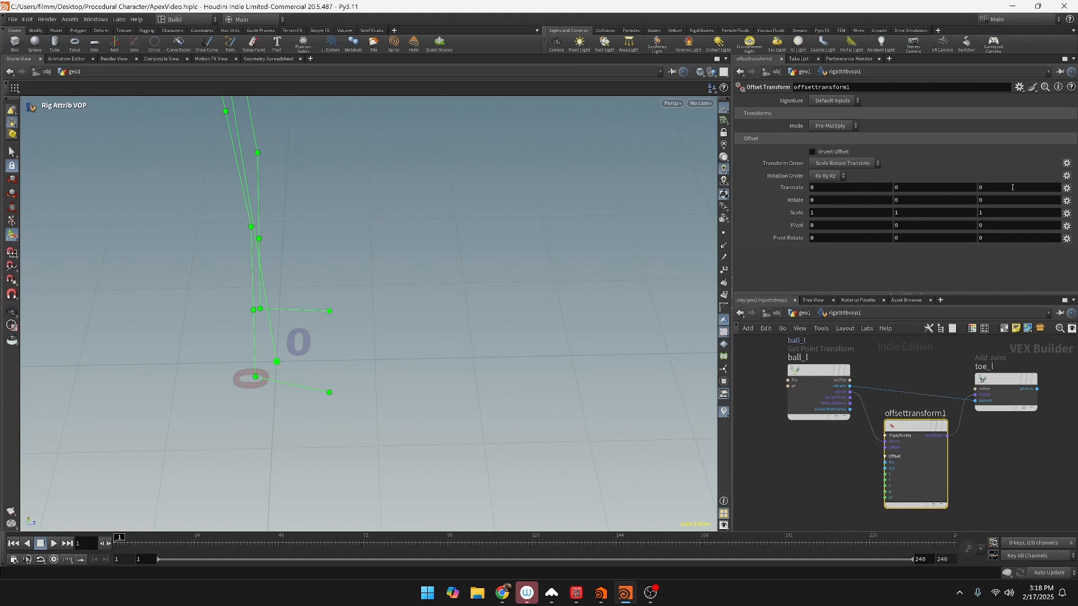
middle_click_drag(1011, 188, 1069, 188)
middle_click_drag(3, 184, 3, 184)
key("ctrl+z")
middle_click_drag(841, 188, 242, 180)
key("ctrl+z")
Step: Set the Offset Transform's Y translation to 10 to move the left toe joint away from the ball
left_click(927, 188)
type("10")
key("Return")
Step: Duplicate the ball_l, Offset Transform and toe_l nodes with their wiring and place the copy below the originals
scroll(979, 443, "down", 3)
left_click_drag(869, 369, 1000, 482)
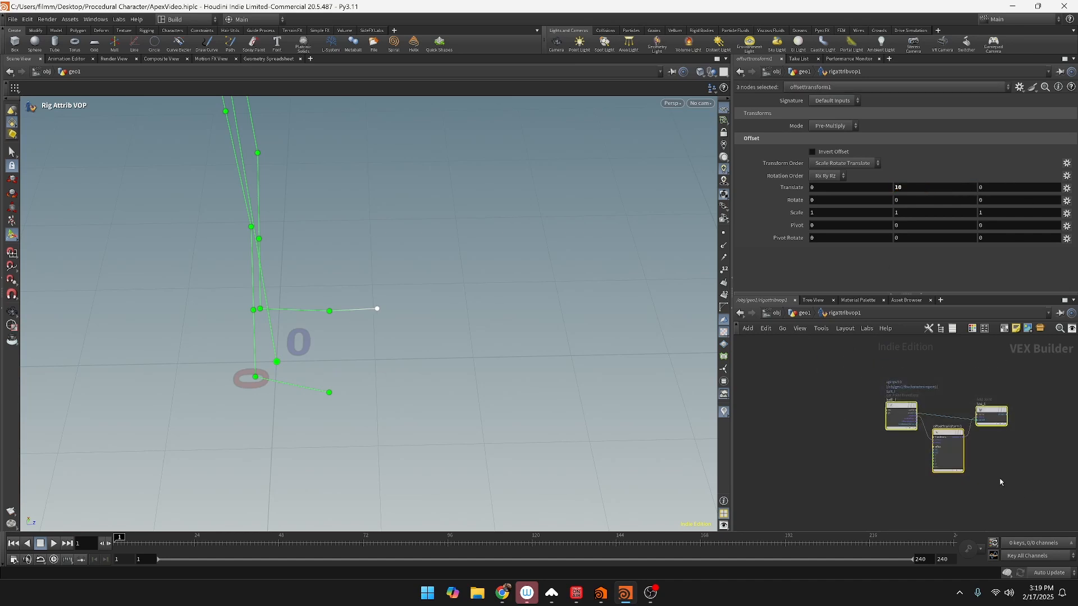
left_click(900, 404)
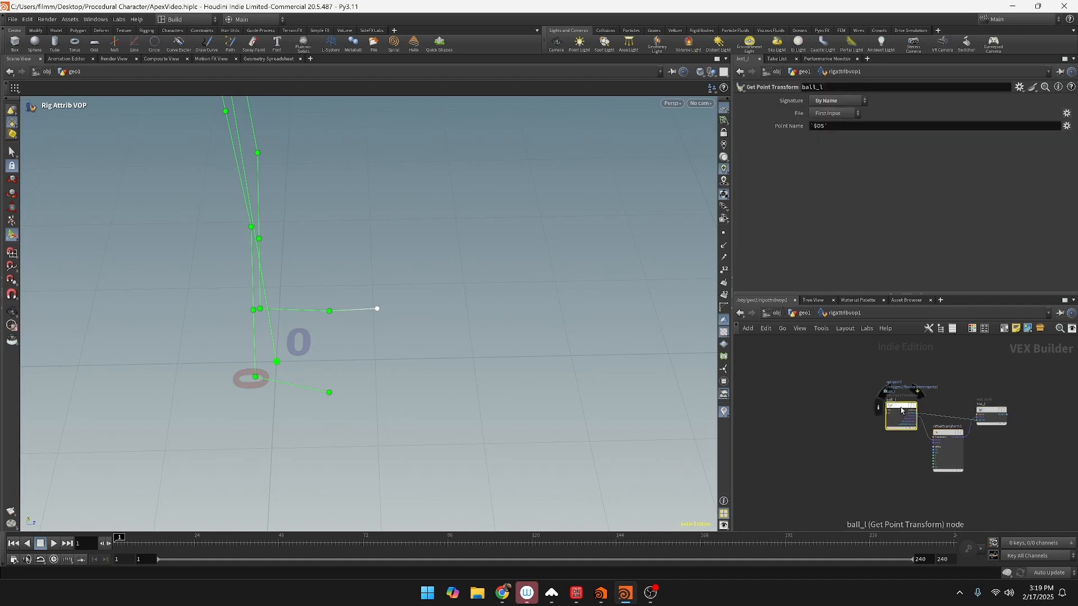
left_click_drag(873, 388, 1038, 509)
left_click_drag(902, 409, 900, 486)
Step: Rename the duplicated Get Point Transform node to ball_r and the duplicated Add Joint node to toe_r
middle_click_drag(1063, 491, 1077, 458)
scroll(965, 447, "up", 5)
double_click(758, 389)
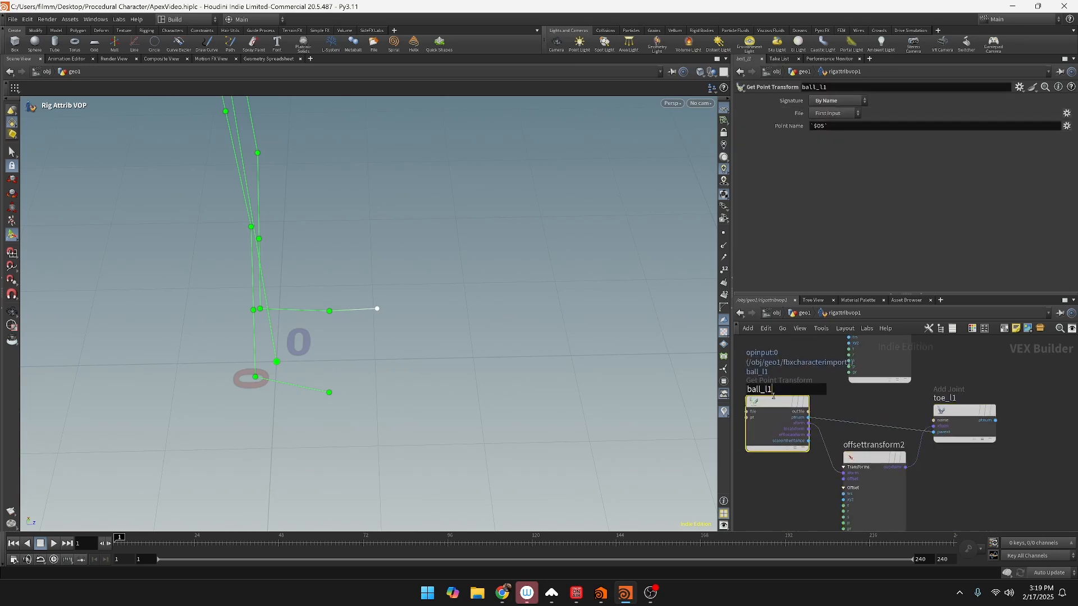
key("BackSpace")
type("r")
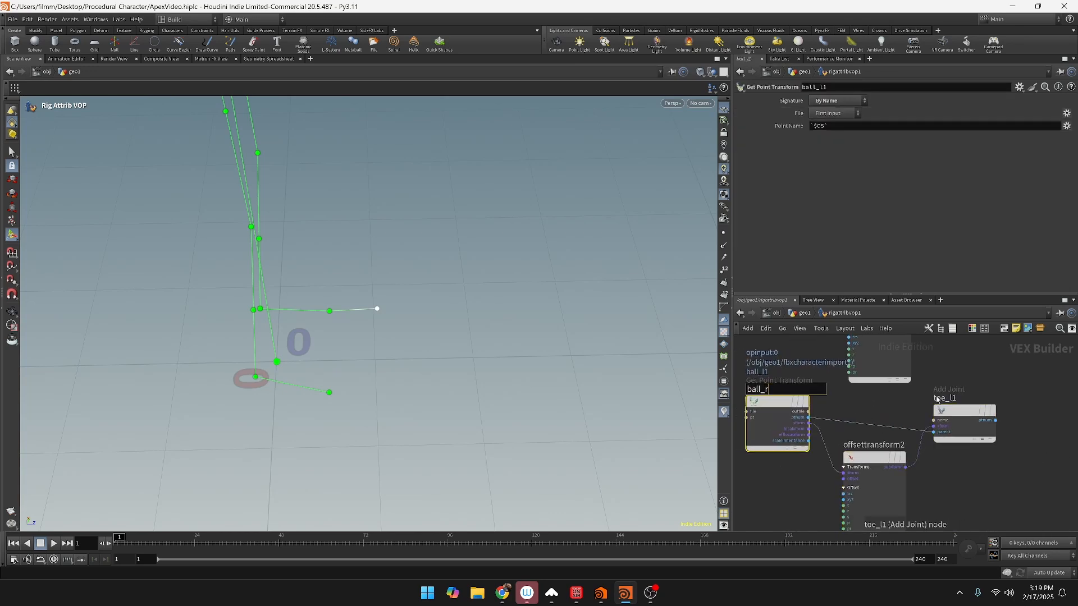
key("Return")
double_click(955, 403)
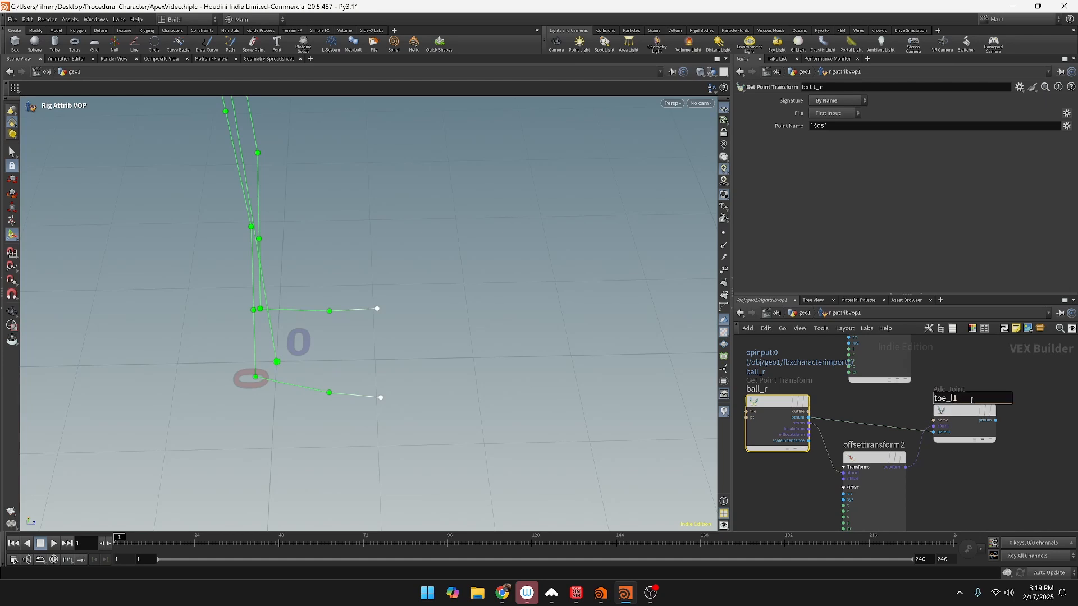
key("BackSpace")
key("BackSpace")
type("r")
key("Return")
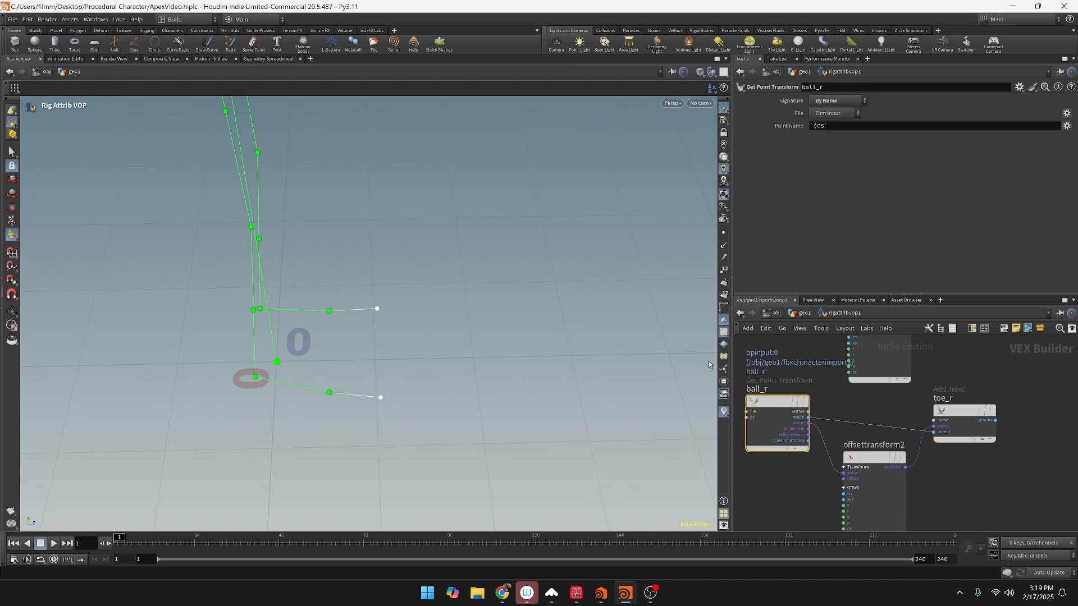
Step: Return to the geo1 network, display attribadjustarray1 and bring up its R_Foot tag entry
left_click(804, 313)
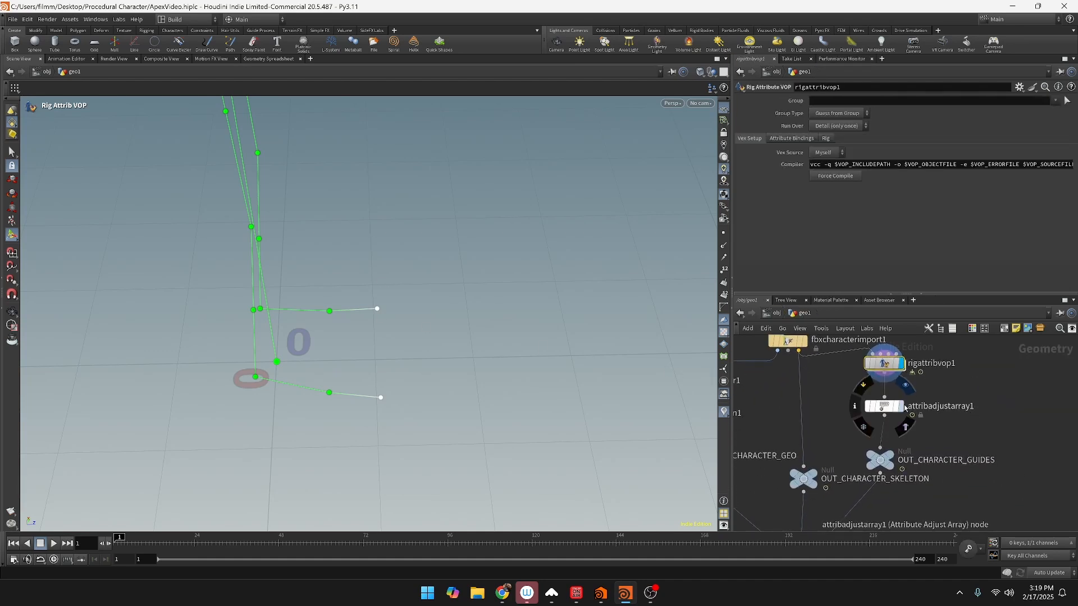
left_click(885, 406)
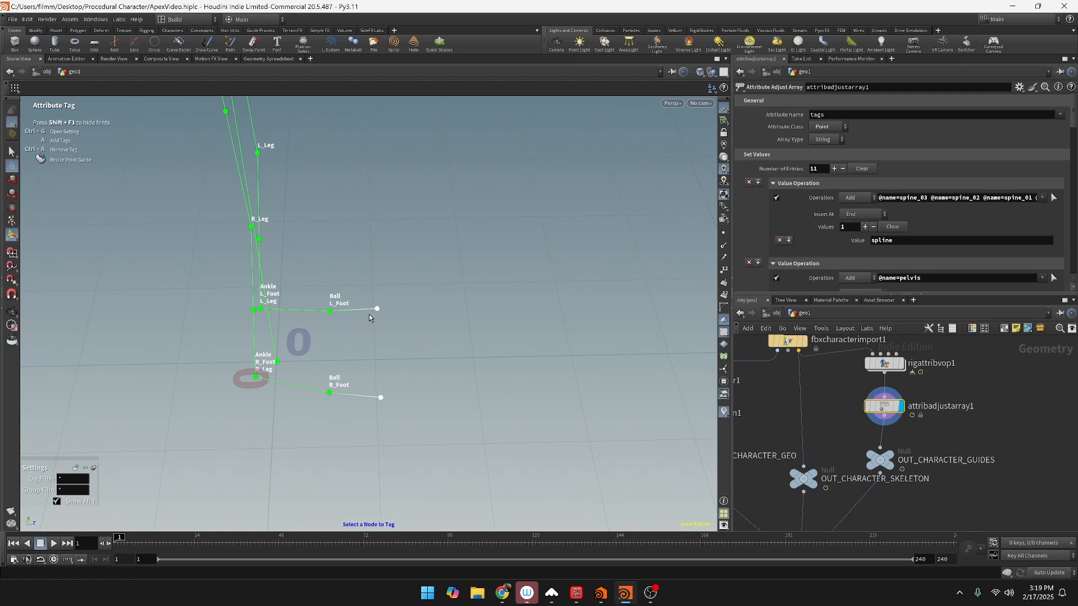
left_click(379, 310)
scroll(1020, 227, "down", 5)
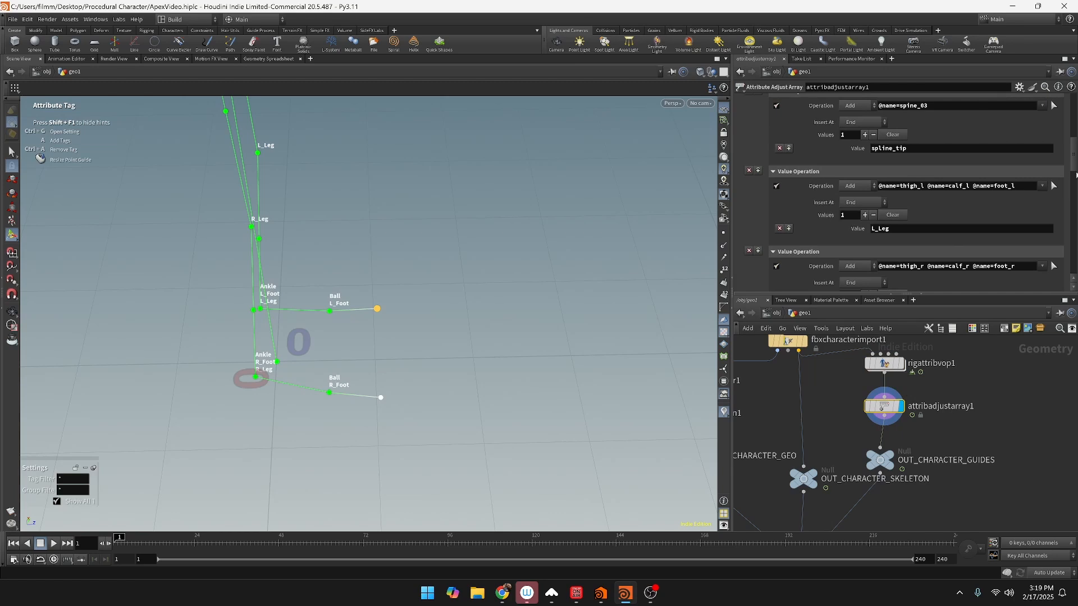
left_click_drag(1074, 164, 1074, 274)
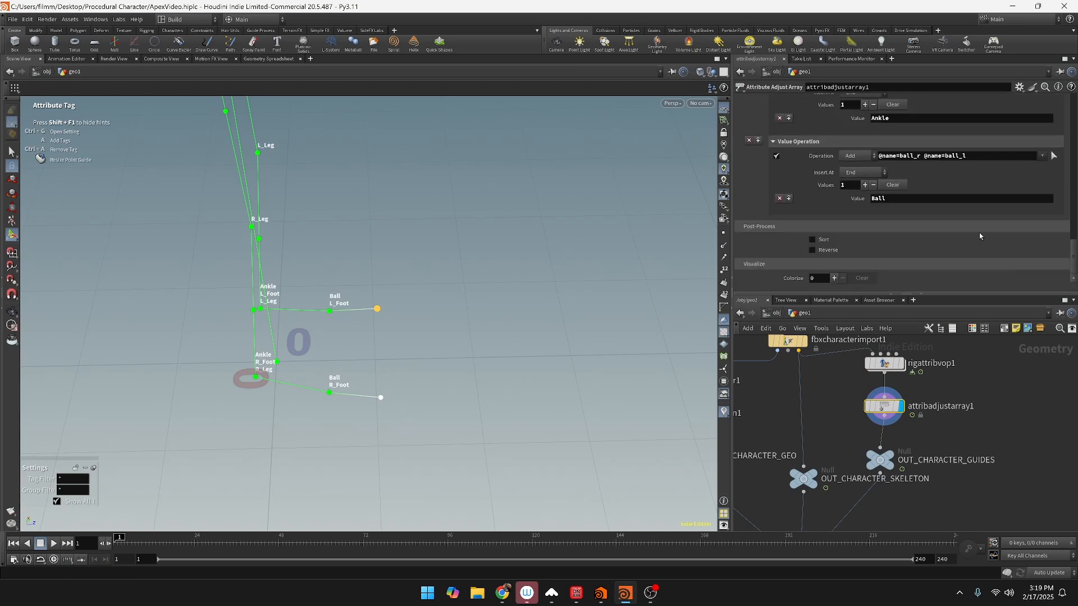
scroll(911, 199, "up", 3)
scroll(911, 198, "up", 1)
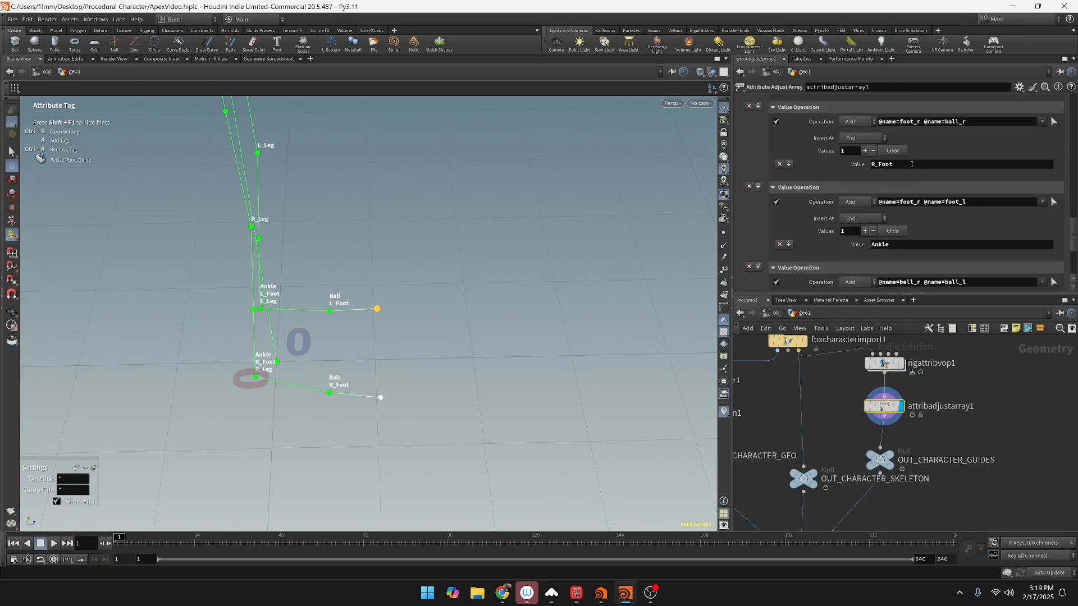
left_click_drag(976, 123, 923, 124)
key("ctrl+c")
left_click(1004, 122)
key("ctrl+v")
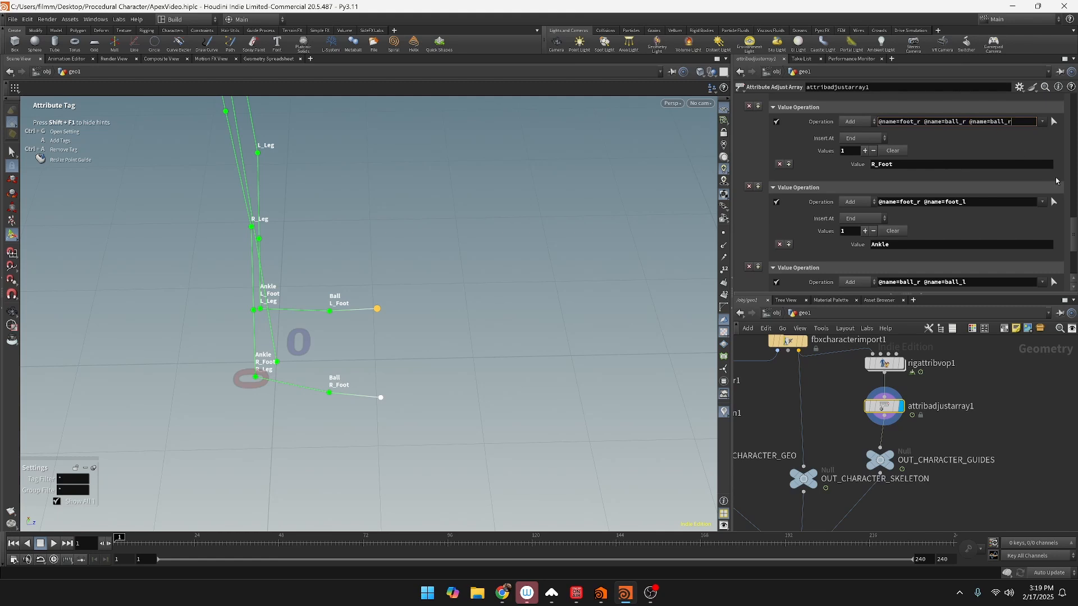
key("BackSpace")
key("BackSpace")
key("BackSpace")
key("BackSpace")
key("BackSpace")
type("toe_l")
key("Return")
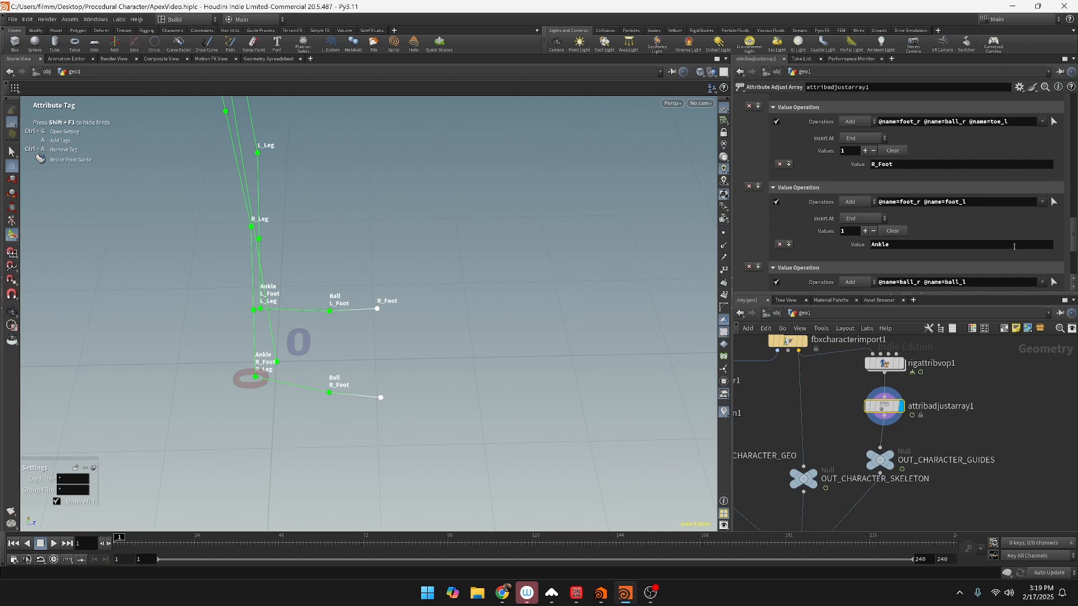
left_click(1016, 122)
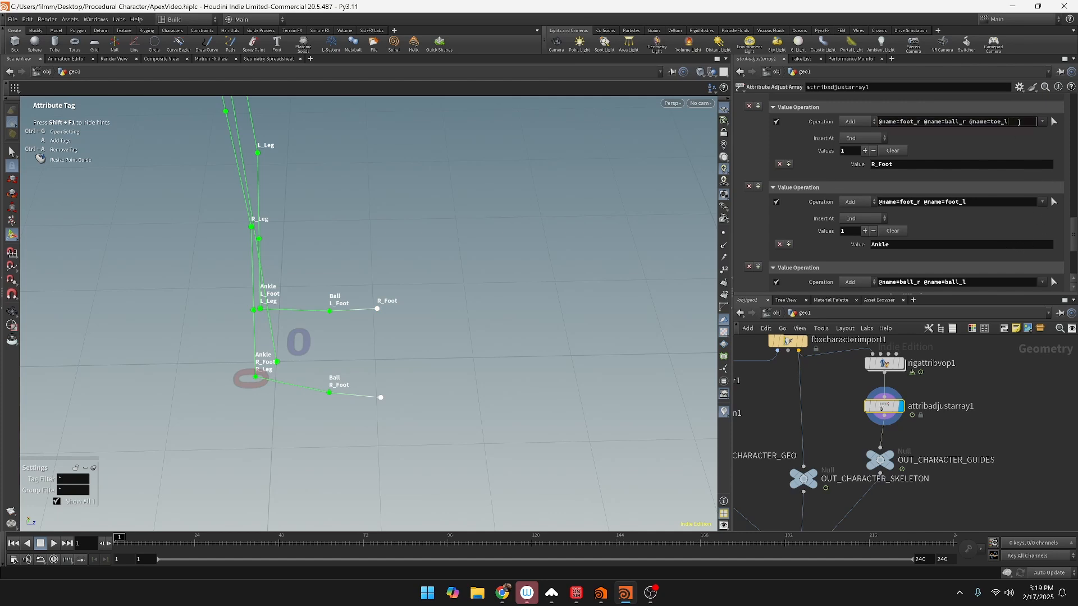
key("BackSpace")
key("Return")
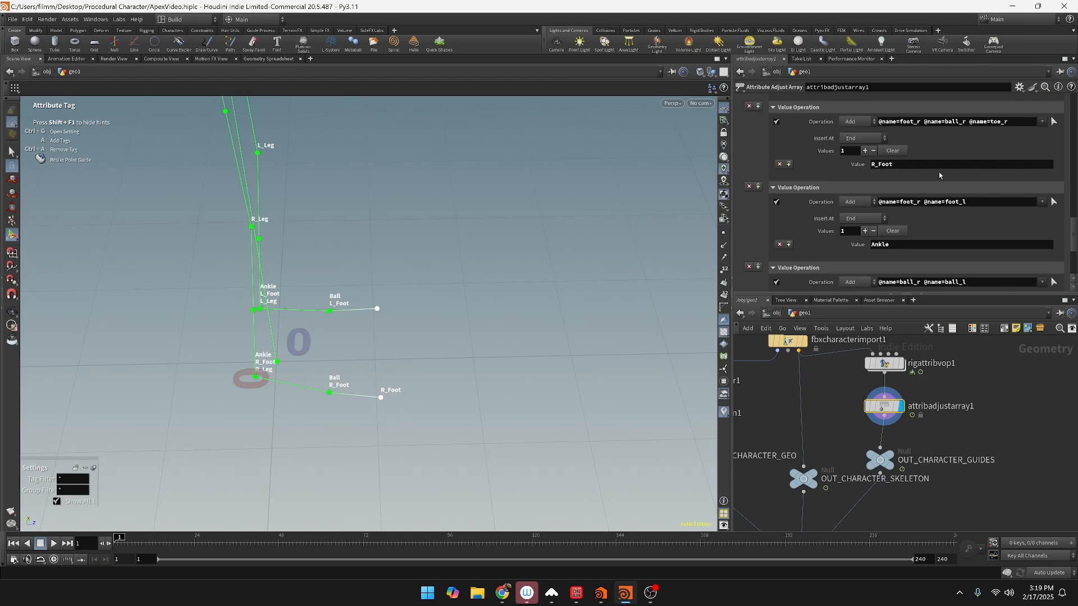
scroll(939, 175, "up", 2)
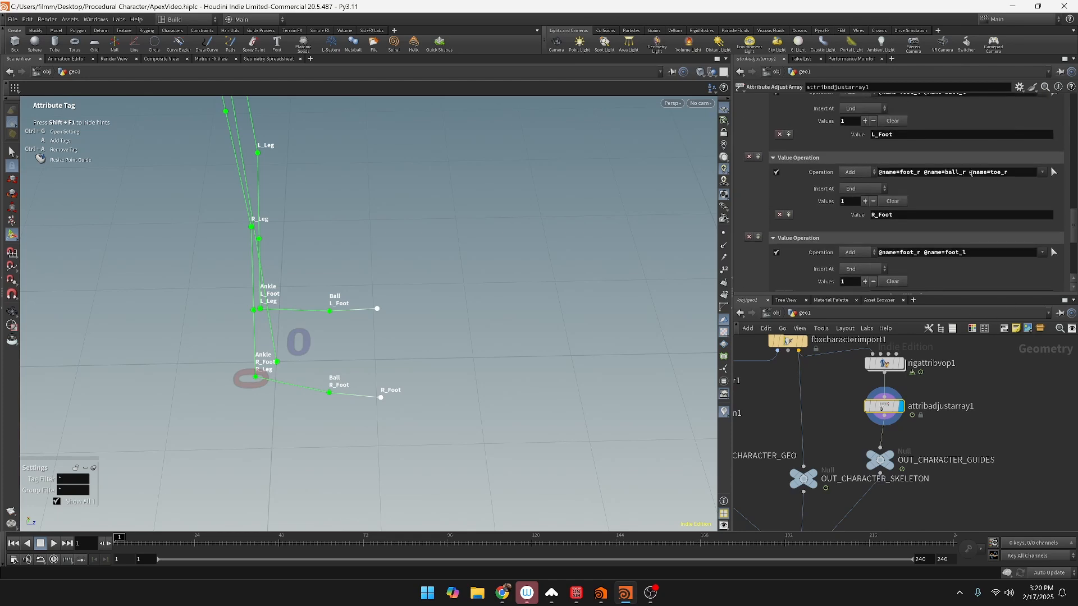
left_click_drag(971, 172, 1011, 174)
key("ctrl+c")
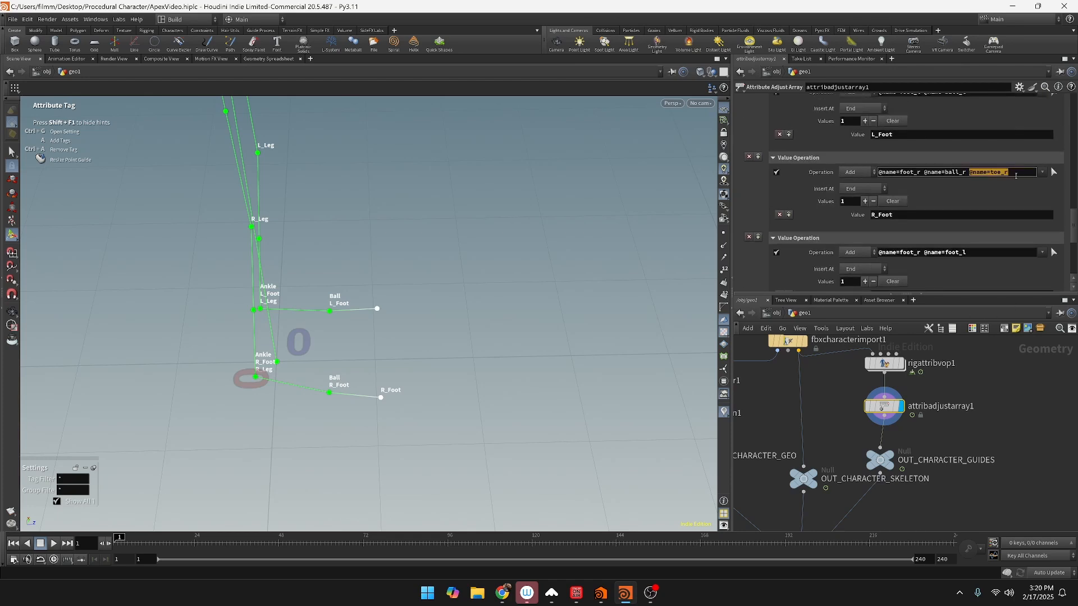
scroll(991, 135, "up", 2)
left_click(992, 144)
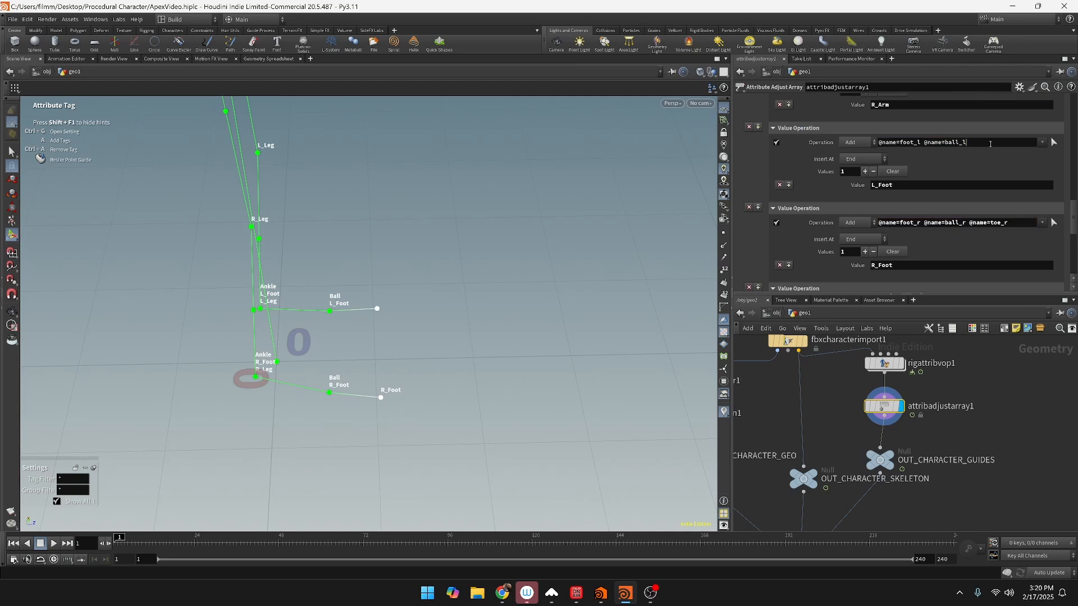
key("ctrl+v")
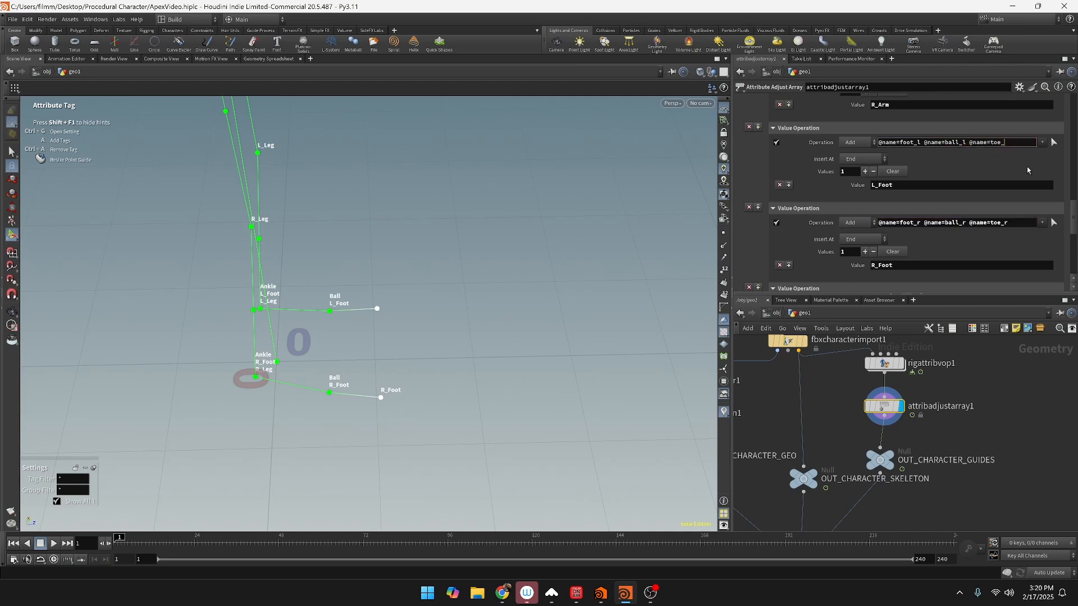
key("Return")
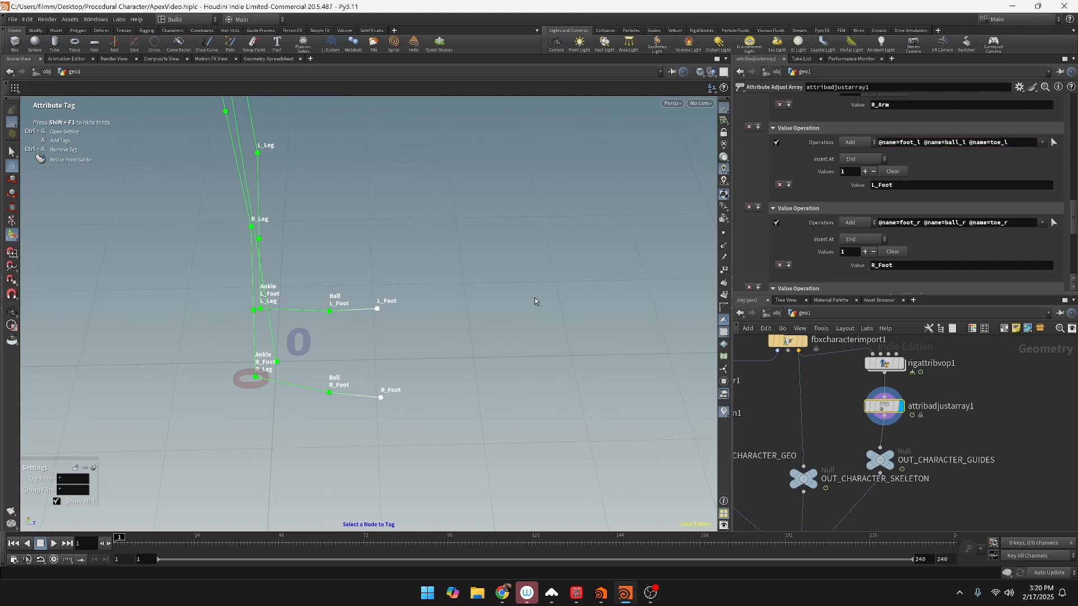
Step: Add the tag Toe to the left toe joint in the viewport
scroll(989, 242, "down", 5)
scroll(989, 243, "down", 3)
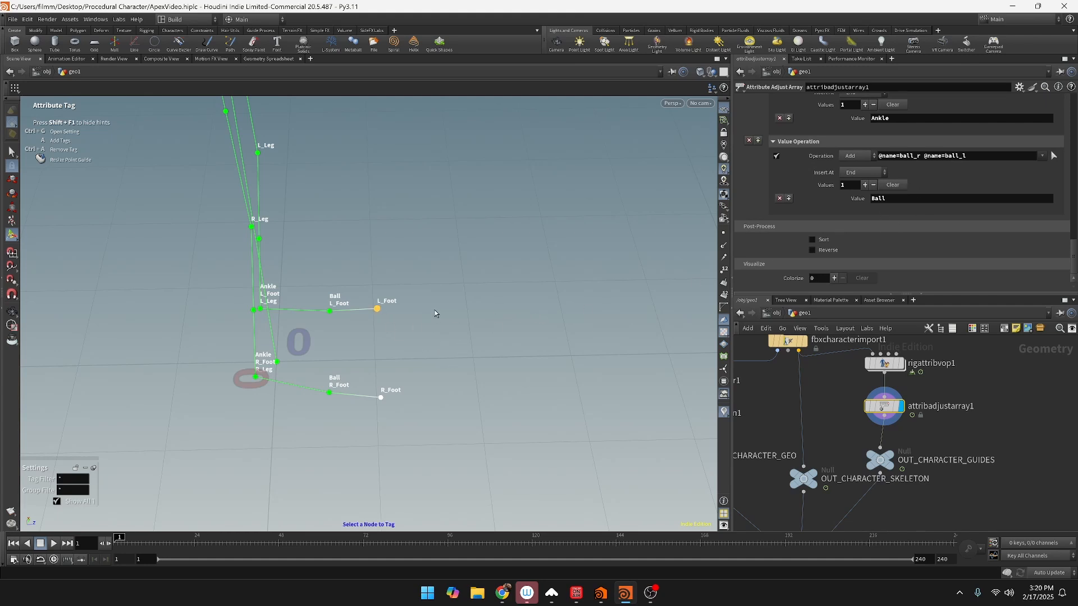
type("a")
type("T")
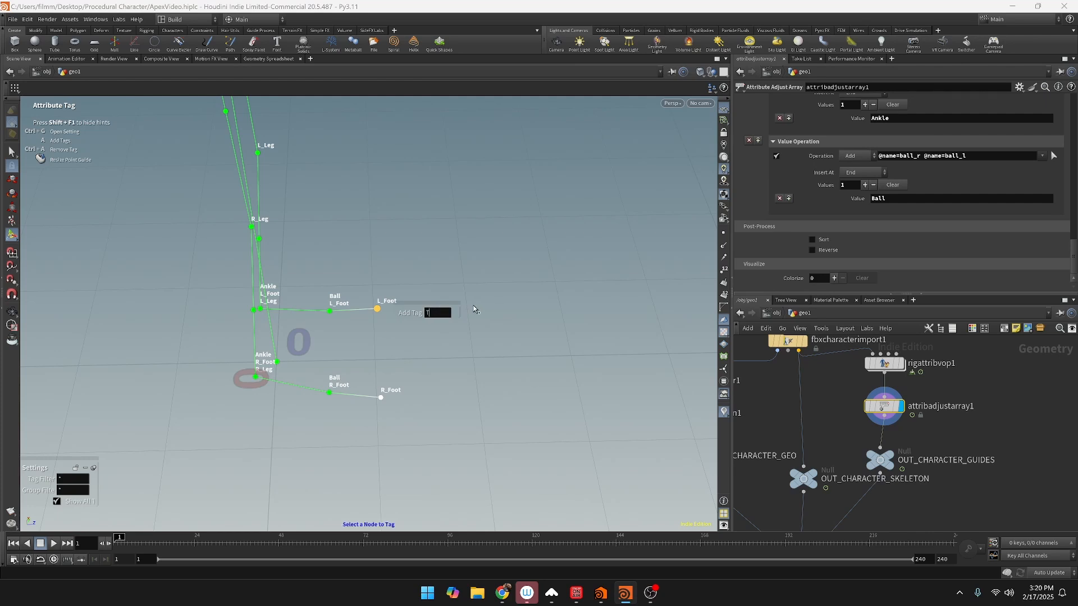
type("oe")
key("Return")
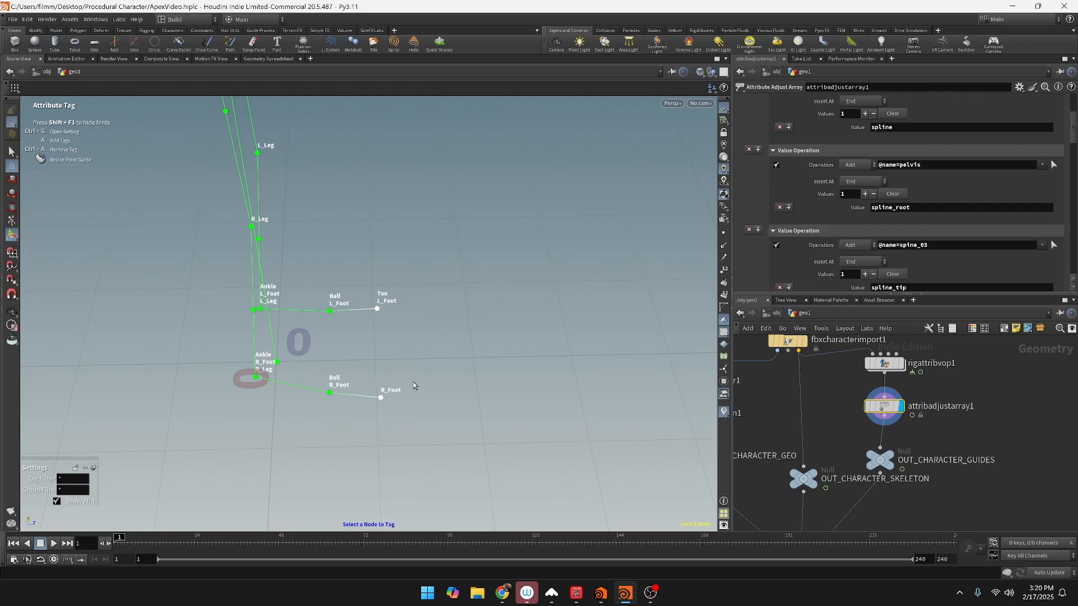
Step: Add the tag Toe to the right toe joint in the viewport
left_click(380, 398)
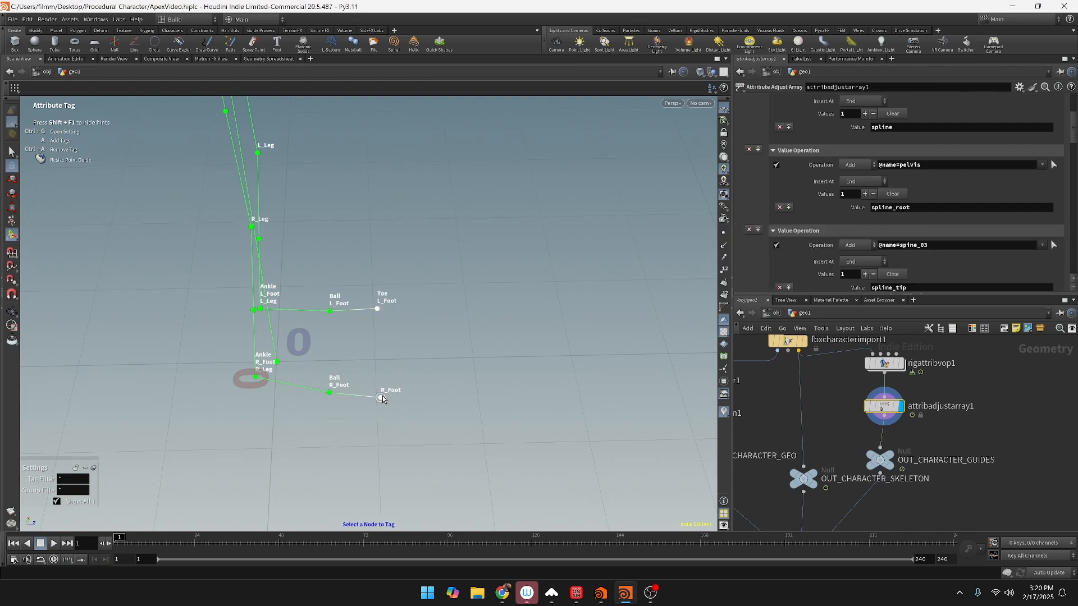
key("a")
double_click(487, 395)
type("toe")
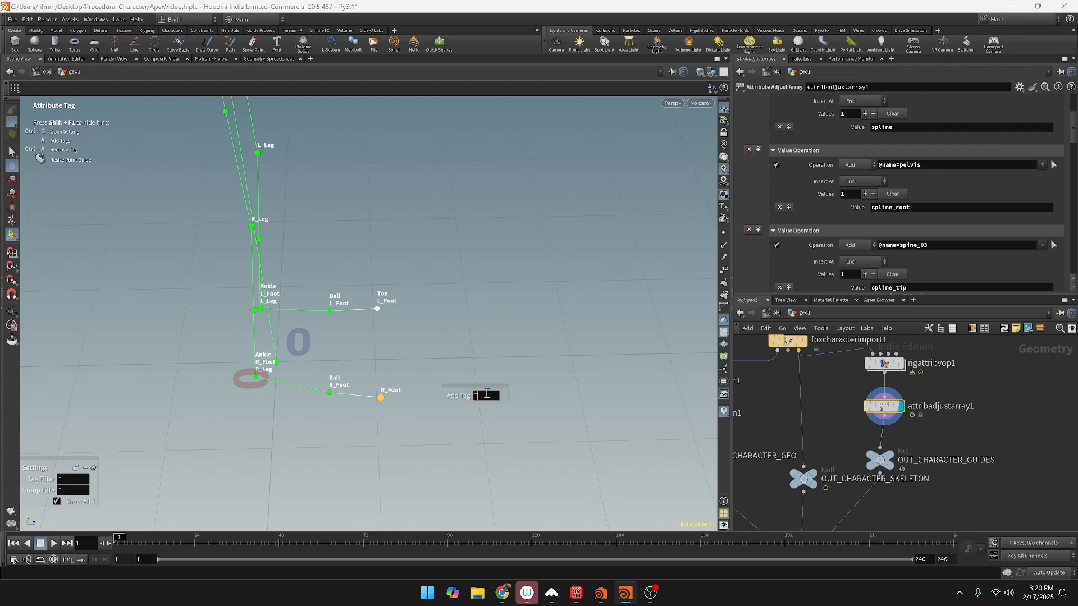
key("Return")
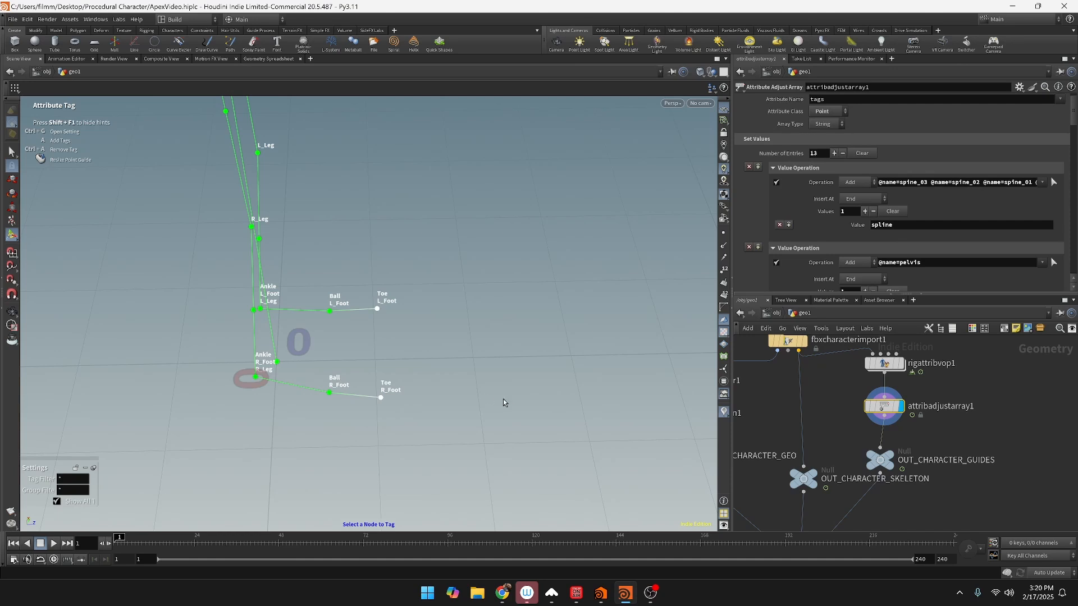
Step: Display the reverseFoot autorig component at the end of the rig chain and show its parameters
middle_click_drag(988, 489, 987, 389)
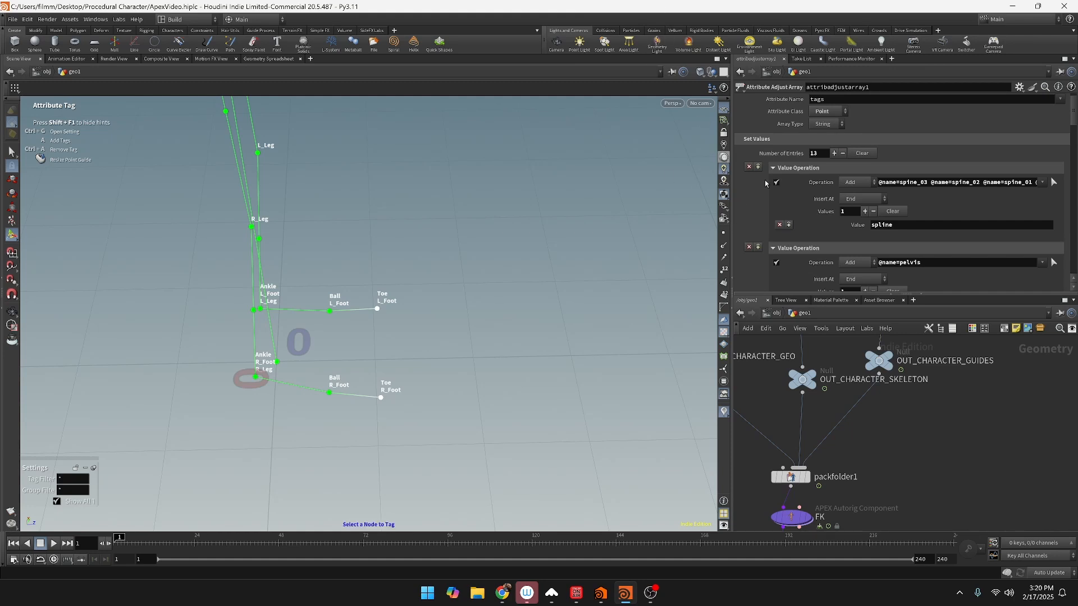
middle_click_drag(880, 486, 920, 350)
scroll(922, 359, "down", 3)
middle_click_drag(952, 406, 977, 339)
scroll(914, 415, "up", 5)
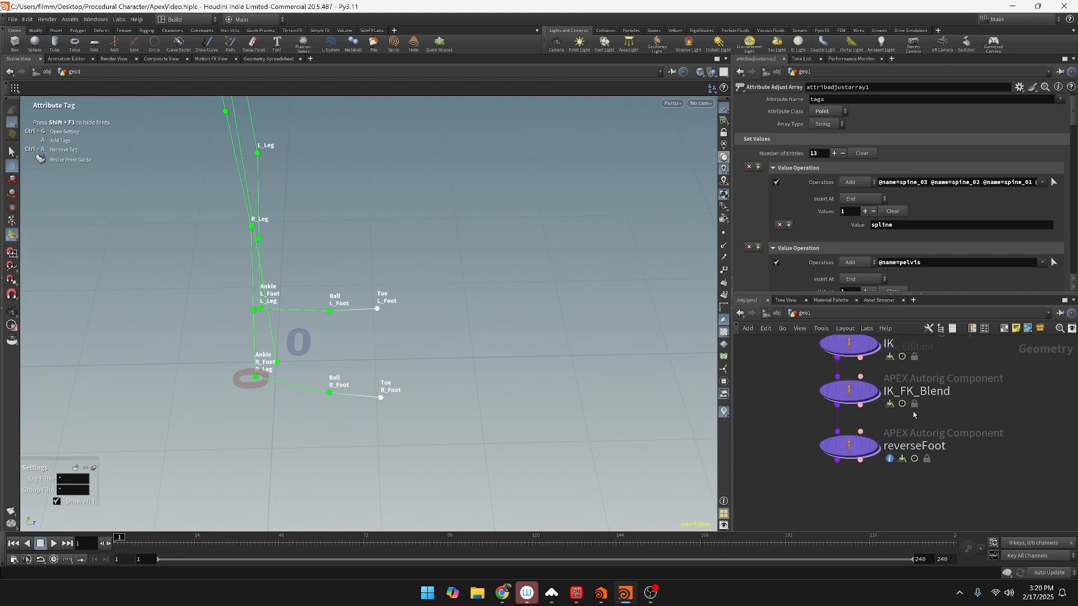
left_click(875, 447)
left_click(835, 436)
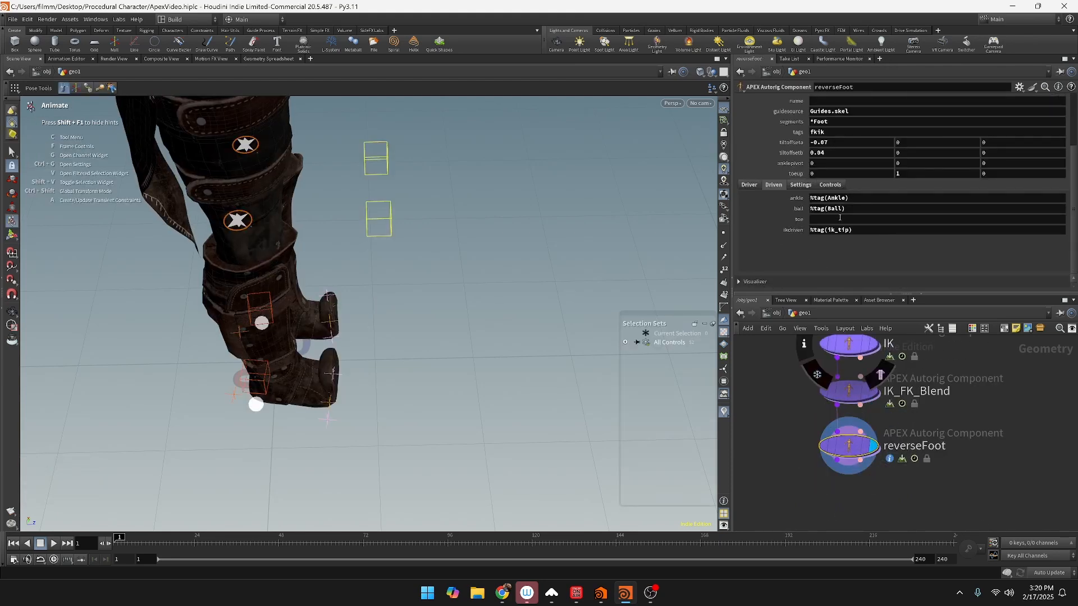
left_click_drag(854, 209, 809, 209)
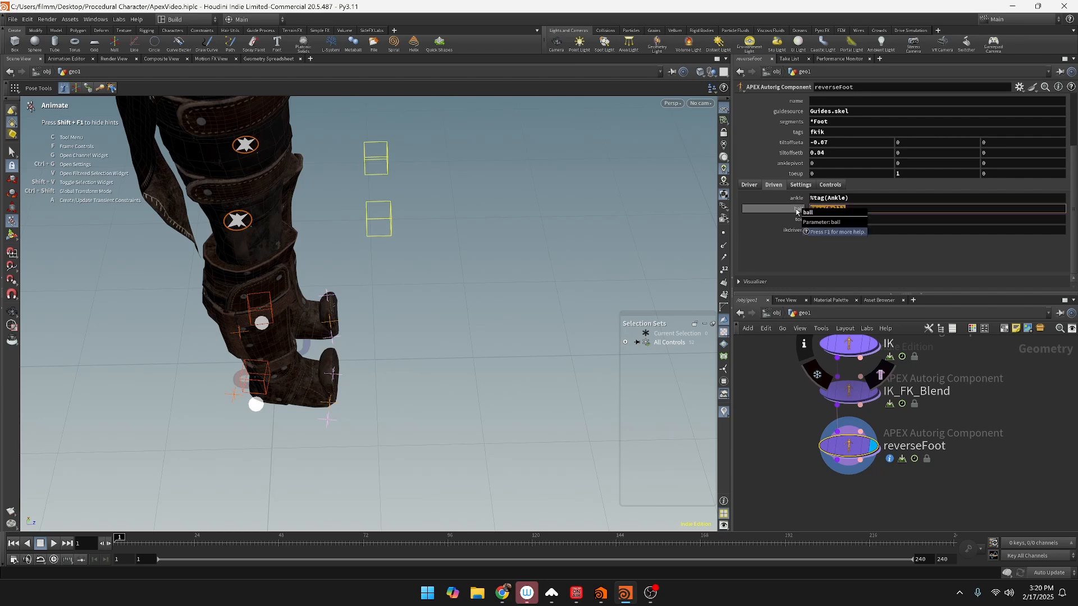
type("@name=toe_r")
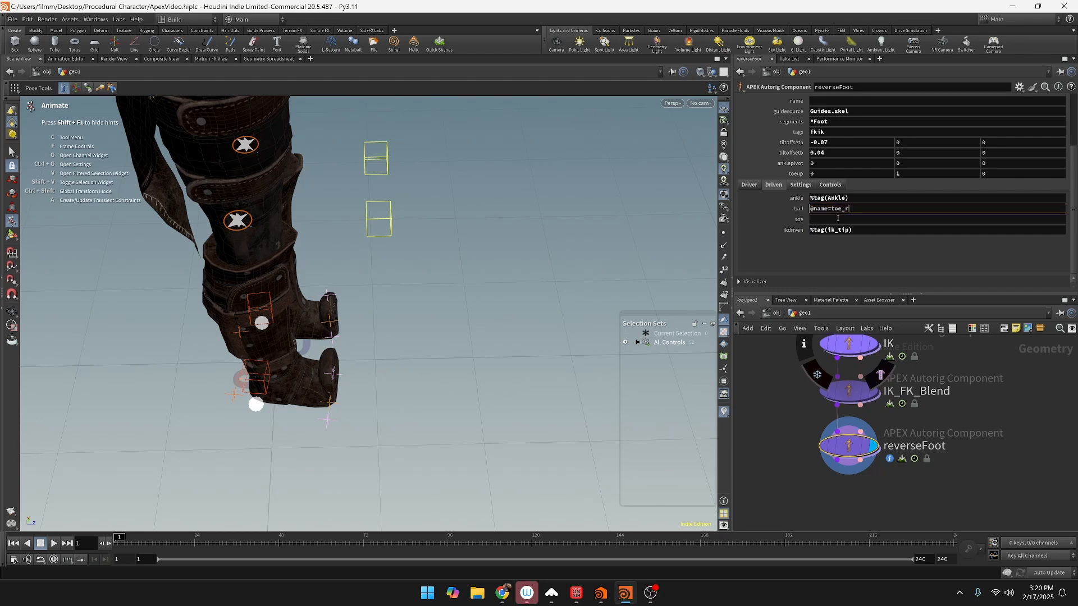
key("ctrl+z")
Step: Set the reverseFoot driven ball to %tag(Ball) and the driven toe to %tag(Toe)
left_click_drag(854, 208, 731, 210)
key("ctrl+c")
left_click(816, 219)
key("ctrl+v")
left_click(841, 220)
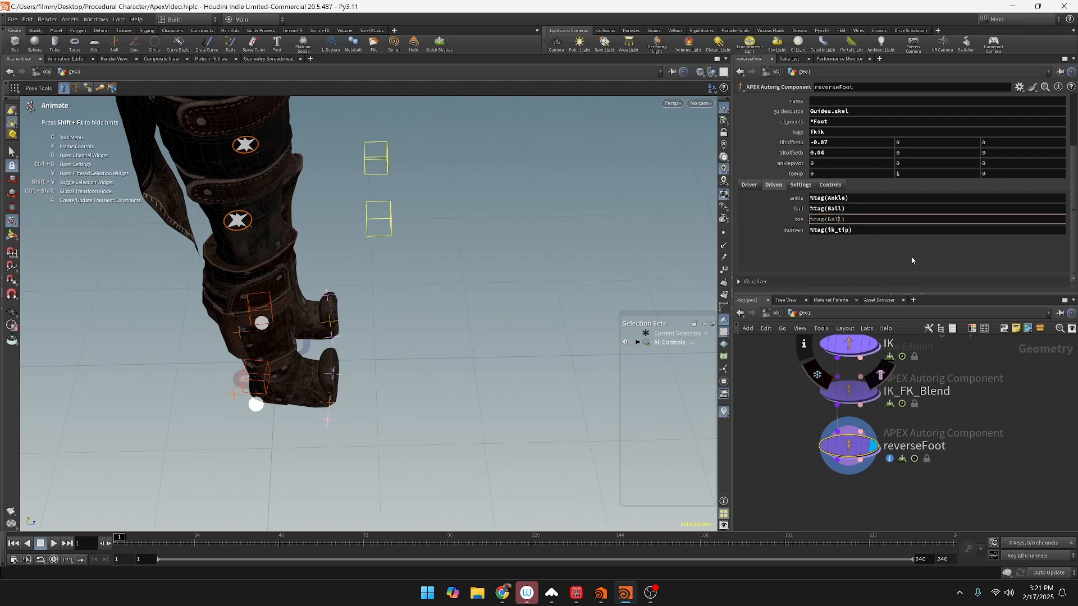
key("BackSpace")
key("BackSpace")
key("BackSpace")
key("BackSpace")
type("To")
key("Return")
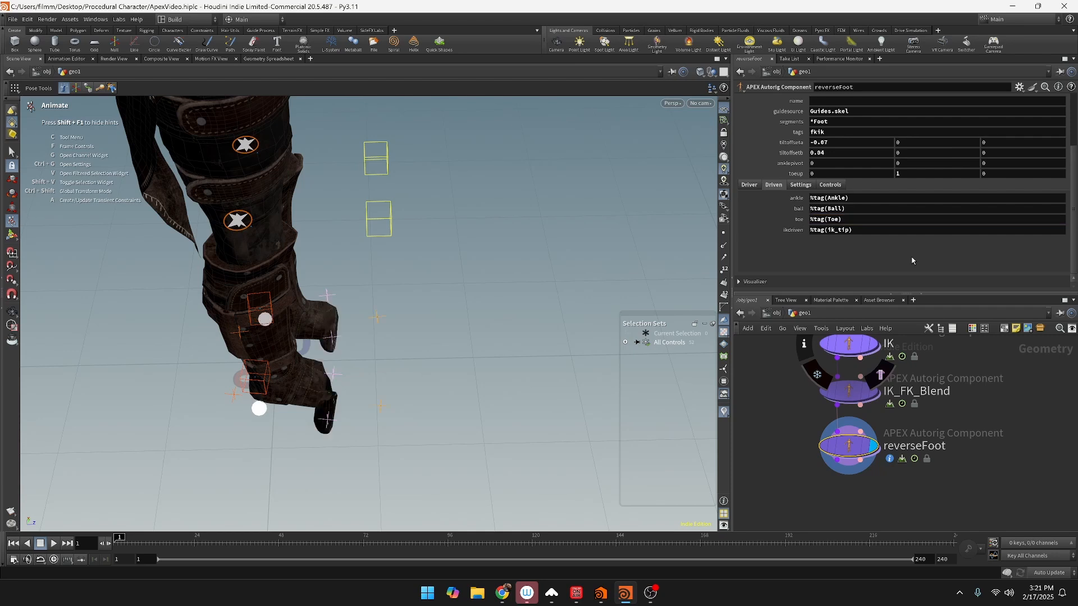
Step: Set the reverseFoot toeup vector to 0, 0, 1
left_click_drag(413, 366, 487, 324, "alt")
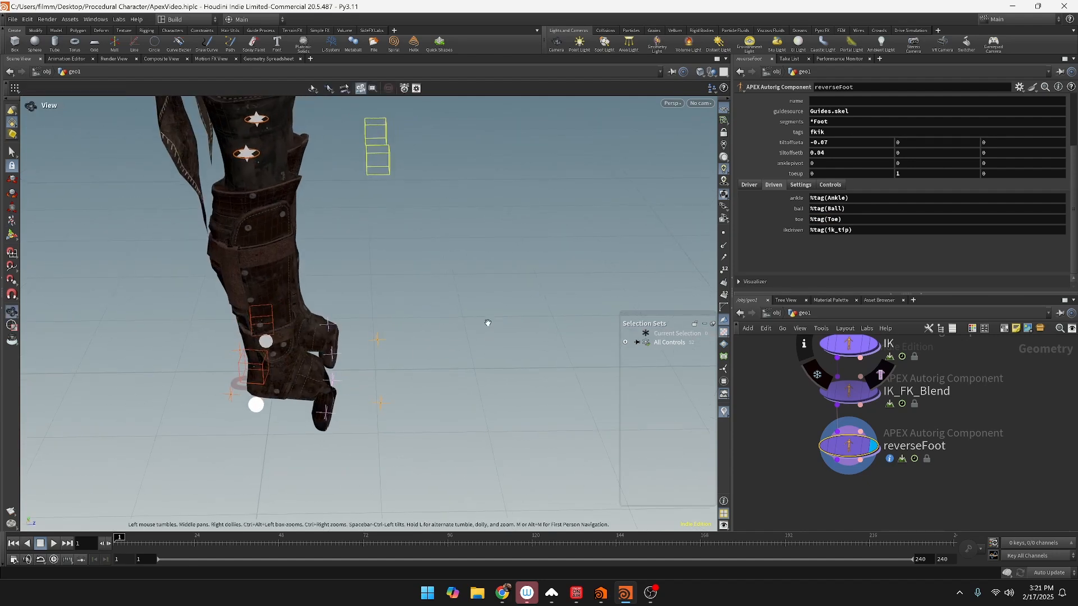
left_click(915, 174)
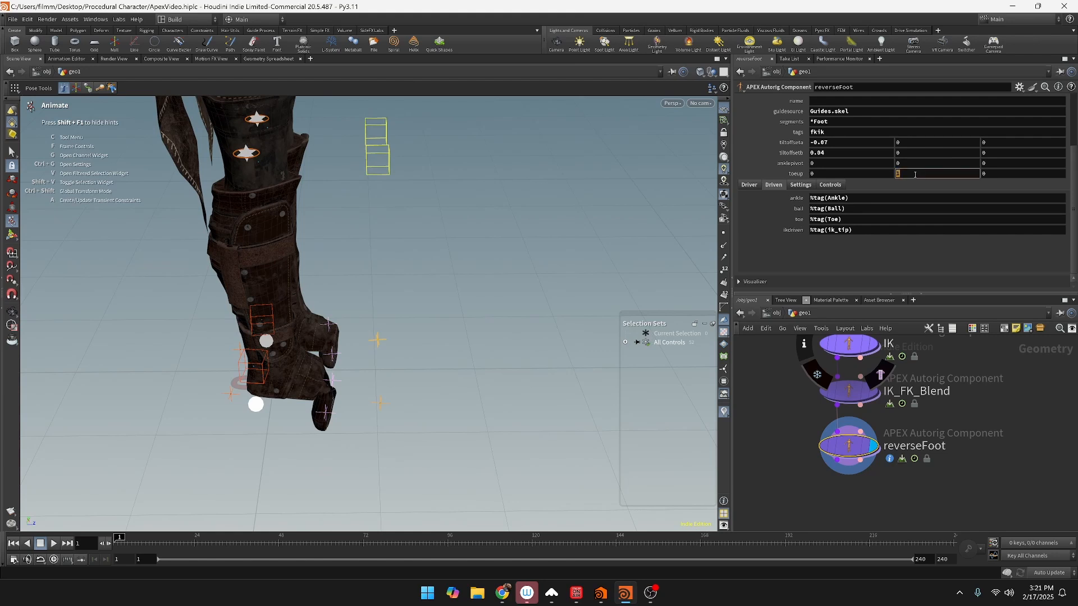
type("0")
key("Tab")
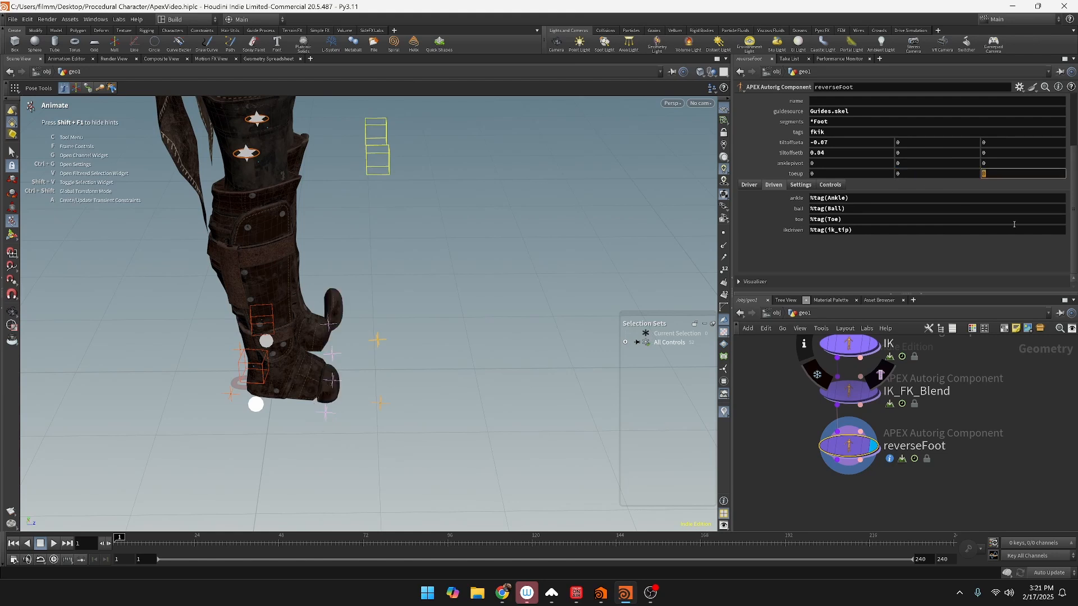
type("1")
key("Return")
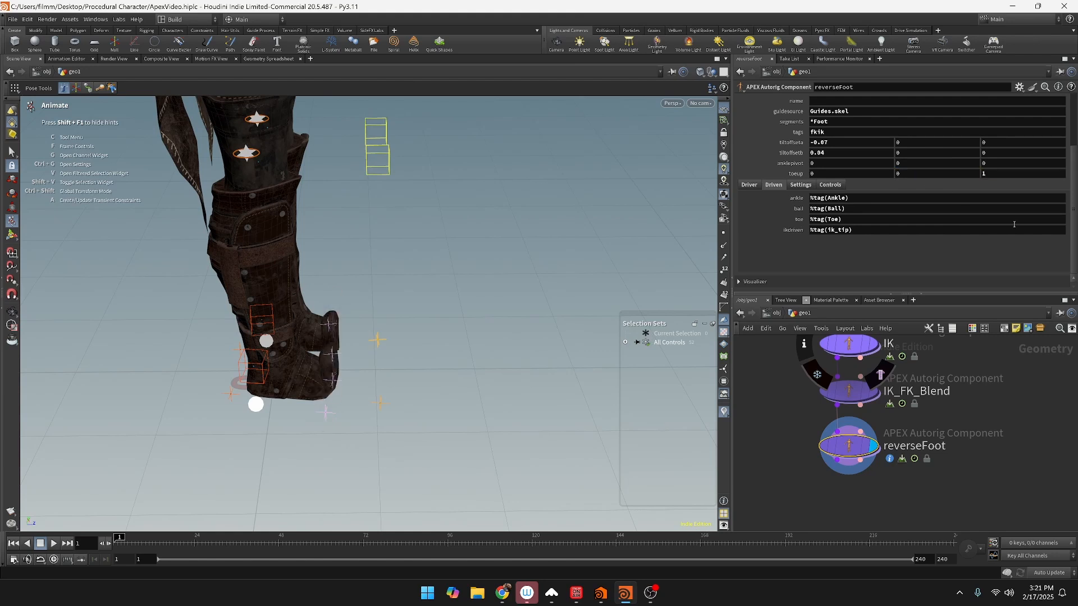
Step: Try rotating the reverse foot controls in front of the toe and behind the heel, undoing the test rotations
key("Escape")
left_click_drag(411, 233, 325, 293)
key("Return")
left_click(377, 396)
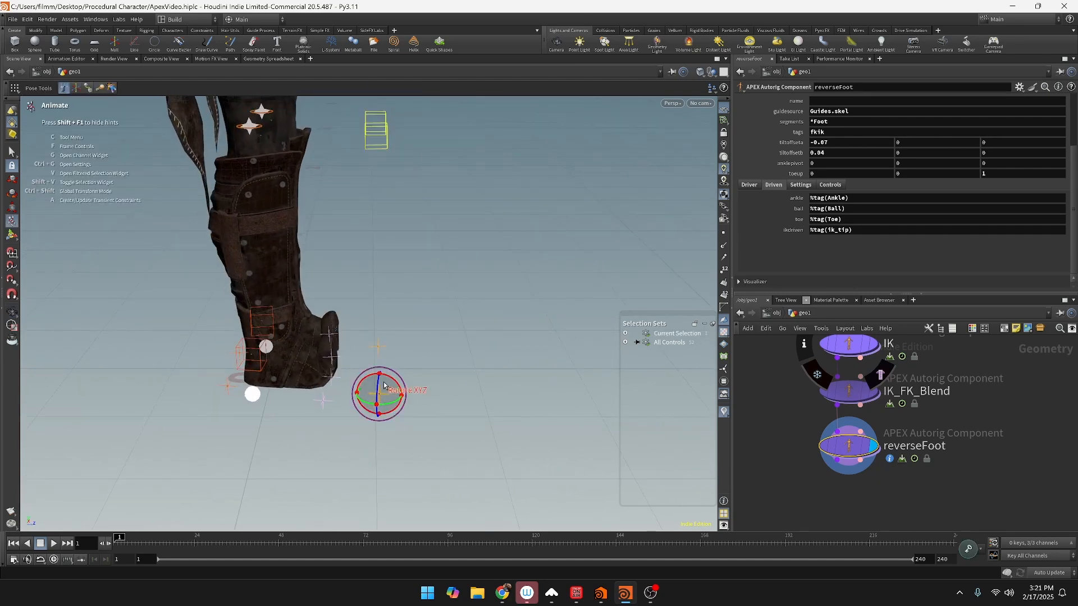
mouse_move(399, 384)
left_mouse_down()
mouse_move(408, 389)
mouse_move(387, 378)
left_mouse_up()
key("ctrl+z")
left_click_drag(332, 356, 347, 380, "alt")
key("ctrl+z")
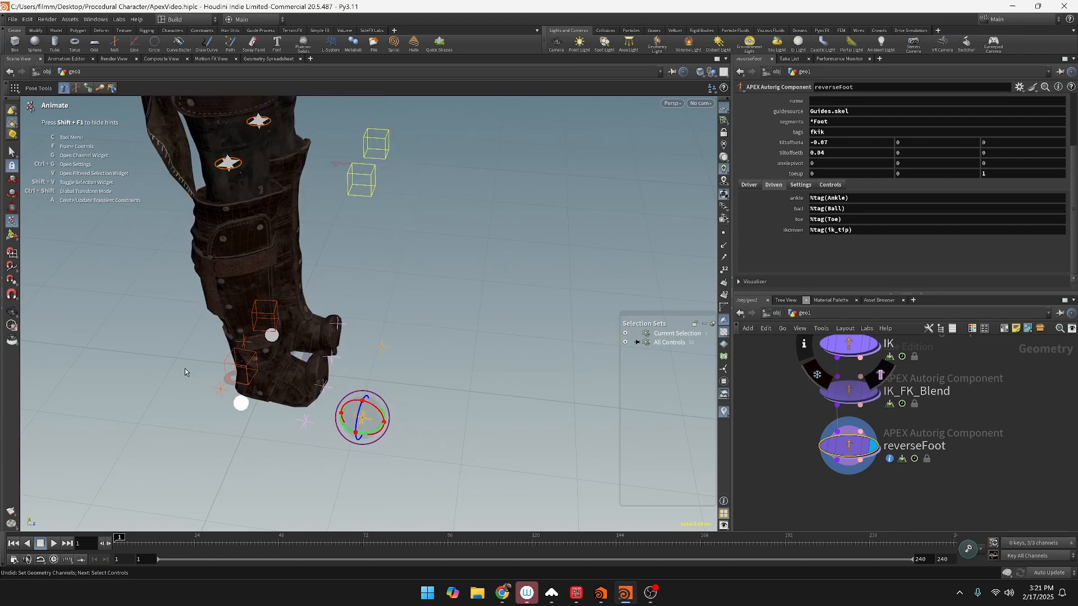
left_click(213, 392)
left_click_drag(226, 374, 240, 390)
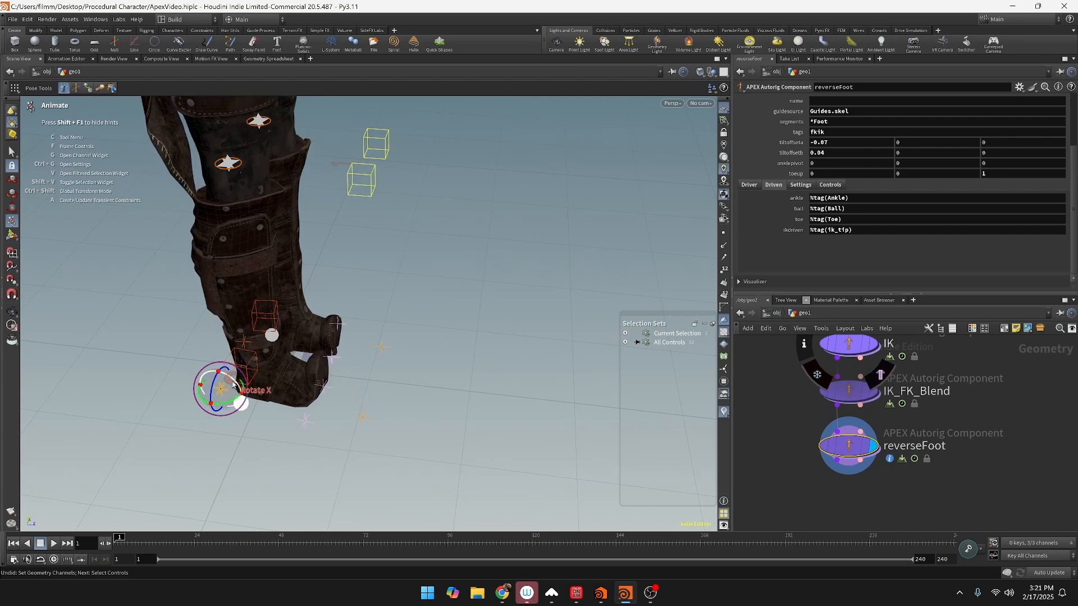
Step: Examine the rig controls on both feet and legs and across the whole character
left_click_drag(319, 391, 368, 365, "alt")
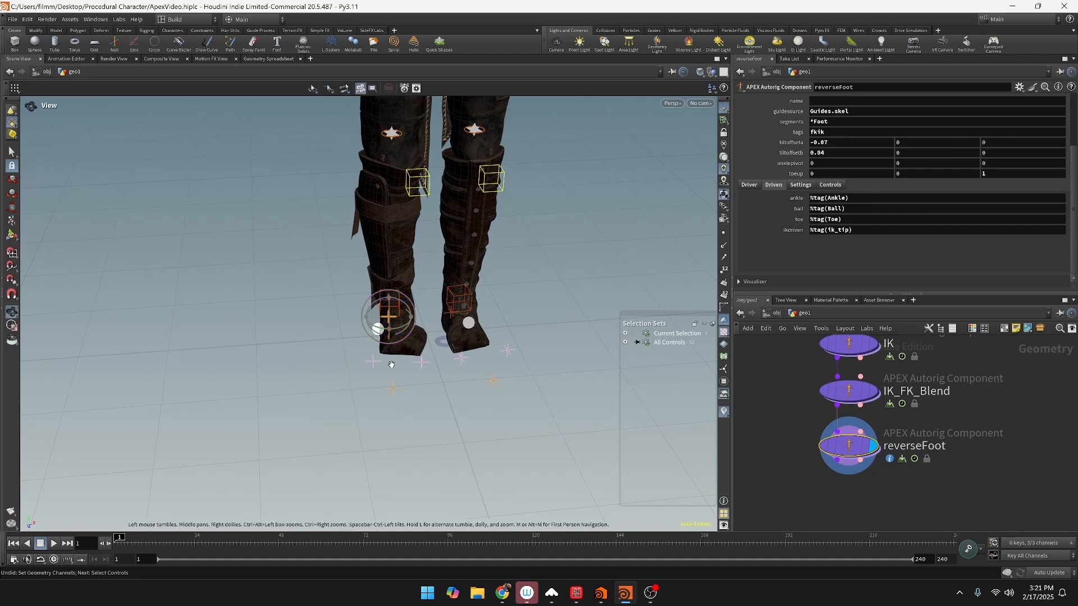
middle_click_drag(392, 363, 385, 464, "alt")
left_click_drag(365, 404, 343, 445, "alt")
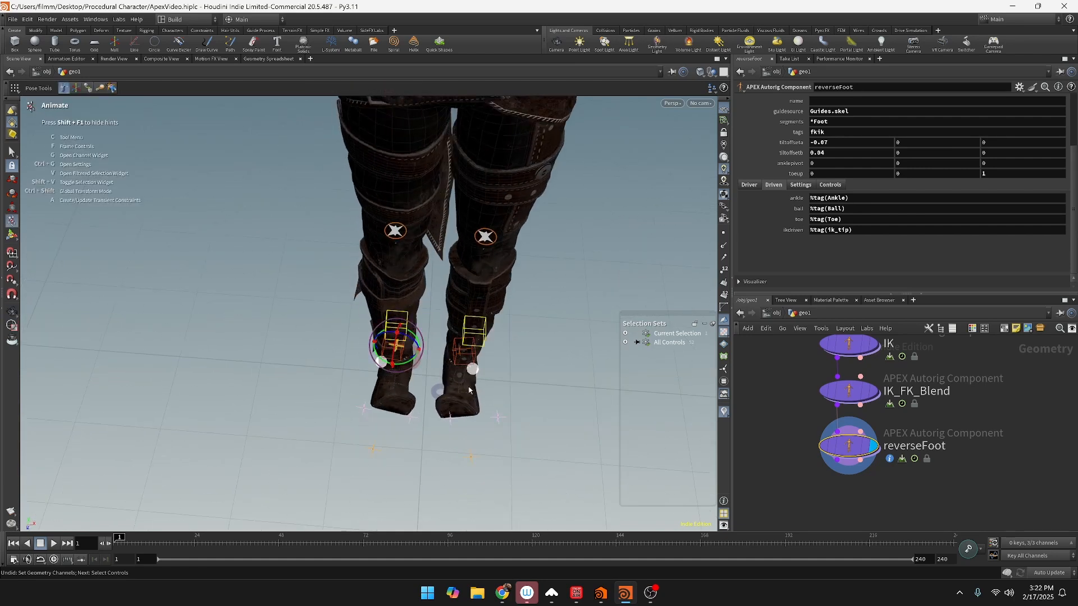
middle_click_drag(523, 368, 512, 315, "alt")
left_click_drag(513, 316, 482, 342, "alt")
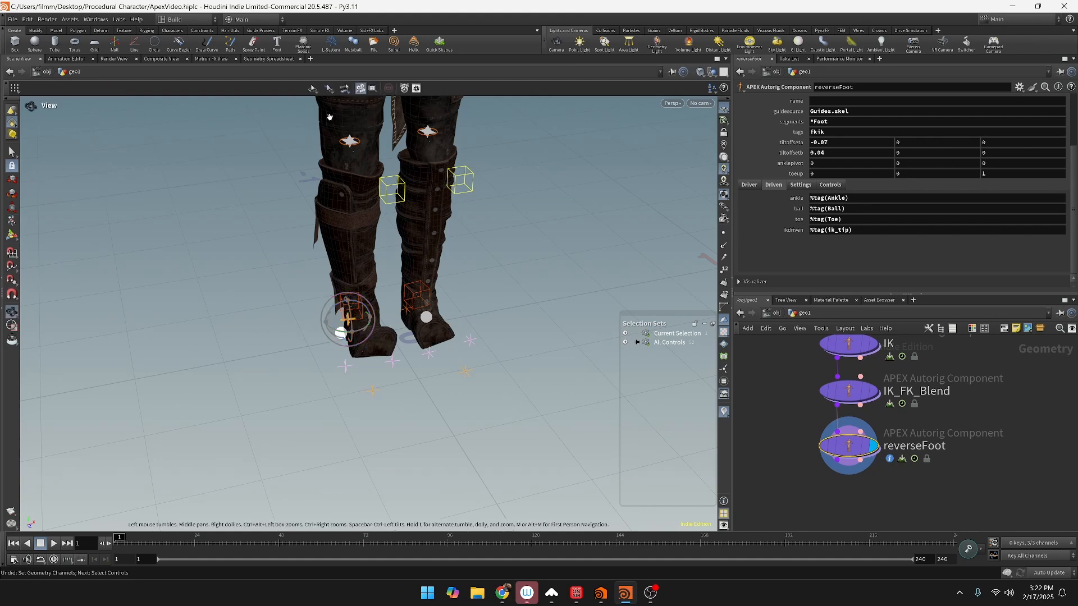
middle_click_drag(527, 195, 478, 335, "alt")
right_click_drag(479, 334, 465, 242, "alt")
middle_click_drag(464, 242, 517, 460, "alt")
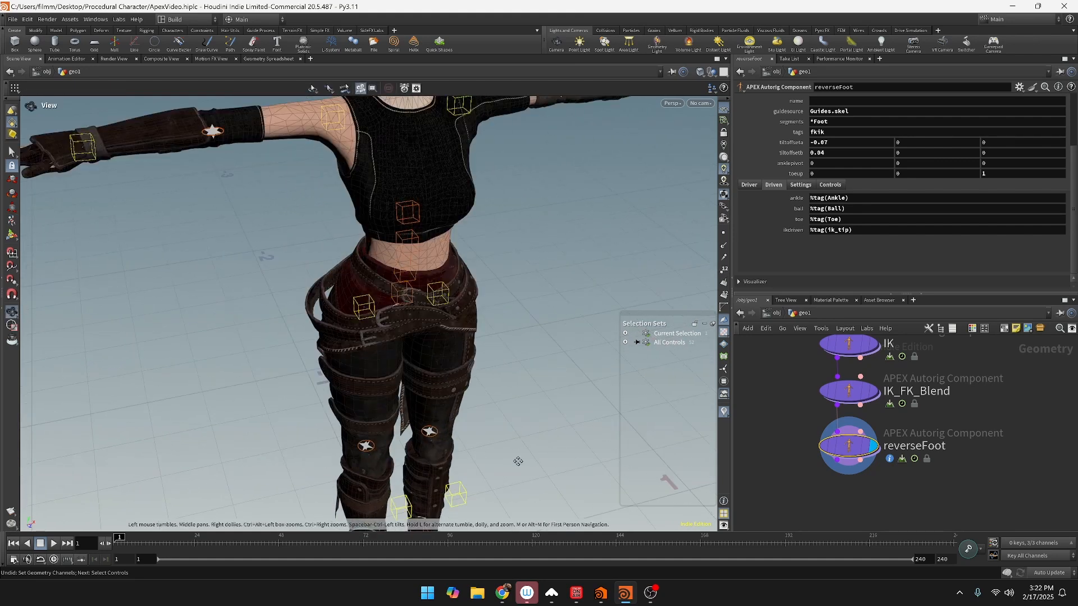
right_click_drag(517, 460, 494, 310, "alt")
middle_click_drag(493, 310, 523, 514, "alt")
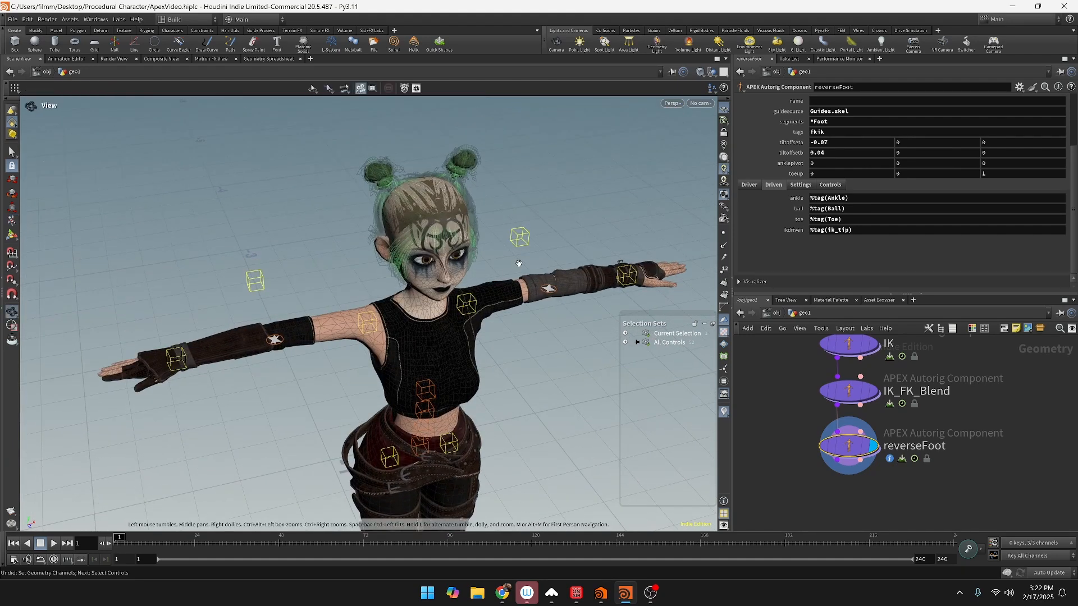
left_click_drag(471, 296, 471, 369, "alt")
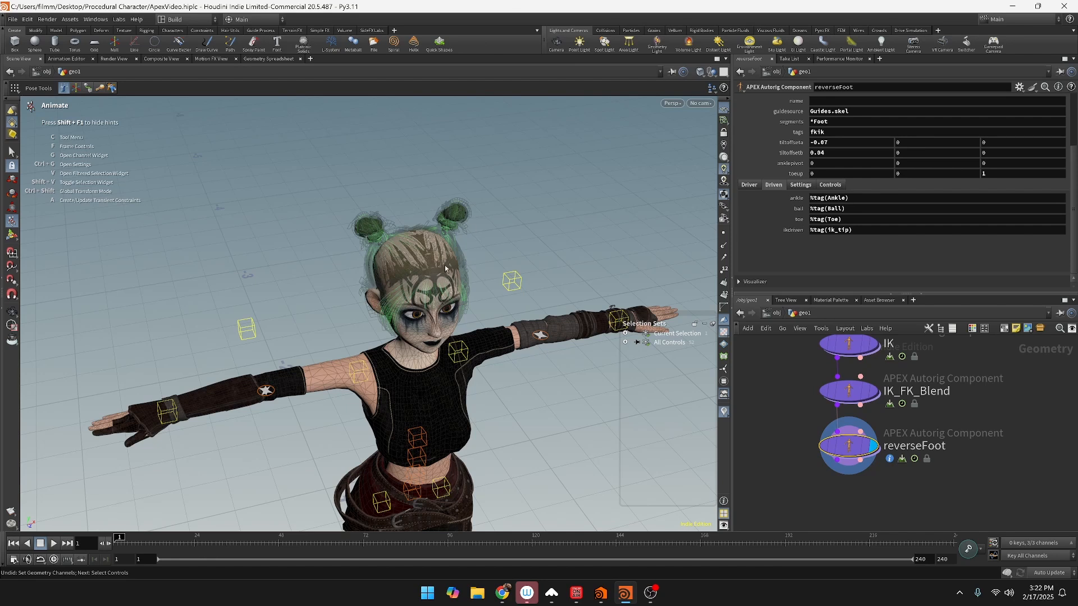
middle_click_drag(522, 279, 486, 123, "alt")
right_click_drag(486, 123, 566, 351, "alt")
middle_click_drag(566, 352, 581, 298, "alt")
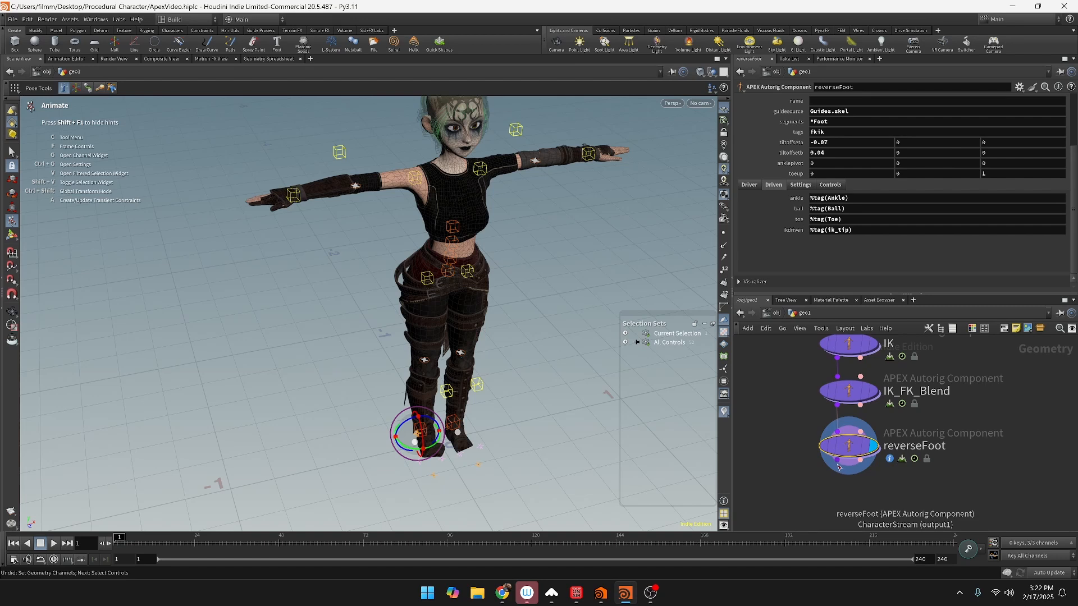
middle_click_drag(536, 253, 529, 389, "alt")
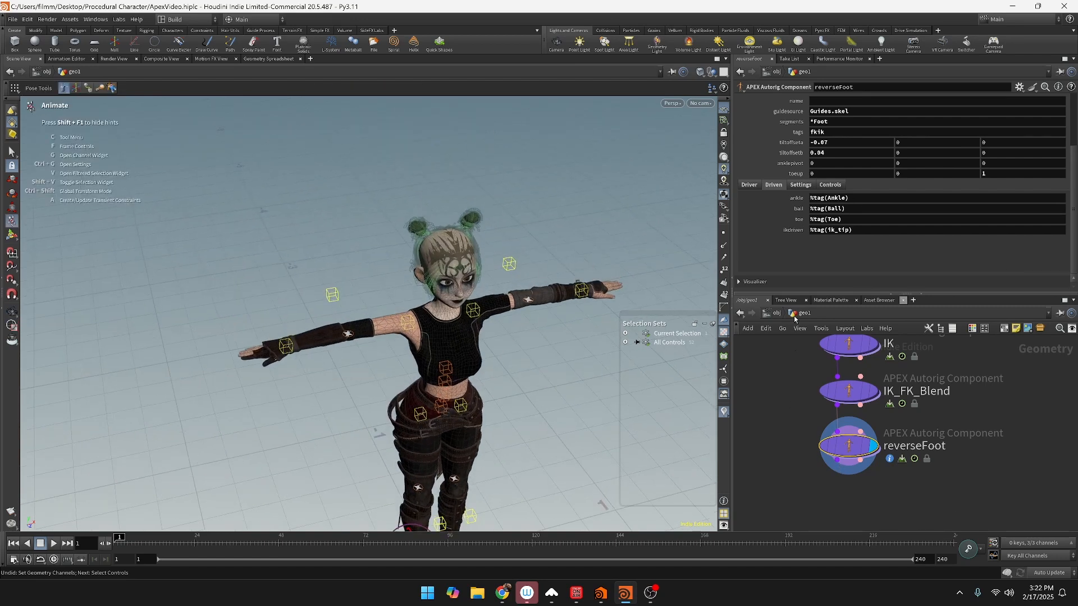
Step: Search the available nodes for a look at node
scroll(956, 438, "up", 3)
scroll(956, 438, "down", 3)
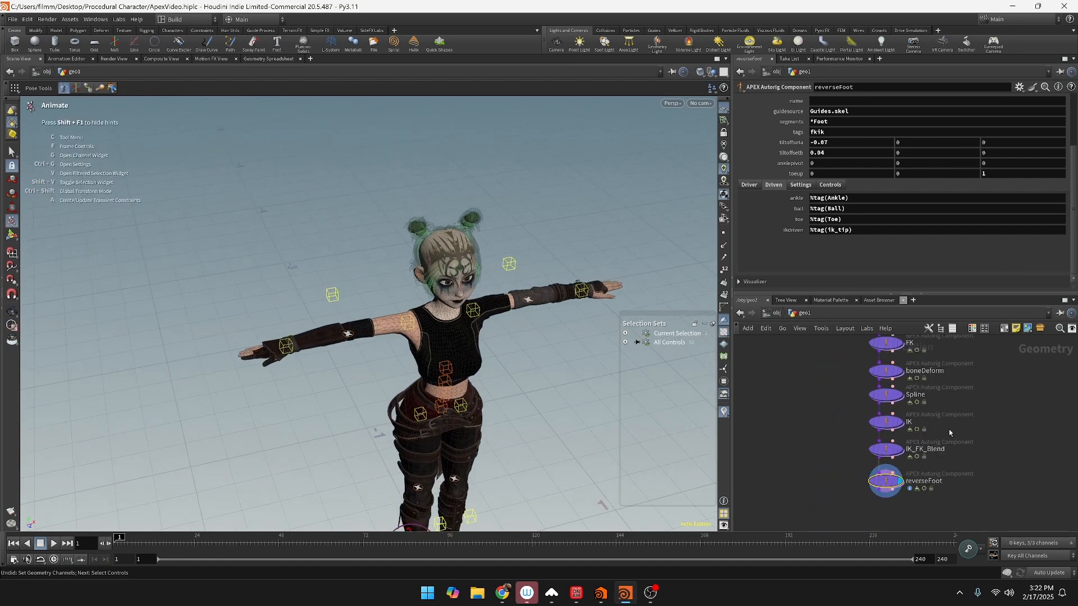
key("Tab")
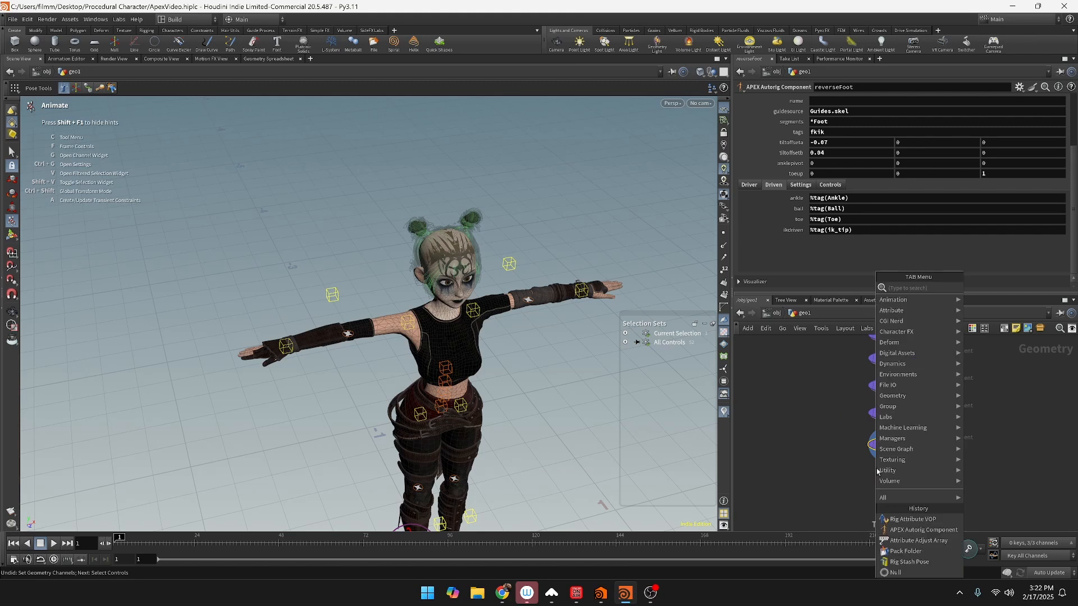
type("look")
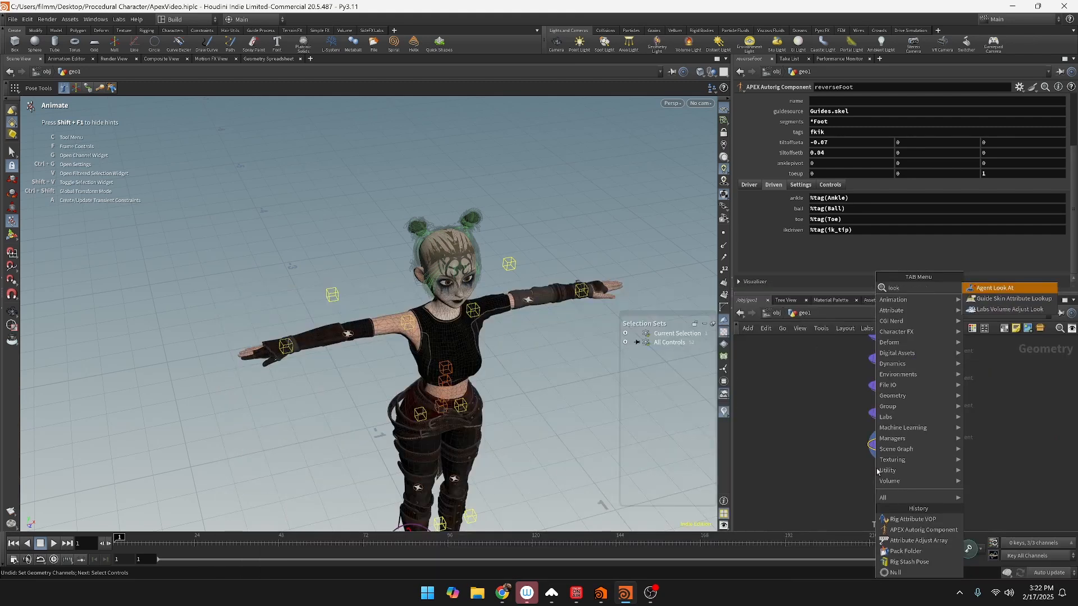
type(" at")
key("BackSpace")
key("BackSpace")
key("BackSpace")
key("BackSpace")
key("BackSpace")
key("BackSpace")
key("BackSpace")
Step: Append an APEX Autorig Component node after reverseFoot and display its result at the geo1 level
type("ap")
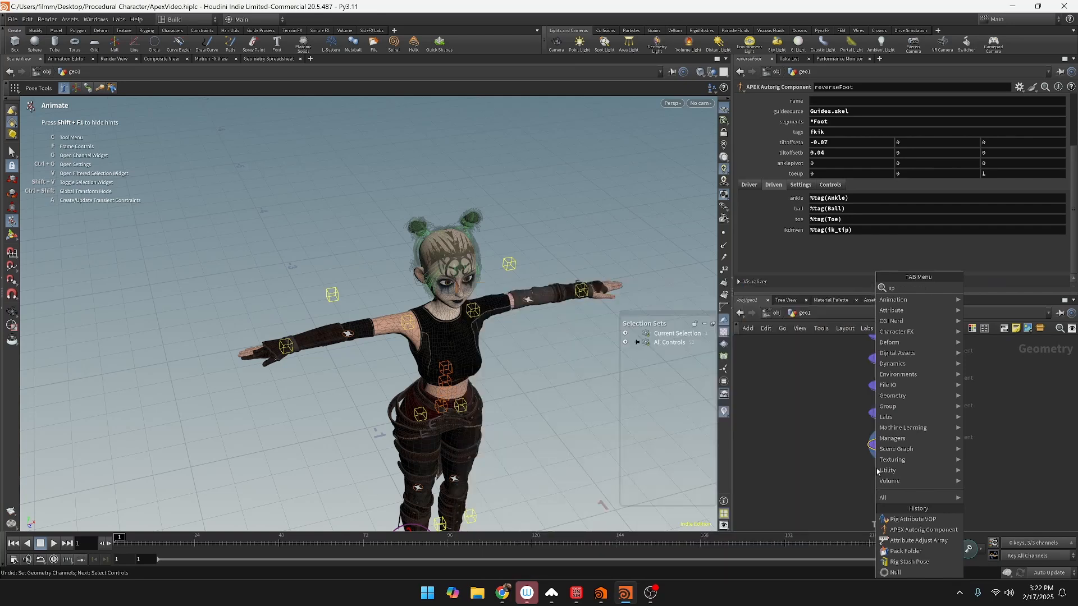
type("ex au")
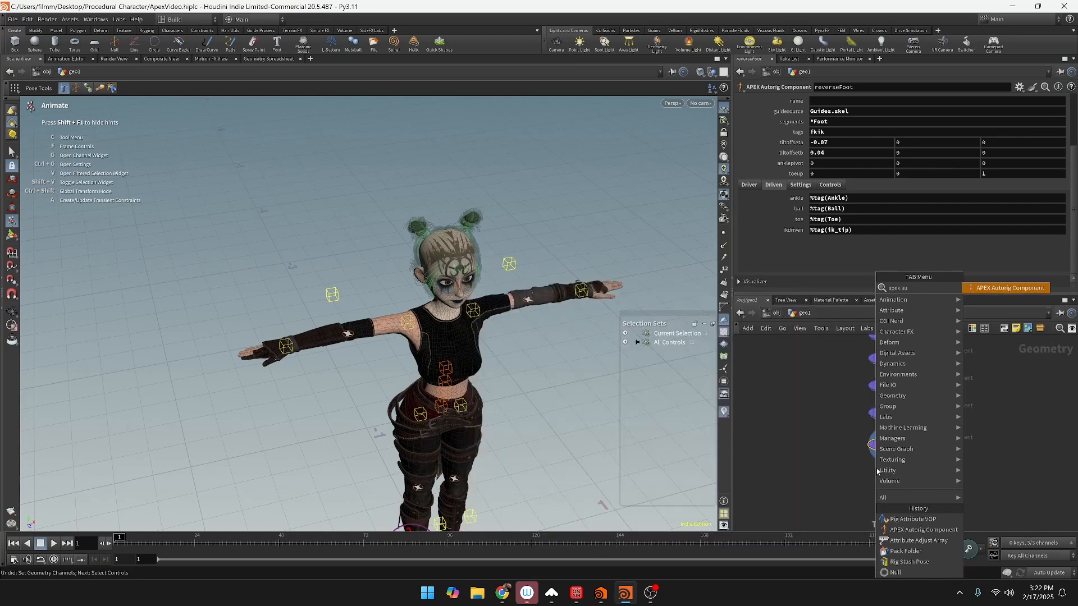
key("Return")
left_click(877, 469)
key("Return")
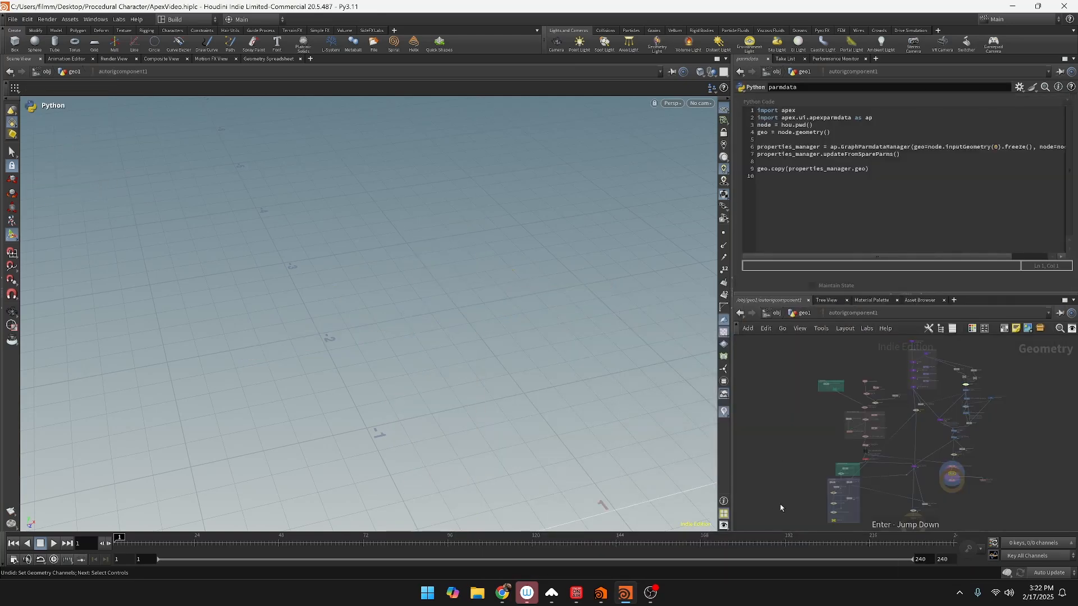
left_click(802, 315)
left_click(877, 479)
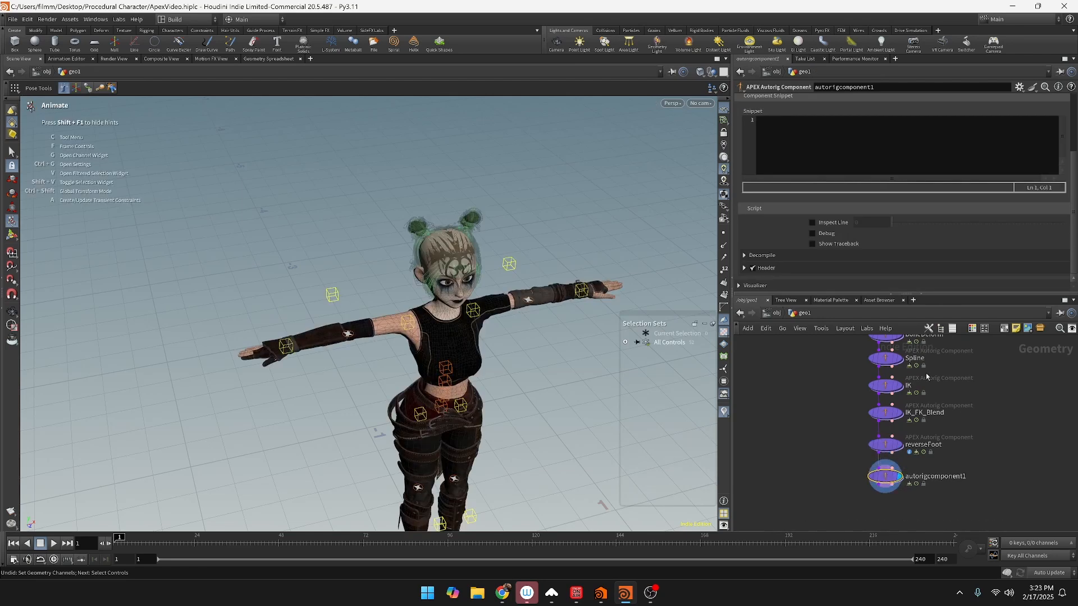
Step: Set the new autorig component's type to lookat
scroll(892, 160, "up", 2)
scroll(898, 160, "up", 2)
left_click(846, 100)
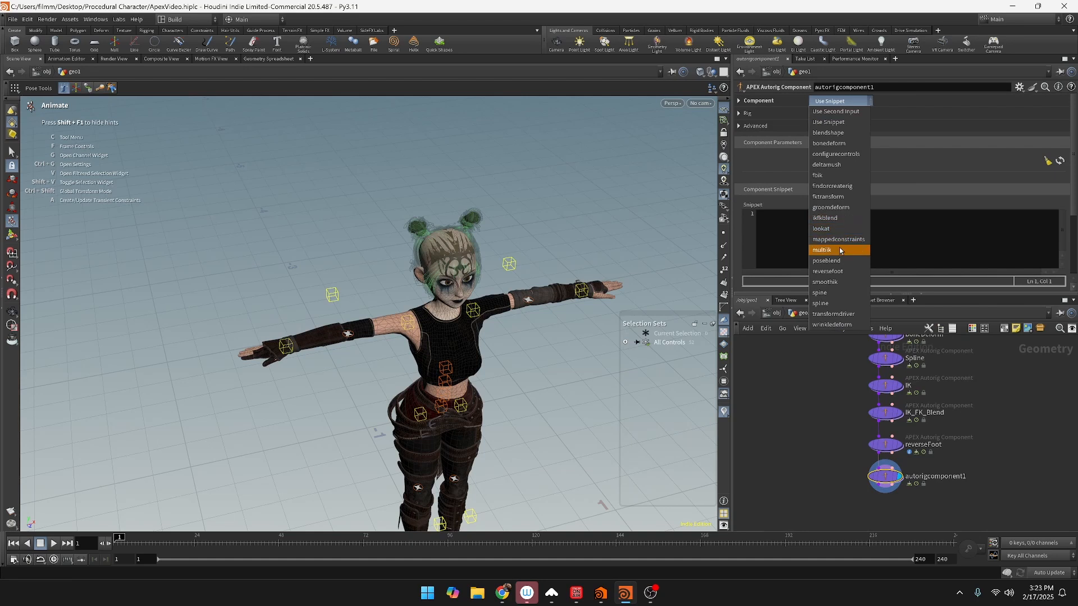
left_click(835, 228)
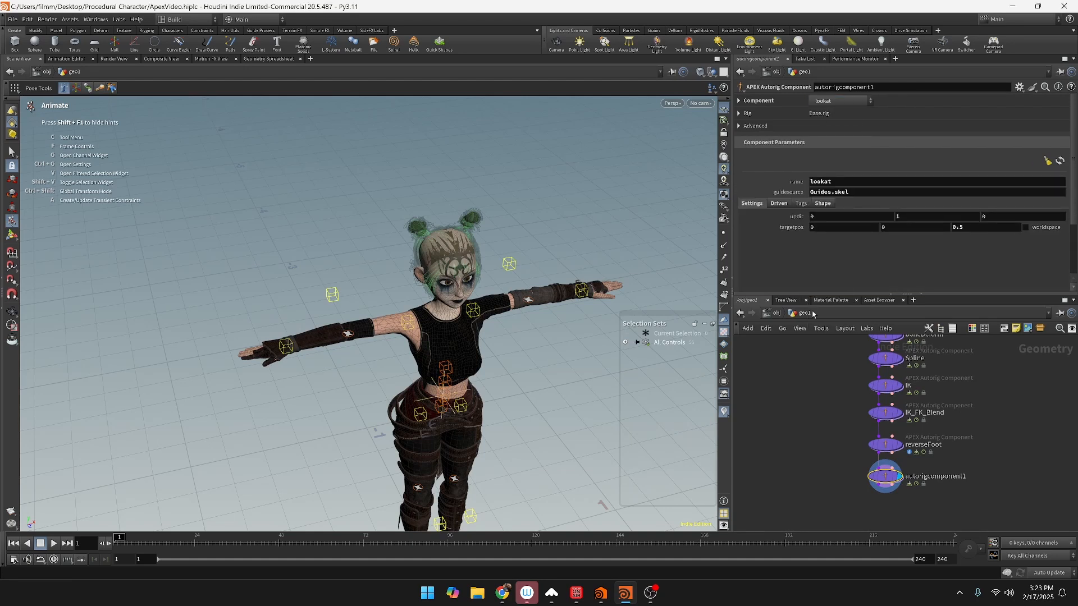
Step: Try moving the eye_l_up control at the character's waist and undo the move
left_click_drag(517, 416, 463, 412, "alt")
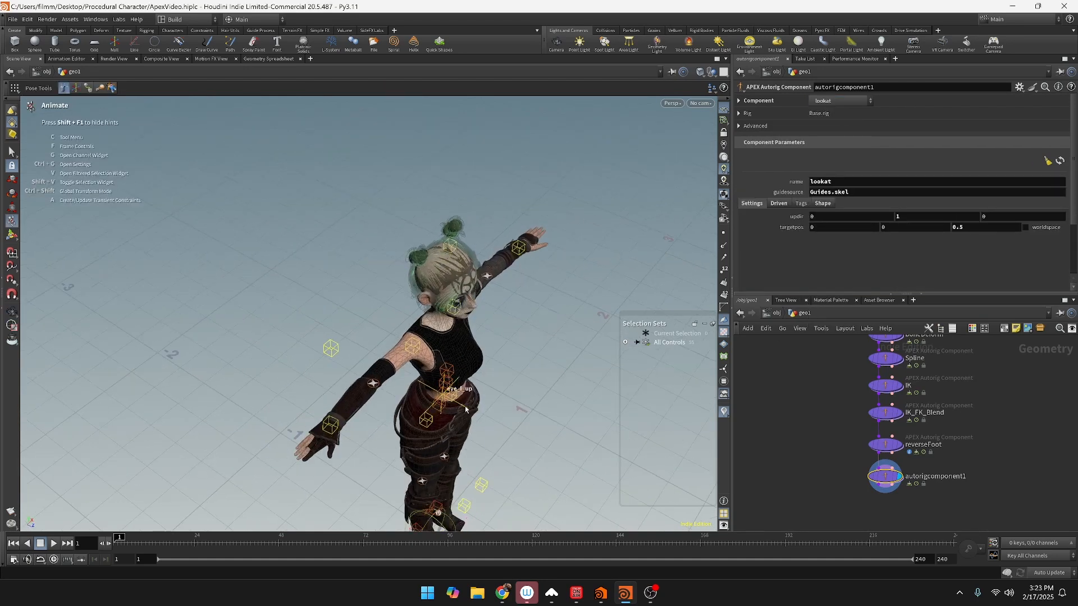
left_click(464, 410)
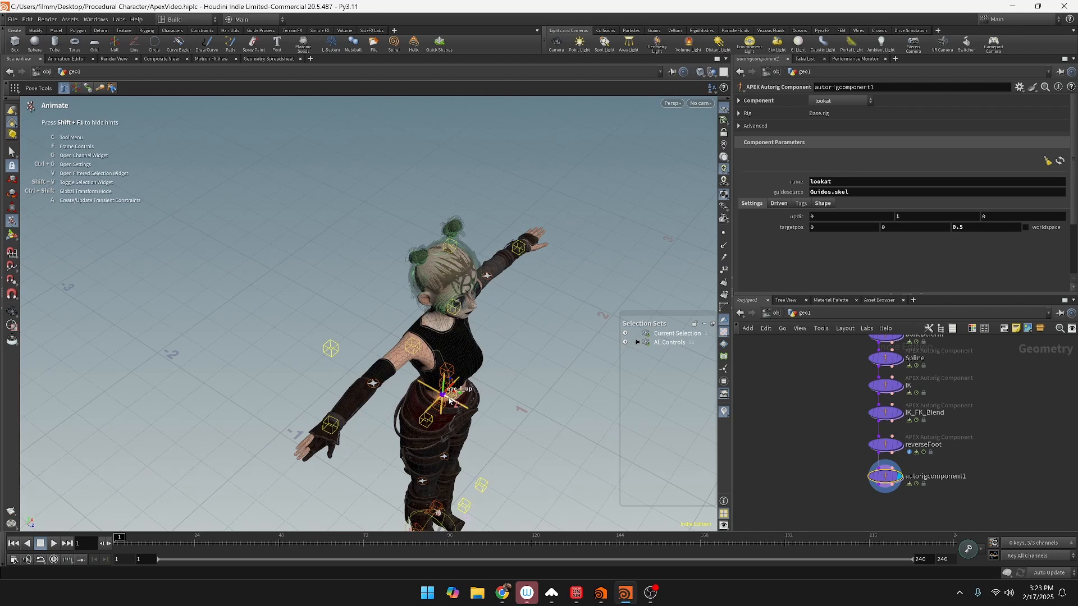
left_click_drag(466, 403, 561, 366)
left_click_drag(638, 444, 462, 372, "alt")
key("ctrl+z")
key("ctrl+z")
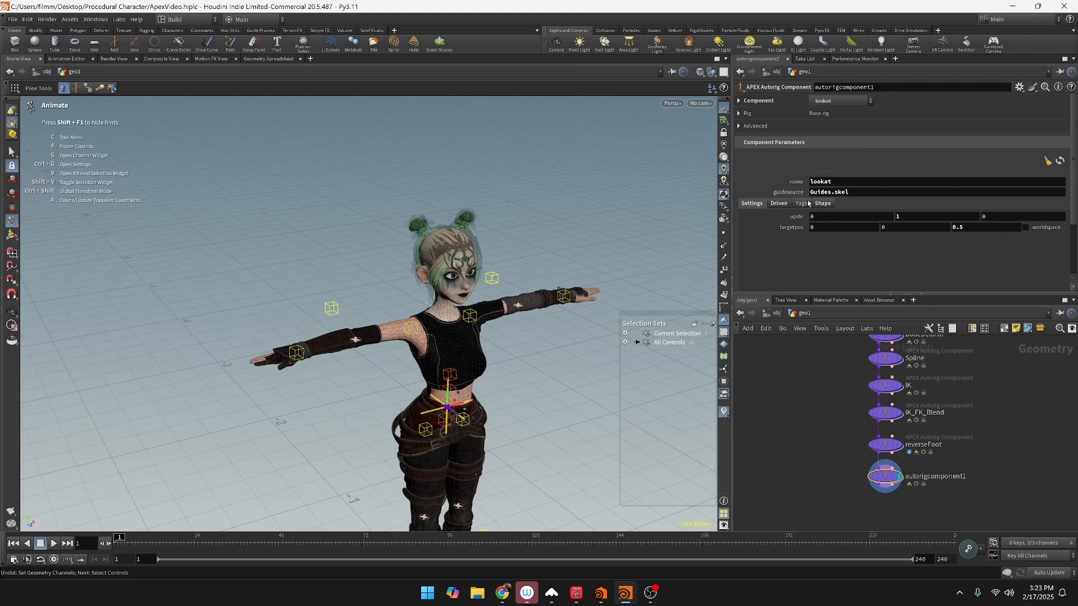
Step: Show the lookat component's driven setup, including its driver, target, up and axis parameters
left_click(779, 204)
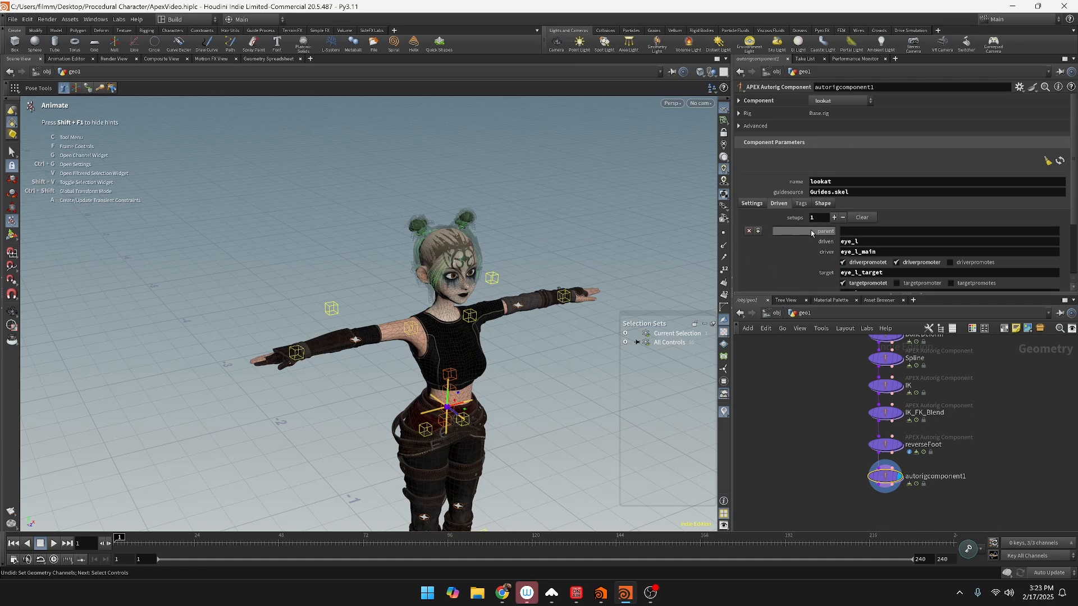
scroll(810, 238, "down", 3)
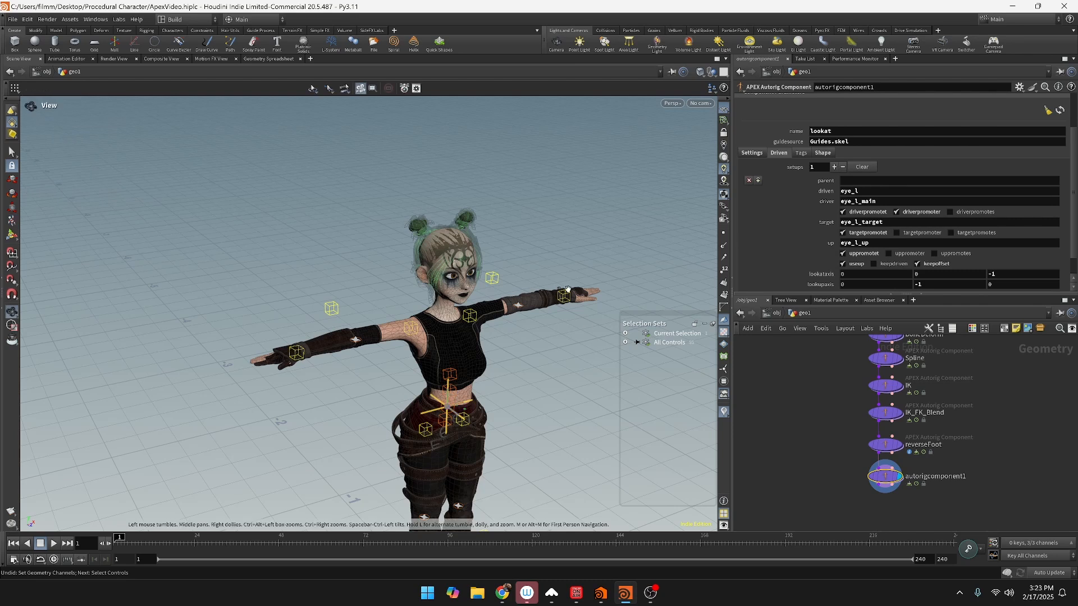
middle_click_drag(628, 265, 623, 282, "alt")
Step: Display attribadjustarray1 and examine its joint names and tags in the geometry spreadsheet
middle_click_drag(1005, 403, 932, 554)
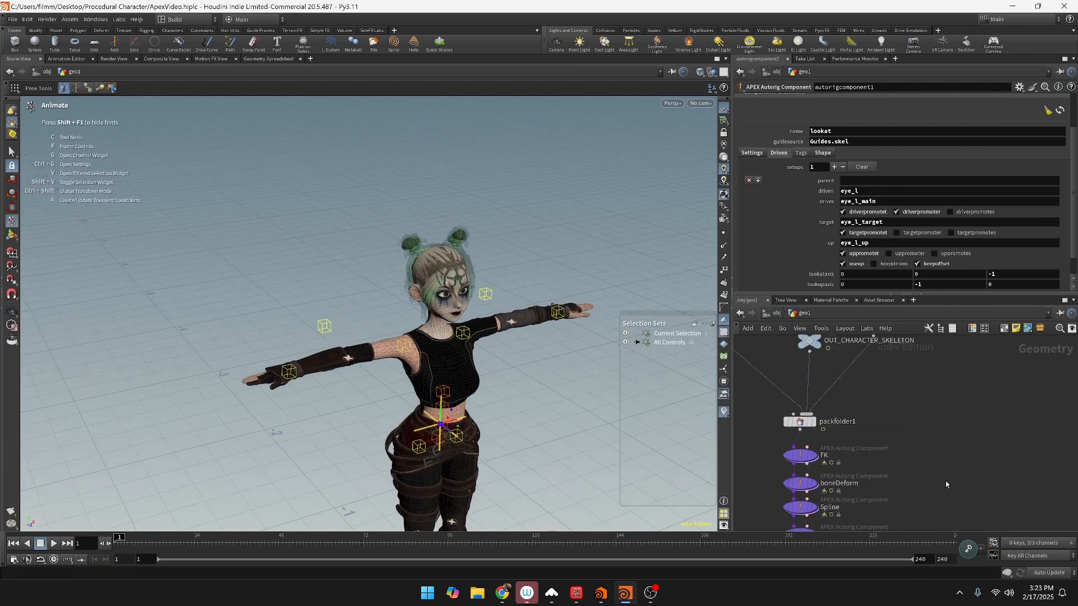
middle_click_drag(982, 455, 993, 582)
left_click(908, 405)
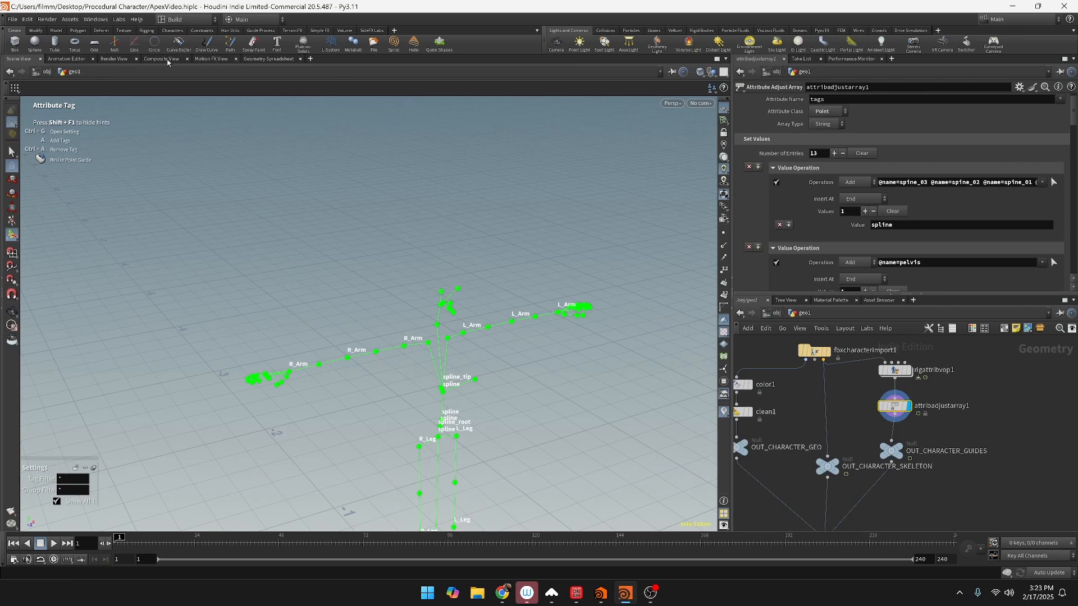
left_click(262, 59)
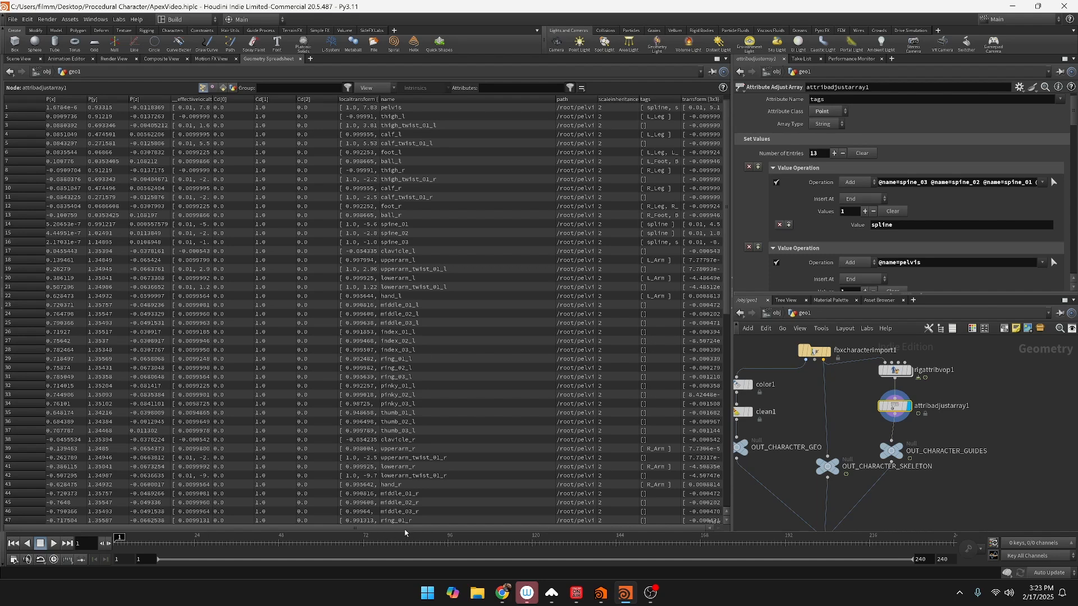
scroll(491, 474, "down", 3)
scroll(489, 469, "up", 4)
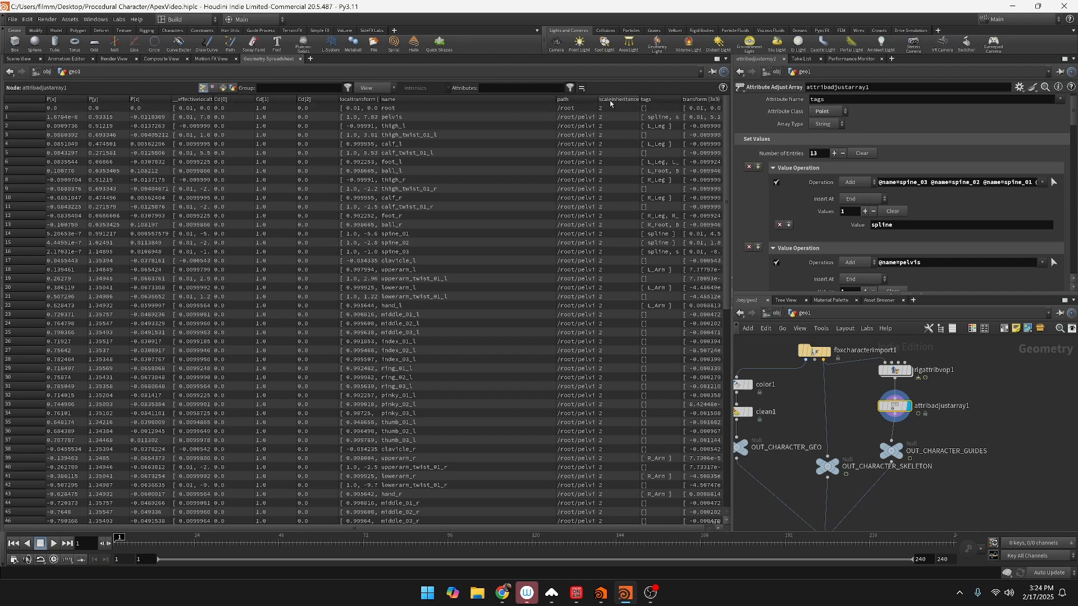
Step: Display OUT_CHARACTER_SKELETON in the geometry spreadsheet, widen its name column and look through the joint names for the eye joints
left_click(223, 88)
left_click(204, 88)
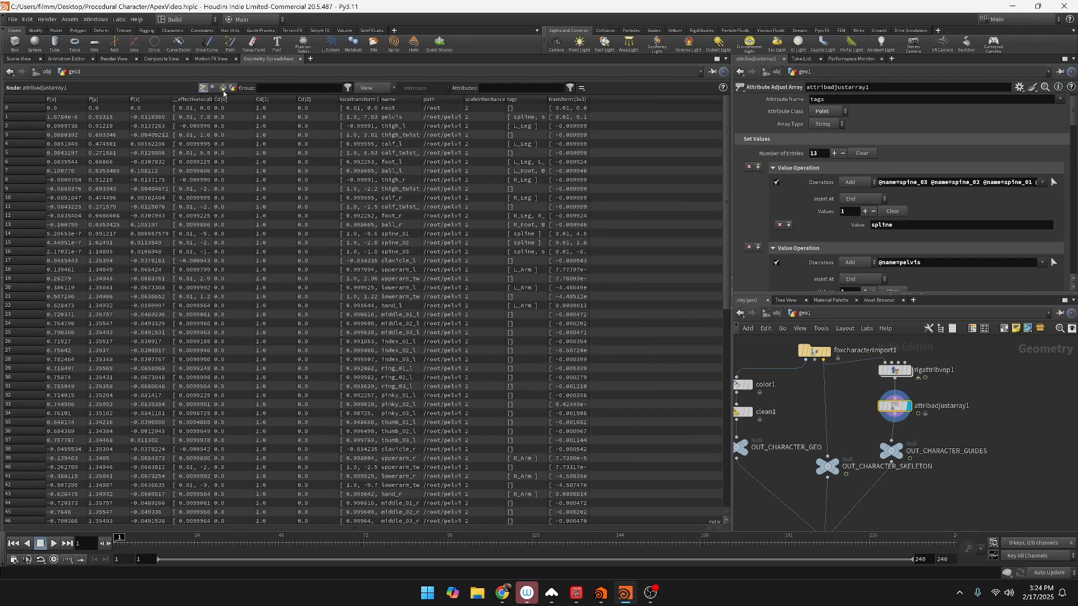
left_click(829, 467)
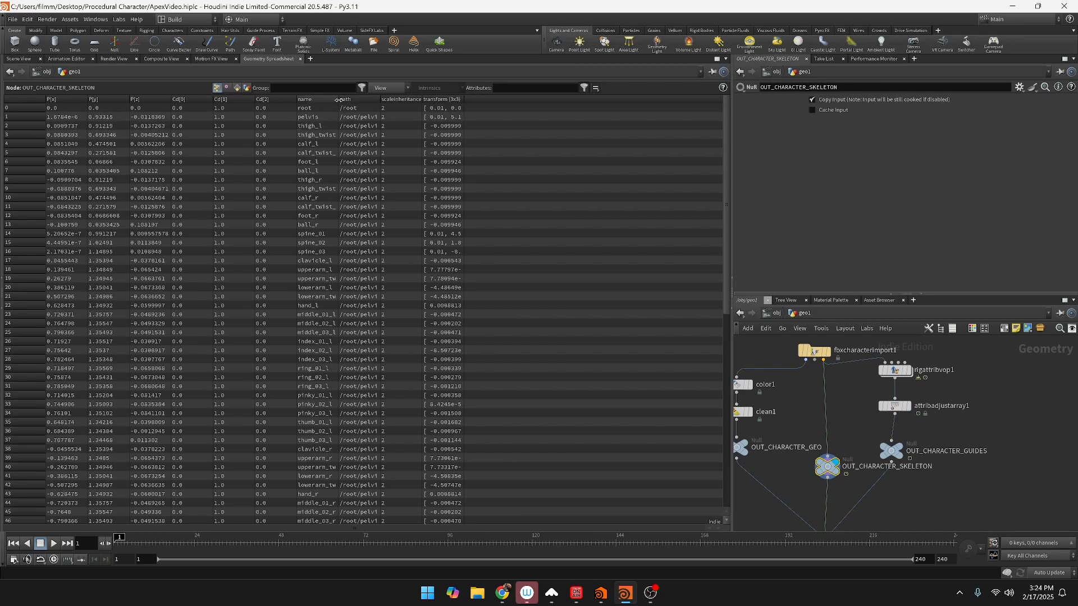
left_click_drag(339, 100, 433, 100)
scroll(359, 325, "down", 8)
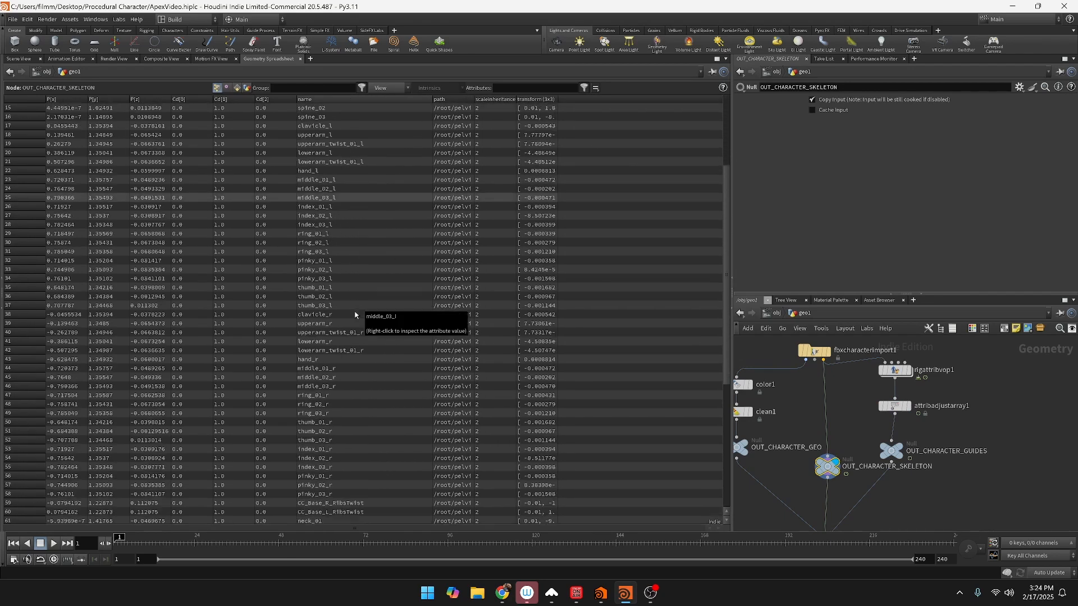
scroll(319, 389, "down", 2)
scroll(319, 387, "up", 4)
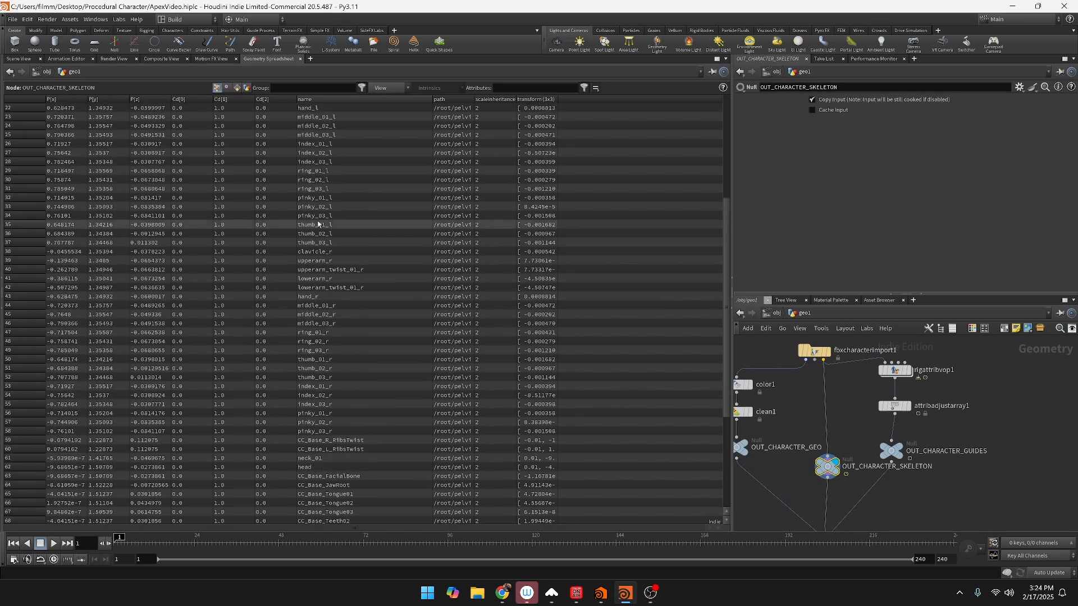
scroll(321, 224, "up", 3)
scroll(322, 212, "up", 5)
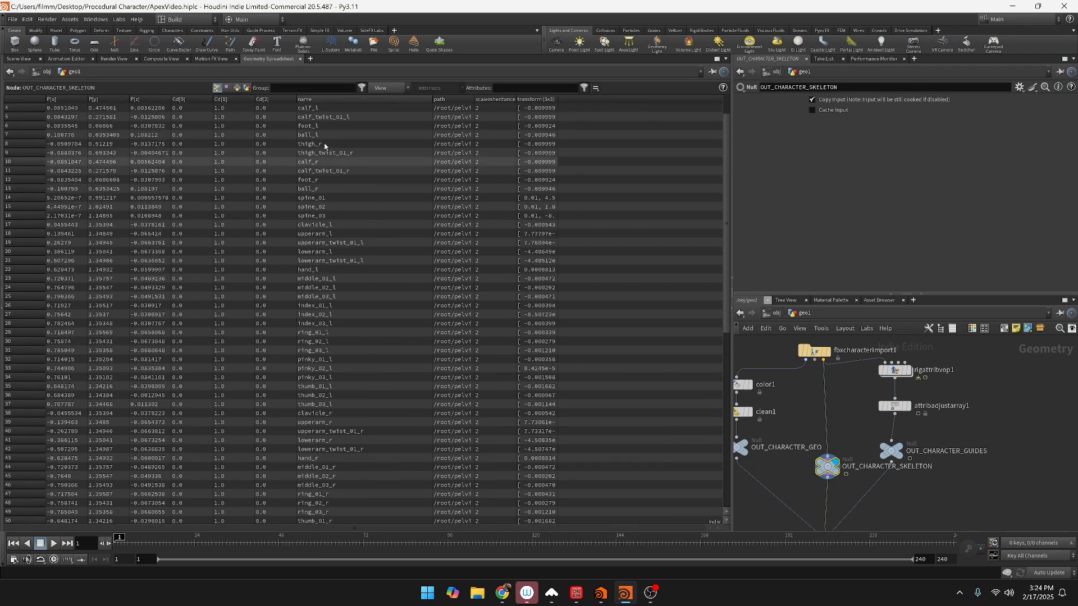
scroll(328, 169, "down", 4)
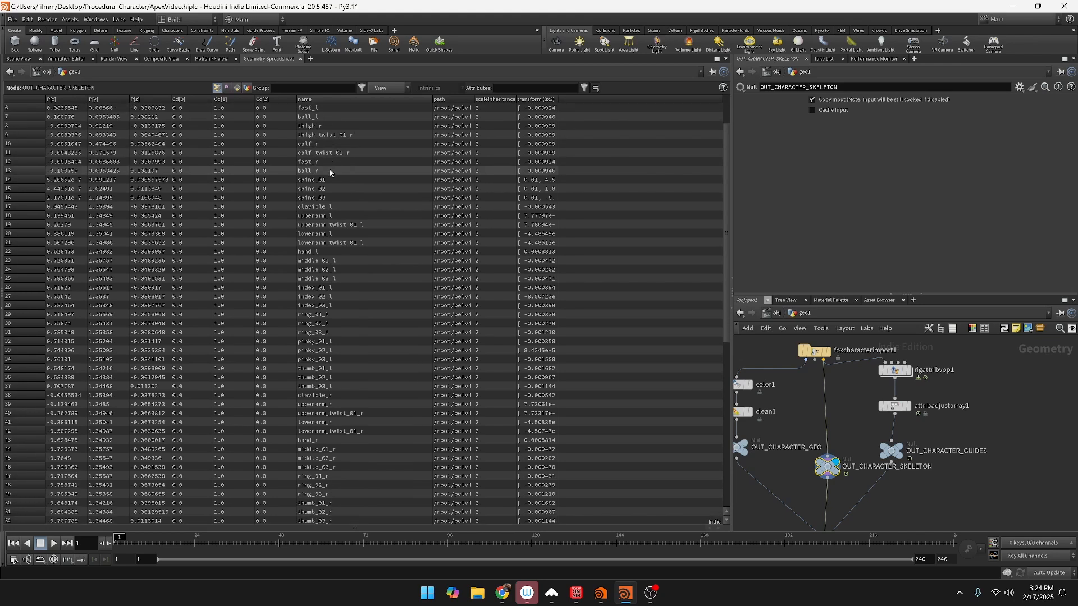
scroll(327, 179, "down", 8)
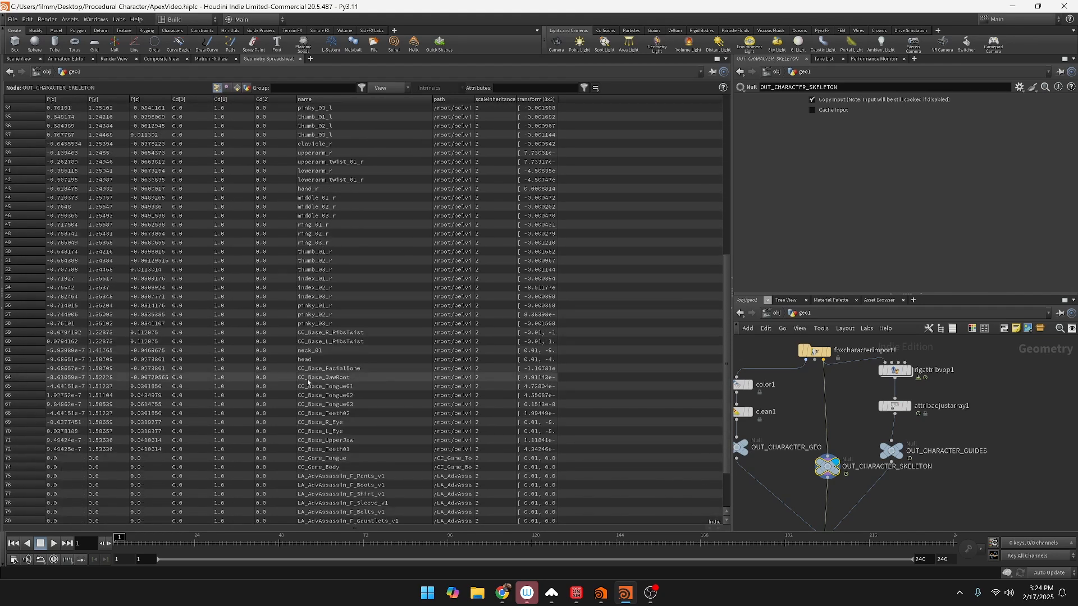
scroll(310, 393, "down", 1)
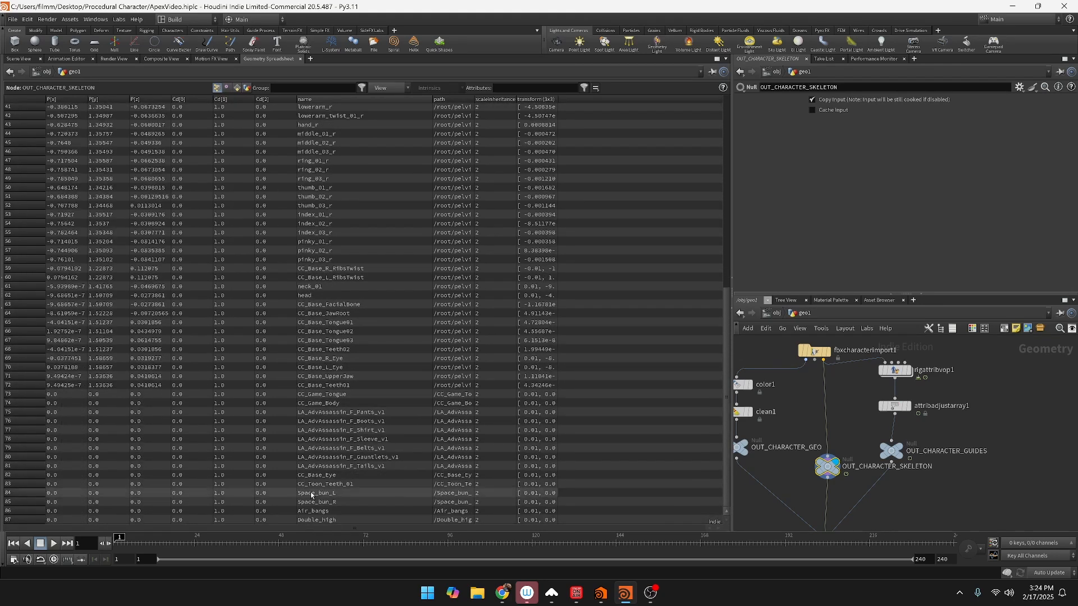
Step: Highlight the CC_Base_Eye name entry in the skeleton's point list
left_click(337, 477)
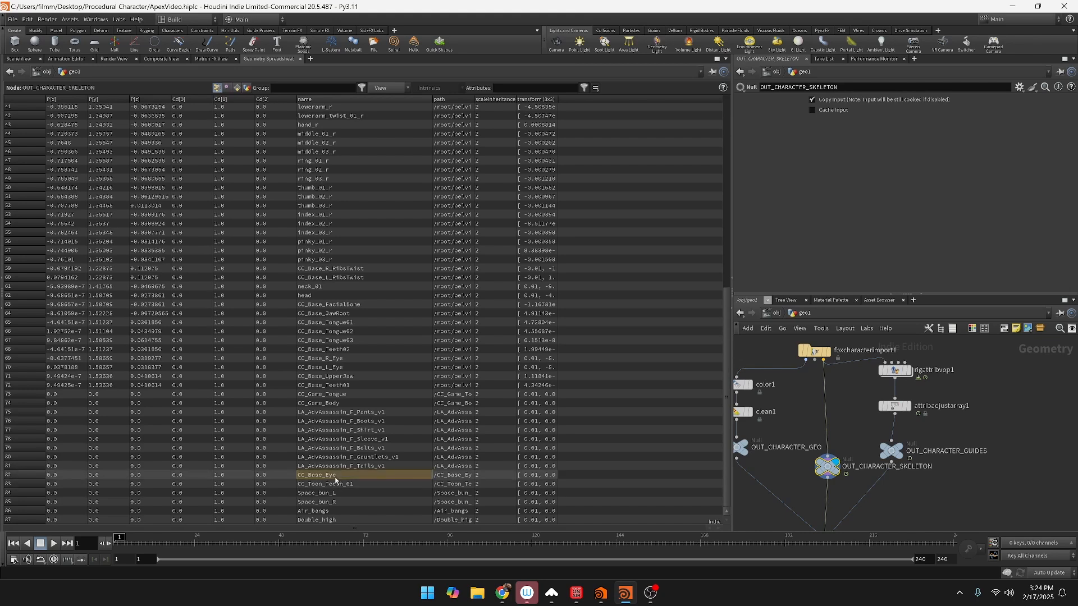
left_click_drag(336, 478, 264, 466)
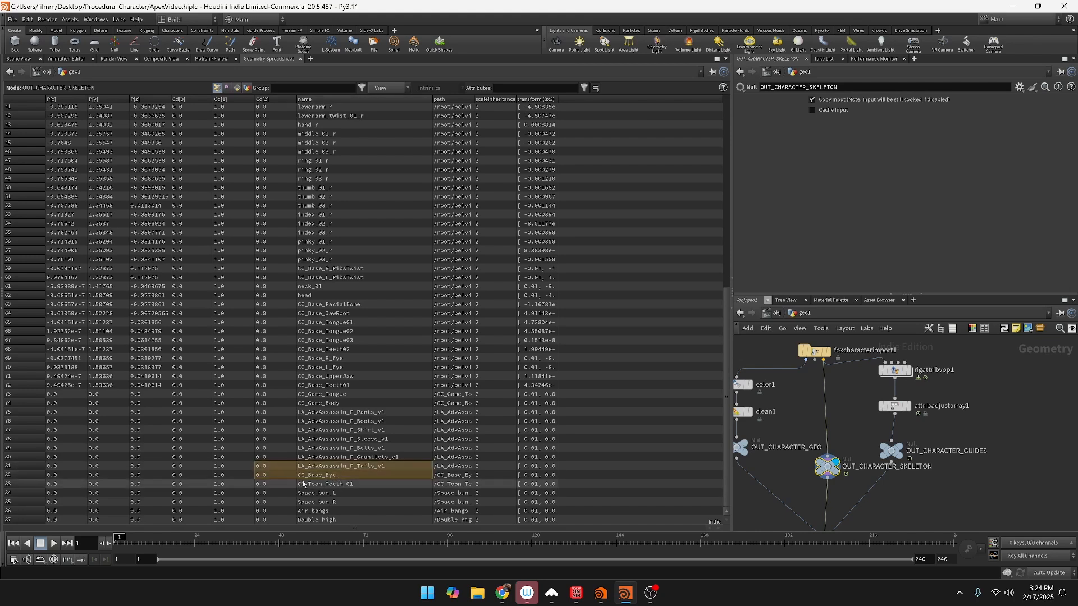
left_click(372, 478)
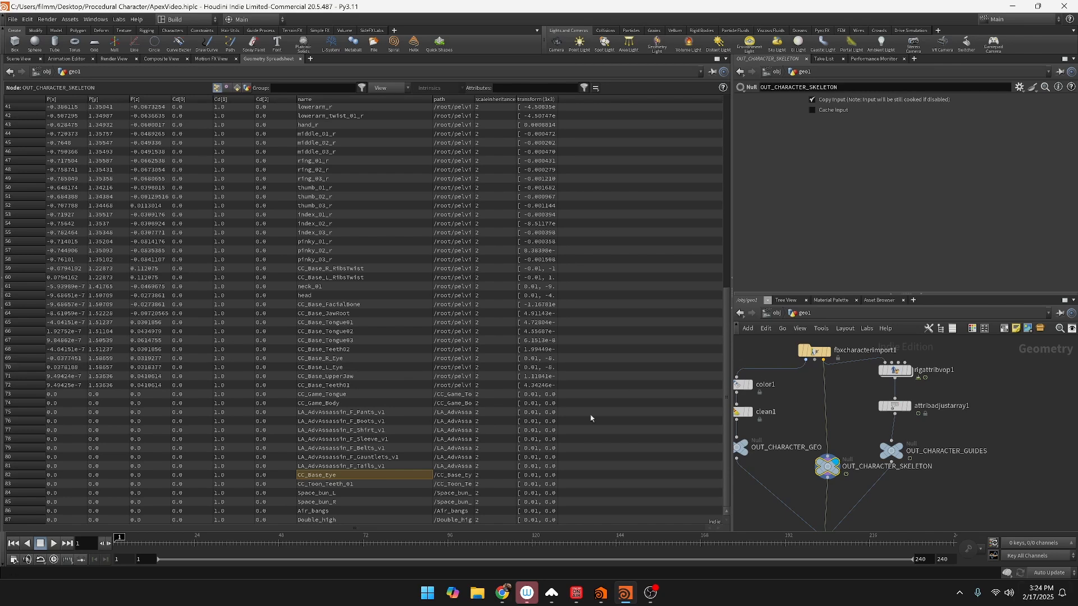
Step: Display attribadjustarray1 in the scene view and tag the character's left eye joint as L_Eye
left_click(19, 59)
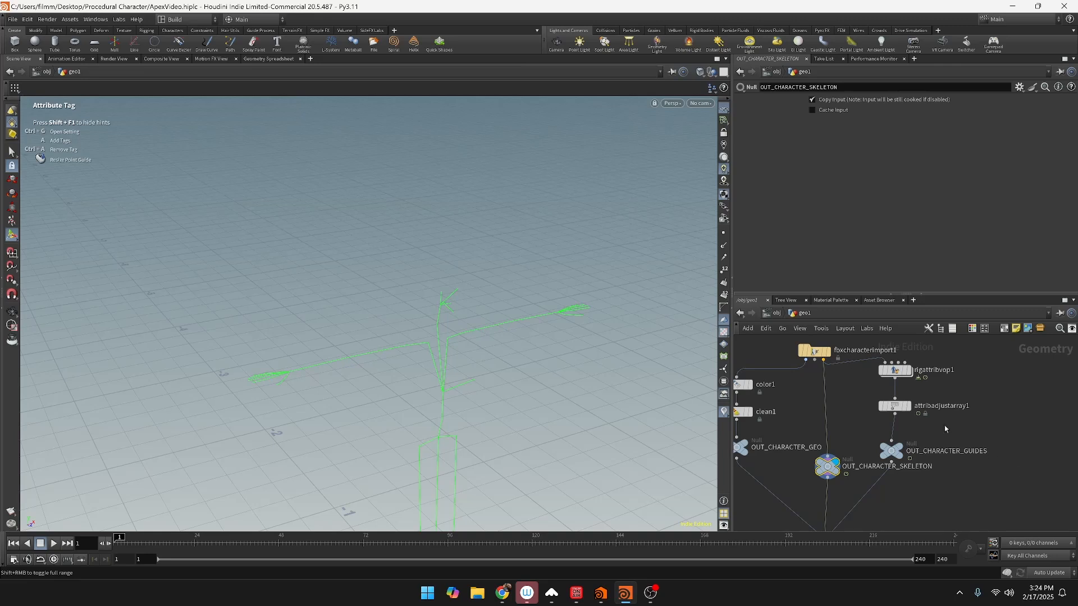
left_click(899, 409)
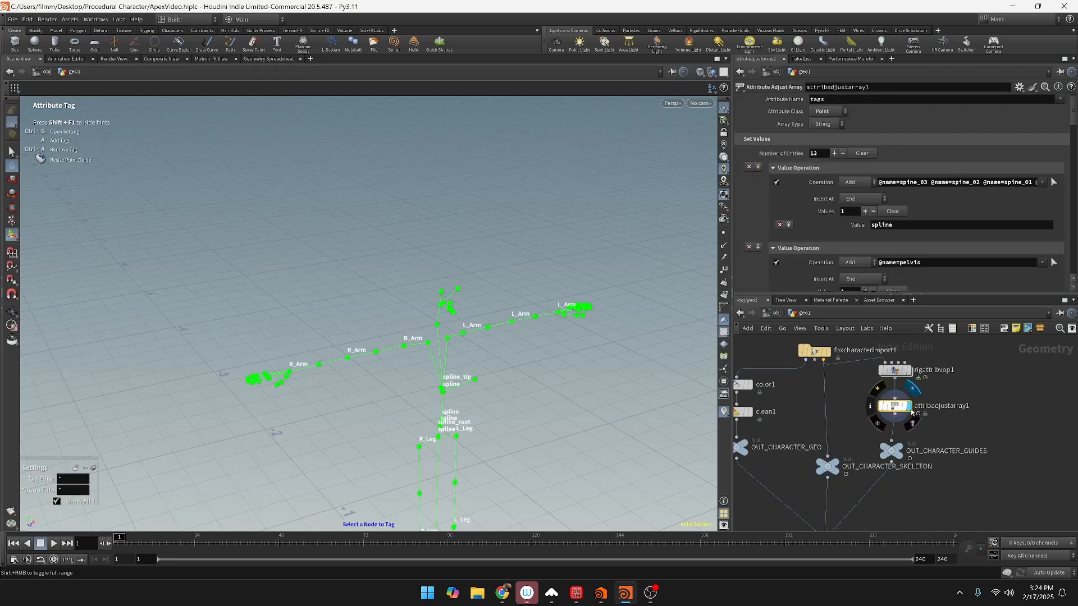
left_click(459, 289)
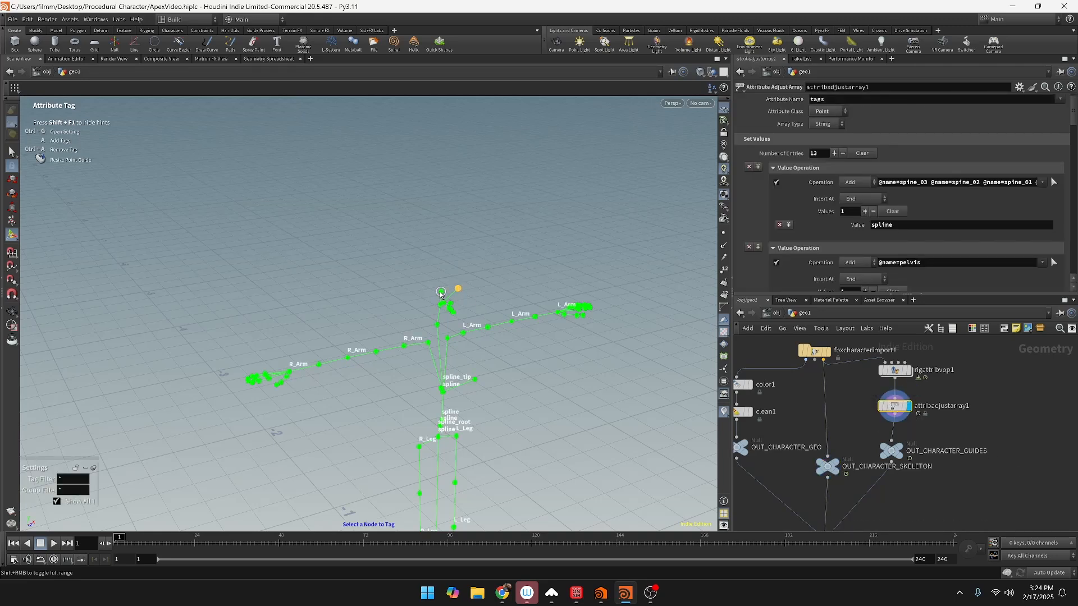
key("a")
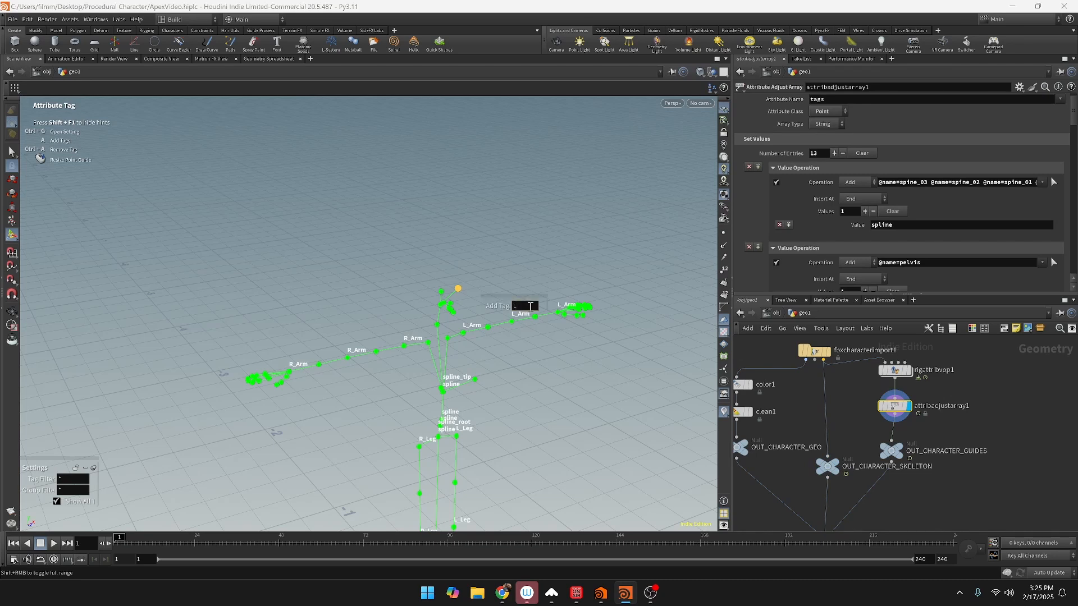
key("Return")
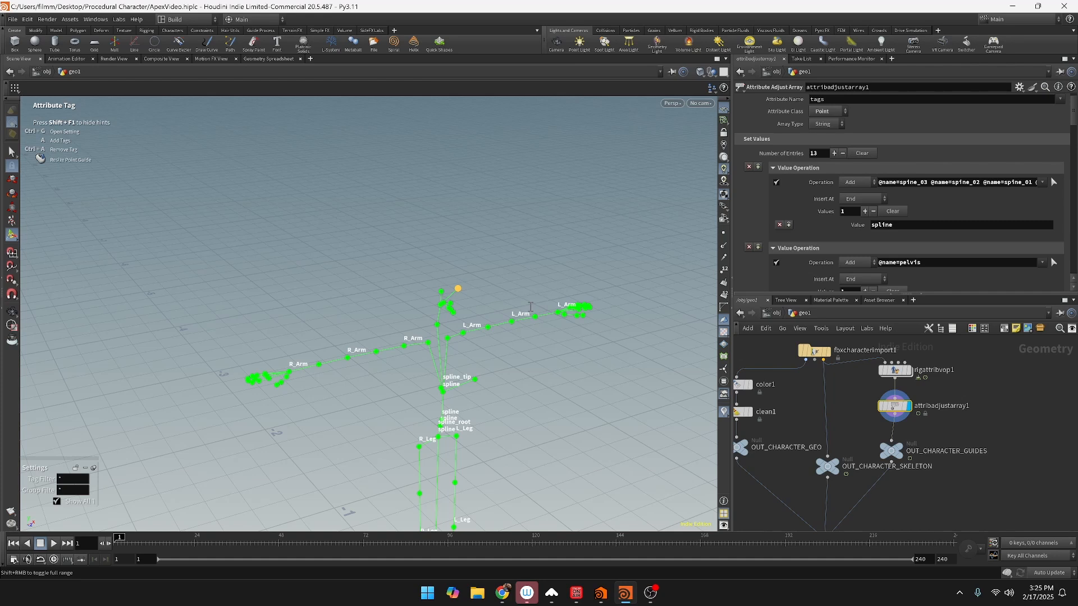
Step: Tag the character's right eye joint as R_Eye
left_click(441, 292)
key("a")
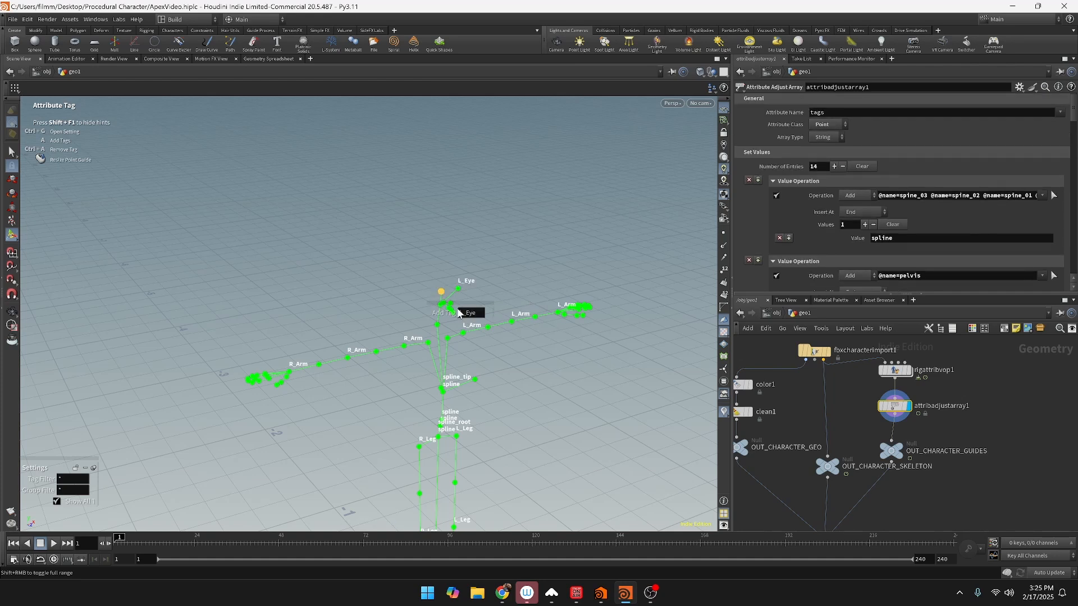
type("R_Eye")
key("Return")
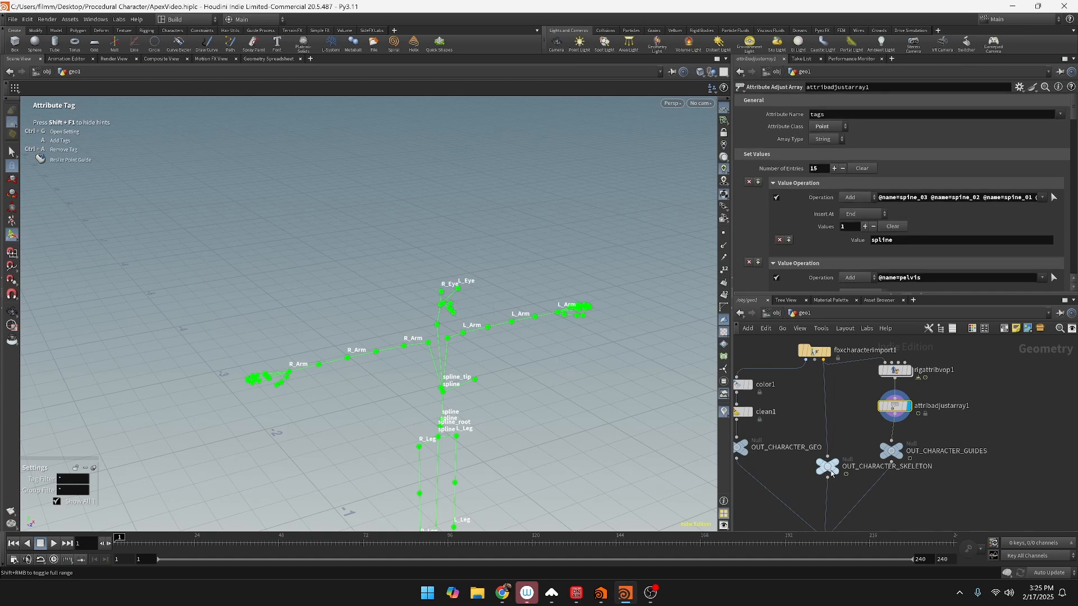
Step: Display autorigcomponent1, the lookat component below reverseFoot, and show its driven setup parameters
middle_click_drag(930, 474, 936, 409)
scroll(930, 487, "down", 2)
middle_click_drag(927, 494, 916, 330)
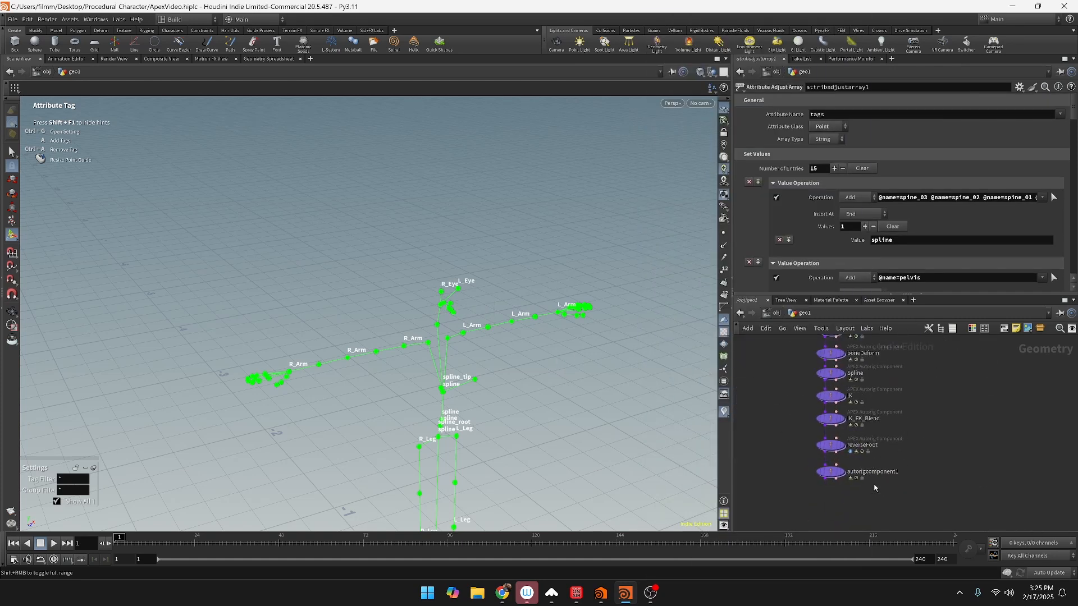
scroll(874, 487, "up", 4)
mouse_move(809, 456)
left_click(817, 423)
left_click(792, 459)
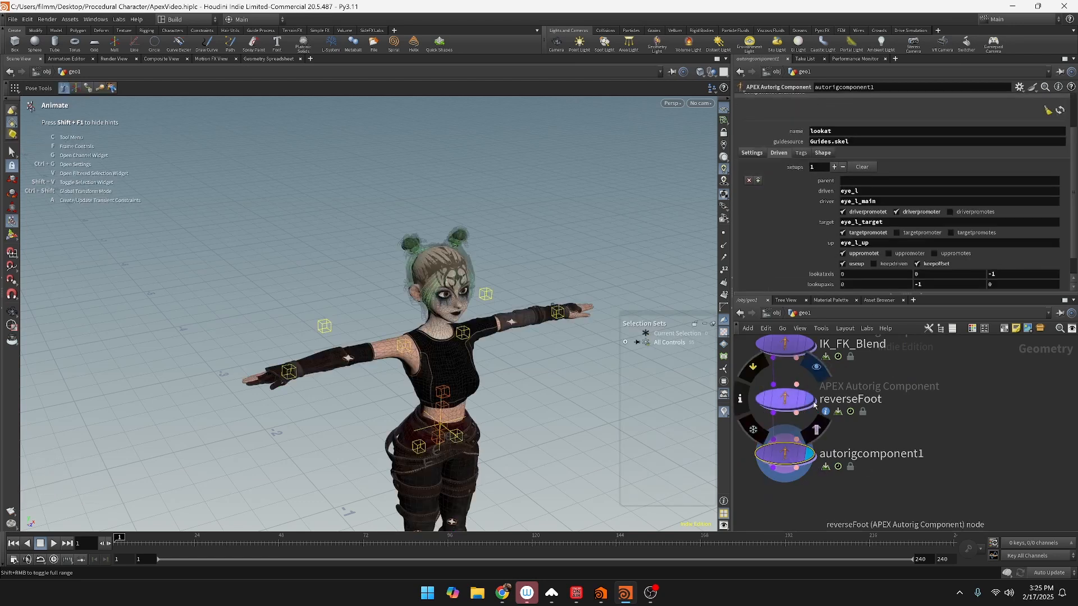
Step: Copy the %tag(Ankle) expression from reverseFoot's ankle parameter into the lookat component's driven parameter
left_click(786, 399)
left_click(852, 199)
key("ctrl+c")
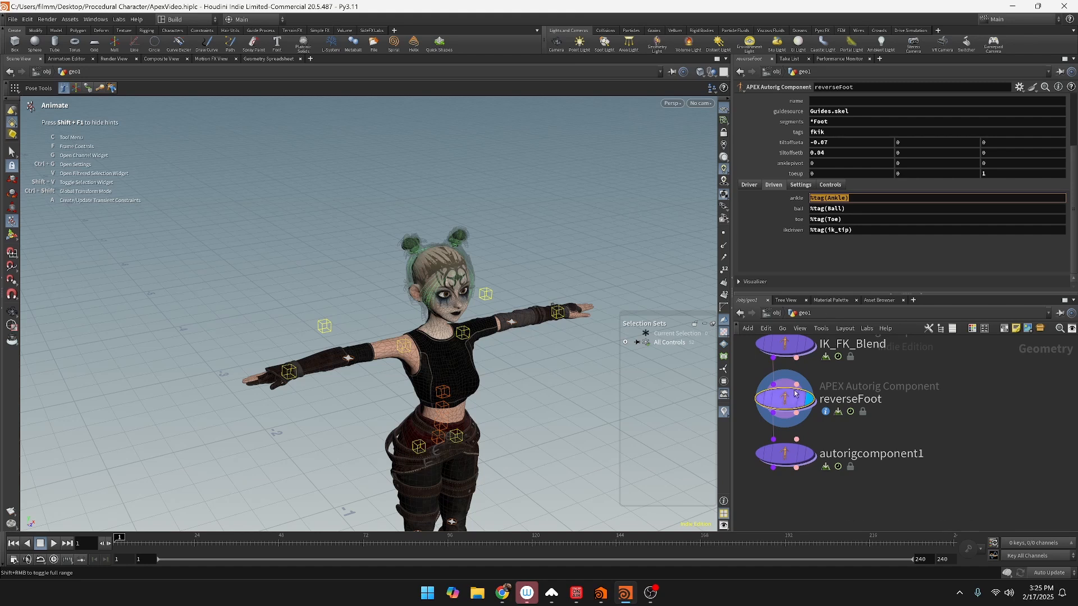
left_click(809, 455)
left_click(791, 455)
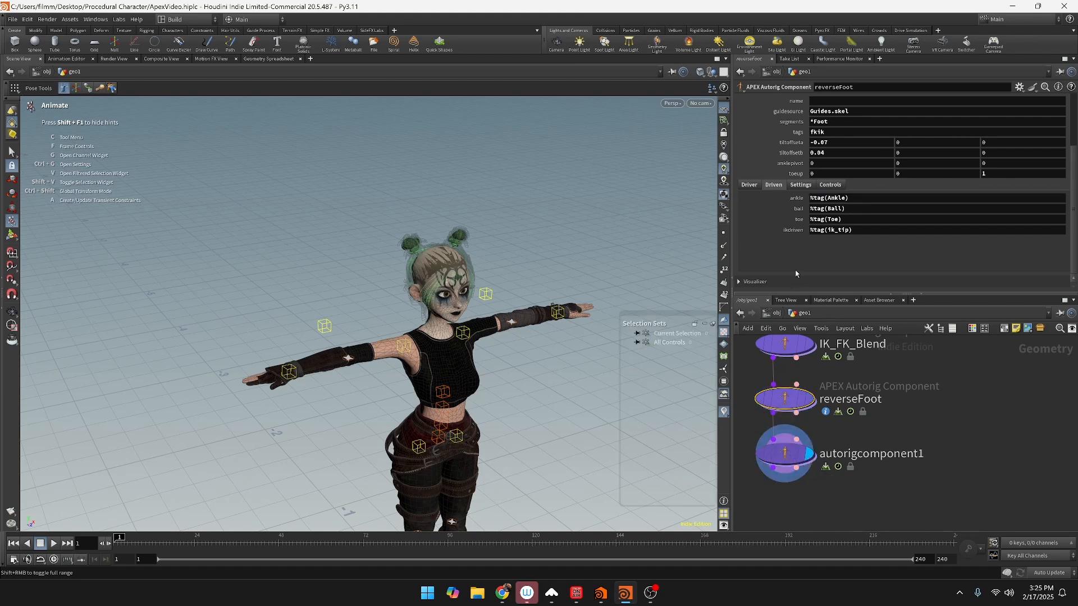
left_click_drag(823, 188, 801, 187)
left_click_drag(872, 192, 780, 196)
key("ctrl+v")
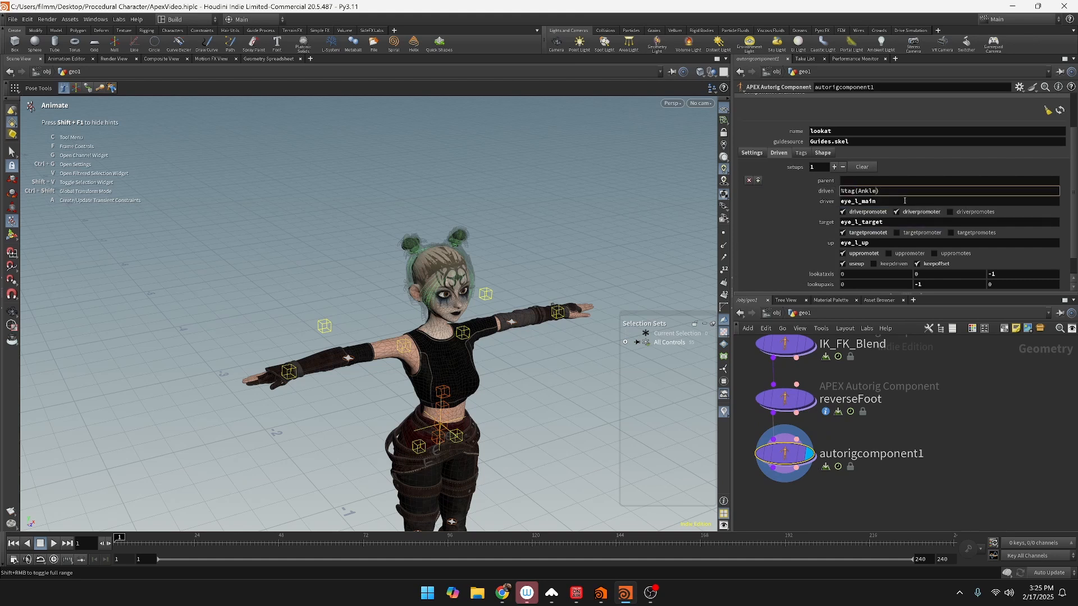
Step: Change the lookat component's driven expression to %tag(*Eye)
key("BackSpace")
key("BackSpace")
key("BackSpace")
type("_")
key("BackSpace")
key("Return")
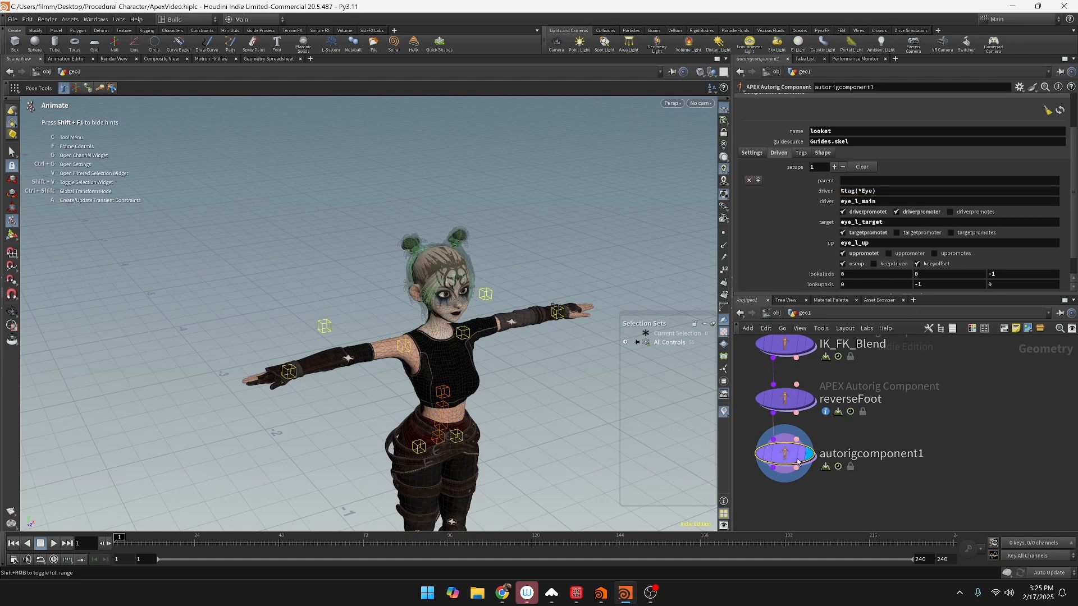
Step: Set the lookat component's control shape scale to 100, 100, 100
middle_click_drag(442, 323, 428, 287, "alt")
left_click_drag(428, 287, 474, 361, "alt")
middle_click_drag(474, 361, 448, 339, "alt")
scroll(443, 262, "up", 5, "alt")
scroll(442, 262, "up", 5, "alt")
left_click_drag(443, 263, 206, 221, "alt")
scroll(874, 271, "down", 1)
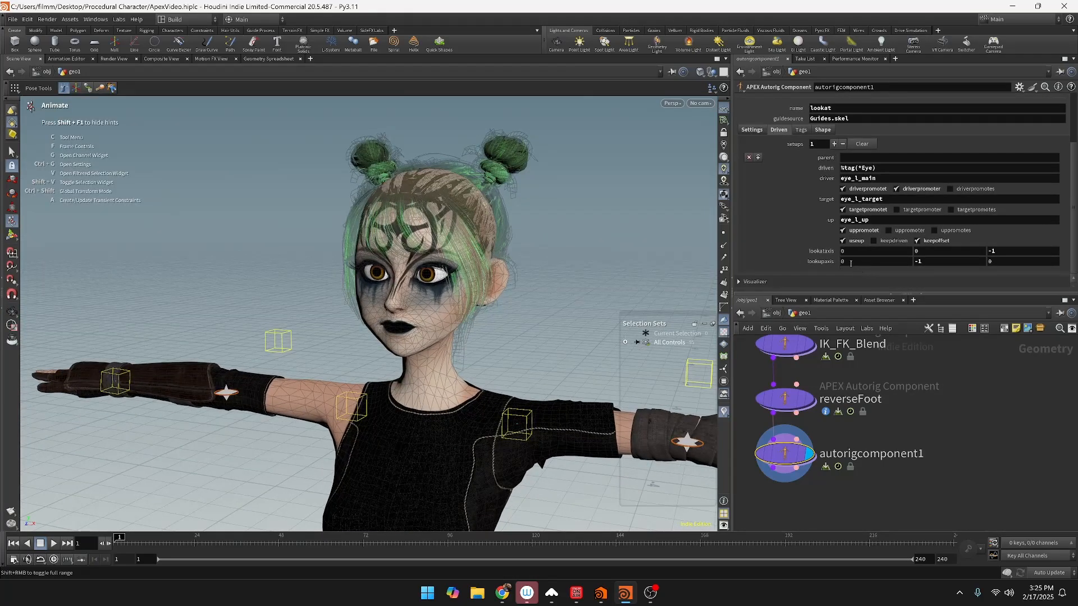
left_click(822, 130)
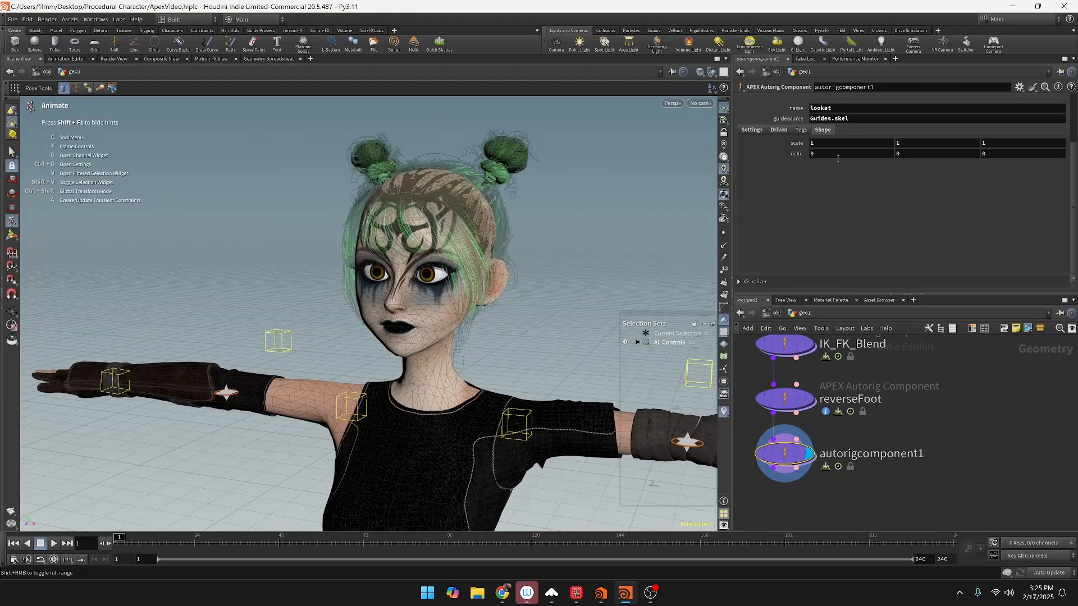
left_click(832, 145)
type("00")
key("Tab")
type("100")
key("Tab")
type("100")
key("Tab")
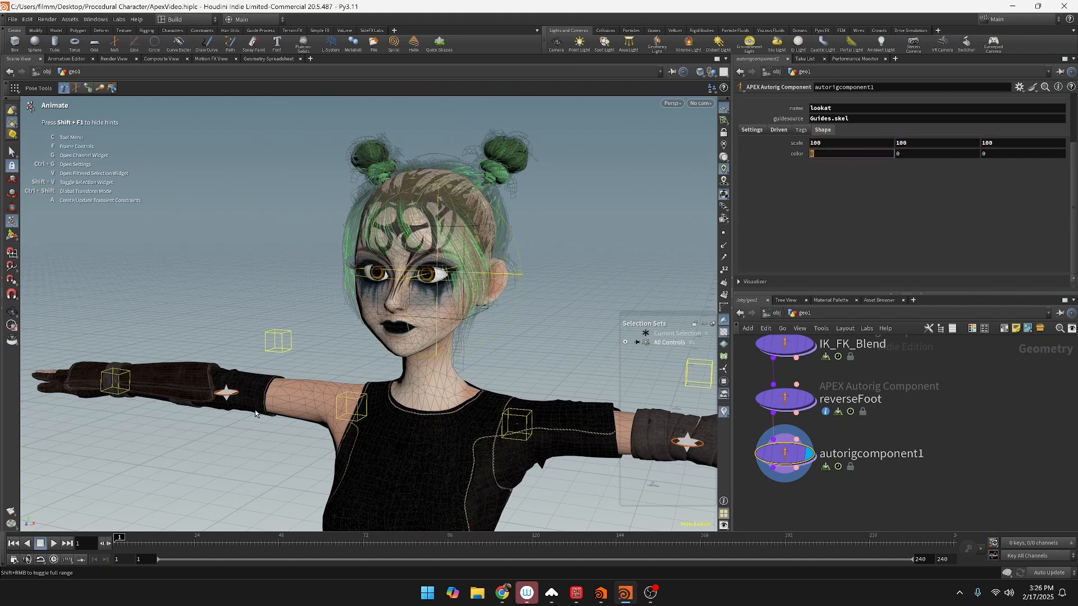
Step: Restrict the lookat component's driven expression to the left eye as %tag(L_Eye)
left_click_drag(591, 284, 523, 284, "alt")
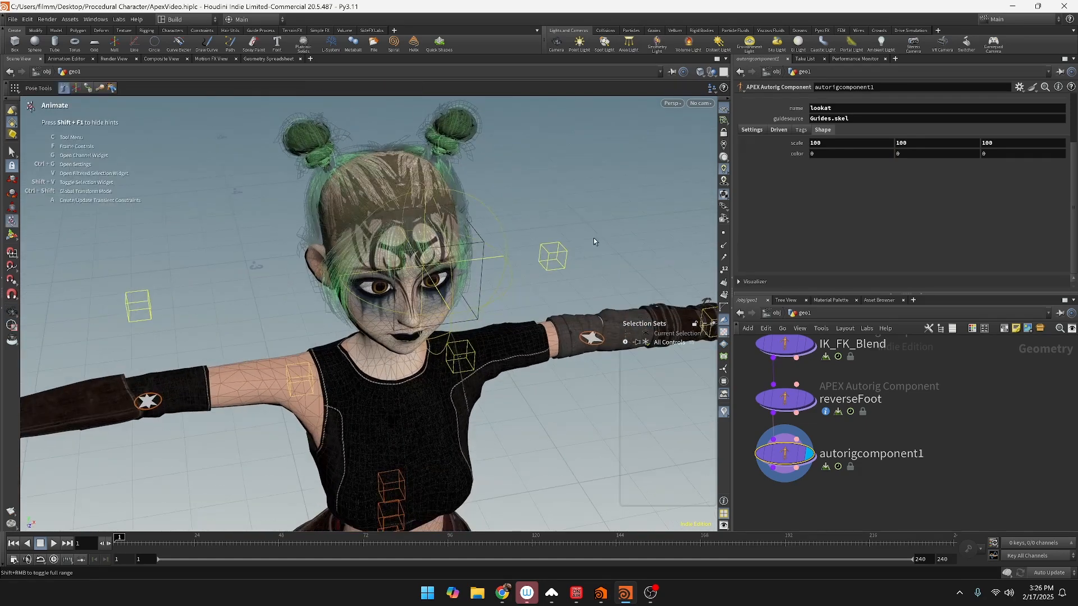
left_click(783, 132)
left_click(863, 169)
key("BackSpace")
type("L_Eye)")
key("Return")
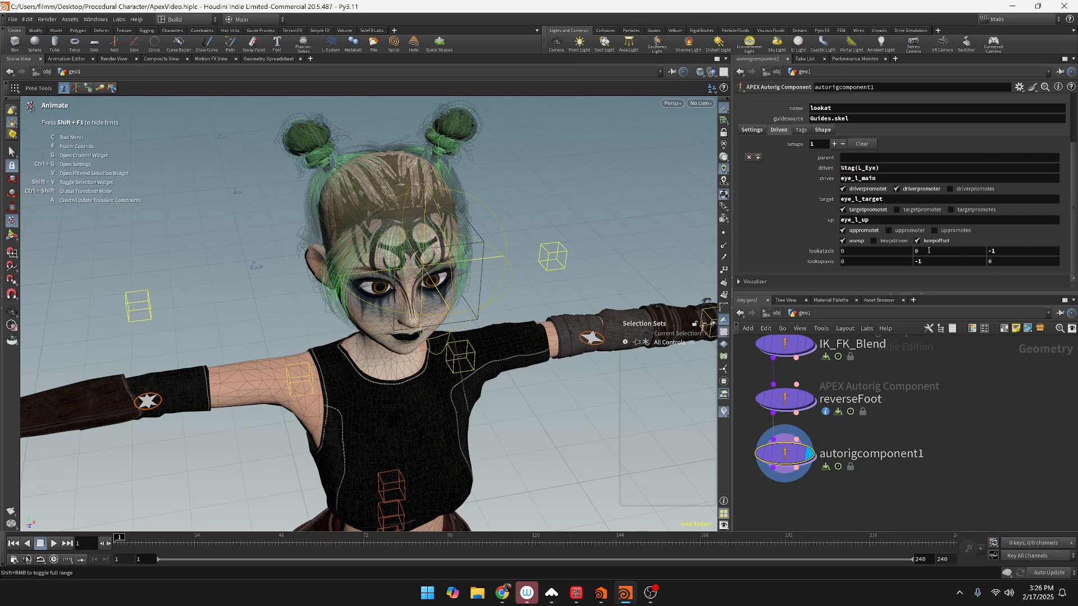
Step: Set the third value of the lookat component's lookataxis to 10
double_click(1006, 252)
left_click(940, 252)
key("Tab")
type("10")
key("Return")
Step: Try rotating and moving the spherical control around the left eye, and undo the changes
key("ctrl+z")
left_click_drag(528, 285, 456, 298, "alt")
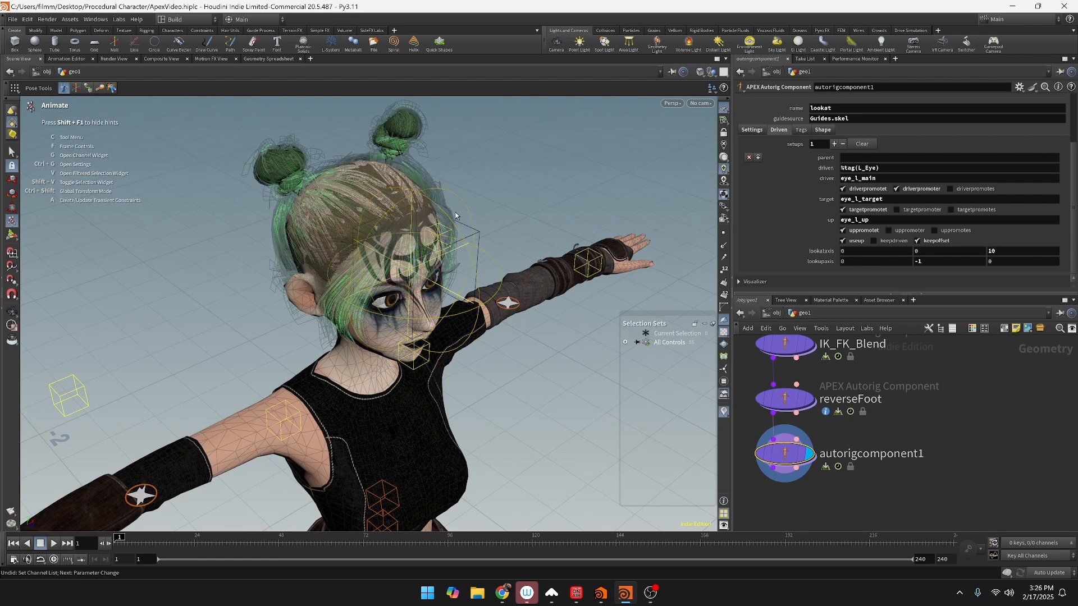
left_click(474, 220)
left_click_drag(494, 264, 439, 253, "alt")
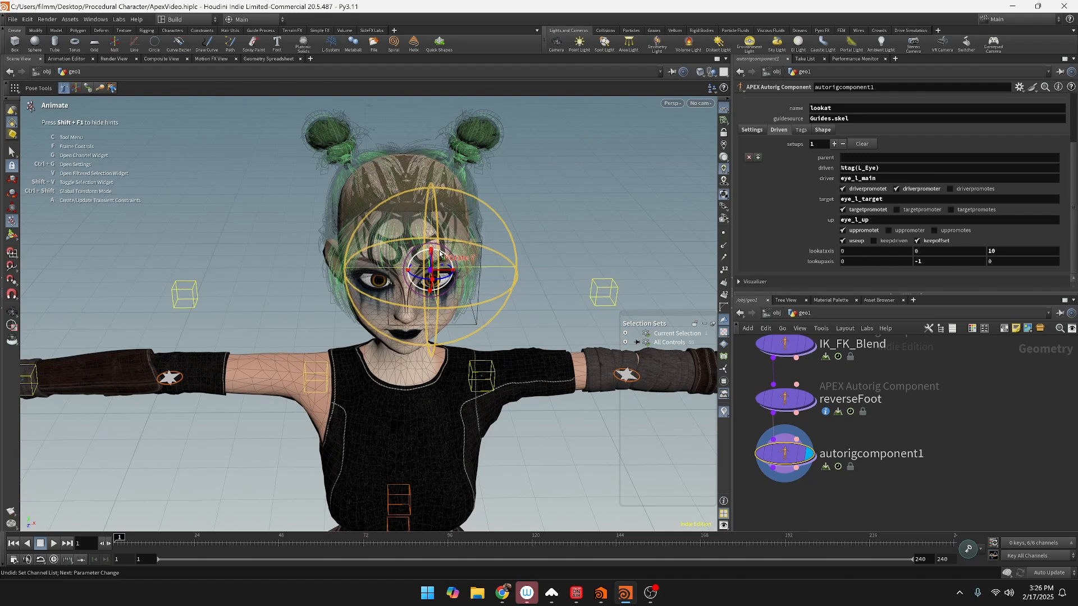
key("ctrl+z")
key("ctrl+z")
key("ctrl+z")
key("ctrl+z")
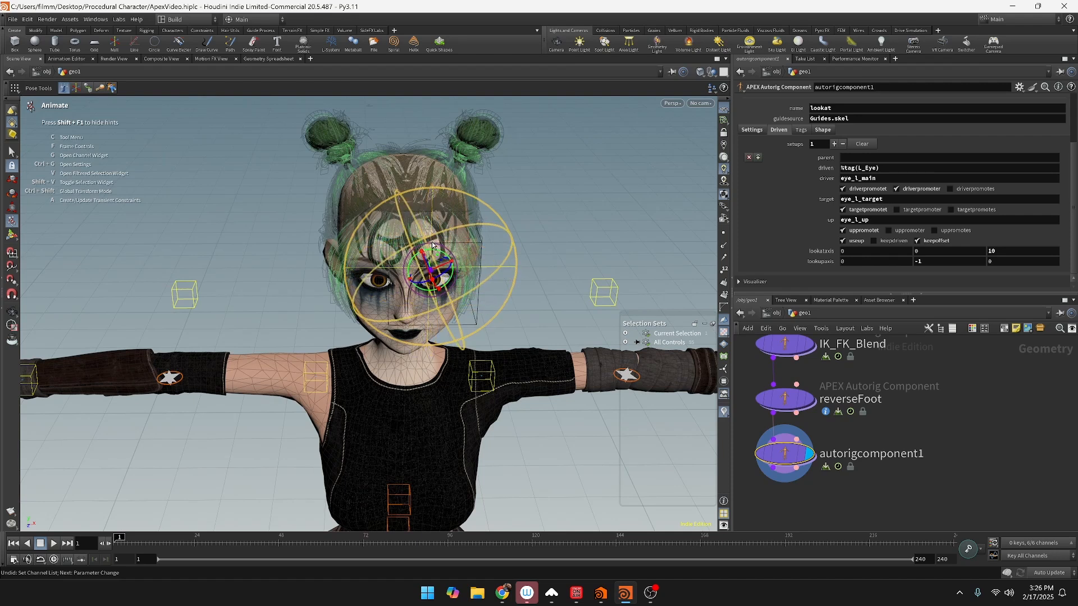
left_click_drag(432, 269, 551, 233)
left_click(551, 233)
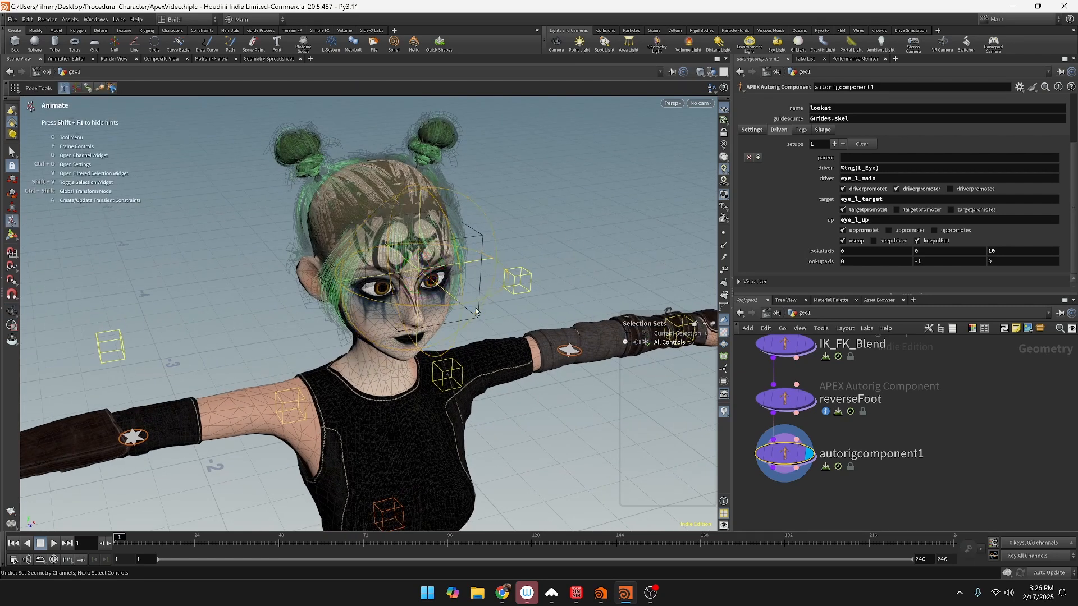
Step: Move the cross-shaped control from the left eye to below the outstretched left arm to test the lookat behaviour
left_click(475, 262)
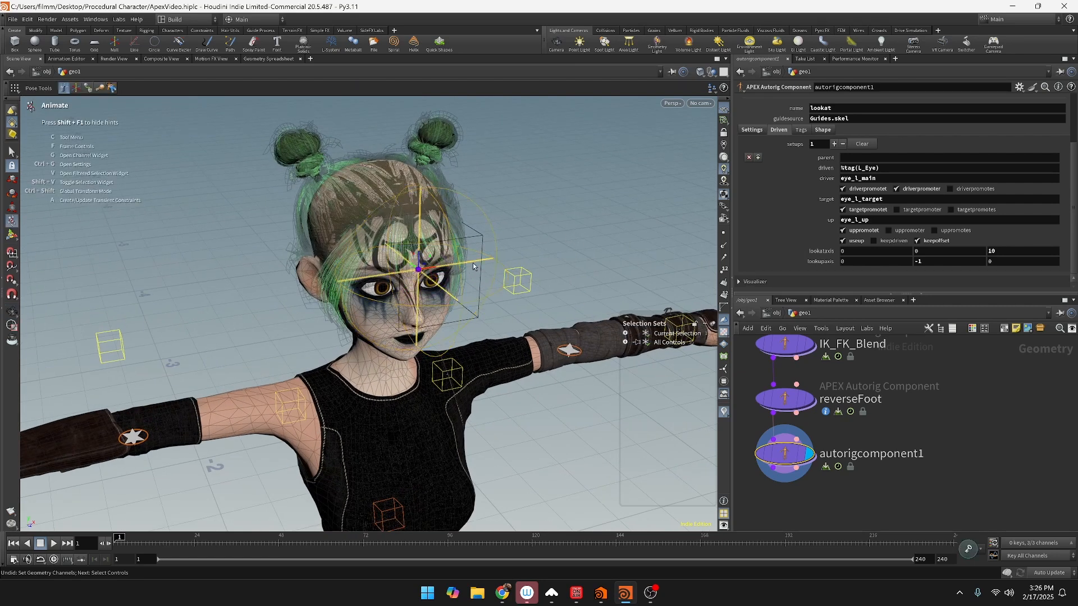
left_click_drag(420, 270, 591, 386)
key("ctrl+z")
left_click_drag(414, 268, 597, 410)
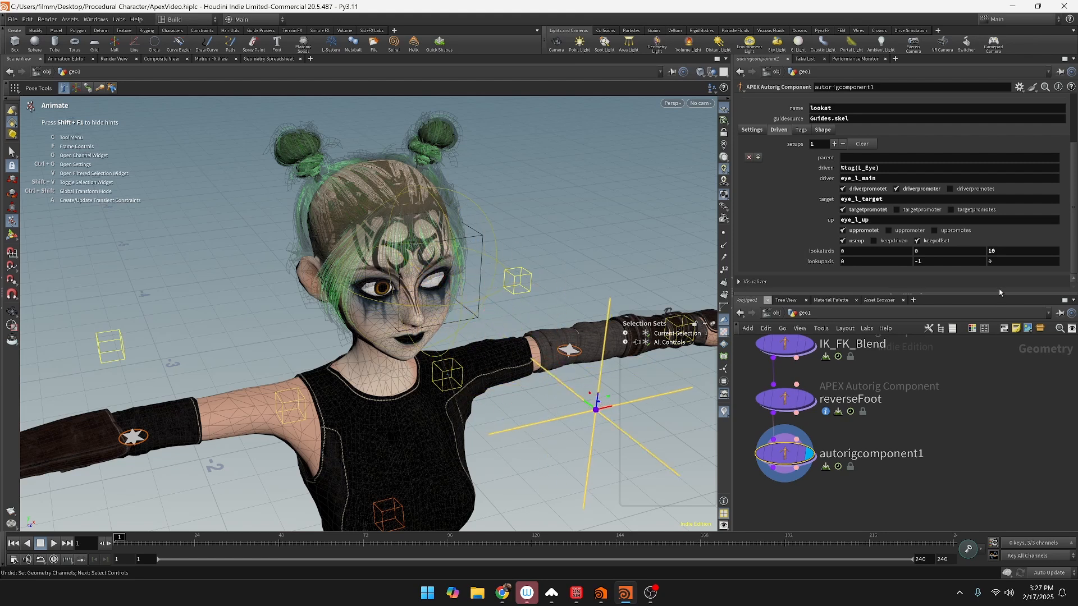
Step: Set the lookat component's lookupaxis to 1, 0, 0 and test it by moving the cross-shaped control toward the left forearm
left_click(961, 263)
type("0")
key("Return")
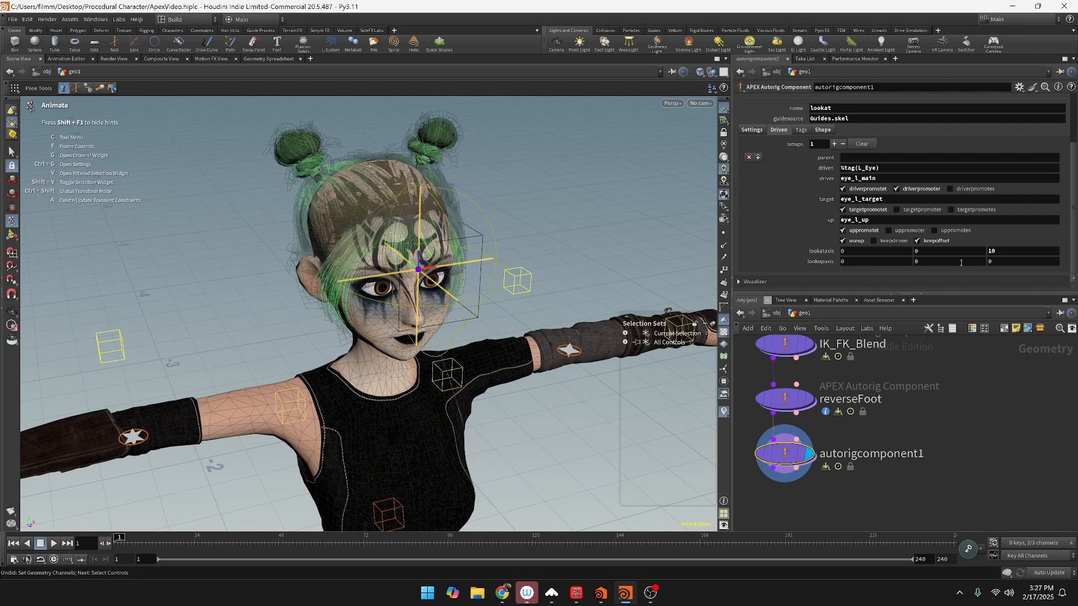
left_click(886, 262)
left_click(1005, 262)
left_click(881, 261)
type("1")
key("Return")
left_click_drag(416, 267, 528, 354)
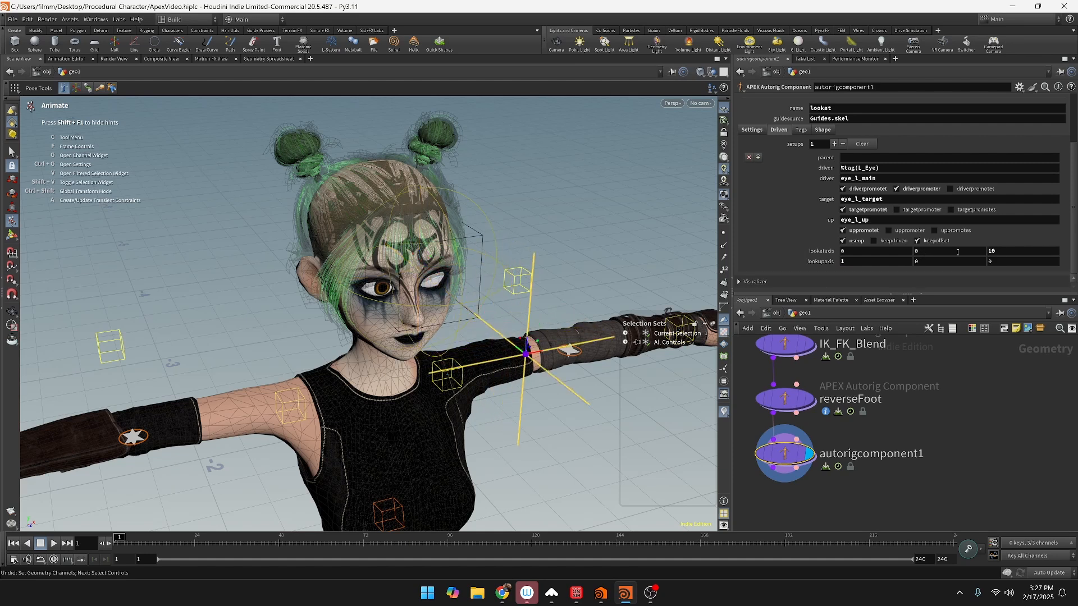
Step: Set the lookat component's lookataxis to 0, 1, 0 and test it by moving the cross-shaped control away from the left eye
left_click(1005, 251)
type("0")
key("Tab")
key("shift+Tab")
key("shift+Tab")
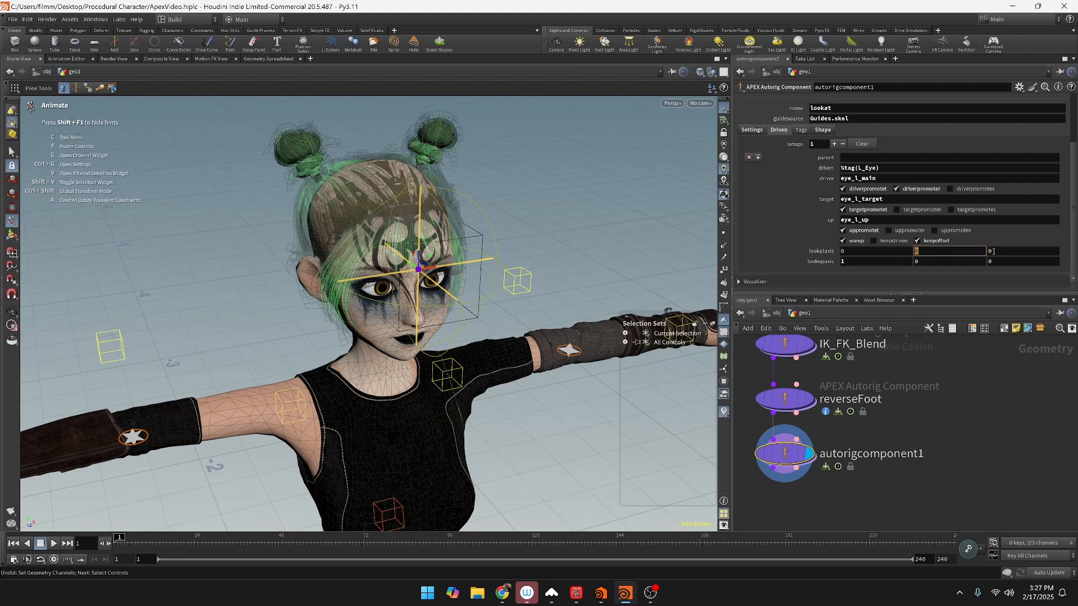
type("1")
key("Return")
left_click_drag(412, 266, 475, 316)
Step: Set the second lookataxis value to -1 and move the cross-shaped control from the left eye down toward the left shoulder
left_click(962, 253)
key("Return")
left_click_drag(420, 271, 512, 334)
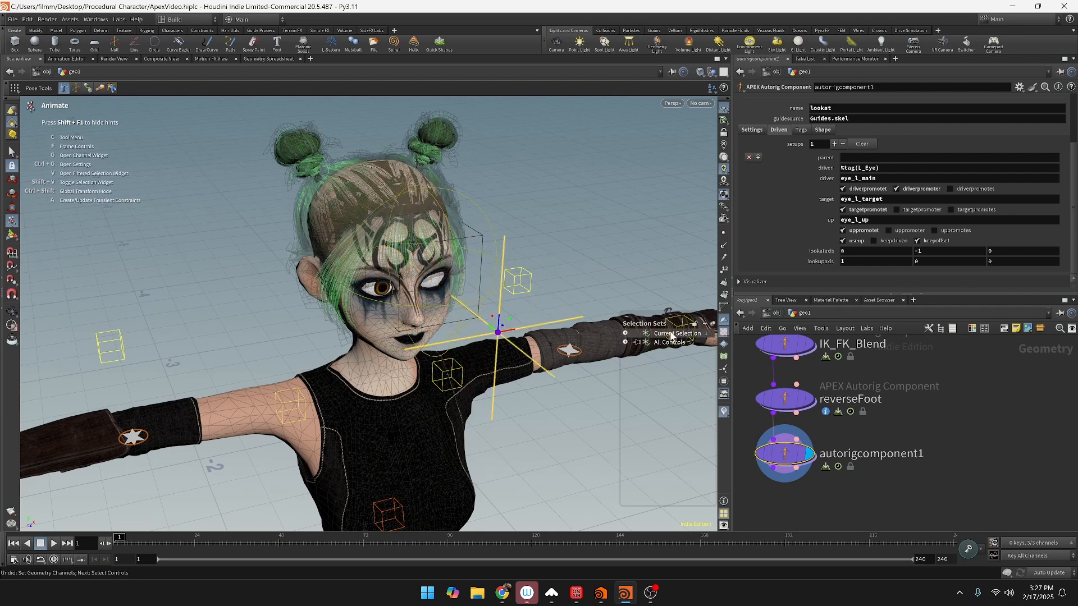
key("Escape")
key("Return")
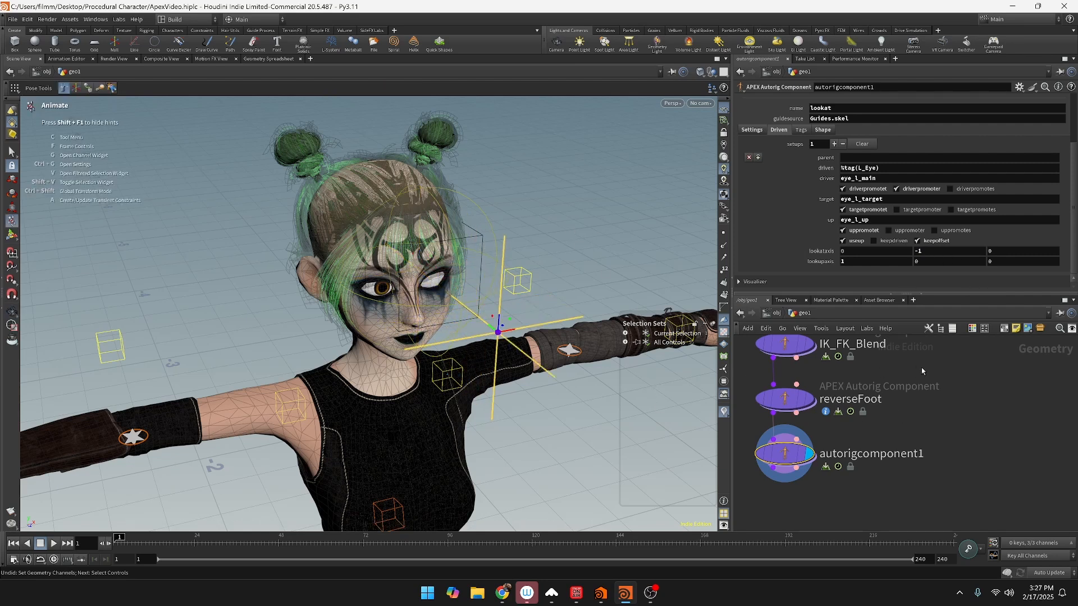
Step: Insert a Rig Pose node between fbxcharacterimport1 and OUT_CHARACTER_SKELETON to show the joint axes
scroll(912, 405, "down", 5)
middle_click_drag(926, 388, 917, 410)
scroll(923, 371, "up", 3)
left_click(912, 409)
left_click(901, 409)
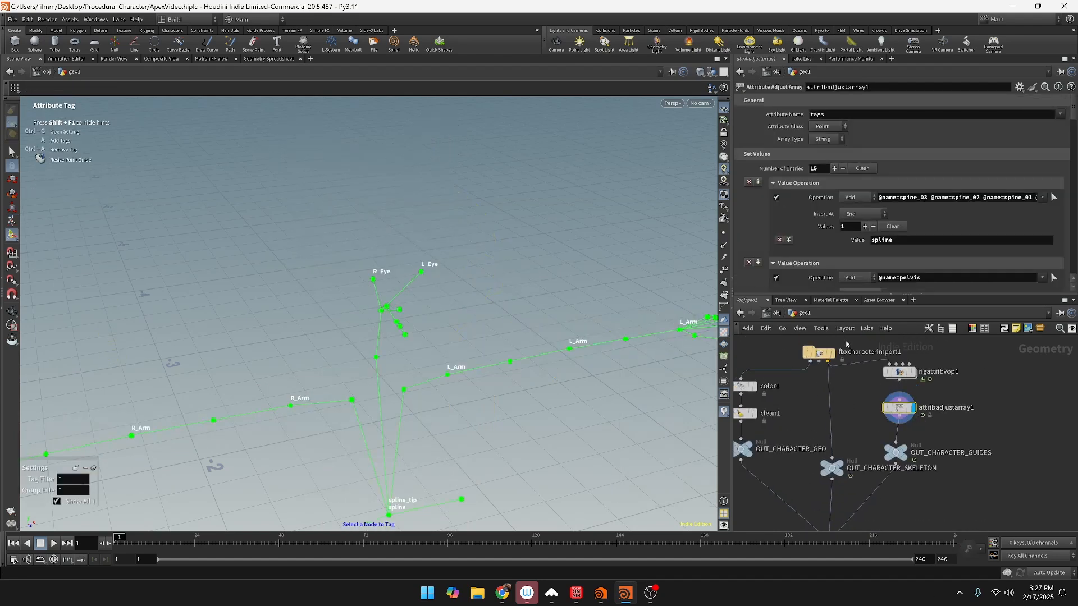
key("Tab")
mouse_move(996, 406)
type("r")
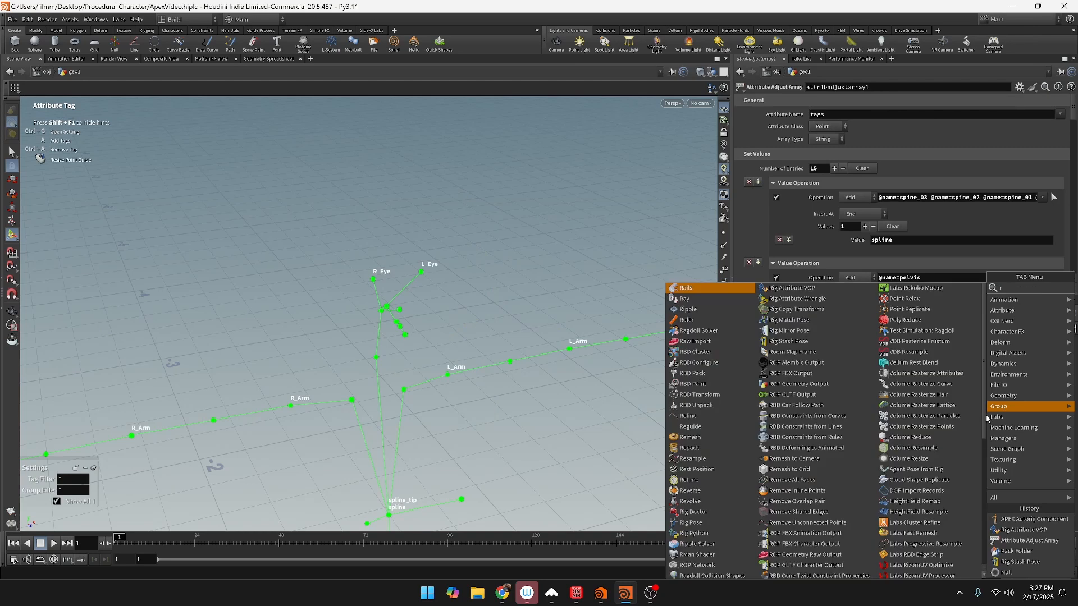
type("igpo")
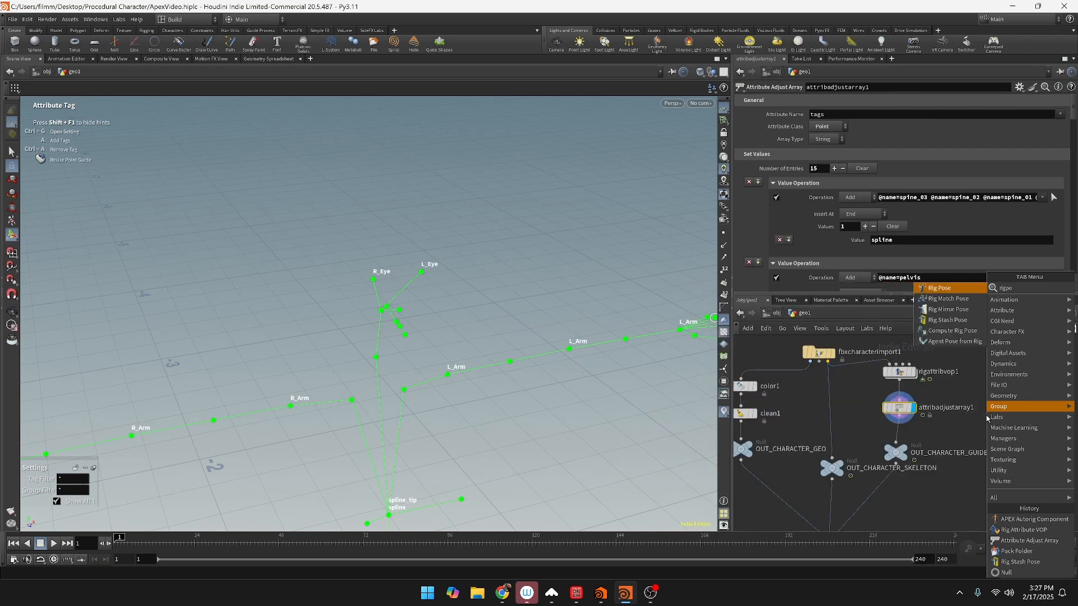
key("Return")
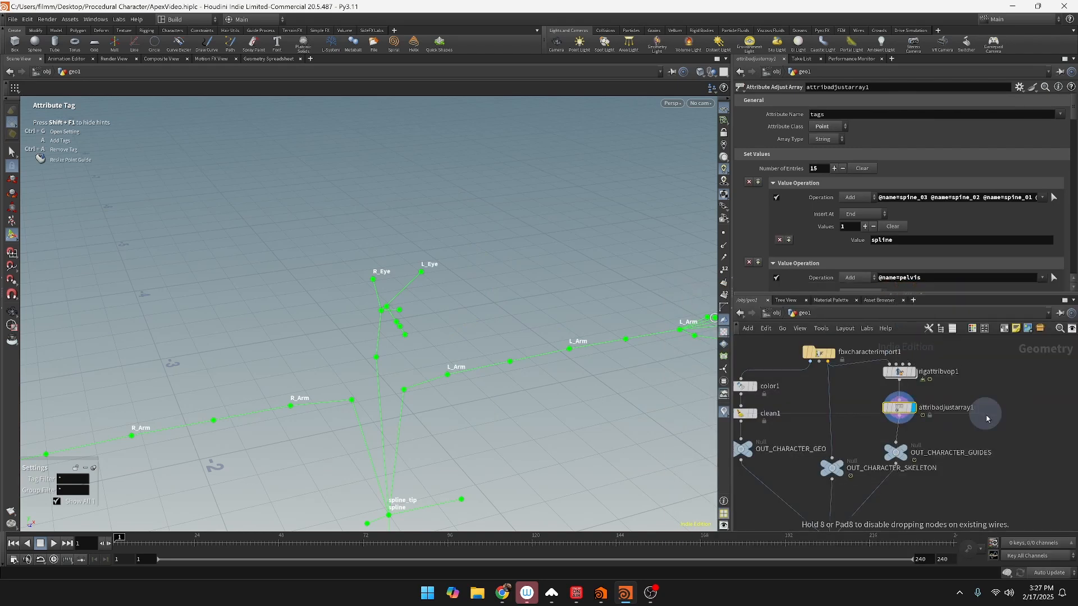
left_click(832, 412)
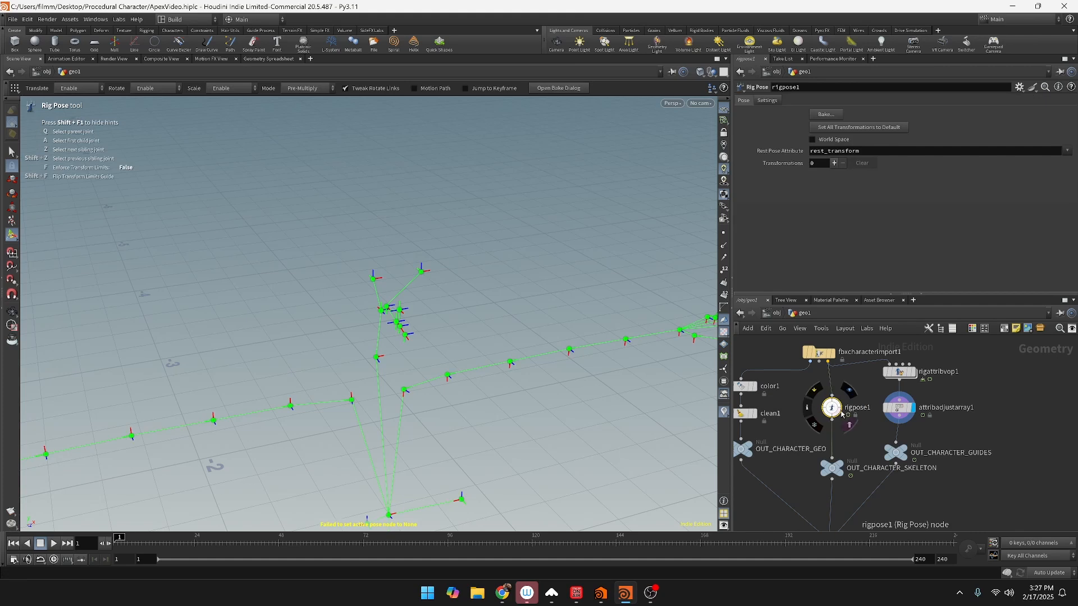
Step: Examine the eye joints' axis orientation and delete the Rig Pose node
key("Escape")
left_click_drag(457, 269, 476, 329)
key("Return")
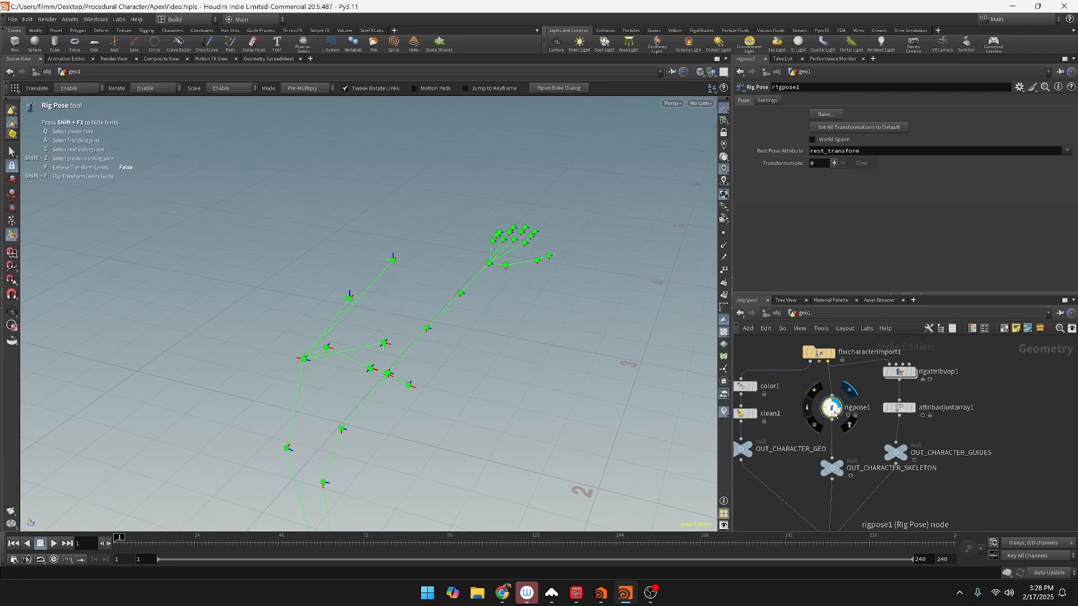
key("Delete")
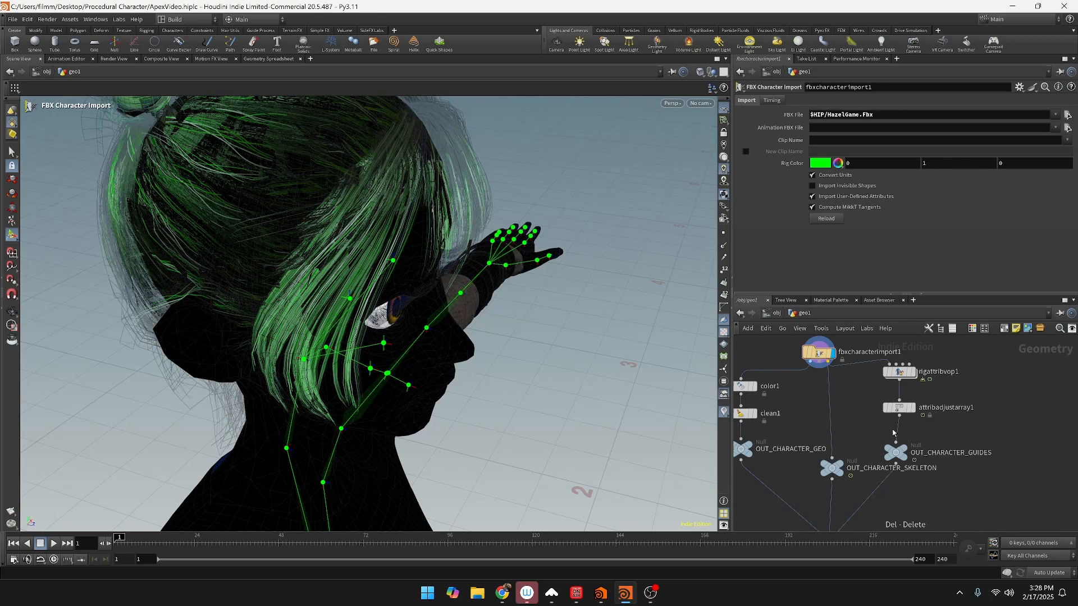
Step: Return to the lookat component autorigcomponent1 and set its lookupaxis to 0, 0, 1
middle_click_drag(946, 494, 953, 315)
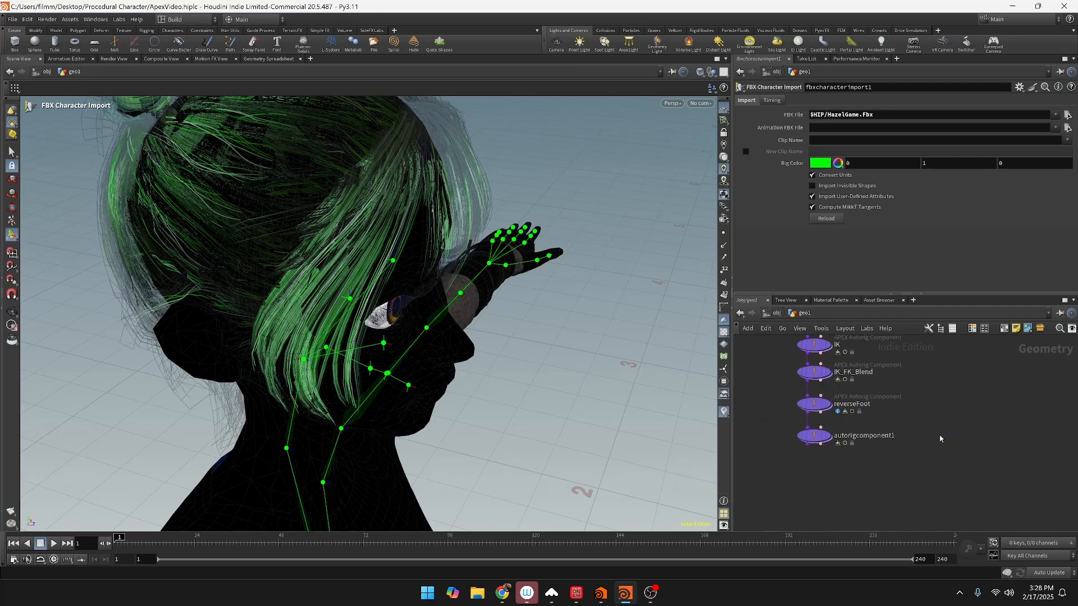
left_click(819, 439)
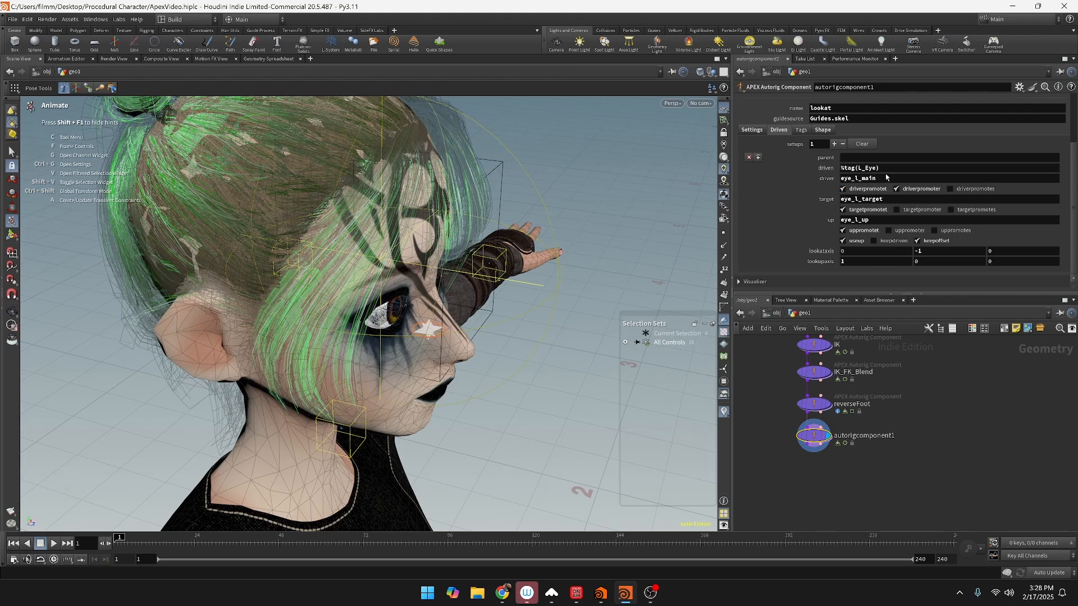
left_click(942, 251)
left_click(888, 262)
type("0")
key("Tab")
key("Tab")
type("1")
key("Return")
Step: Test the left eye by moving the cross-shaped control below the left arm and up onto the head
right_click_drag(444, 287, 454, 300, "alt")
left_click_drag(367, 256, 440, 270, "alt")
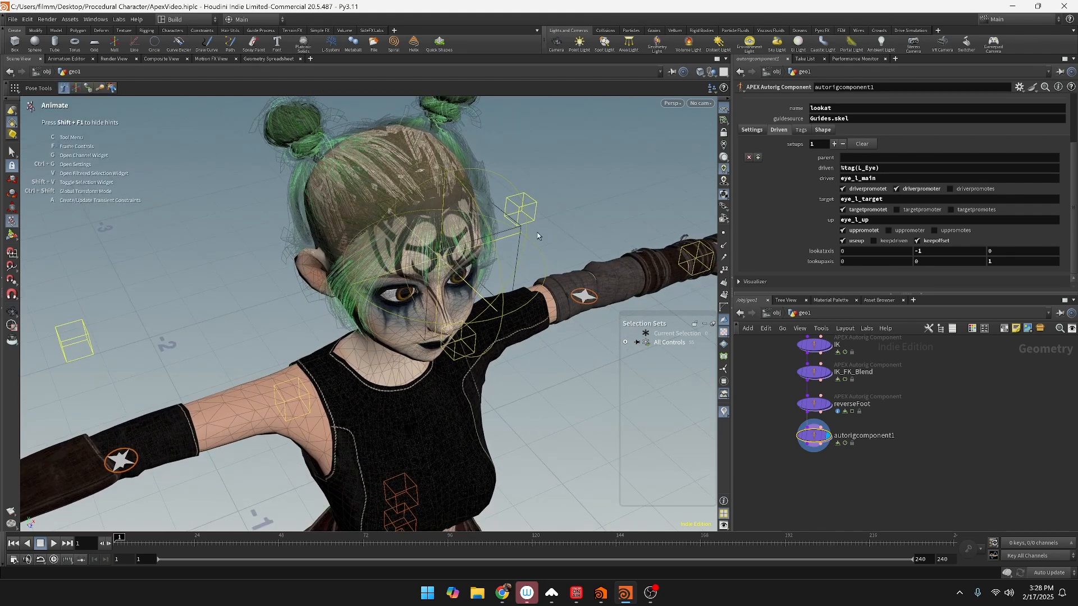
left_click(509, 248)
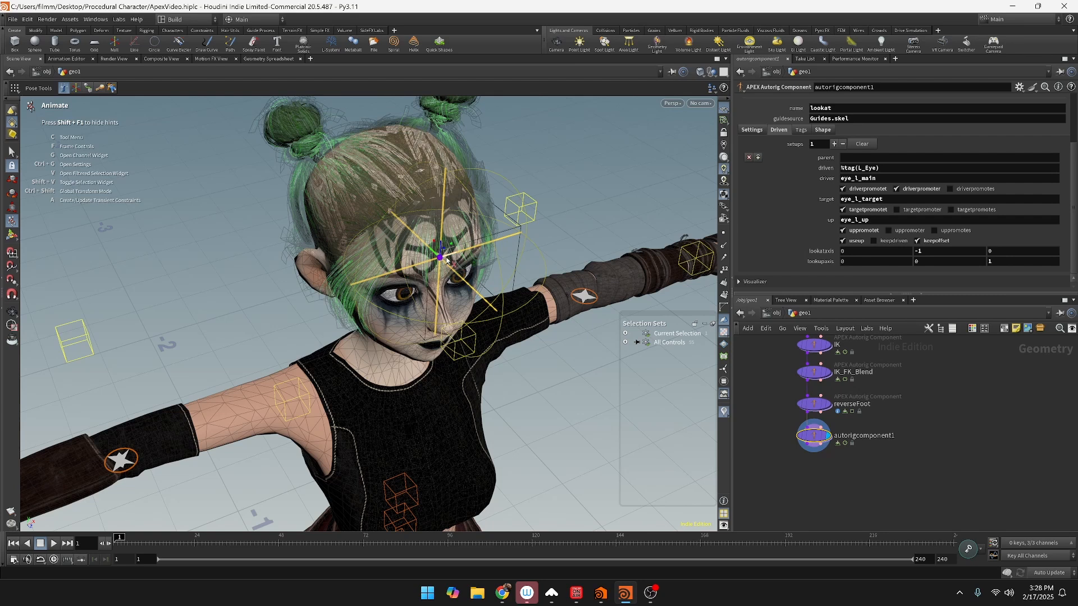
left_click_drag(435, 255, 536, 350)
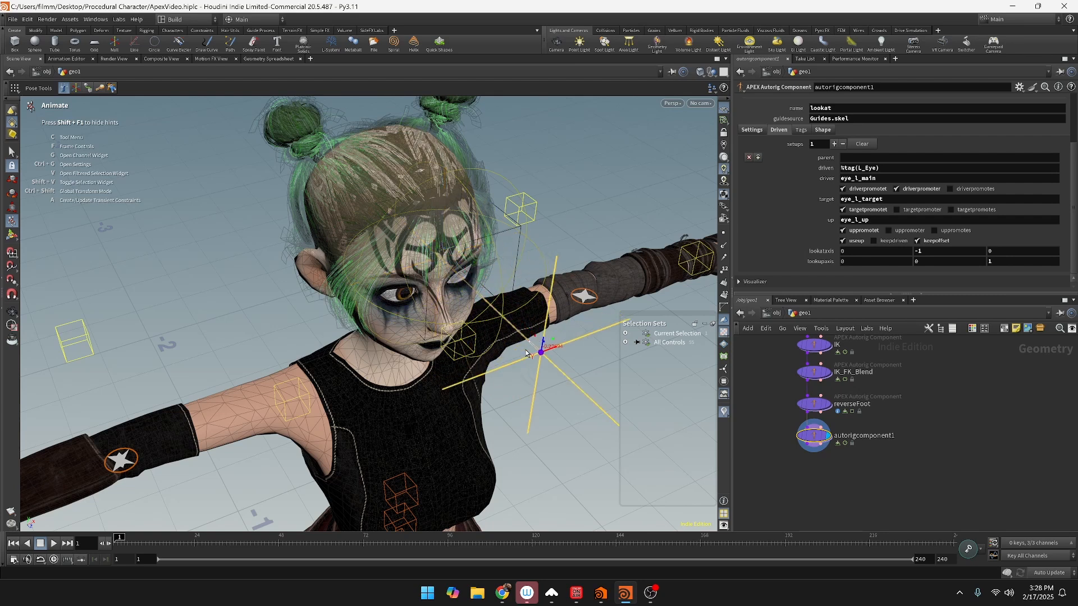
left_click_drag(531, 347, 270, 229)
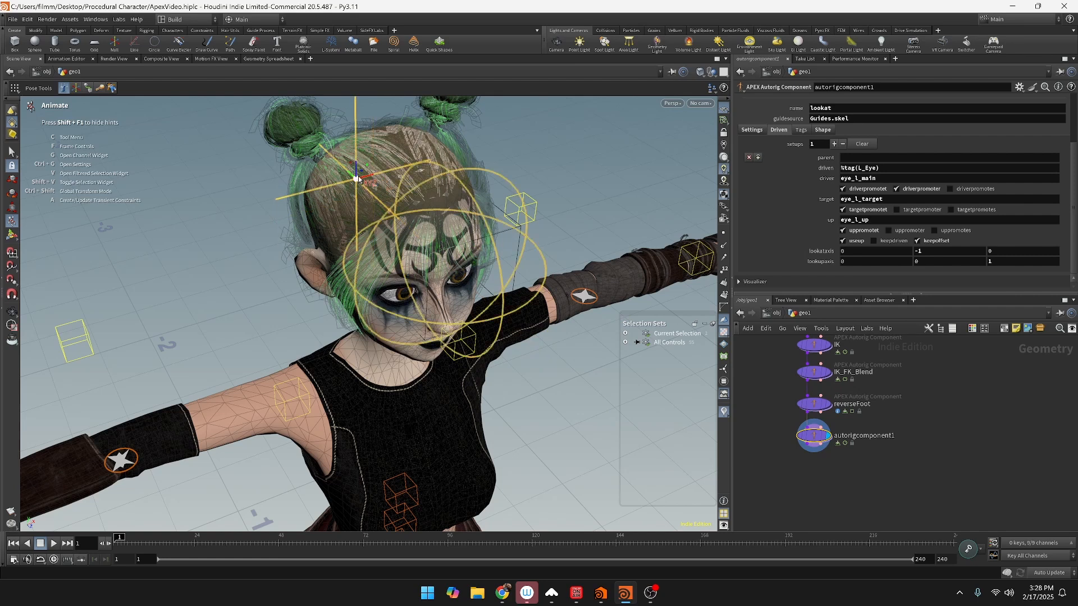
Step: Try shifting the cross-shaped control on top of the head and undo the move and selection
key("ctrl+z")
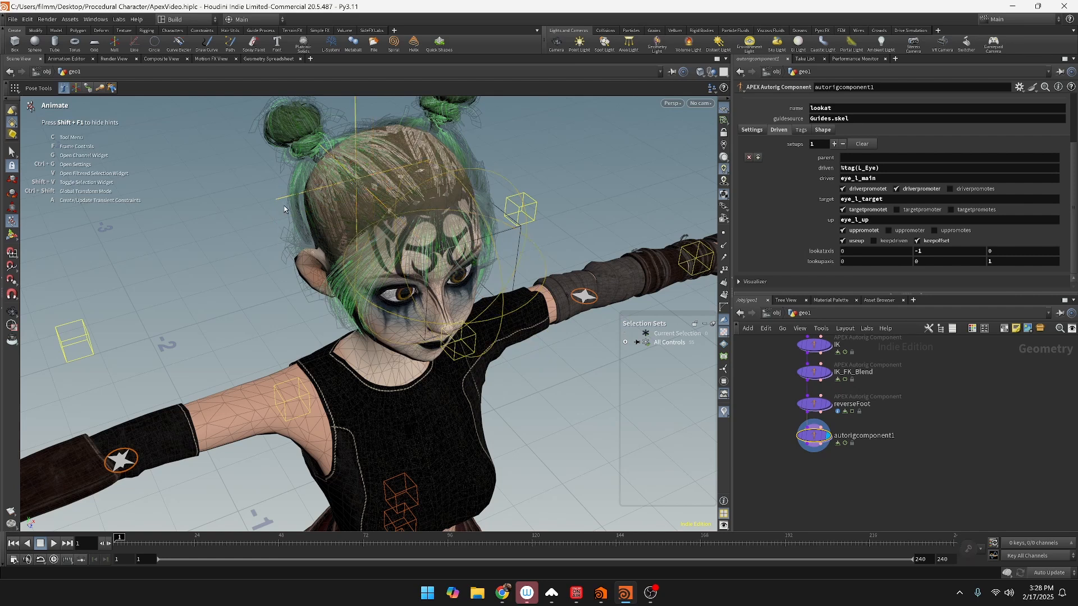
left_click(304, 193)
left_click_drag(360, 180, 405, 174)
key("ctrl+z")
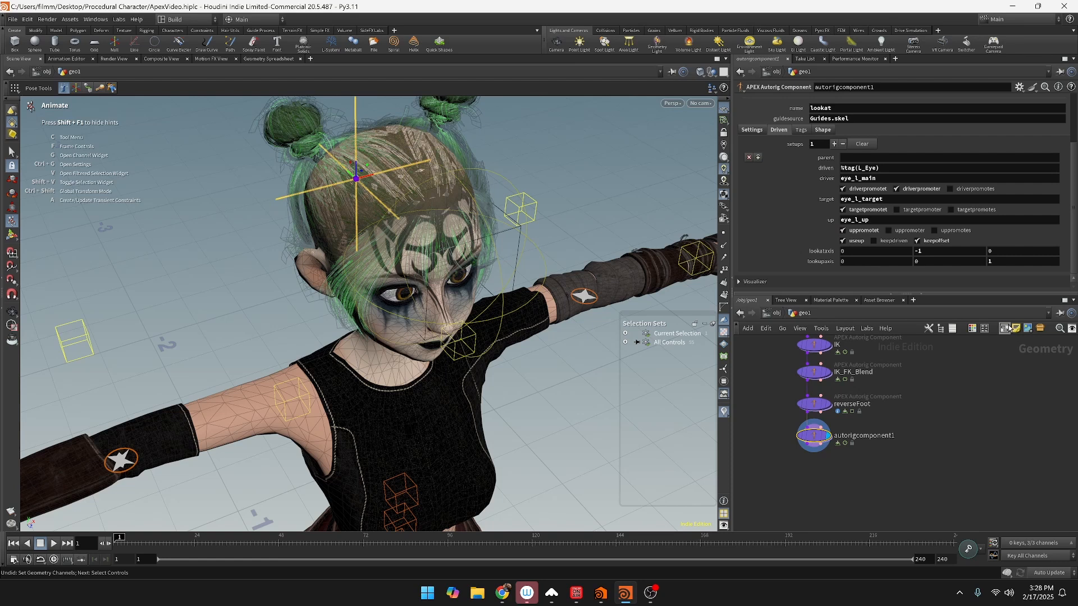
key("ctrl+z")
Step: Expand All Controls in the selection sets and look through the character's control list
scroll(586, 216, "down", 6)
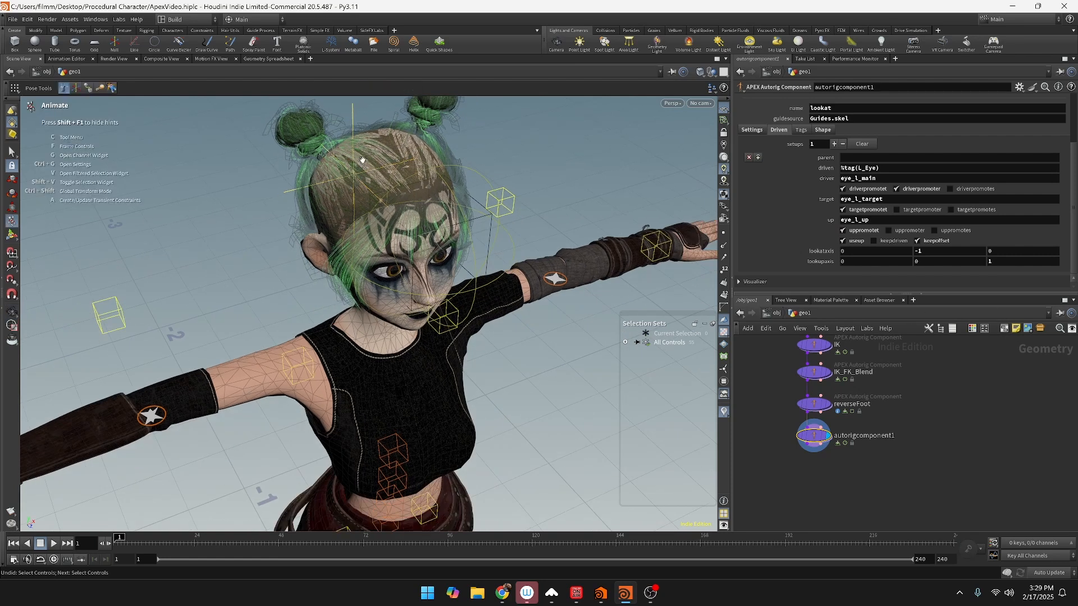
left_click_drag(587, 216, 420, 112, "alt")
middle_click_drag(409, 241, 435, 332, "alt")
scroll(441, 326, "down", 2)
left_click_drag(441, 337, 530, 369)
left_click(625, 342)
scroll(686, 397, "down", 7)
scroll(688, 404, "down", 6)
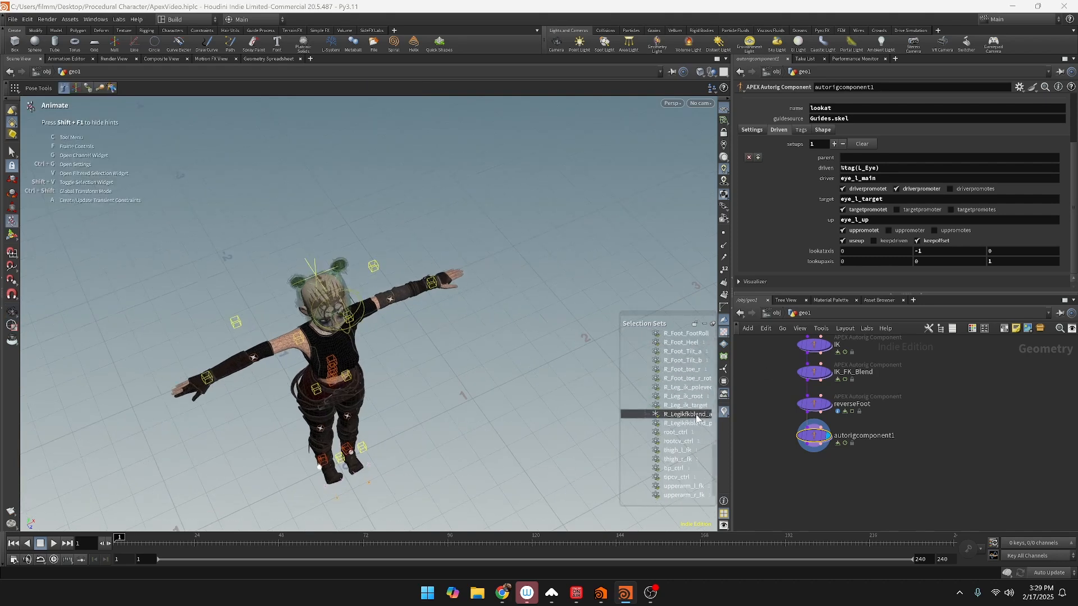
Step: Set the second value of the lookat component's lookataxis to 1
double_click(967, 252)
type("1")
key("Return")
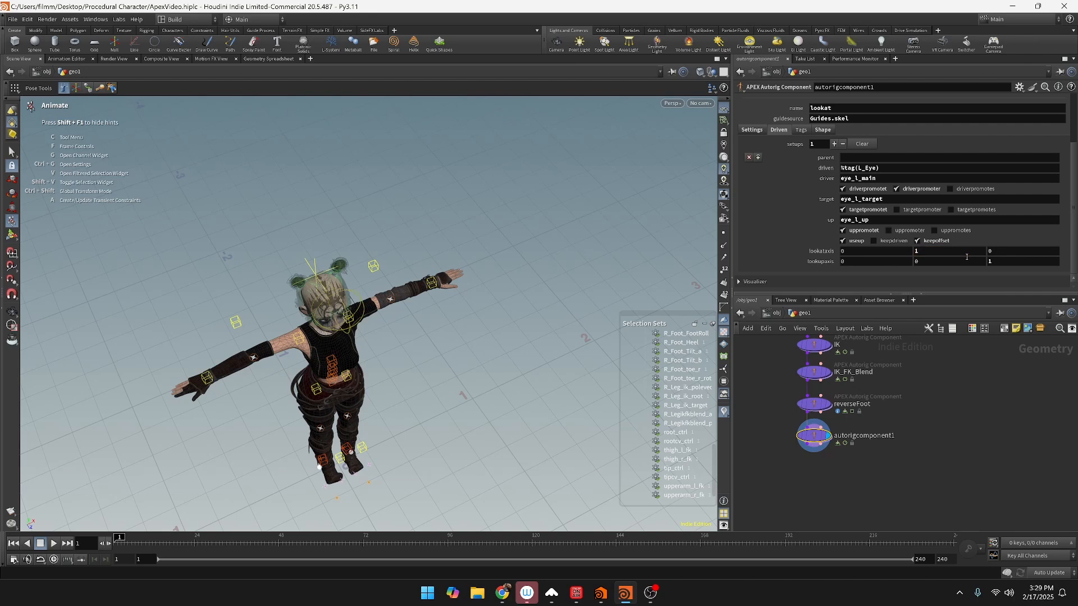
key("Escape")
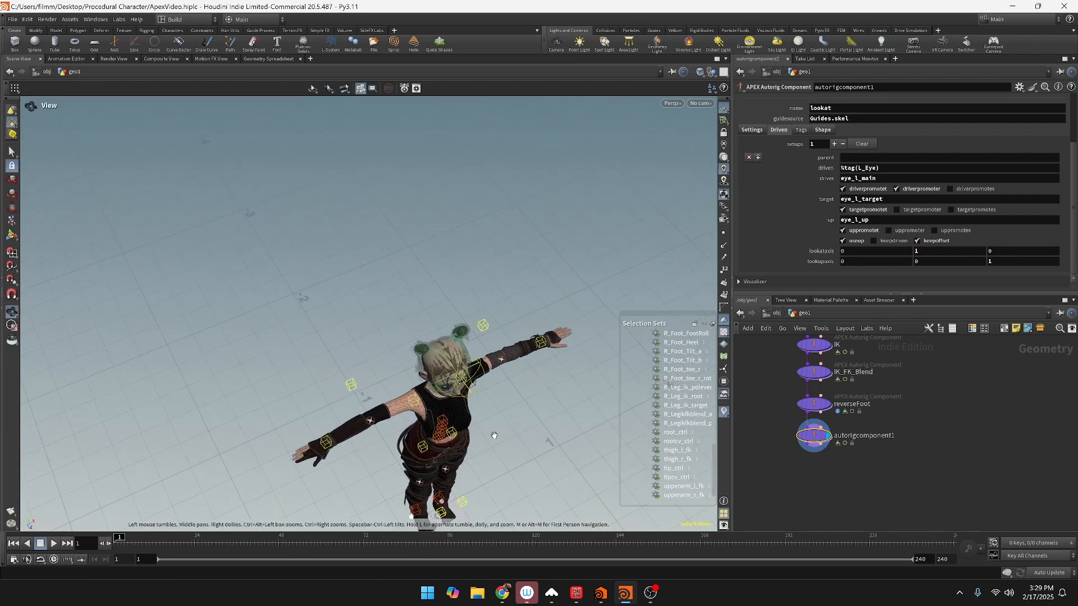
Step: Test the left eye by moving the cross-shaped control away from it and raising the large box-shaped control above the head
scroll(450, 351, "up", 8)
scroll(525, 386, "up", 5, "alt")
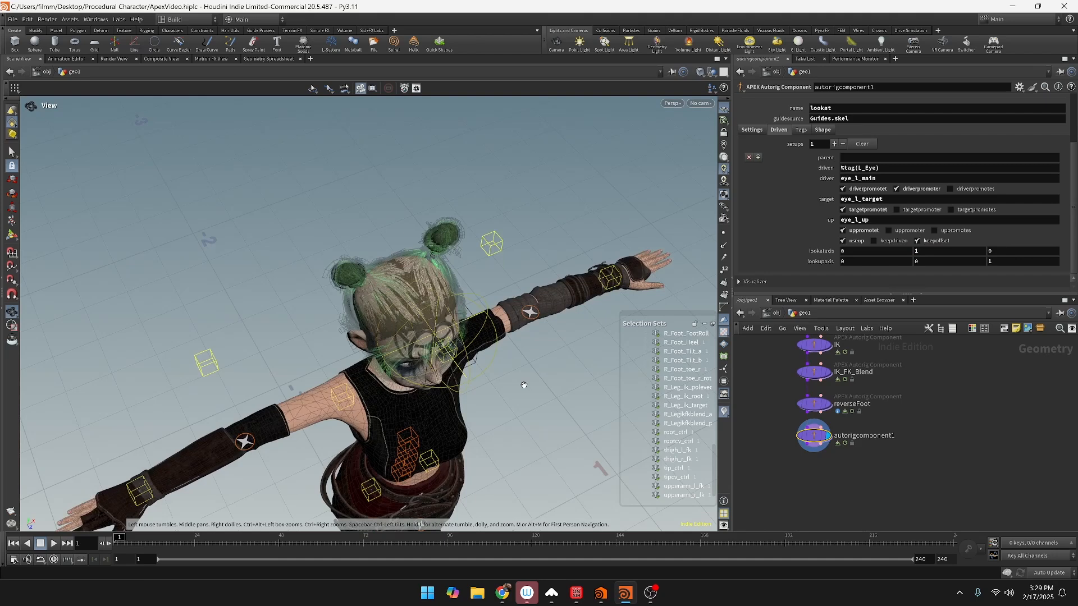
left_click_drag(537, 386, 504, 311, "alt")
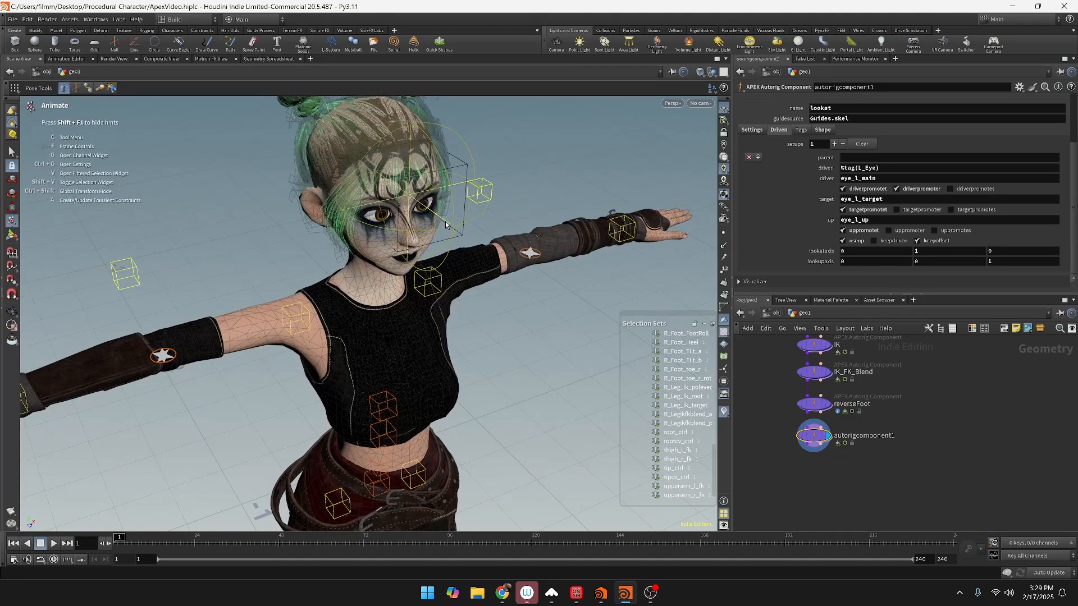
left_click(412, 197)
left_click_drag(409, 196, 504, 233)
left_click(480, 218)
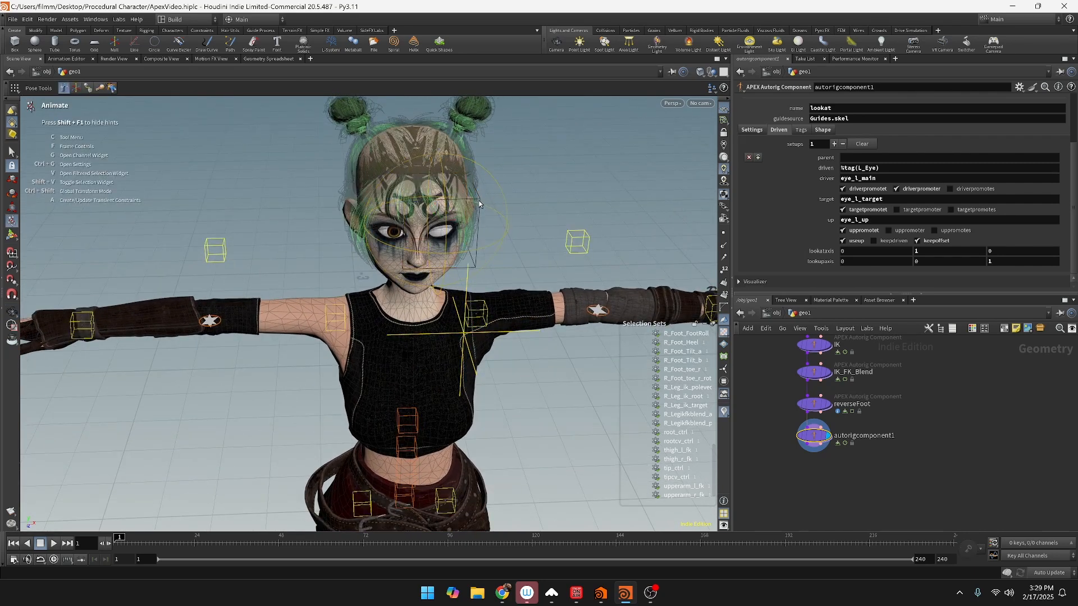
left_click(477, 201)
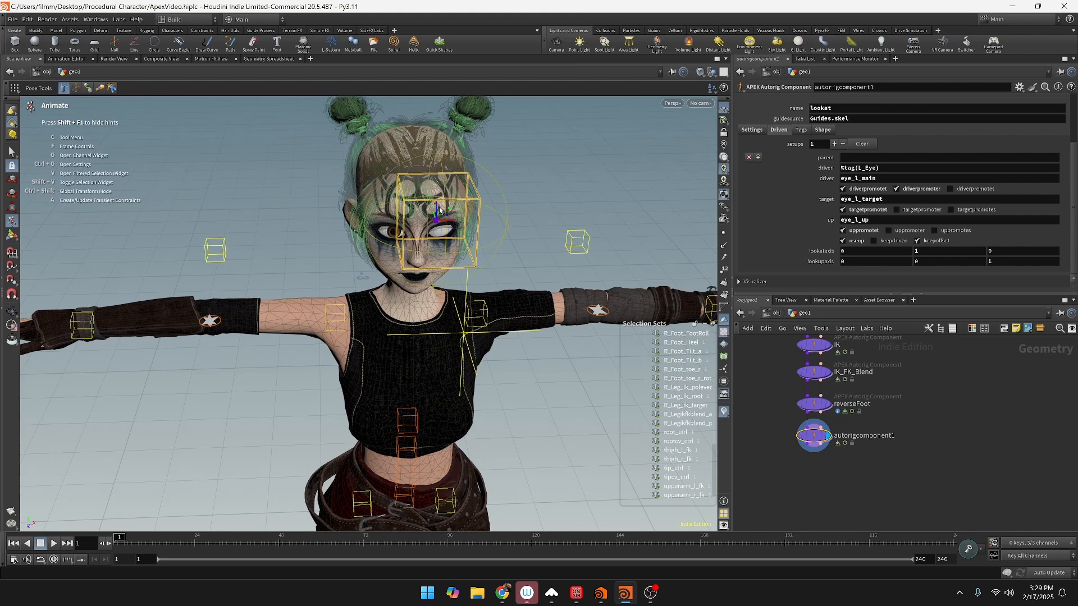
left_click_drag(439, 209, 442, 107)
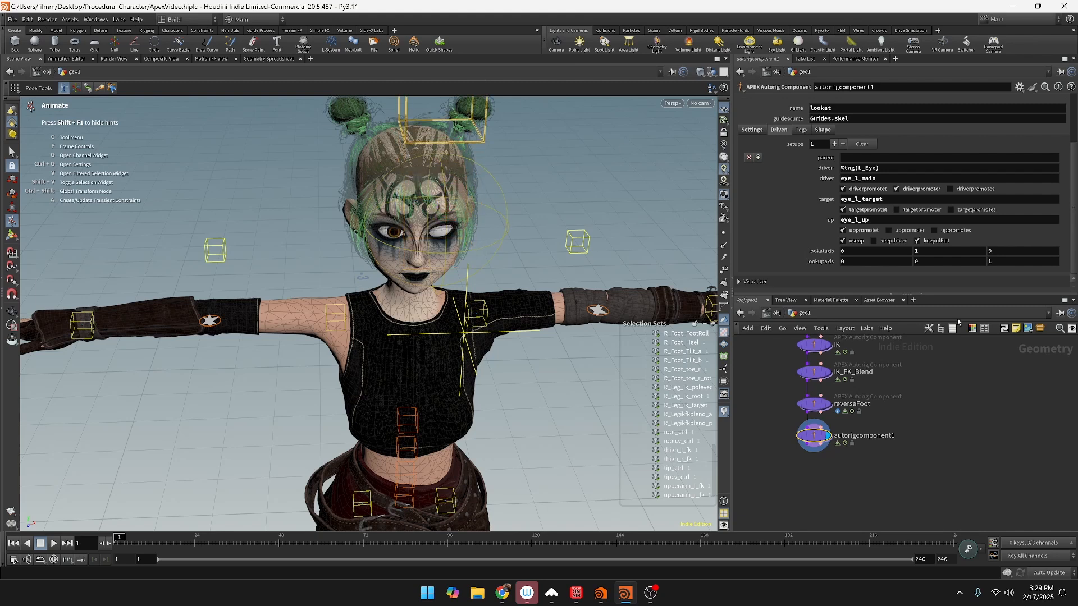
Step: Set the second lookataxis value back to -1 and raise the large box-shaped control above the head
double_click(944, 255)
key("Return")
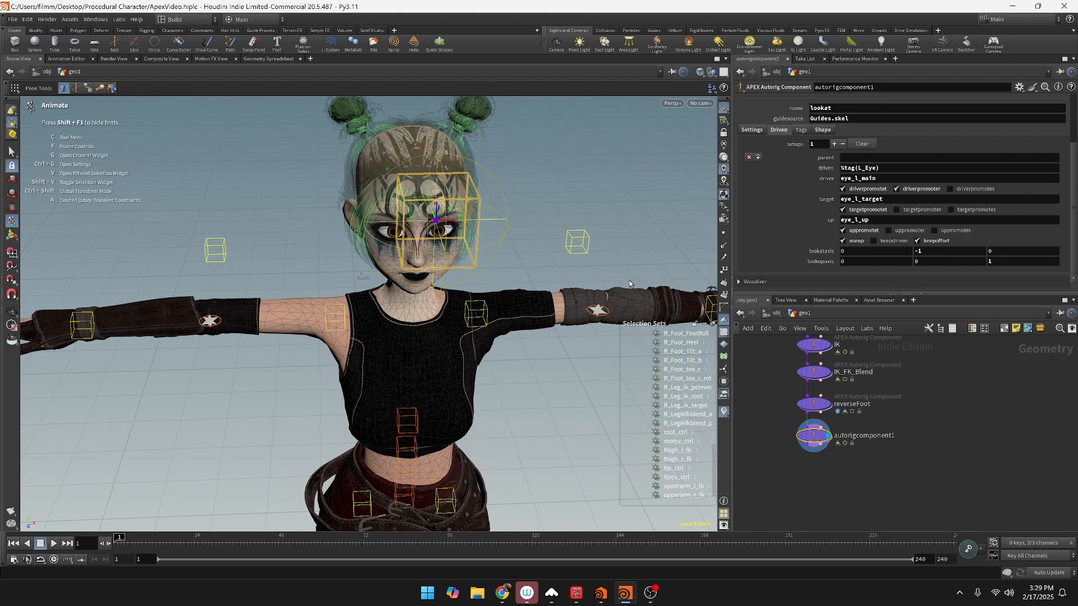
left_click_drag(434, 212, 460, 28)
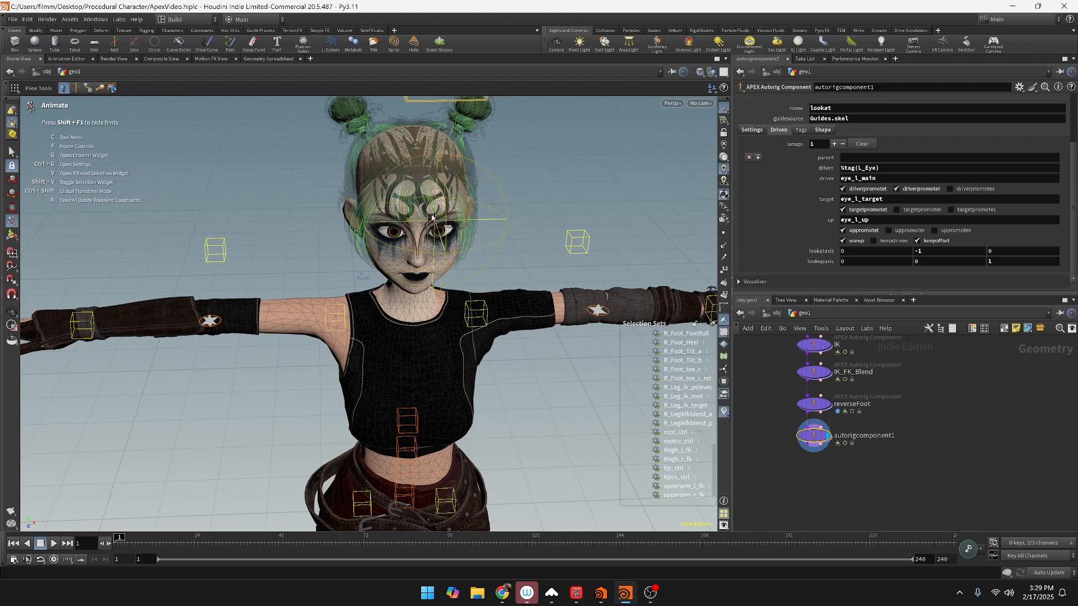
Step: Select the cross-shaped control at the left eye and move it across the face to test the eye's aim
left_click(489, 222)
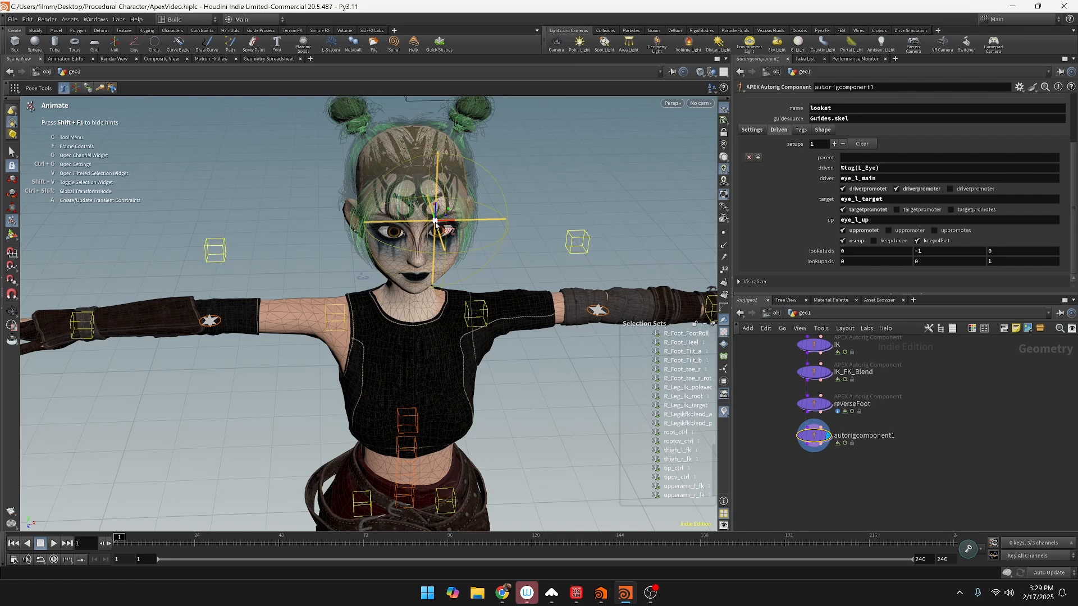
left_click_drag(449, 247, 463, 249, "alt")
left_click(475, 258)
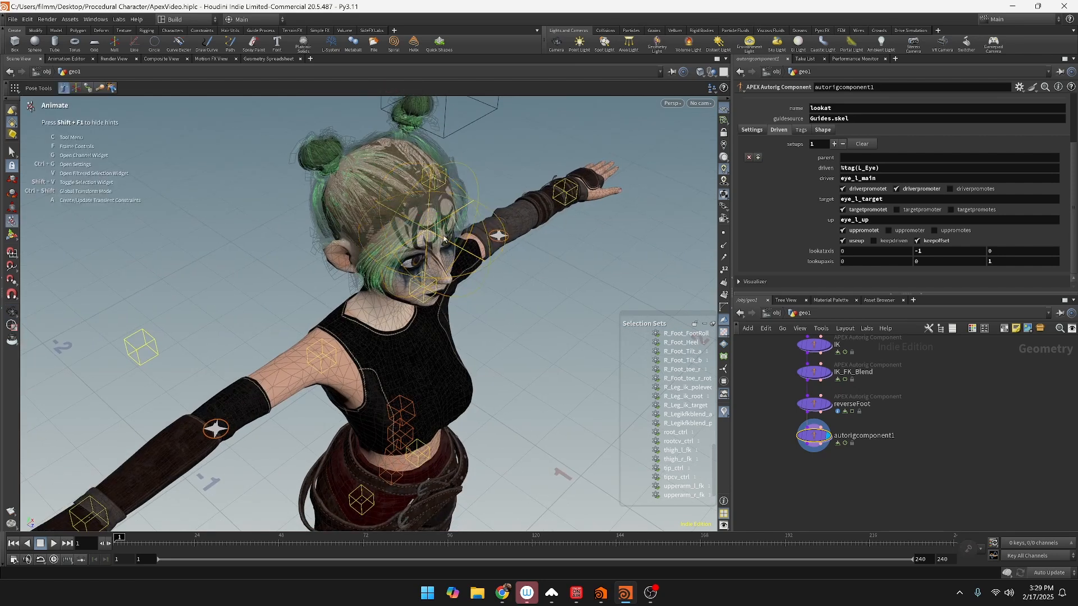
left_click(463, 216)
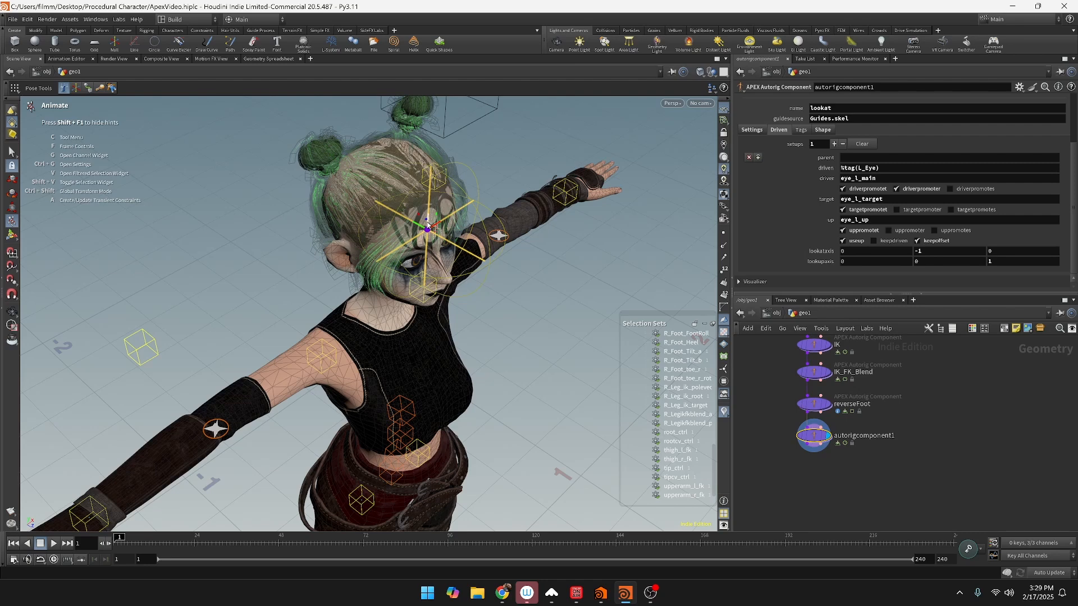
left_click_drag(418, 227, 347, 245)
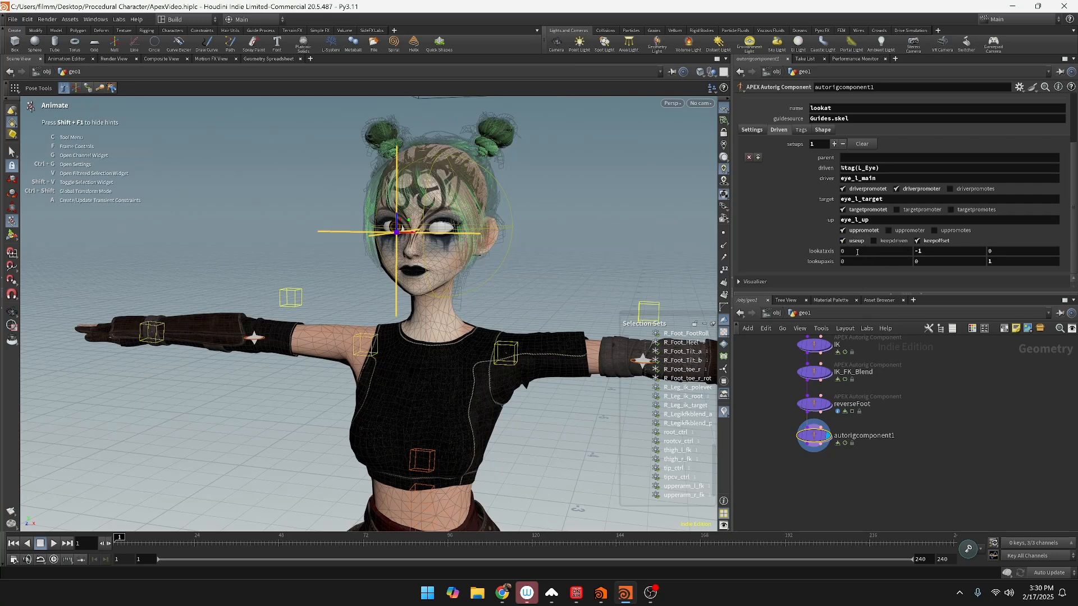
Step: Turn off keepoffset in the lookat component's driven setup and raise the large box-shaped control above the head
scroll(875, 250, "up", 1)
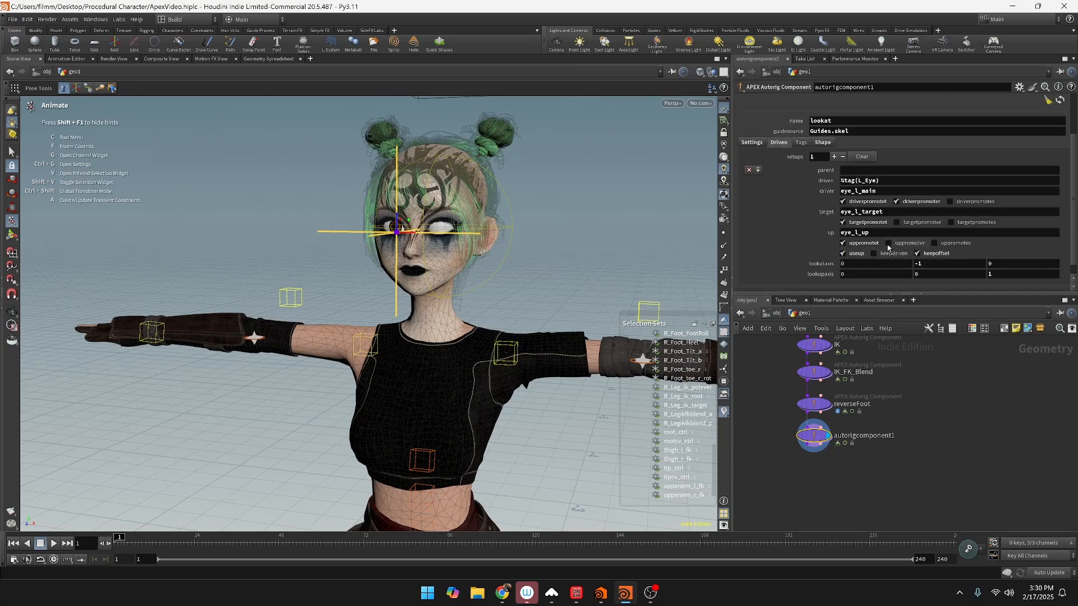
left_click(919, 254)
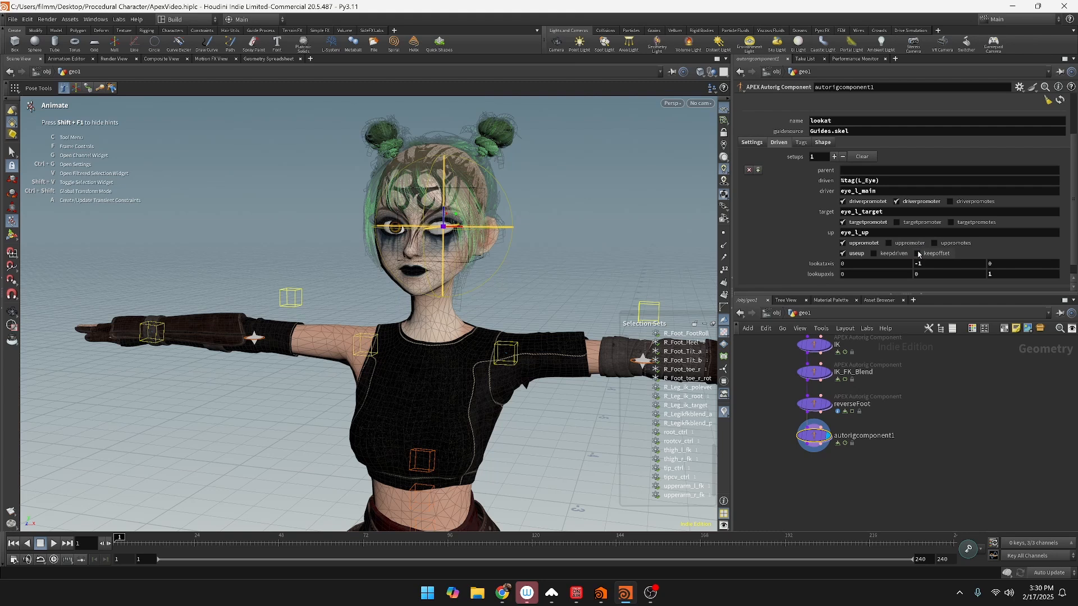
left_click_drag(517, 269, 355, 243, "alt")
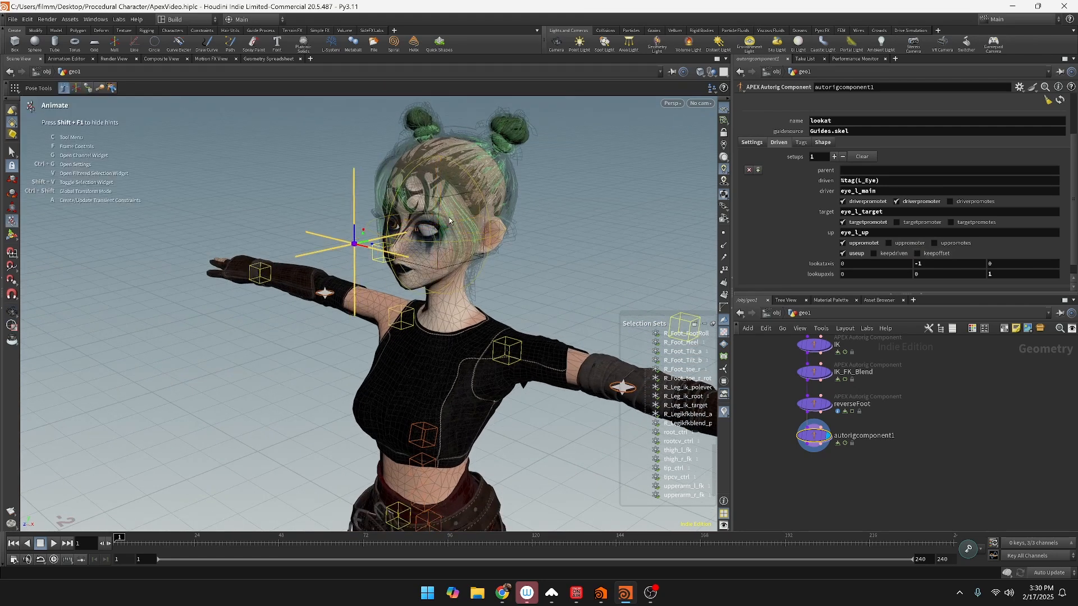
left_click(443, 198)
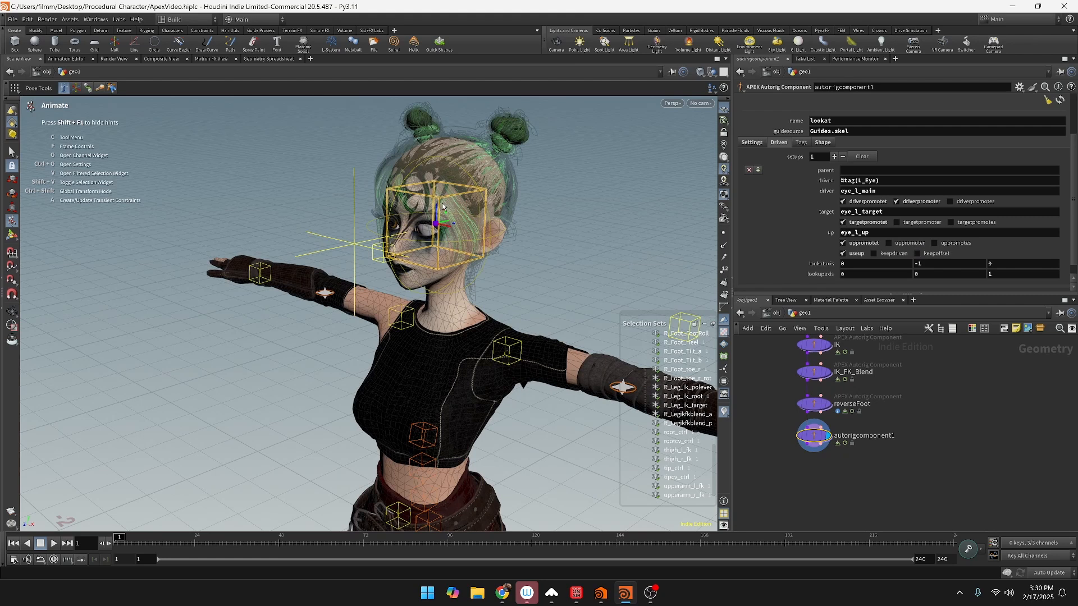
left_click_drag(437, 217, 442, 68)
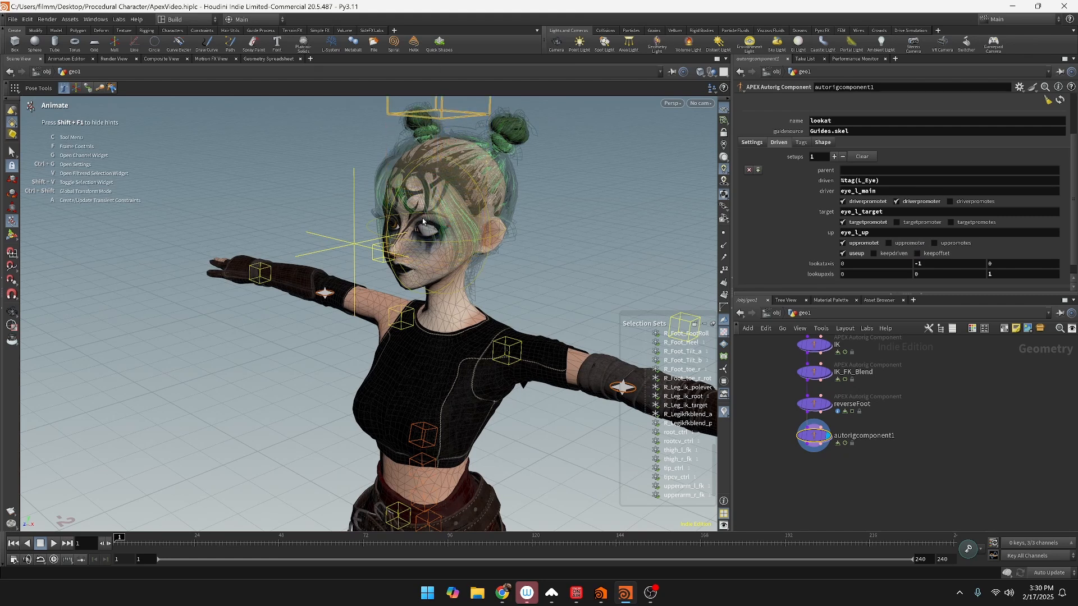
Step: Test the left eye by moving the cross-shaped control away from the face and around above the head
left_click(353, 245)
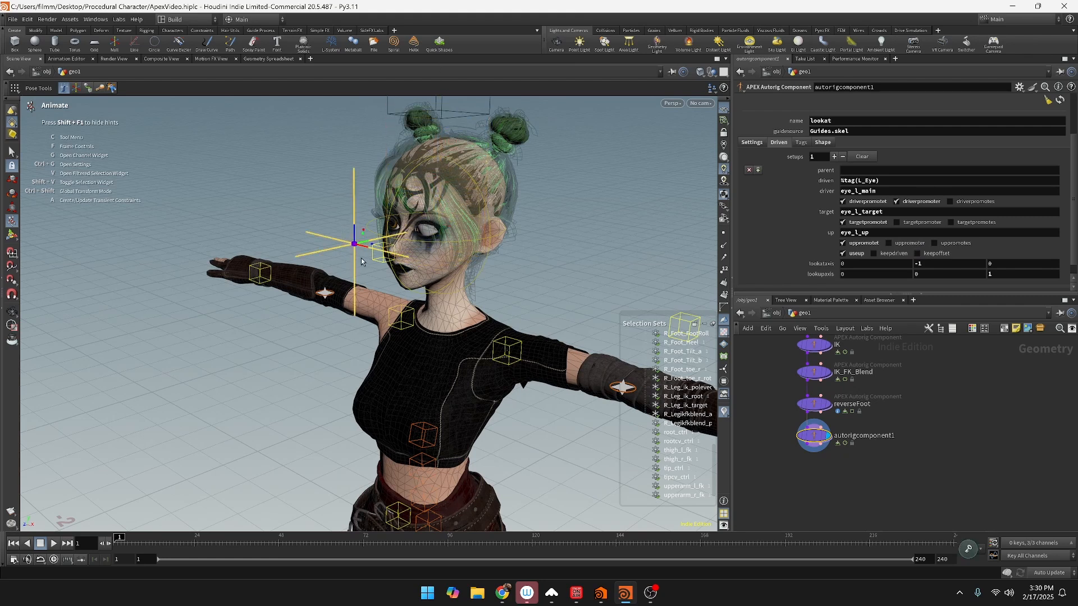
left_click_drag(354, 245, 612, 270)
key("Escape")
key("Escape")
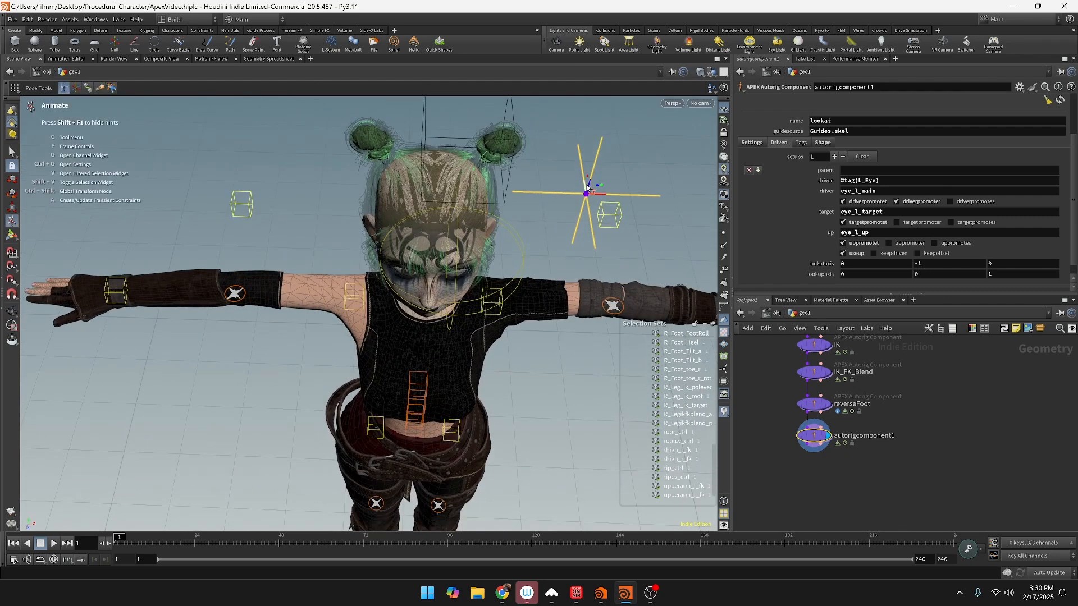
left_click_drag(585, 184, 523, 89)
left_click_drag(588, 133, 448, 240, "alt")
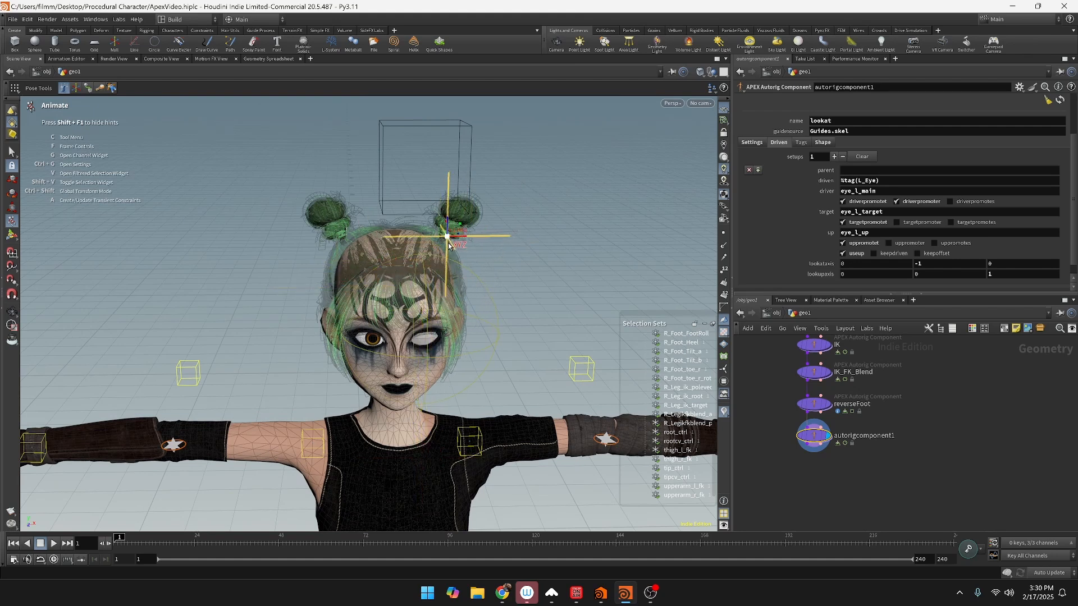
Step: Select the large box-shaped control above the head and move it down in front of the face to test the eye's aim
left_click(424, 154)
left_click_drag(424, 154, 501, 409)
key("Escape")
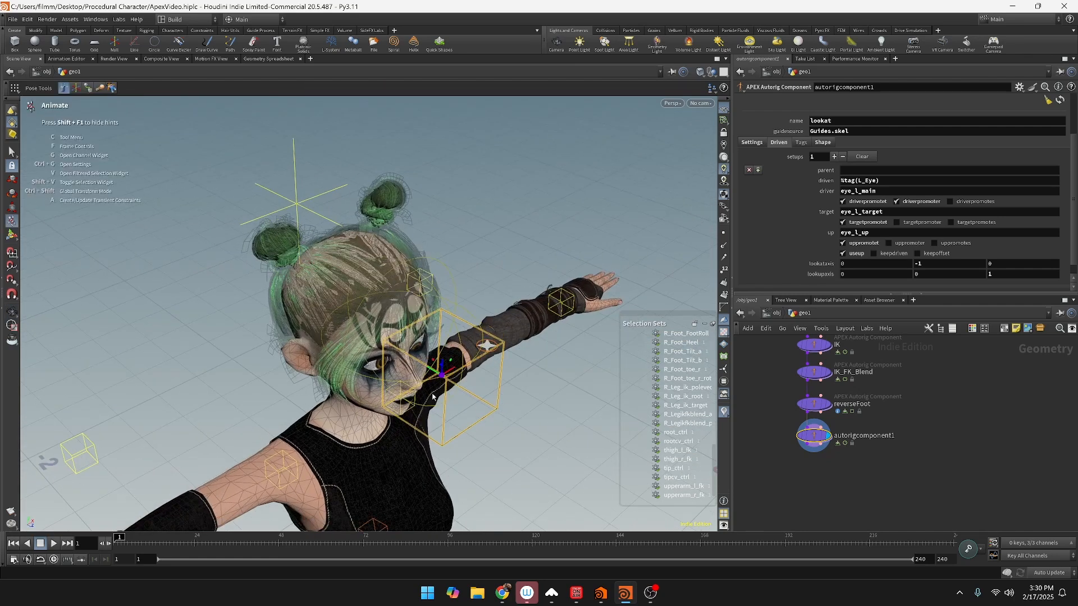
left_click_drag(430, 372, 449, 398)
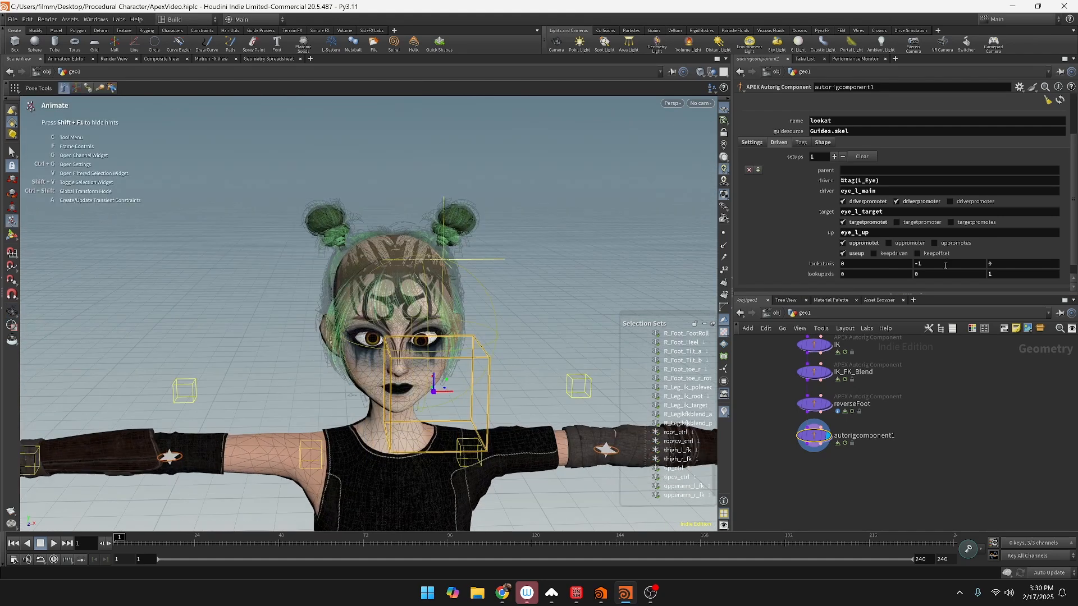
Step: Try 1 as the second lookataxis value and move the large box-shaped control out in front of the face
left_click_drag(946, 265, 812, 277)
type("1")
key("Return")
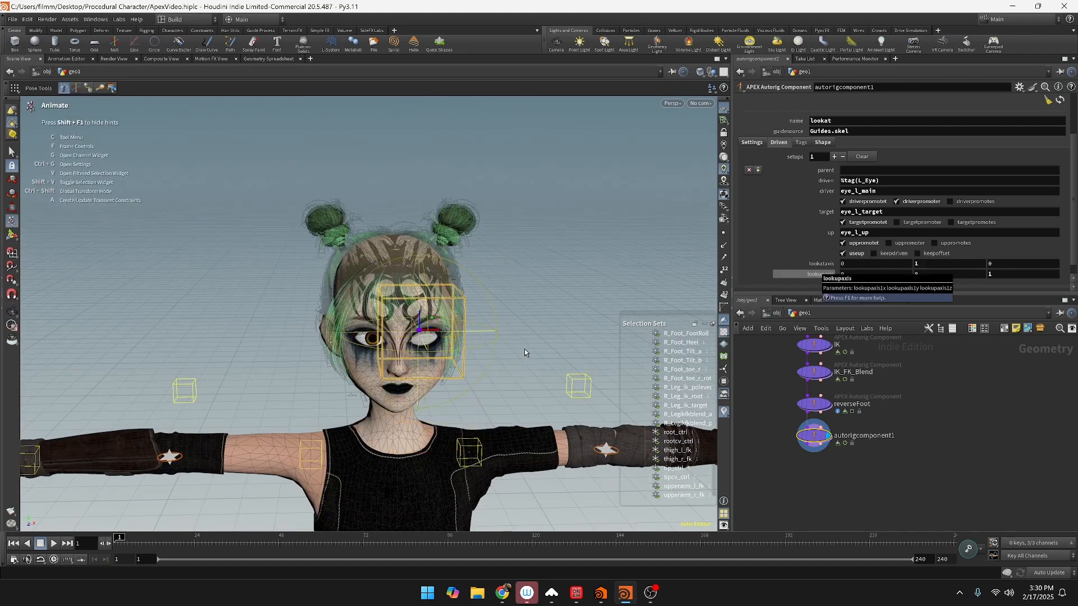
left_click(460, 379)
left_click(457, 372)
left_click_drag(458, 388, 444, 369, "alt")
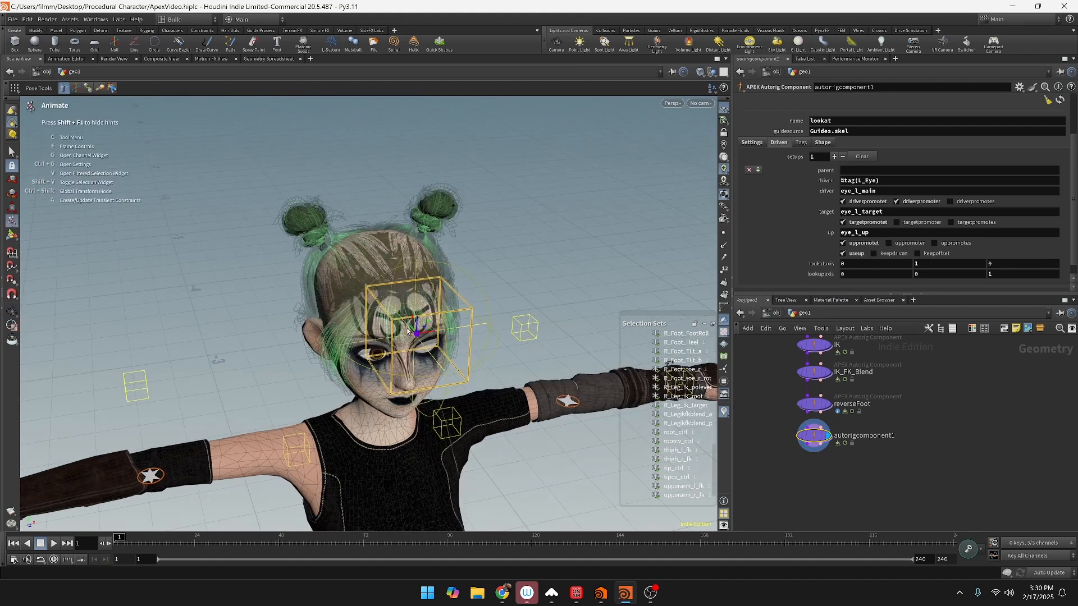
left_click_drag(408, 331, 460, 352)
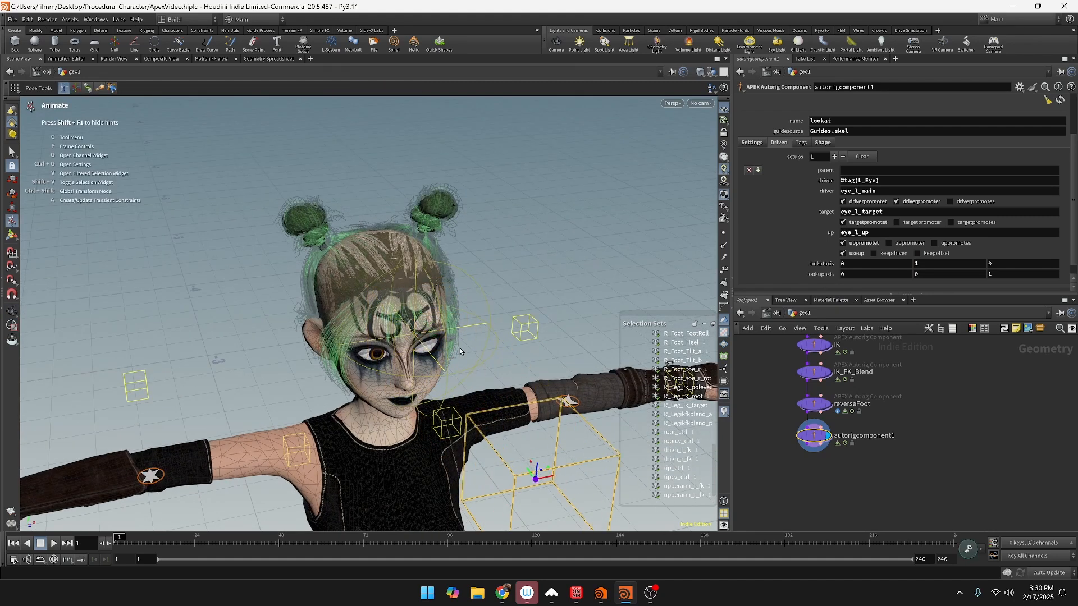
Step: Select the cross-shaped control at the left eye and raise it above the head to test the eye's orientation
left_click(416, 297)
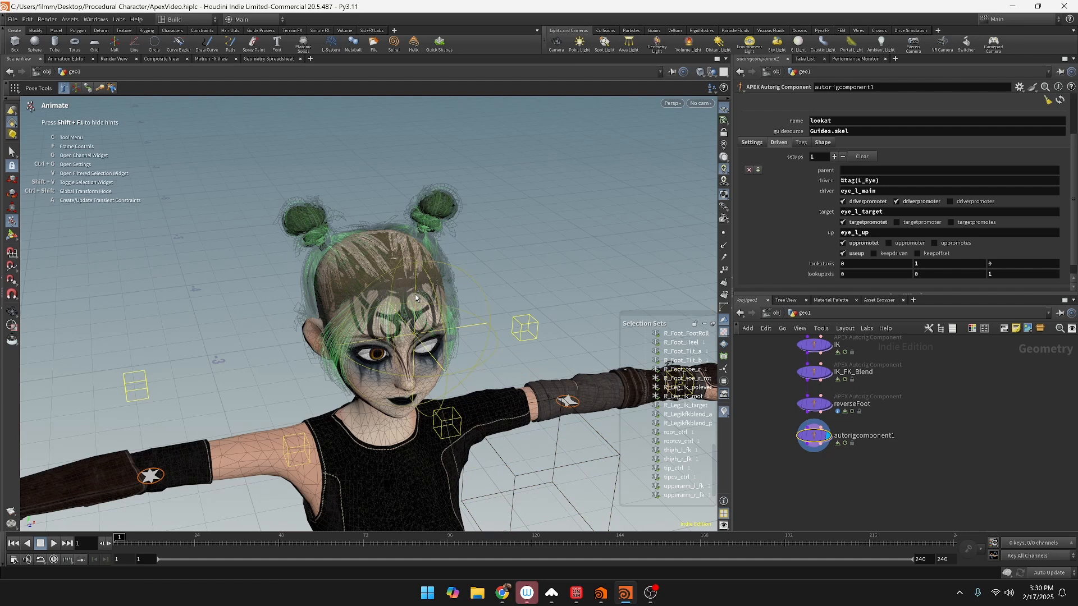
left_click(421, 296)
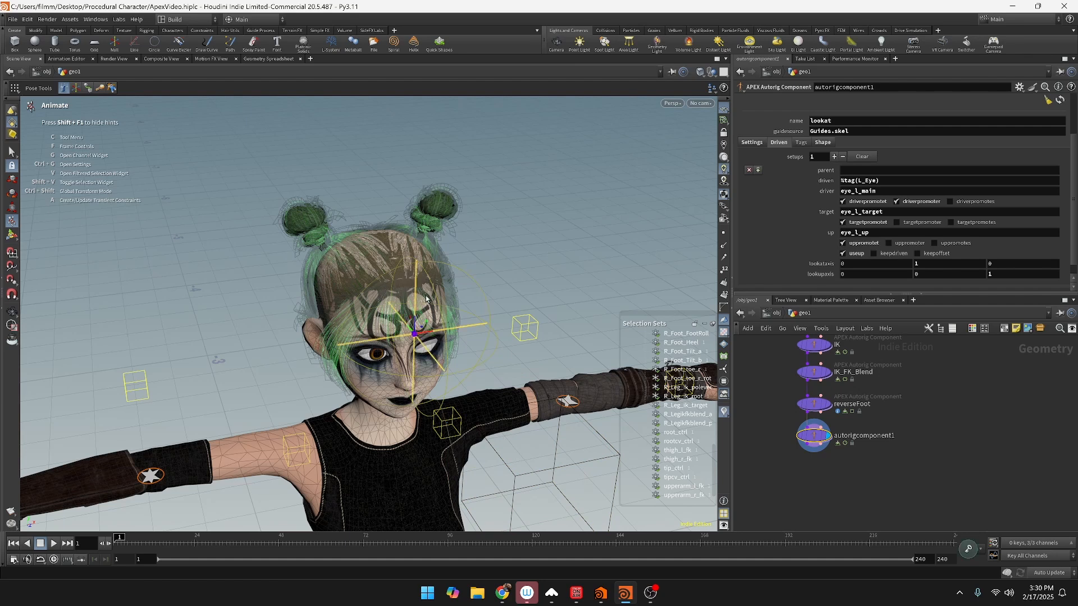
left_click_drag(424, 321, 428, 147)
left_click(487, 317)
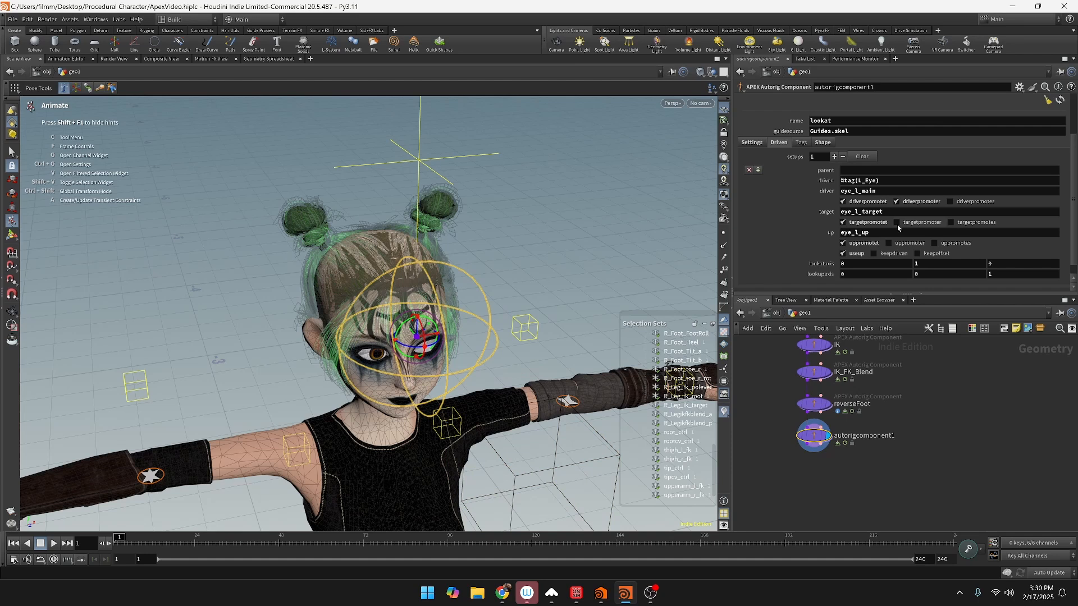
Step: Set the second lookataxis value to -1, then test the eye with the box control in front and the cross-shaped control above the head
left_click(953, 264)
type("-1")
key("Return")
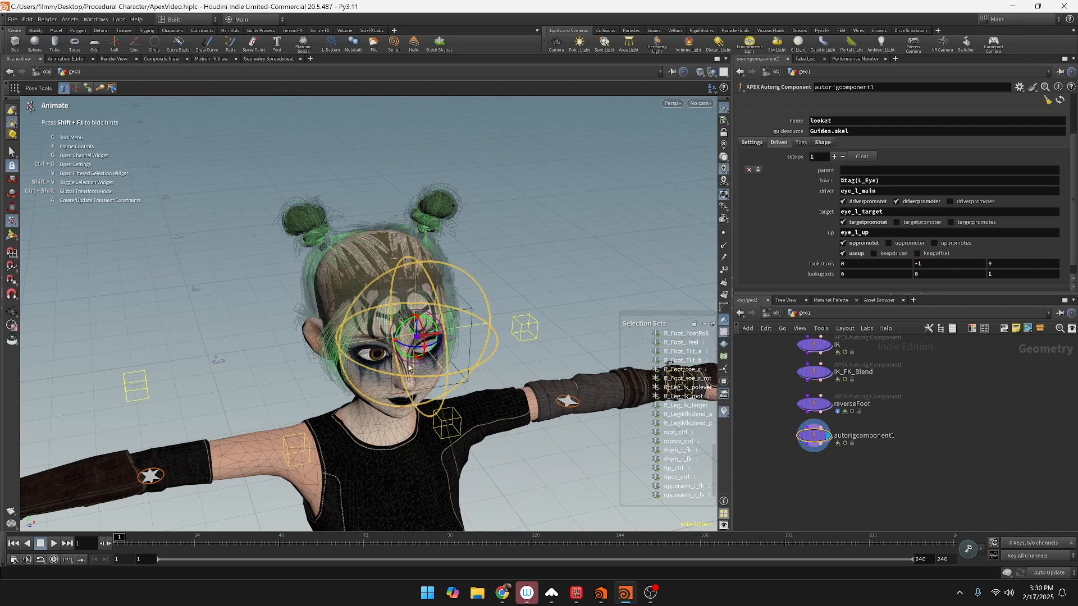
left_click(470, 340)
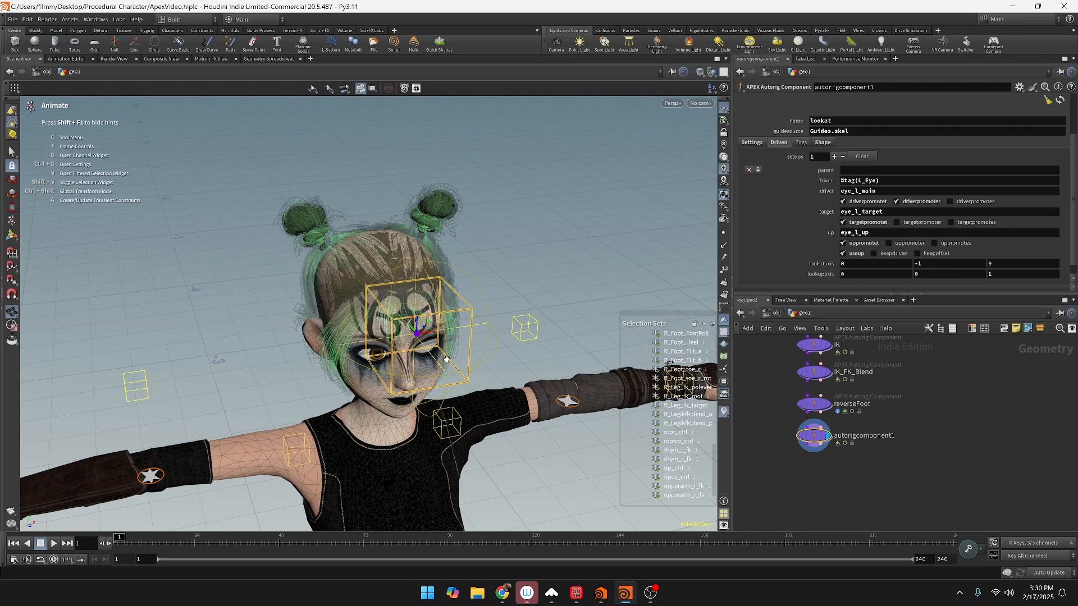
left_click_drag(447, 358, 494, 374, "alt")
left_click_drag(417, 344, 523, 439)
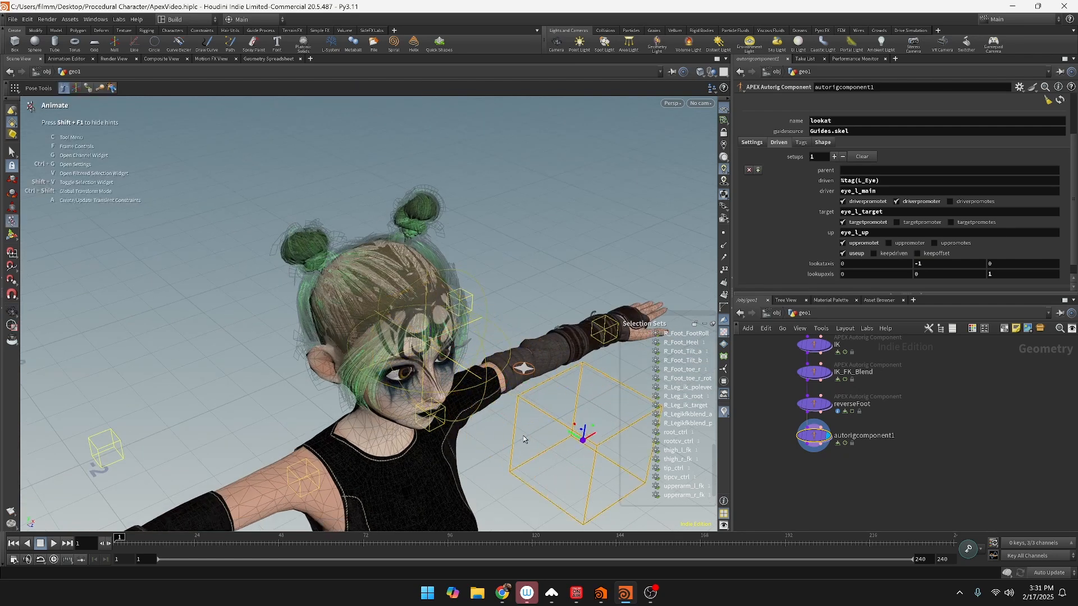
left_click(434, 290)
left_click_drag(425, 325, 449, 158)
left_click_drag(505, 359, 328, 382, "alt")
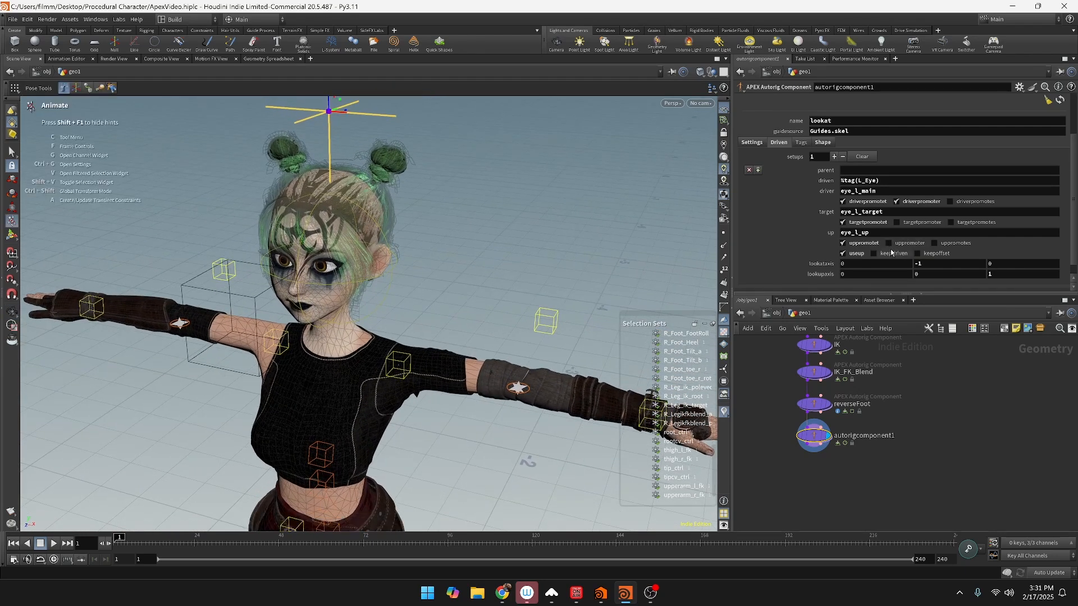
Step: Try 50 as the third targetpos value in the lookat component's settings and check the box control's placement
left_click(777, 143)
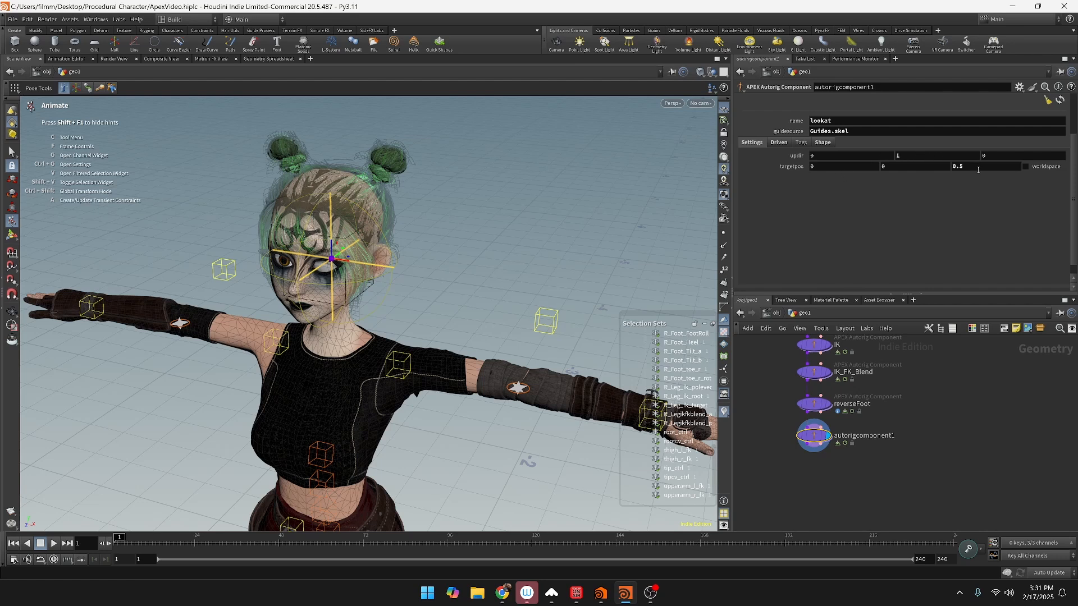
middle_click_drag(978, 167, 986, 166)
left_click(985, 167)
type("50")
key("Return")
key("Escape")
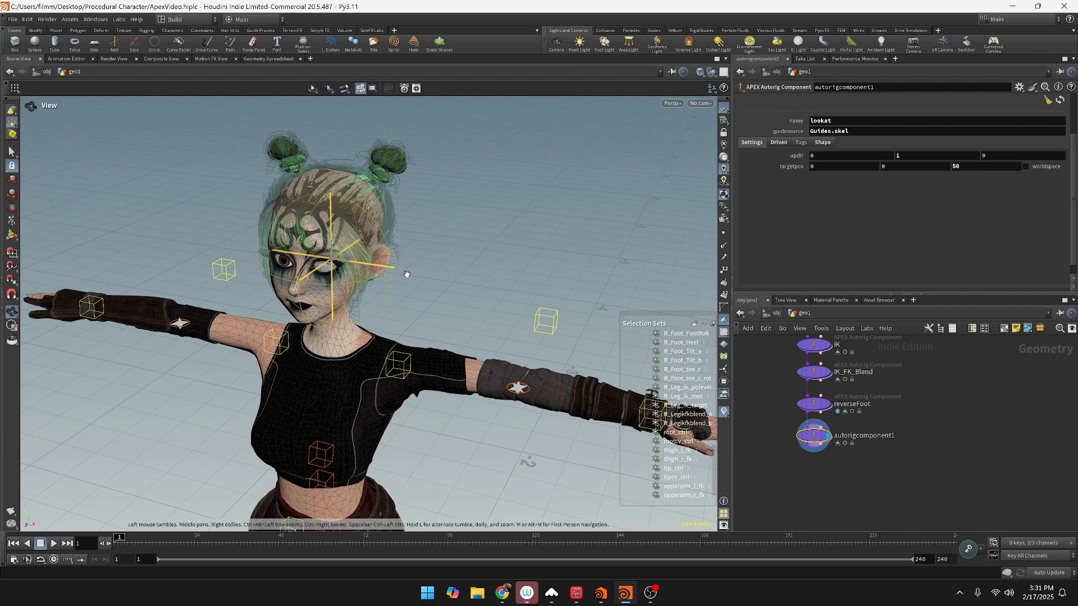
scroll(359, 381, "down", 5)
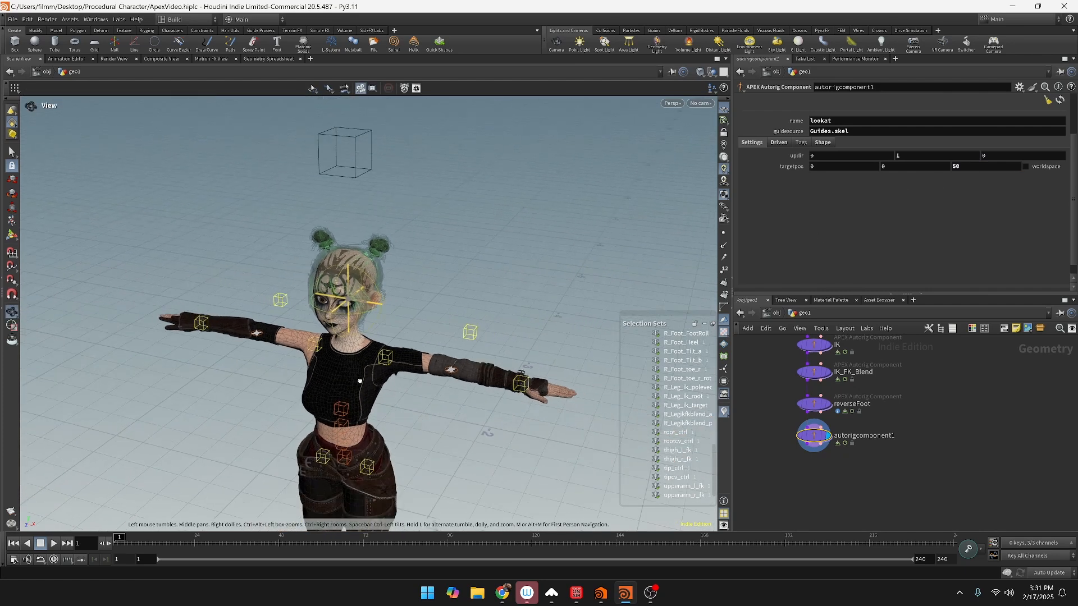
left_click_drag(360, 381, 306, 336, "alt")
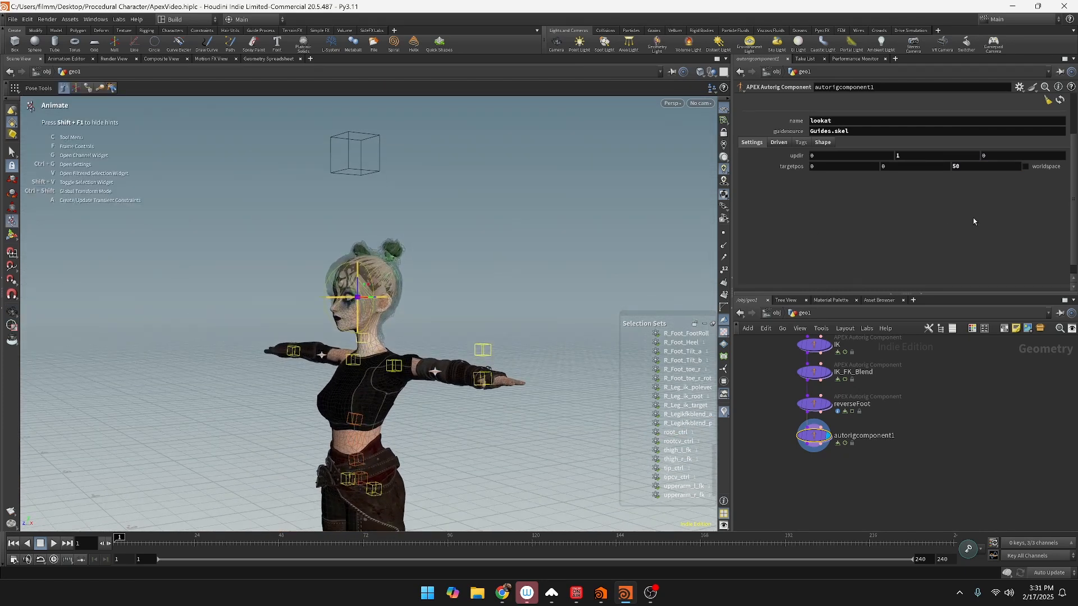
Step: Set the third targetpos value to 0 and the second to 50
left_click(981, 169)
type("0")
key("shift+Tab")
type("650")
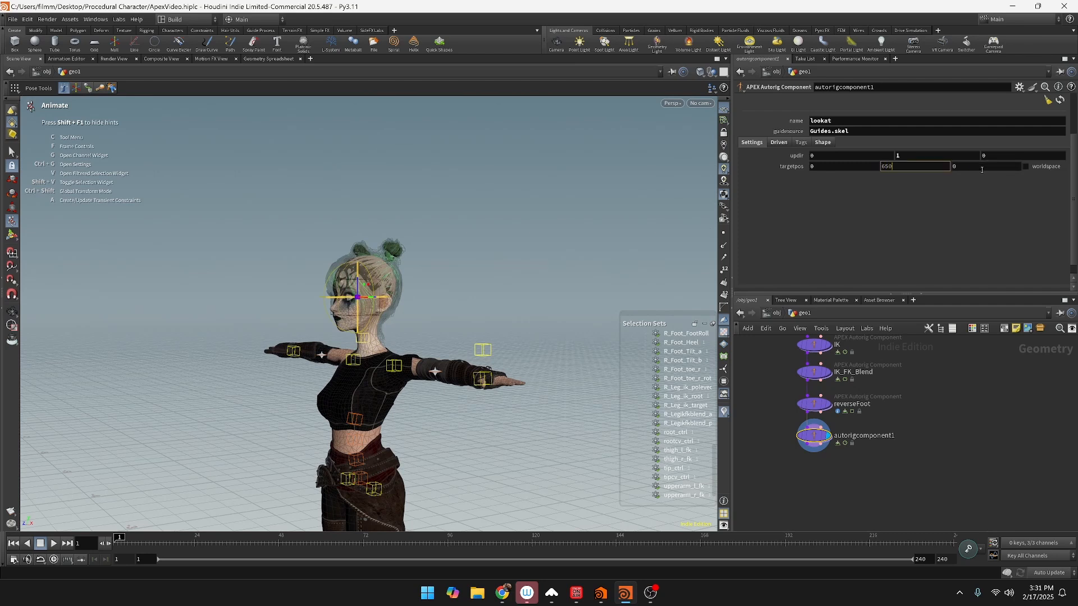
key("Return")
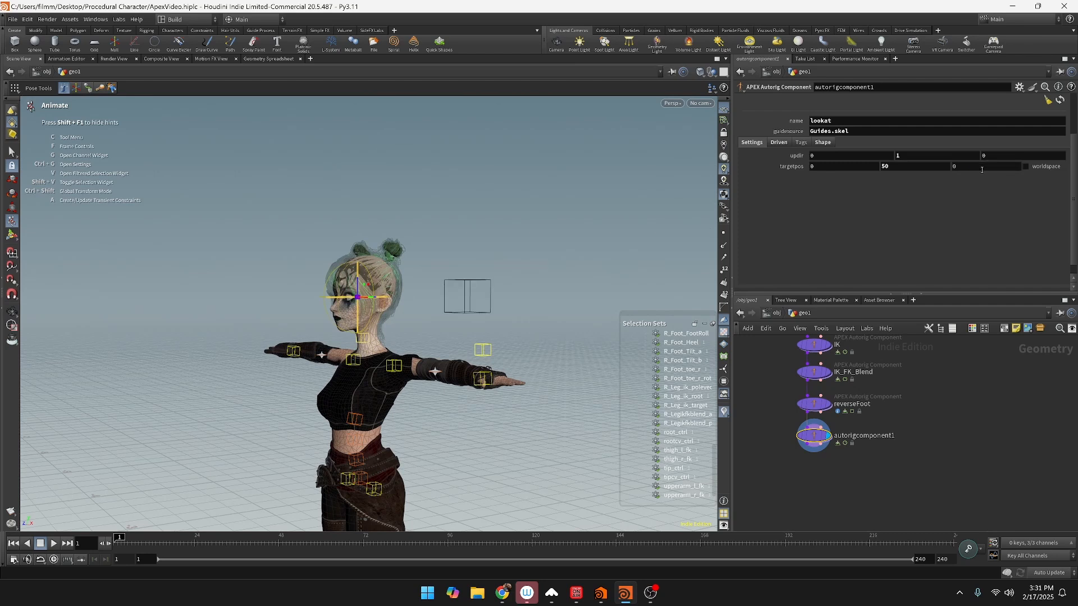
Step: Set the second targetpos value to -50 and check the box control's placement from the front
left_click(913, 167)
type("-50")
key("Return")
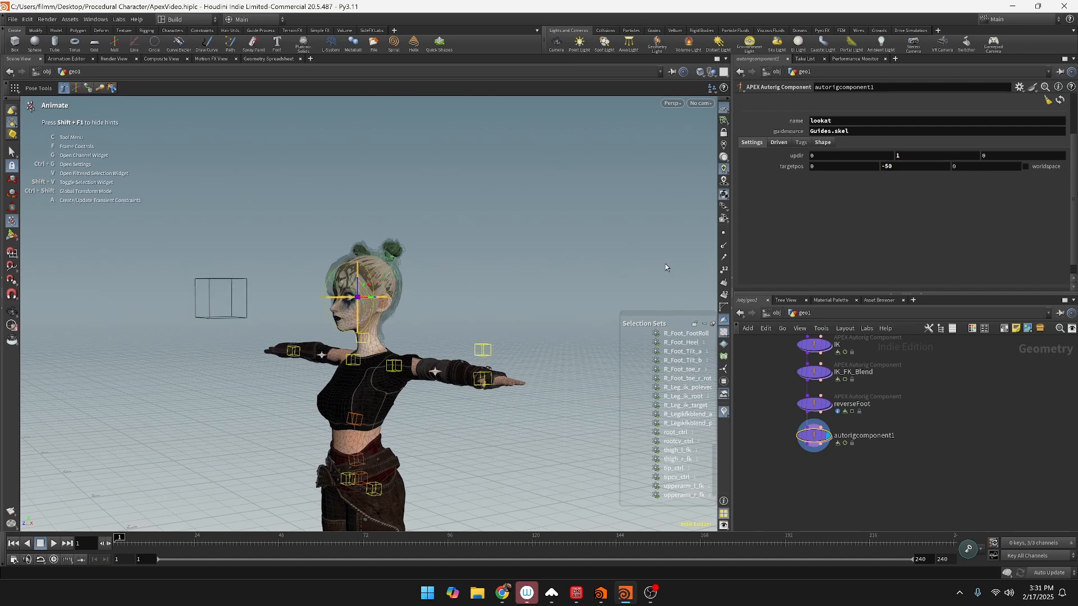
key("Escape")
left_click_drag(549, 344, 595, 365)
key("Return")
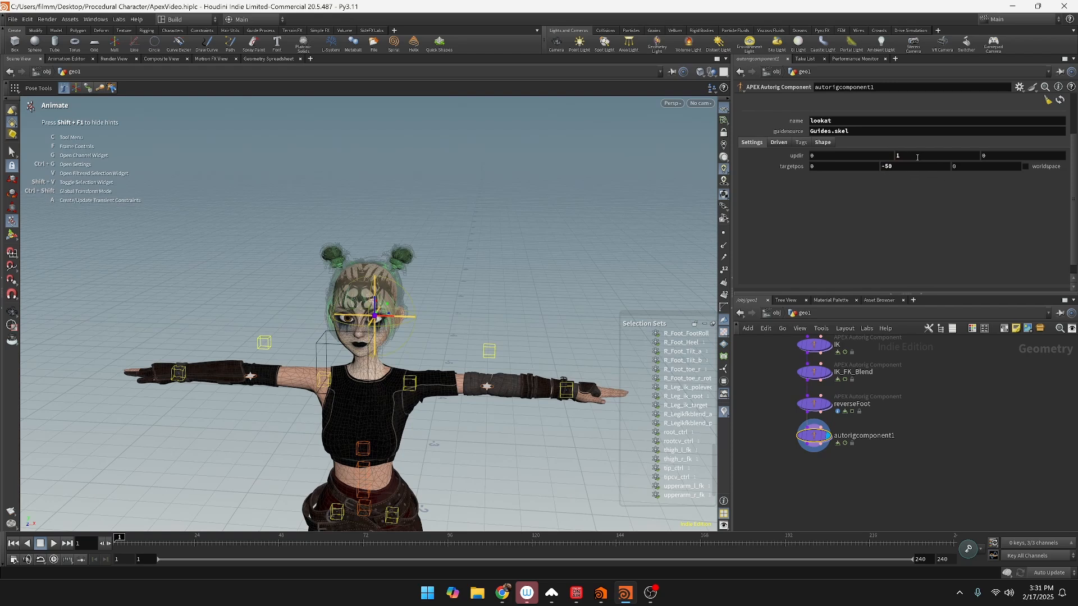
Step: Try 10 as the second updir value of the lookat component
middle_click_drag(917, 157, 970, 152)
double_click(947, 155)
type("10")
key("Return")
Step: Set the lookat component's updir to 0, 0, 50
double_click(943, 155)
type("0")
key("Tab")
type("10")
key("Return")
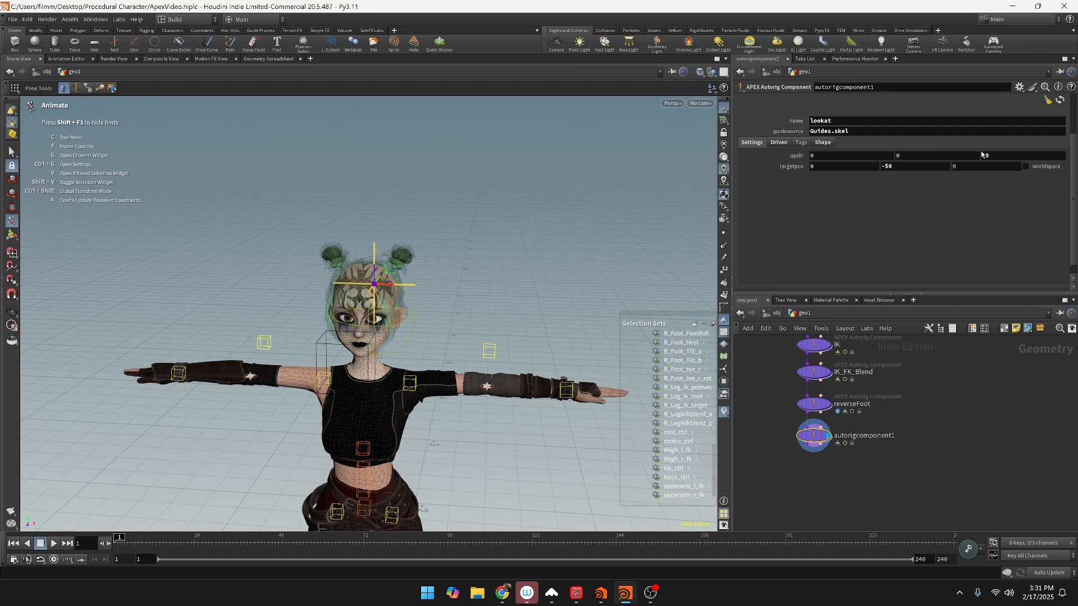
double_click(1003, 157)
type("50")
key("Return")
Step: Test the left eye by moving the large box-shaped control in front of the character, and undo the move
left_click_drag(581, 236, 469, 237, "alt")
scroll(490, 248, "down", 1)
middle_click_drag(648, 289, 702, 293, "alt")
left_click(316, 310)
left_click_drag(307, 323, 401, 382, "alt")
key("ctrl+z")
left_click_drag(538, 277, 584, 265, "alt")
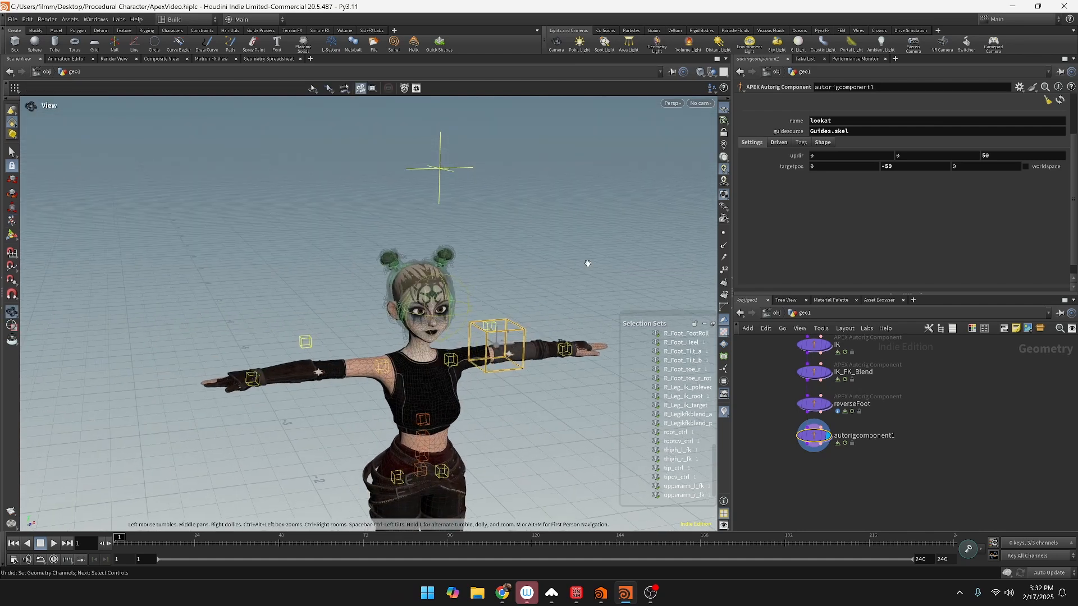
Step: Rename the lookat autorig component node as L_Eye_LOOK_AT
left_click(823, 143)
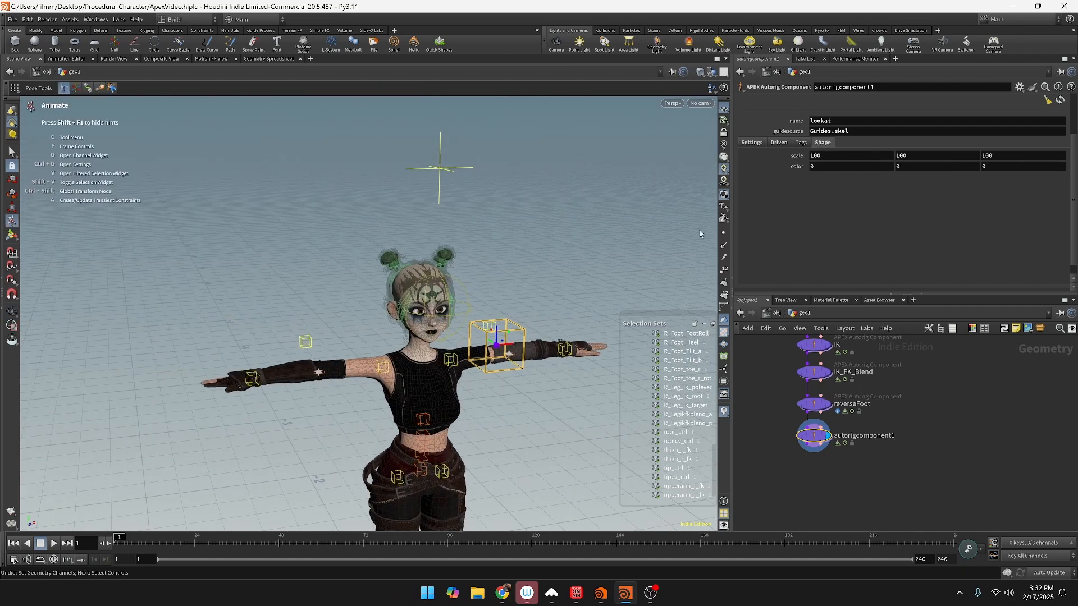
double_click(852, 435)
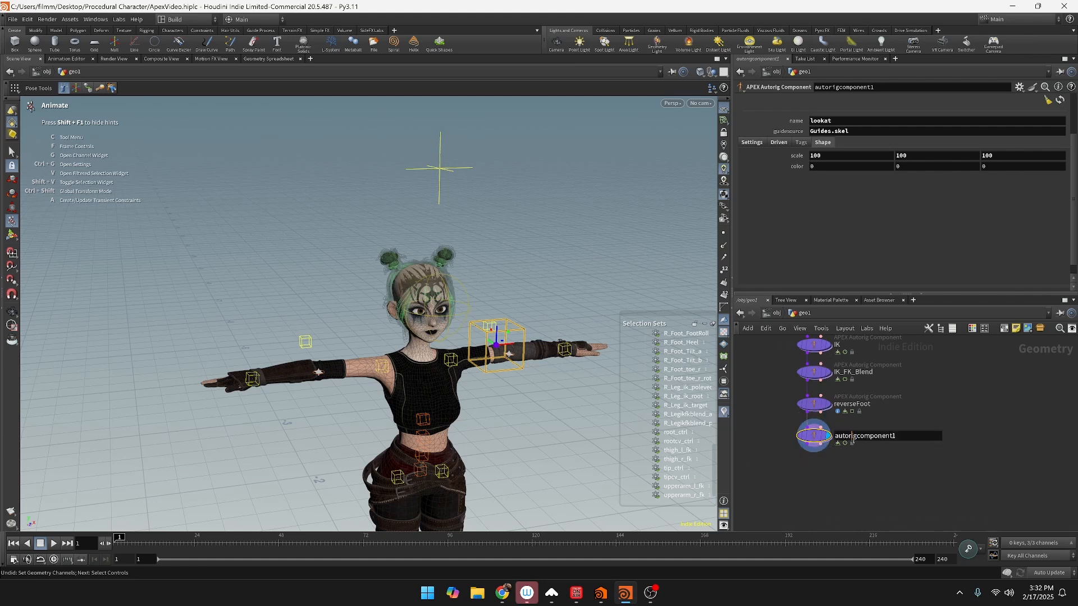
key("ctrl+a")
type("L")
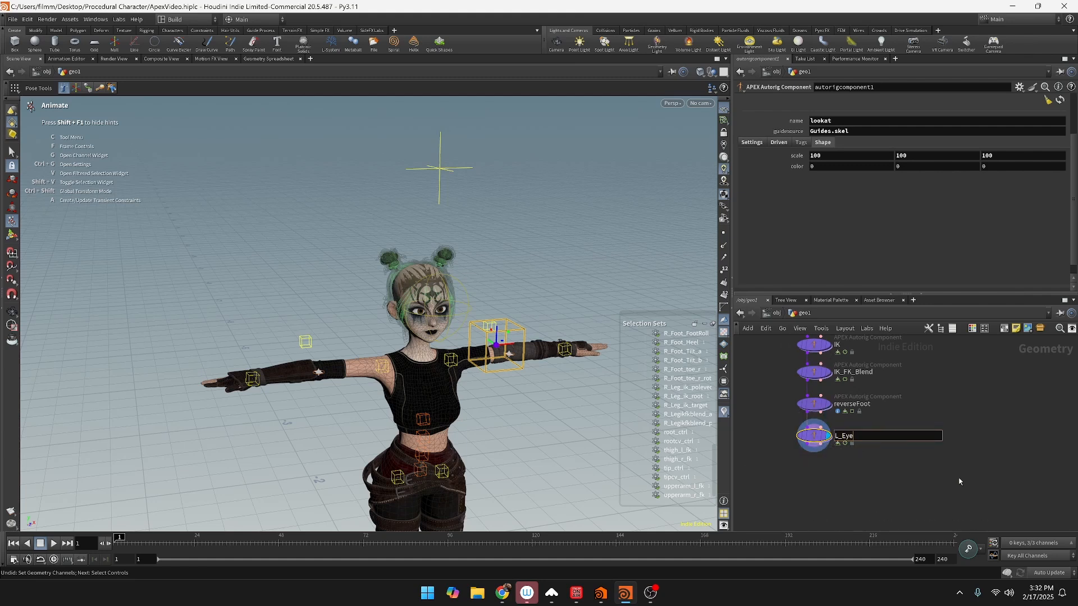
type("_Eye_LOOK_AT")
key("Return")
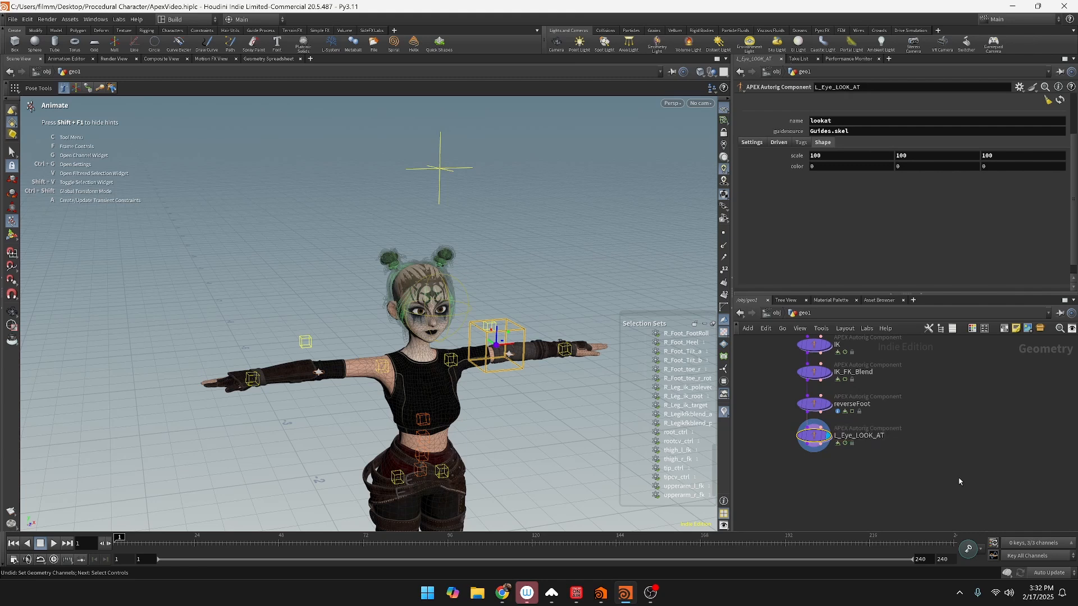
Step: Duplicate the L_Eye_LOOK_AT node below itself and rename the copy R_Eye_LOOK_AT
left_click_drag(823, 436, 831, 475, "alt")
double_click(860, 484)
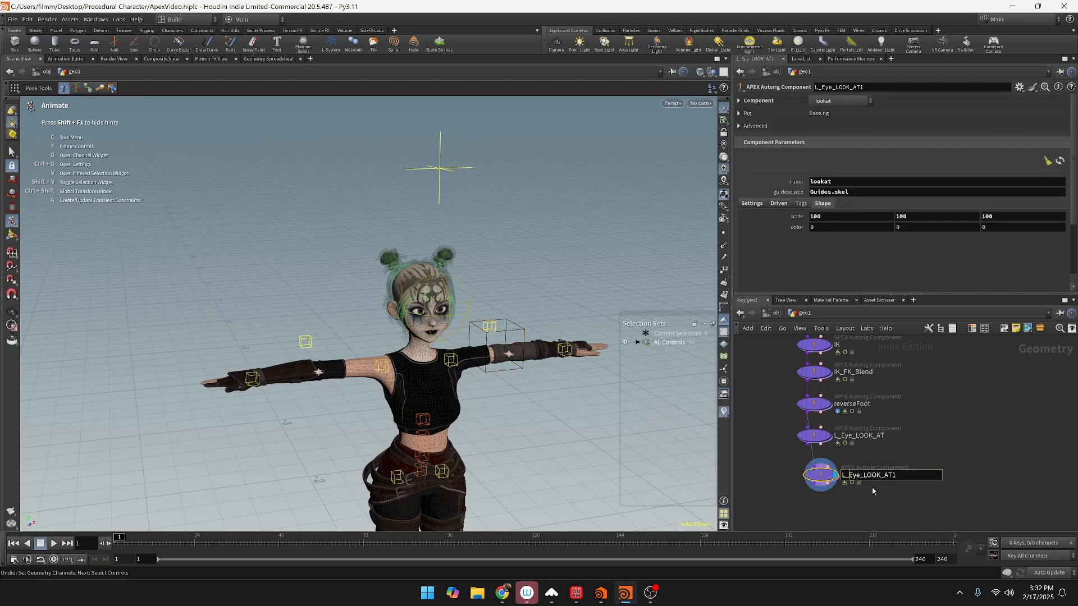
key("BackSpace")
type("R")
key("Return")
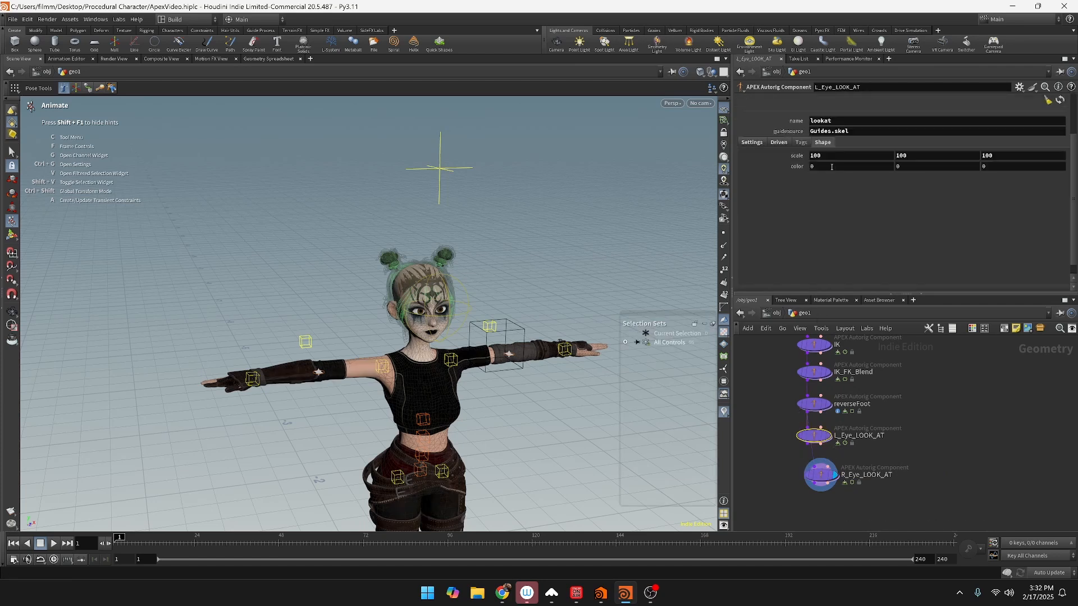
Step: Set the component name of the L_Eye_LOOK_AT node to lookat_L_Eye
left_click(841, 123)
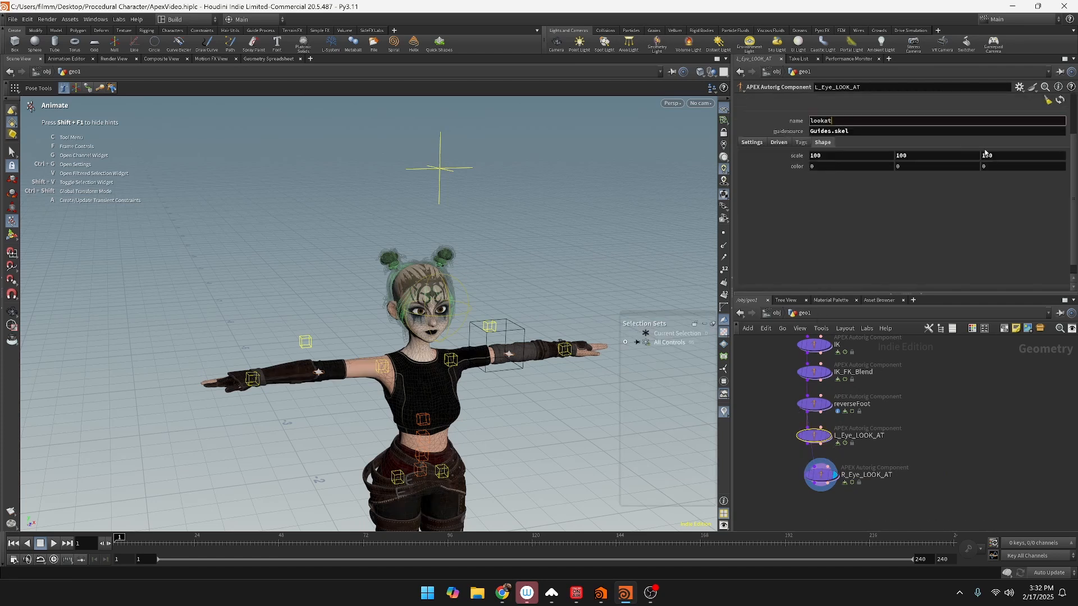
type("_L_Eye")
key("Return")
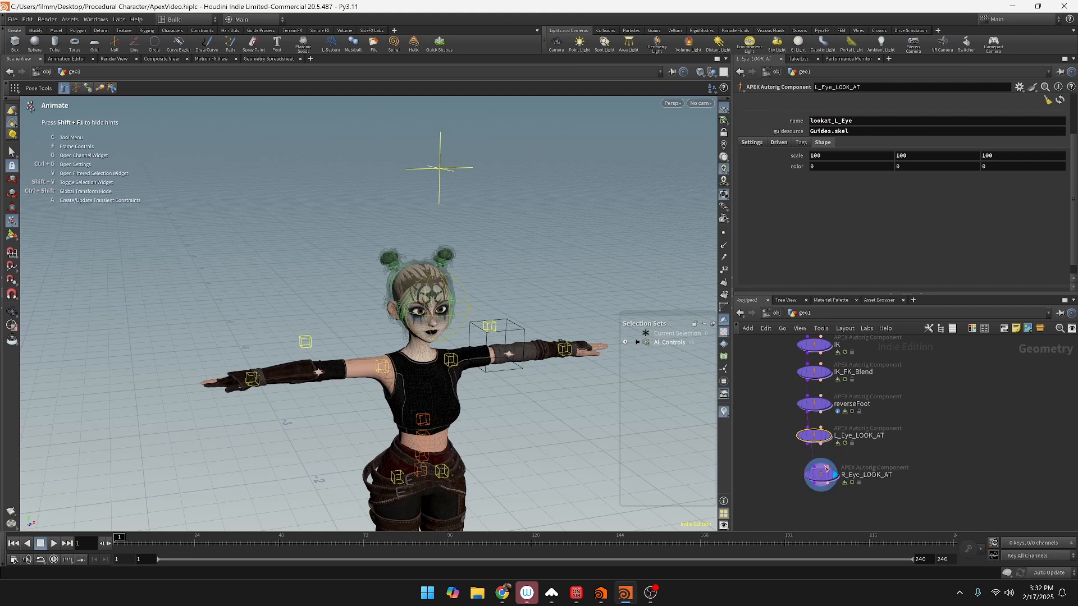
Step: Set the component name of the R_Eye_LOOK_AT node to lookat_R_Eye
left_click(826, 478)
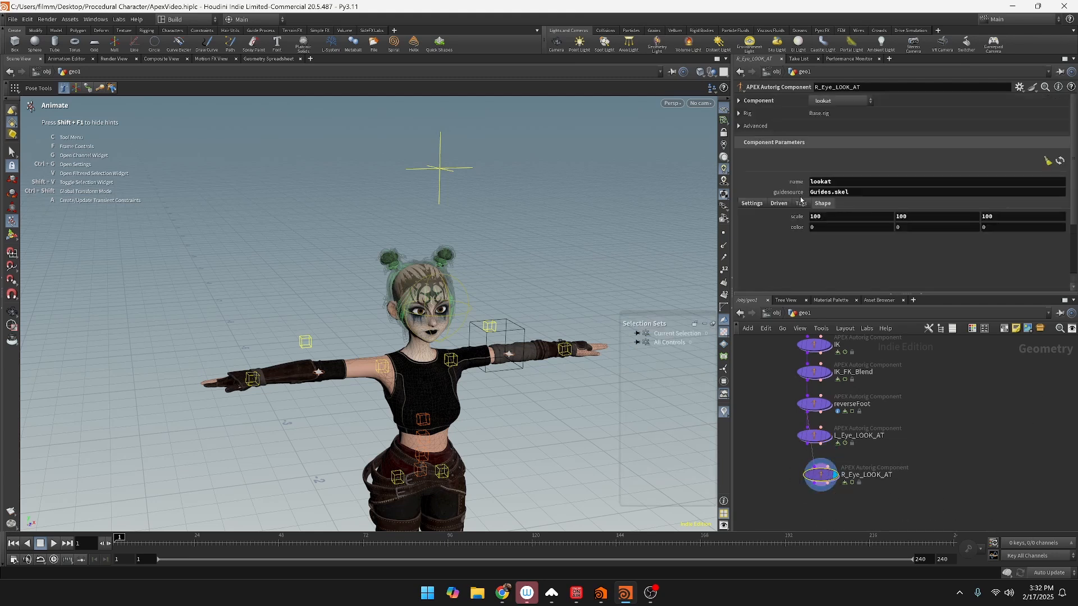
left_click(843, 182)
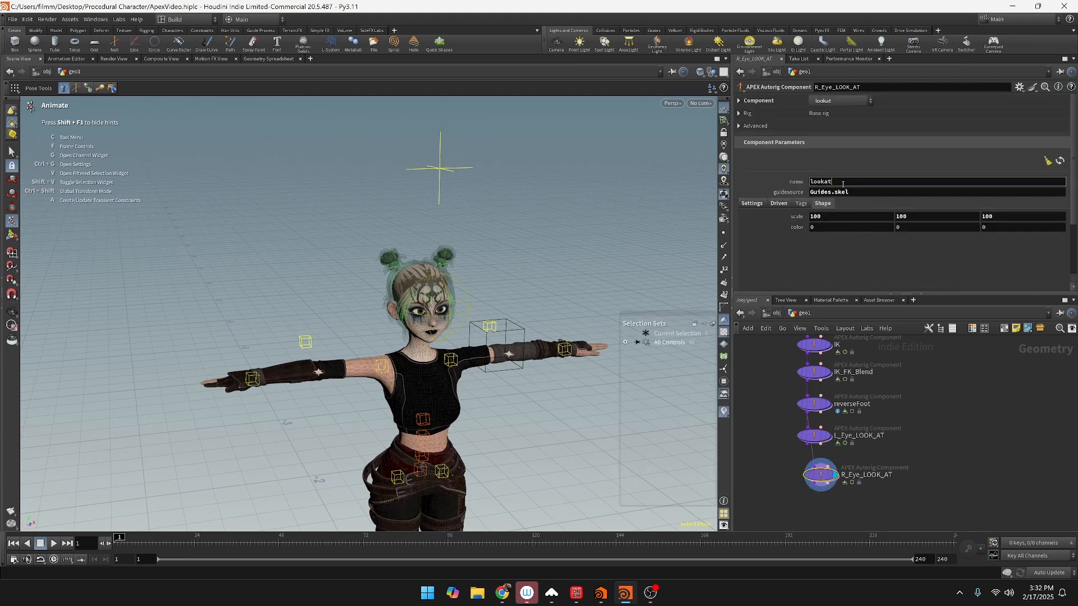
type("_R_EYE")
key("BackSpace")
key("BackSpace")
type("ye")
key("Return")
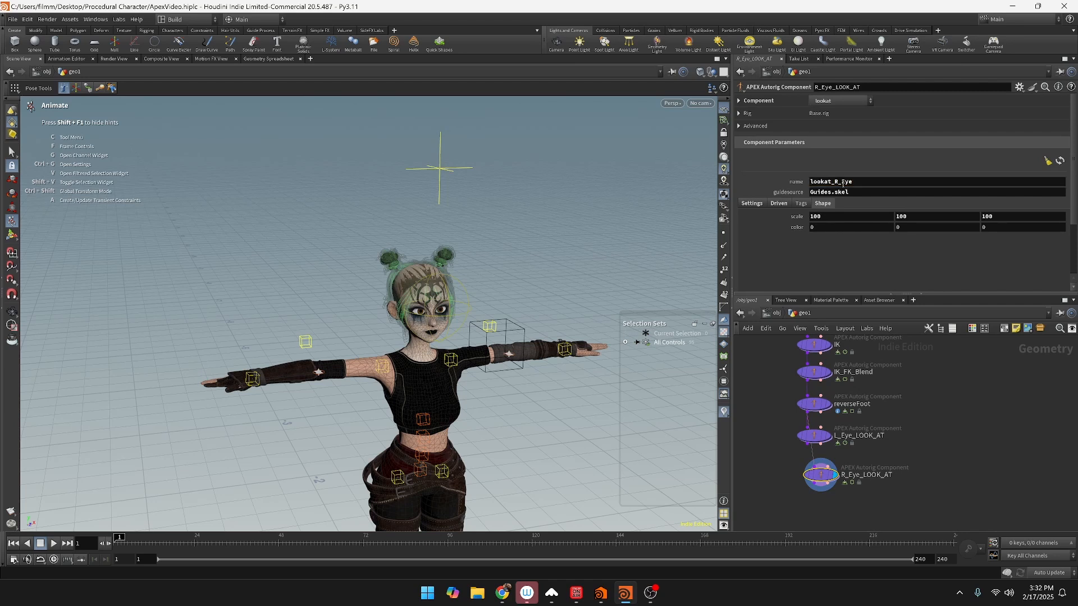
Step: Set the driven value of the R_Eye_LOOK_AT setup to %tag(R_Eye)
left_click(779, 204)
scroll(887, 252, "down", 1)
left_click(863, 227)
key("BackSpace")
type("R_Eye)")
key("Return")
key("Escape")
left_click_drag(585, 257, 549, 239)
key("Return")
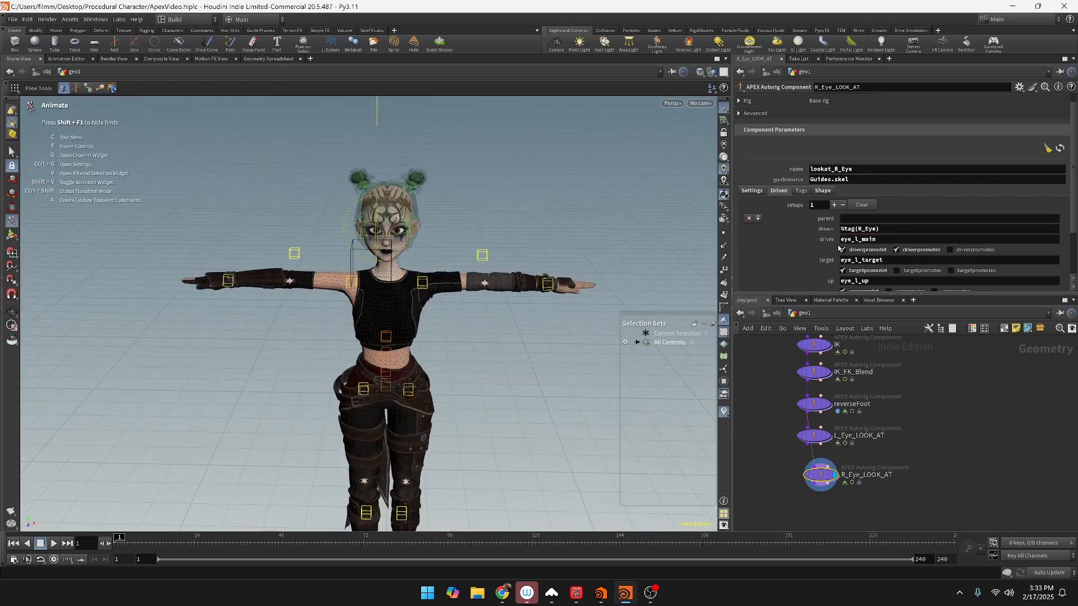
Step: Name the R_Eye_LOOK_AT controls eye_r_main for driver, eye_r_target for target and eye_r_up for up
left_click(857, 239)
key("BackSpace")
type("r")
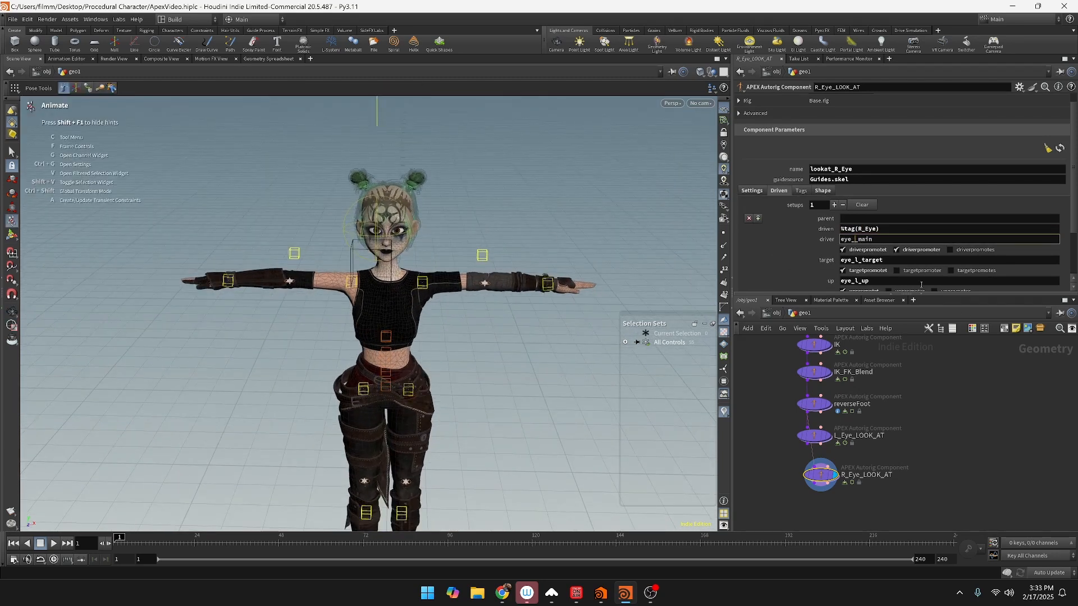
left_click(858, 260)
key("BackSpace")
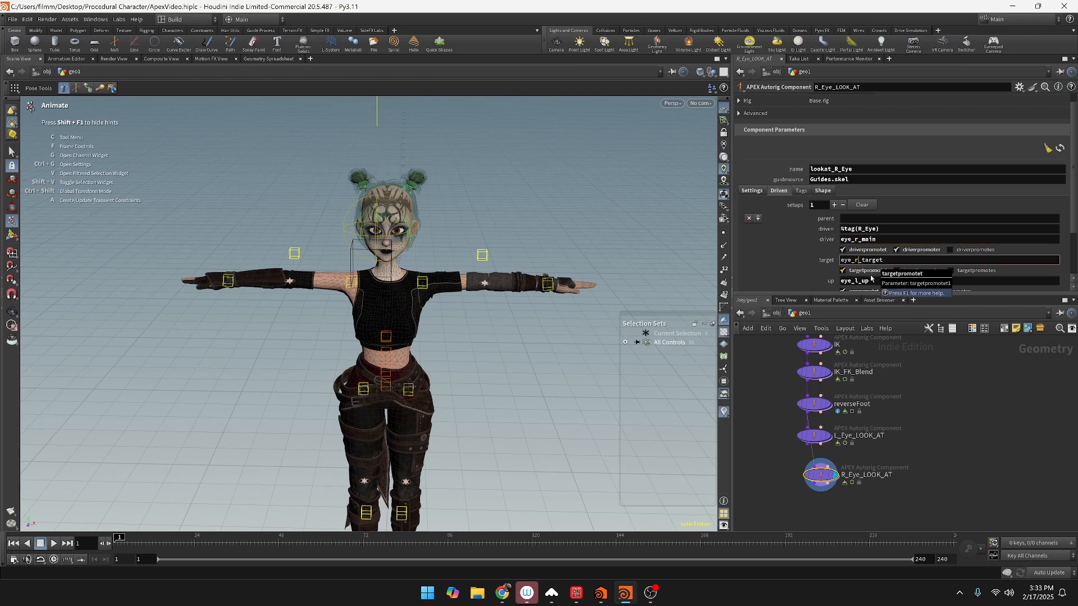
type("r")
key("Return")
left_click(858, 281)
type("r")
key("Return")
scroll(876, 284, "down", 3)
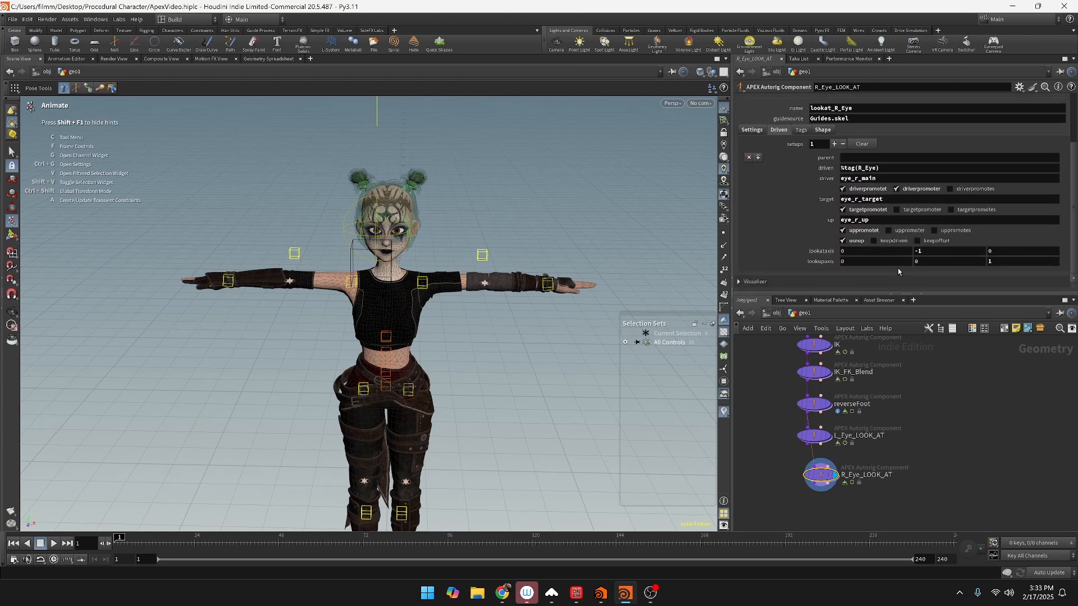
Step: Examine the shape and driven settings of R_Eye_LOOK_AT and its eye controls around the character
left_click(801, 130)
left_click(823, 129)
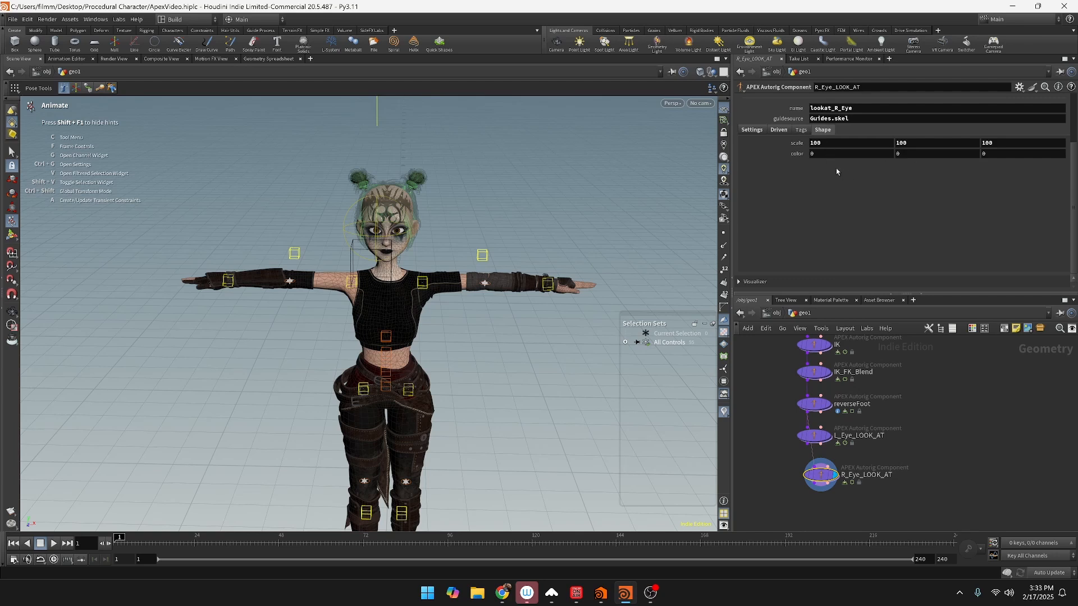
left_click(780, 131)
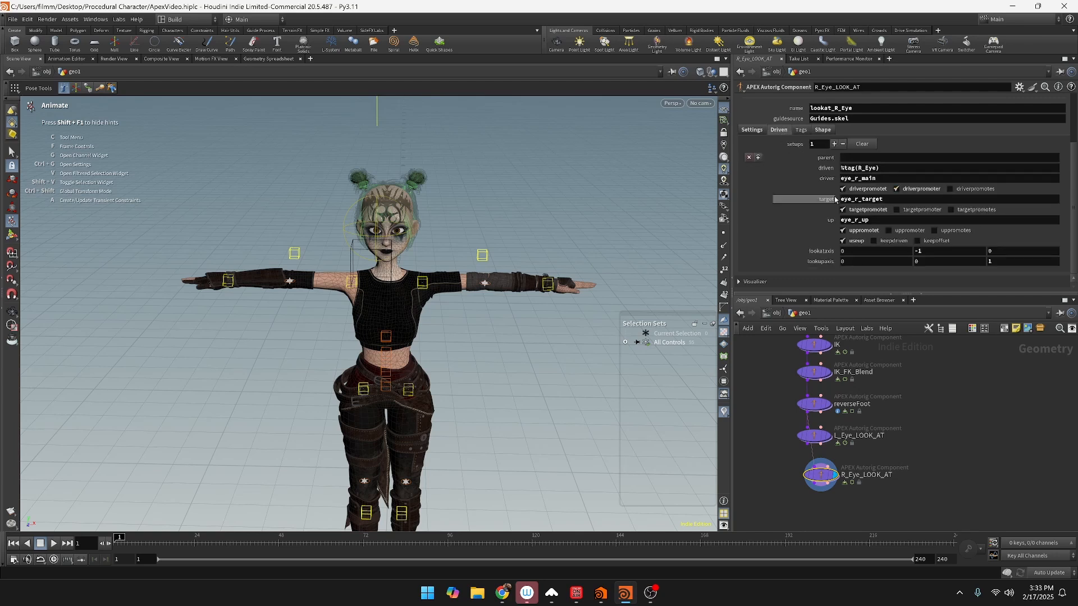
left_click(854, 157)
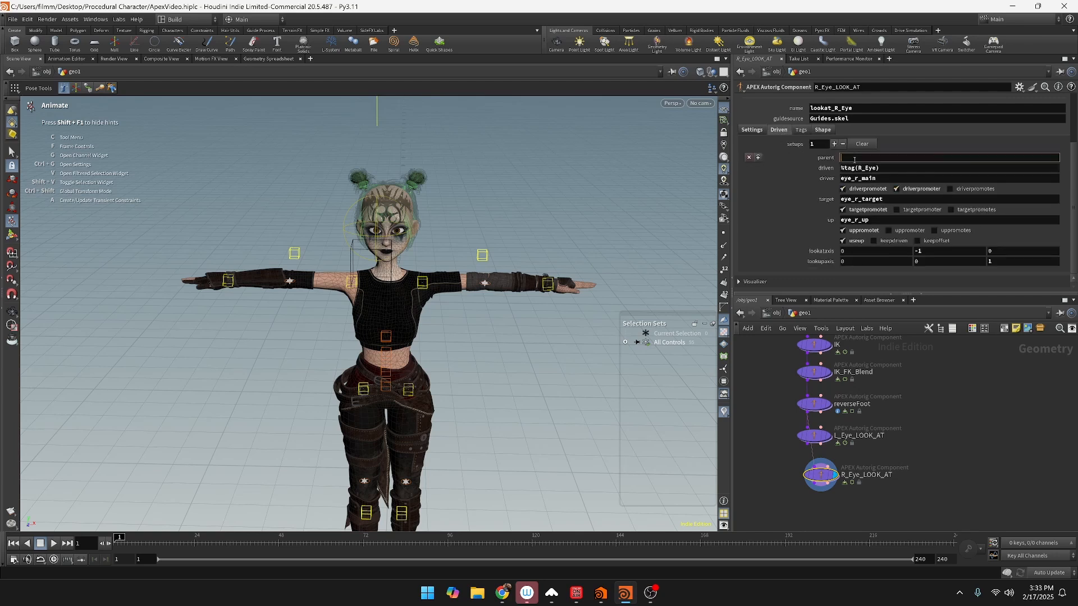
left_click_drag(506, 251, 622, 272)
key("Escape")
middle_click_drag(623, 271, 560, 222)
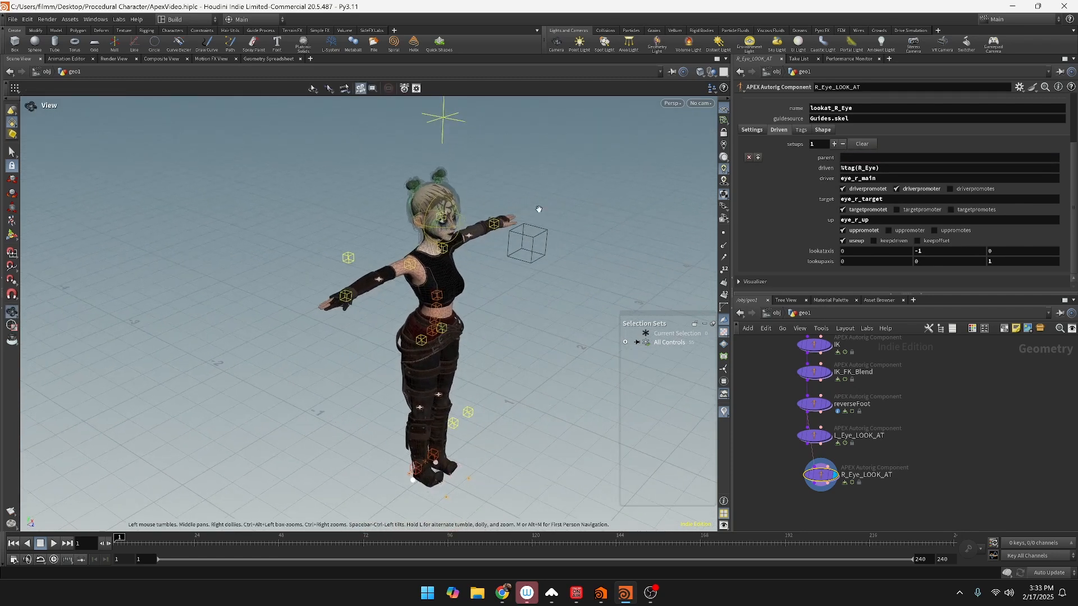
key("Return")
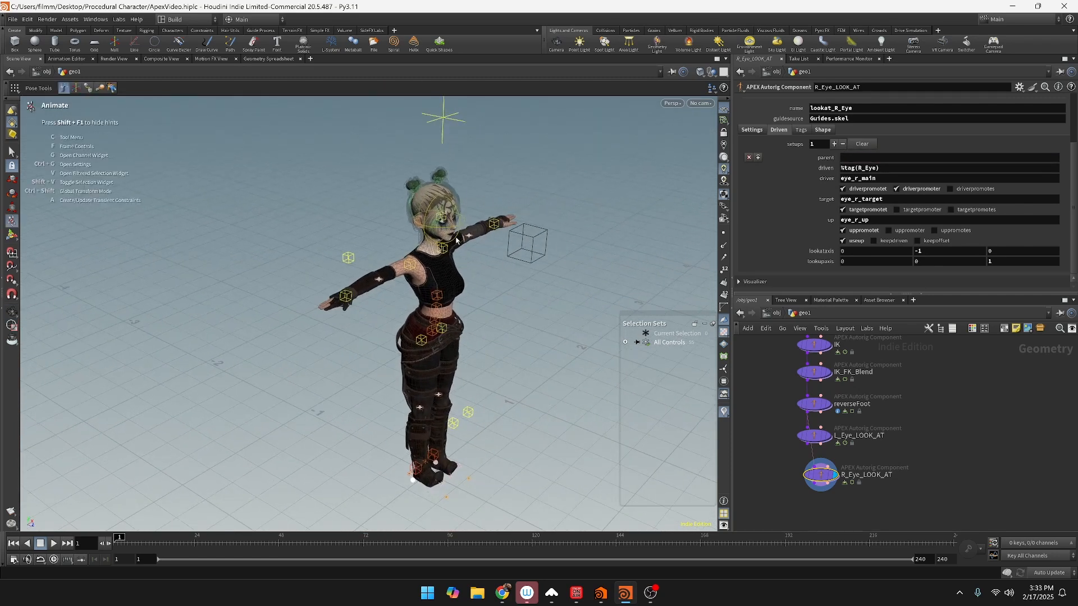
left_click_drag(456, 241, 416, 232, "alt")
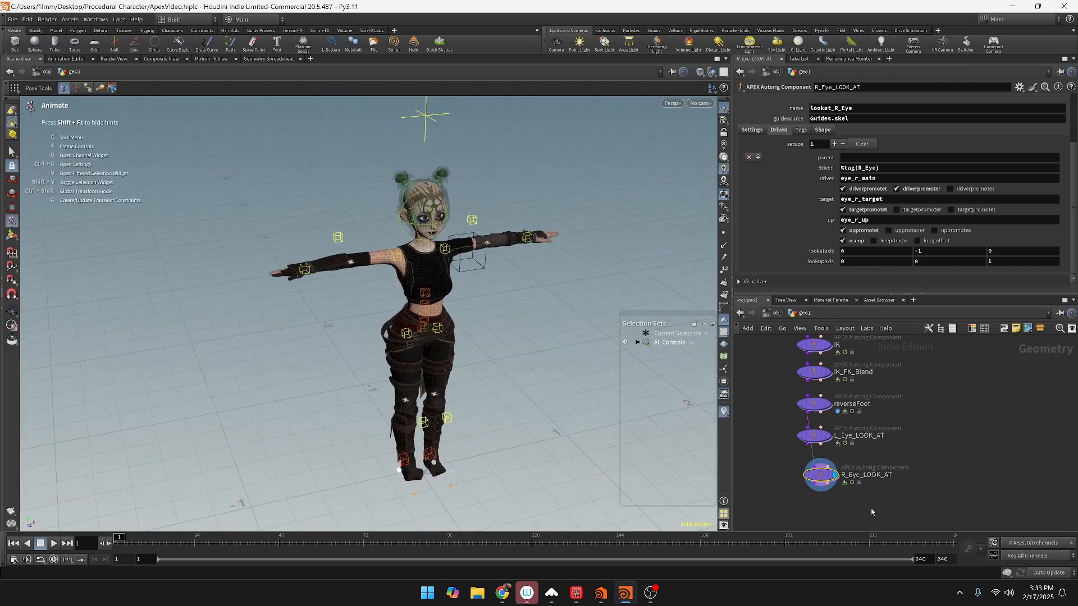
Step: Compare the eye controls produced by L_Eye_LOOK_AT with those of R_Eye_LOOK_AT on the character
mouse_move(834, 443)
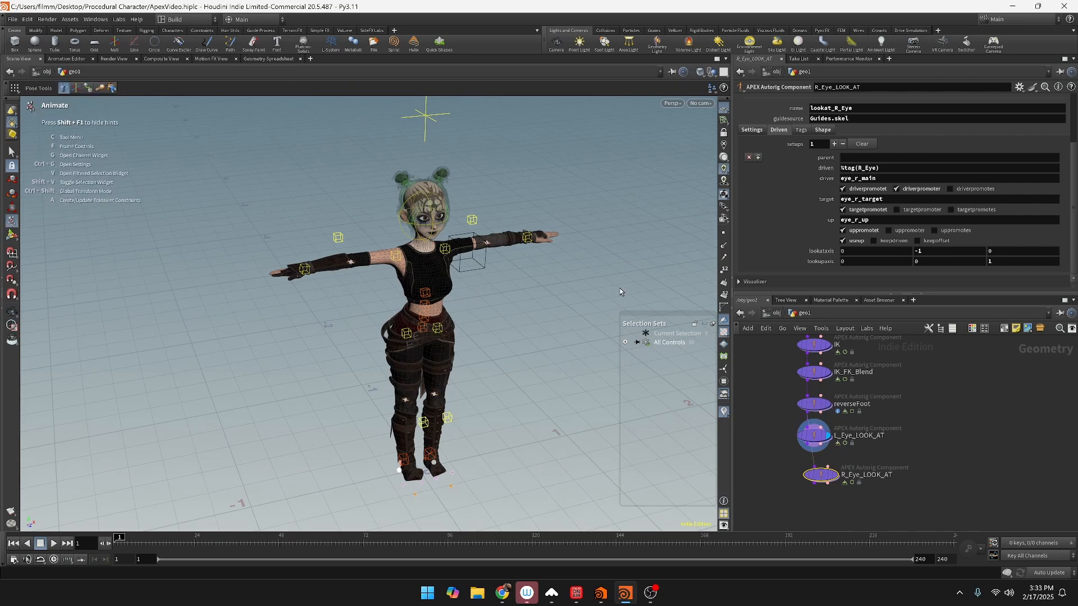
left_click(813, 437)
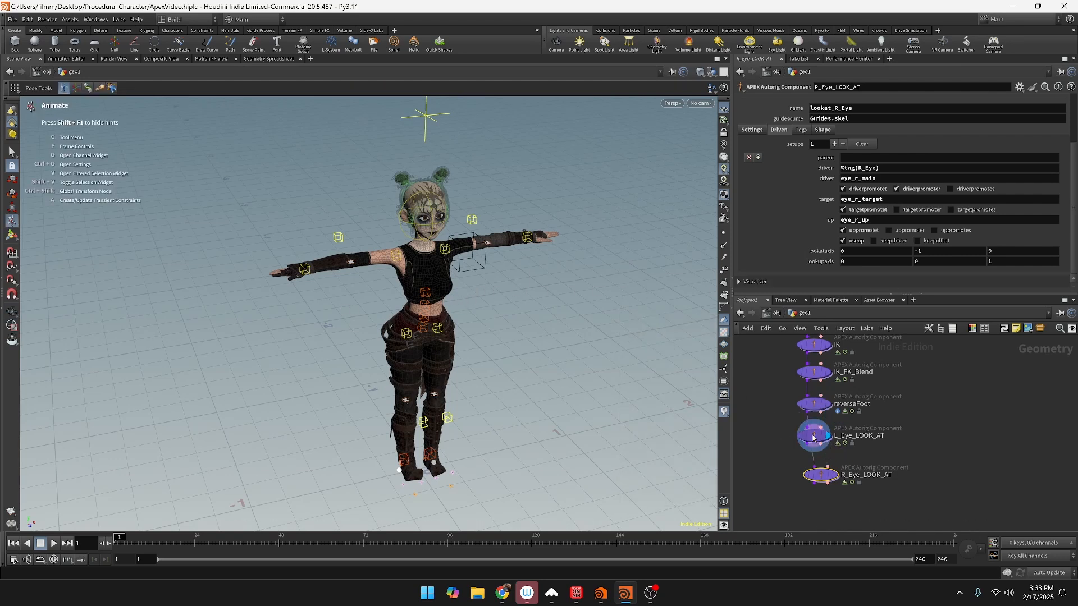
left_click_drag(479, 312, 398, 290, "alt")
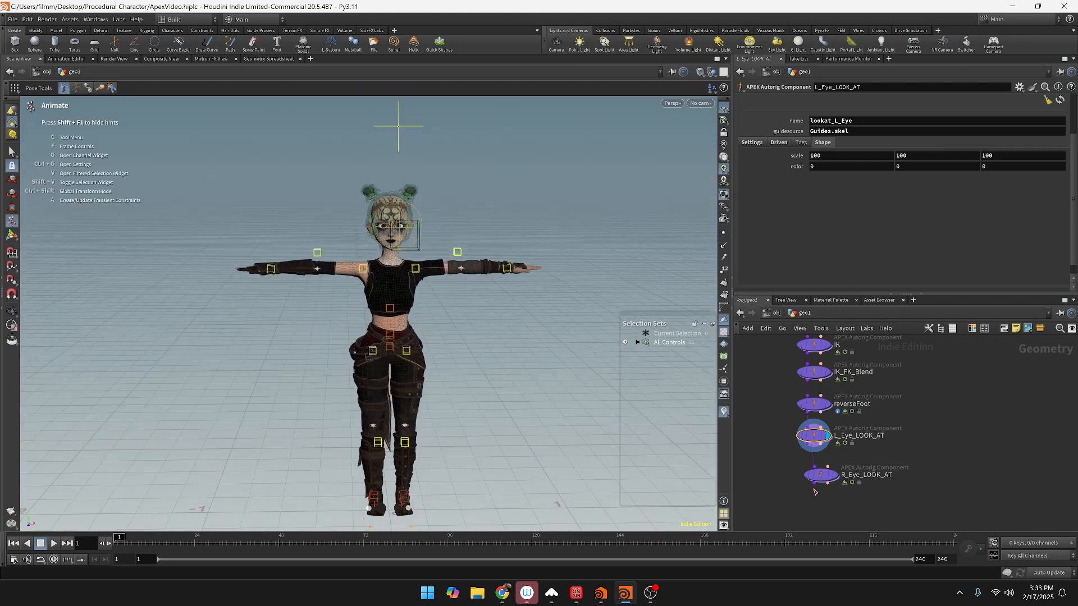
left_click(836, 477)
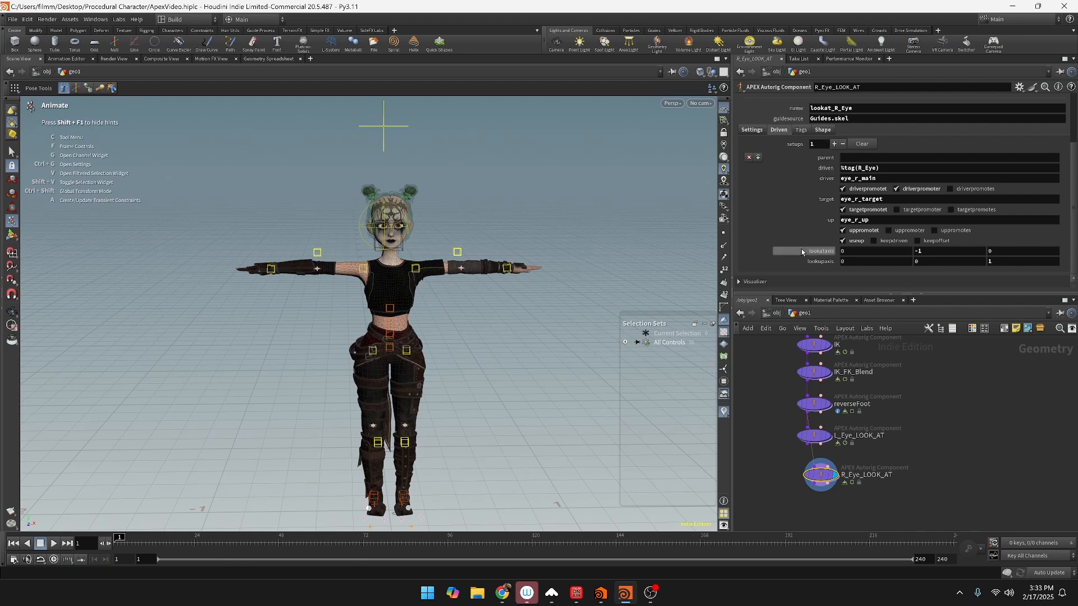
mouse_move(824, 471)
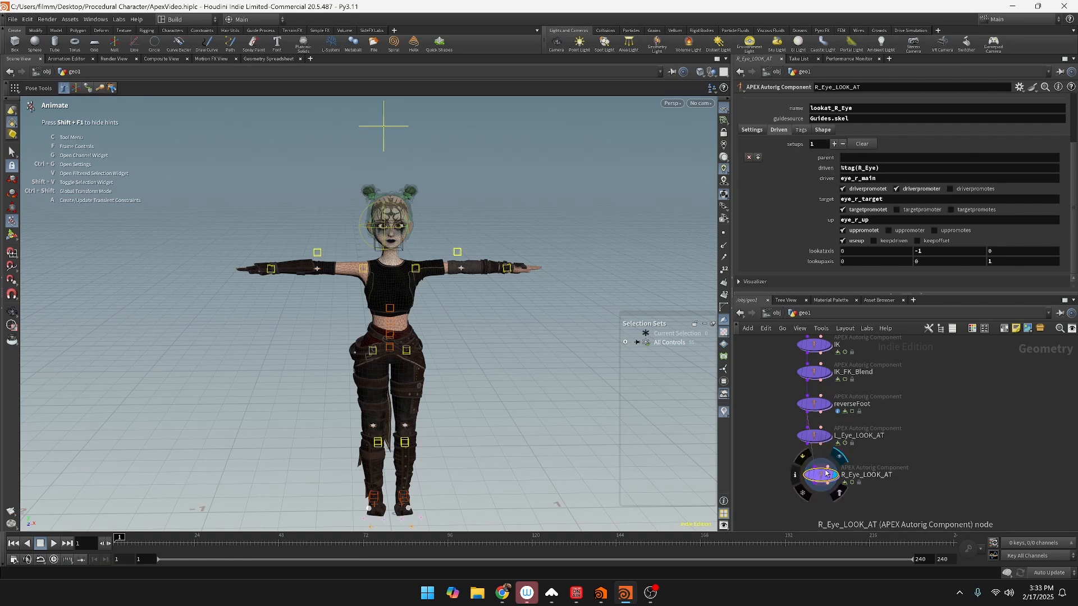
Step: Delete the R_Eye_LOOK_AT node and rename the L_Eye_LOOK_AT node as LOOK_AT
key("Delete")
double_click(853, 437)
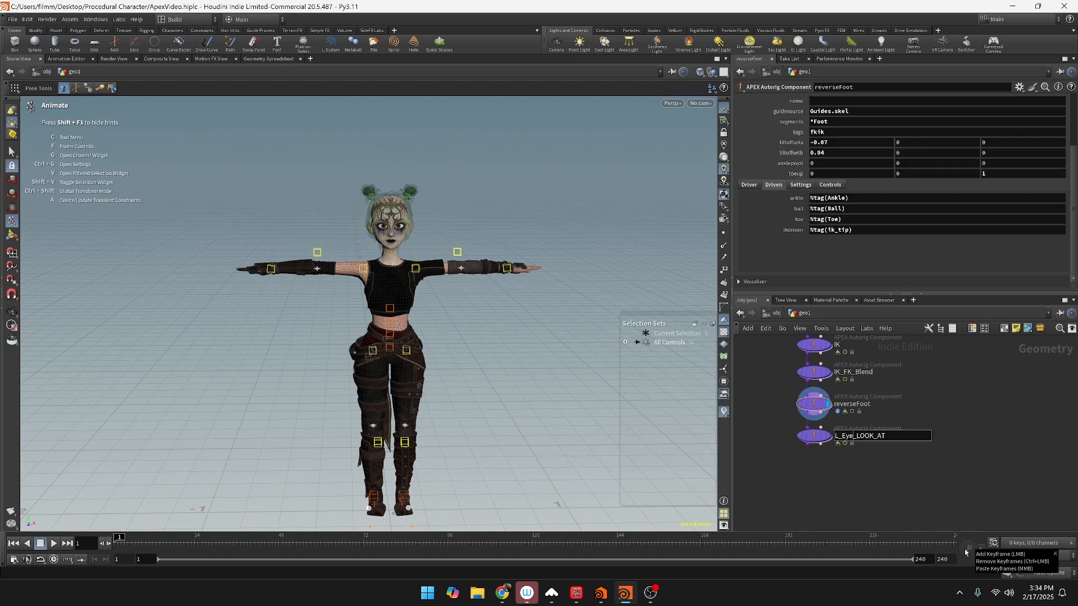
key("BackSpace")
key("BackSpace")
key("BackSpace")
key("BackSpace")
key("BackSpace")
key("BackSpace")
key("Return")
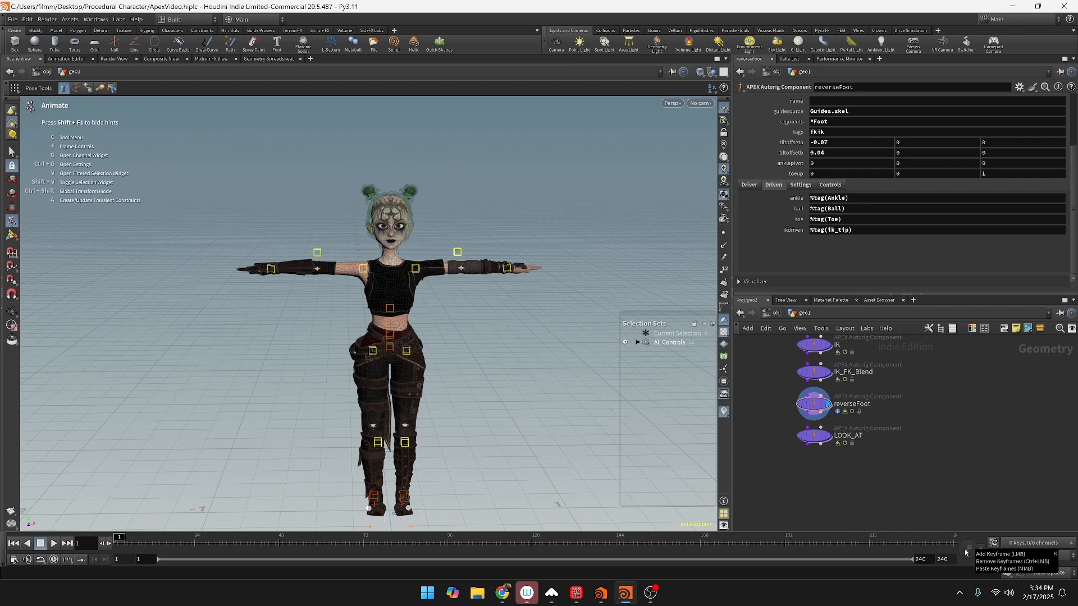
Step: Set the component name of the LOOK_AT node to lookat
left_click(820, 435)
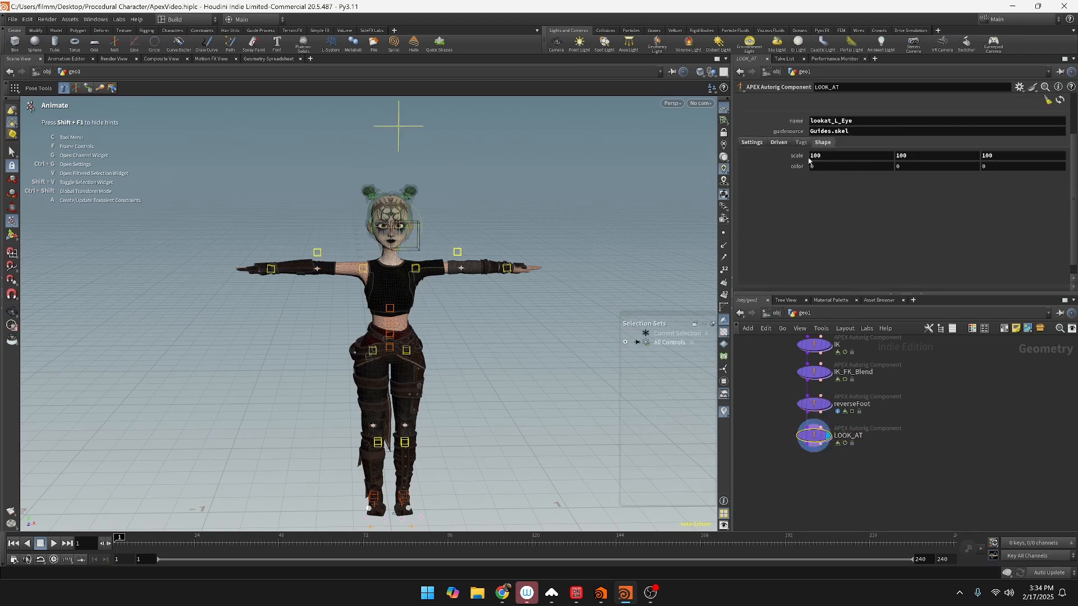
left_click_drag(831, 122, 1022, 133)
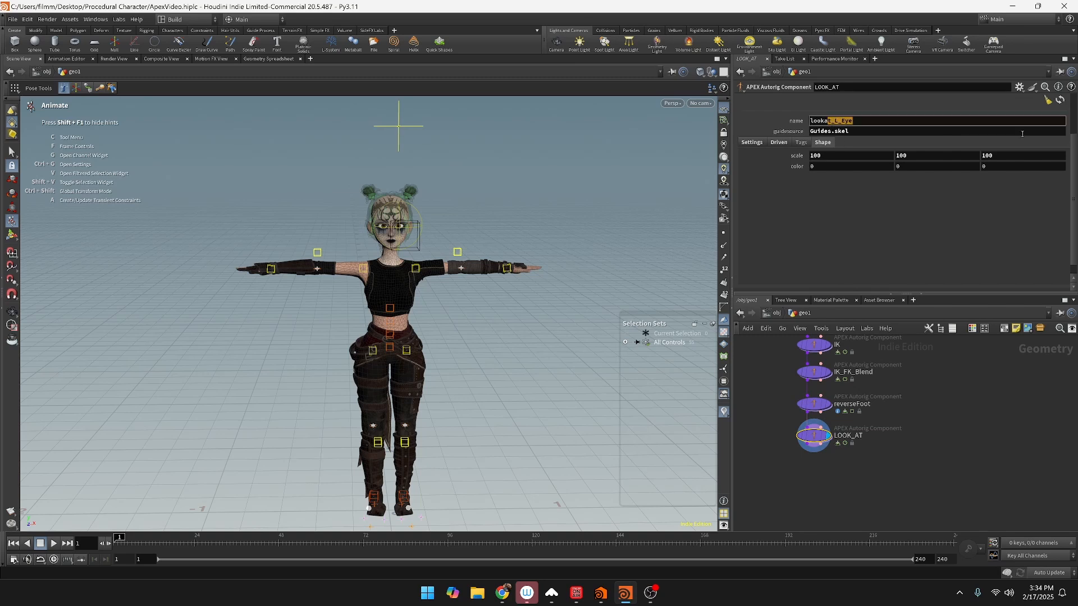
type("t")
key("Return")
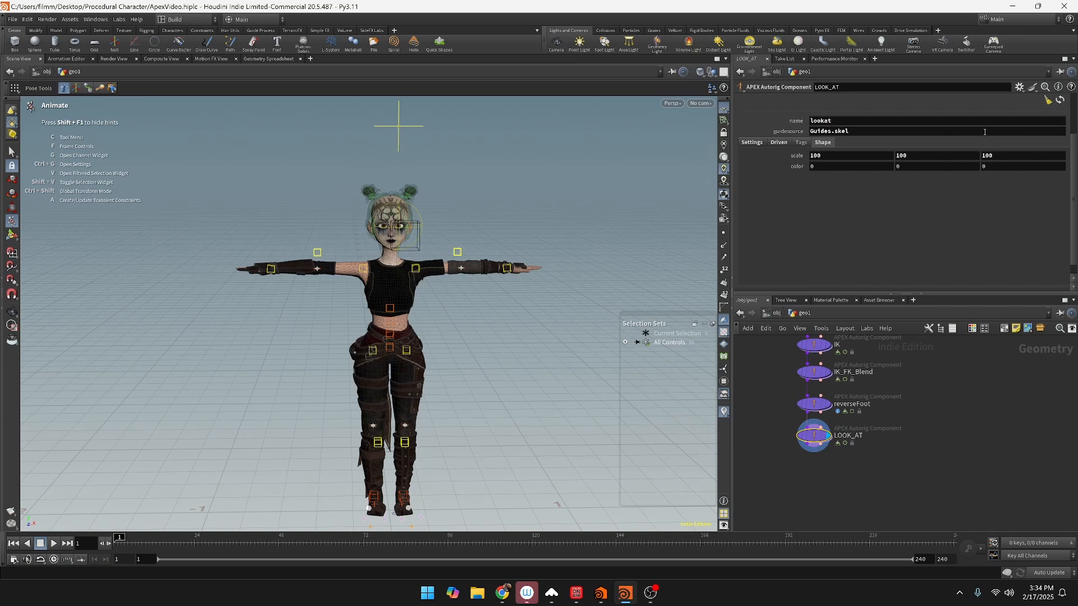
Step: Add a second setup to the driven settings of the LOOK_AT component
left_click(779, 142)
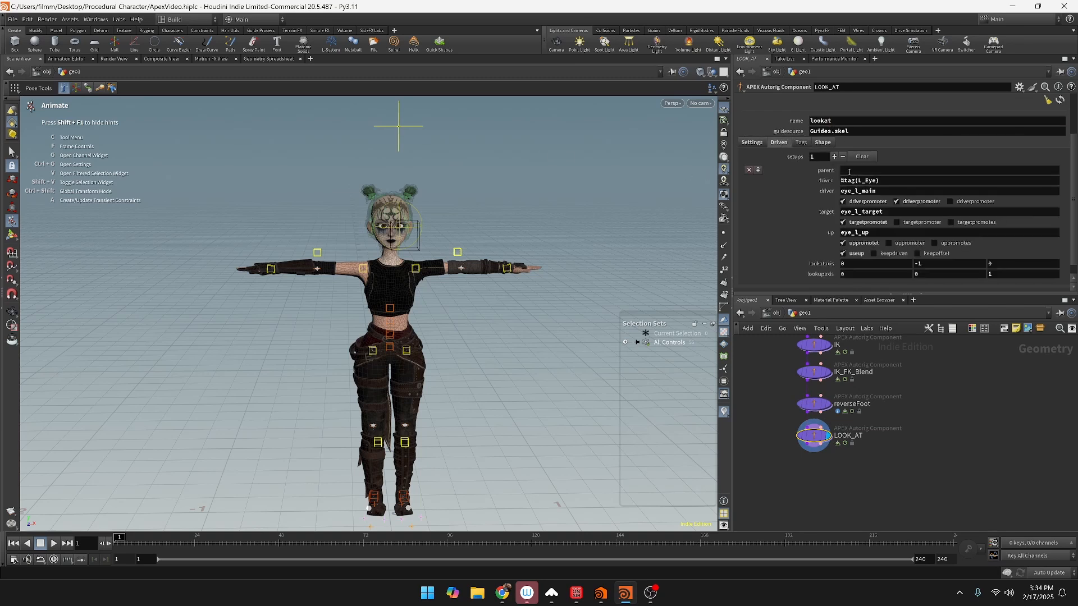
left_click(835, 157)
scroll(816, 250, "down", 3)
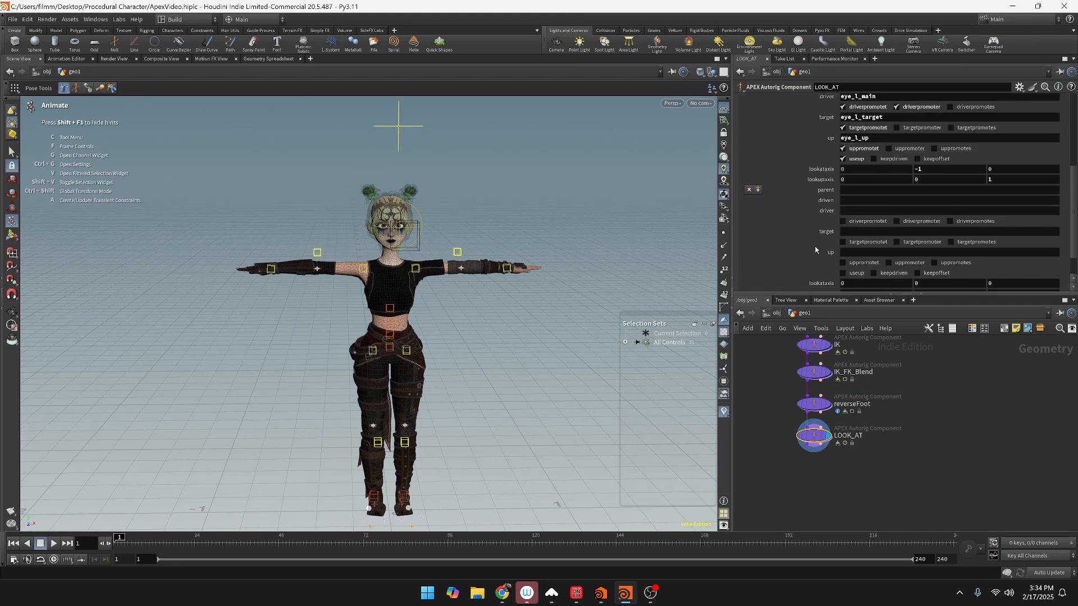
scroll(817, 223, "down", 1)
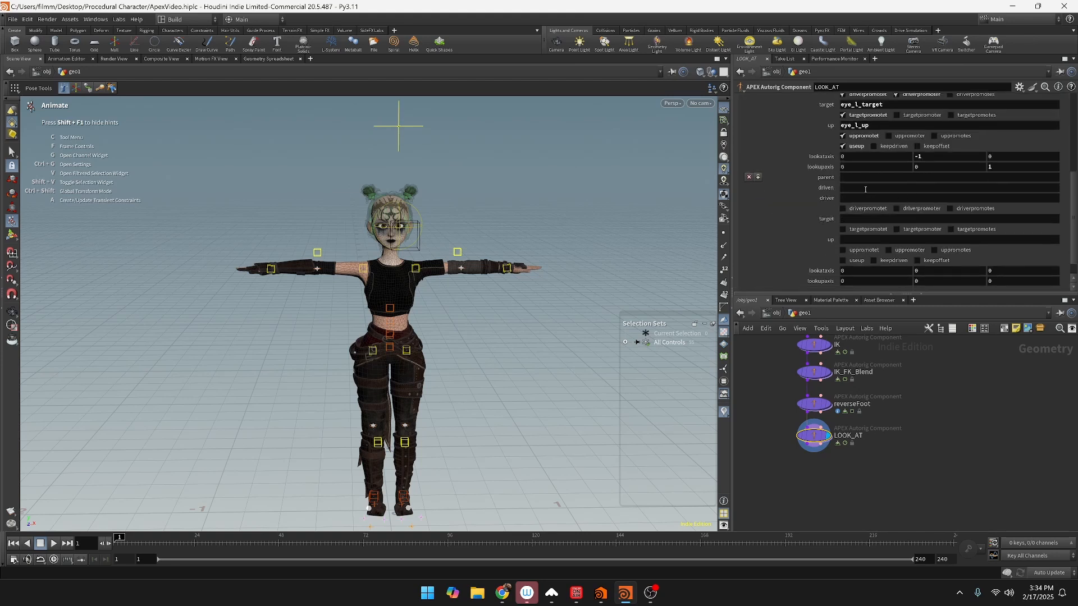
Step: Copy the first setup's driven value into the second setup and change it to %tag(R_Eye)
scroll(862, 189, "up", 3)
left_click_drag(889, 111, 827, 111)
key("ctrl+c")
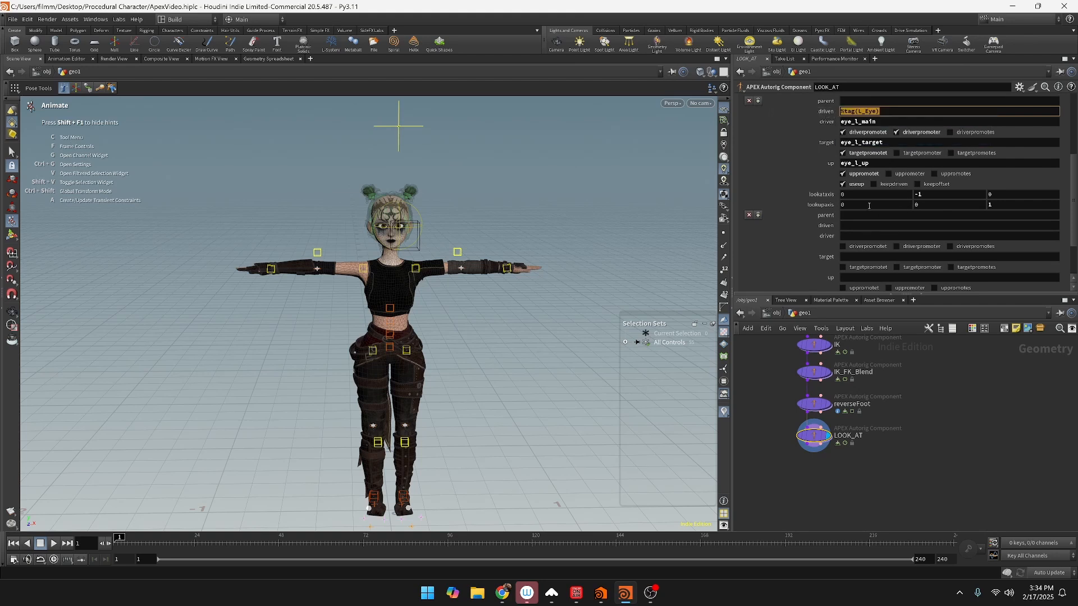
left_click(855, 225)
key("ctrl+v")
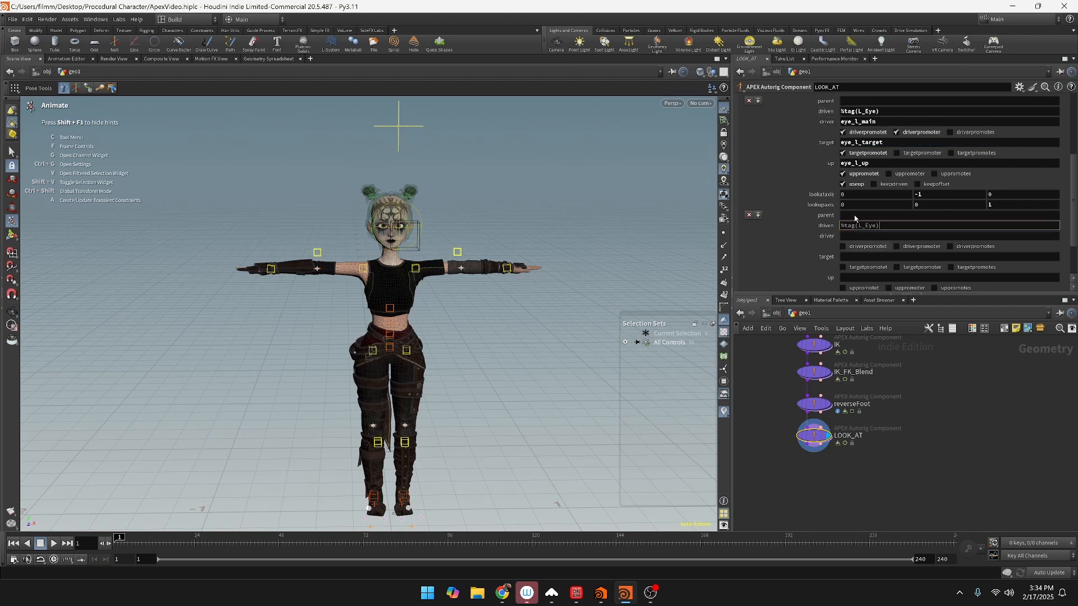
left_click(863, 227)
key("BackSpace")
type("R")
key("Return")
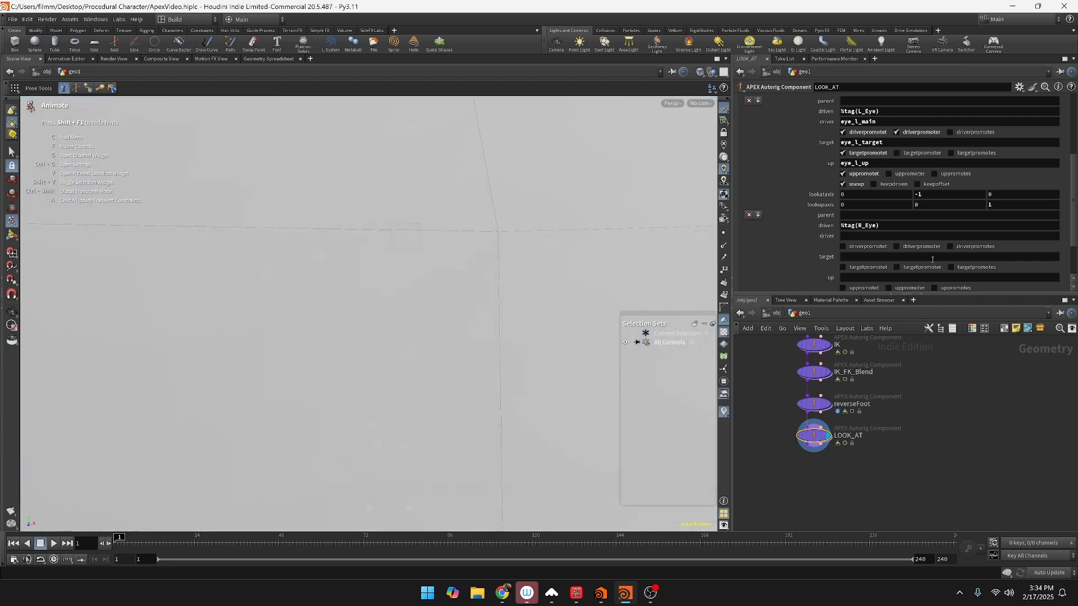
Step: Copy the first setup's driver name into the second setup and change it to eye_r_main
right_click_drag(484, 226, 528, 257, "alt")
key("Escape")
double_click(879, 122)
key("ctrl+c")
left_click(879, 236)
key("ctrl+v")
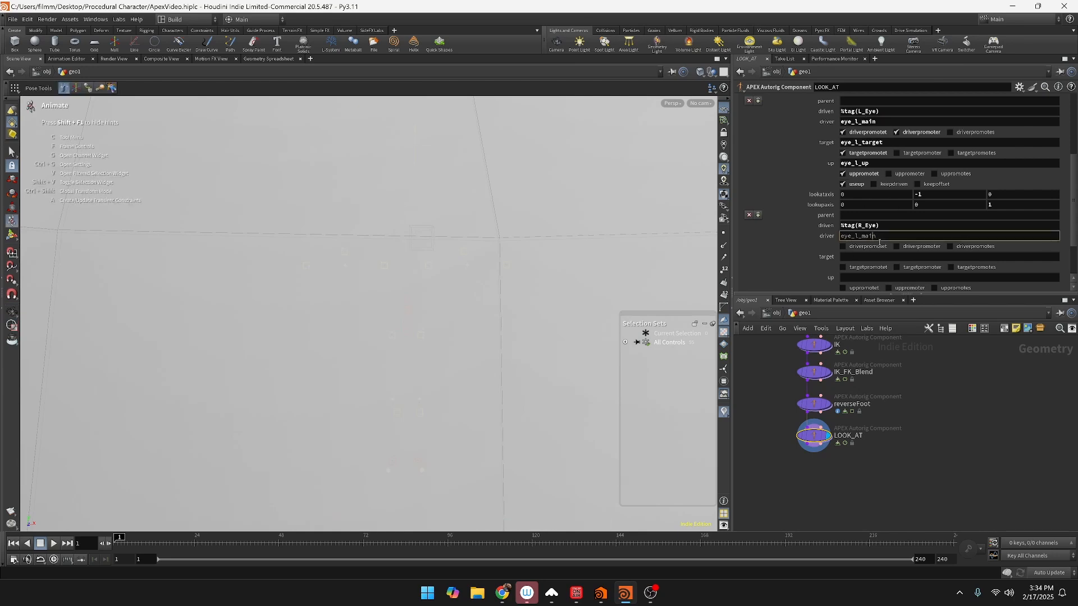
key("BackSpace")
type("r")
key("Return")
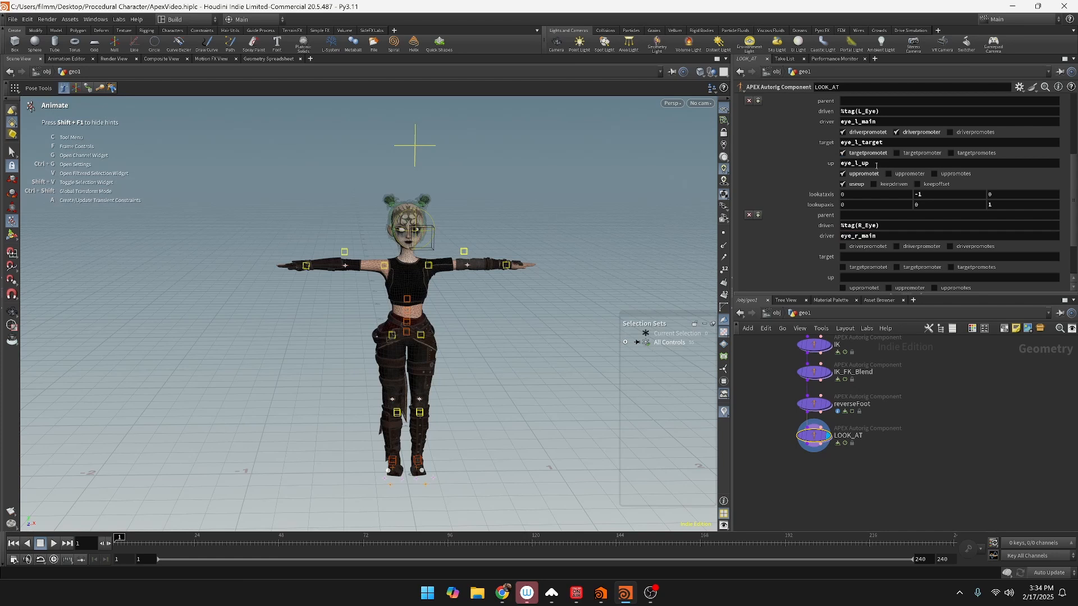
Step: Set the second setup's target to eye_r_target by copying the first setup's name, and enable driverpromotet, driverpromoter and targetpromotet
left_click_drag(890, 145, 790, 152)
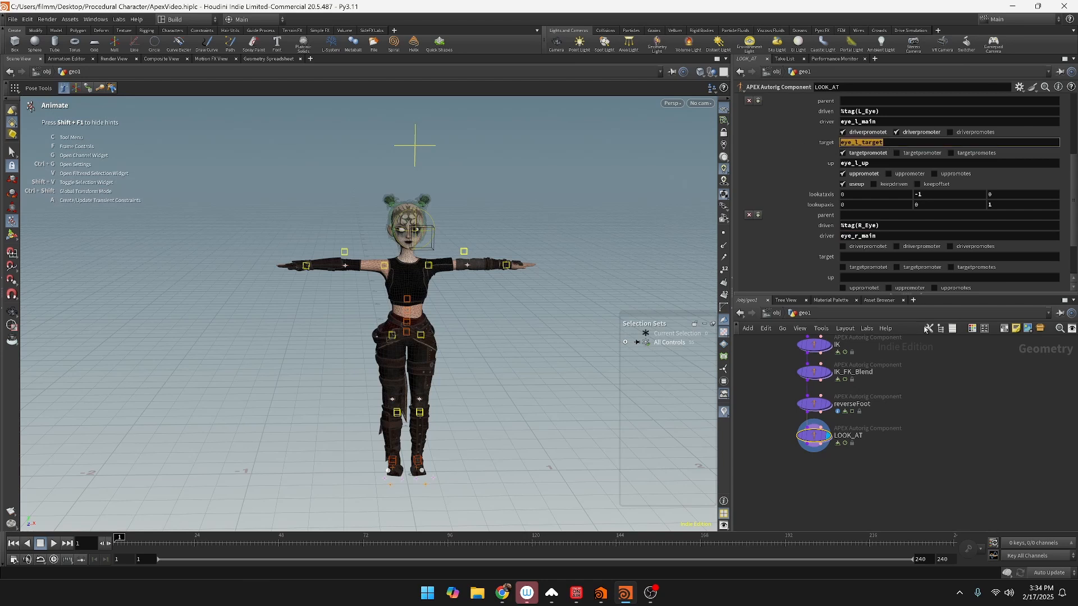
left_click(859, 256)
key("ctrl+v")
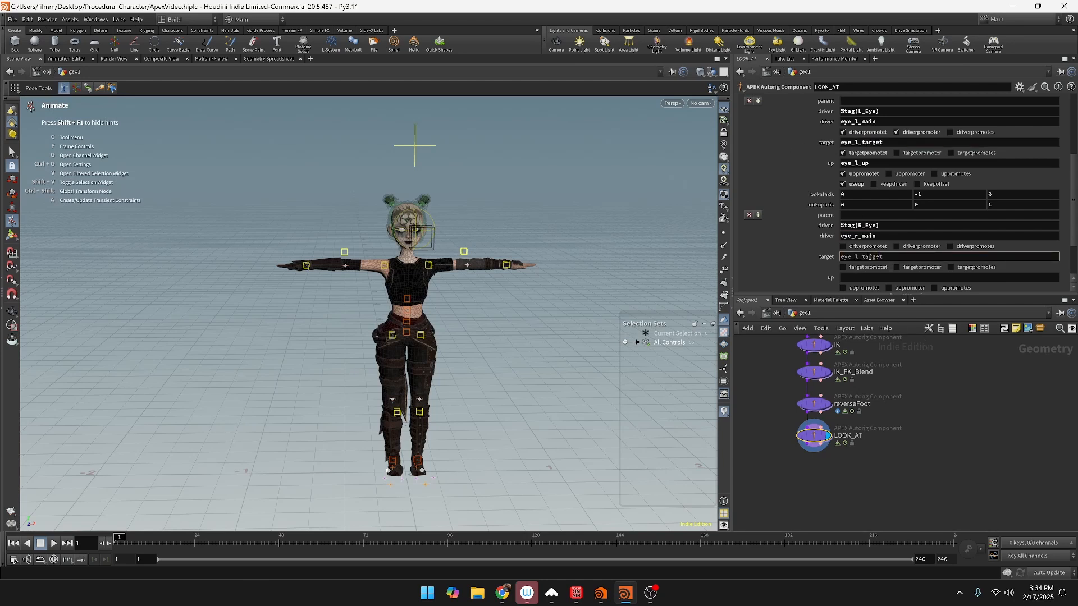
key("Return")
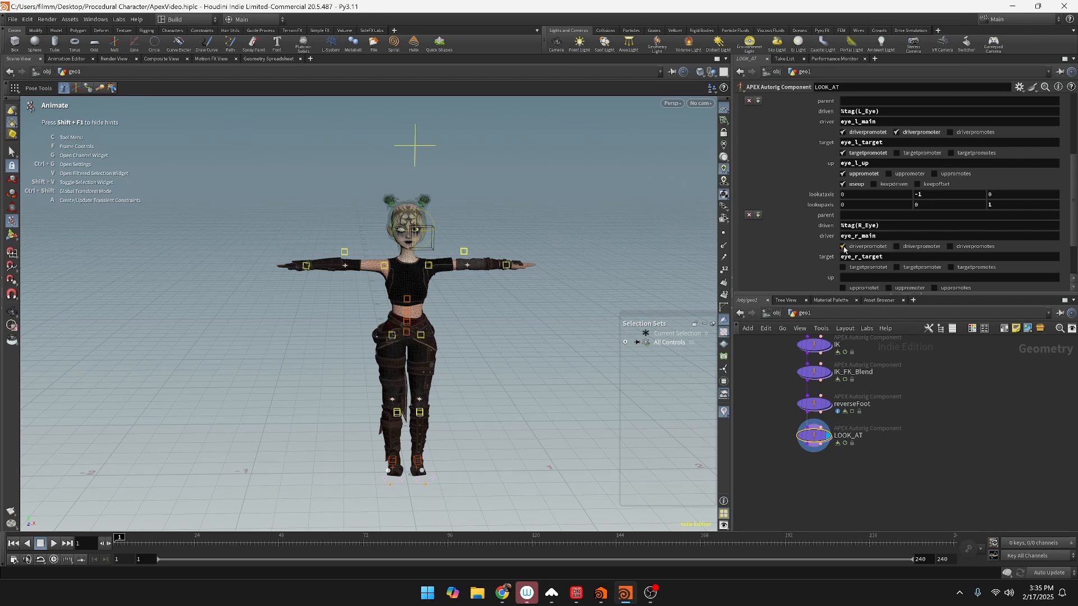
left_click(896, 247)
left_click(843, 268)
Step: Copy the first setup's up name into the second setup, change it to eye_r_up, and enable uppromotet and useup
left_click(864, 278)
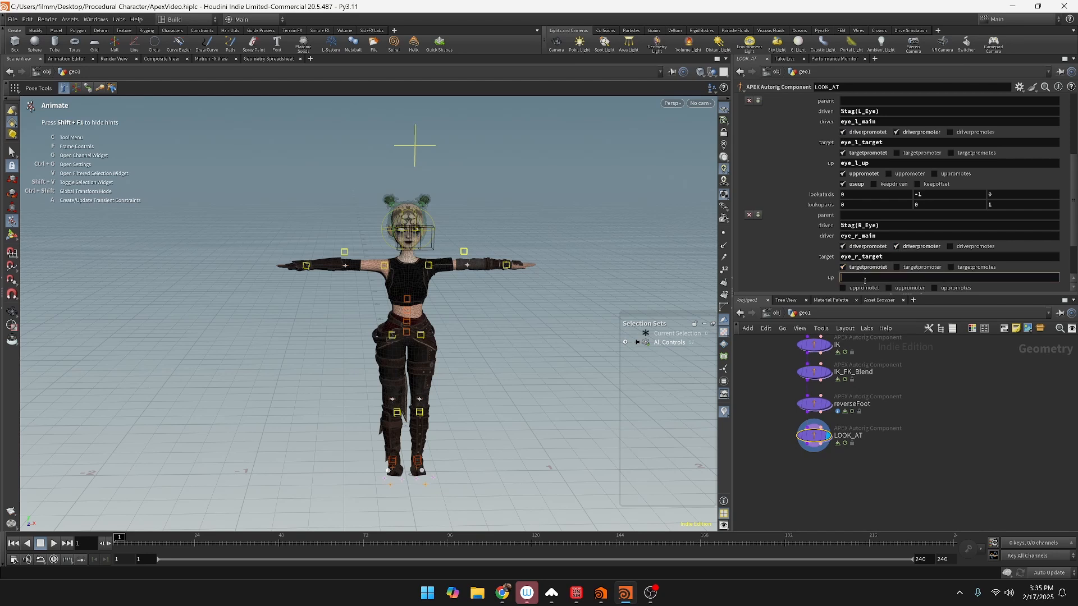
scroll(876, 285, "down", 1)
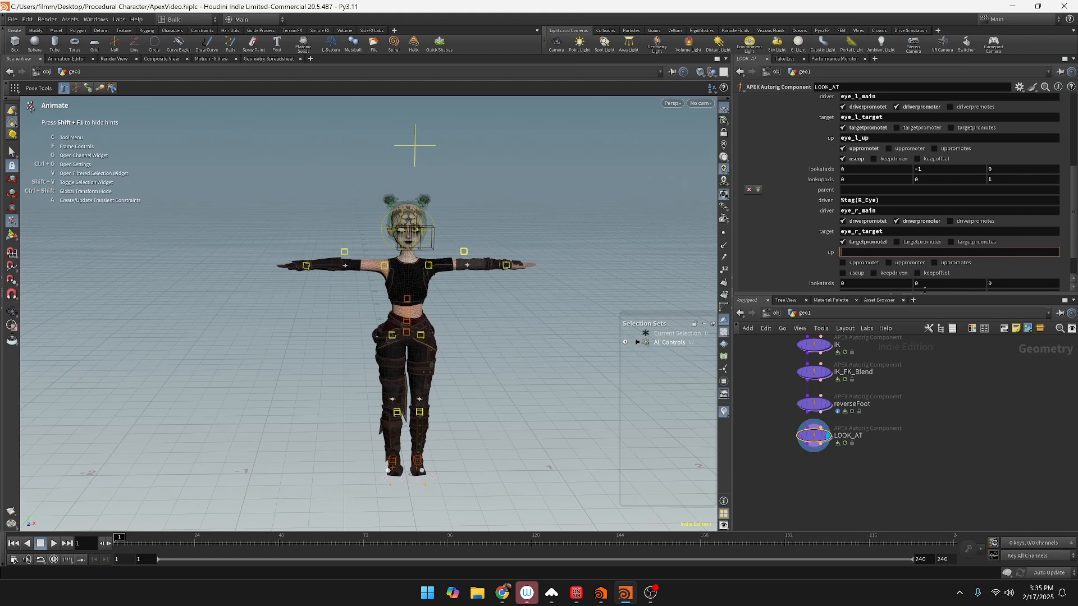
double_click(898, 137)
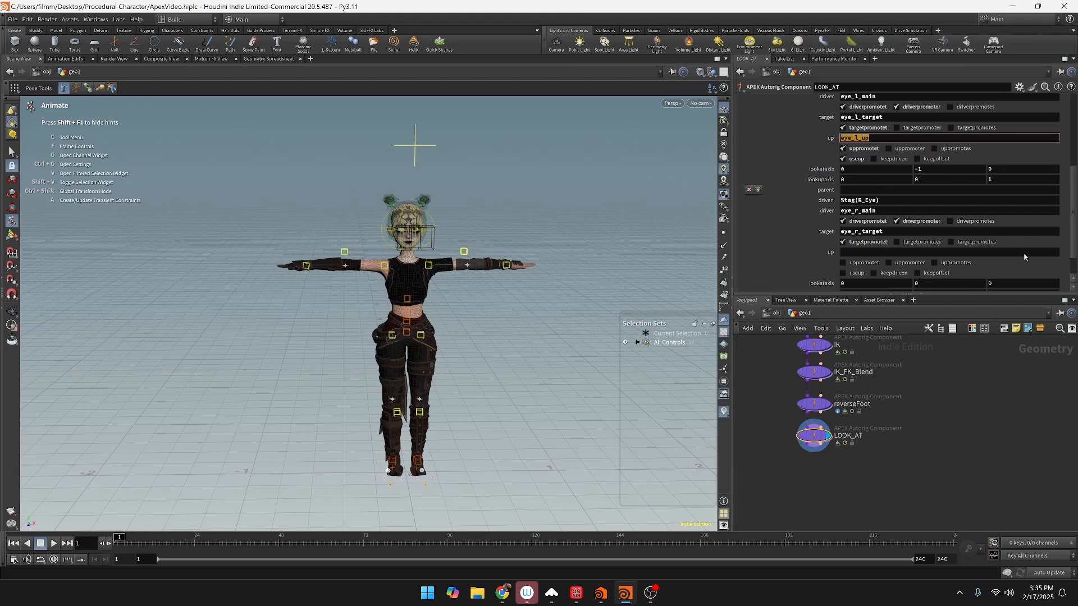
left_click(877, 251)
key("ctrl+v")
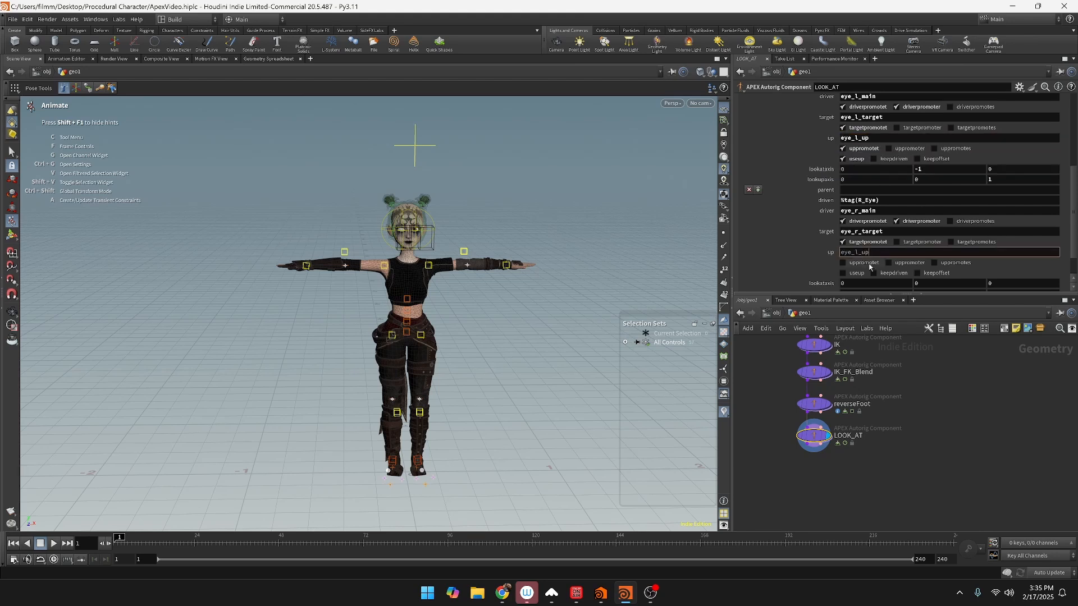
key("Return")
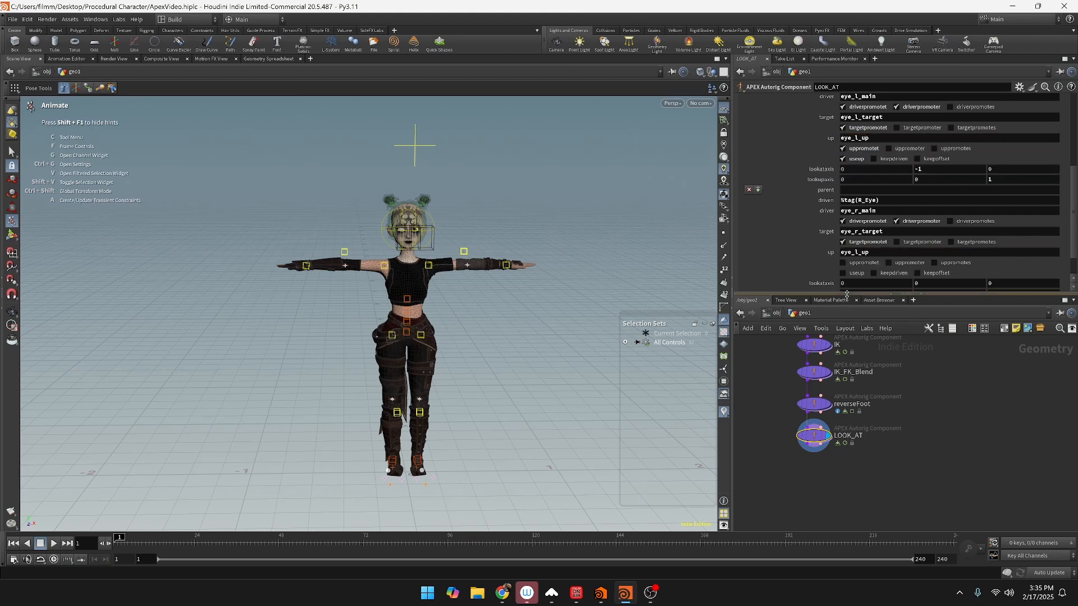
left_click(861, 254)
key("BackSpace")
type("r")
key("Return")
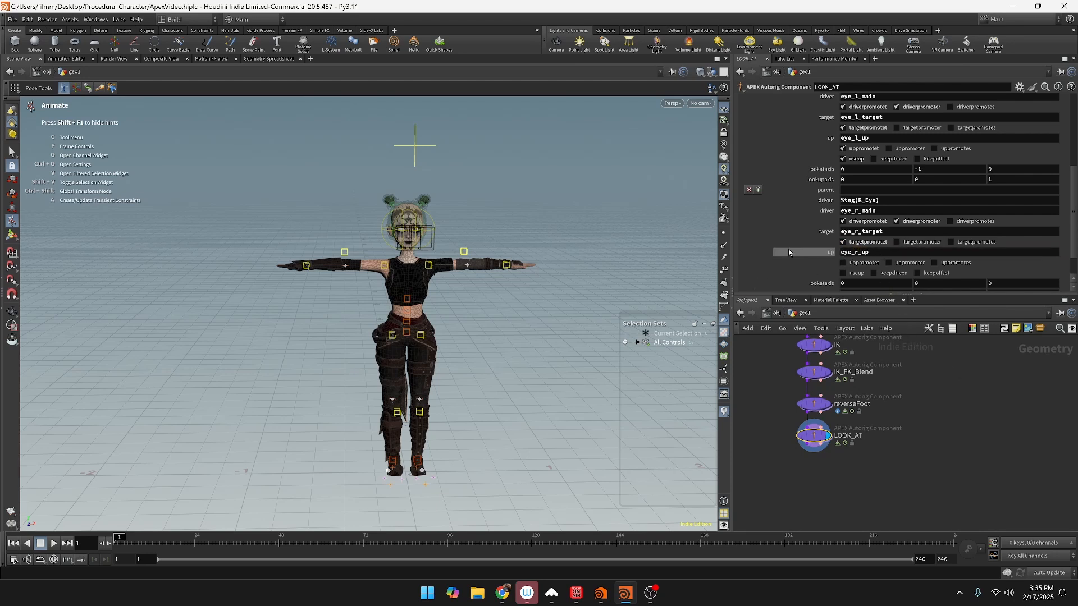
left_click(855, 264)
left_click(843, 274)
Step: Test the right eye's target control by moving it in the viewport, and undo the move
key("Escape")
left_click_drag(517, 234, 489, 248)
scroll(489, 248, "up", 10)
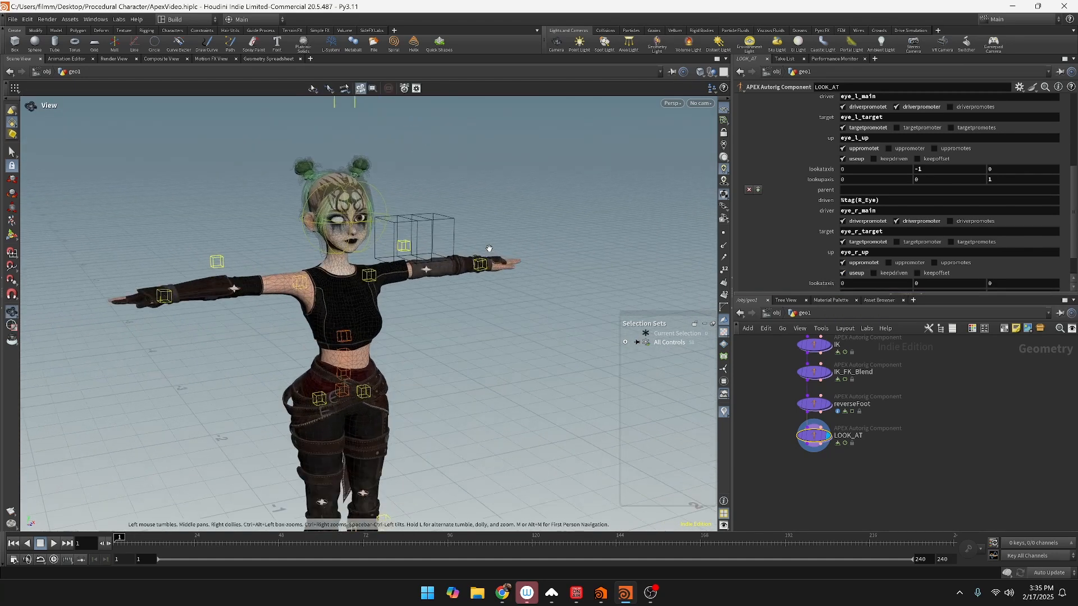
left_click_drag(474, 281, 425, 270, "alt")
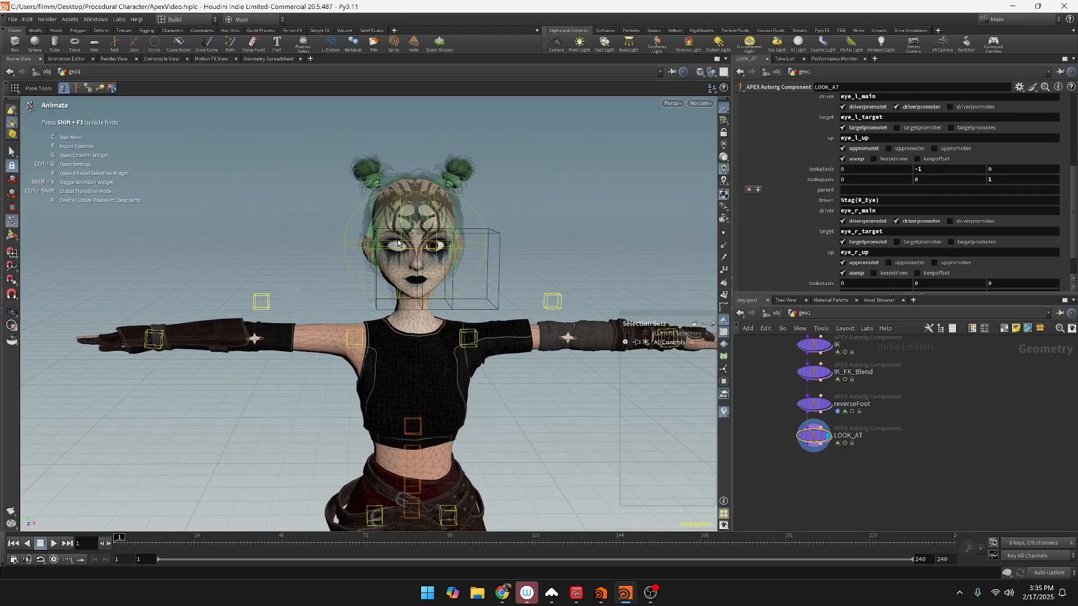
left_click(374, 287)
left_click_drag(419, 275, 395, 292)
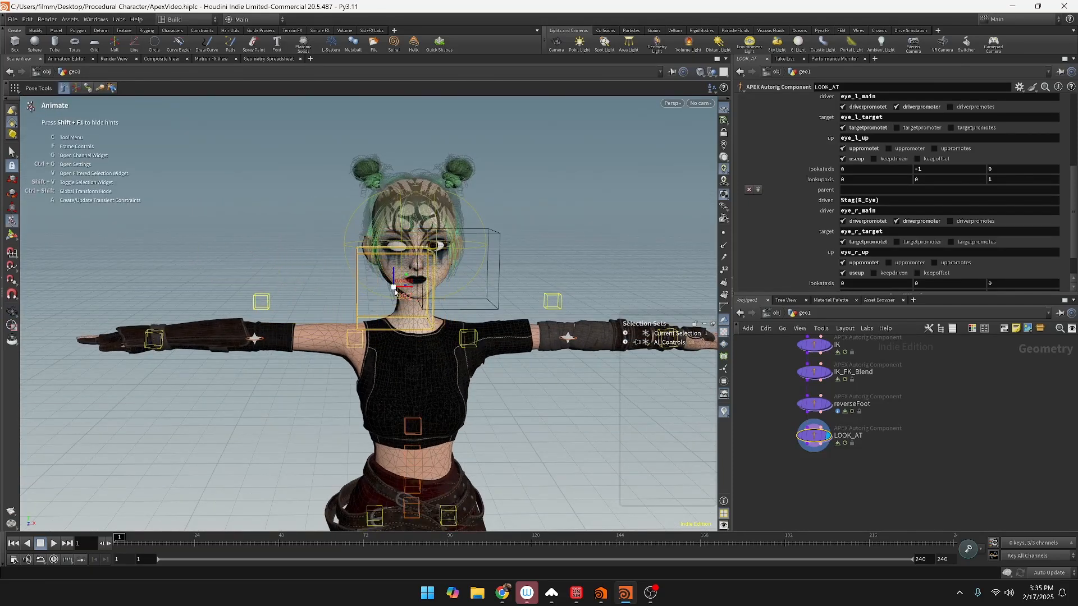
key("ctrl+z")
Step: Match the second setup's axes to the first: set lookataxis to 0, -1, 0 and lookupaxis to 0, 0, 1
scroll(871, 245, "down", 2)
scroll(866, 246, "up", 3)
scroll(915, 166, "up", 3)
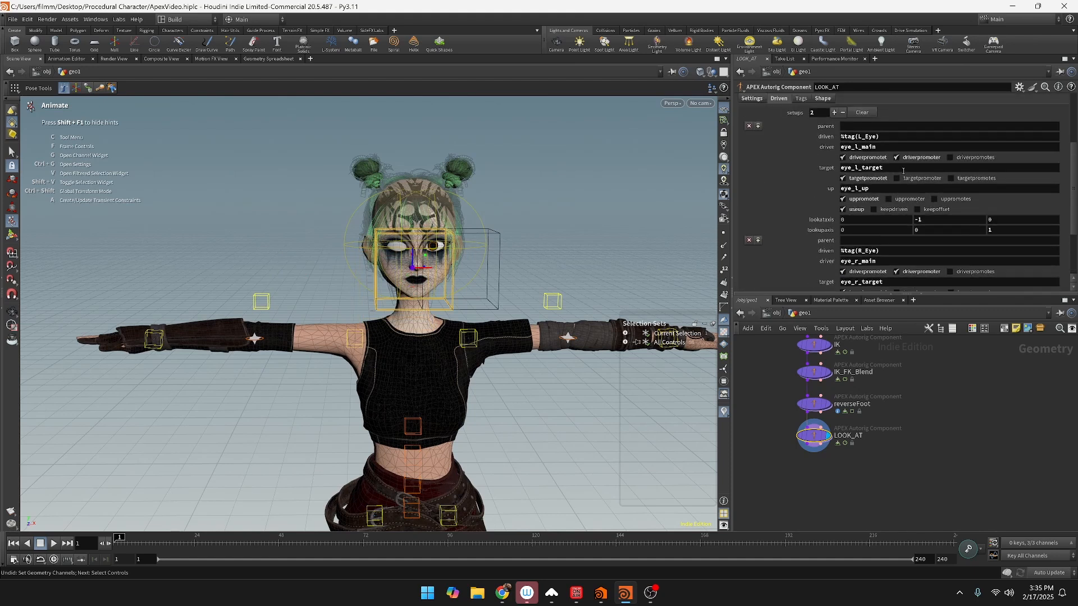
scroll(915, 190, "down", 2)
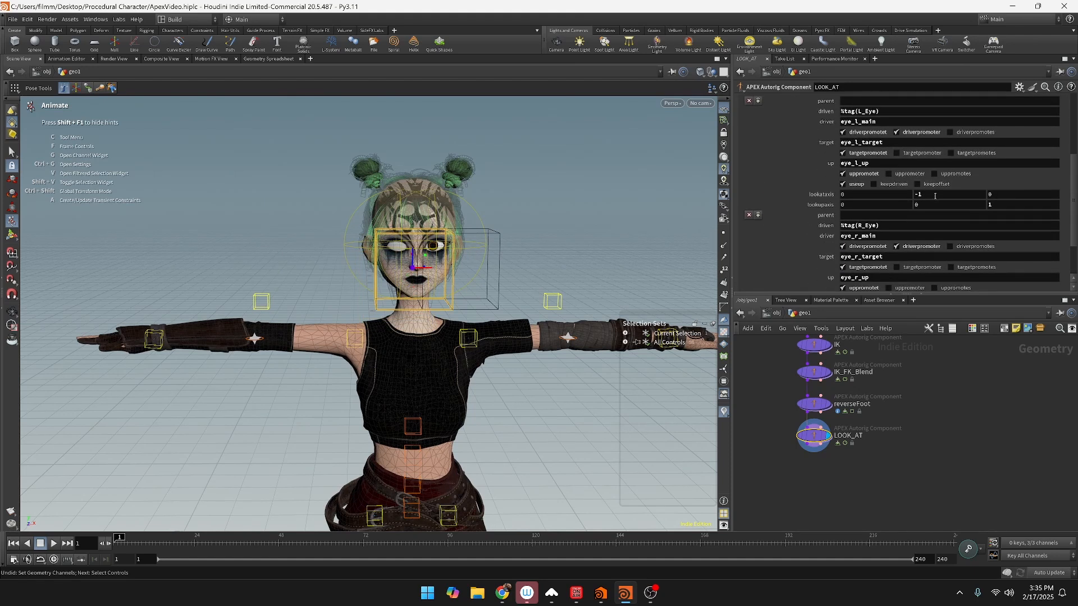
scroll(966, 185, "down", 3)
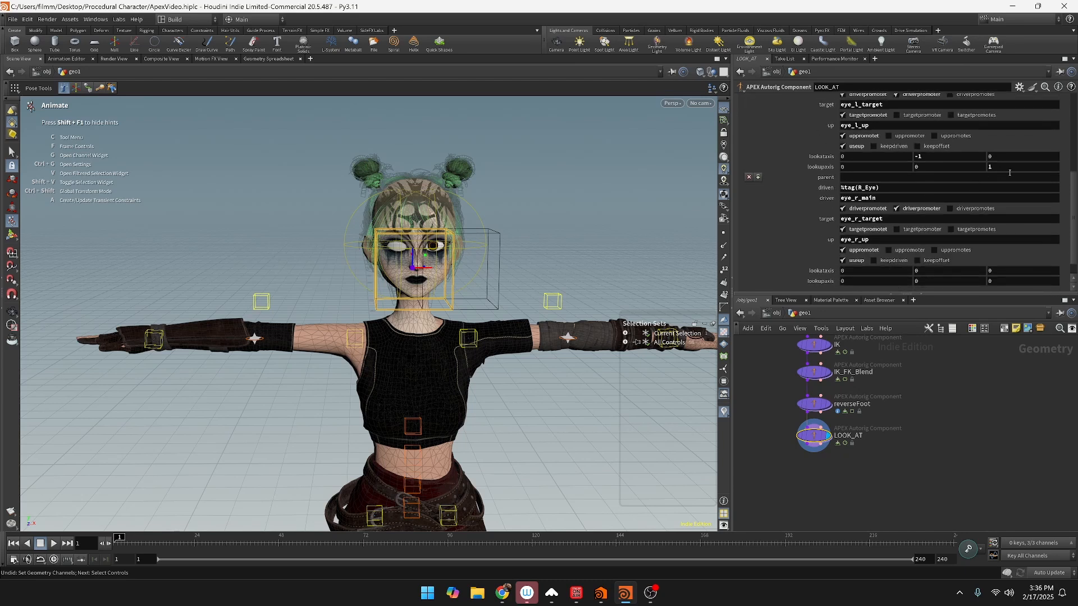
scroll(1010, 173, "down", 2)
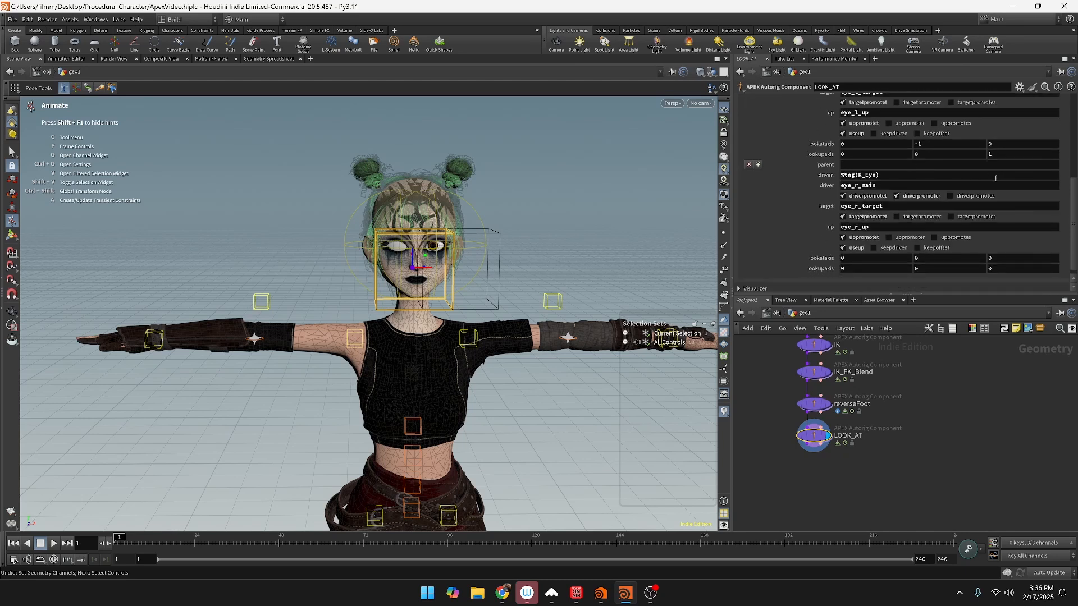
left_click(944, 251)
type("-1")
key("Tab")
key("Tab")
key("Tab")
key("Tab")
type("1")
key("Return")
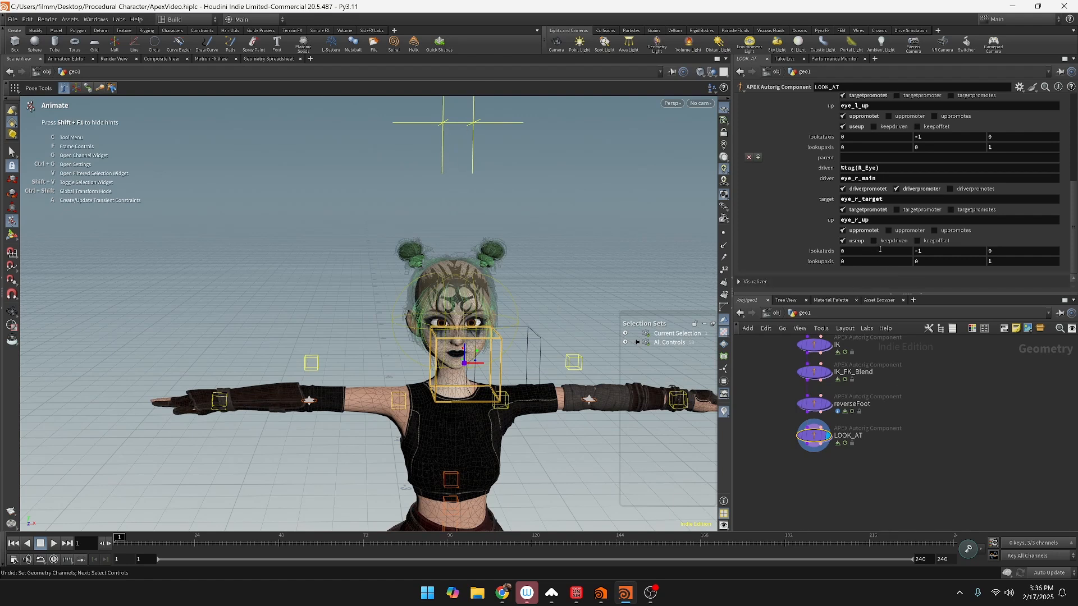
Step: Disable uppromotet and useup in both the left-eye and right-eye setups of the LOOK_AT component
left_click(843, 230)
left_click(843, 241)
scroll(848, 210, "up", 3)
left_click(853, 167)
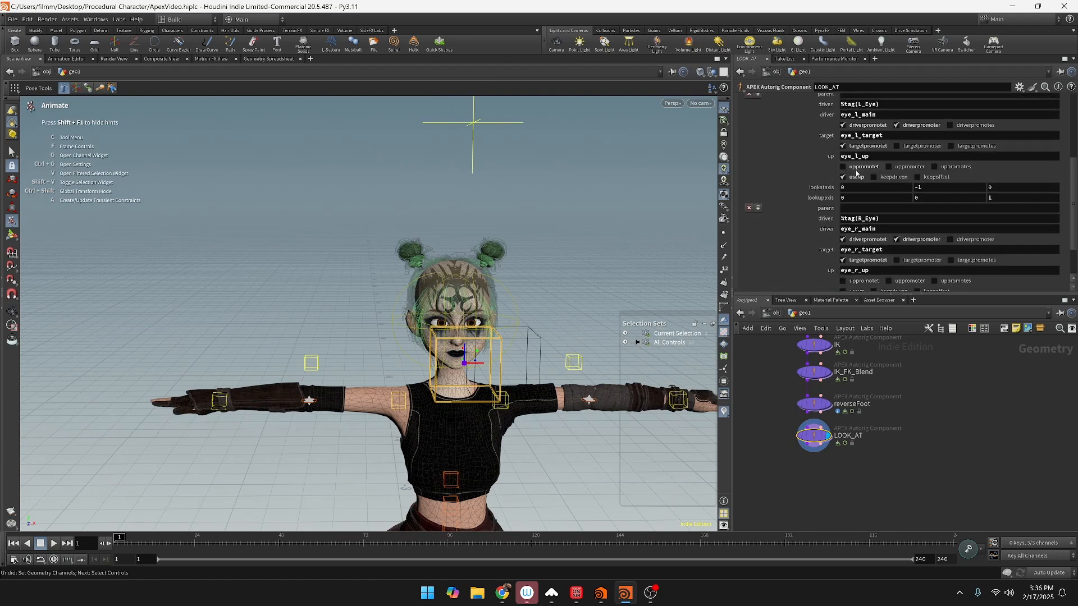
left_click(842, 177)
Step: Test the eye controls by moving the right eye's target and rotating its main control, and undo these changes
key("space")
left_click_drag(571, 255, 503, 323)
left_click(486, 370)
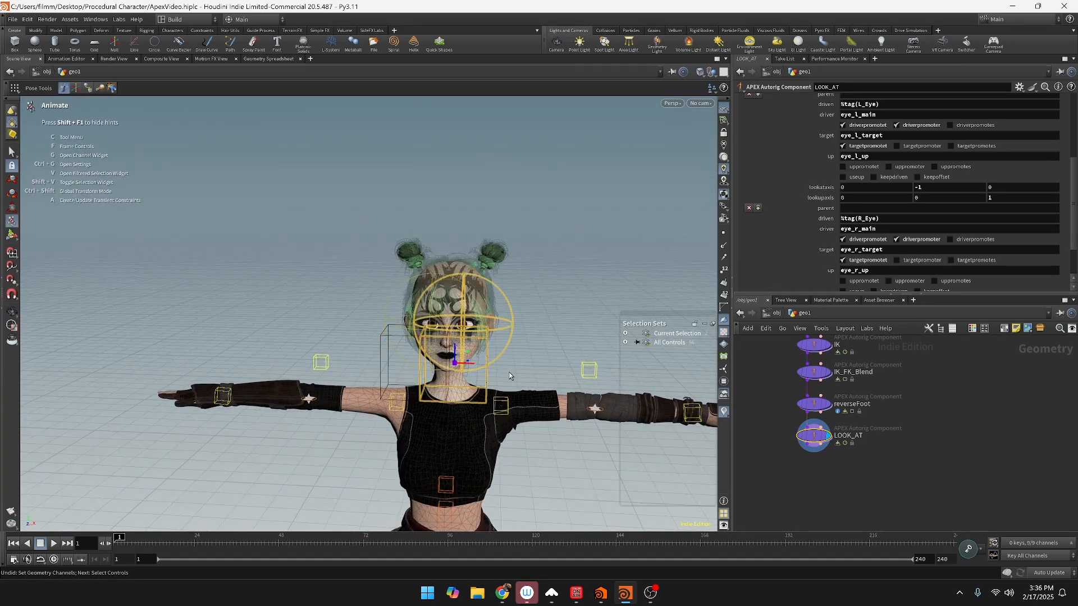
left_click(488, 382)
left_click_drag(493, 385, 424, 376)
left_click(372, 337)
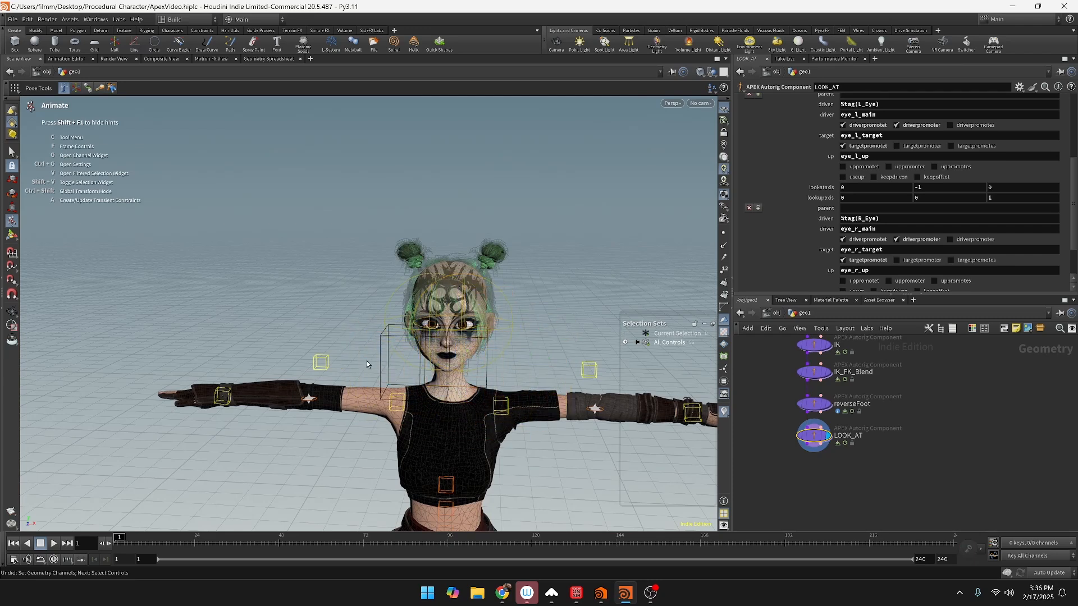
left_click(382, 362)
left_click_drag(385, 362, 312, 320)
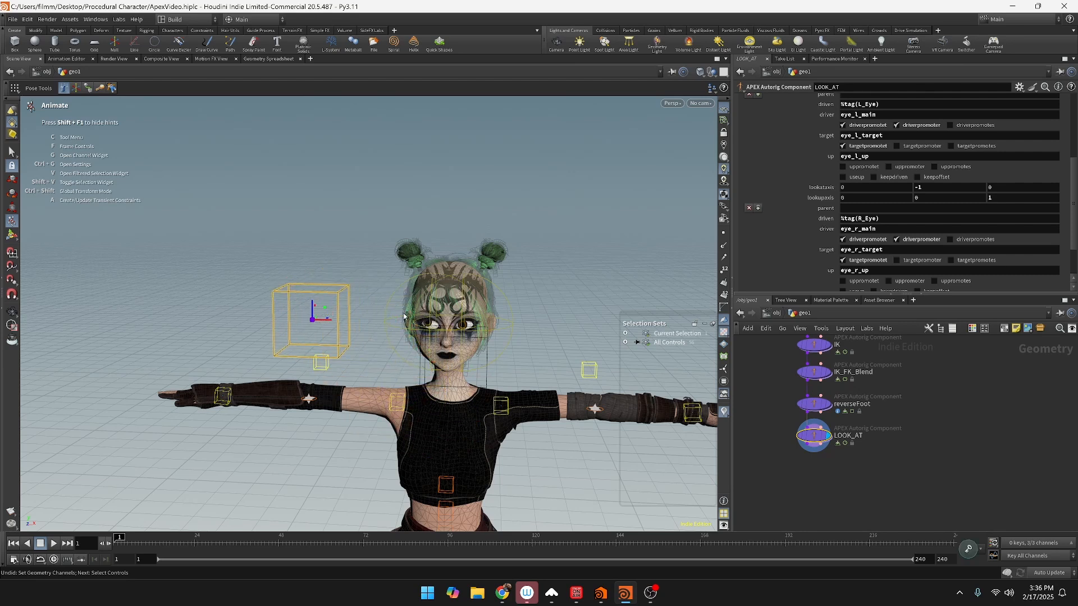
left_click(389, 315)
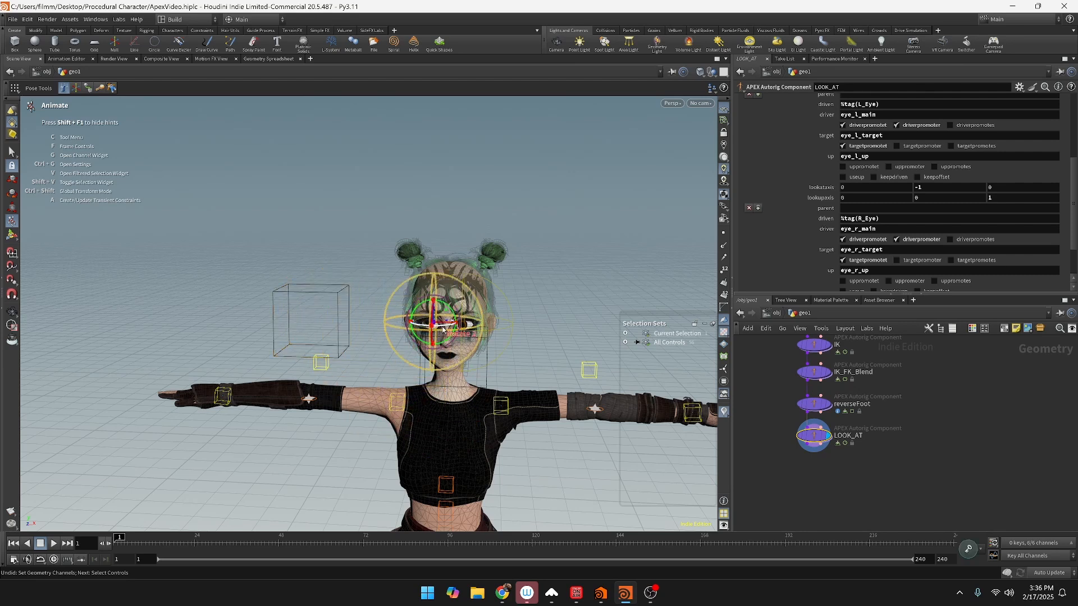
left_click_drag(447, 329, 381, 351)
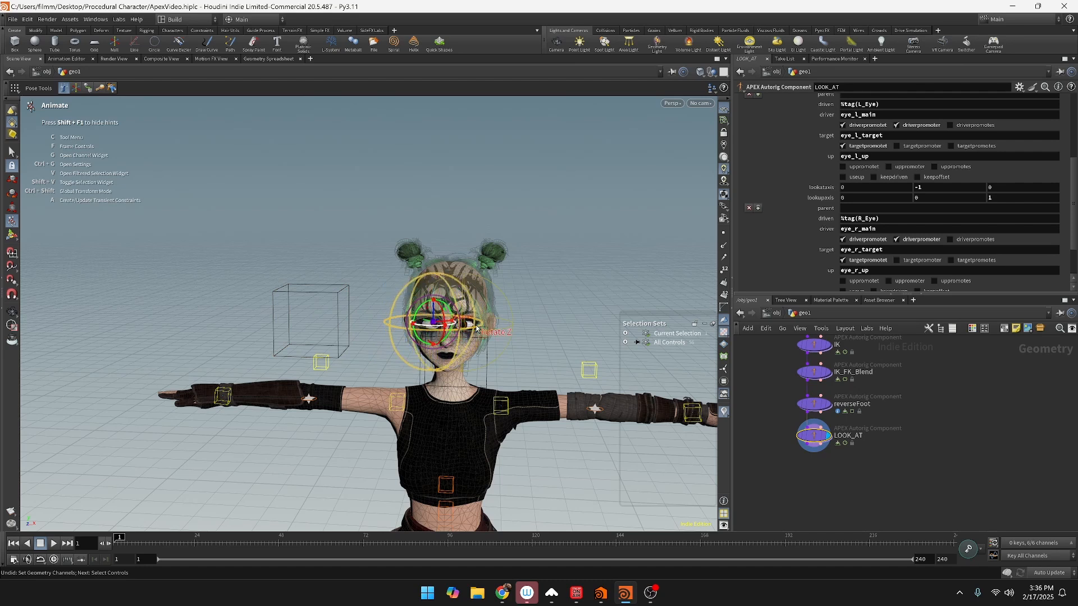
key("ctrl+z")
key("ctrl+z")
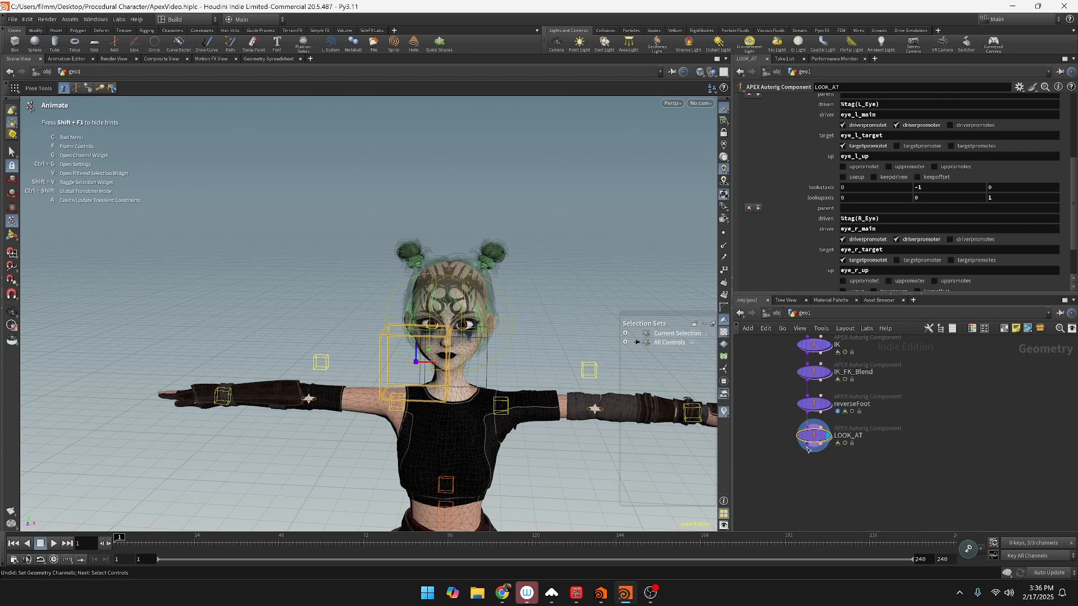
key("Escape")
left_click_drag(503, 284, 333, 234)
left_click_drag(402, 298, 421, 340)
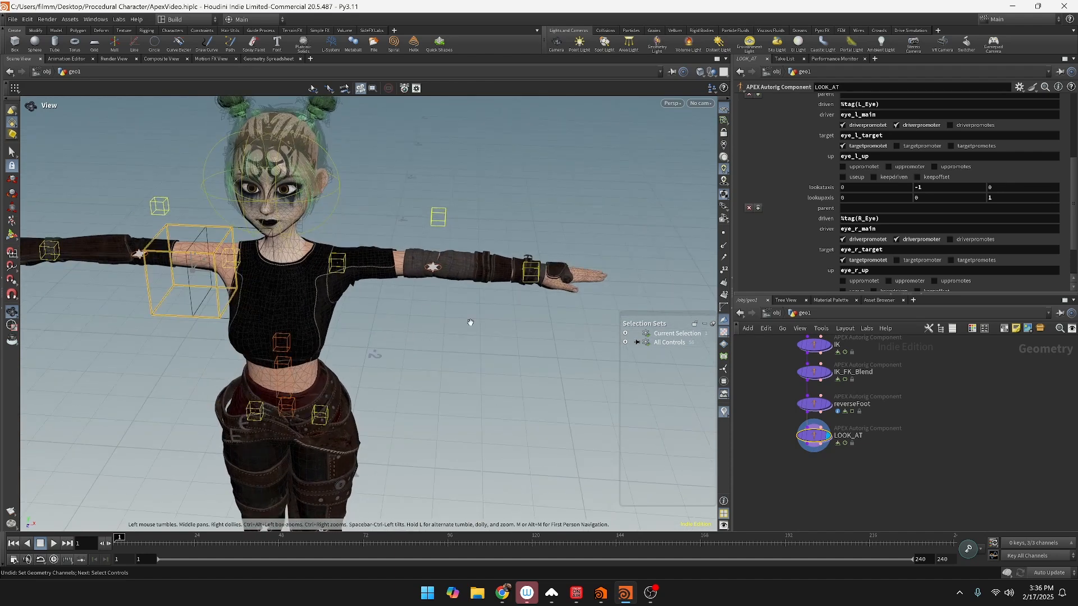
key("Return")
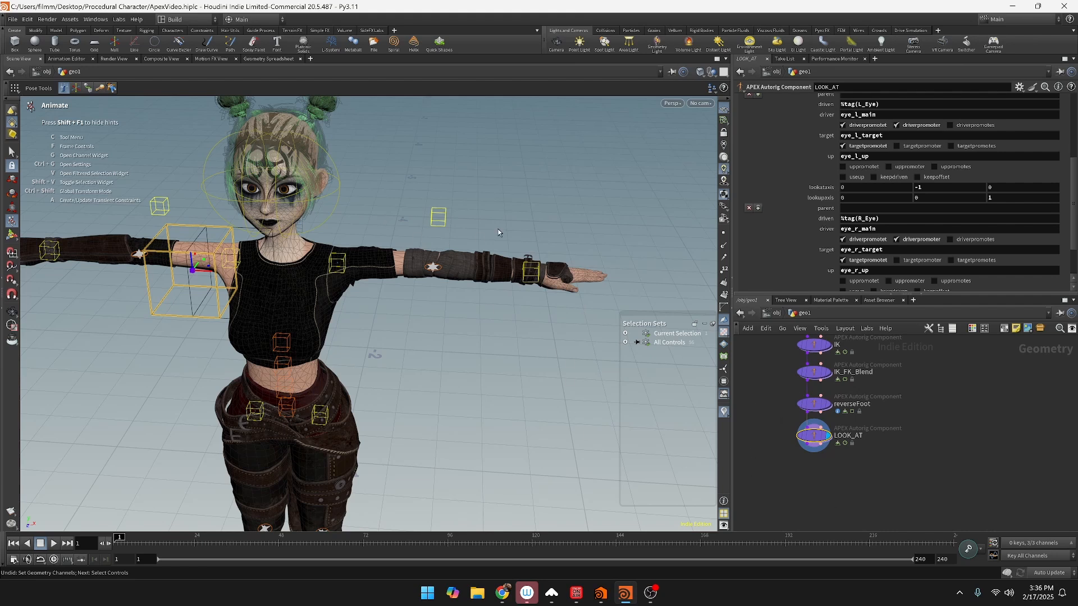
left_click_drag(280, 232, 209, 237, "alt")
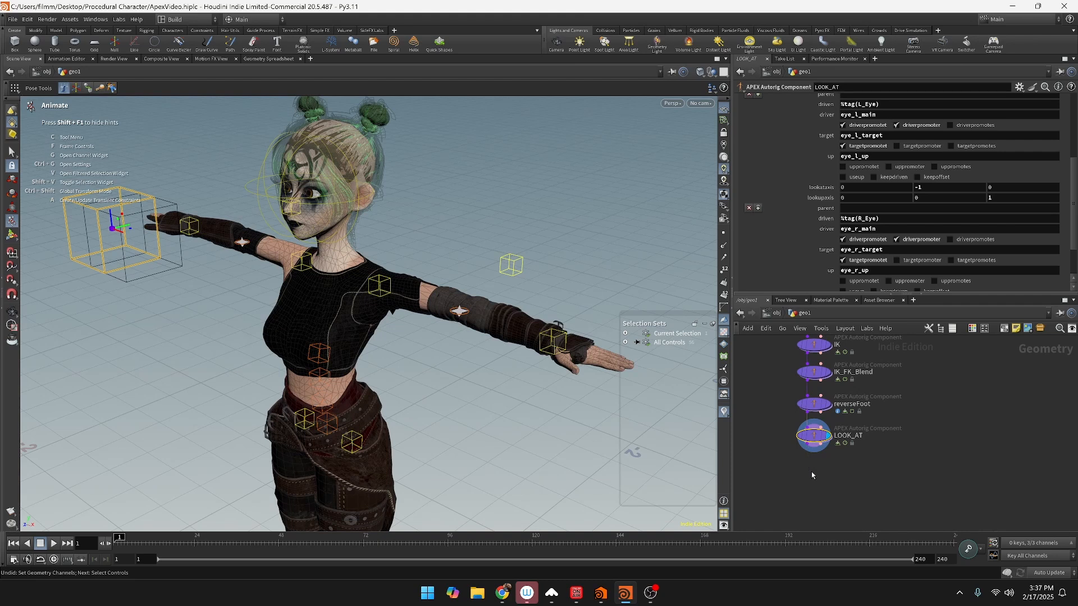
Step: Add an APEX Configure Controls node below LOOK_AT and display its output
key("Tab")
type("apex co")
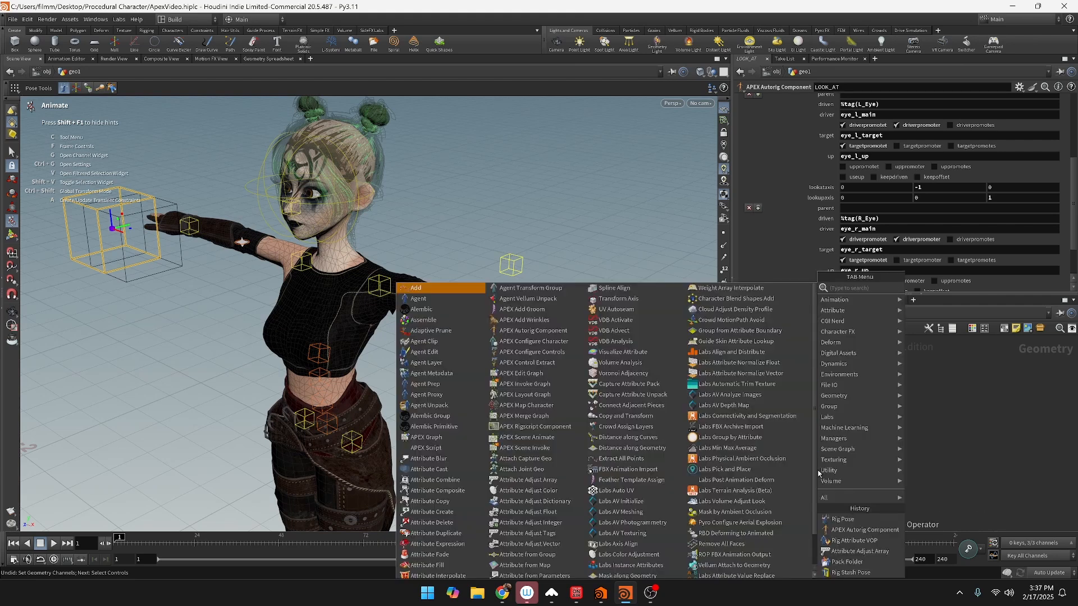
type("n")
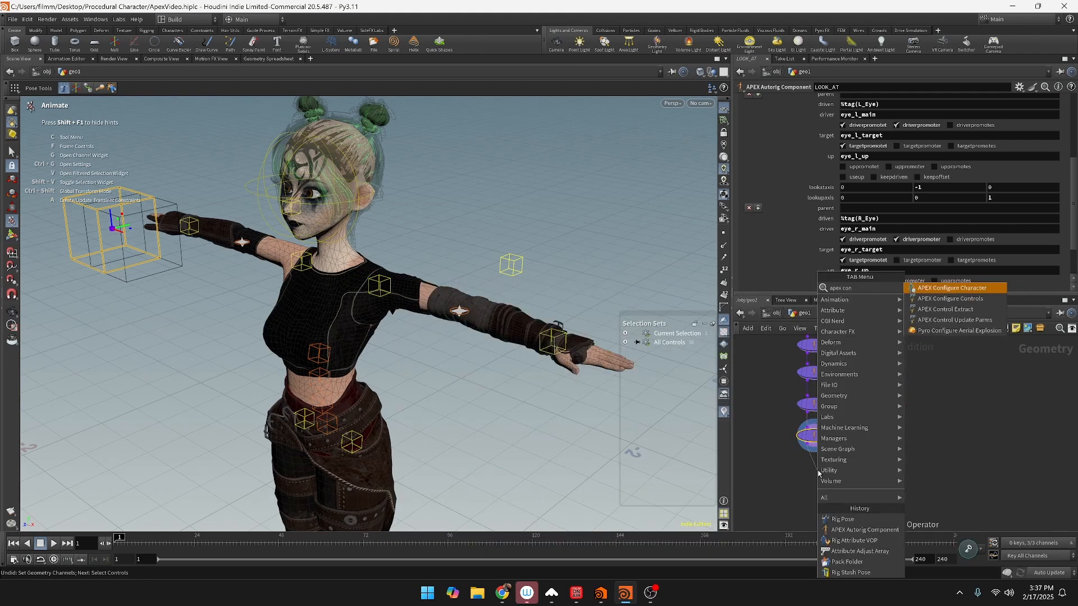
key("Down")
key("Return")
left_click(818, 471)
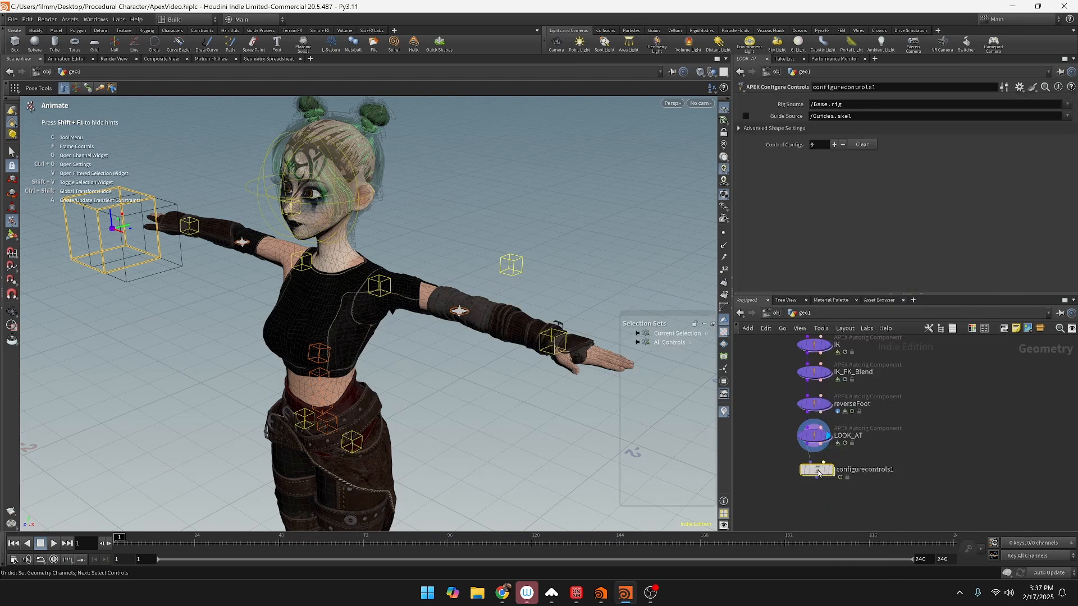
left_click(831, 472)
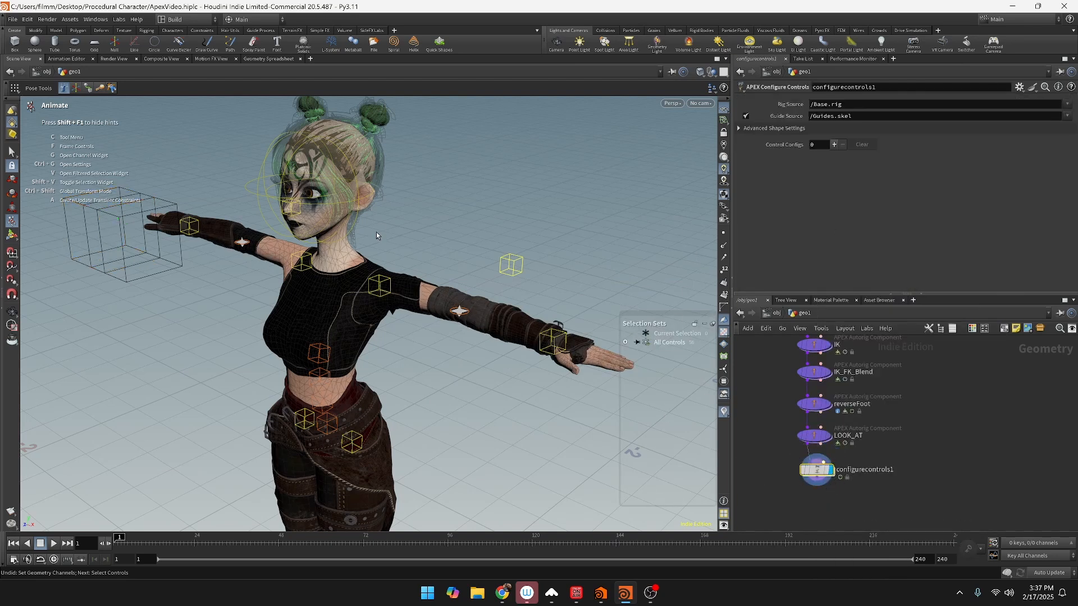
Step: Add one control config to the Configure Controls node and enable its color setting
key("Escape")
left_click_drag(376, 236, 512, 350)
scroll(512, 351, "down", 10)
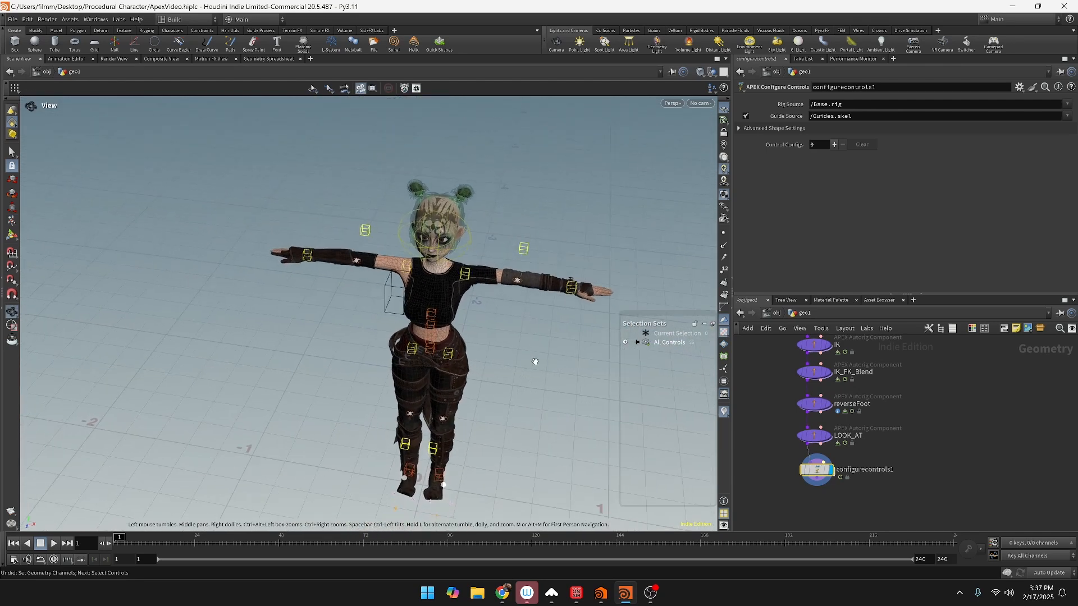
key("Return")
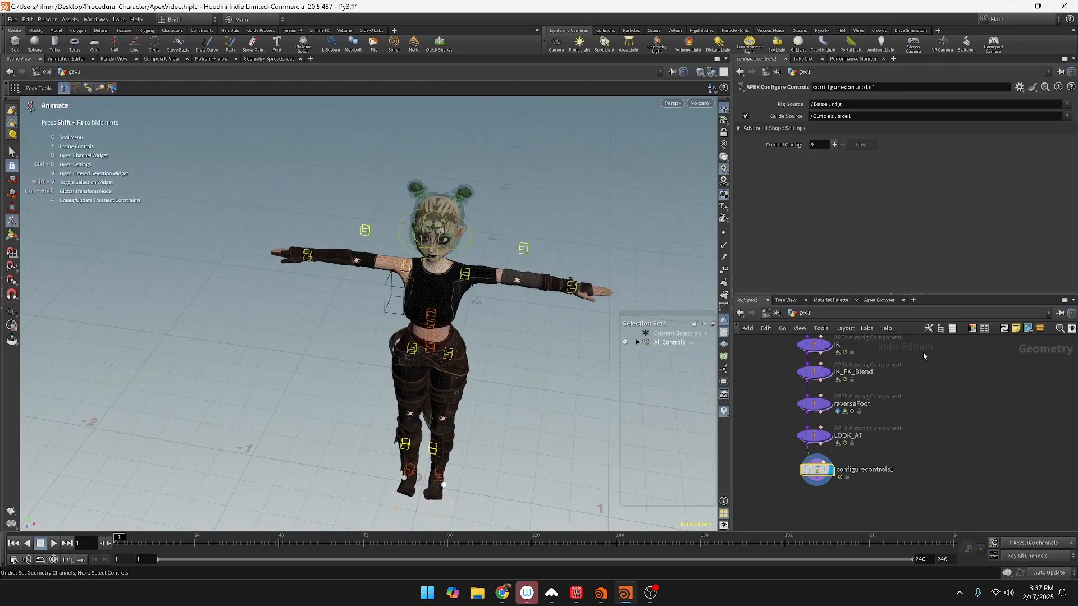
left_click(834, 145)
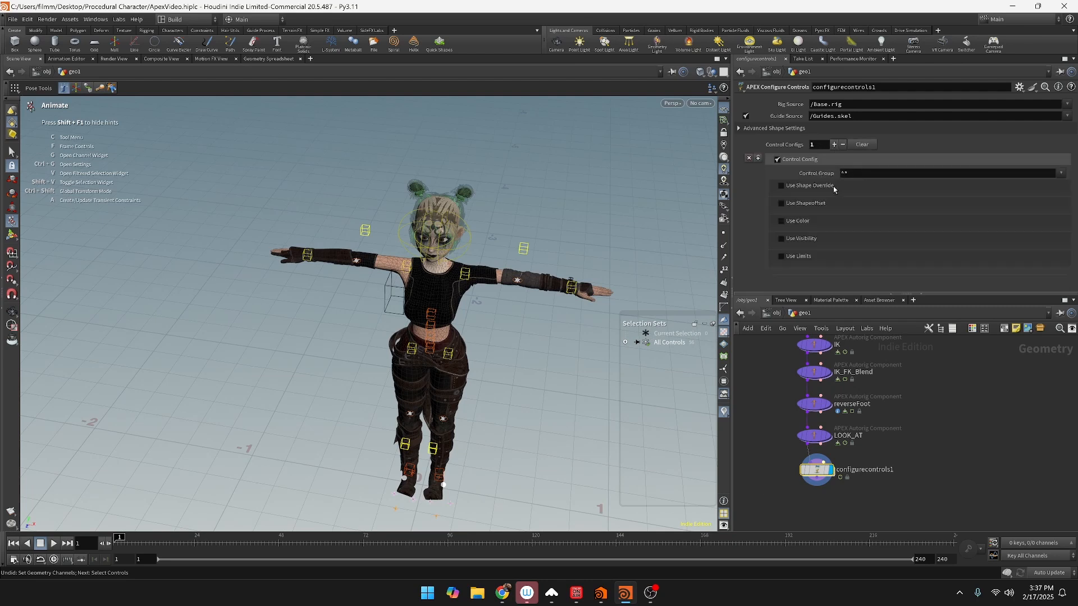
left_click(782, 222)
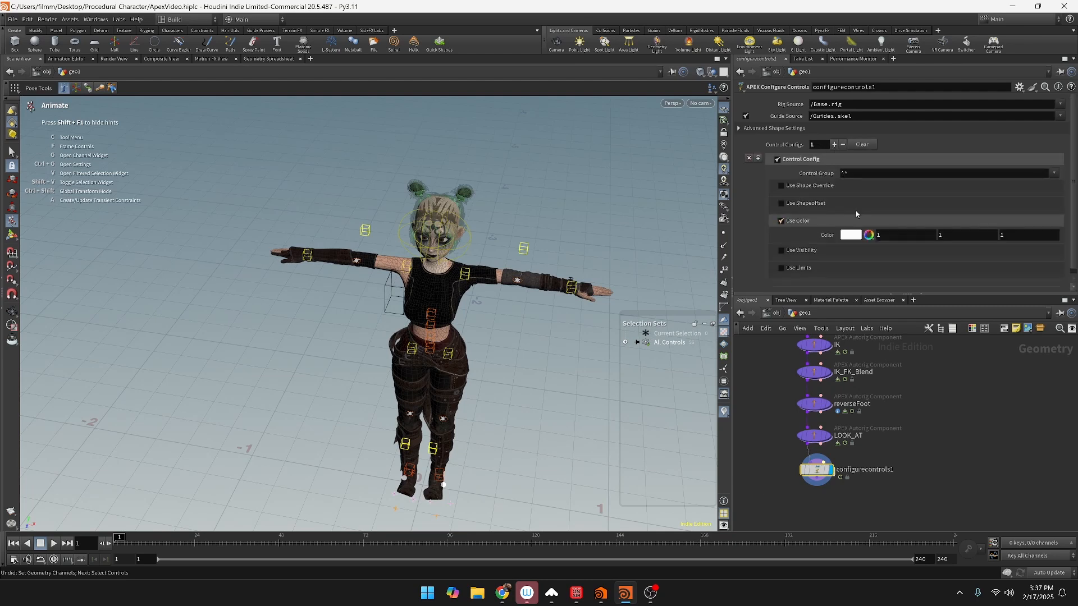
Step: Set the first control config's color to light yellow with values 1, 1, 0.34
left_click(851, 238)
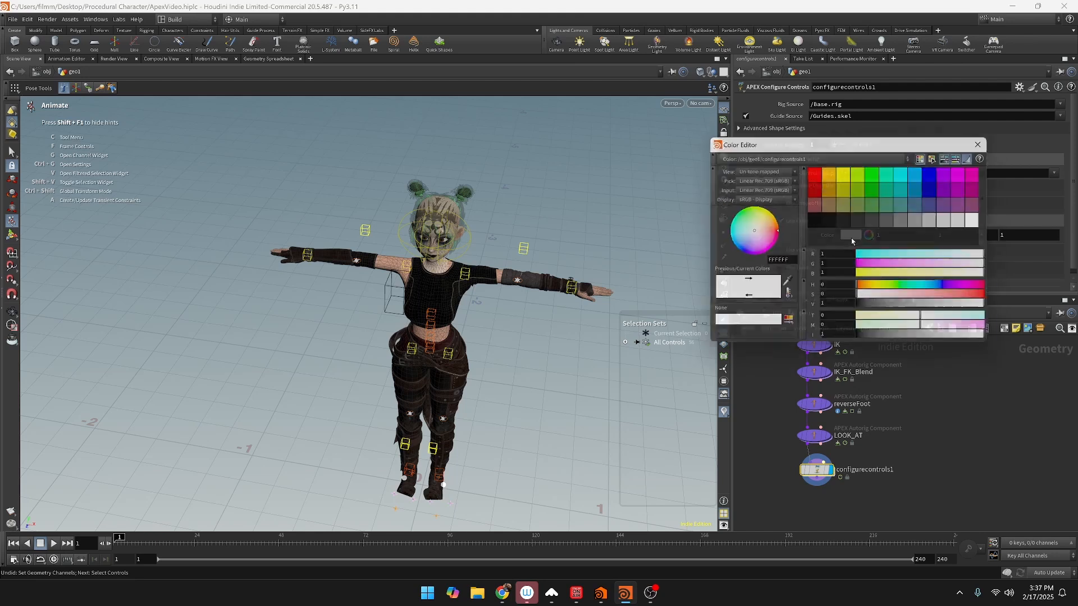
left_click(844, 173)
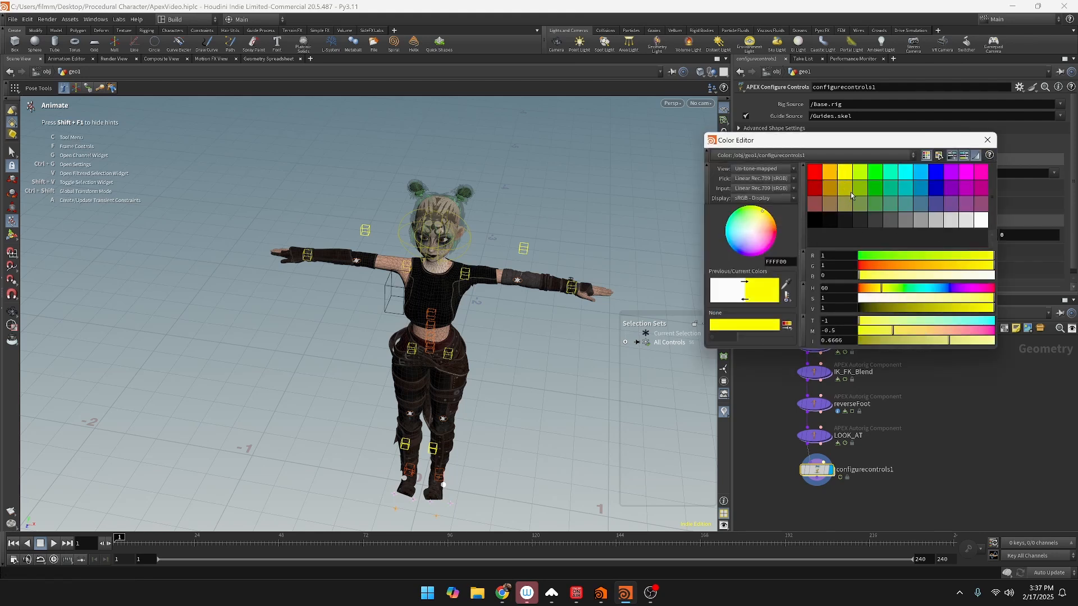
left_click_drag(959, 298, 953, 298)
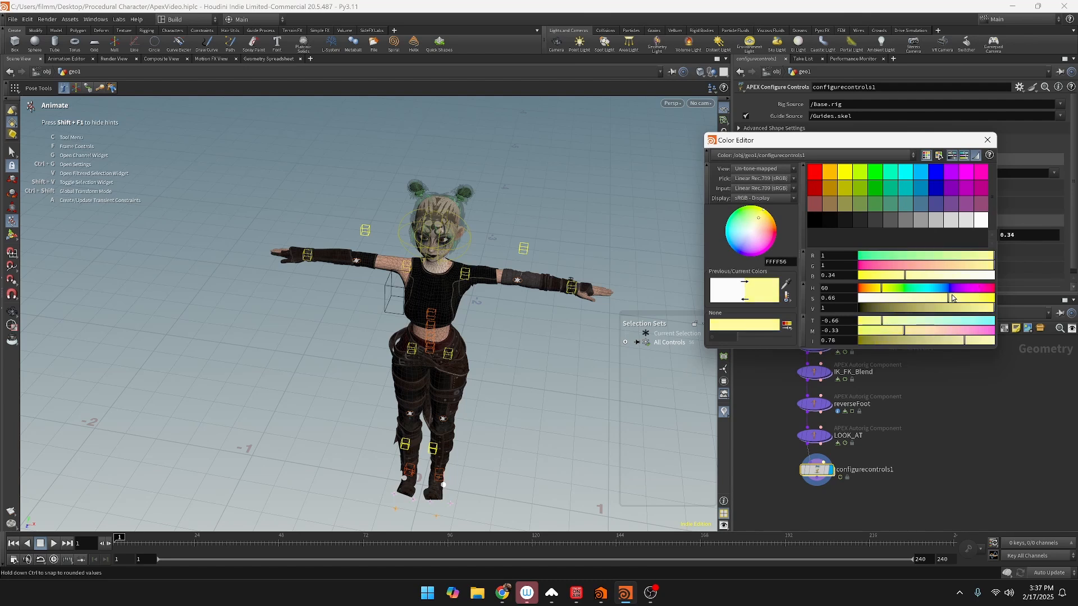
left_click(987, 140)
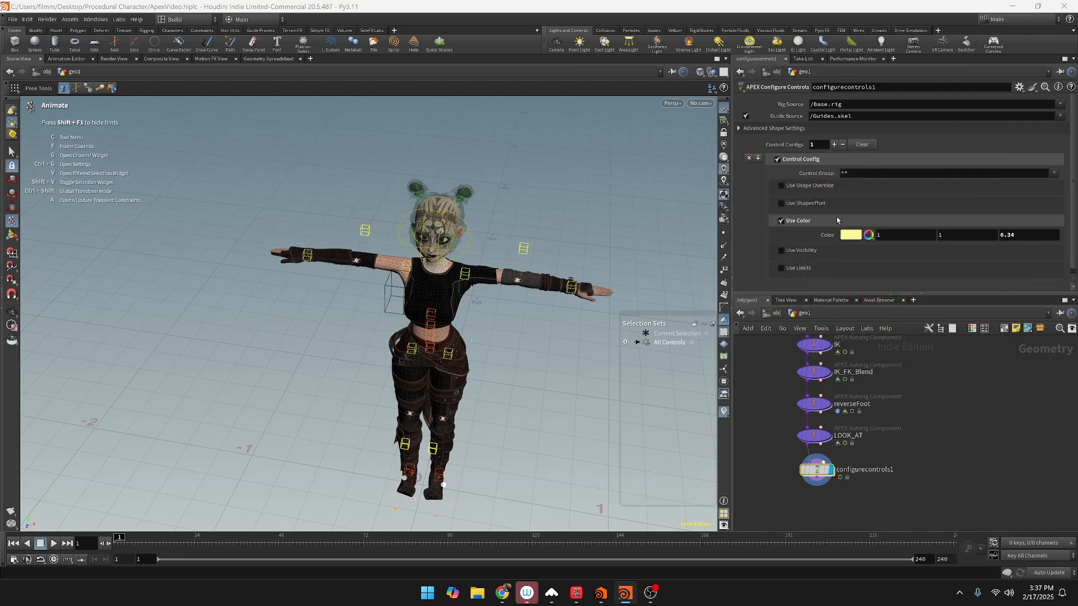
Step: Set the first control config's group to * so that its color applies to all controls
middle_click_drag(512, 352, 519, 318, "alt")
left_click_drag(519, 318, 567, 275, "alt")
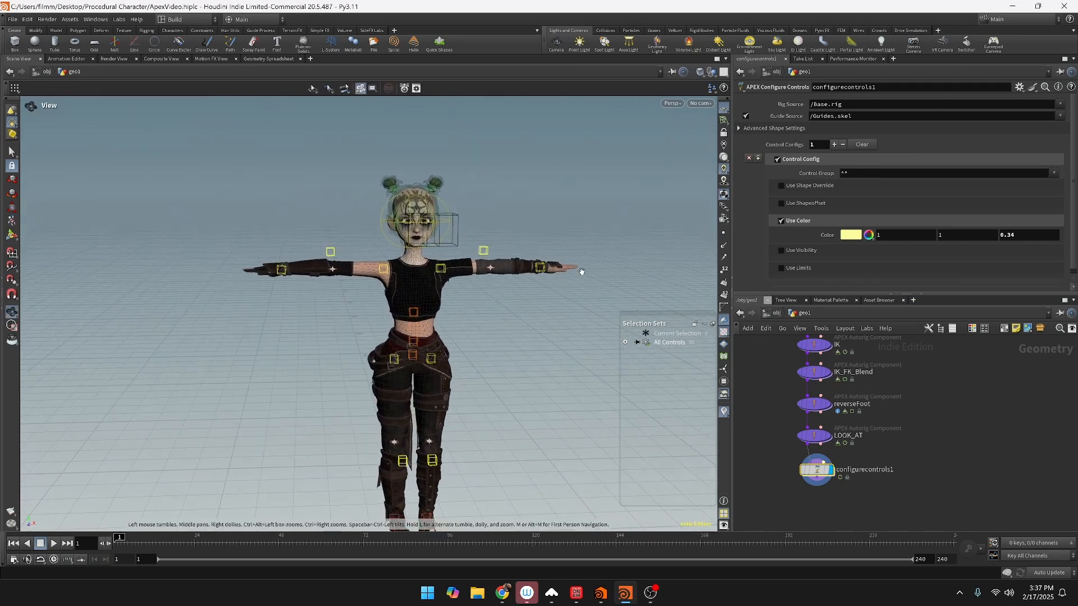
left_click(933, 176)
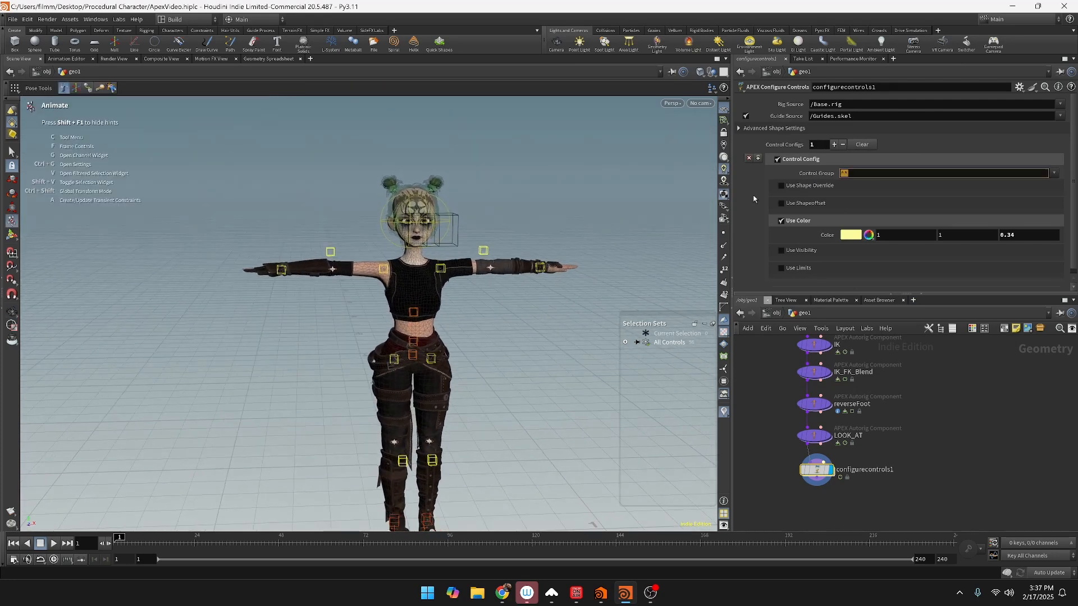
key("Return")
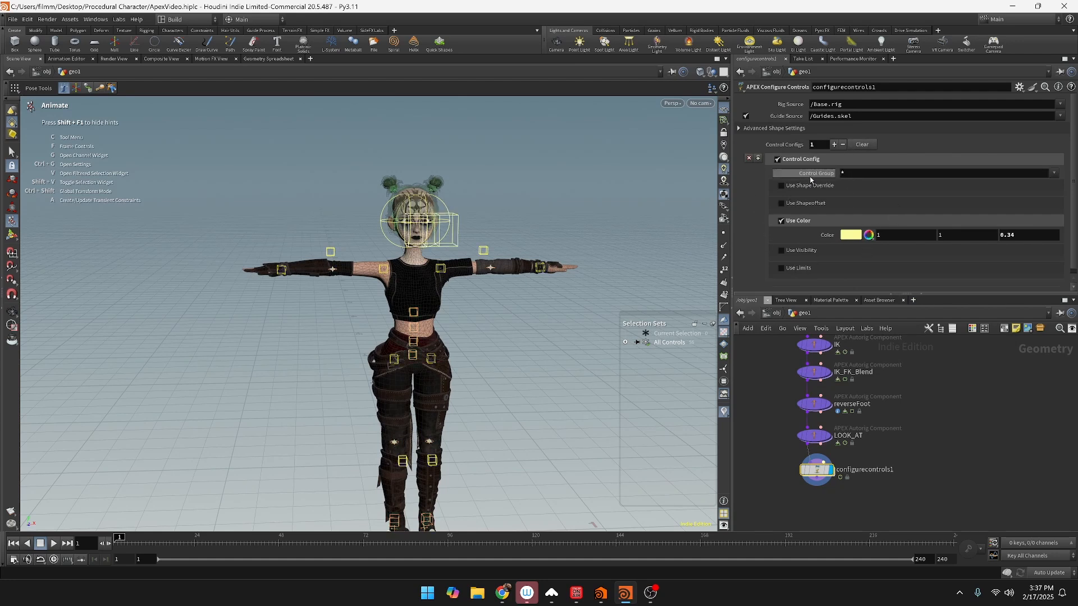
Step: Add a second control config and set its control group to *_r
left_click(834, 144)
scroll(886, 227, "down", 3)
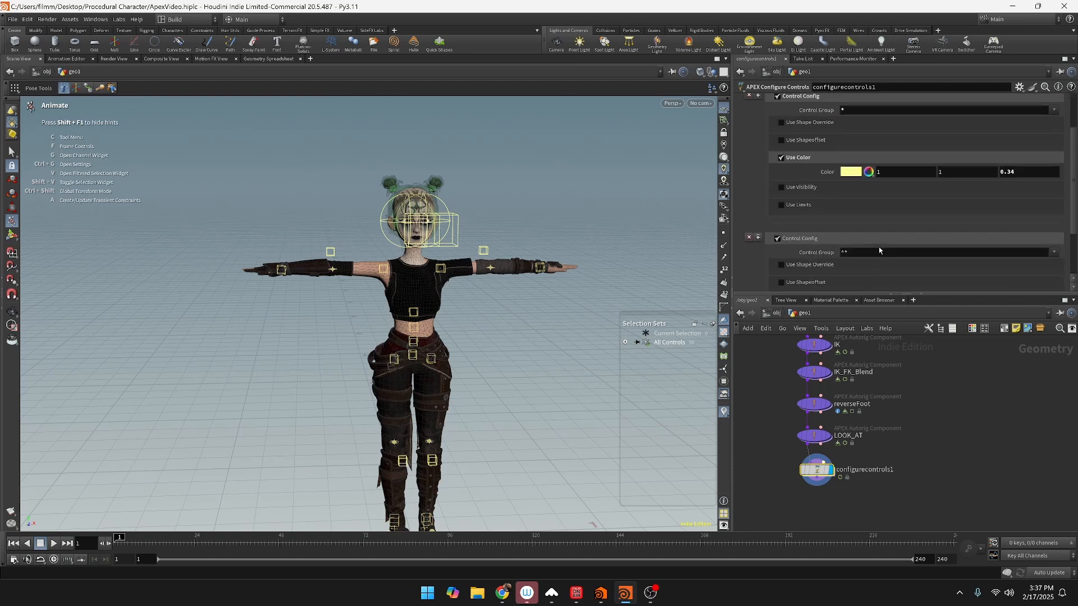
double_click(882, 205)
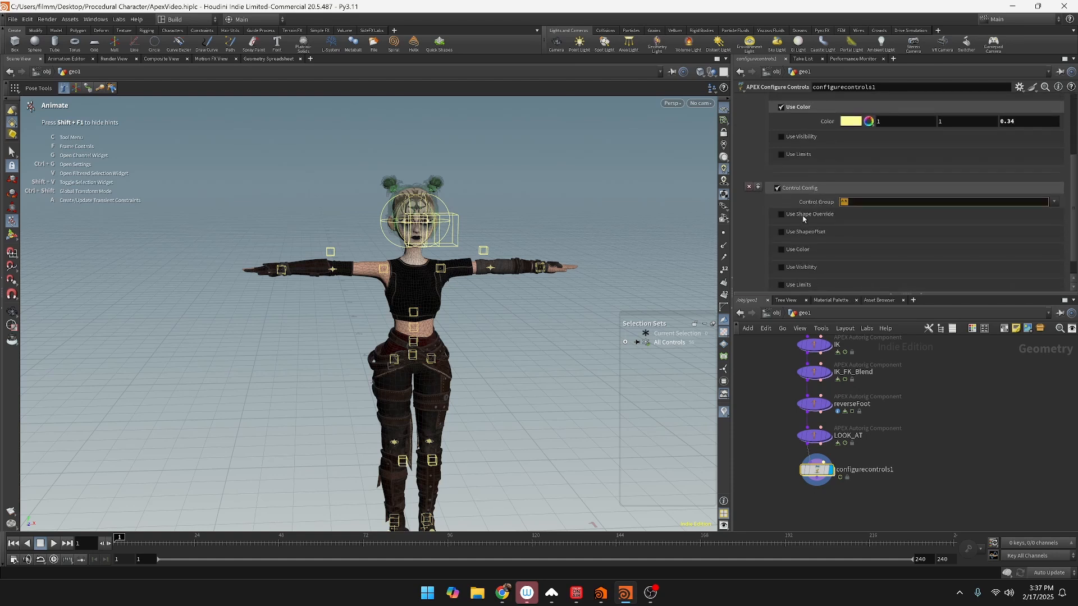
type("*")
key("Return")
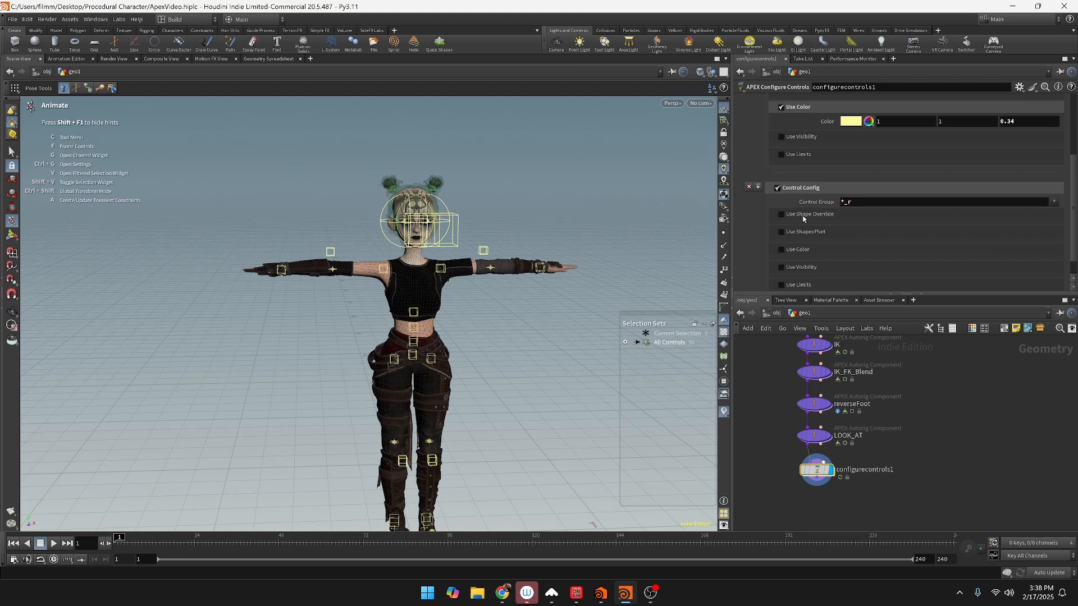
Step: Enable the second config's color setting and choose a light red with values 1, 0.322, 0.322
left_click(781, 251)
left_click(869, 264)
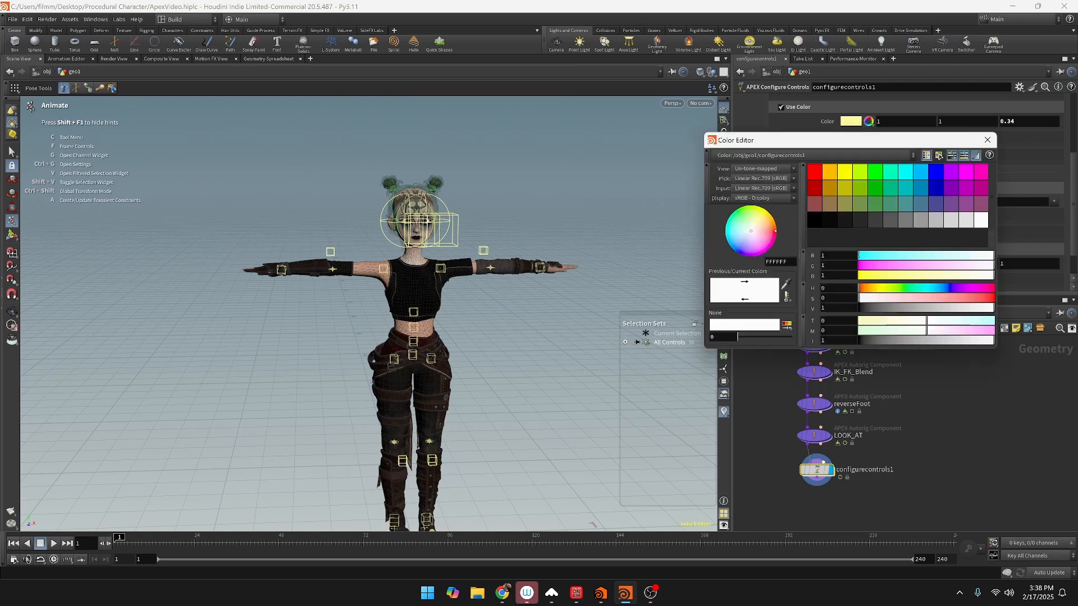
left_click(815, 173)
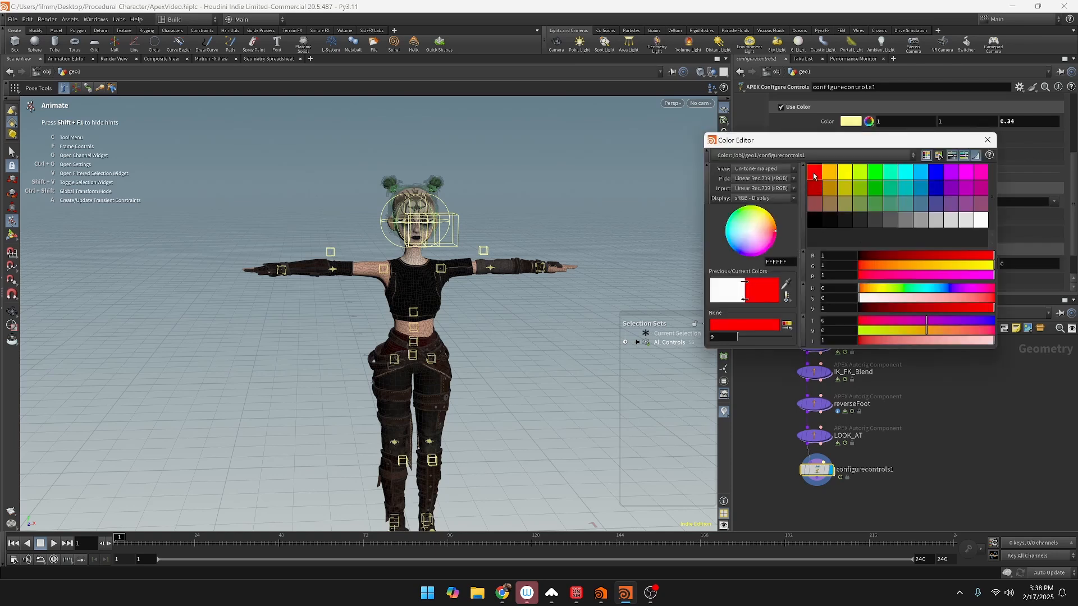
left_click(951, 298)
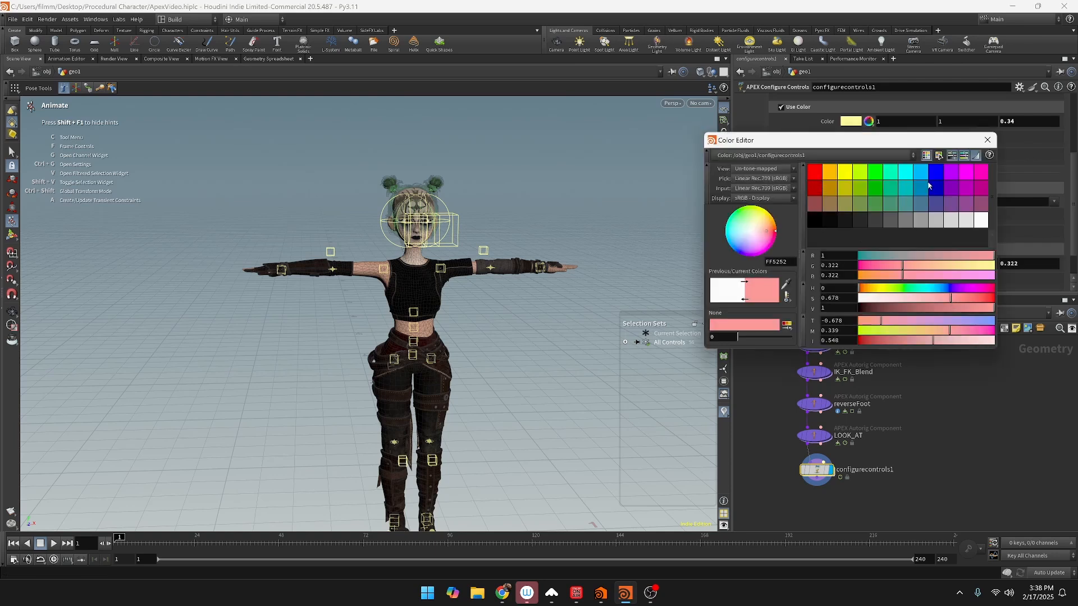
left_click(987, 139)
key("Escape")
key("Return")
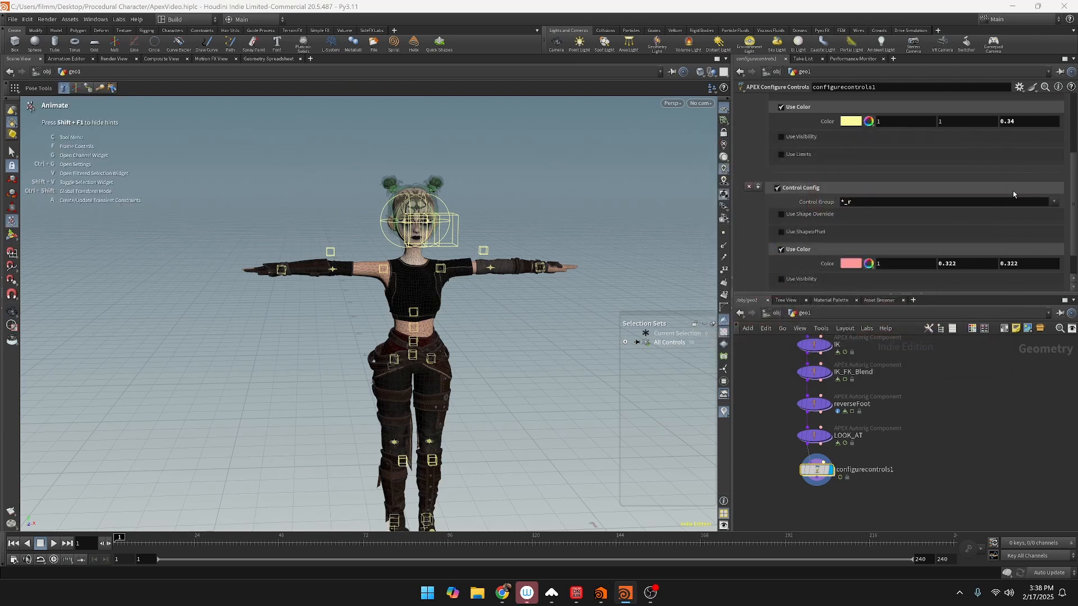
Step: Look up the available control names and set the second config's control group to R_*
left_click(1054, 202)
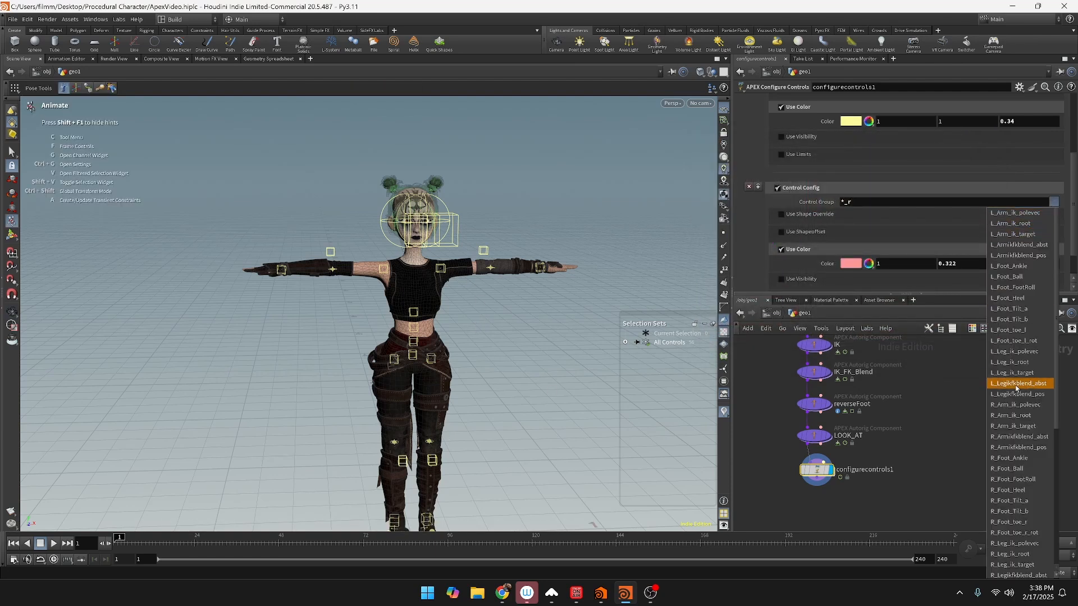
left_click(885, 205)
left_click_drag(885, 203, 760, 187)
type("R_*")
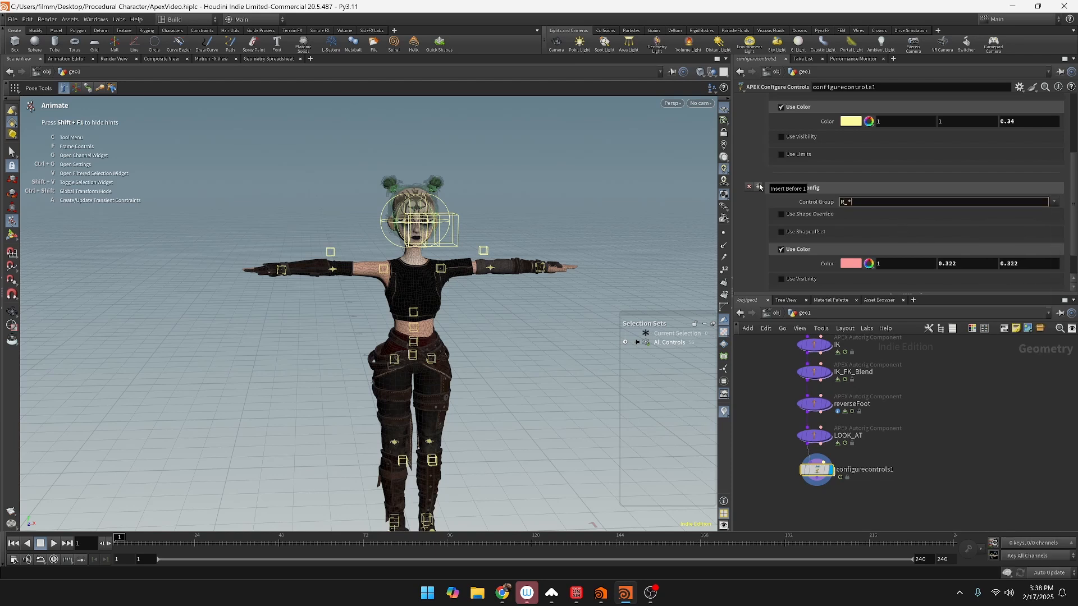
key("Return")
key("Escape")
Step: Rename the driver of the left-eye setup in the LOOK_AT component to L_eye_main
middle_click_drag(282, 368, 318, 313)
left_click_drag(318, 313, 332, 344)
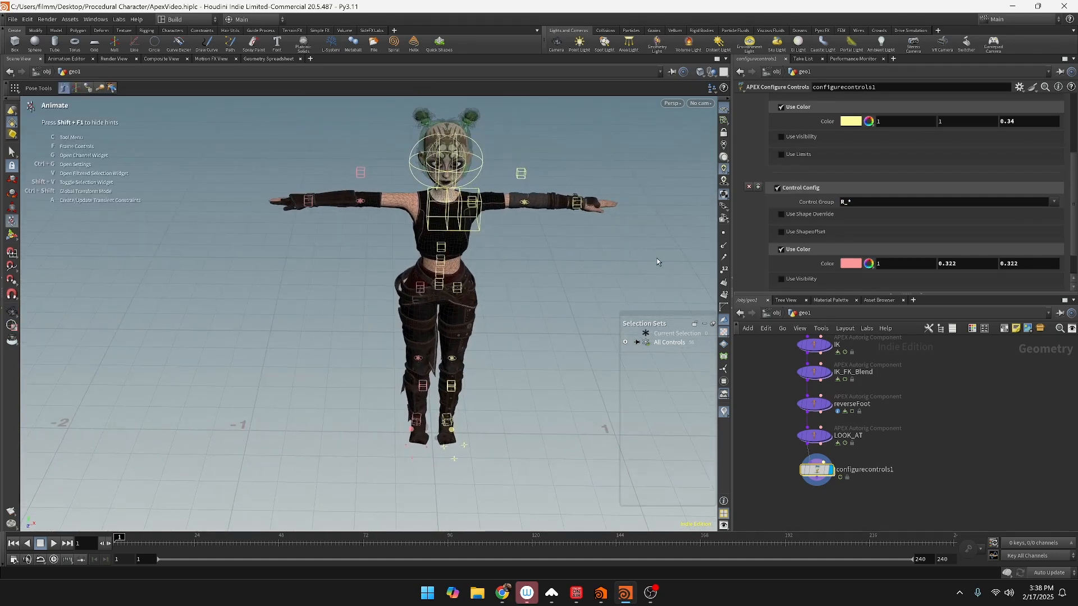
left_click_drag(549, 183, 529, 245, "alt")
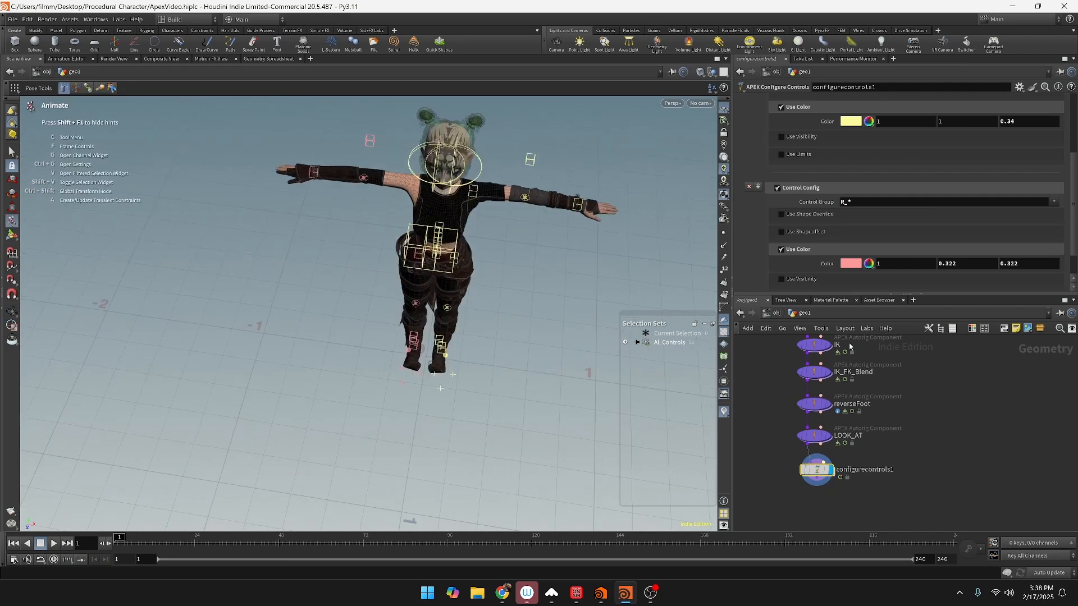
left_click(814, 436)
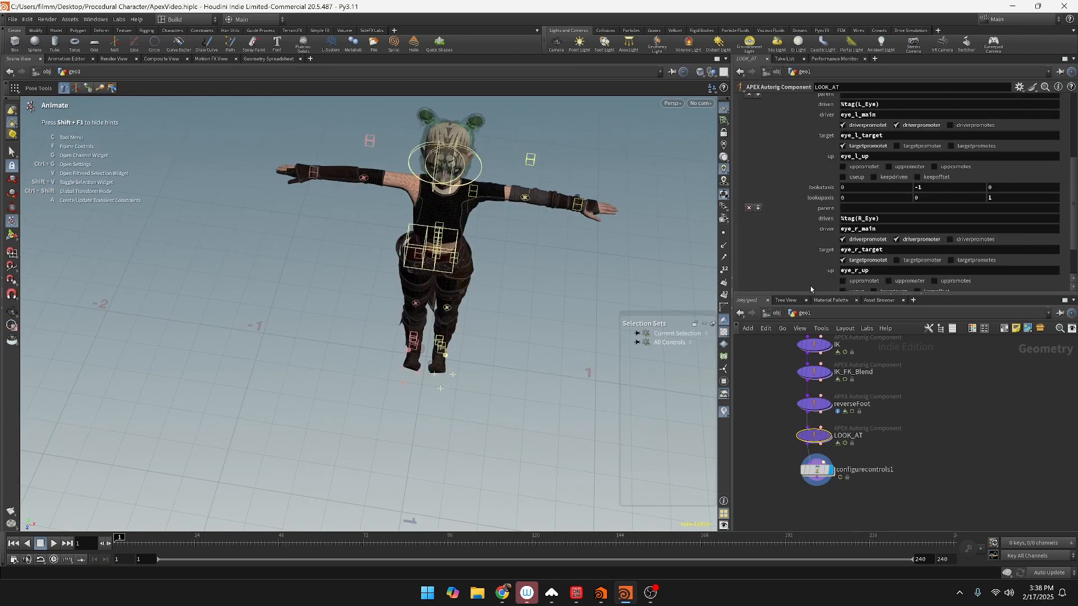
scroll(887, 209, "up", 2)
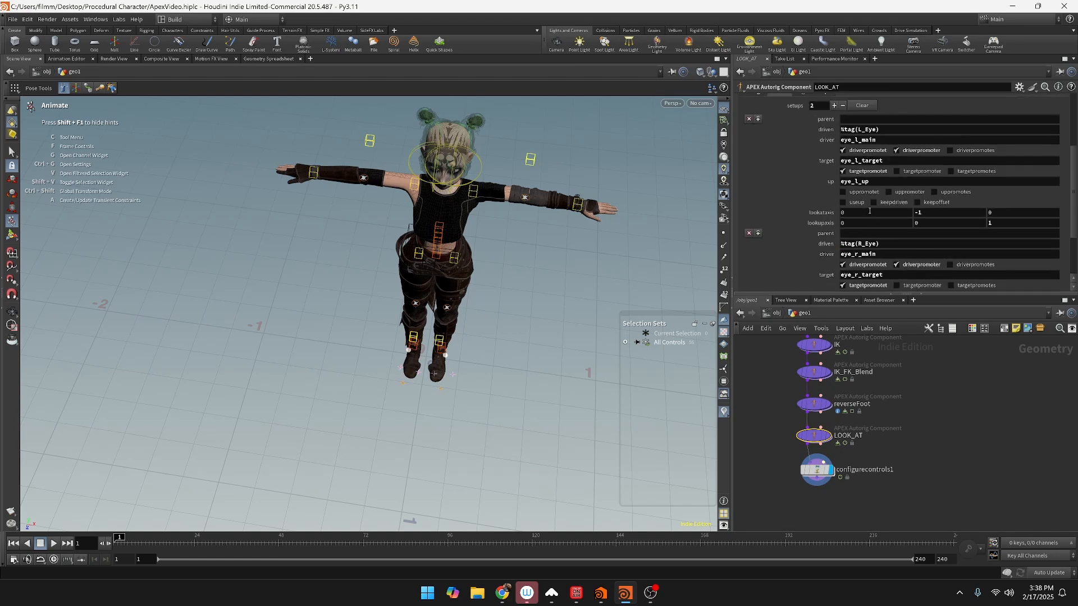
left_click(853, 152)
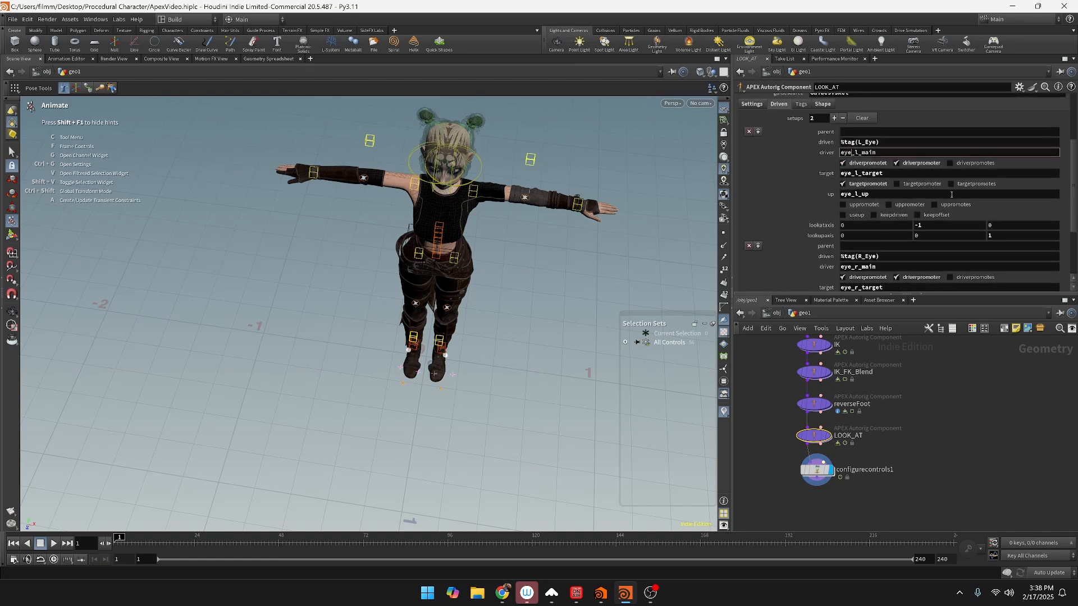
key("BackSpace")
key("BackSpace")
key("Home")
type("L_")
Step: Rename the left-eye setup's target to L_eye_target and its up control to L_eye_up
left_click(859, 173)
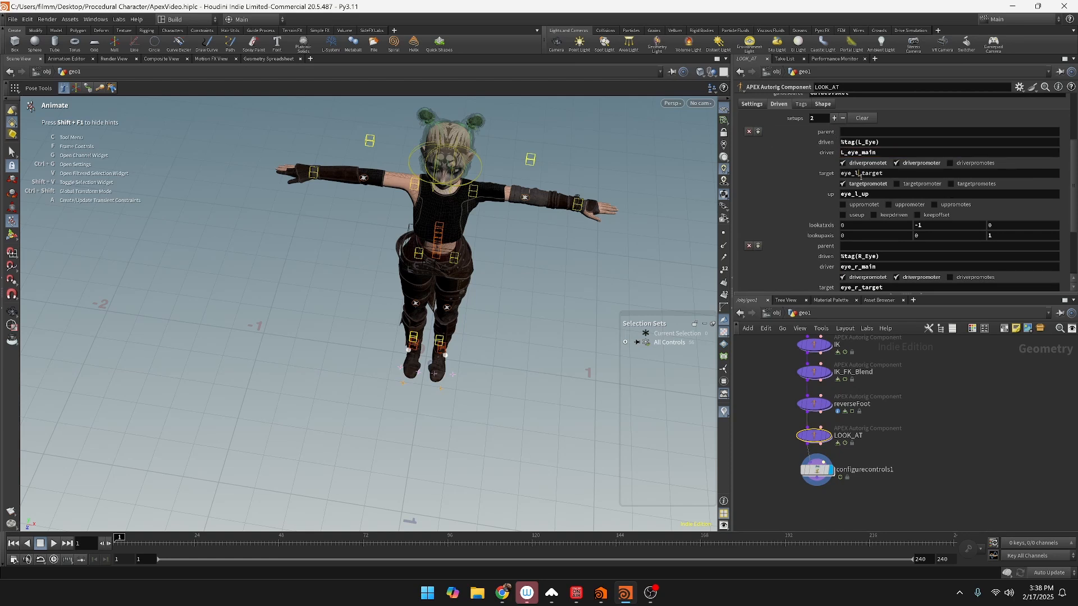
key("BackSpace")
key("BackSpace")
key("Home")
type("L_")
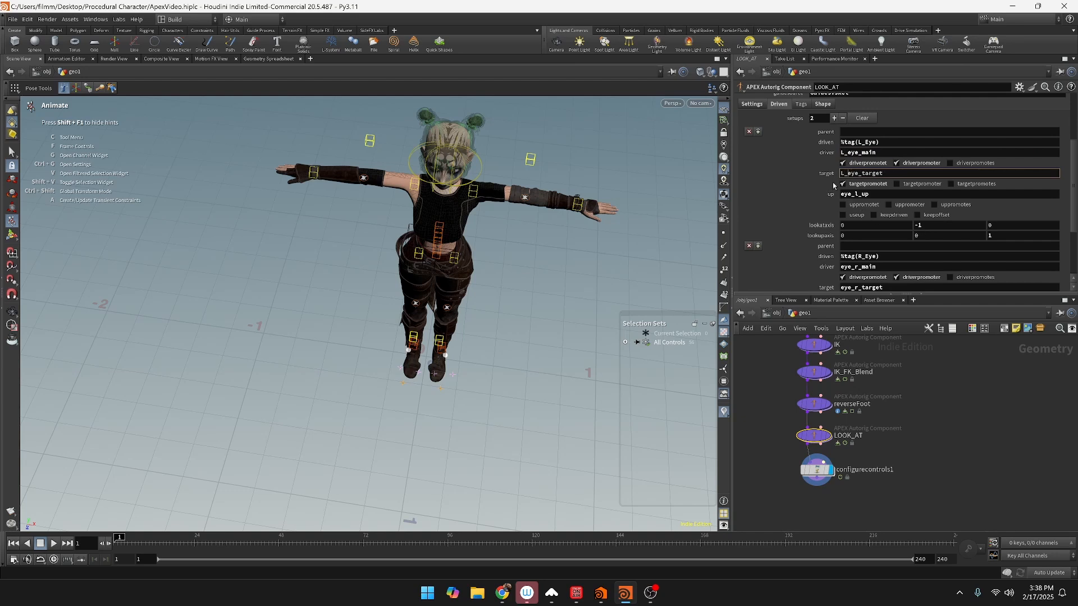
left_click(856, 193)
key("BackSpace")
key("BackSpace")
type("L_")
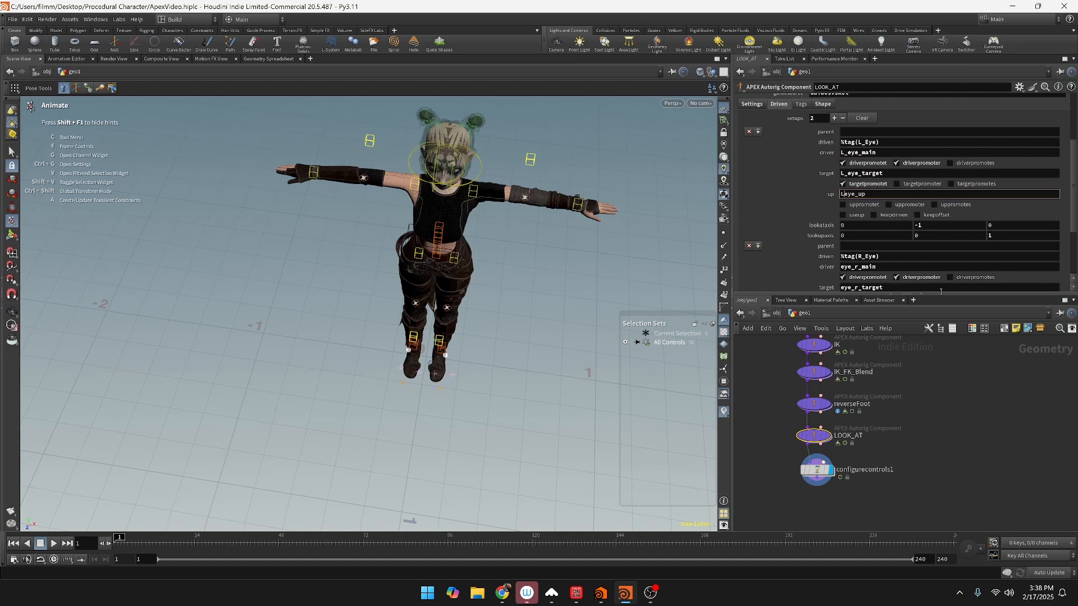
key("Return")
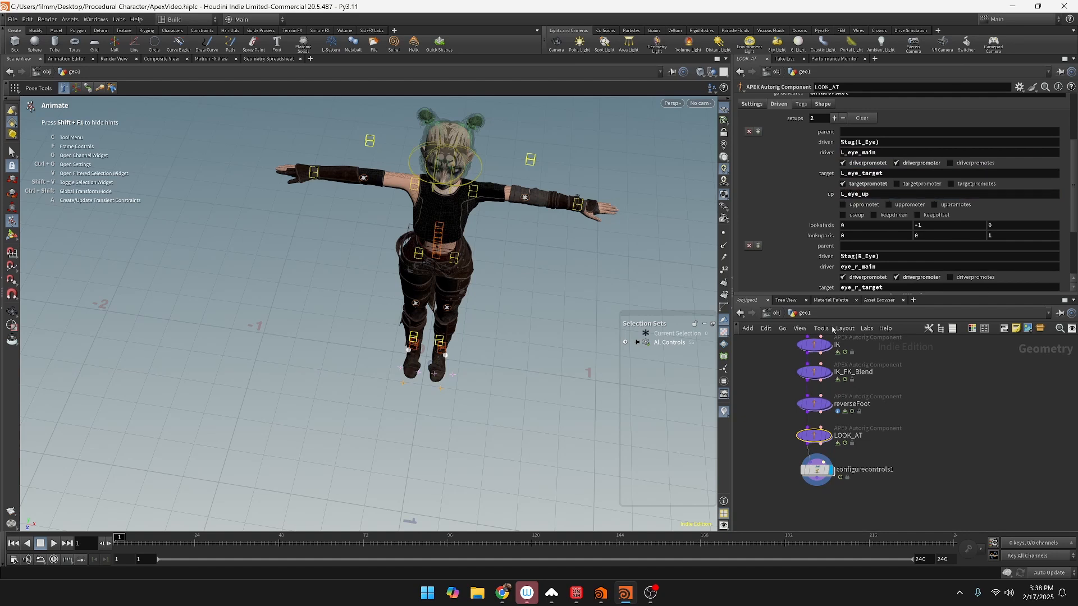
Step: Rename the driver of the right-eye setup to R_eye_main
scroll(865, 281, "down", 1)
left_click(858, 242)
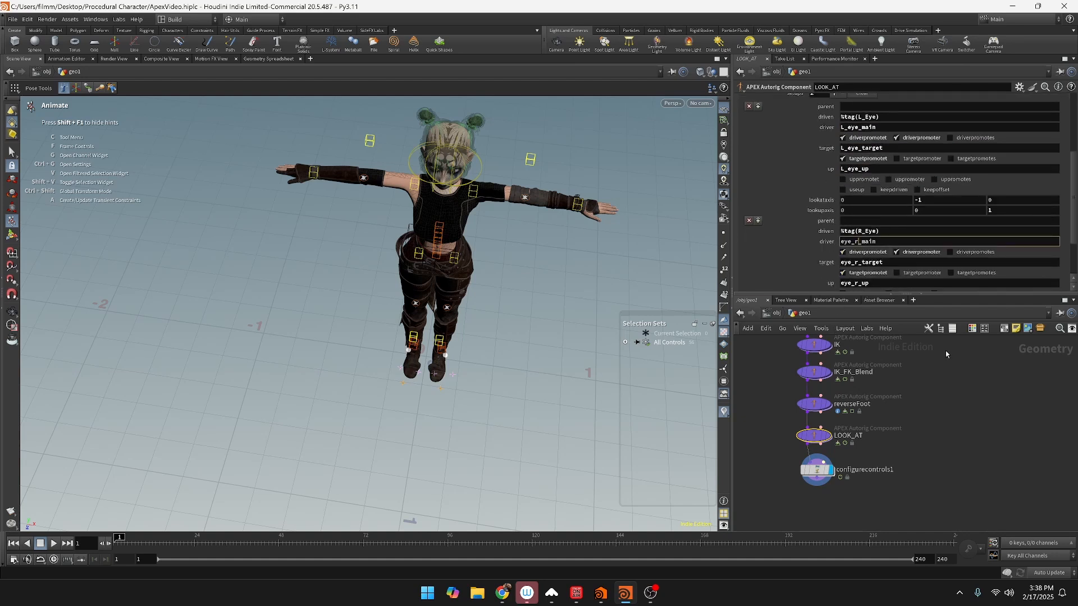
key("BackSpace")
key("BackSpace")
key("Home")
type("R_")
Step: Rename the right-eye setup's target to R_eye_target and its up control to R_eye_up
left_click(862, 262)
key("BackSpace")
key("BackSpace")
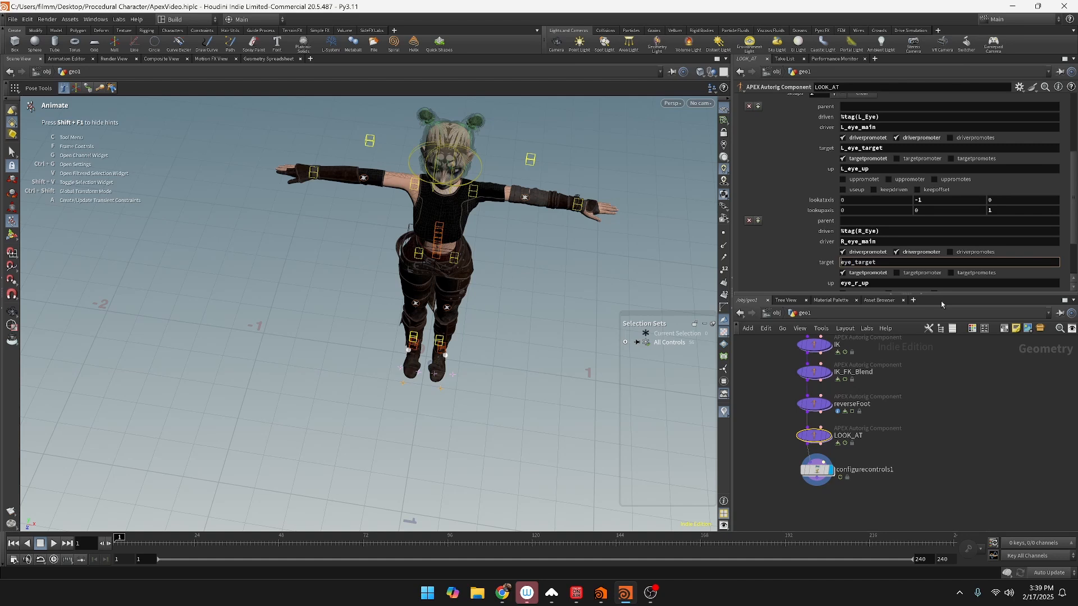
key("Home")
type("R_")
left_click(855, 284)
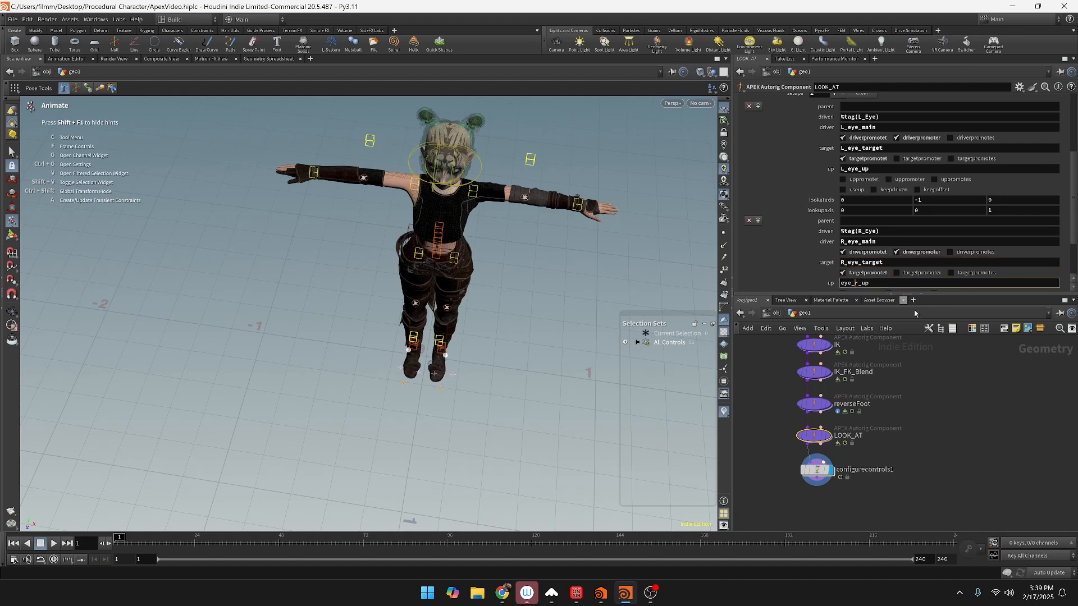
key("BackSpace")
key("BackSpace")
key("Home")
type("R_")
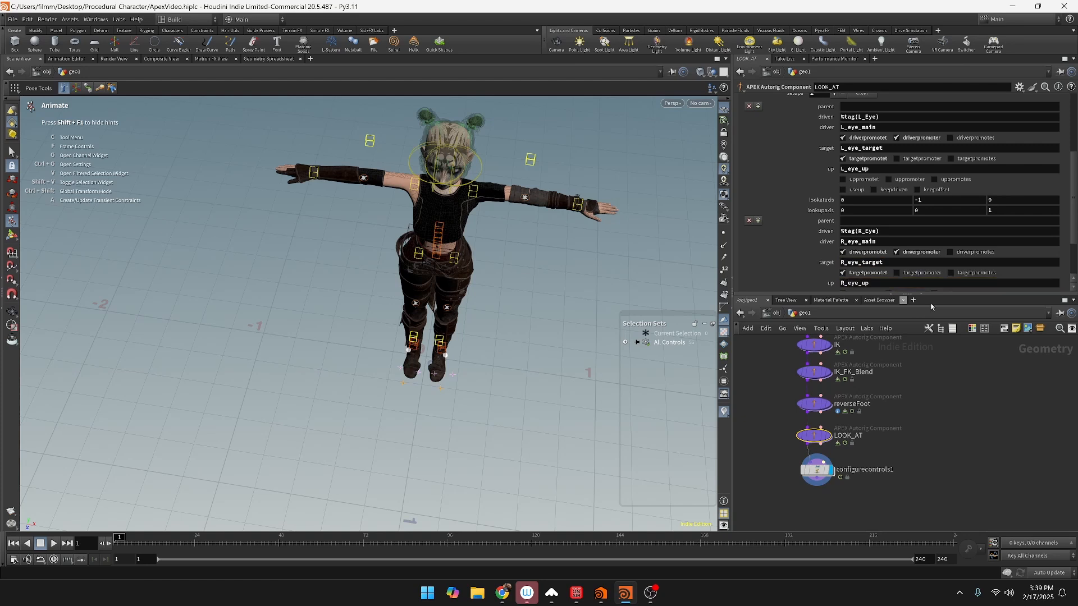
Step: Return to the configurecontrols1 node and examine the control colors on the character and the config settings
left_click_drag(478, 283, 480, 216, "alt")
middle_click_drag(480, 216, 483, 262, "alt")
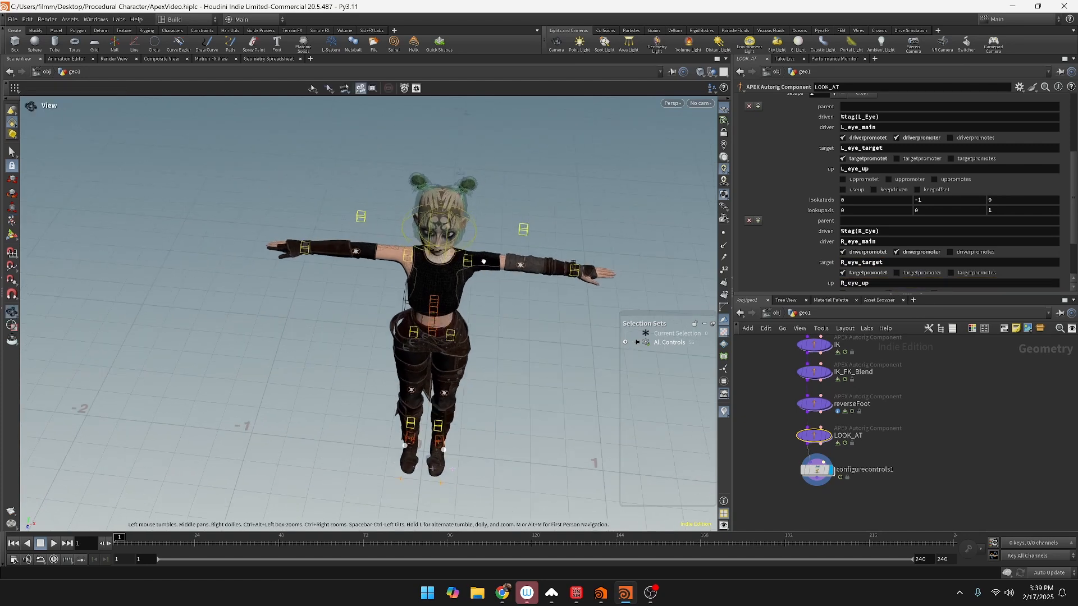
left_click_drag(484, 262, 558, 219, "alt")
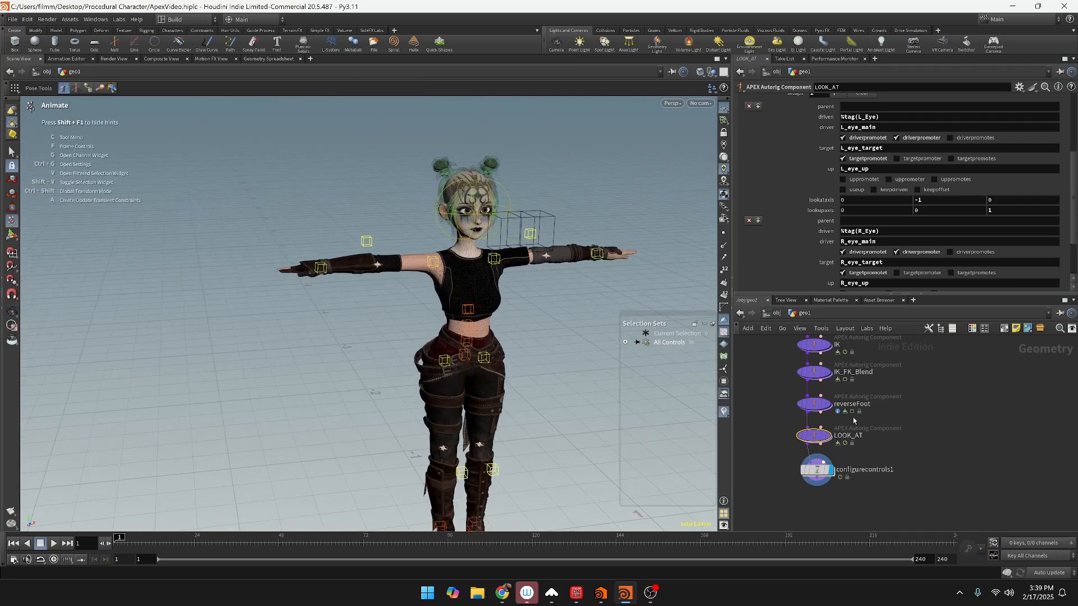
left_click(823, 468)
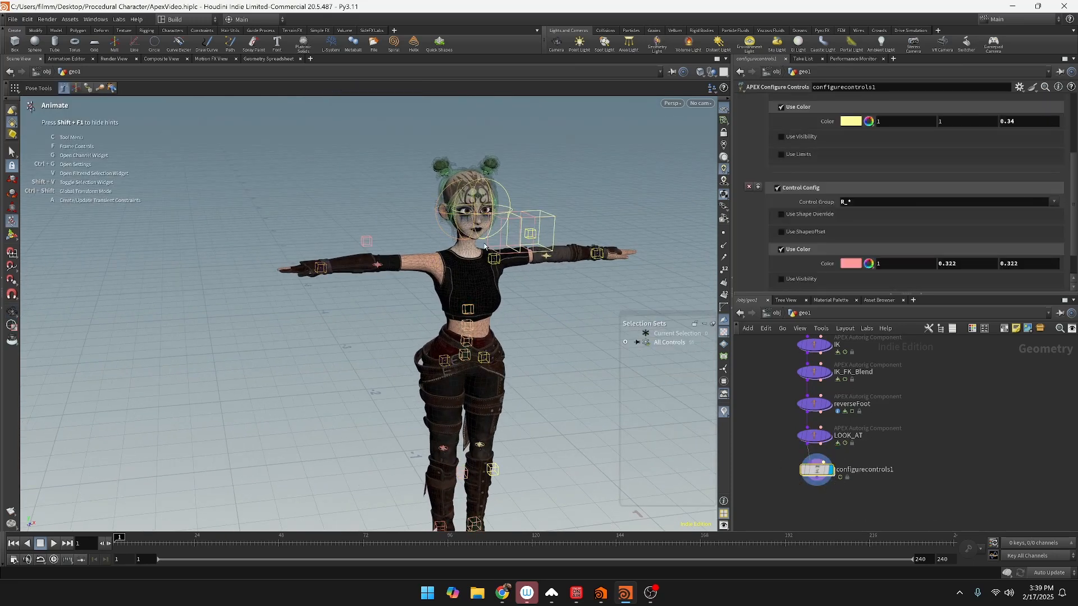
key("Return")
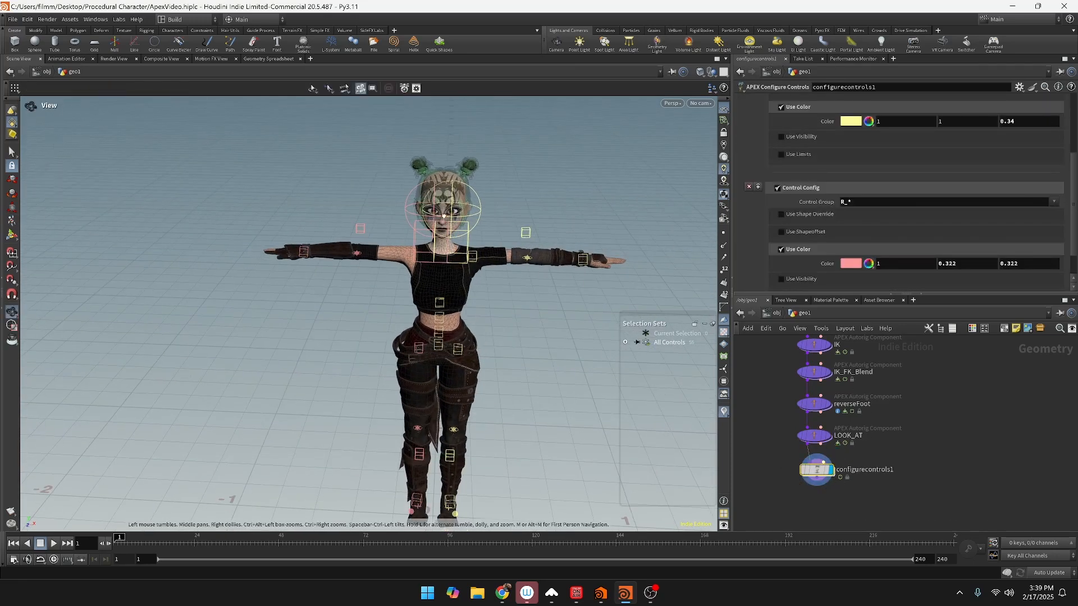
scroll(914, 243, "down", 1)
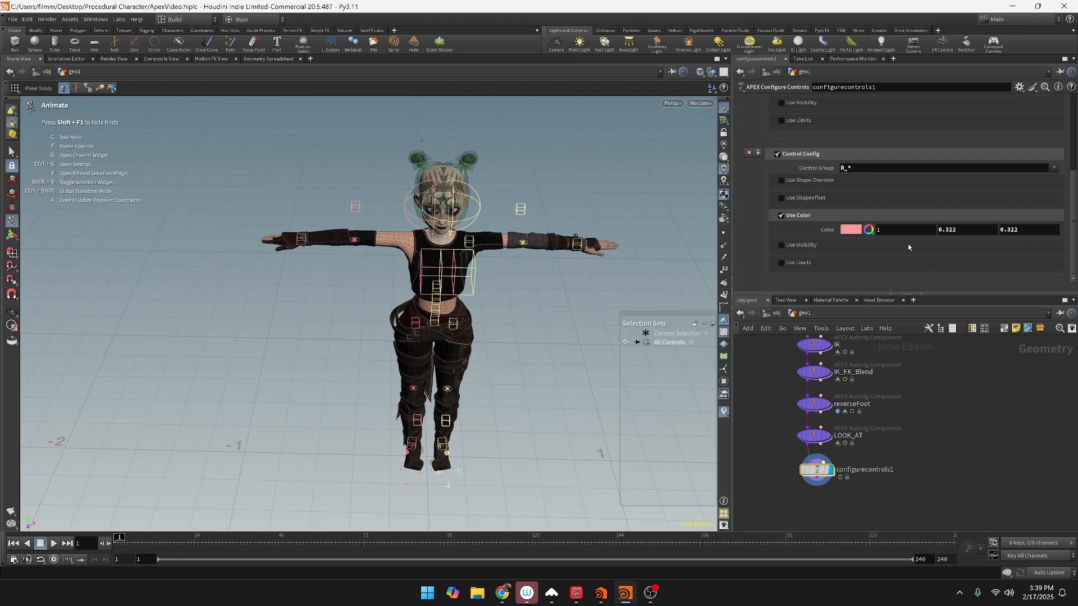
scroll(785, 196, "up", 4)
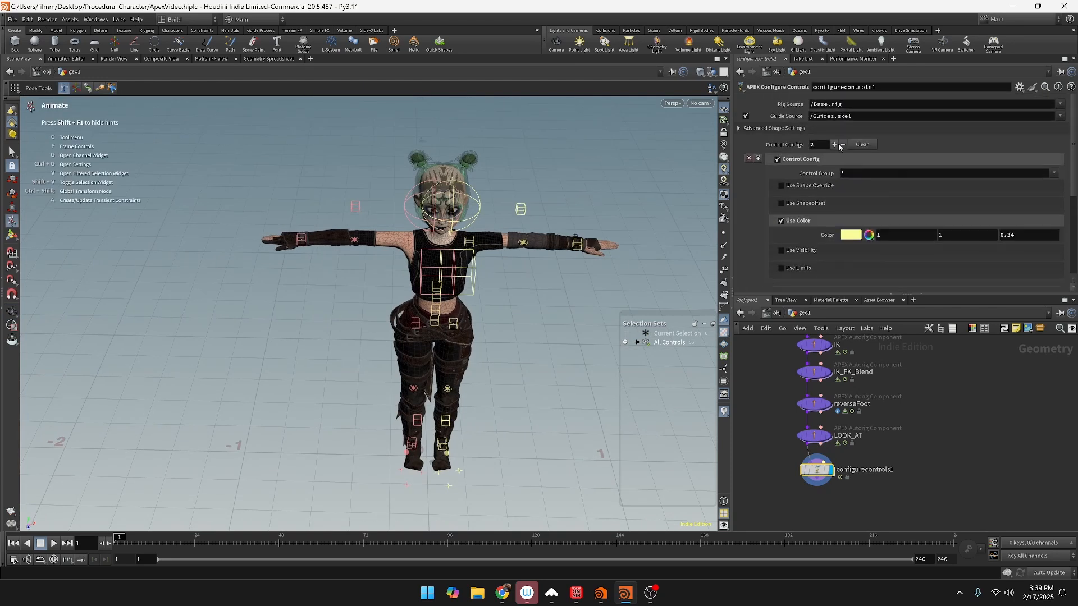
Step: Add a third control config and set its control group to L_*
left_click(837, 145)
scroll(889, 245, "down", 2)
scroll(891, 244, "down", 3)
double_click(895, 231)
type("L_")
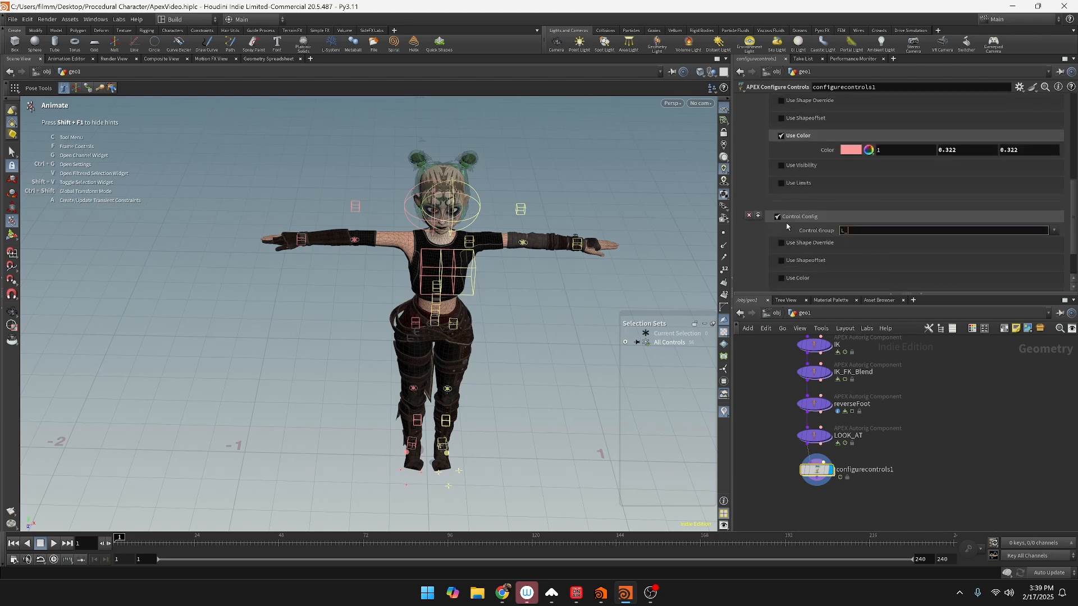
key("Return")
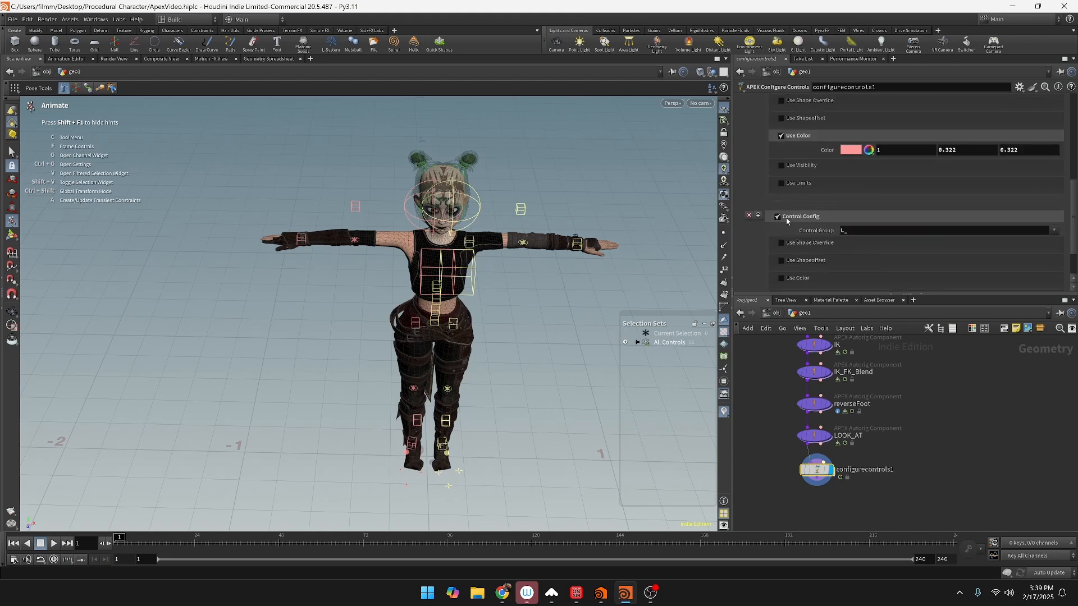
left_click(865, 231)
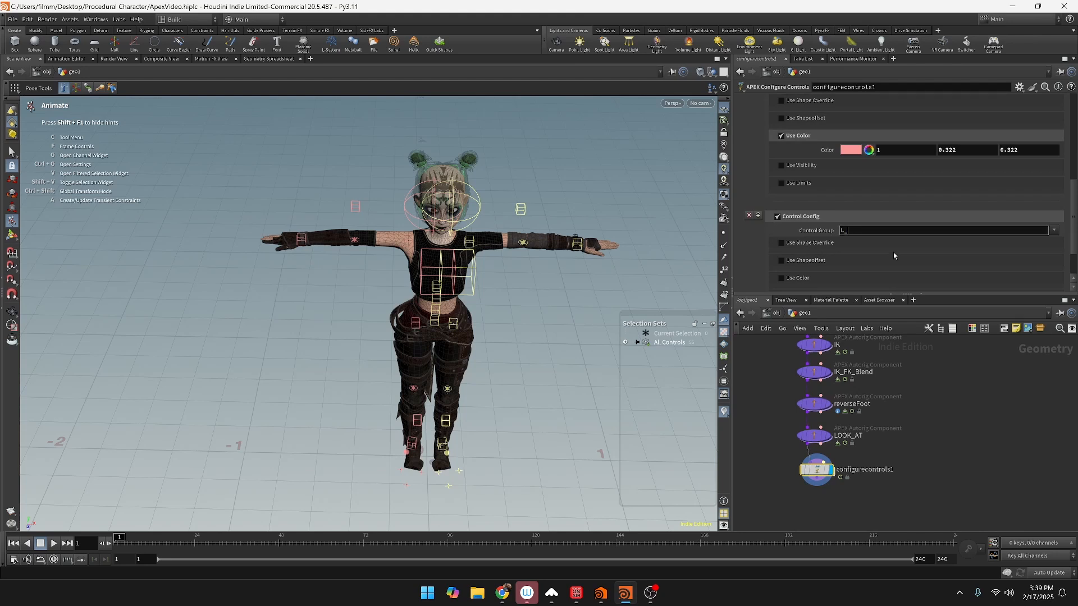
type("*")
key("Return")
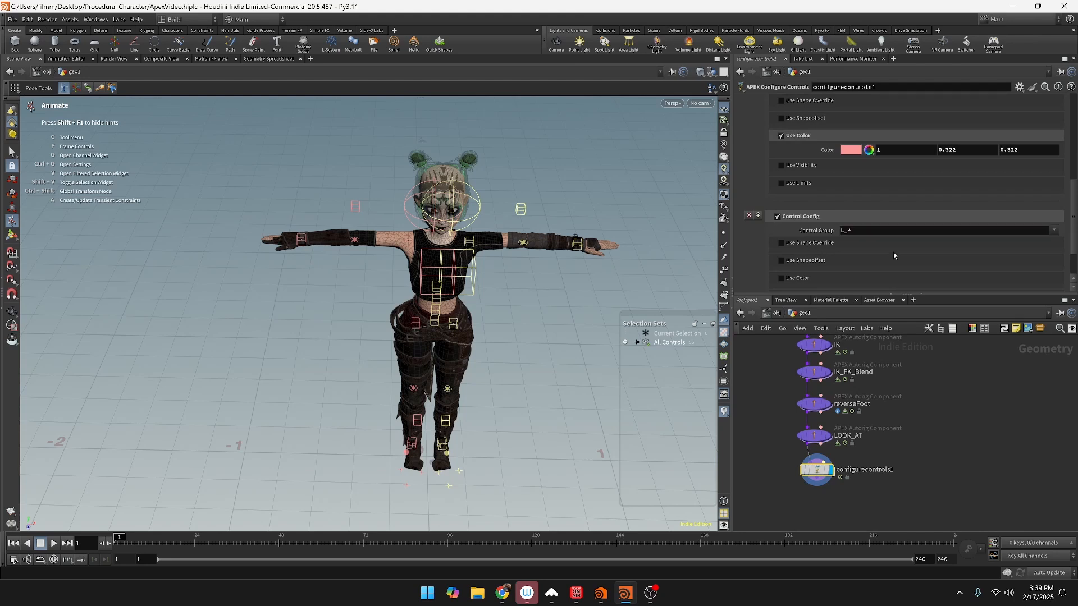
Step: Enable the color setting for the L_* config and make it pure blue (0, 0, 1)
left_click(786, 278)
scroll(899, 261, "down", 2)
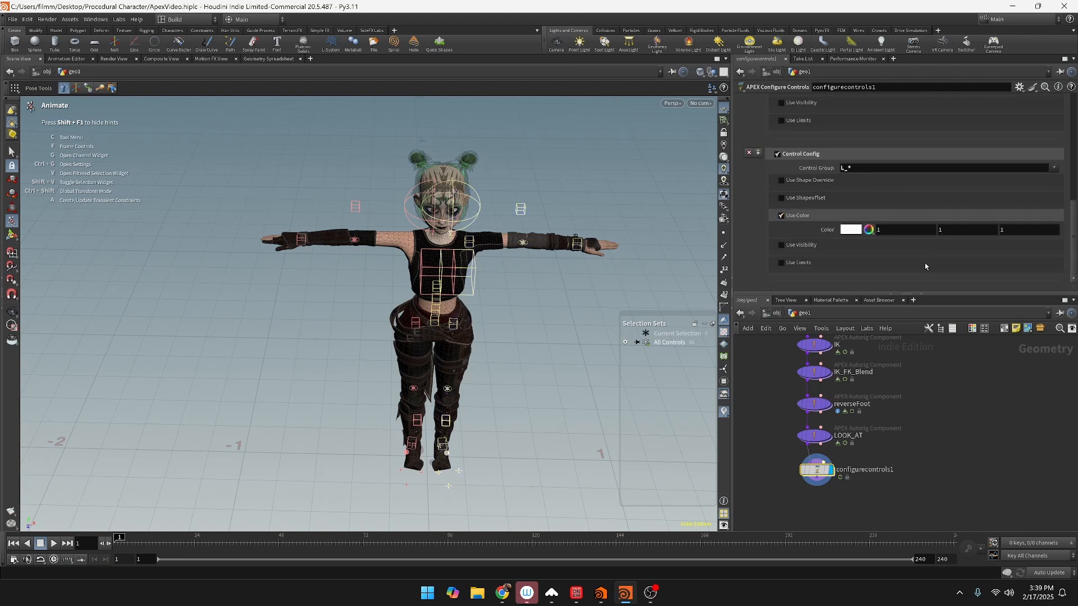
left_click(852, 230)
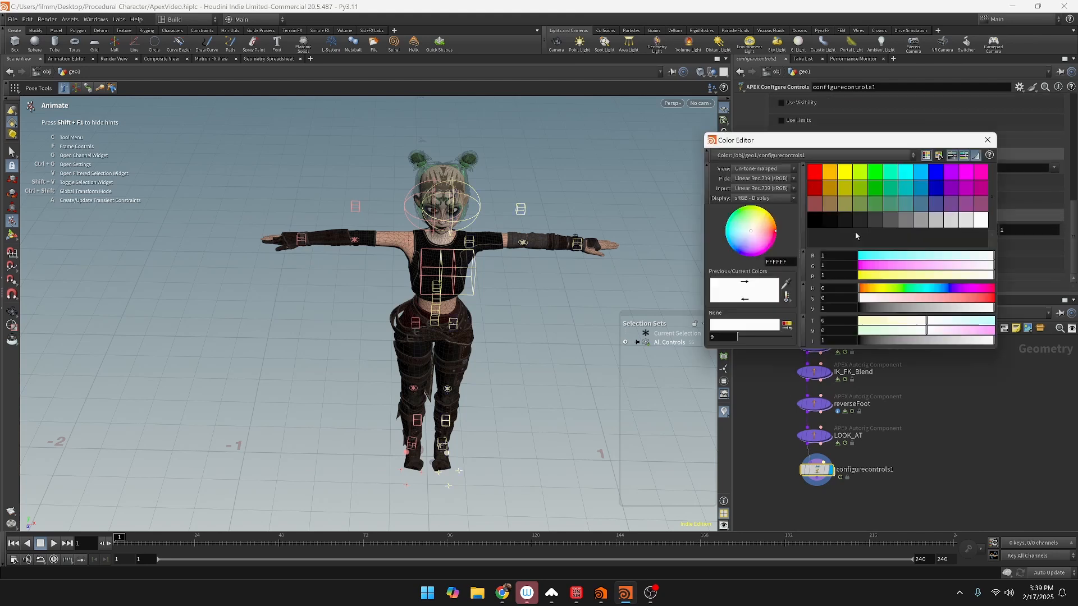
left_click(936, 172)
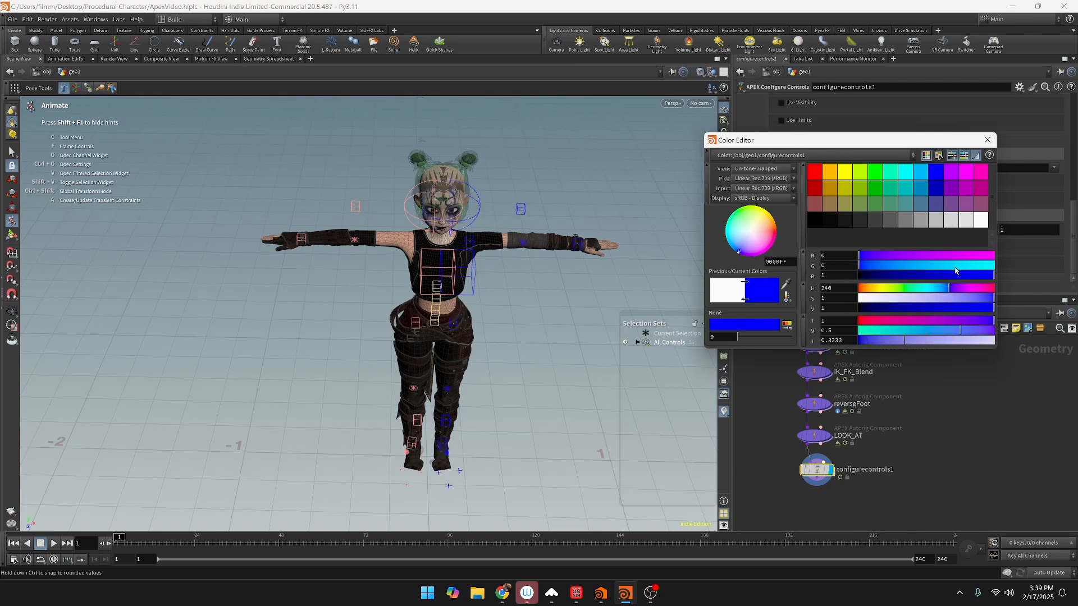
Step: Try lighter, less saturated blue shades for the L_* controls and return to pure blue
left_click_drag(892, 269, 881, 265)
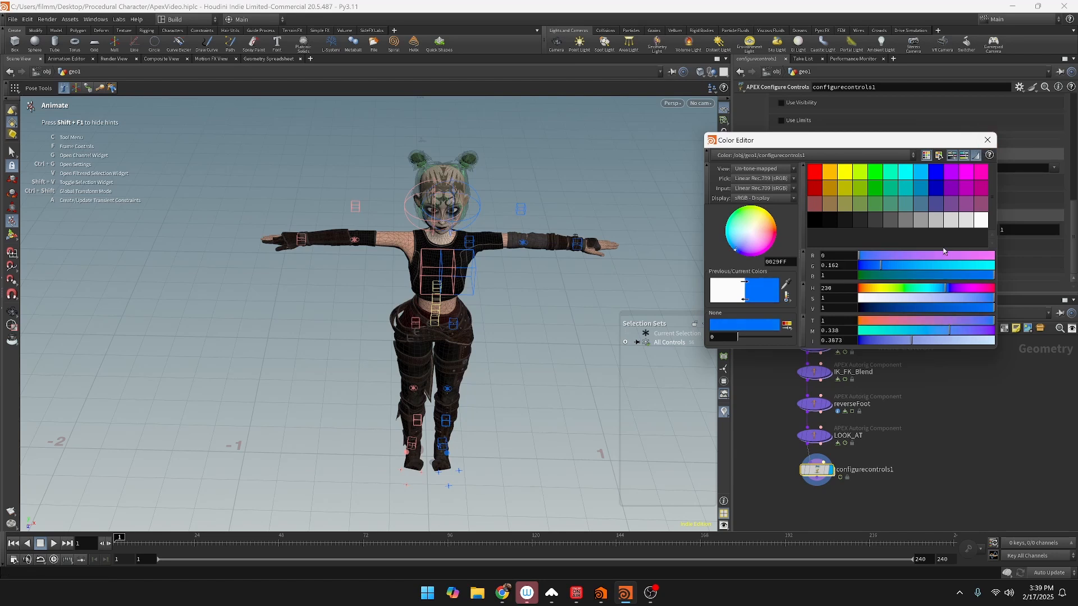
left_click(969, 298)
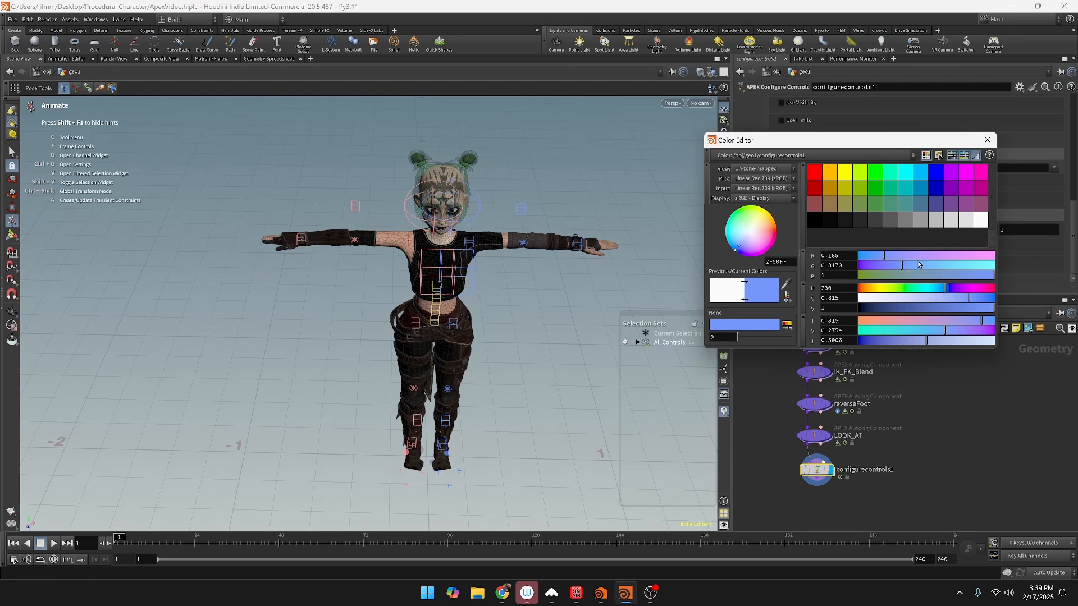
left_click(936, 172)
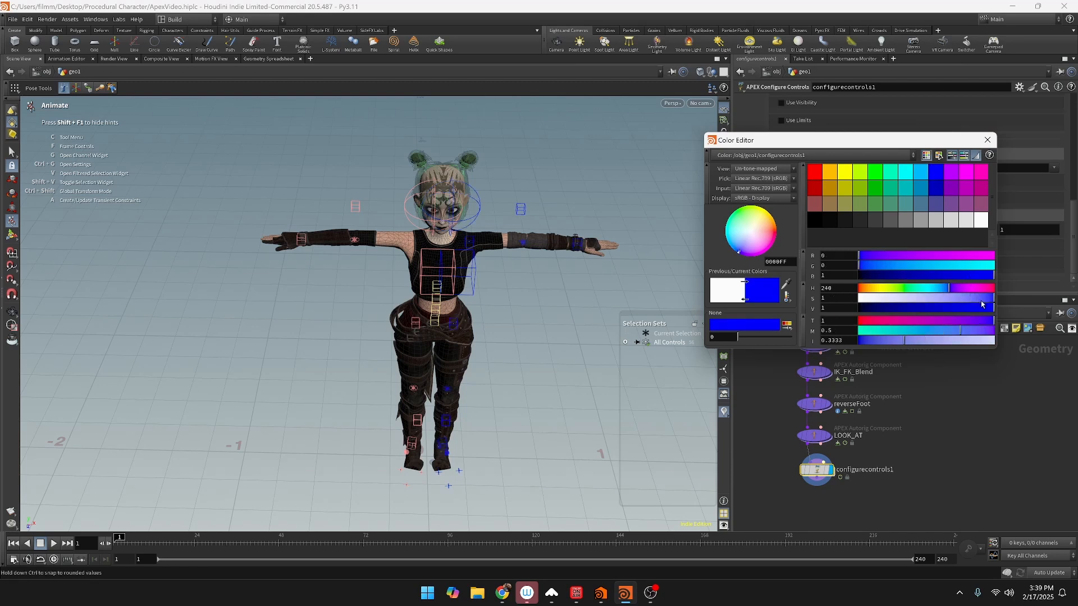
left_click(958, 299)
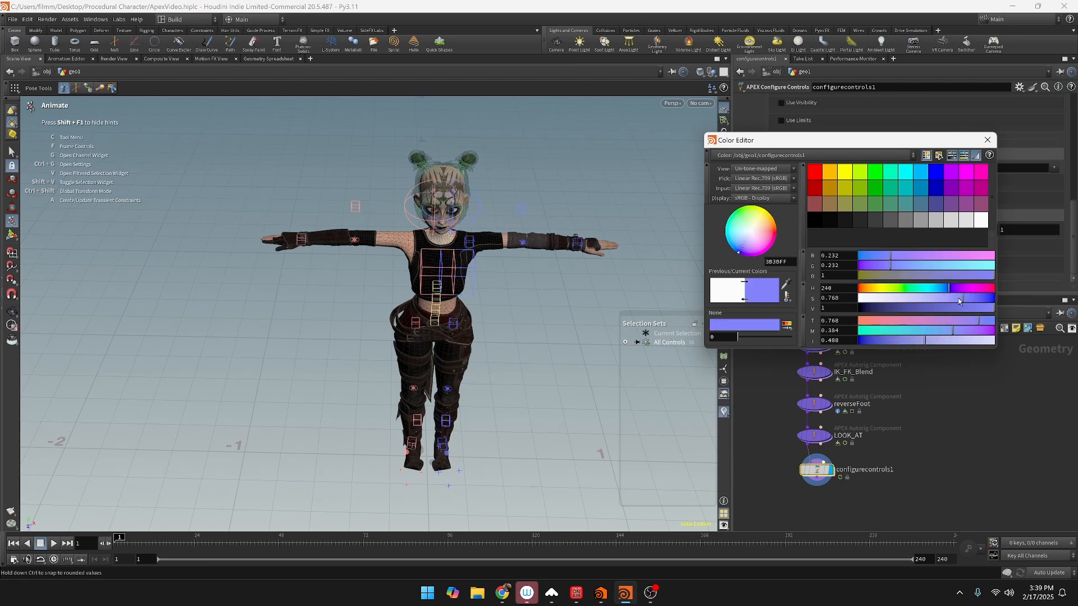
left_click(988, 298)
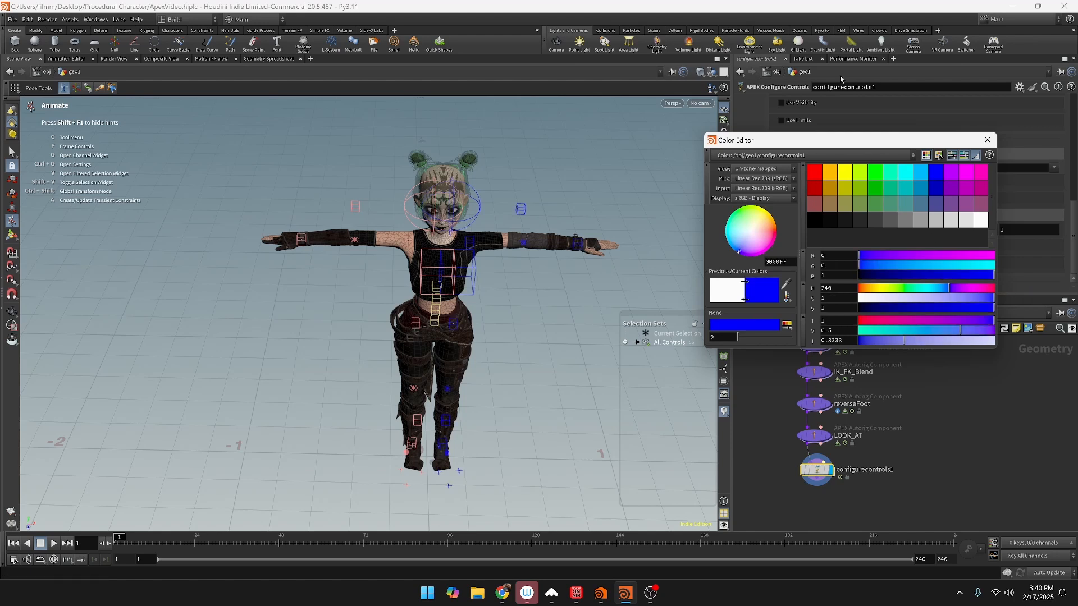
Step: Close the color editor and examine the color-coded controls around the character
left_click(987, 140)
key("Escape")
left_click_drag(568, 275, 611, 277)
left_click_drag(413, 317, 496, 199)
middle_click_drag(422, 199, 437, 280)
left_click_drag(490, 215, 635, 264)
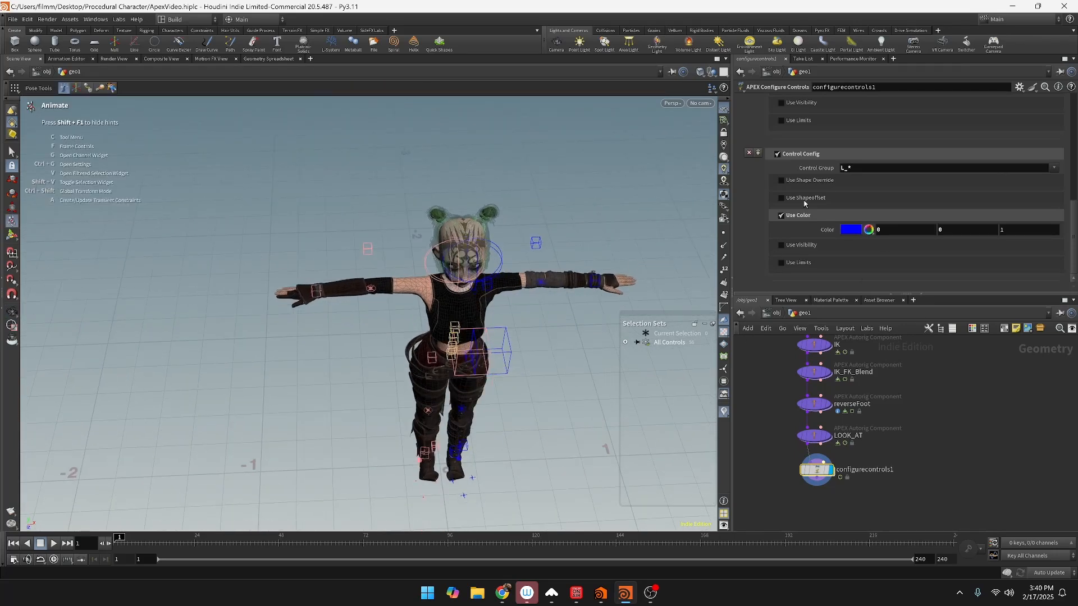
Step: Add a fourth control config to the configurecontrols1 node
scroll(826, 140, "up", 5)
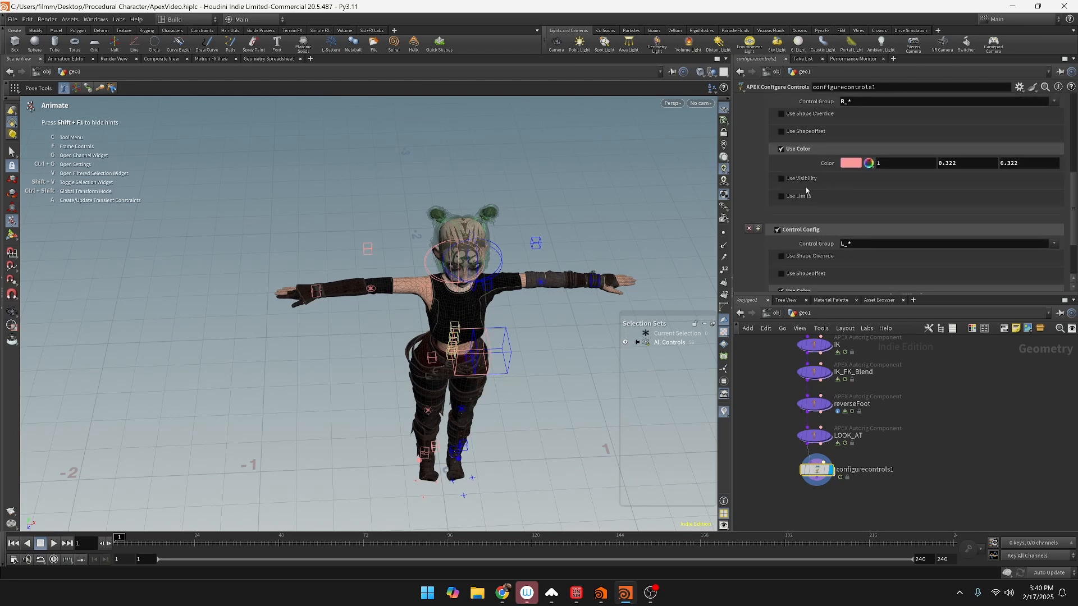
scroll(810, 169, "up", 3)
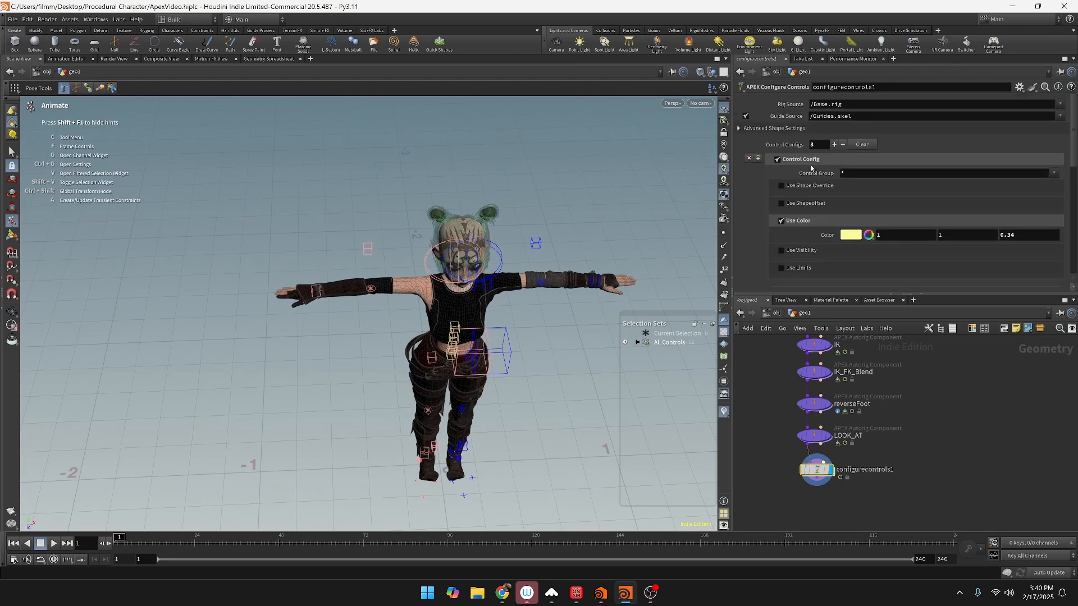
left_click(834, 146)
scroll(845, 223, "down", 8)
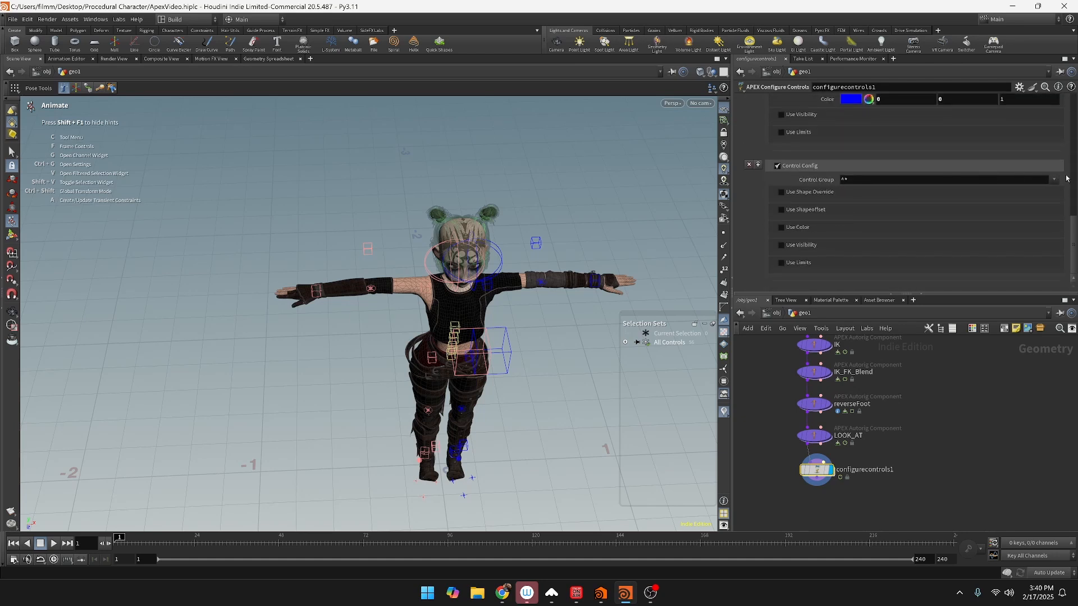
Step: Examine the rig's available control names for the fourth config's group to find the naming of the FK controls
left_click(1053, 180)
scroll(1024, 310, "down", 4)
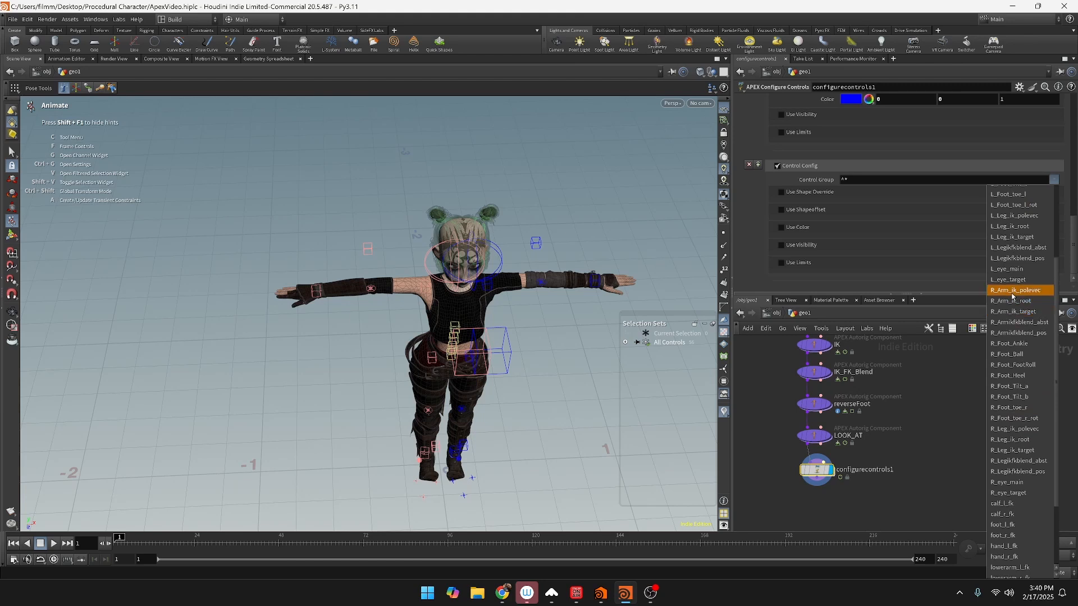
scroll(1005, 416, "down", 3)
scroll(1005, 422, "down", 2)
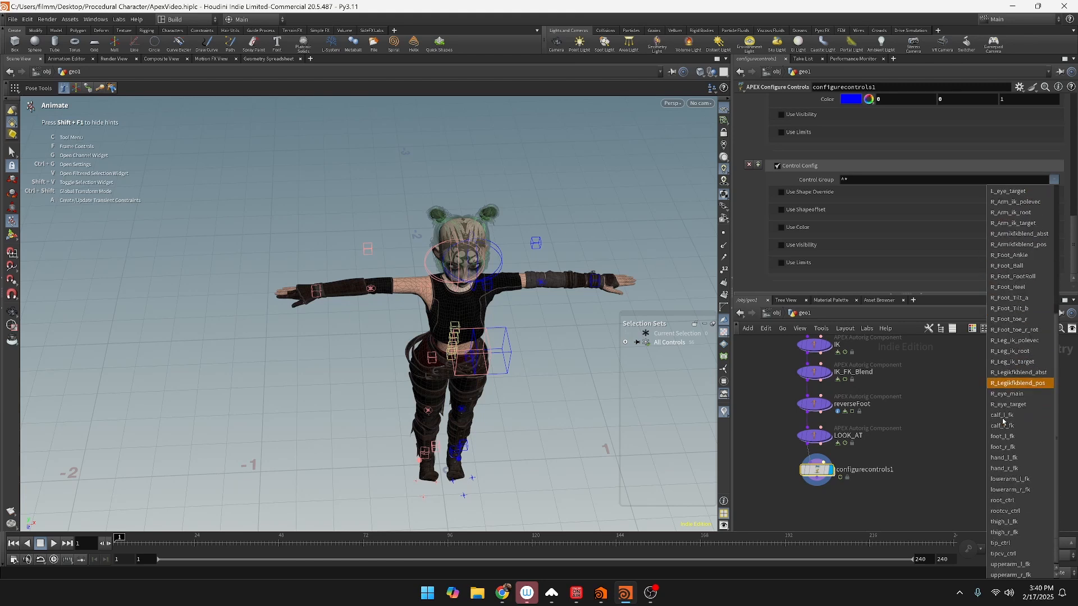
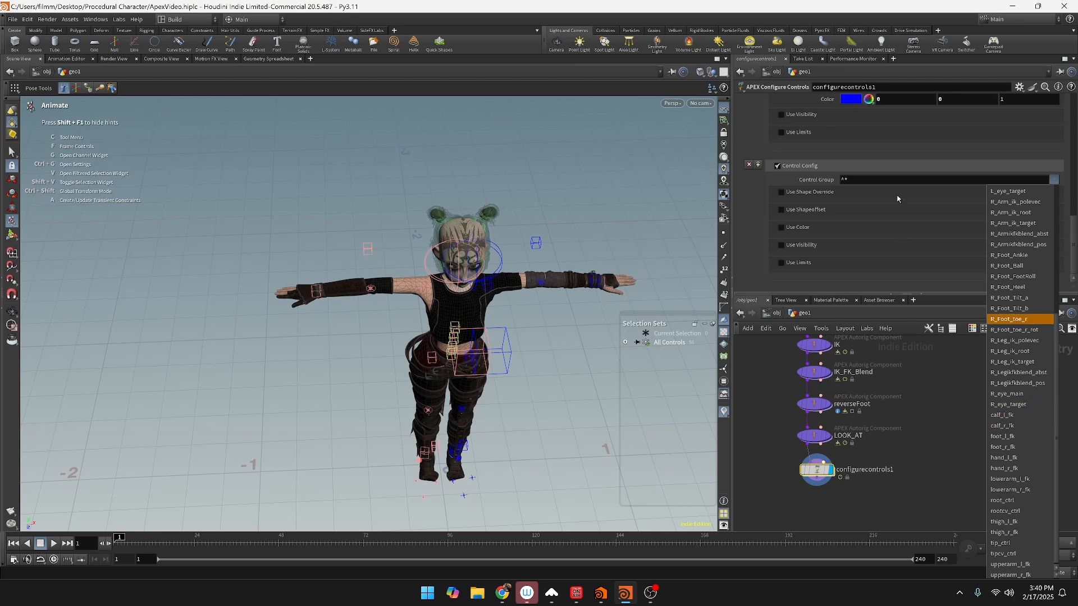
left_click(874, 182)
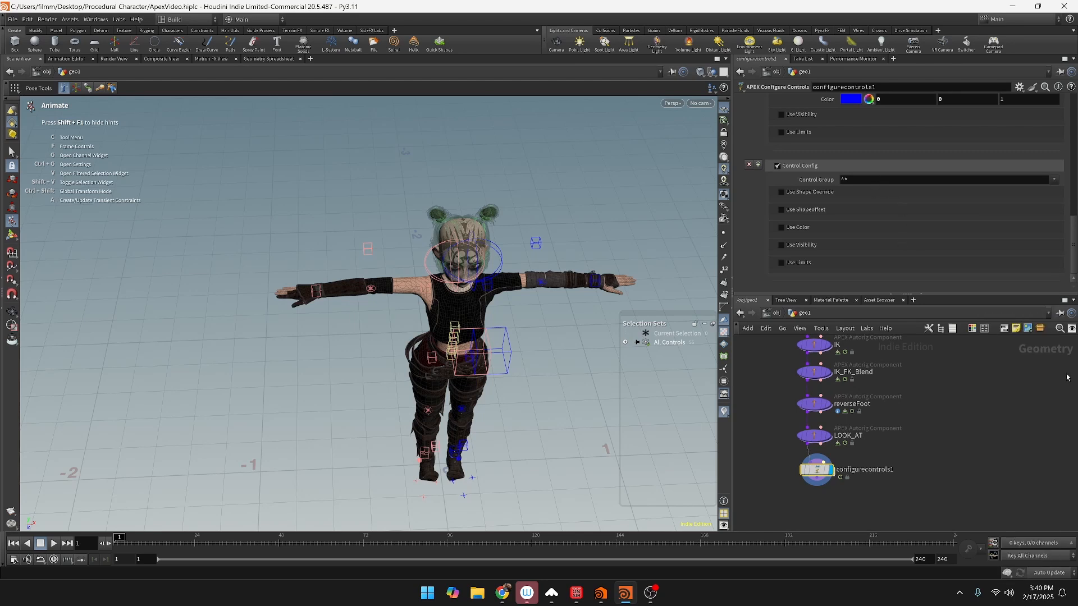
left_click(1054, 180)
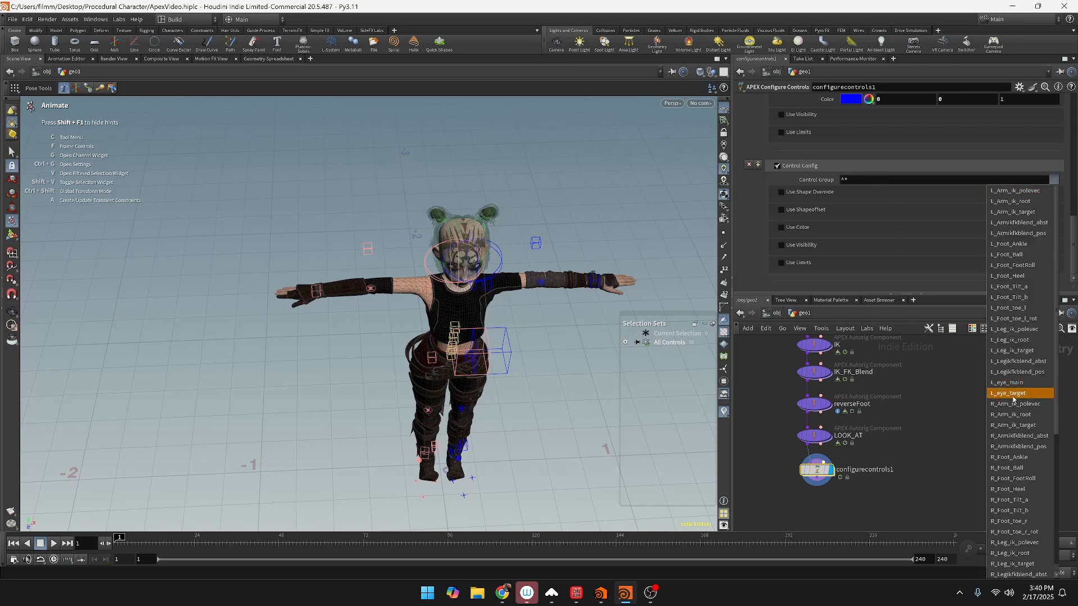
scroll(1013, 463, "down", 4)
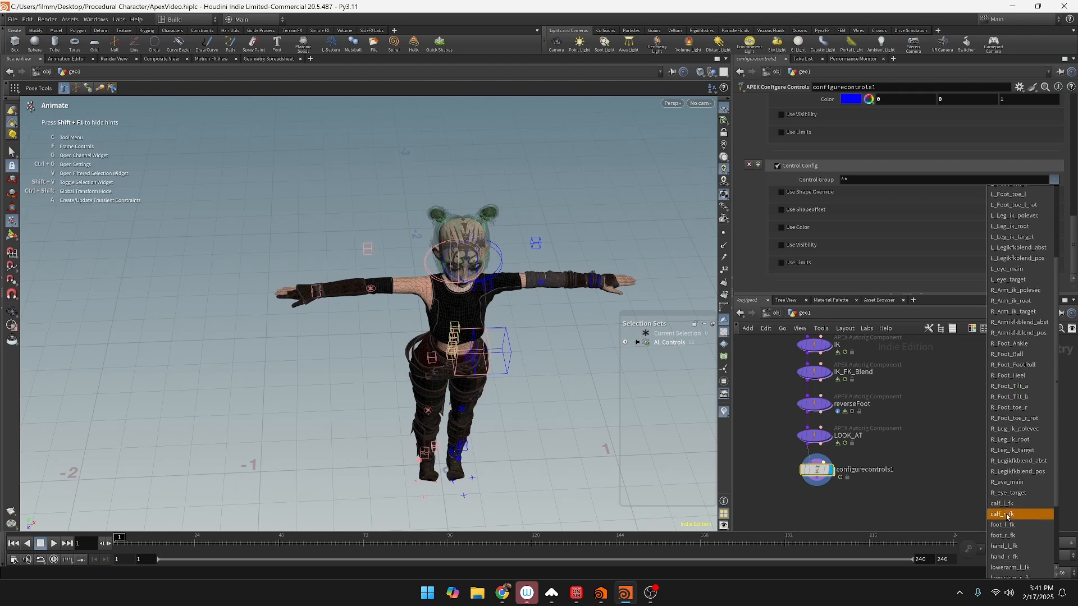
scroll(1011, 270, "up", 4)
left_click(967, 177)
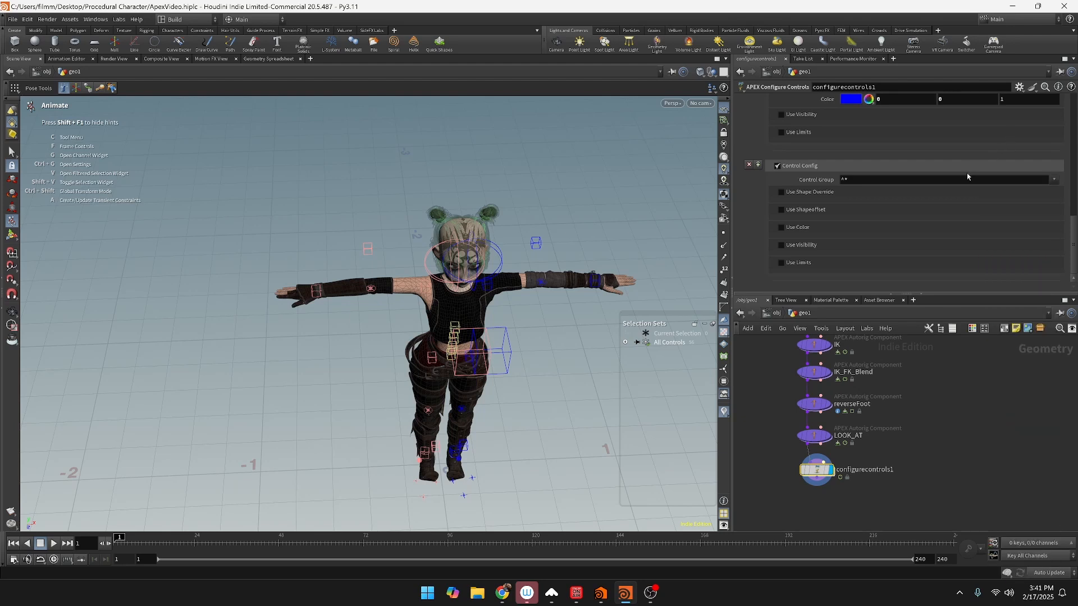
Step: Set the fourth config's control group to *_fk
left_click(968, 180)
key("BackSpace")
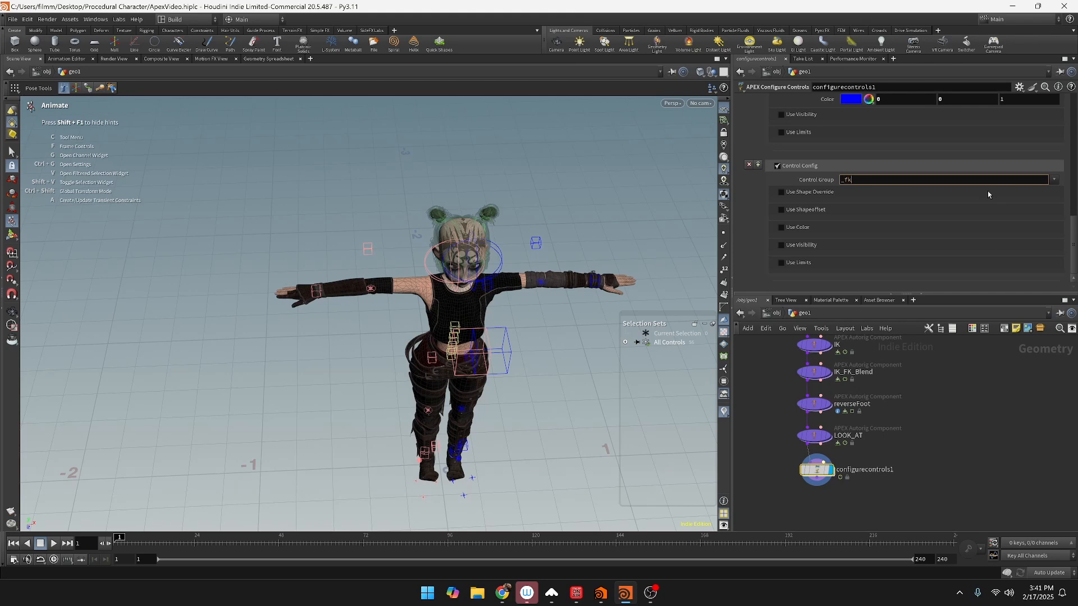
type("*")
key("Return")
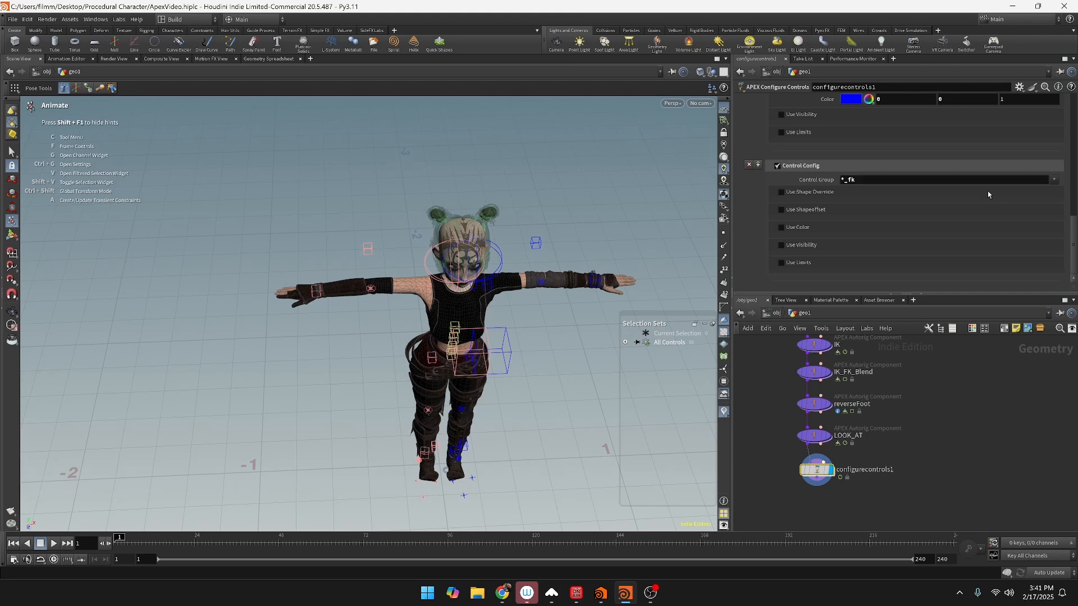
Step: Try overriding the shape of the *_fk controls with circle_wires, and disable the override again
left_click(781, 210)
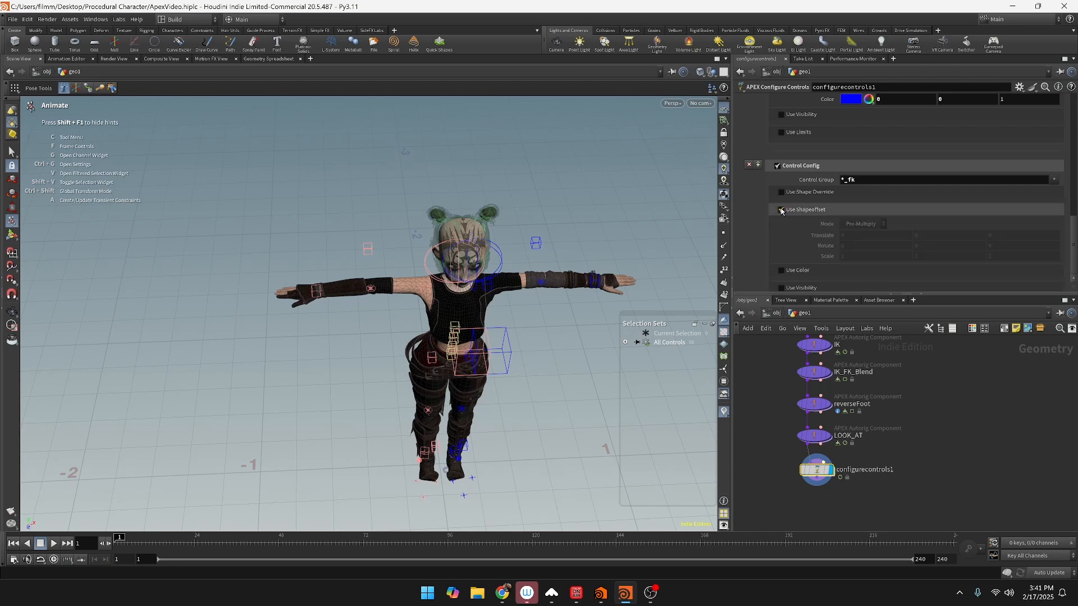
left_click(781, 210)
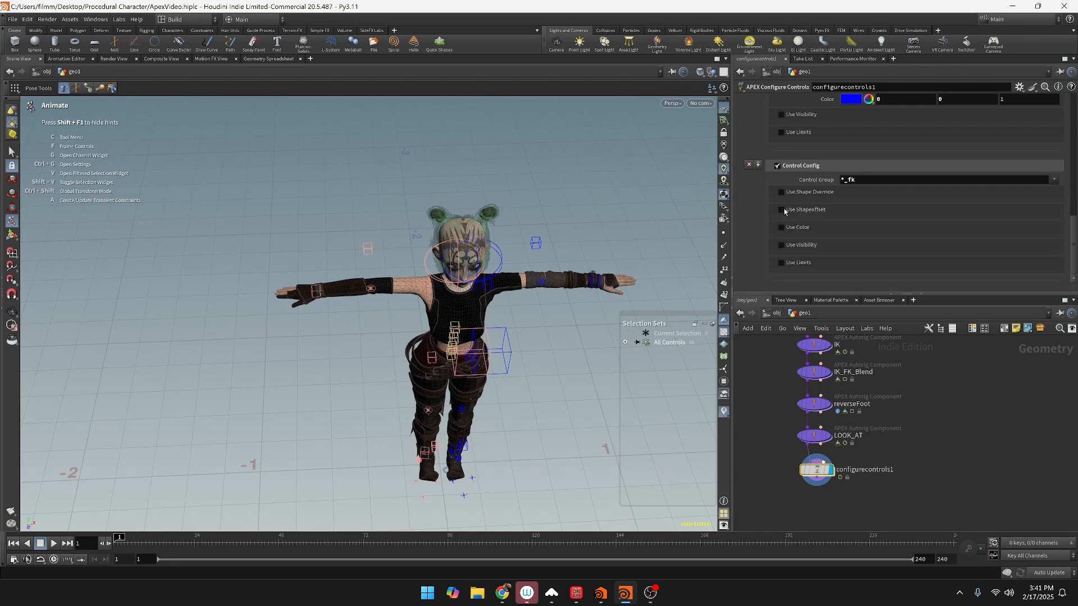
left_click(781, 192)
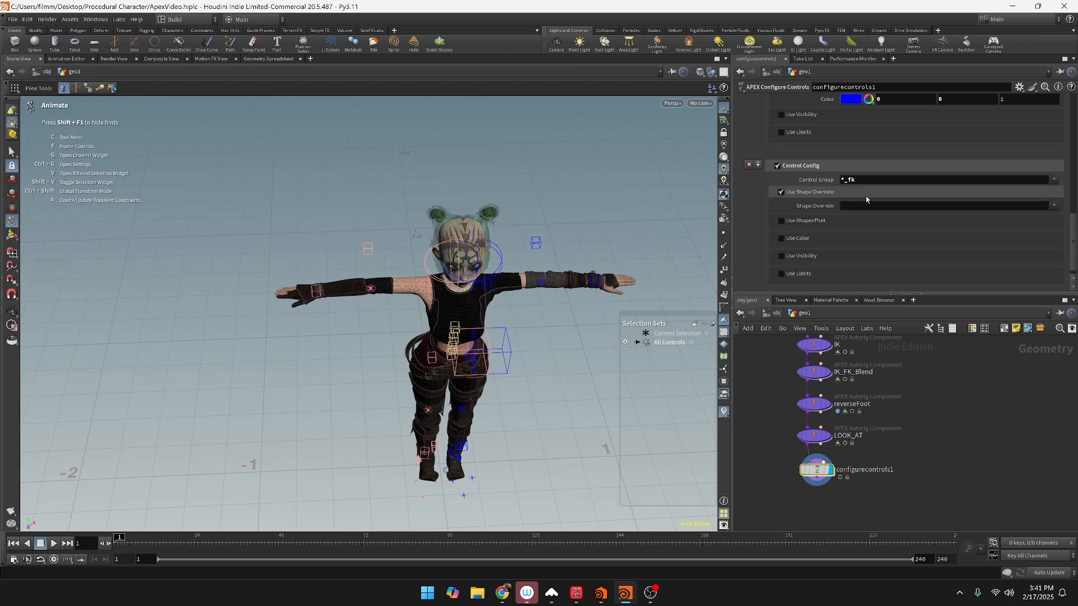
left_click(1054, 205)
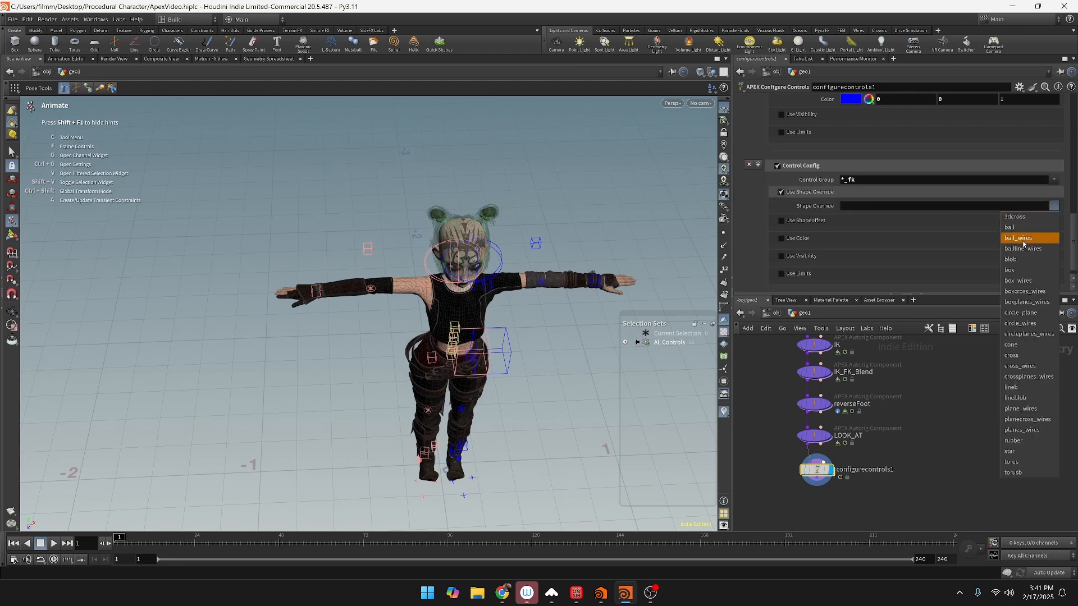
left_click(1028, 325)
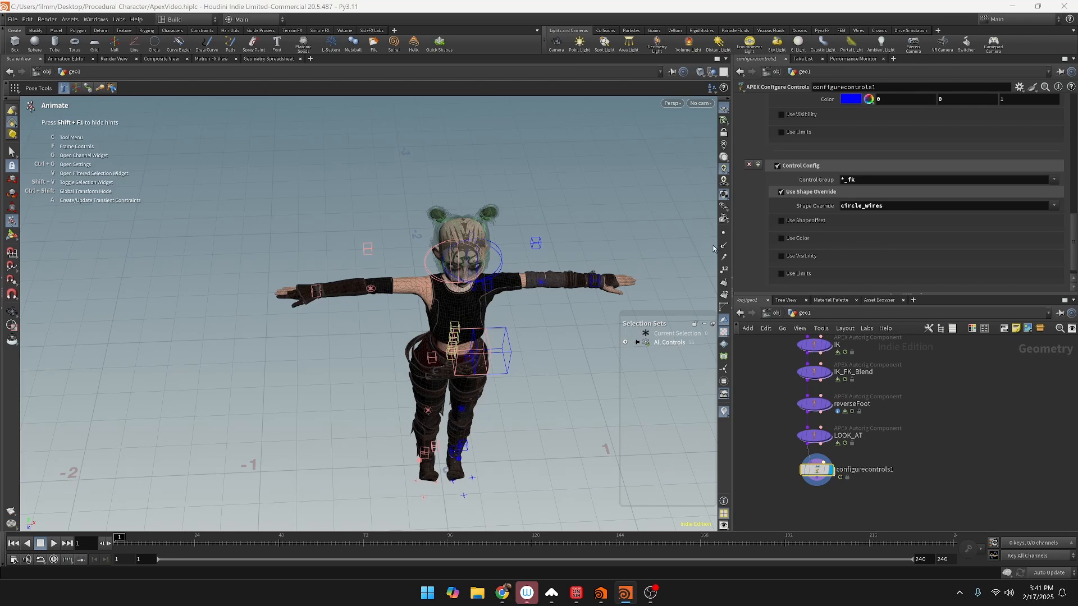
left_click(781, 193)
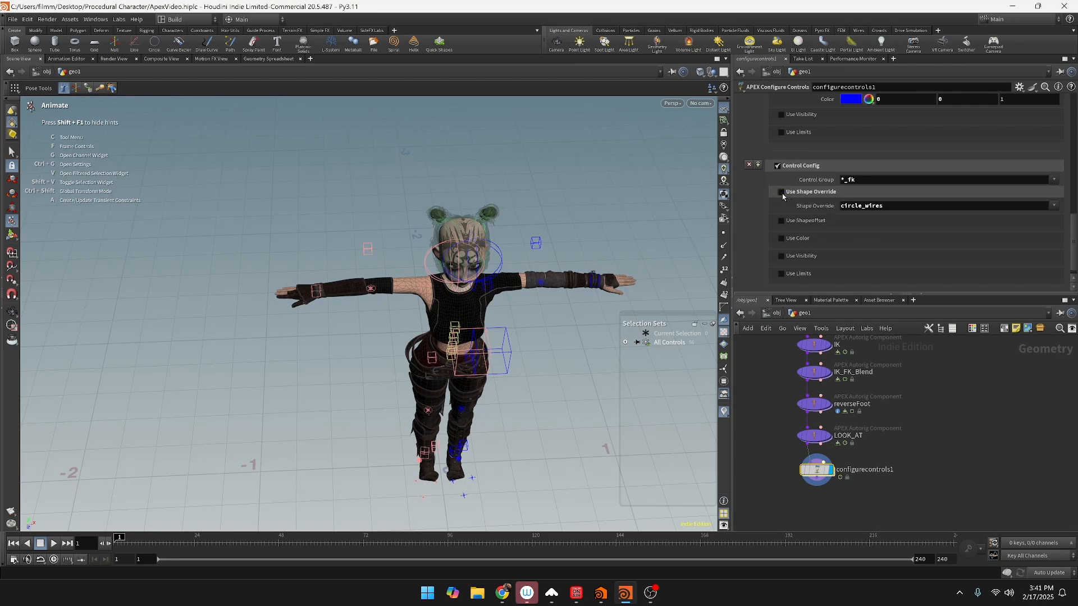
Step: Enable the shape offset for the *_fk controls and set its scale to 100 on all three axes
left_click(781, 210)
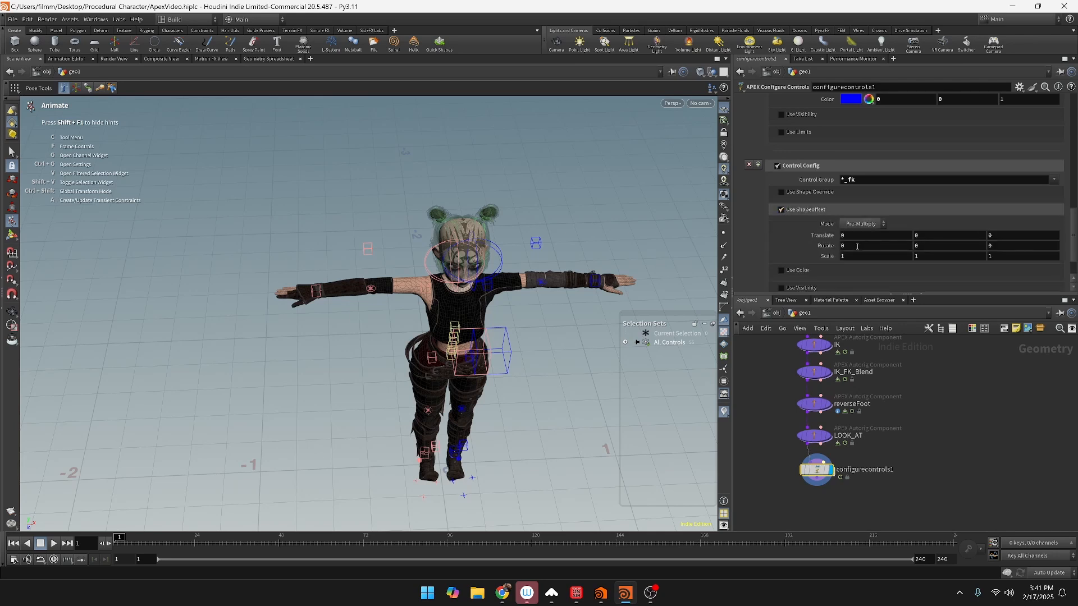
left_click(867, 260)
type("0")
key("Tab")
key("shift+Tab")
type("100")
key("Tab")
type("100")
key("Tab")
key("Return")
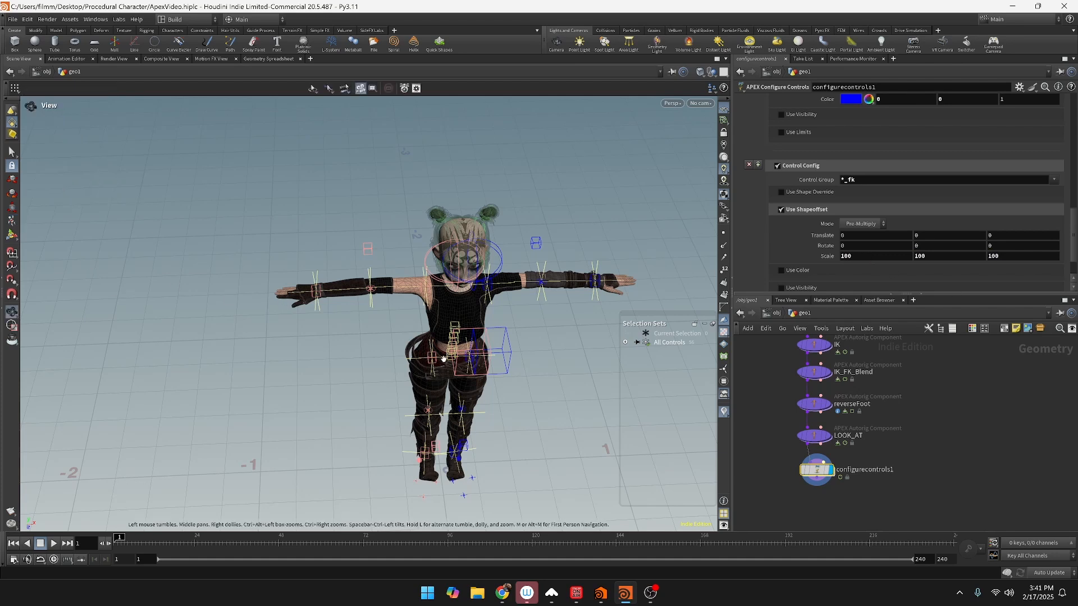
left_click_drag(449, 353, 399, 309, "alt")
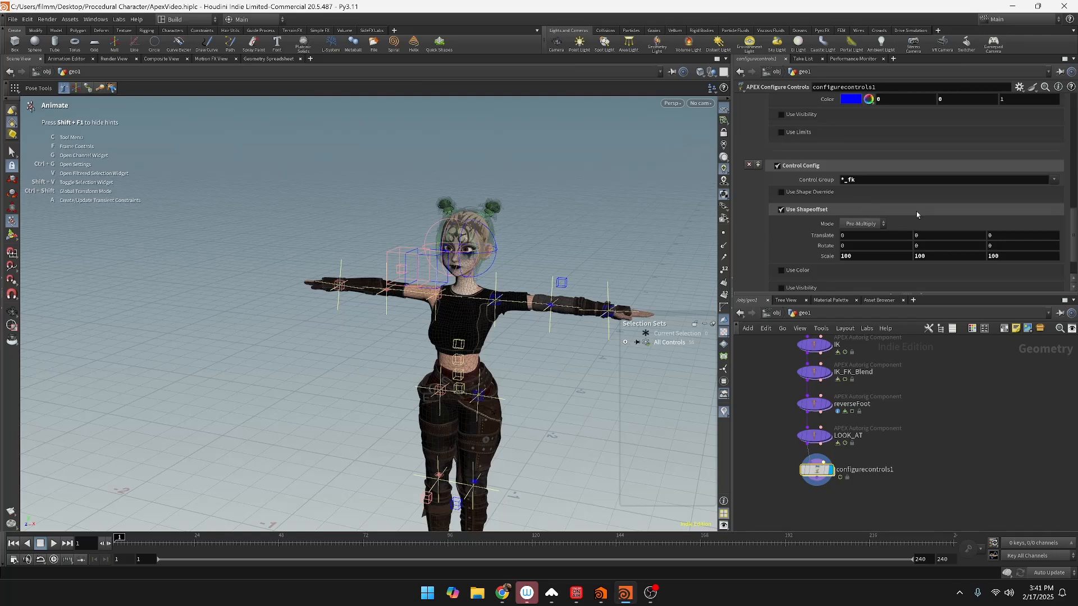
Step: Browse the control names available for the *_fk config's control group
left_click(1054, 180)
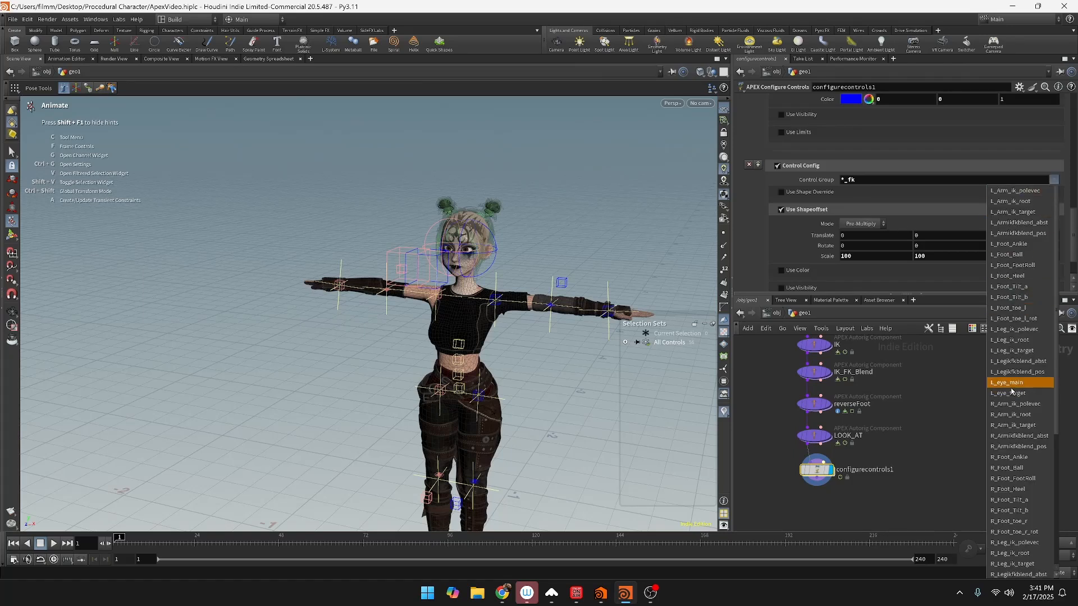
scroll(1030, 433, "down", 6)
scroll(1031, 433, "down", 3)
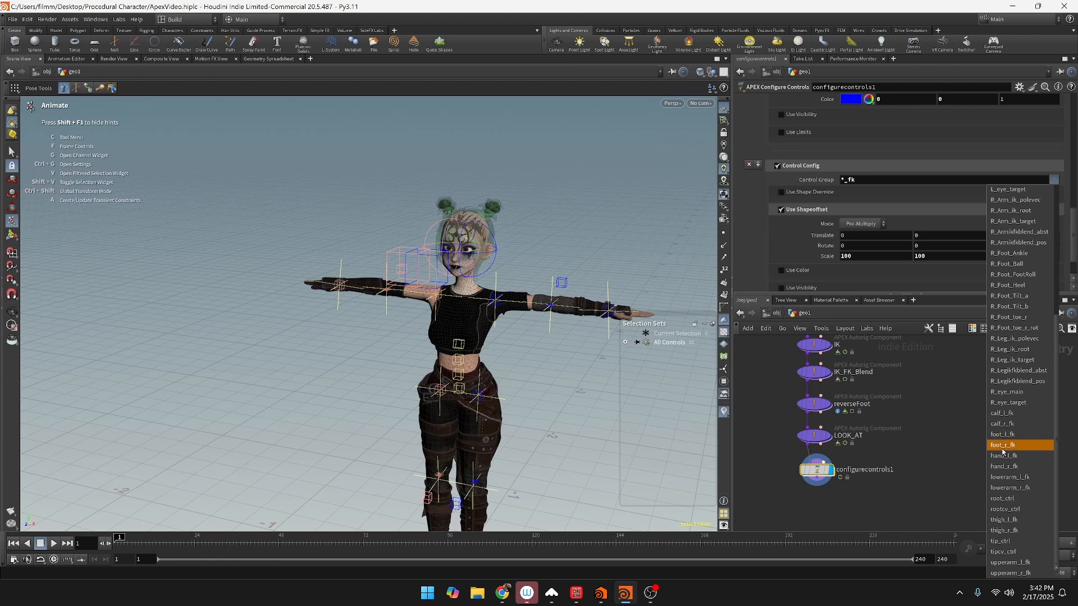
Step: Extend the control group of the pink right-side control config to "R_* *_r_*"
scroll(931, 371, "up", 3)
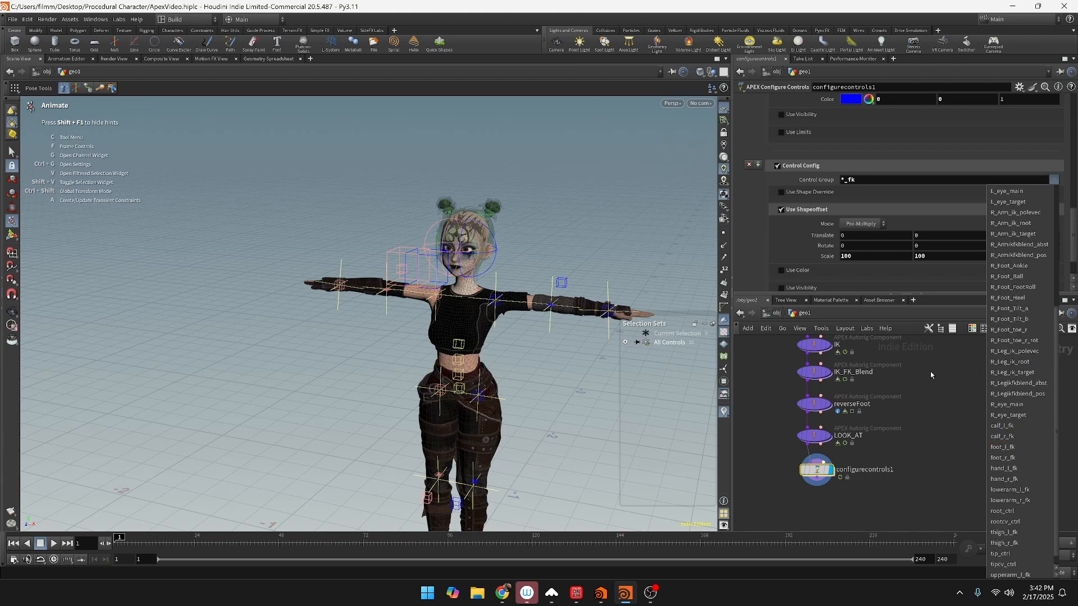
scroll(933, 376, "up", 3)
left_click(951, 396)
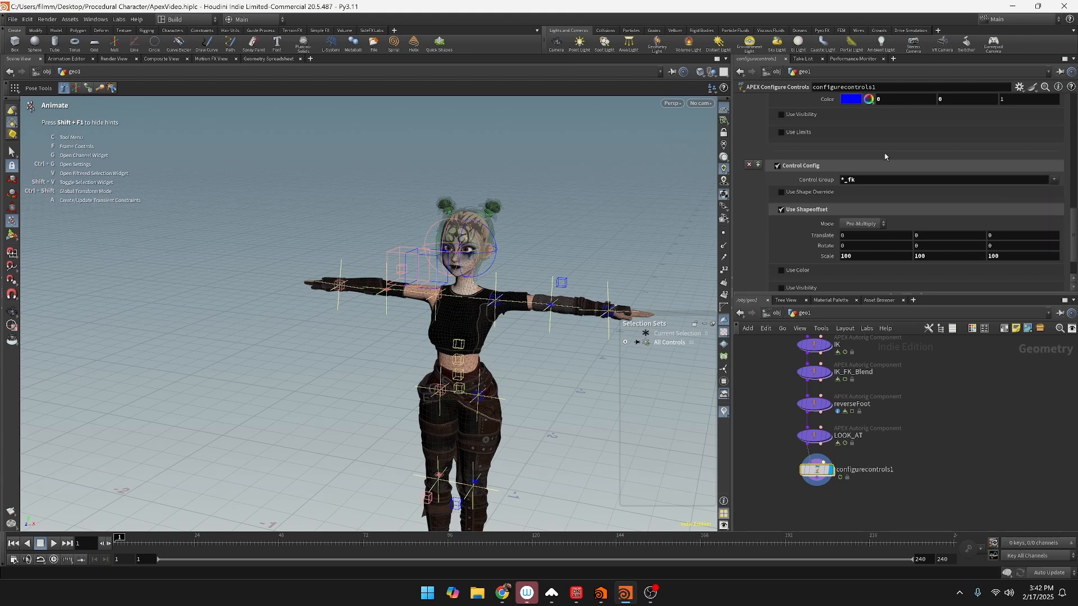
scroll(879, 154, "up", 3)
scroll(878, 150, "up", 2)
scroll(876, 228, "up", 3)
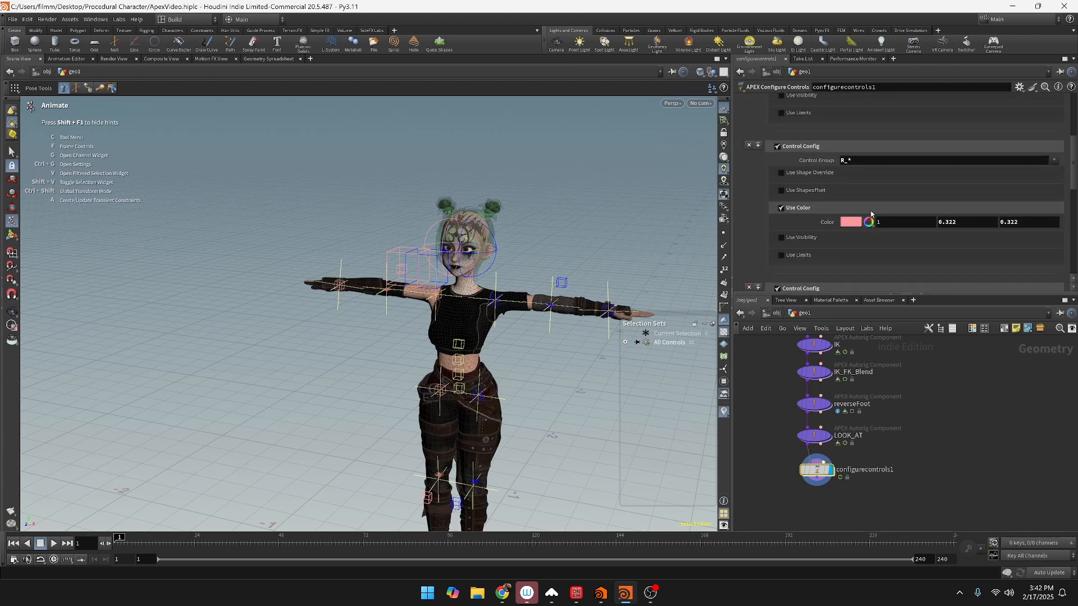
left_click(877, 213)
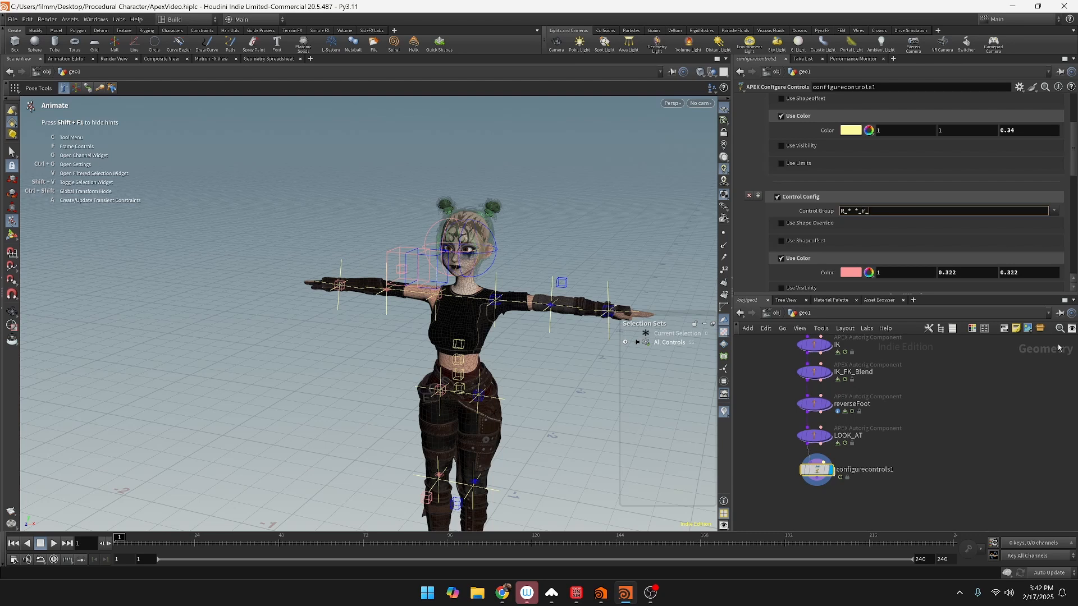
type("*")
key("Return")
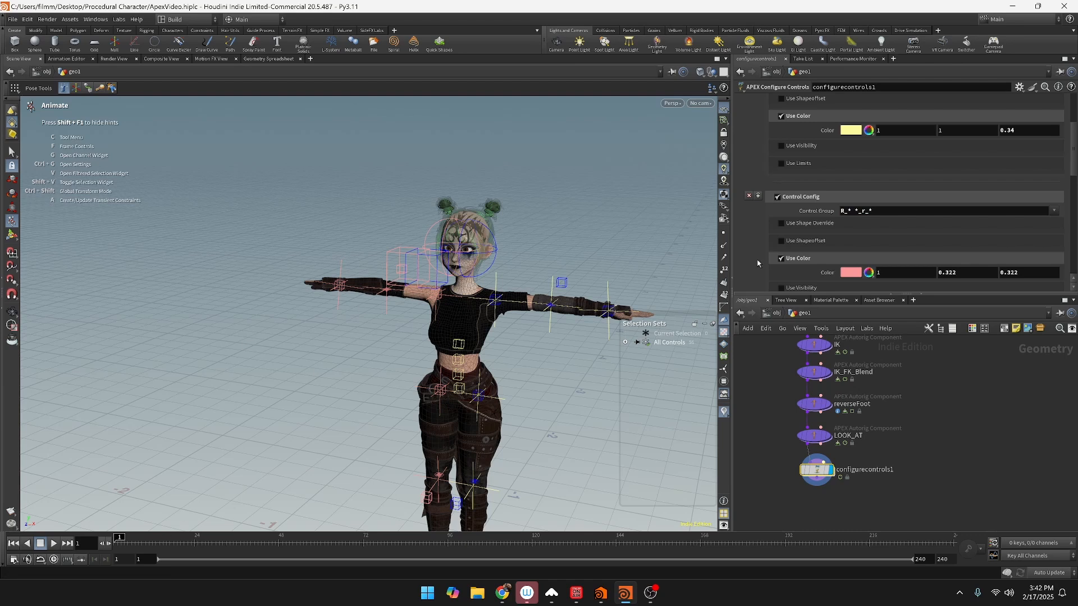
Step: Extend the control group of the blue left-side control config to "L_* *_l_*"
scroll(938, 206, "down", 5)
left_click(935, 227)
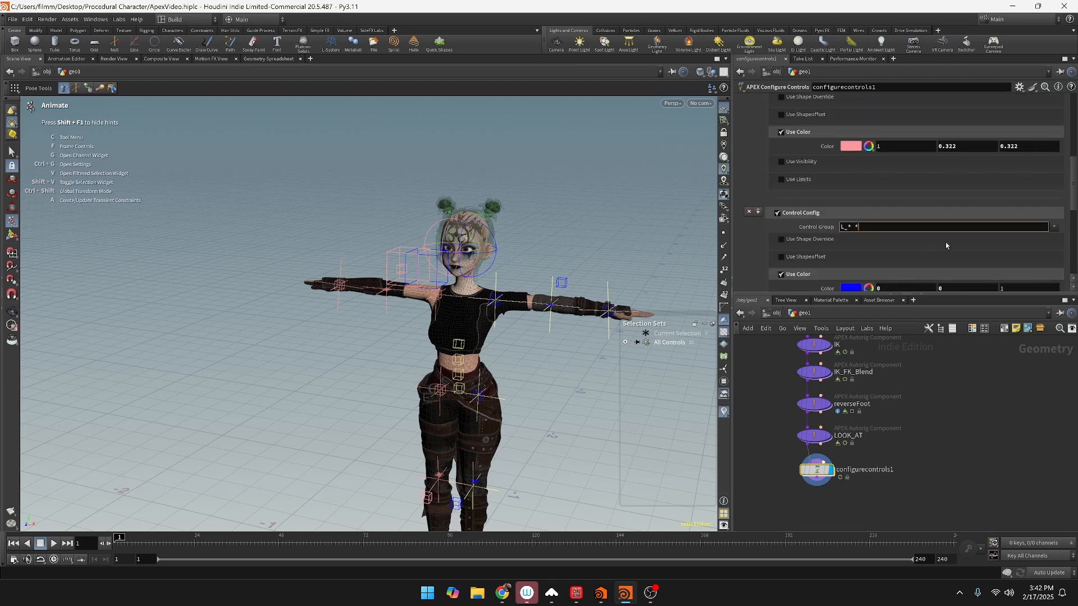
key("BackSpace")
type("*_l*")
key("BackSpace")
type("_*")
key("Return")
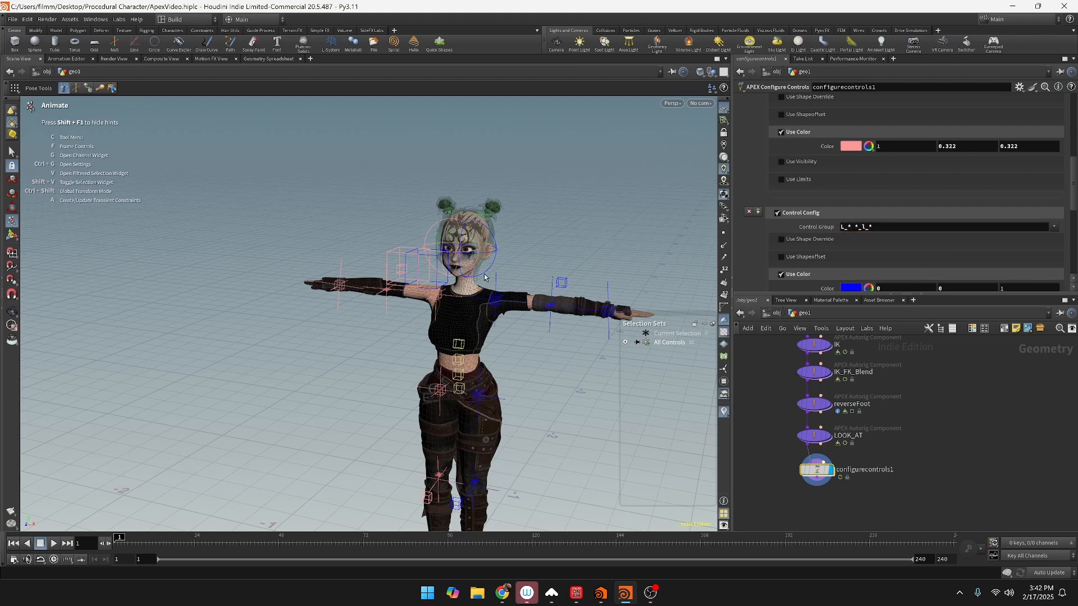
Step: Enable the shape override with circle_wires for the *_fk control config and check the controls on the character
left_click_drag(552, 293, 576, 306, "alt")
scroll(896, 234, "down", 3)
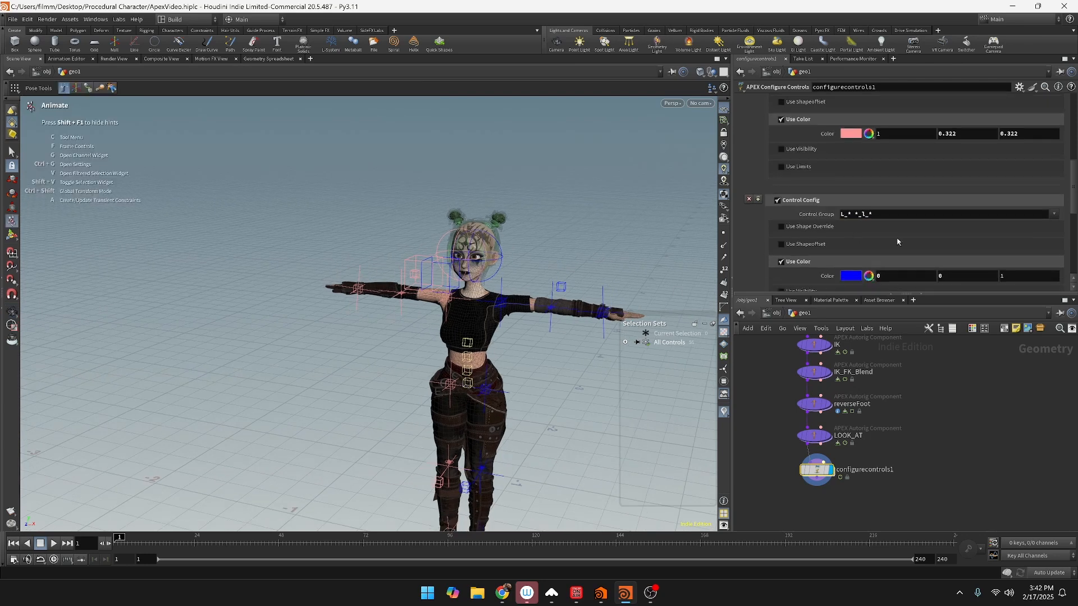
scroll(896, 233, "down", 3)
scroll(787, 239, "down", 1)
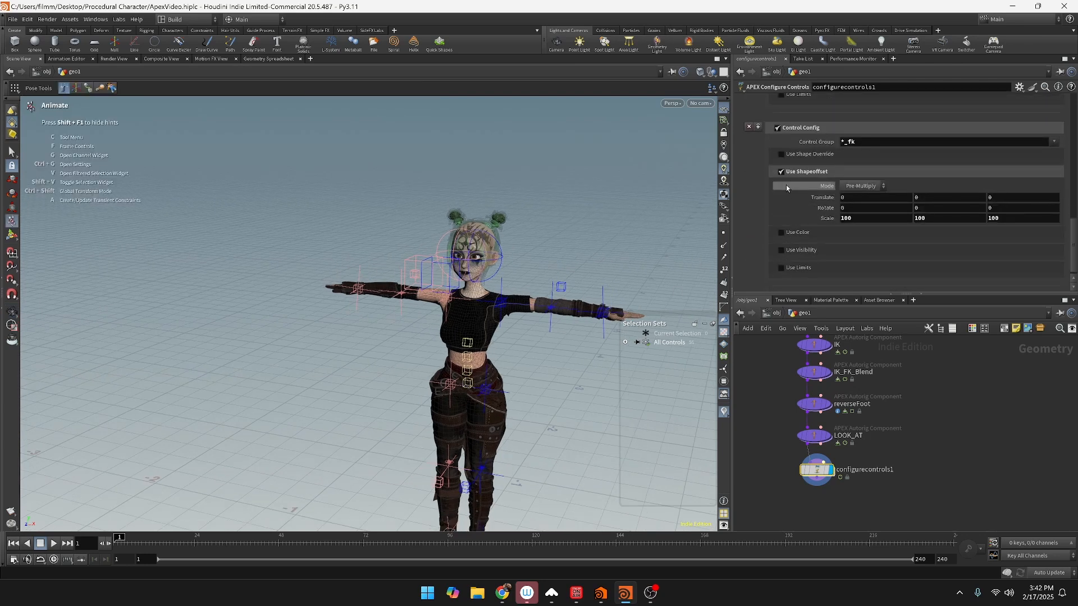
left_click(781, 154)
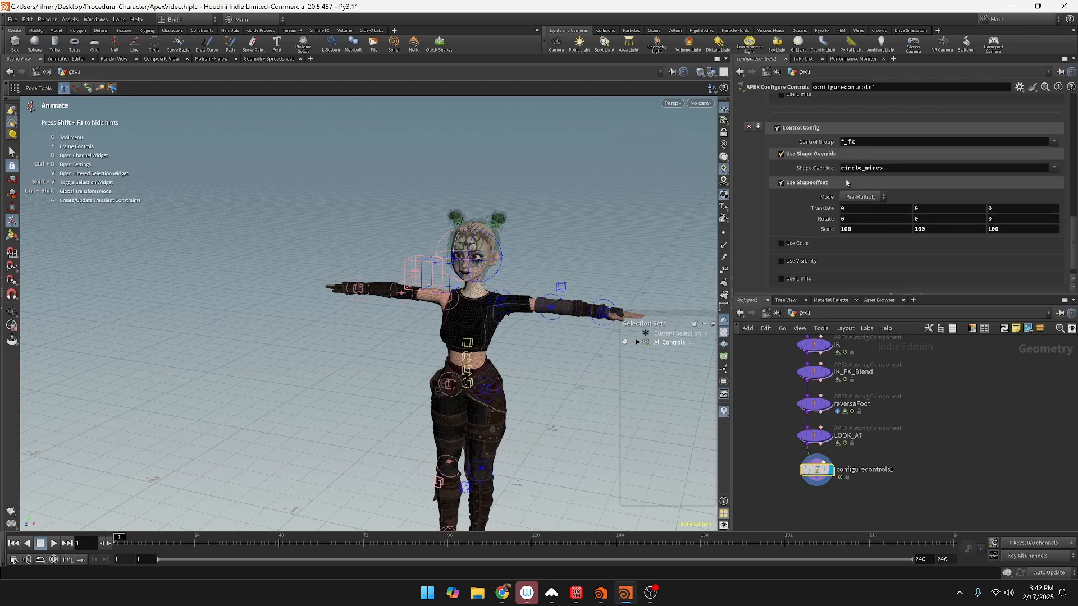
key("Escape")
left_click_drag(608, 264, 555, 266)
scroll(654, 242, "up", 5)
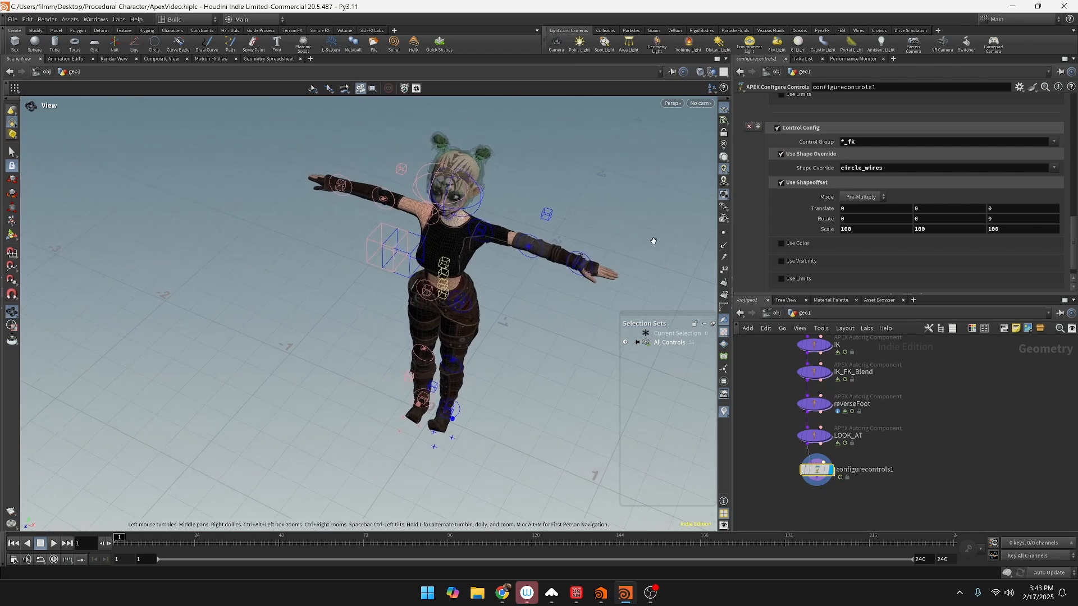
key("Return")
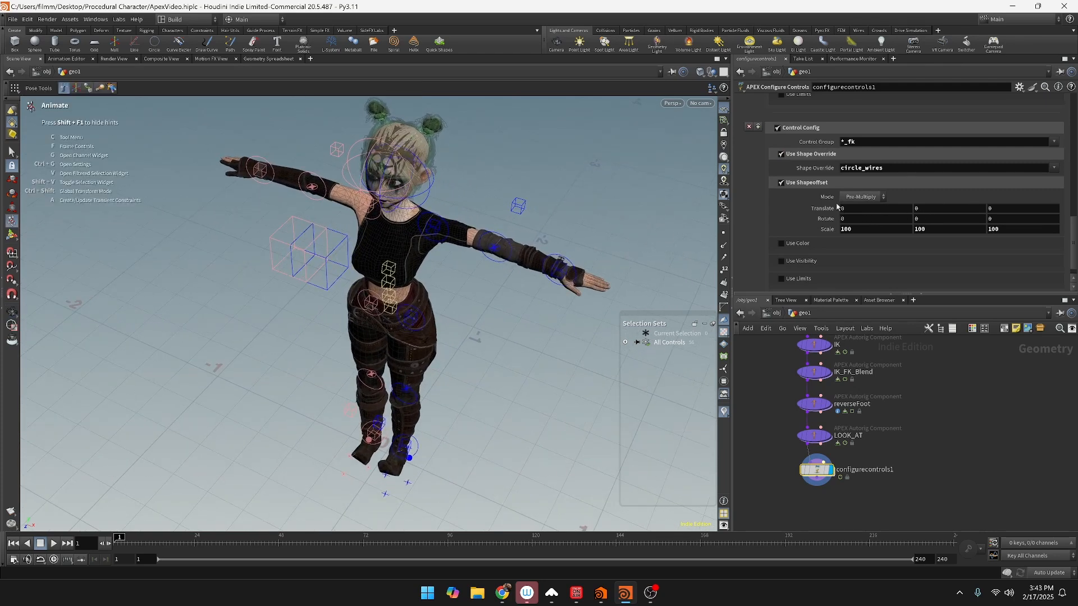
Step: Examine the parameters of the FK and IK_FK_Blend autorig components, including the blend's tags, driven and general settings
middle_click_drag(936, 408, 980, 484)
left_click(861, 344)
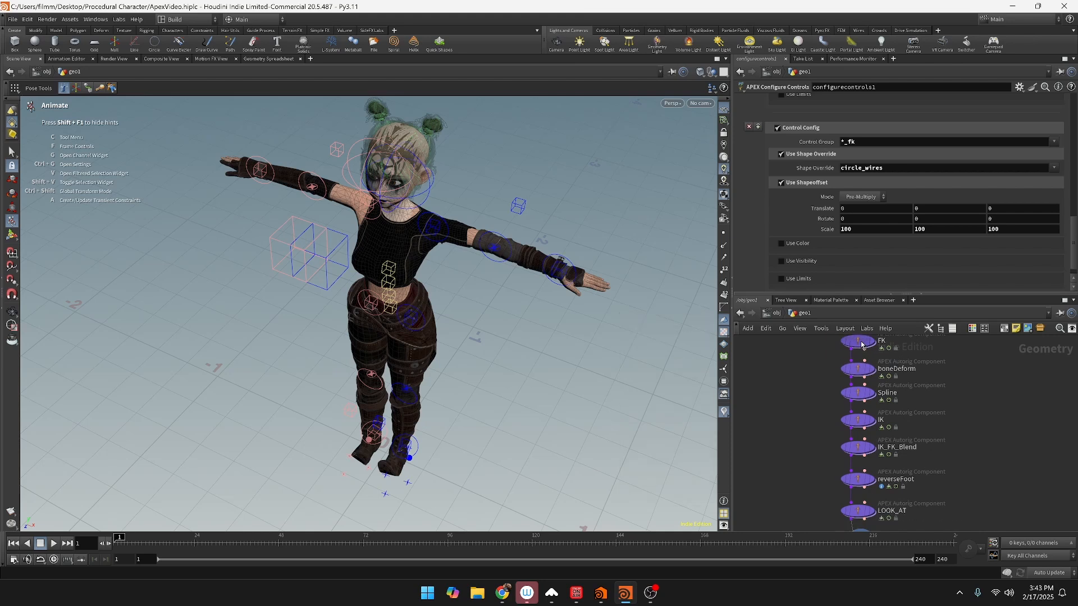
left_click(858, 349)
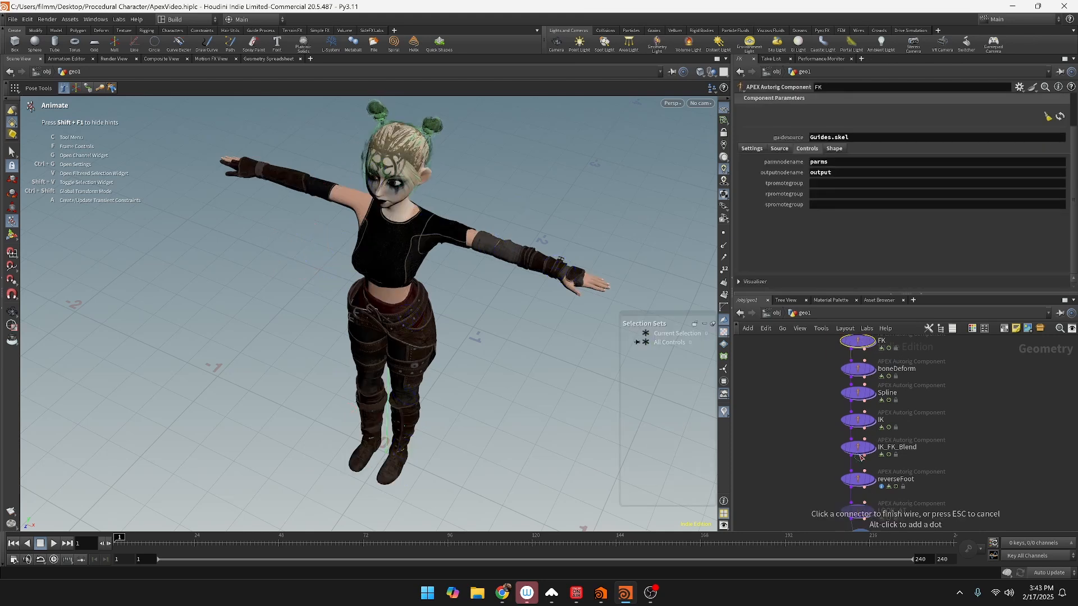
key("Escape")
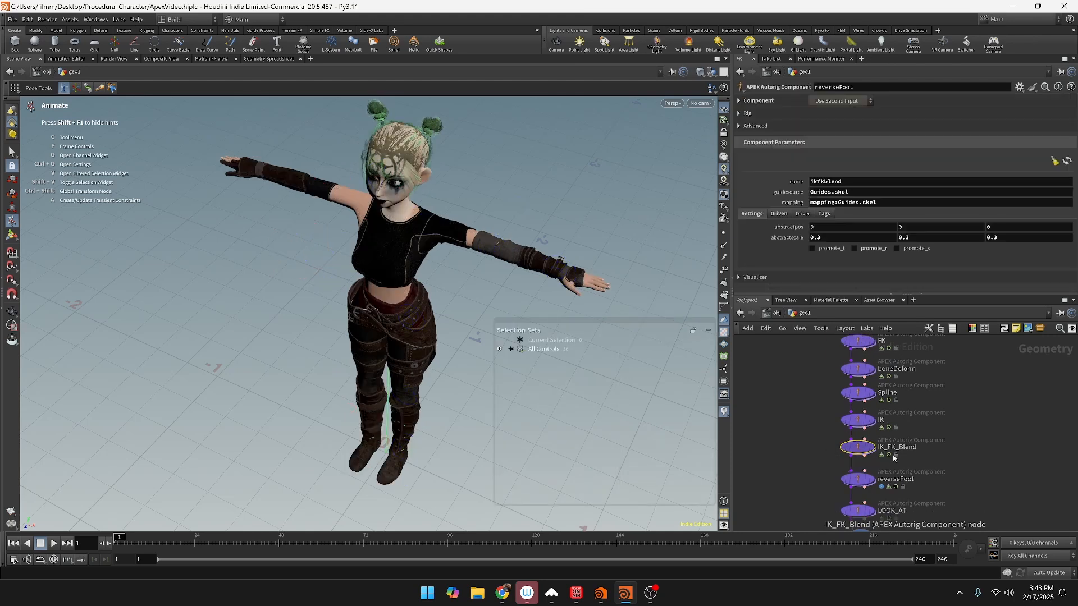
left_click(863, 450)
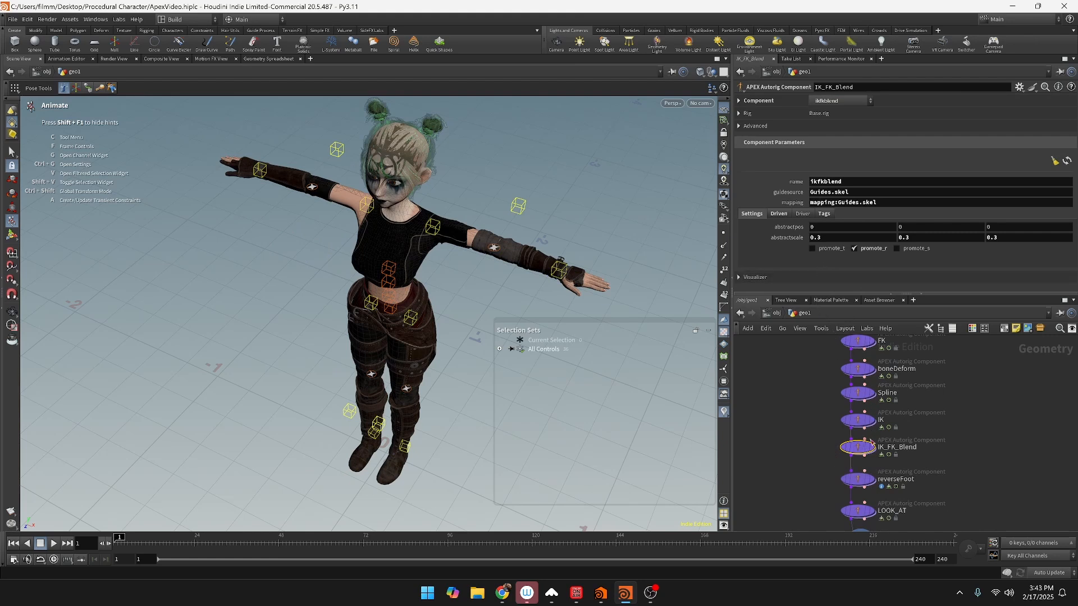
left_click(806, 216)
left_click(823, 215)
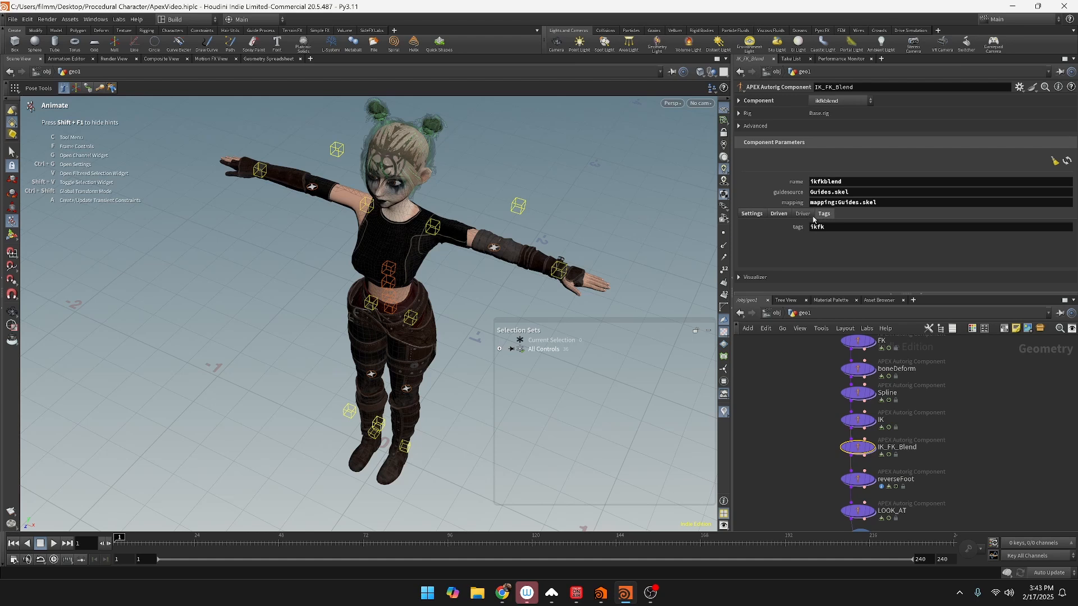
left_click(780, 215)
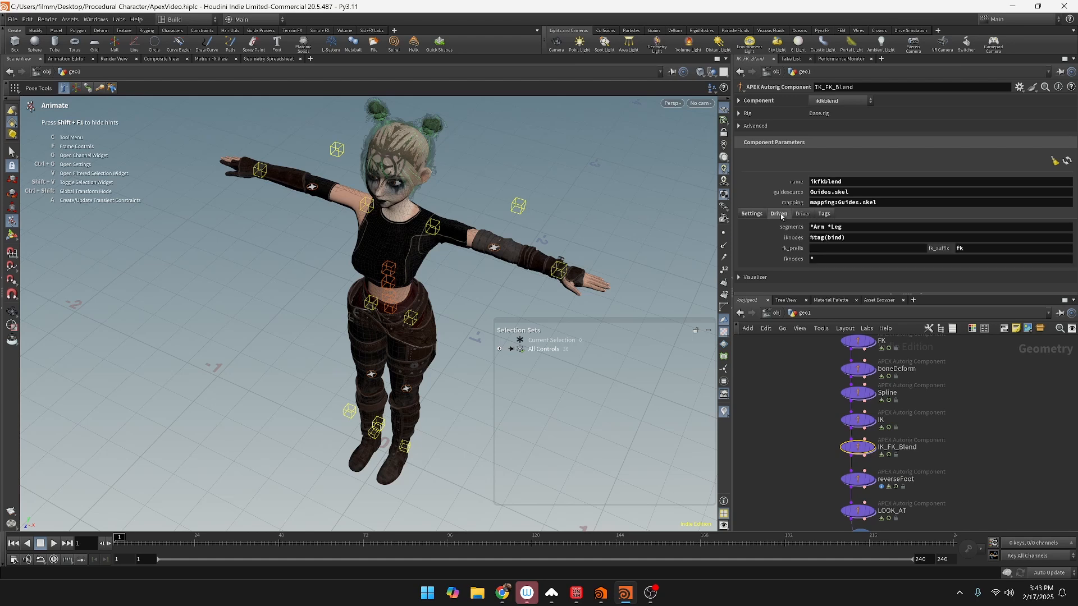
left_click(752, 214)
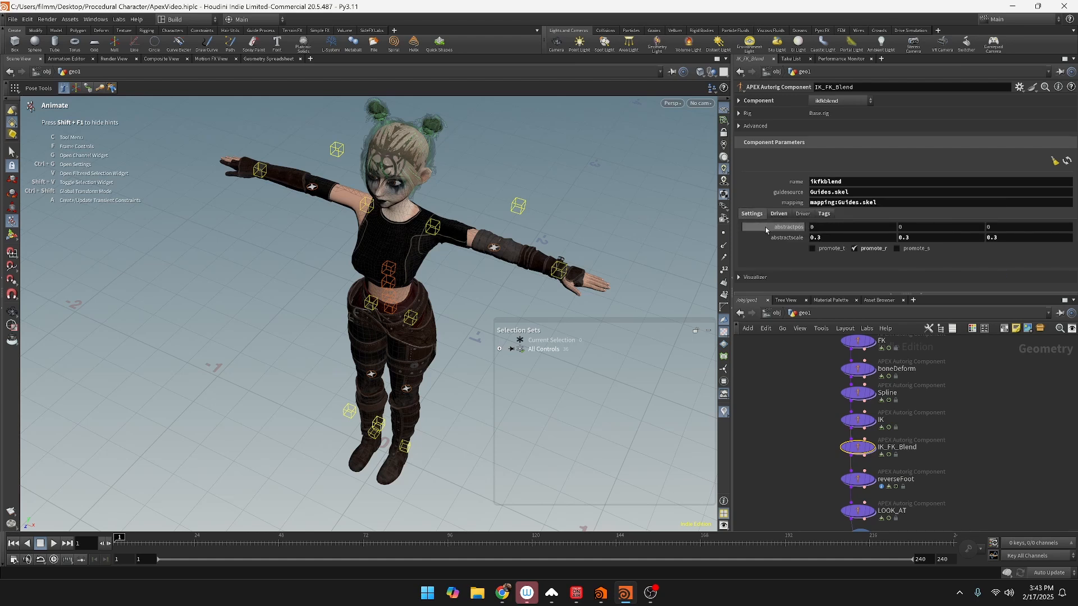
middle_click_drag(900, 506, 908, 457)
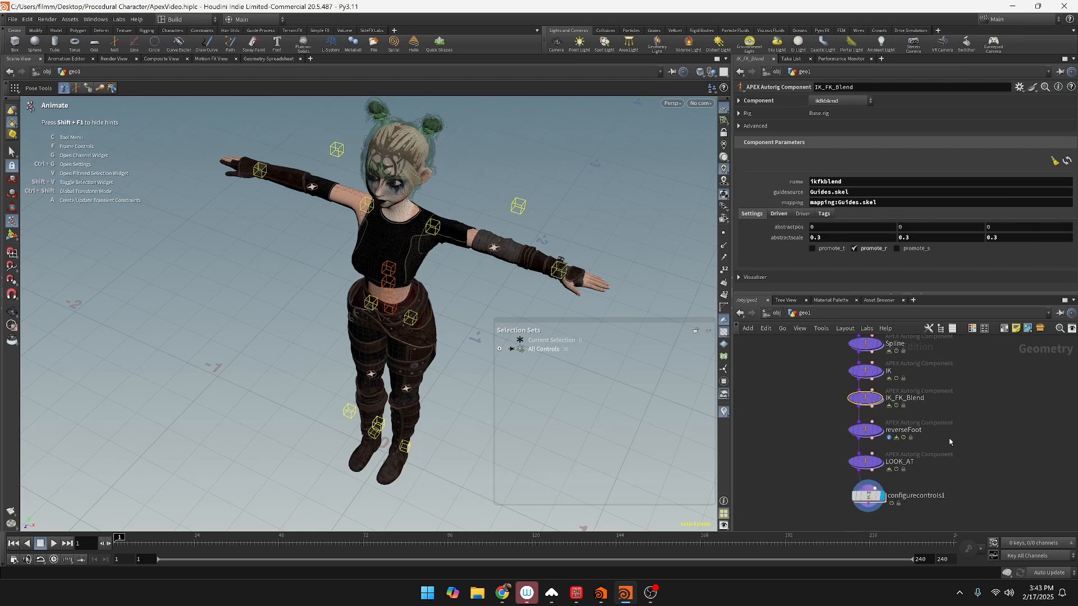
Step: In configurecontrols1, set the X rotation of the *_fk controls' shape offset to 90
left_click(868, 495)
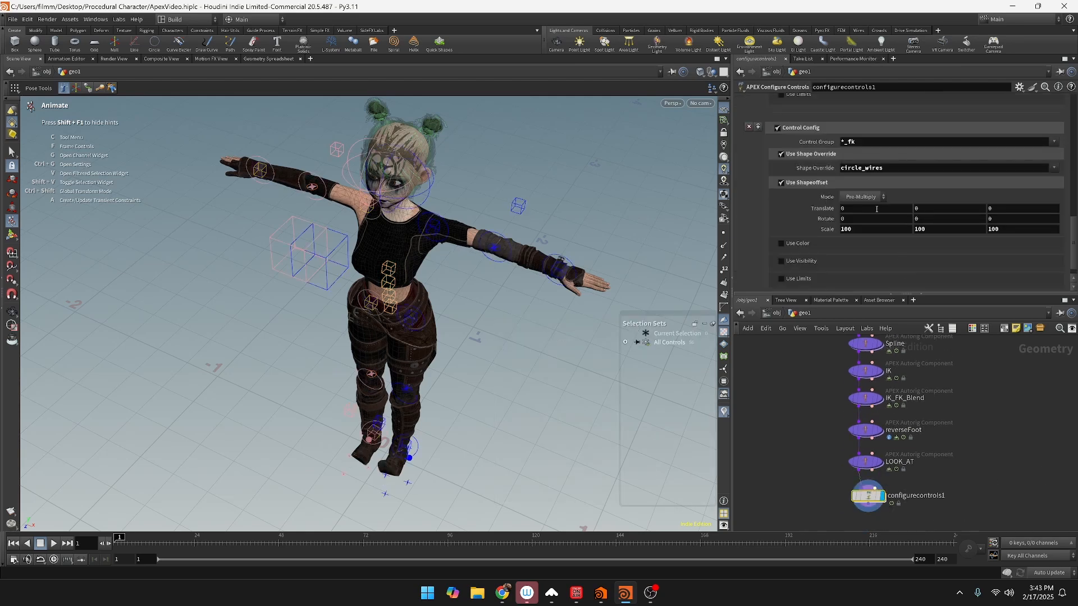
middle_click_drag(869, 219, 977, 215)
key("ctrl+z")
middle_click_drag(859, 220, 923, 179)
double_click(861, 222)
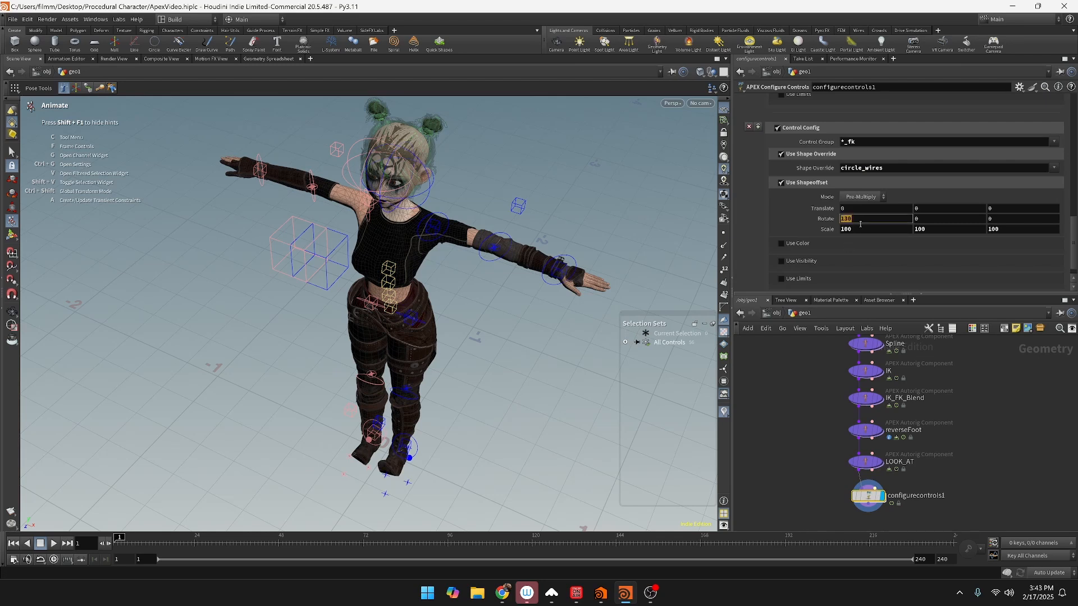
type("90")
key("Return")
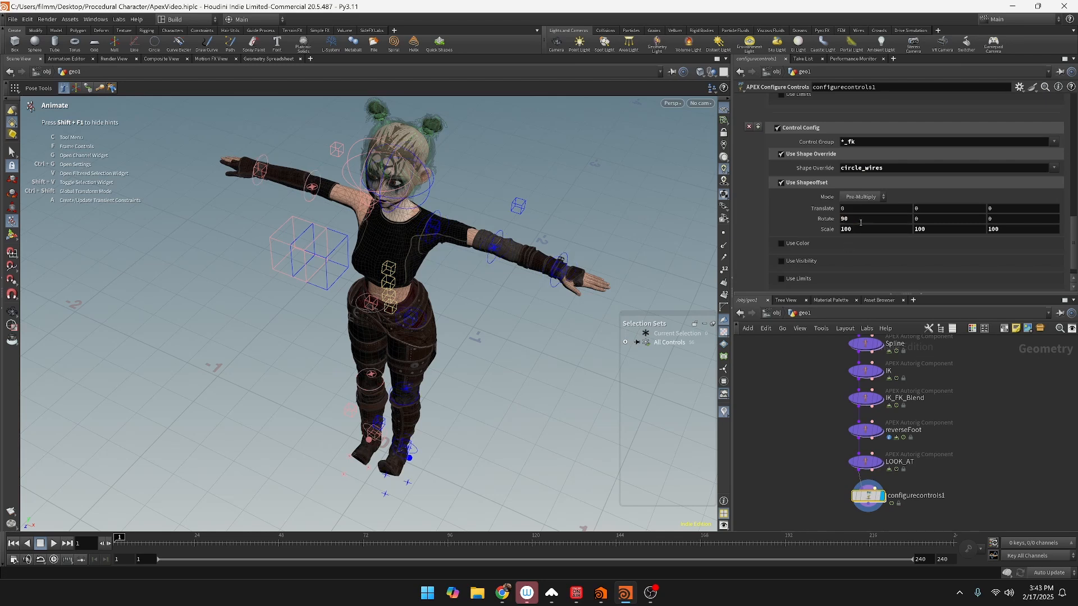
Step: Inspect the FK control circles around the character's arms and legs, and review the control configs from last to first
left_click_drag(462, 407, 582, 310, "alt")
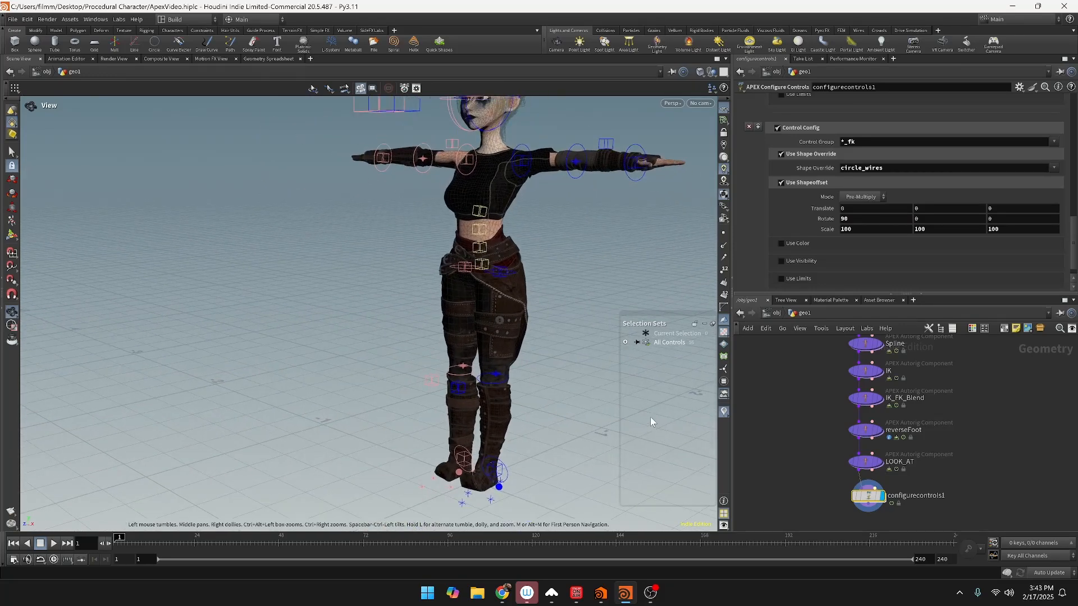
middle_click_drag(563, 409, 468, 368, "alt")
left_click_drag(468, 368, 484, 302, "alt")
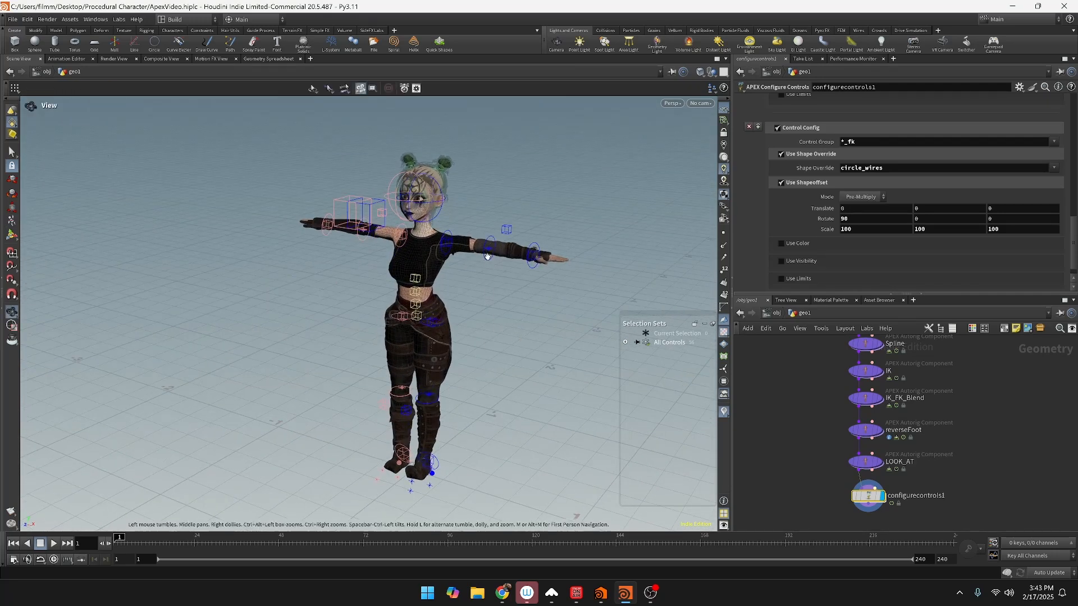
mouse_move(481, 258)
left_mouse_down("alt")
mouse_move(496, 286)
mouse_move(488, 268)
left_mouse_up("alt")
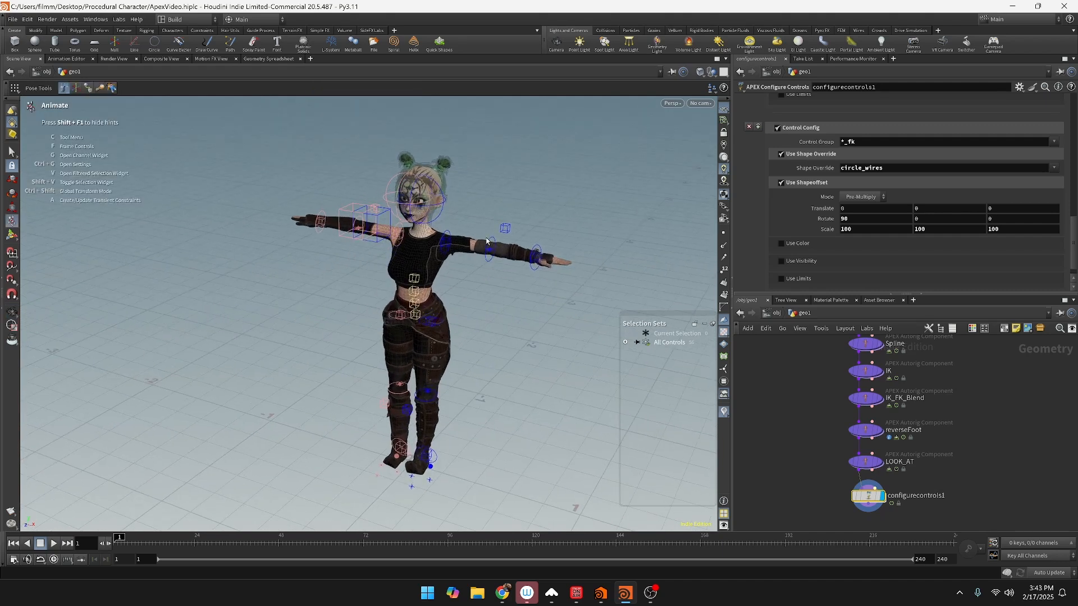
key("Escape")
scroll(471, 301, "up", 4)
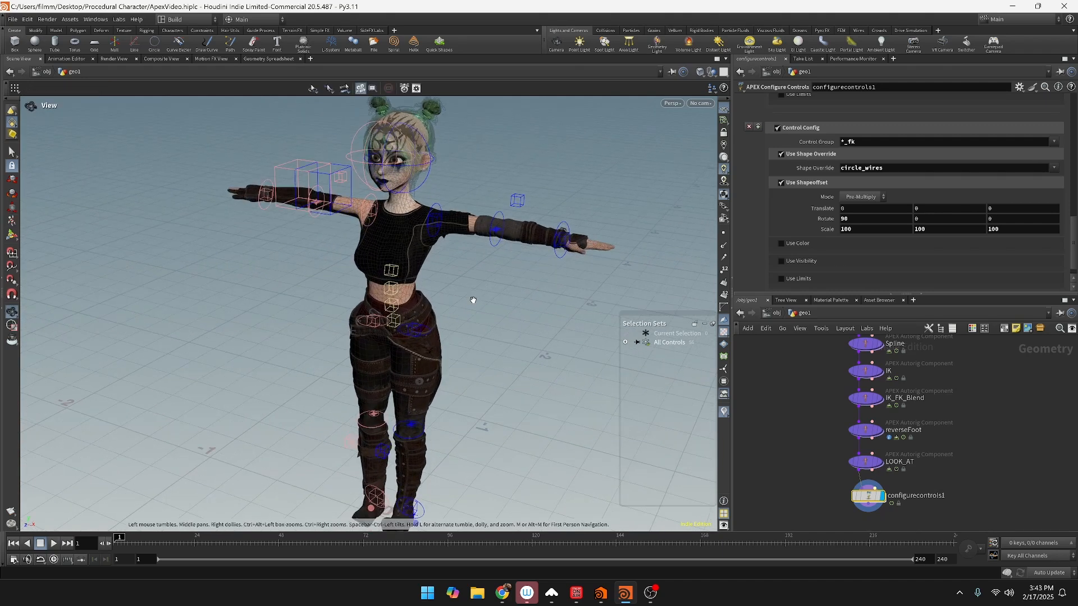
scroll(473, 300, "up", 2)
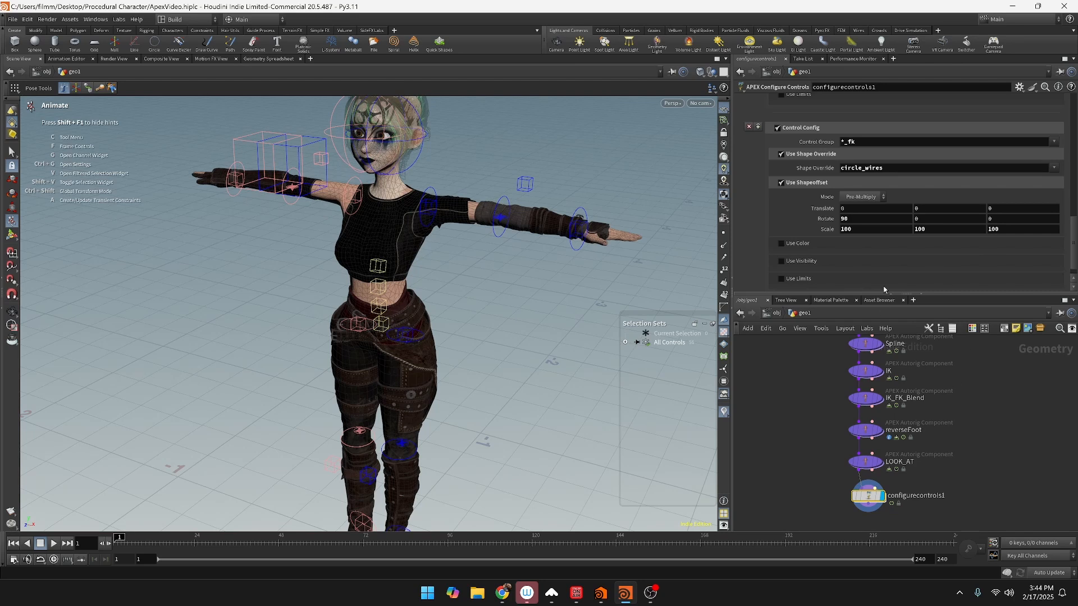
scroll(938, 162, "up", 10)
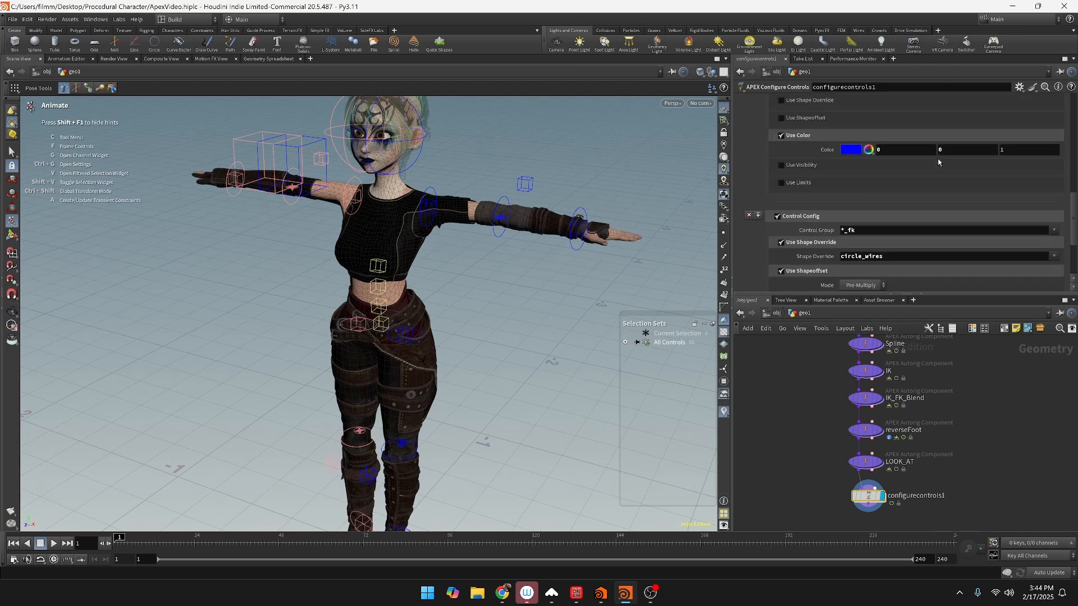
scroll(938, 162, "up", 2)
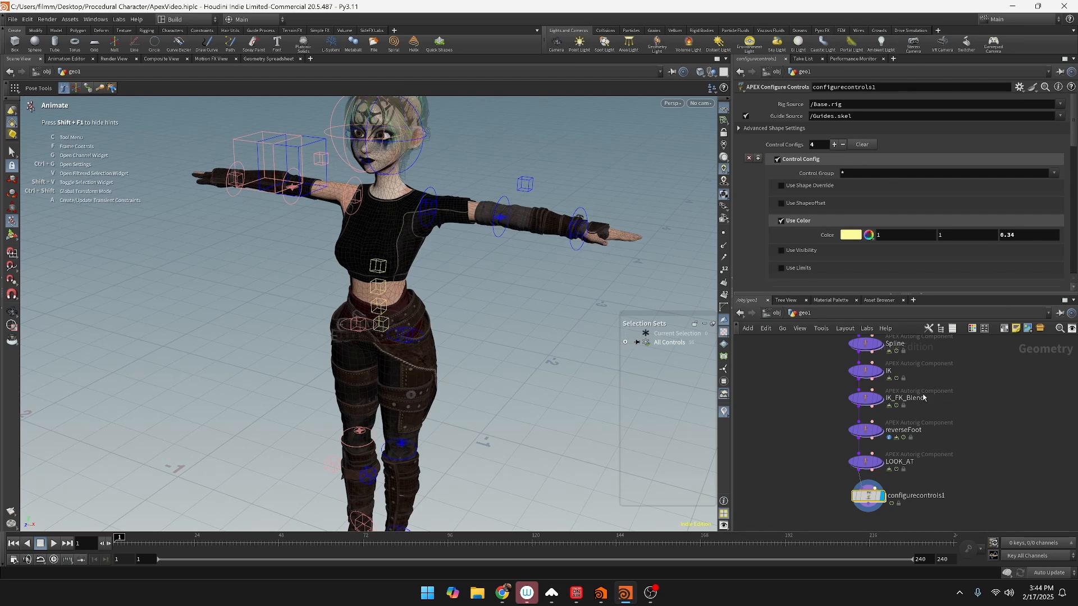
Step: Display the attribadjustarray1 node of the character guides branch to show the skeleton's joint tags
middle_click_drag(942, 393, 952, 498)
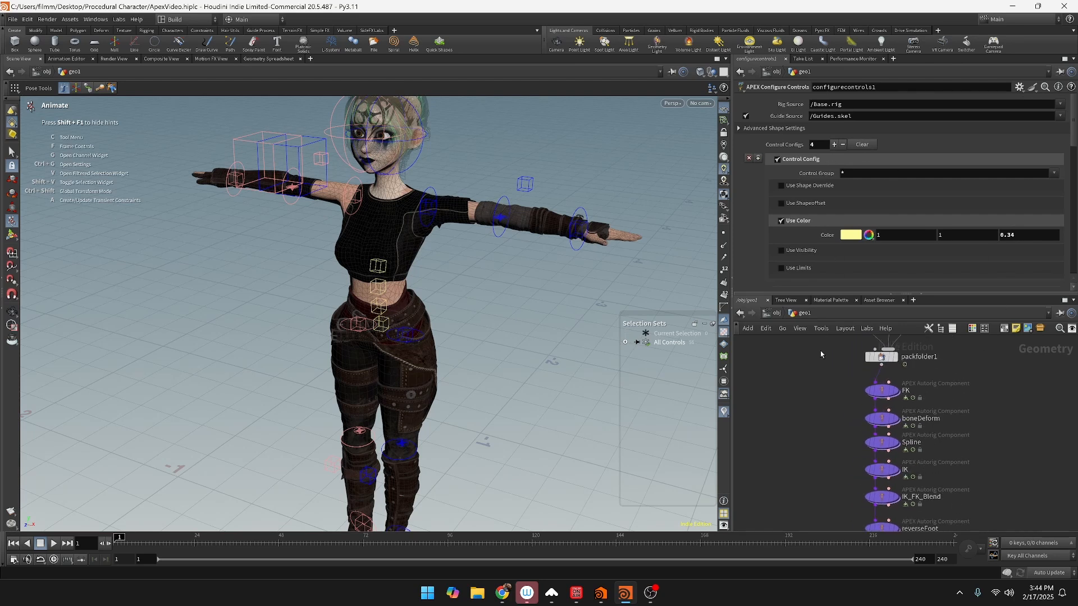
middle_click_drag(960, 351, 977, 437)
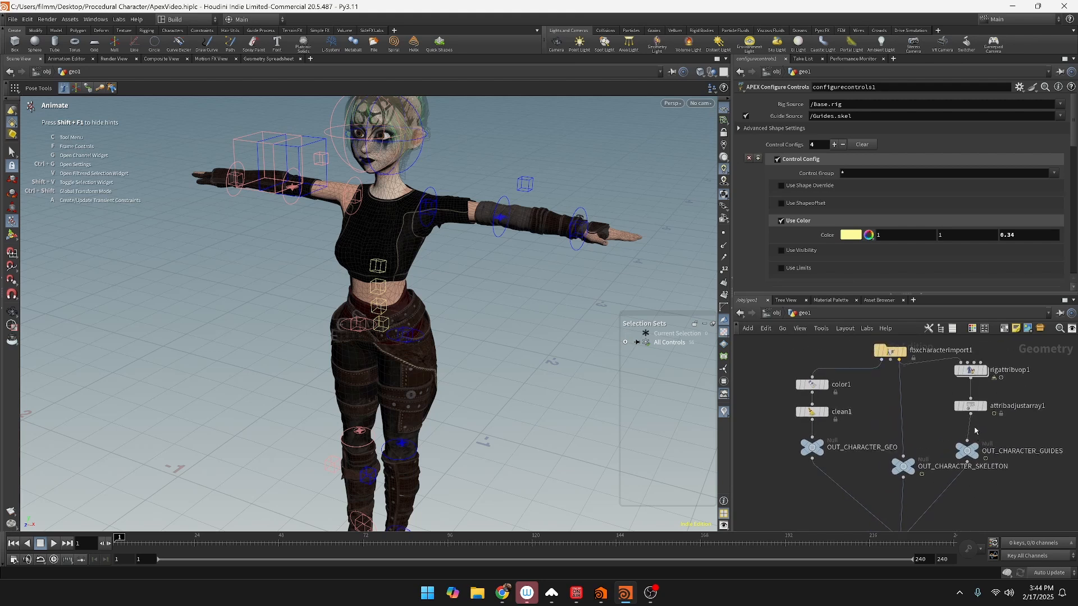
left_click(961, 403)
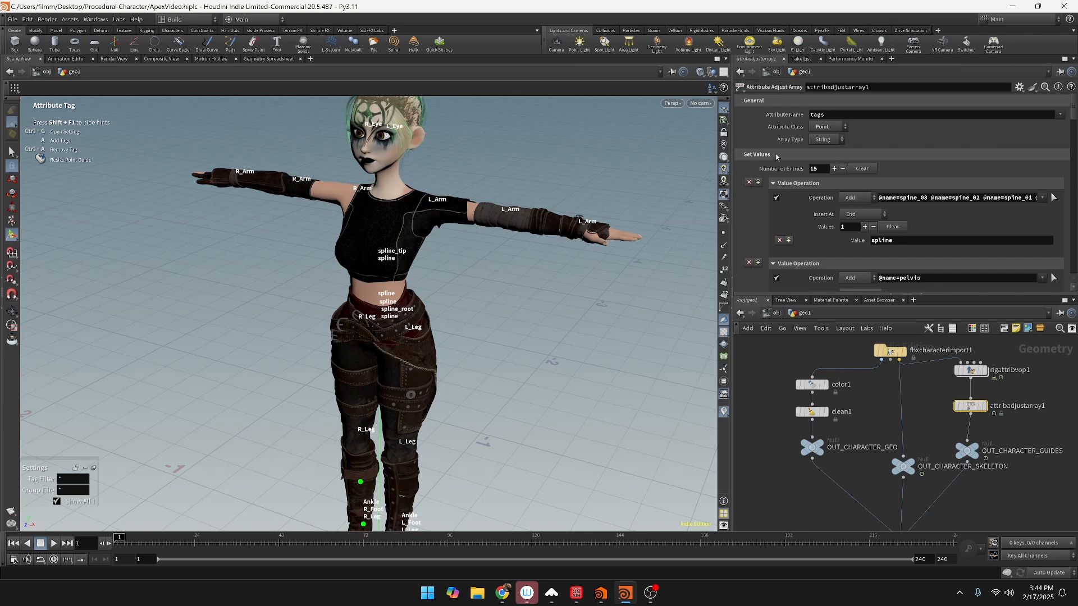
left_click(984, 406)
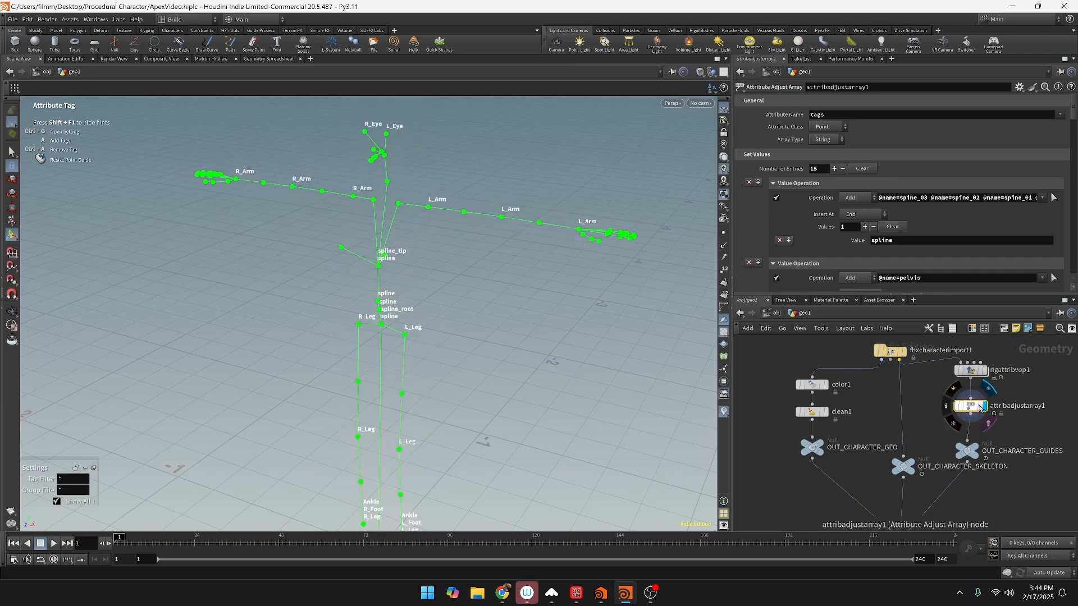
Step: Add the tag FK to both clavicle joints, the neck and head joints, and the finger joints of both hands
left_click(398, 203)
left_click(375, 202, "shift")
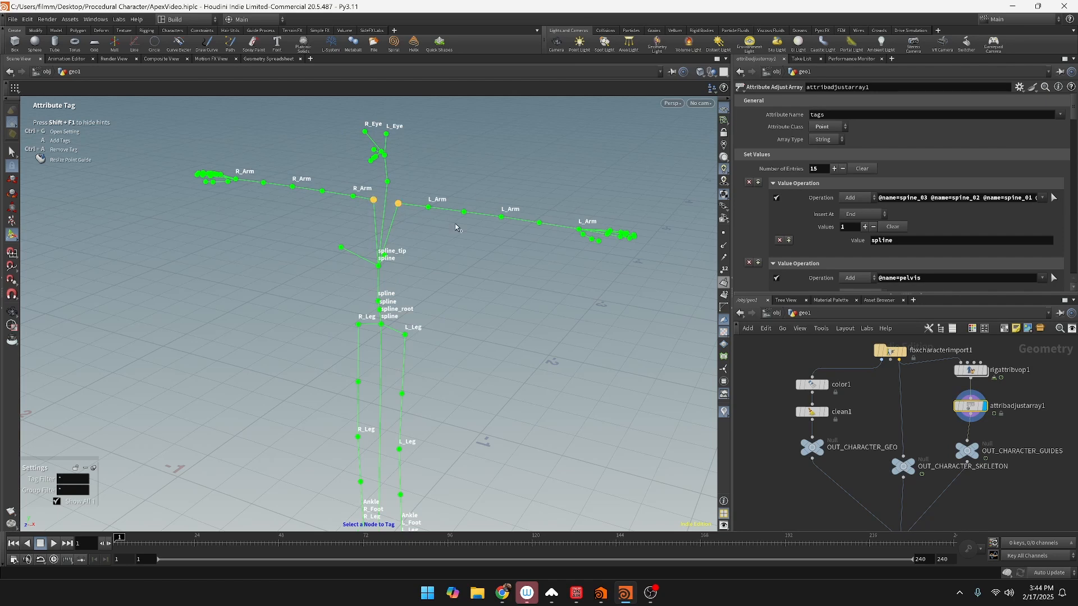
left_click_drag(421, 137, 572, 217, "alt")
left_click(349, 208, "shift")
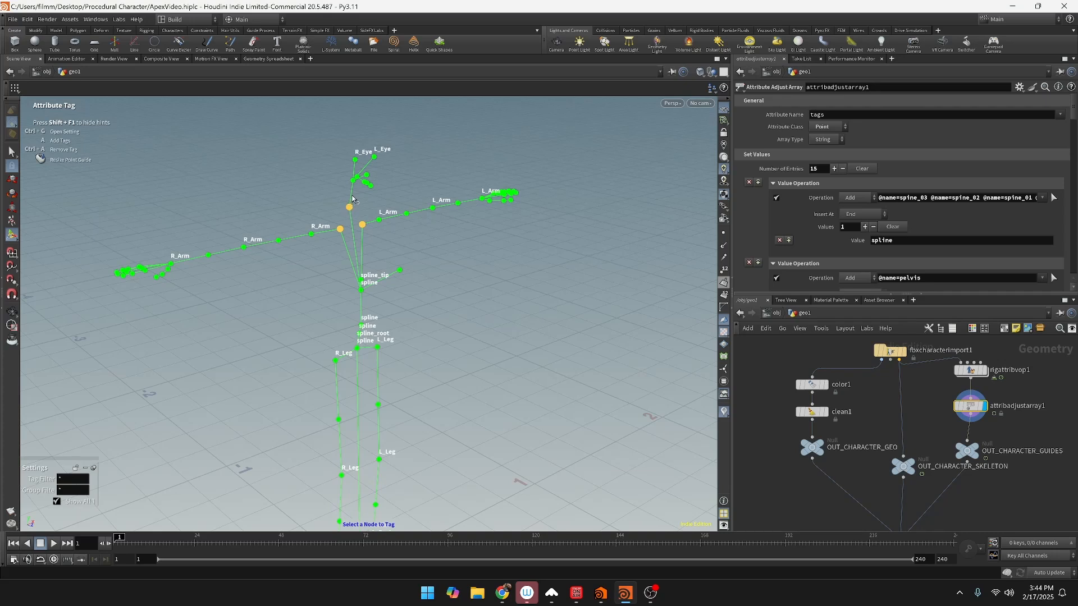
left_click(353, 181, "shift")
left_click_drag(407, 233, 386, 259, "alt")
left_click_drag(310, 298, 368, 344, "shift")
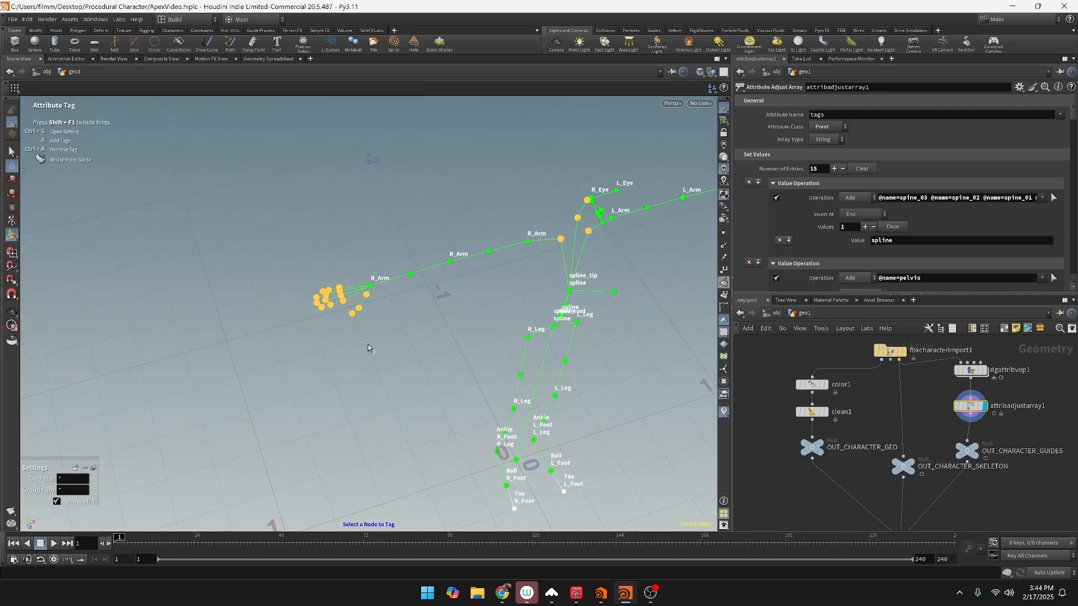
middle_click_drag(447, 330, 259, 344, "alt")
middle_click_drag(509, 324, 433, 332, "alt")
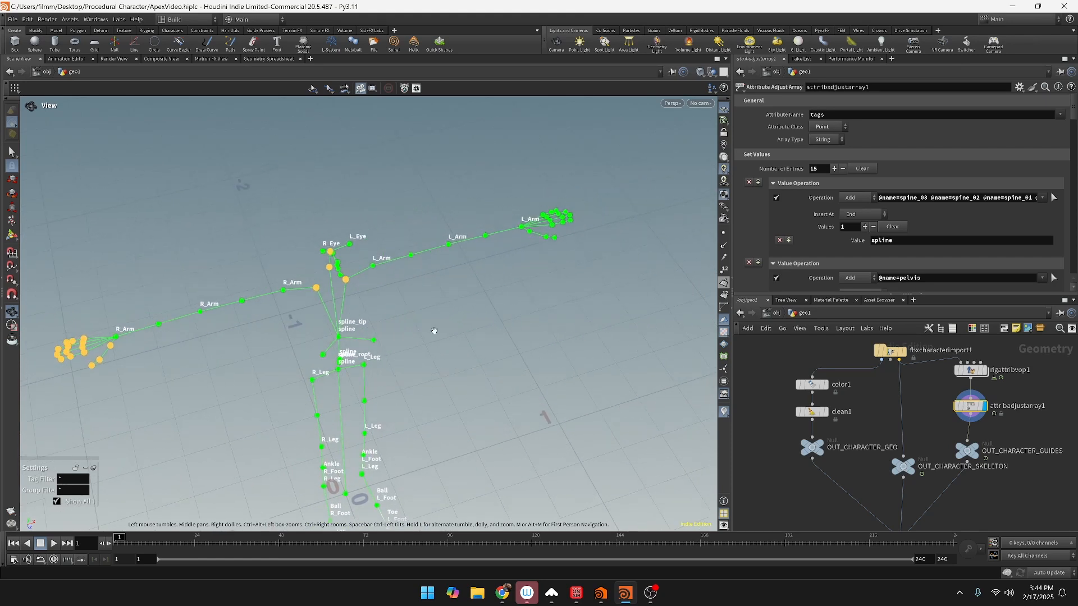
left_click_drag(541, 203, 615, 253, "shift")
left_click(526, 232, "shift")
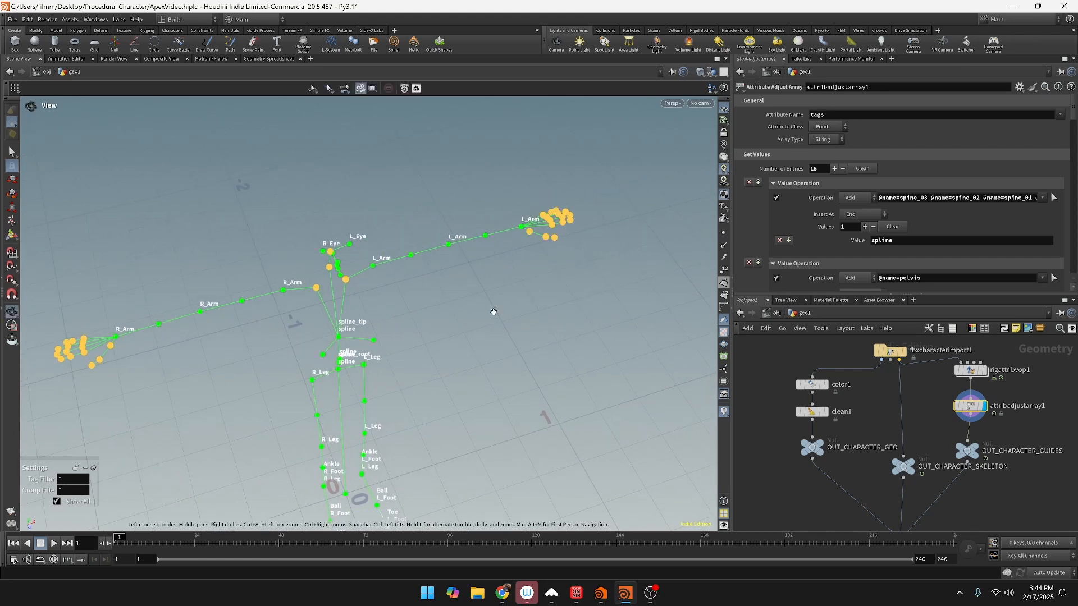
middle_click_drag(494, 311, 589, 201, "alt")
left_click_drag(494, 273, 500, 367, "alt")
key("a")
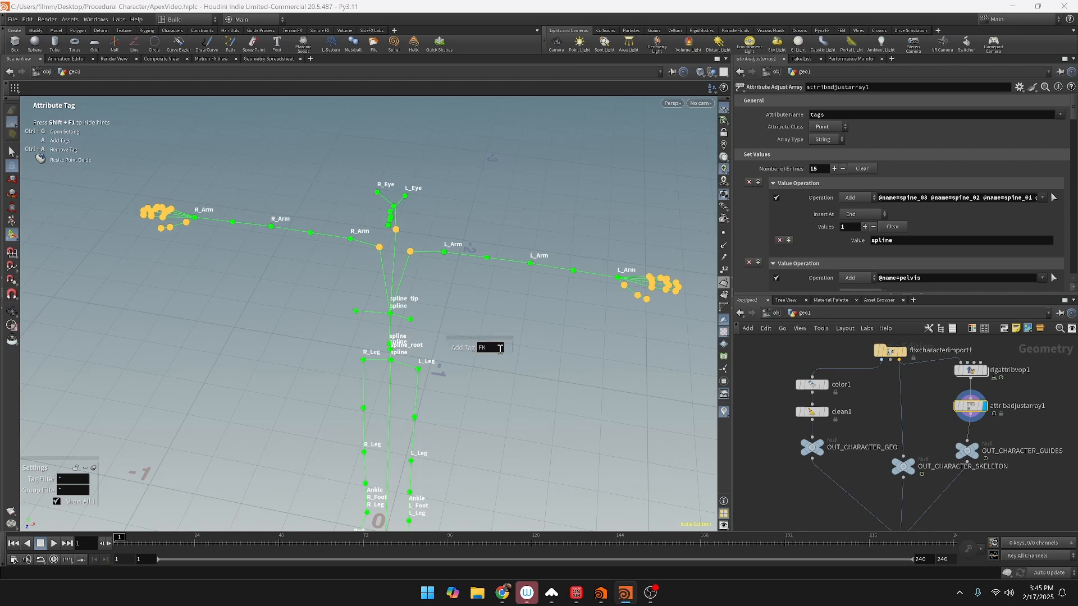
key("Return")
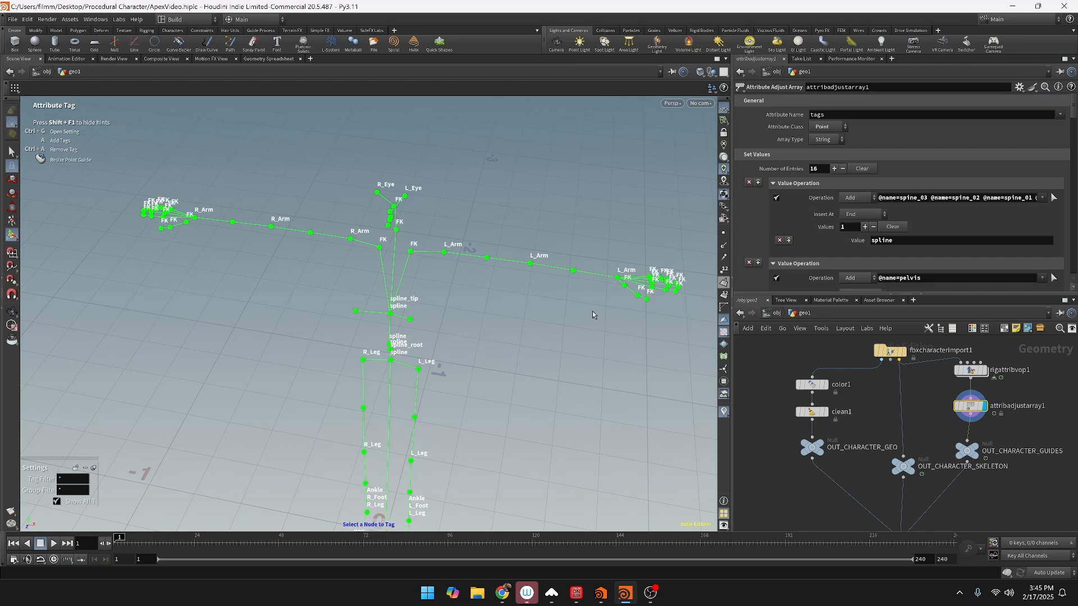
Step: Examine the source, general settings and shape parameters of the FK autorig component
middle_click_drag(974, 508, 992, 349)
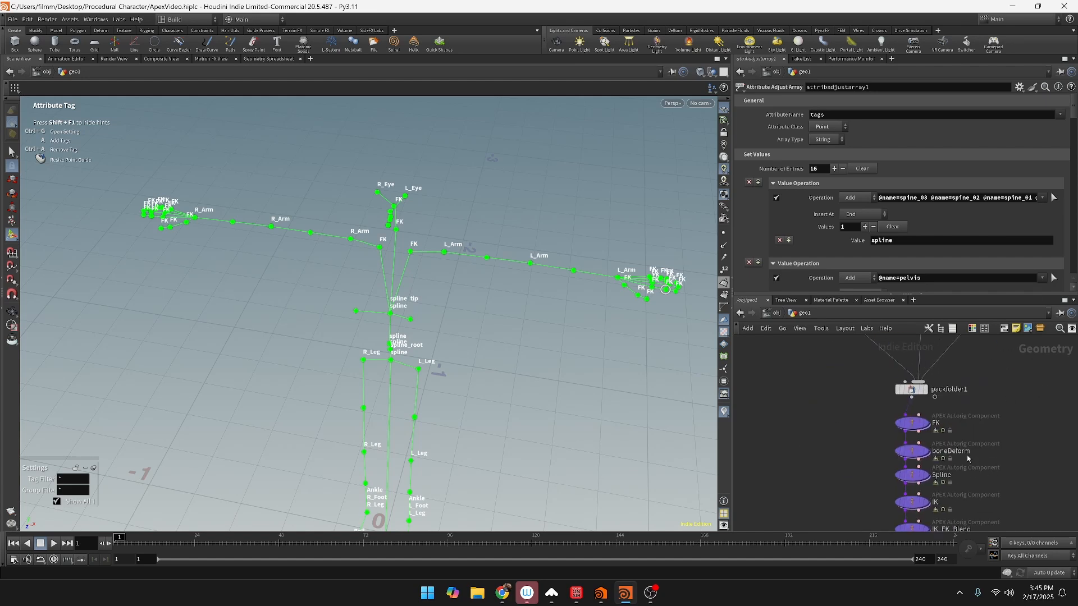
left_click(915, 426)
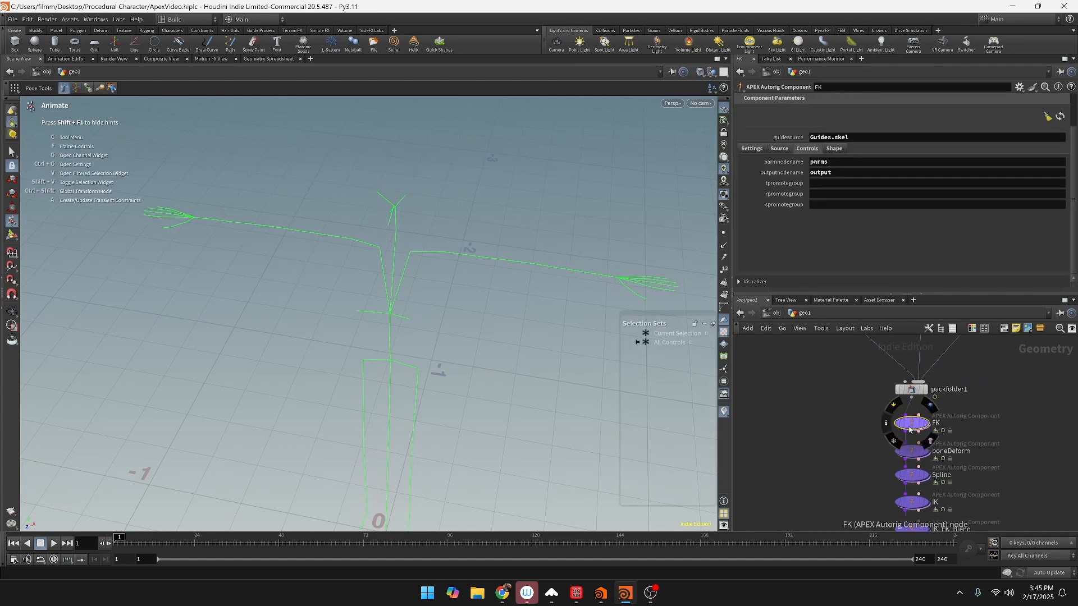
left_click(779, 150)
left_click(752, 149)
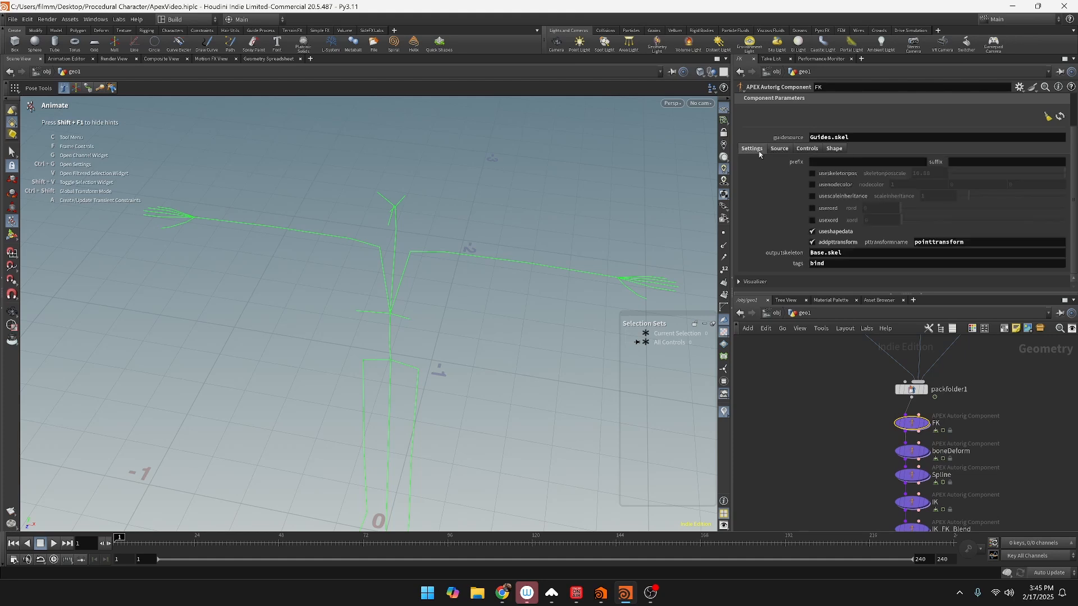
left_click(833, 150)
Step: Set the FK component's rpromotegroup to %tag(FK), reusing the tag expression copied from reverseFoot's ankle parameter
middle_click_drag(958, 523, 928, 369)
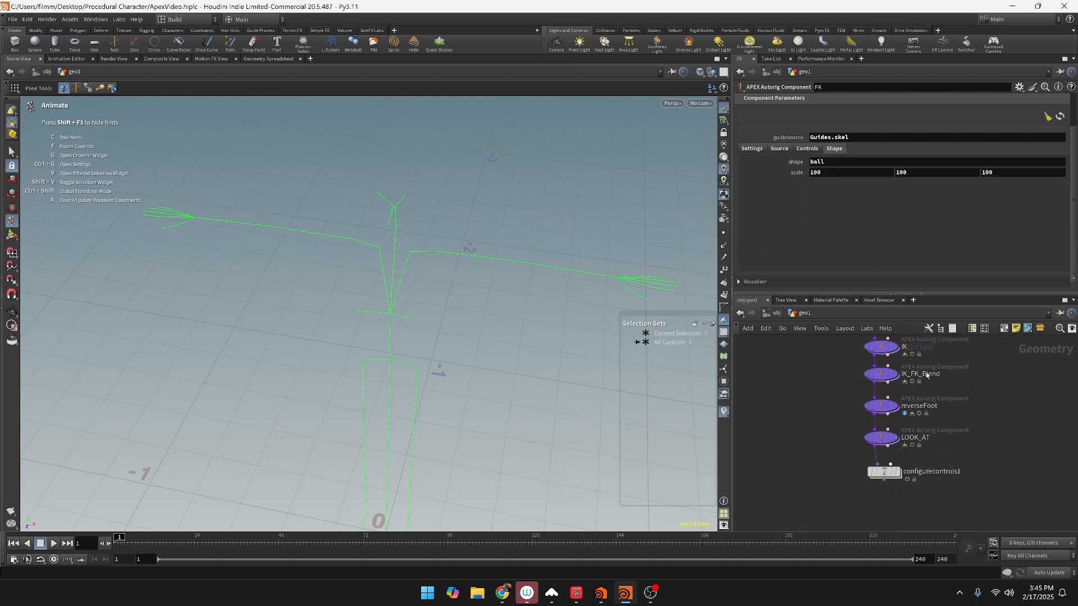
left_click(886, 410)
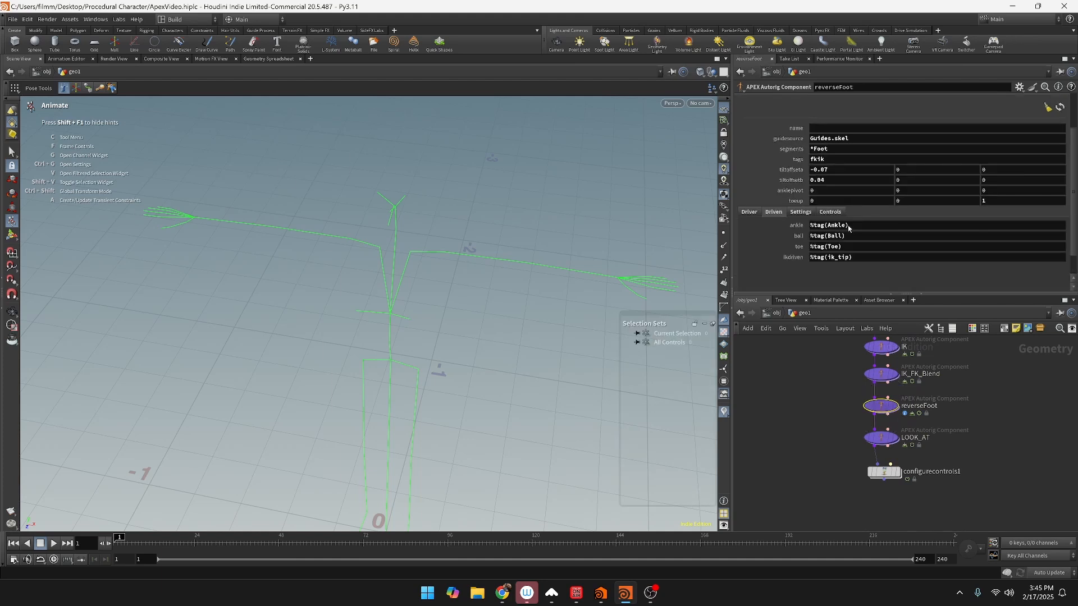
left_click(855, 225)
key("ctrl+c")
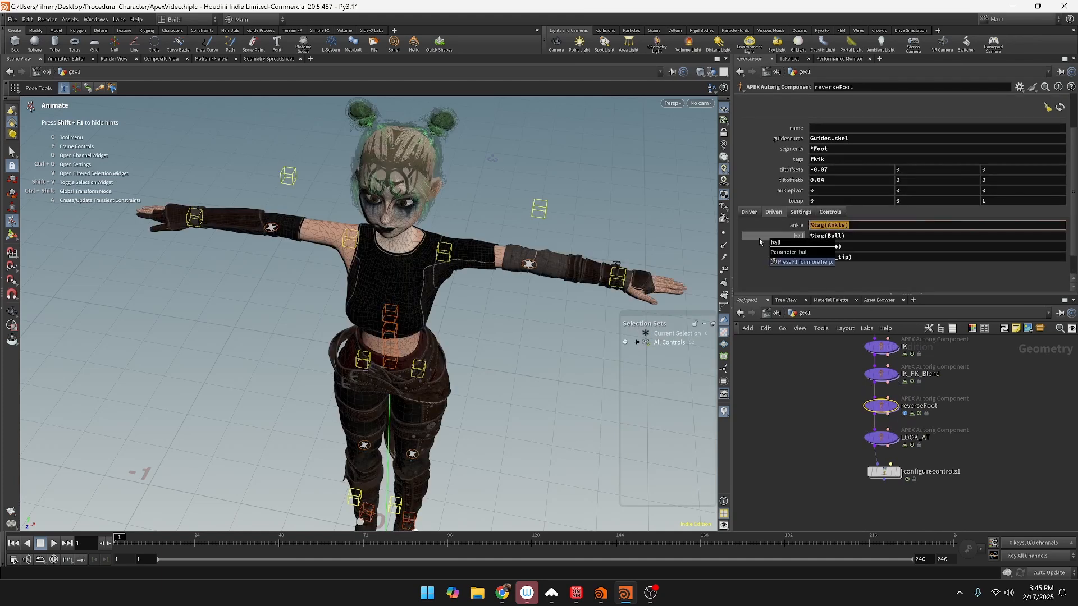
middle_click_drag(972, 433, 976, 587)
left_click(890, 422)
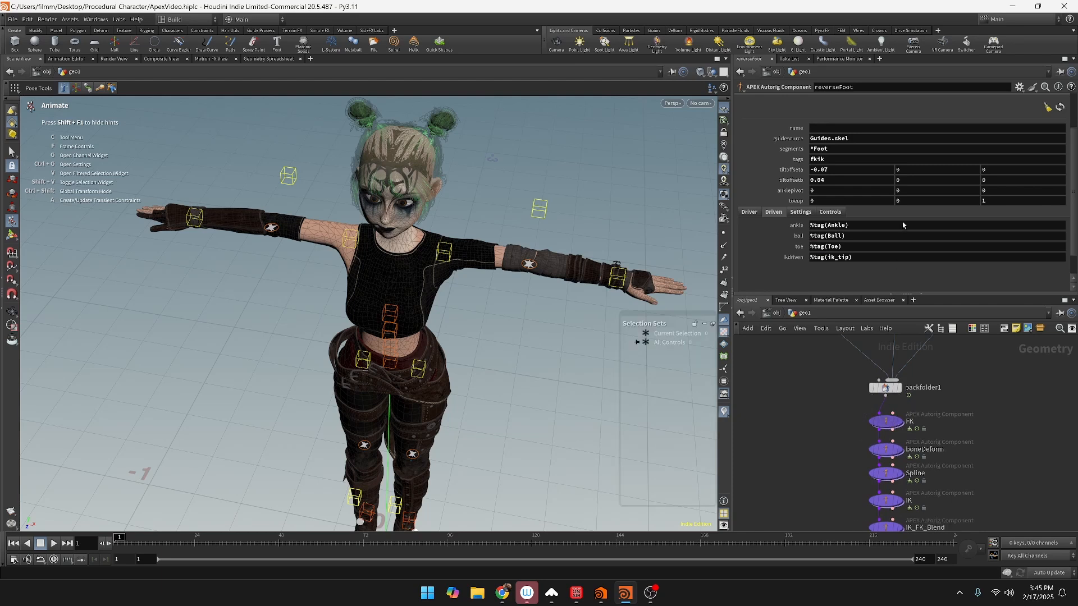
left_click(808, 148)
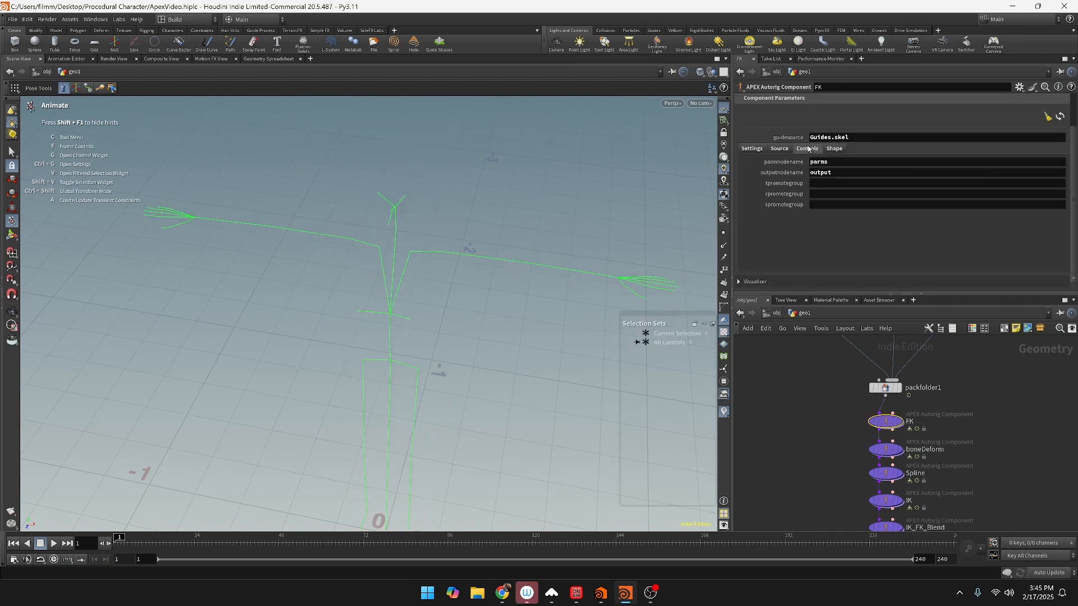
left_click(843, 196)
key("ctrl+v")
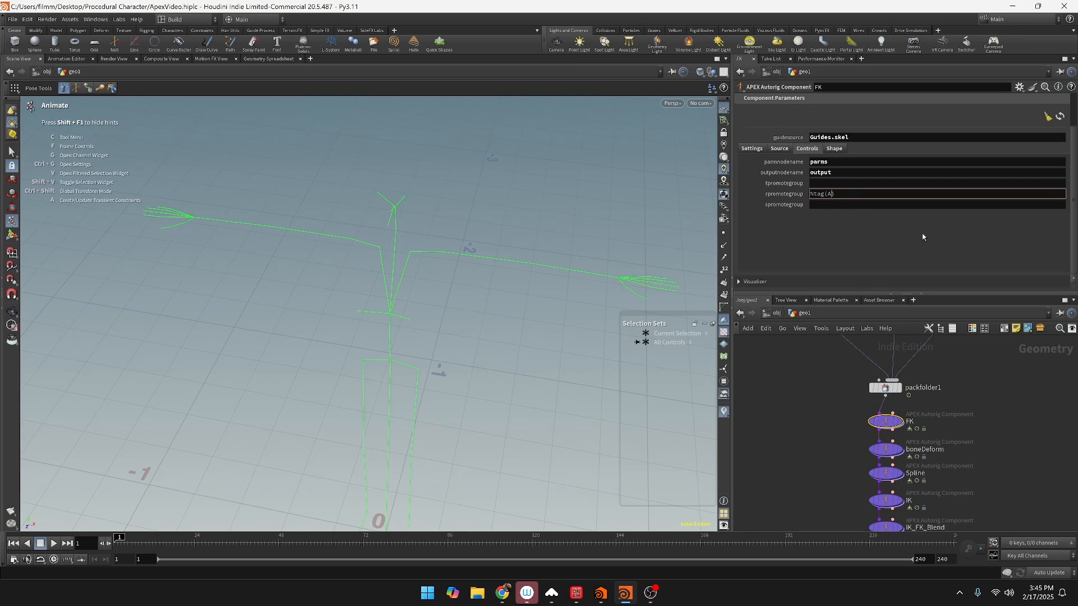
key("Return")
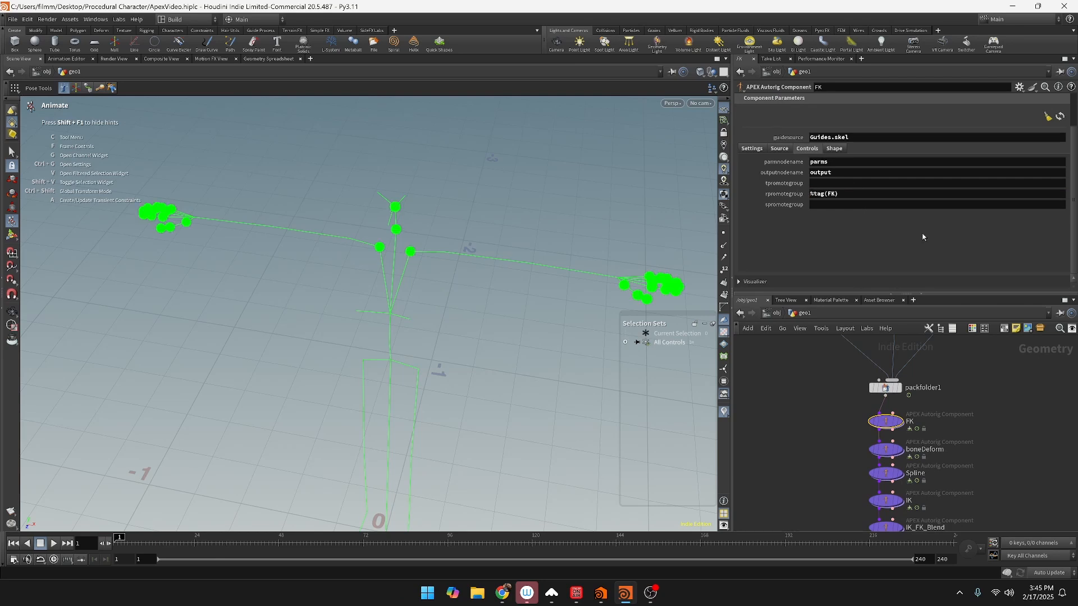
Step: Display configurecontrols1 and check the promoted FK controls on the character's hands, clavicles, neck and head
middle_click_drag(462, 279, 448, 176, "alt")
scroll(467, 267, "down", 3, "alt")
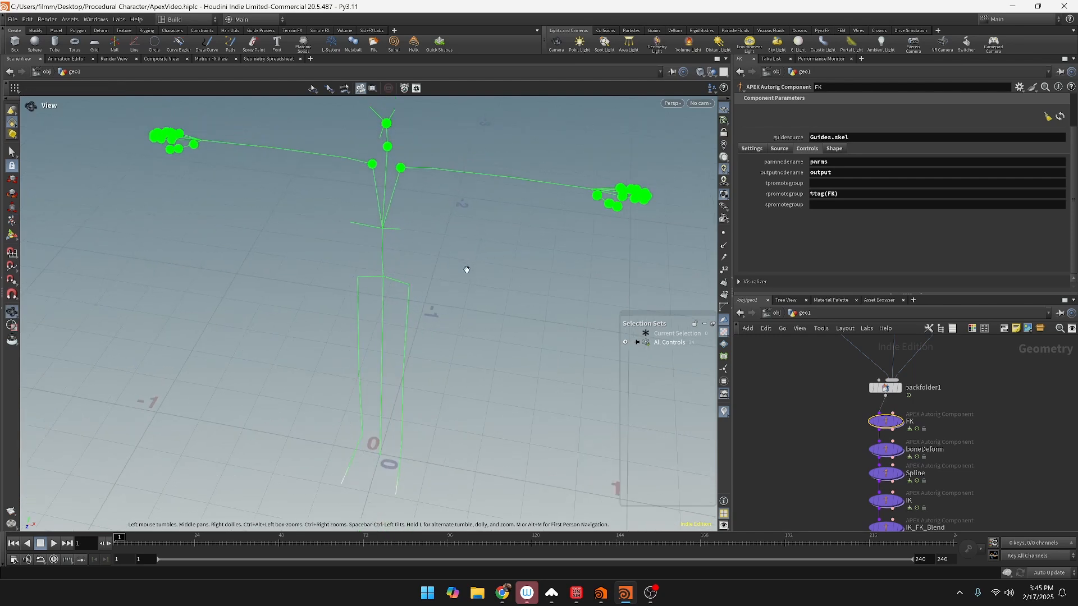
scroll(466, 270, "down", 6)
middle_click_drag(466, 269, 484, 336)
left_click_drag(485, 337, 481, 283, "alt")
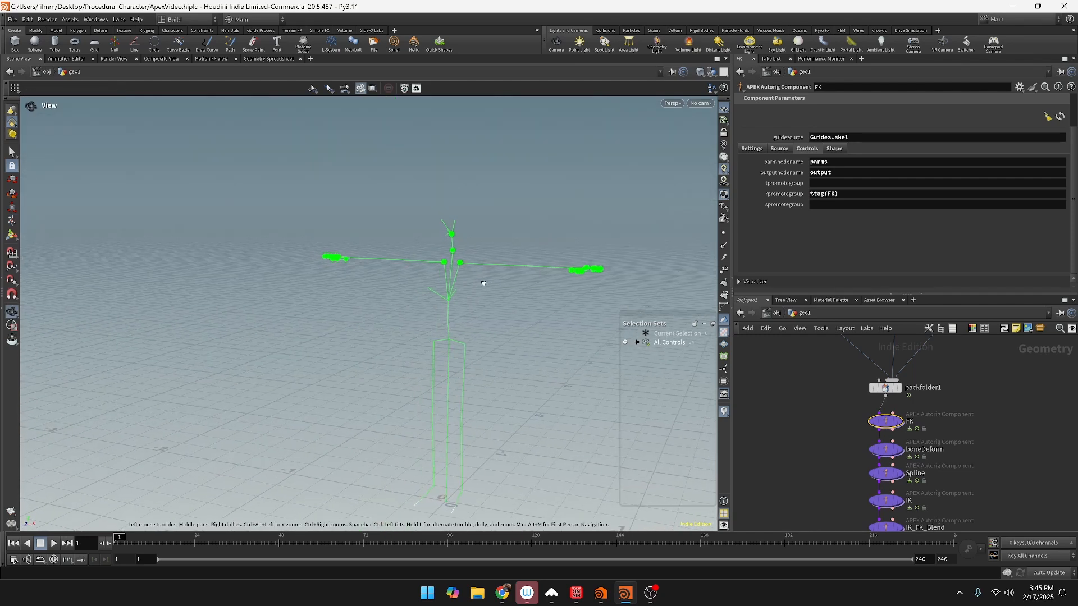
middle_click_drag(931, 403, 891, 271)
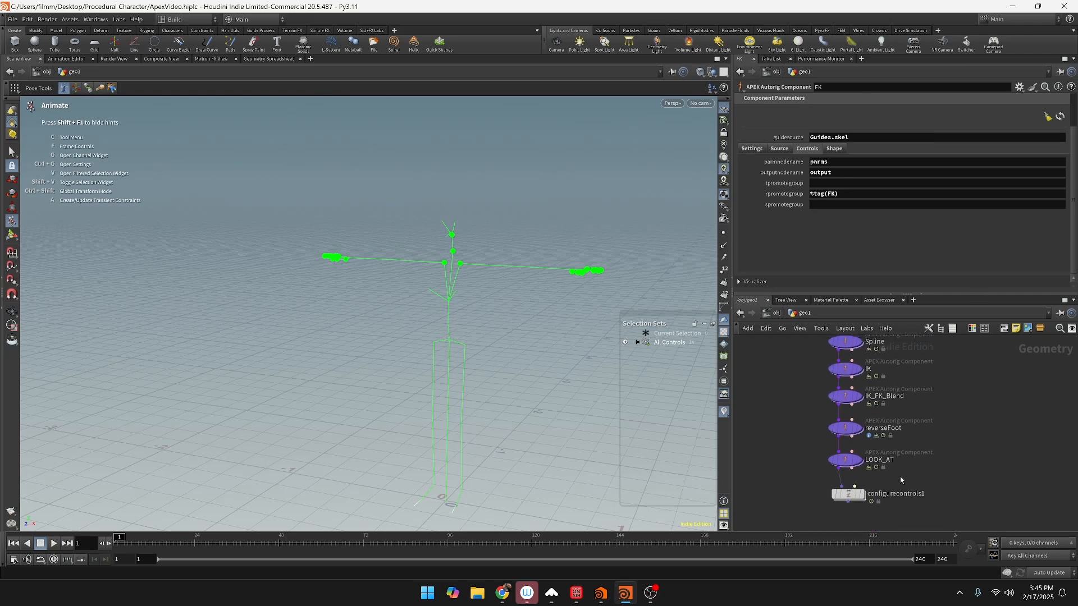
left_click(862, 495)
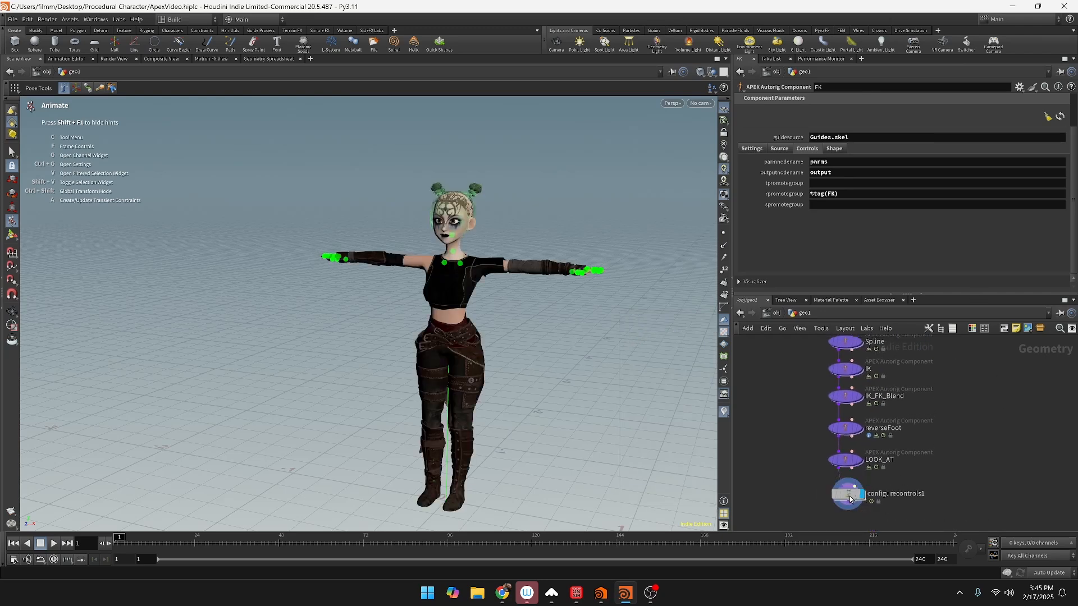
left_click_drag(524, 281, 552, 280, "alt")
scroll(552, 281, "up", 6)
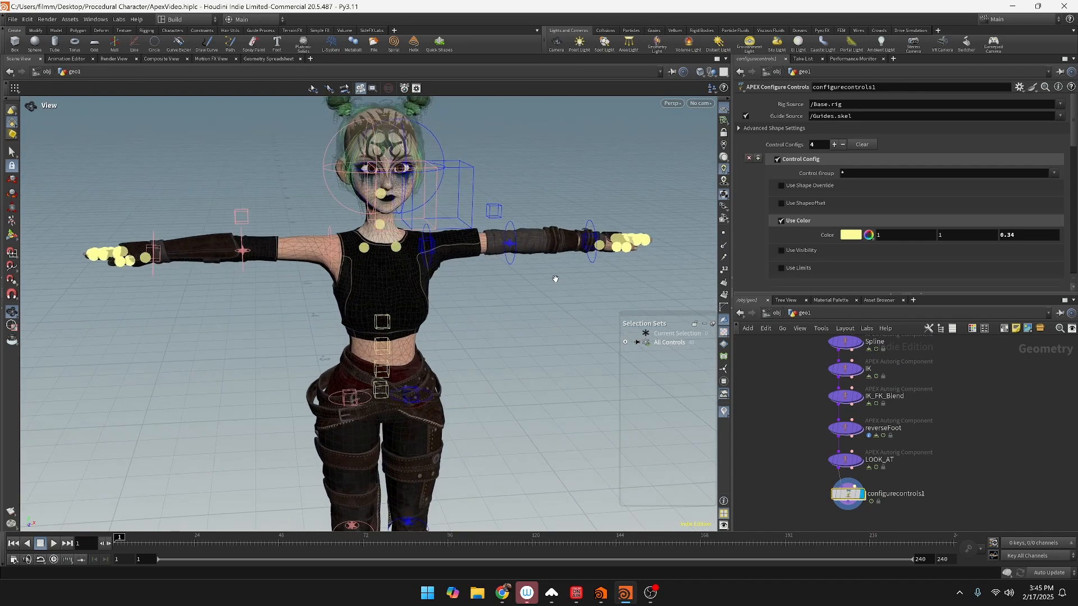
key("Return")
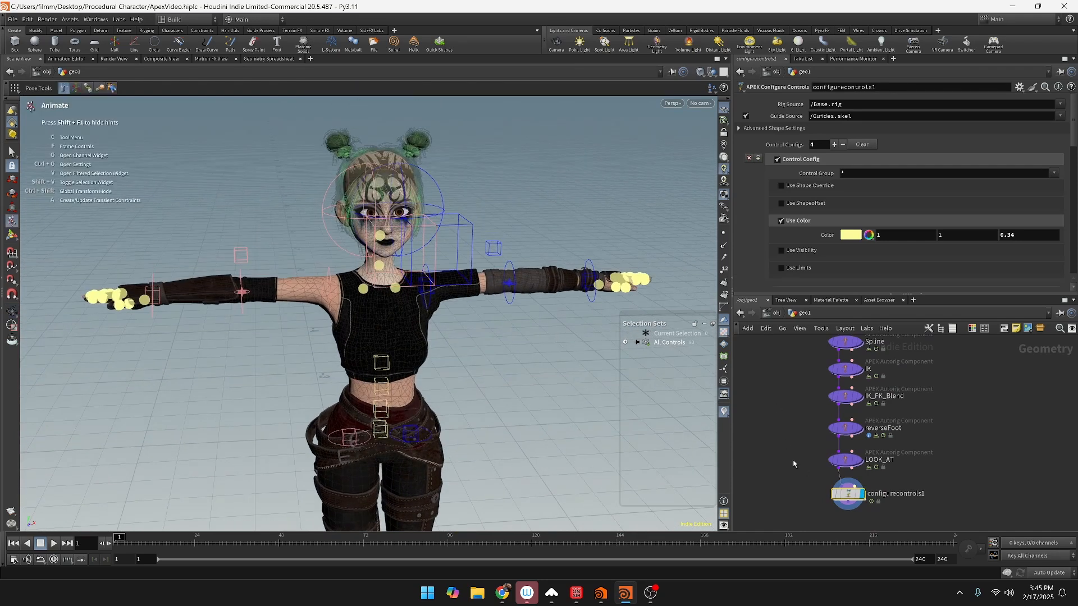
Step: Expand the All Controls selection set and read through the names of the Base rig's controls
left_click(624, 343)
scroll(685, 398, "down", 10)
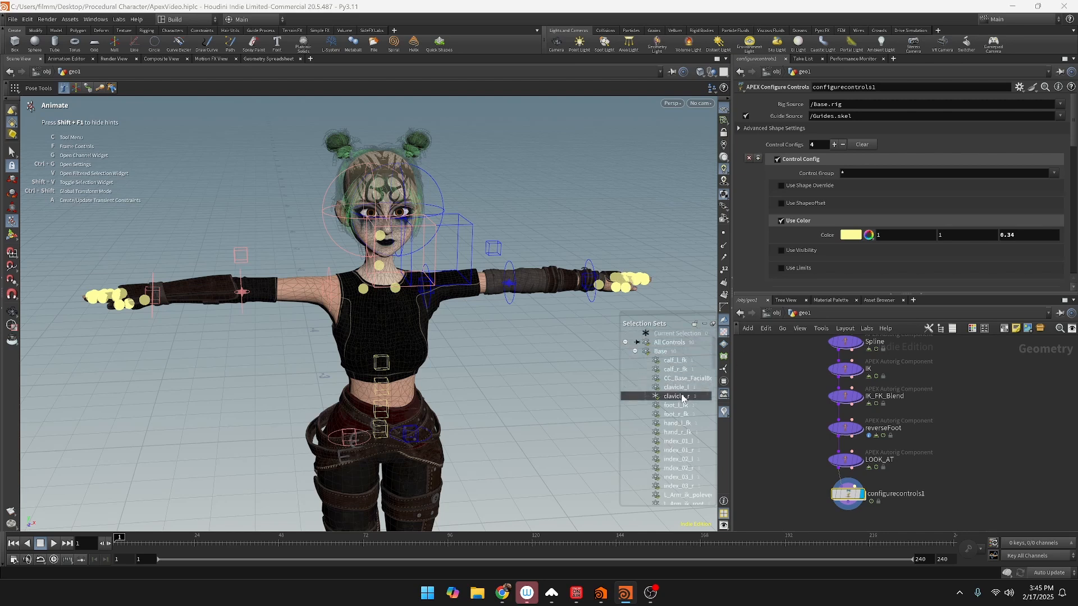
scroll(684, 397, "down", 6)
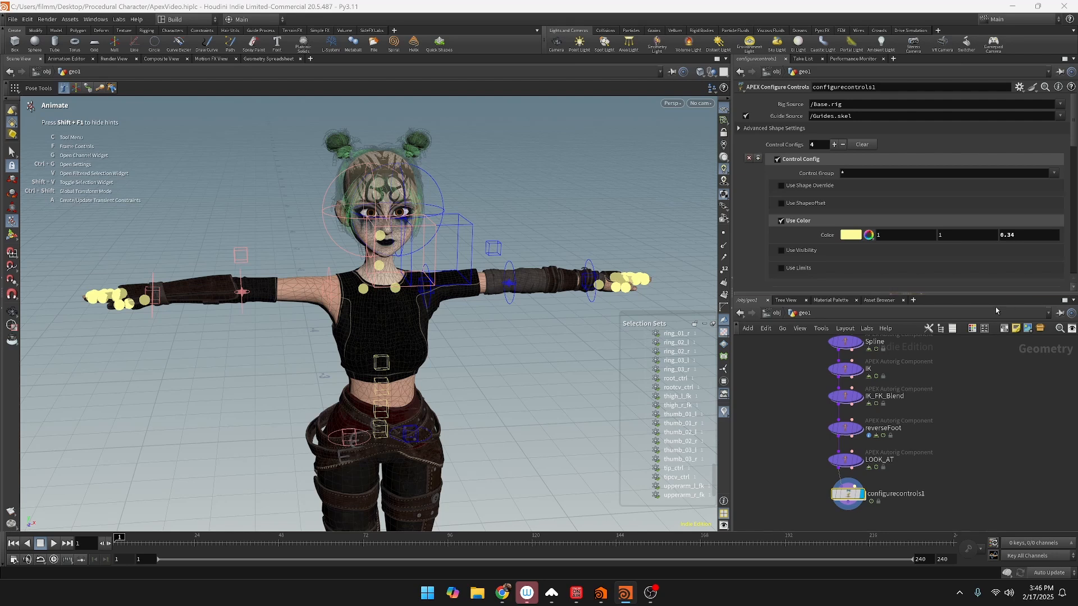
Step: Set the control group of the right-side colour config in configurecontrols1 to R_* *_r_* *_r
scroll(932, 236, "down", 5)
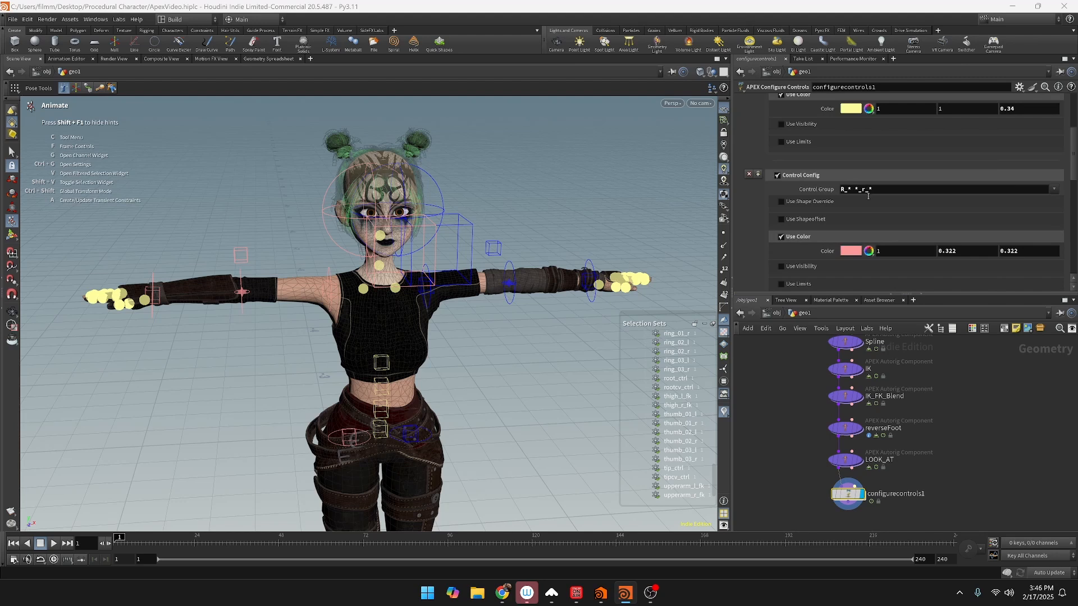
left_click(901, 190)
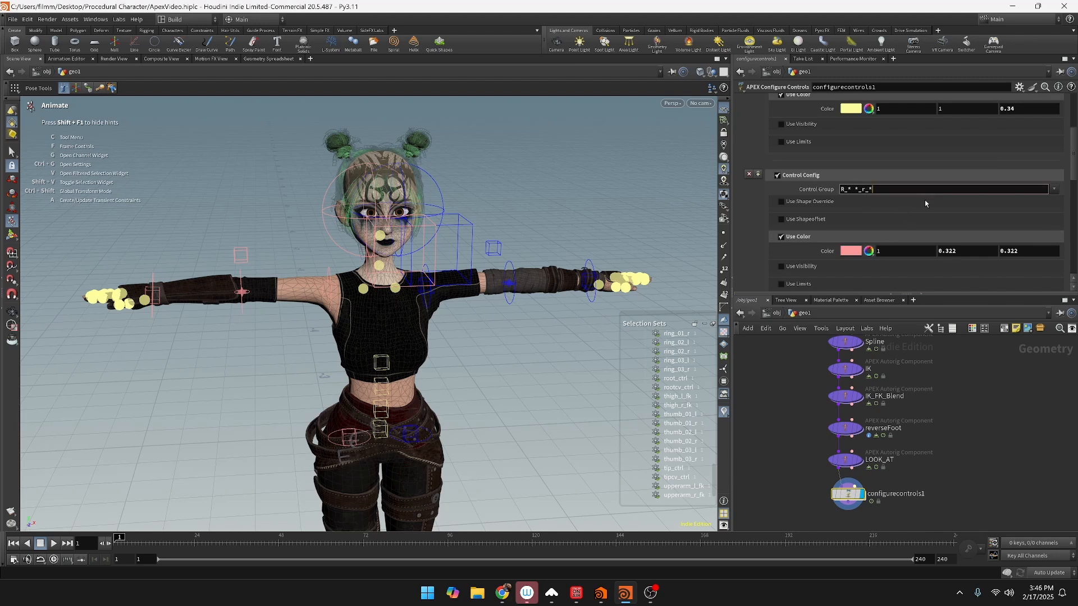
type("*_r_* 8_r")
key("Return")
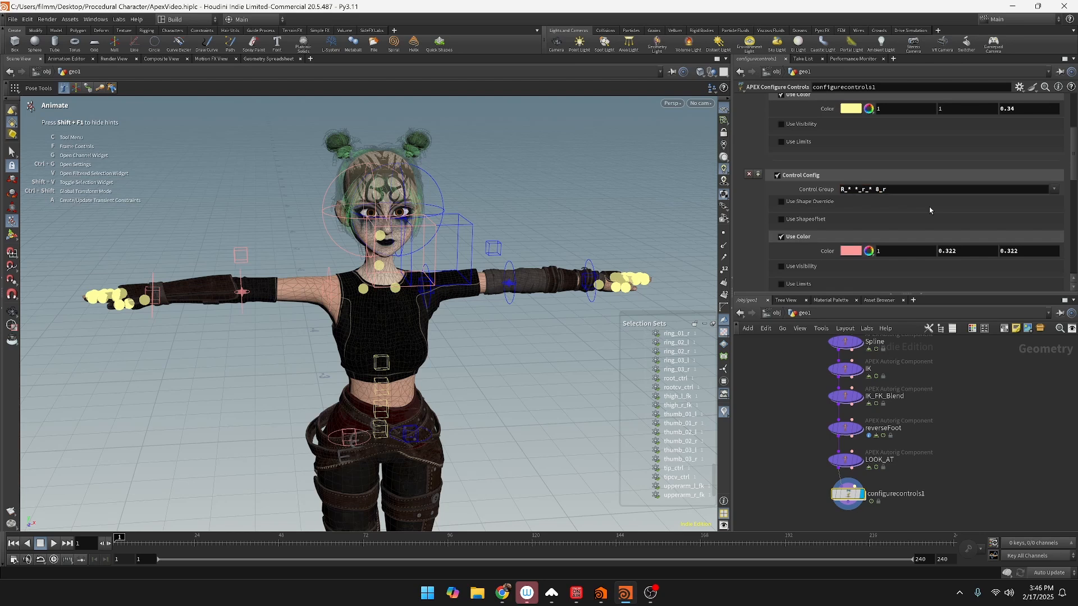
left_click(878, 189)
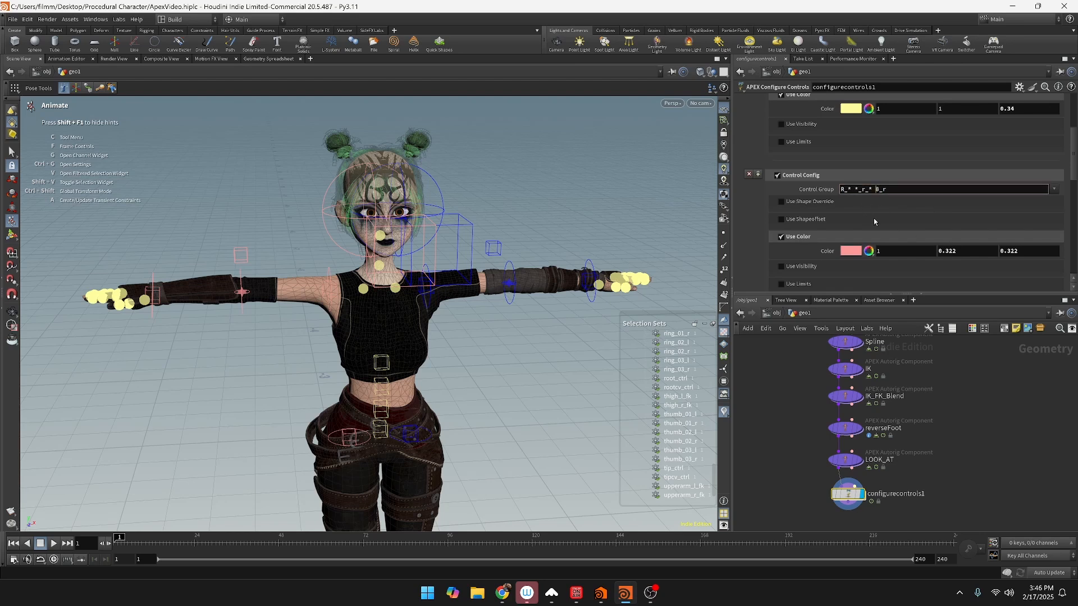
type("*")
key("Return")
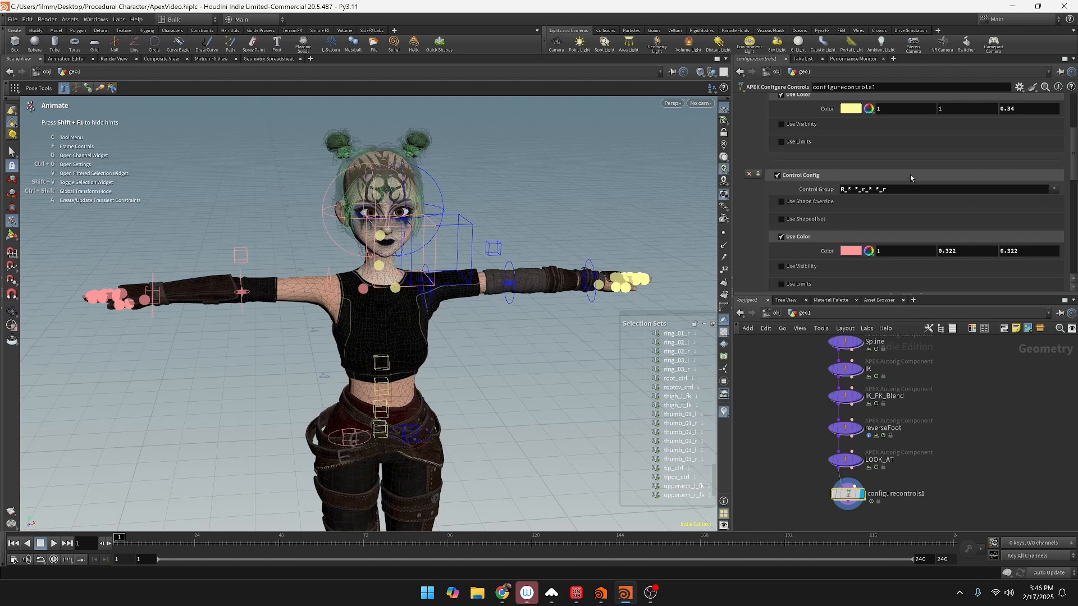
Step: Set the control group of the left-side colour config in configurecontrols1 to L_* *_l_* *_l
scroll(912, 203, "down", 3)
left_click(914, 245)
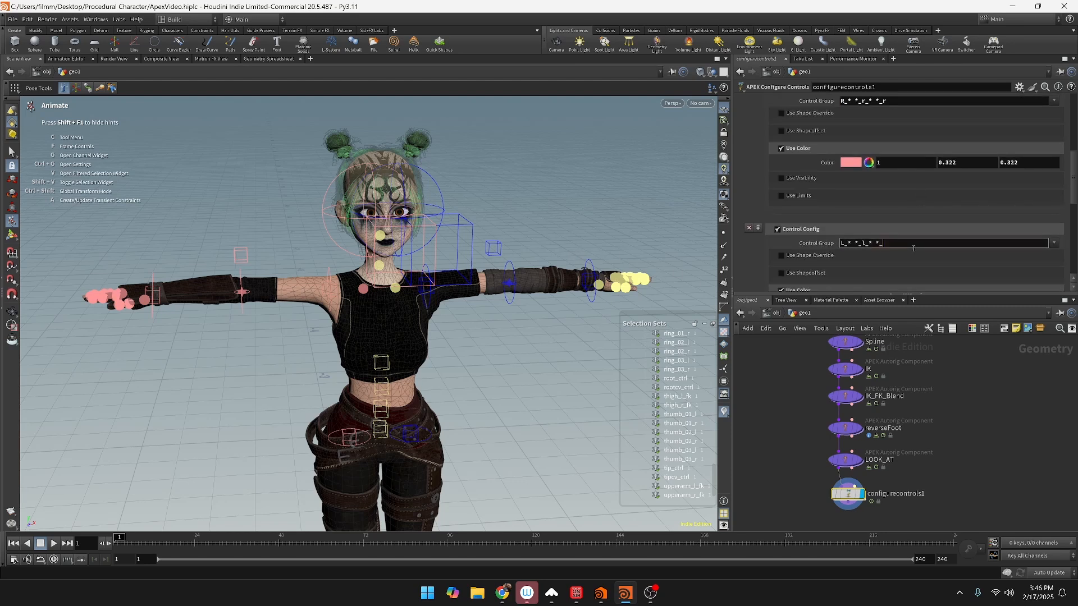
key("Return")
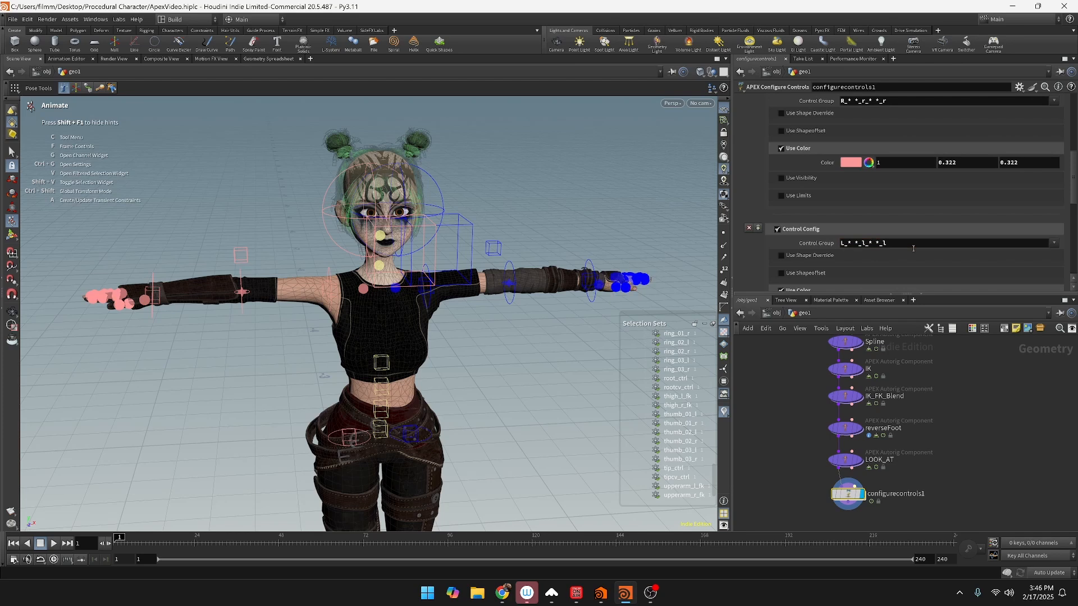
Step: Inspect the control shapes and side colours around the whole character from several angles and distances
left_click_drag(521, 263, 533, 221)
key("space")
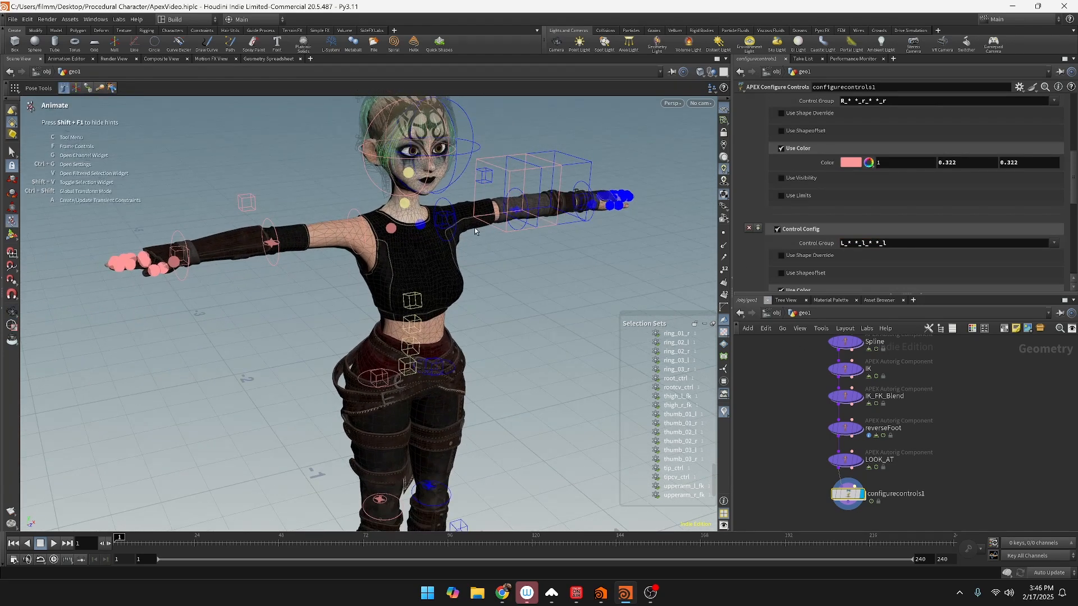
key("space")
scroll(559, 382, "down", 4)
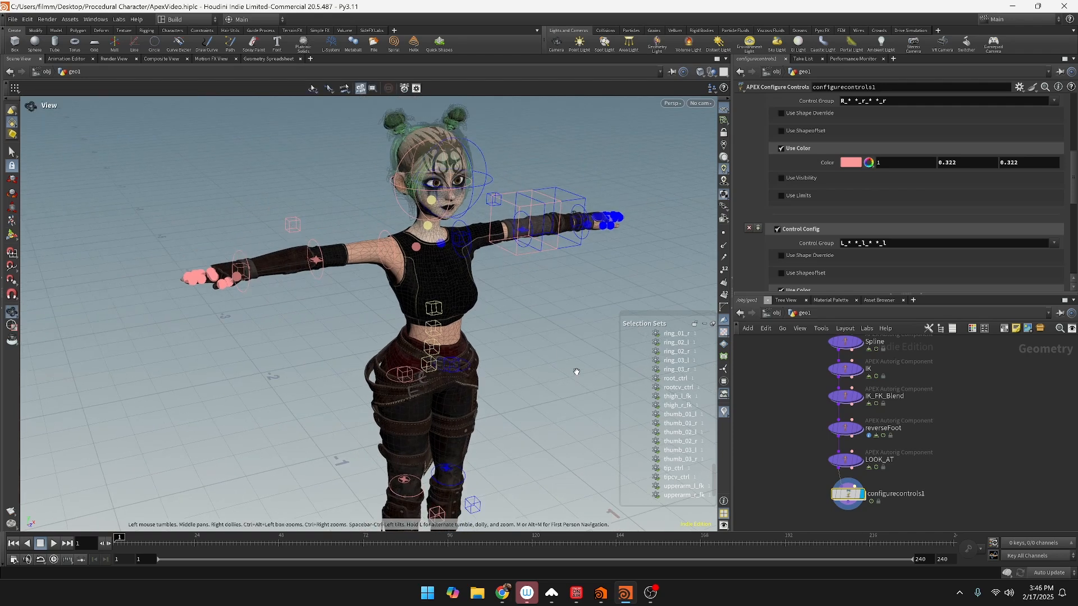
scroll(555, 382, "down", 5)
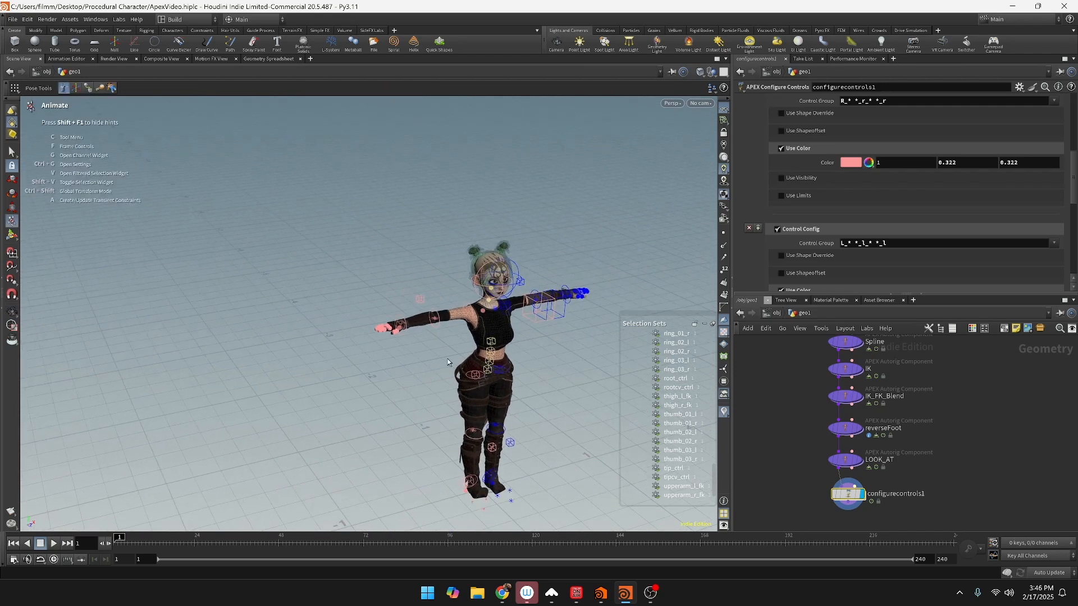
key("space")
left_click_drag(544, 334, 583, 304)
scroll(533, 296, "up", 10)
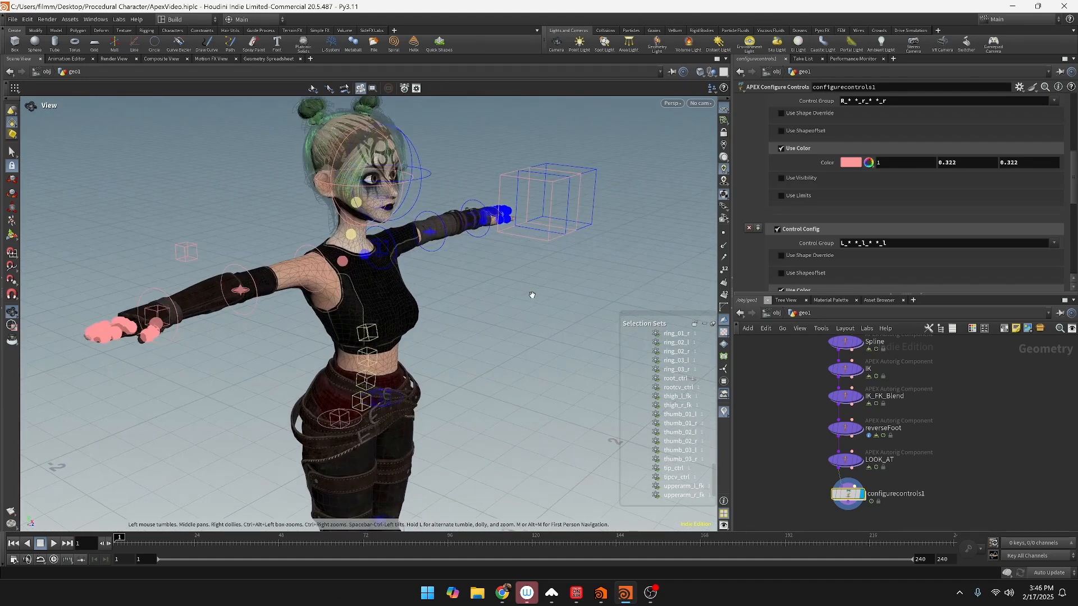
scroll(534, 294, "up", 5)
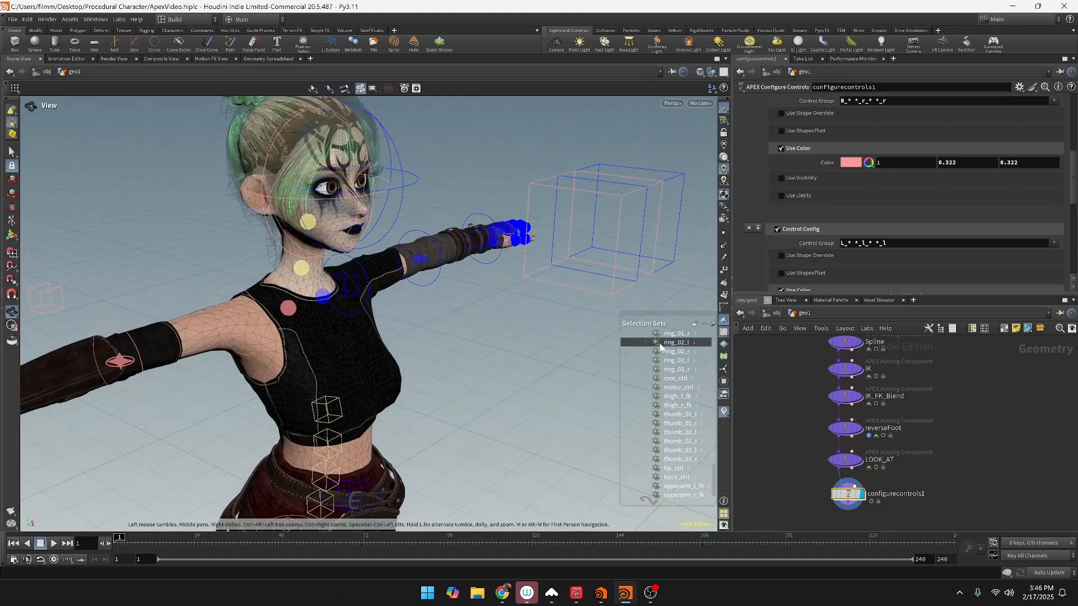
mouse_move(845, 462)
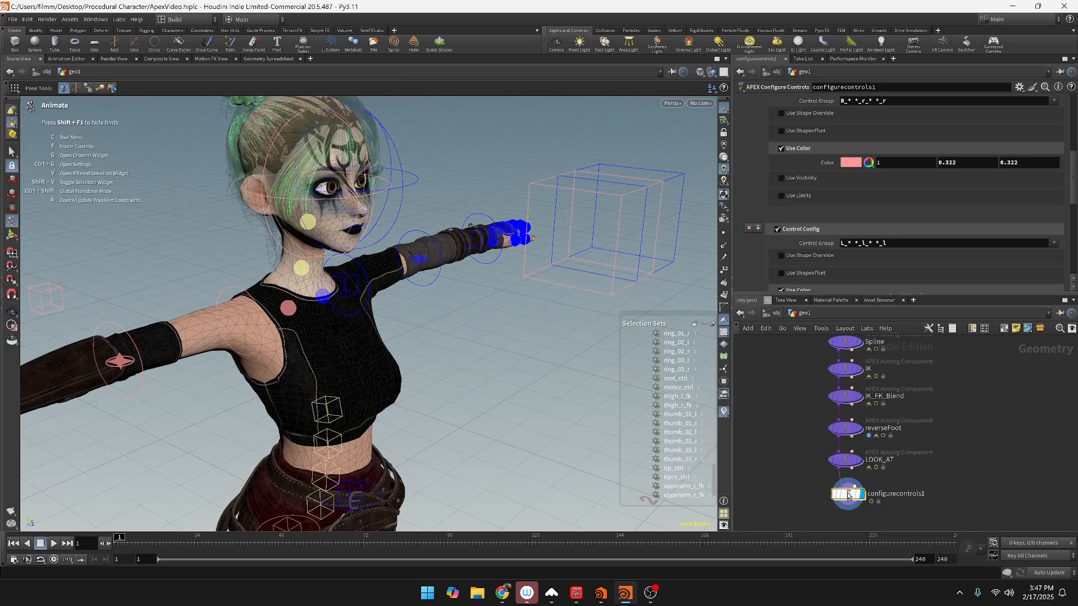
Step: Insert two new control configs in configurecontrols1 after the config with the 90-degree rotated shape offset
scroll(836, 174, "up", 6)
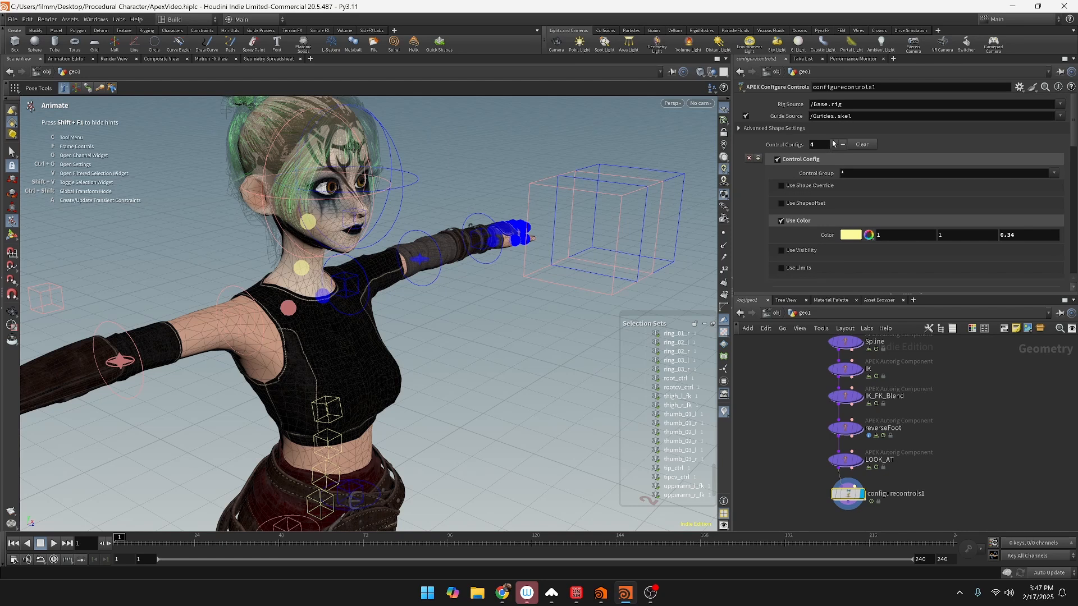
scroll(863, 224, "down", 6)
scroll(865, 227, "down", 6)
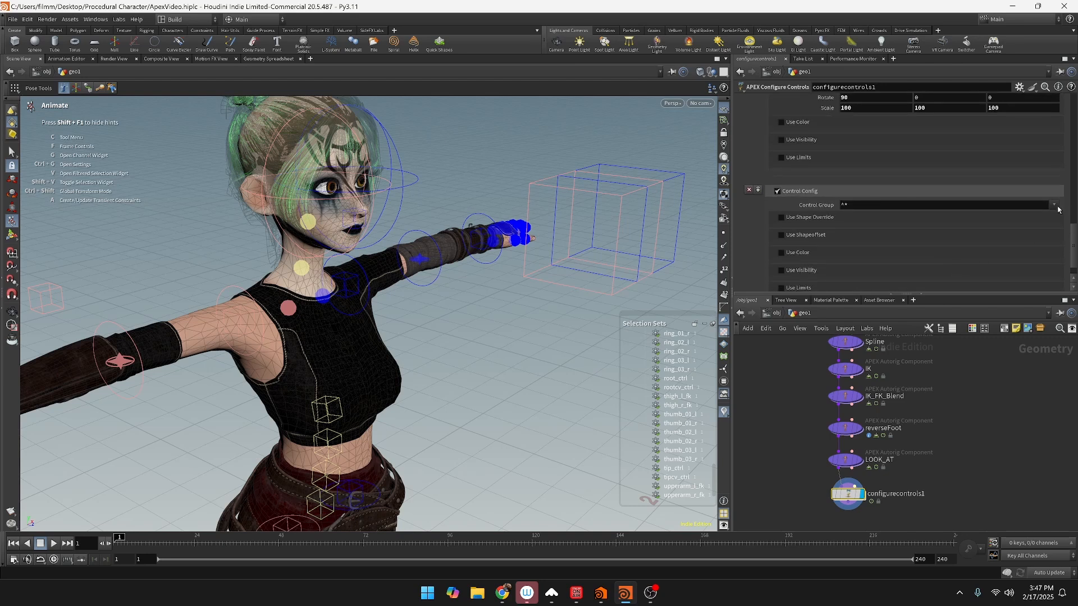
left_click(756, 192)
left_click(758, 197)
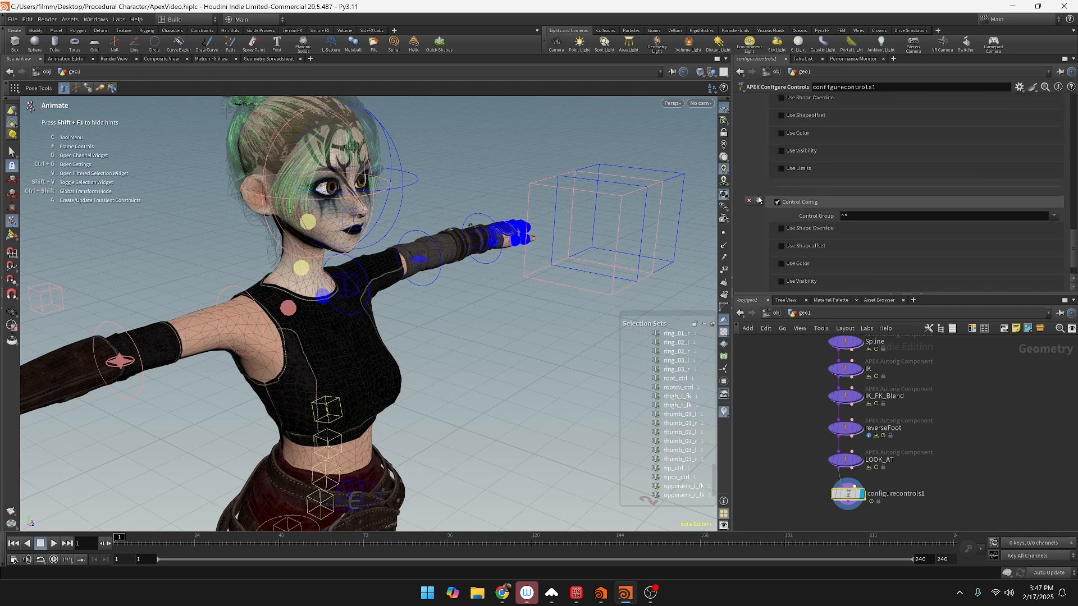
scroll(987, 203, "down", 3)
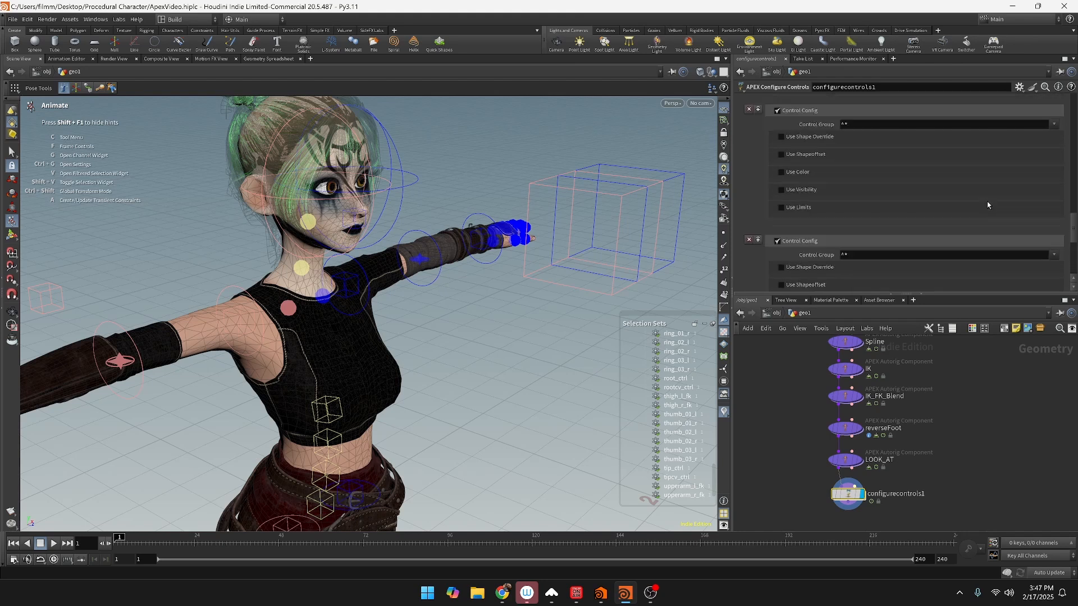
scroll(987, 201, "down", 3)
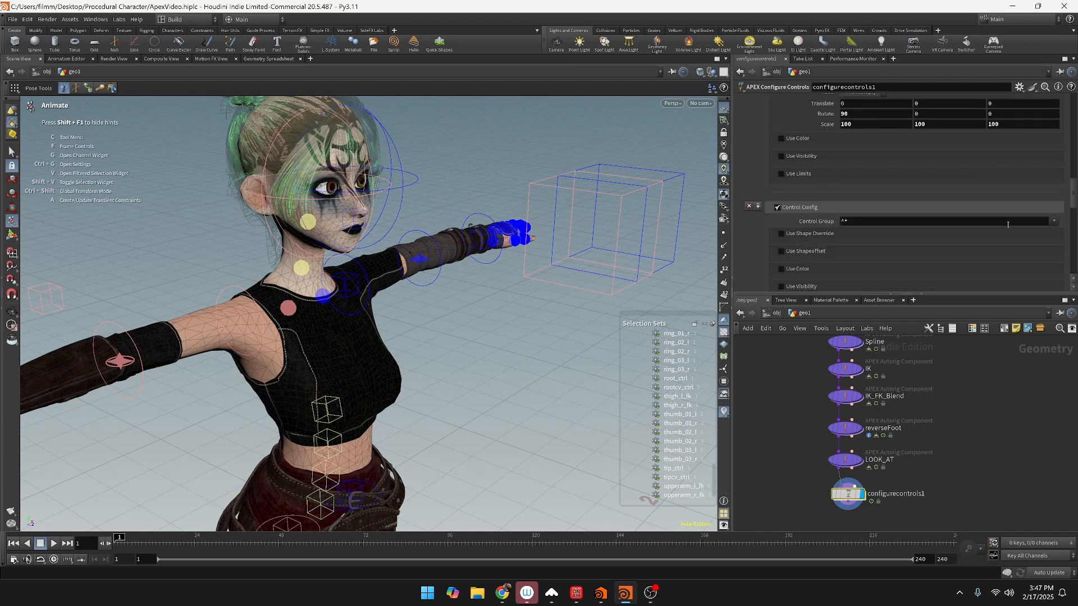
Step: Read through the control names available for the new config's control group, looking for clavicle, neck, head and finger controls
left_click(1055, 223)
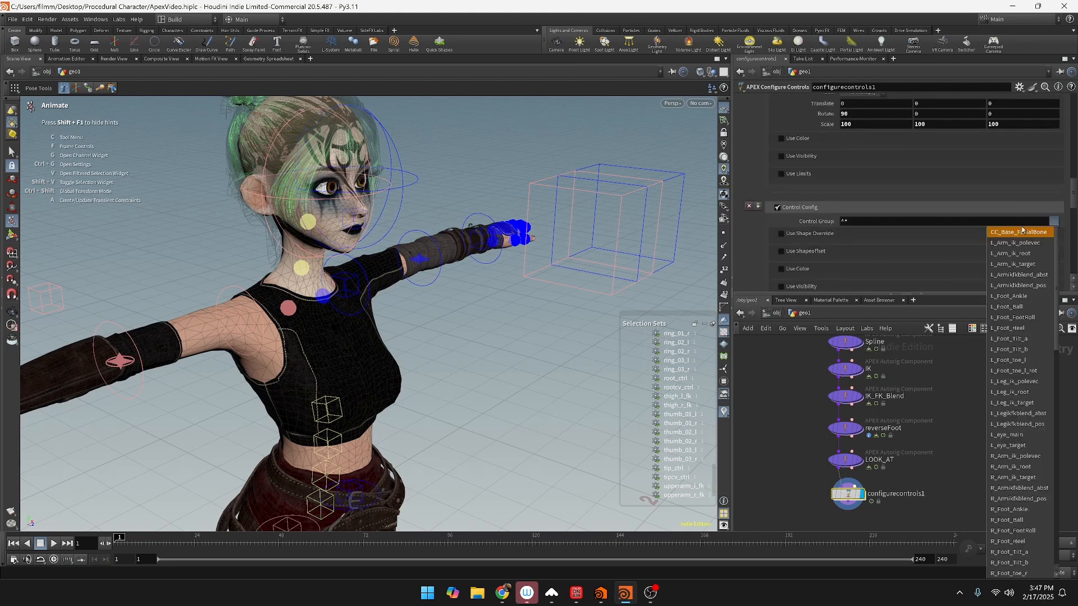
scroll(1012, 333, "down", 9)
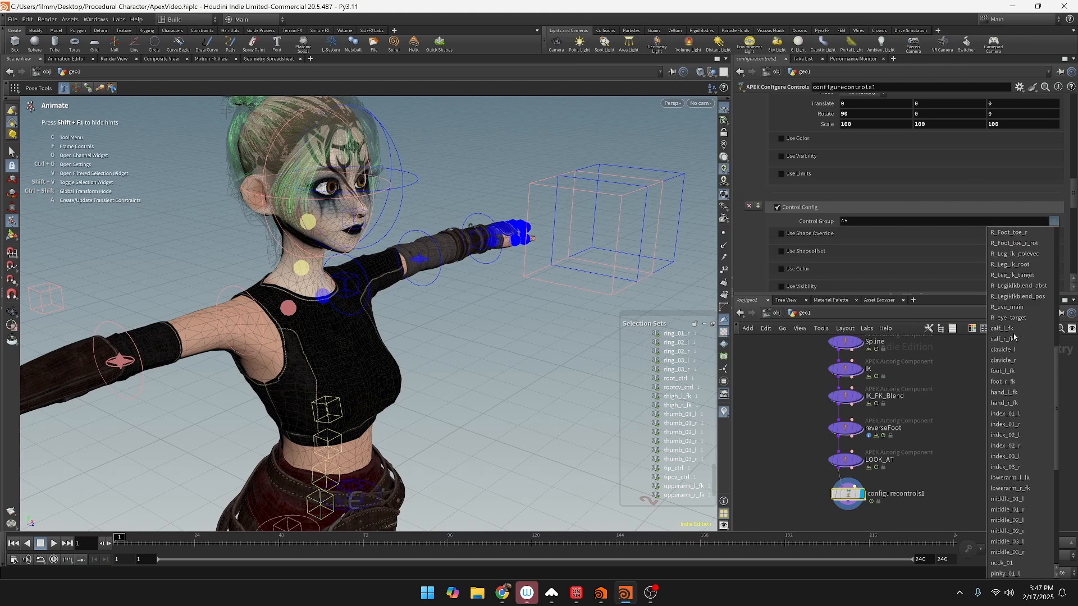
scroll(1010, 382, "down", 8)
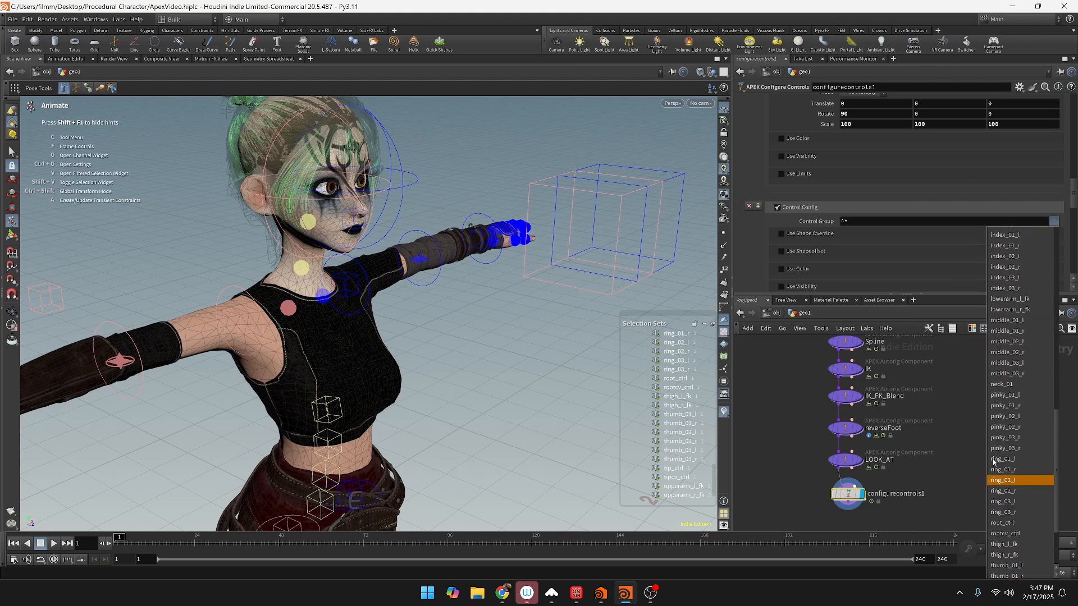
scroll(1002, 443, "up", 6)
scroll(1003, 433, "up", 9)
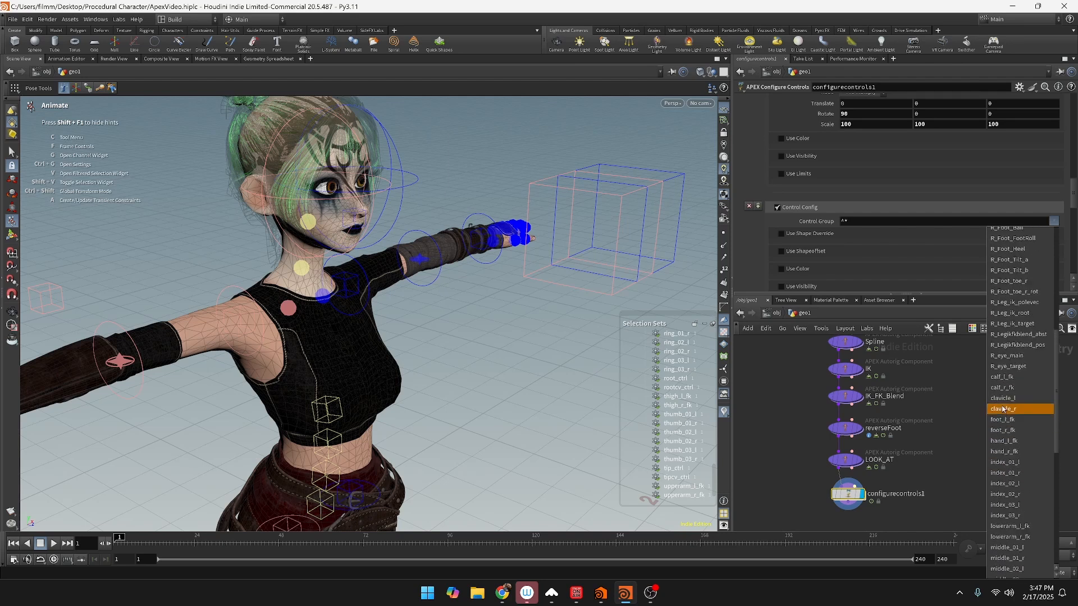
scroll(1010, 438, "down", 1)
scroll(1021, 478, "down", 2)
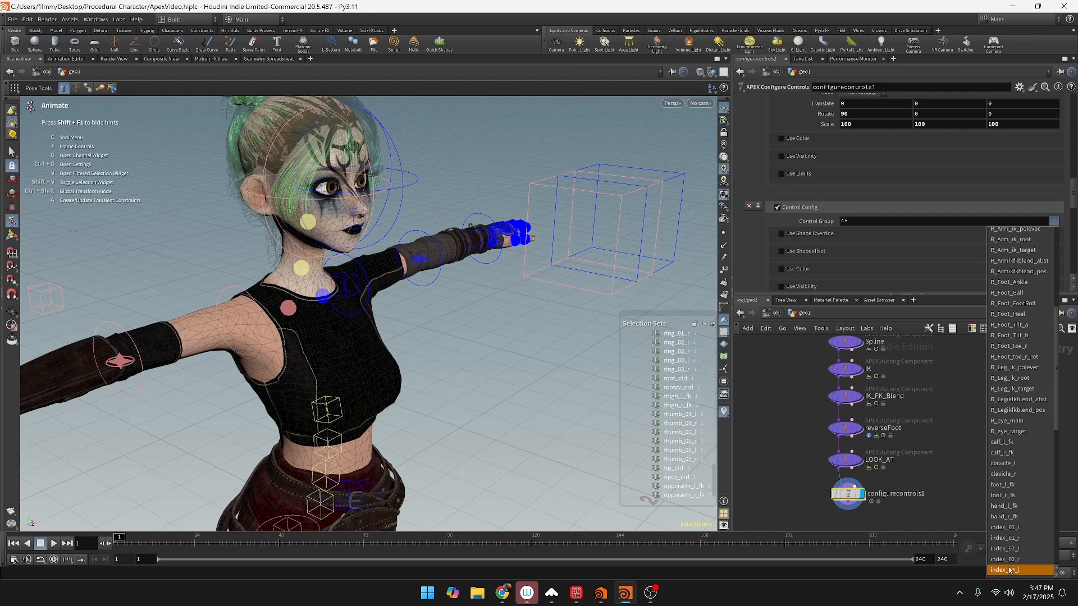
scroll(314, 226, "up", 5)
Step: Select the head control and the neck control on the character to examine each one
left_click(312, 226)
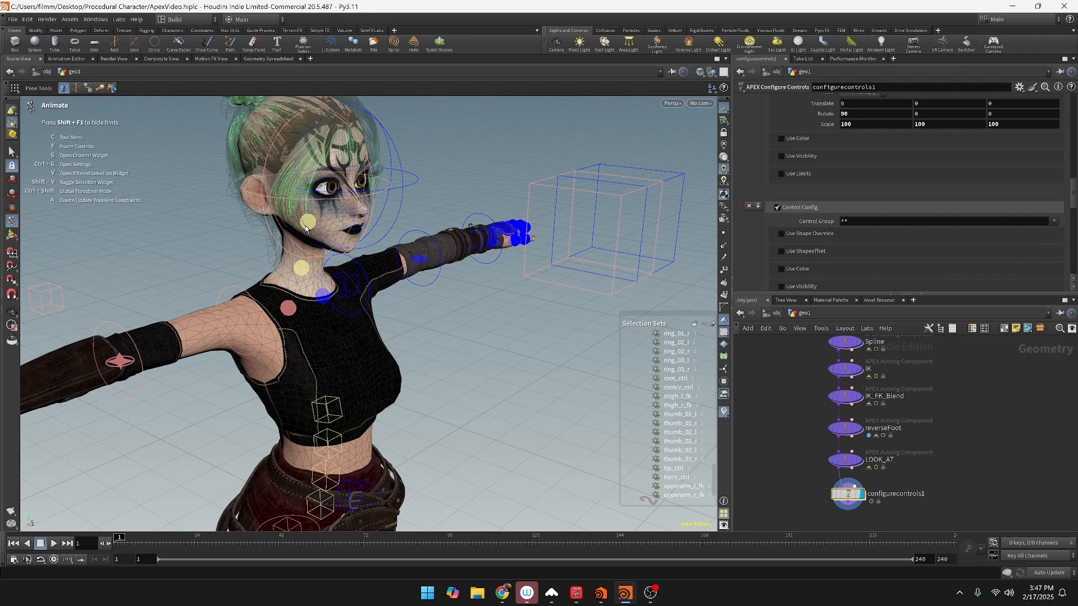
left_click(307, 272)
left_click(320, 230)
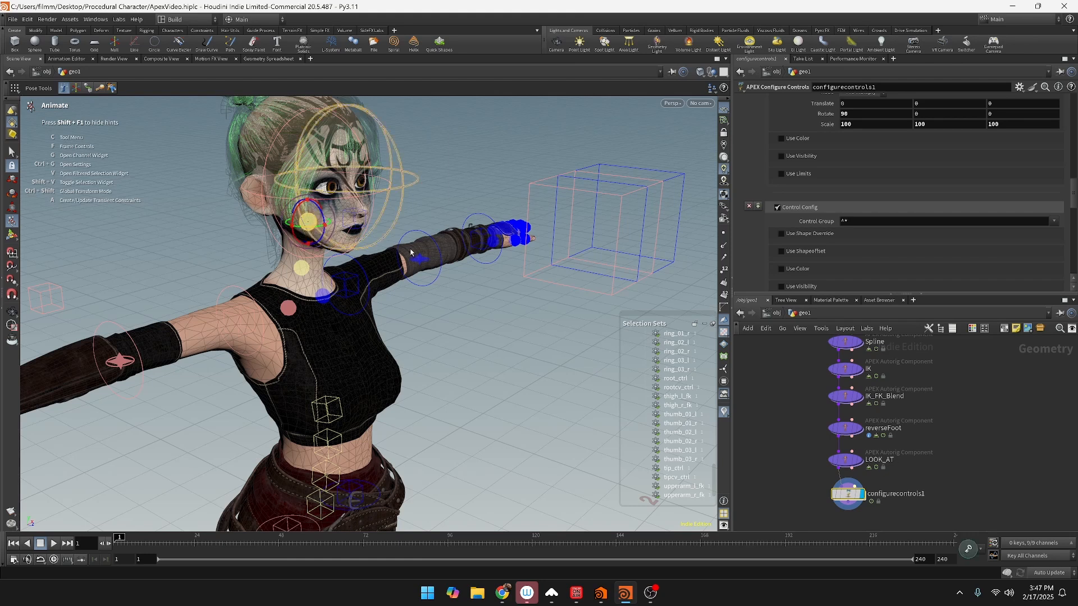
left_click(301, 270)
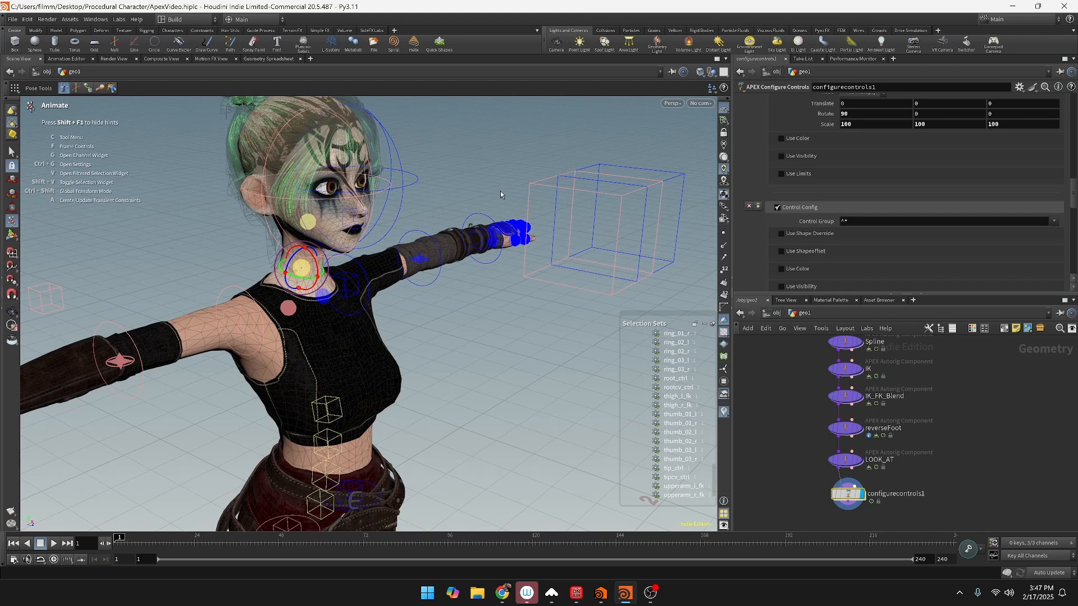
Step: Display attribadjustarray1 and bring up its value operation that adds the FK tag
key("h")
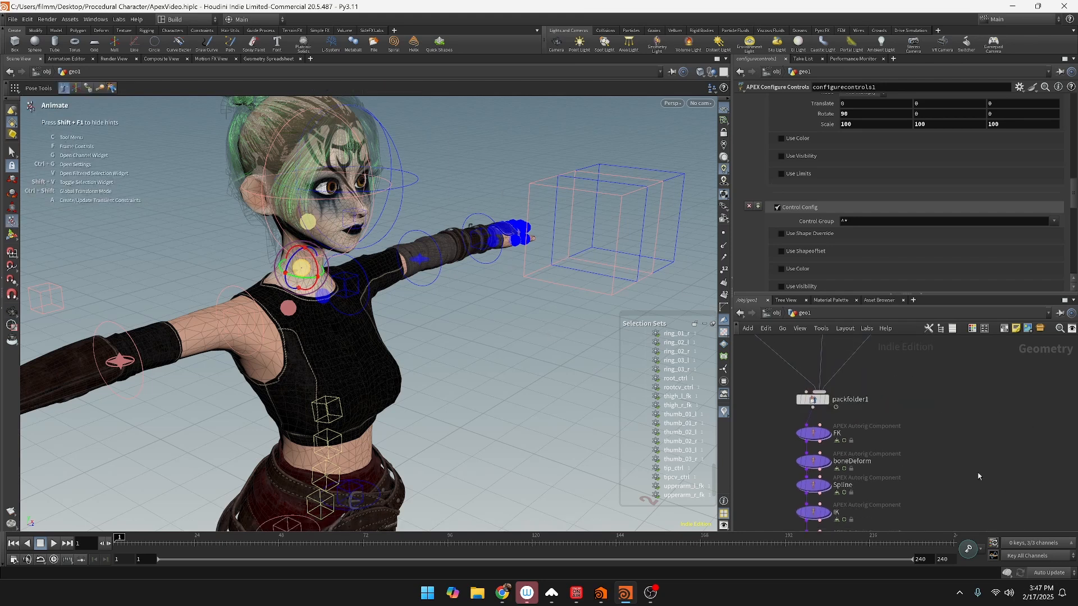
scroll(956, 344, "up", 6)
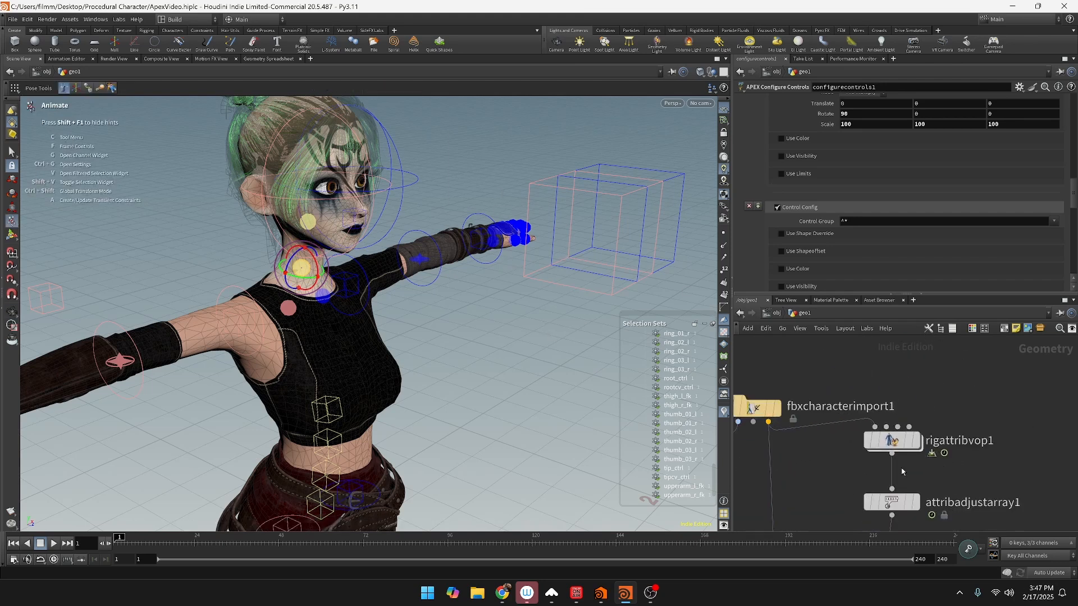
left_click(893, 505)
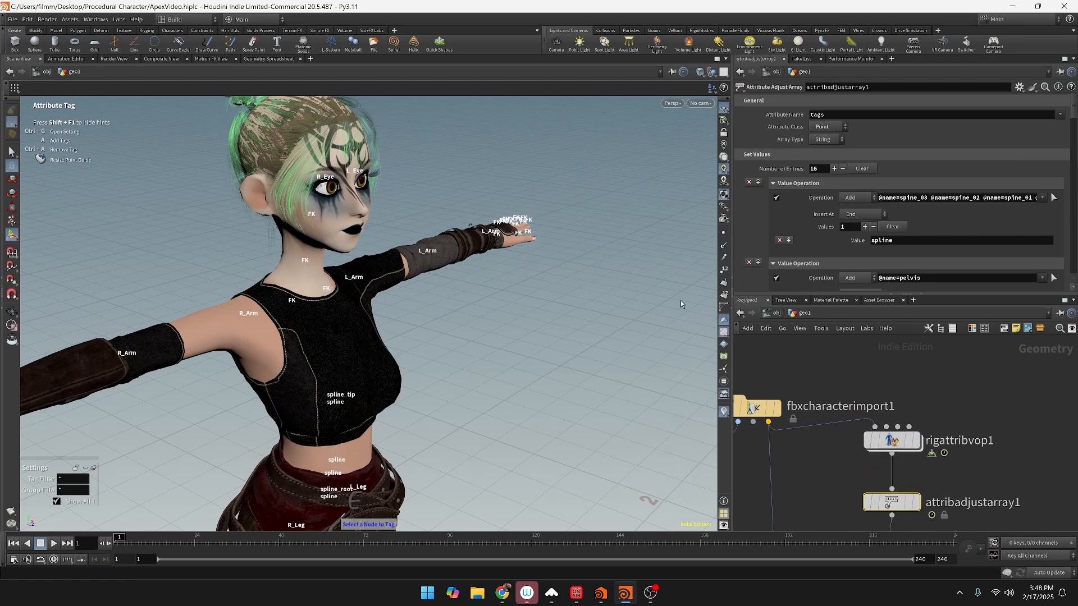
scroll(1062, 160, "down", 8)
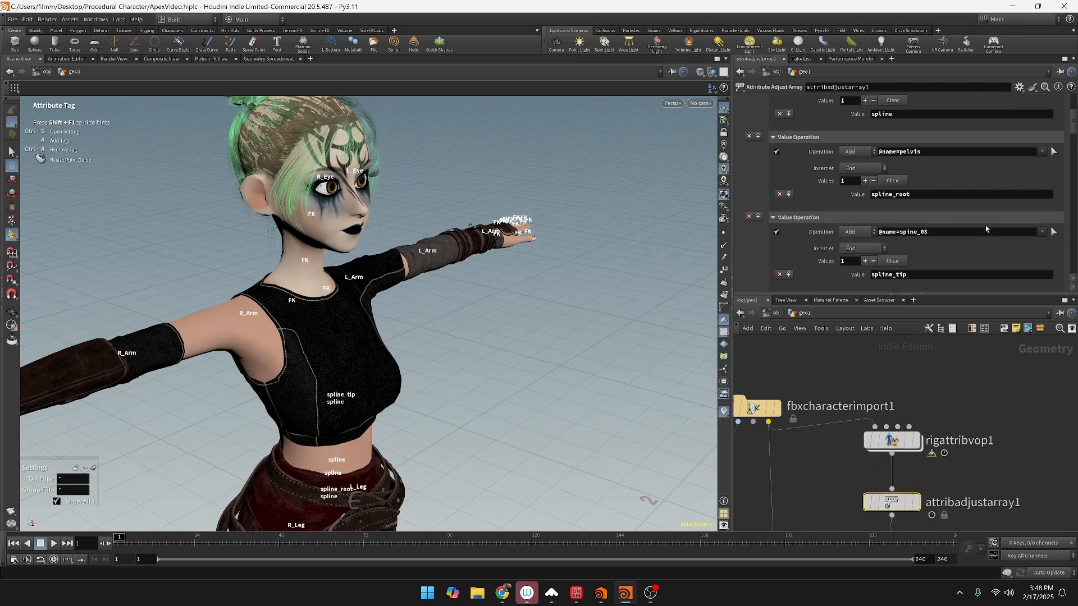
left_click(916, 502)
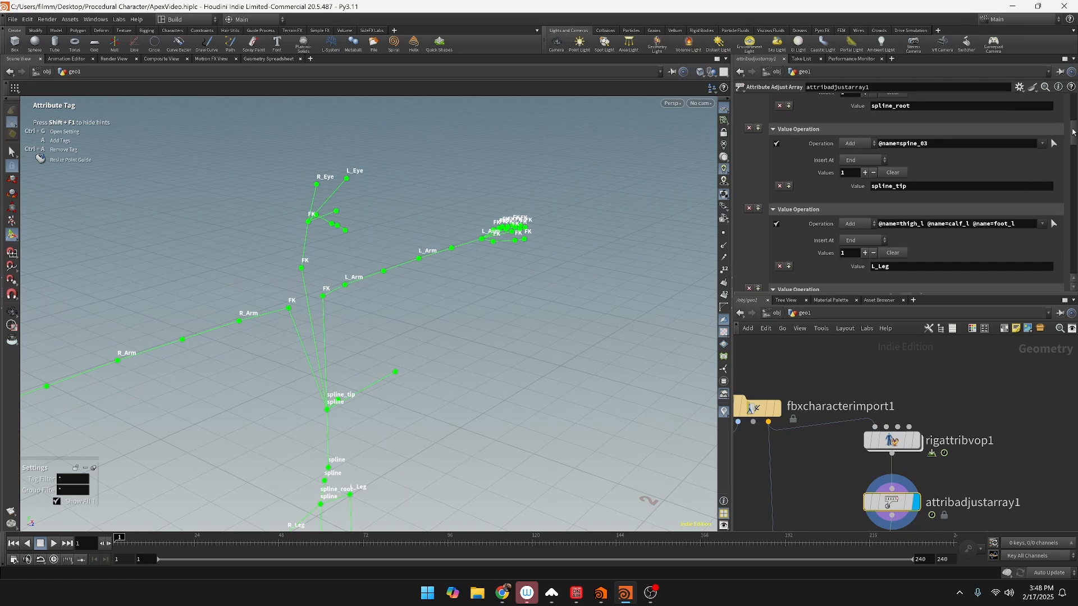
scroll(1073, 131, "down", 10)
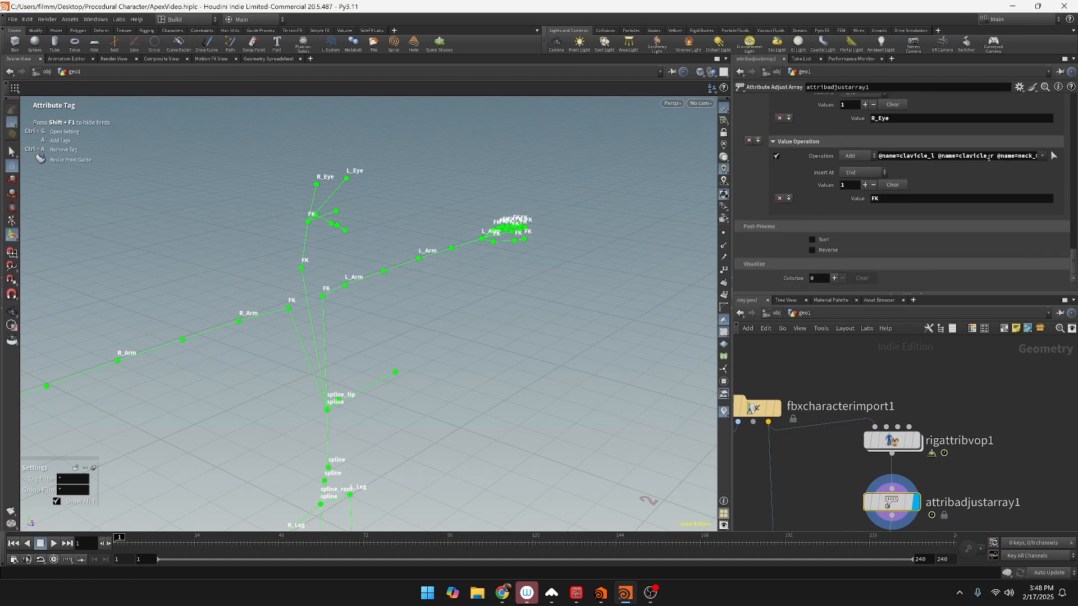
left_click(1043, 157)
left_click(1027, 155)
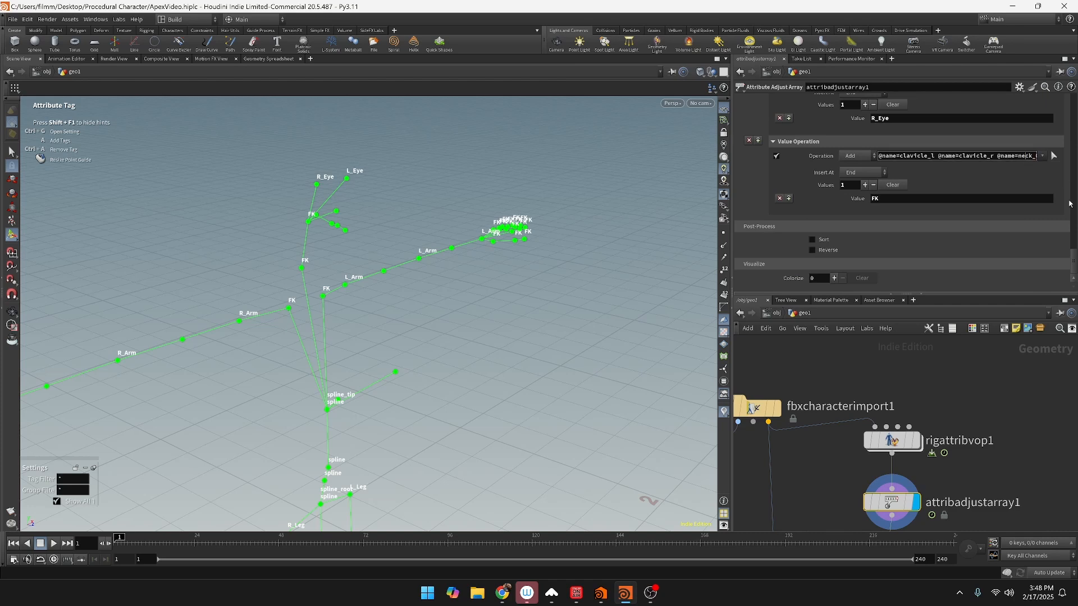
key("Right")
key("Right")
key("Right")
key("Right")
key("Right")
key("Right")
key("Right")
key("Right")
key("Right")
key("Right")
key("Right")
key("Right")
key("Right")
key("Right")
key("Right")
key("Right")
key("Right")
key("Right")
key("Right")
key("Right")
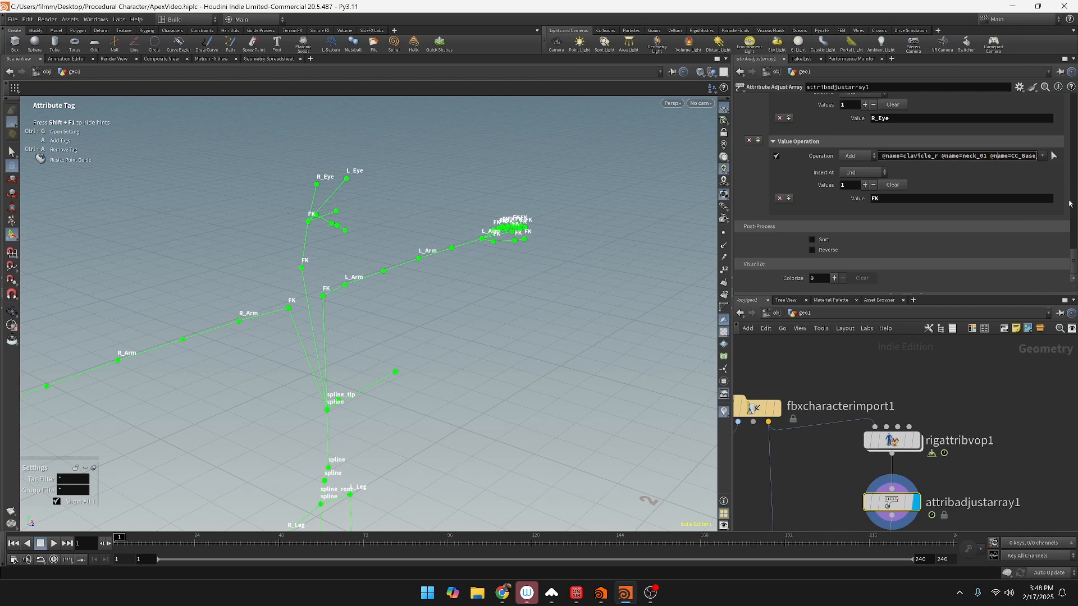
key("Right")
key("Right")
key("Right")
key("Right")
key("Right")
key("Right")
key("Right")
key("Right")
key("Right")
key("shift+Left")
key("shift+Left")
key("shift+Left")
key("shift+Left")
key("shift+Left")
key("shift+Left")
key("shift+Left")
key("shift+Left")
key("shift+Left")
key("shift+Left")
key("shift+Left")
key("shift+Left")
key("shift+Left")
key("shift+Left")
key("shift+Left")
key("shift+Left")
key("shift+Left")
key("shift+Left")
key("shift+Left")
key("shift+Left")
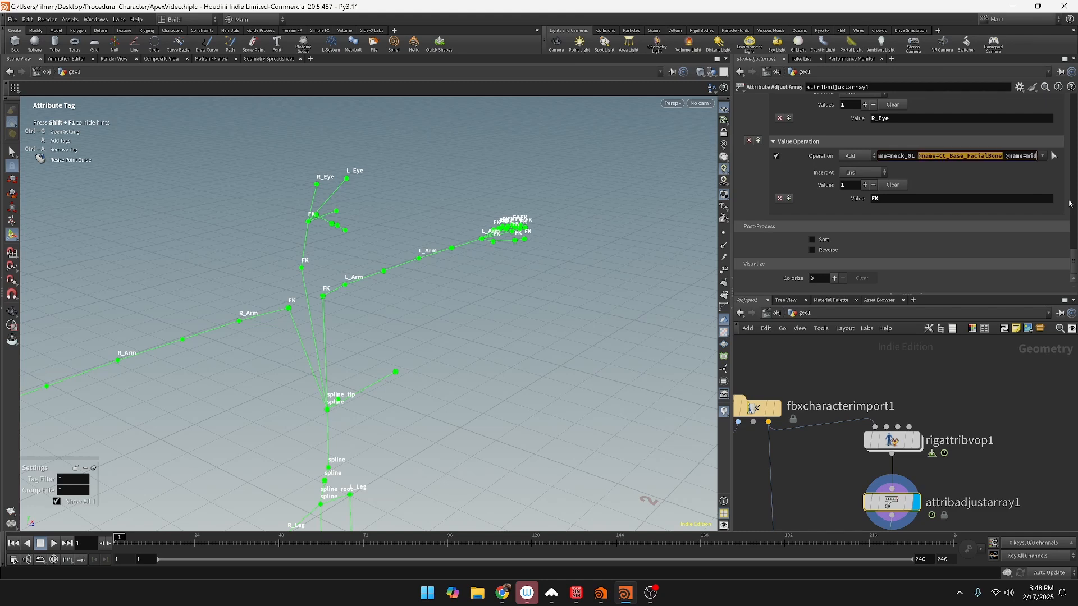
key("BackSpace")
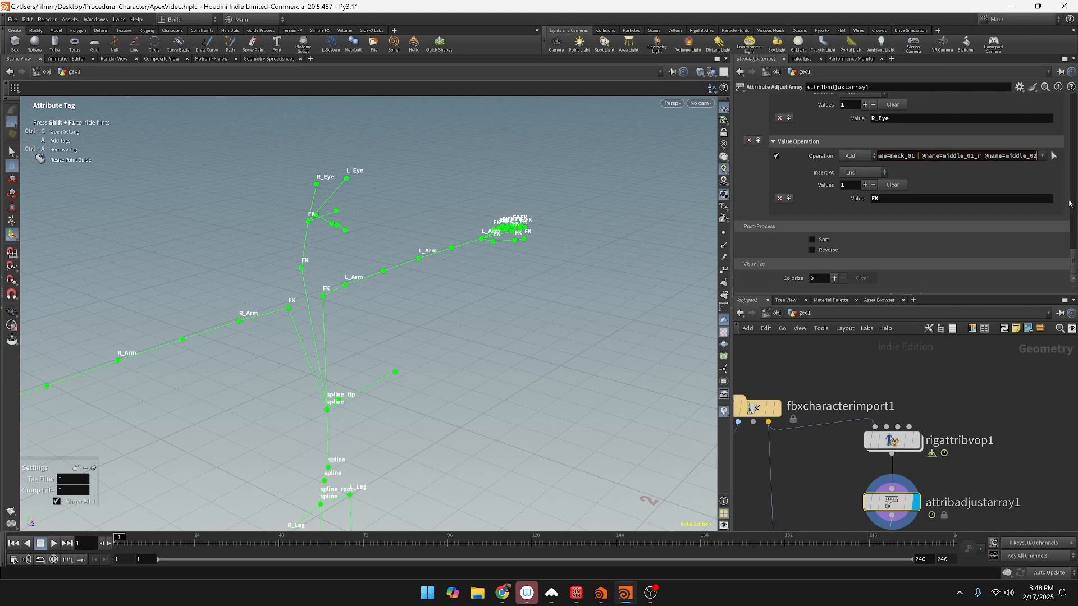
key("BackSpace")
left_click(1046, 157)
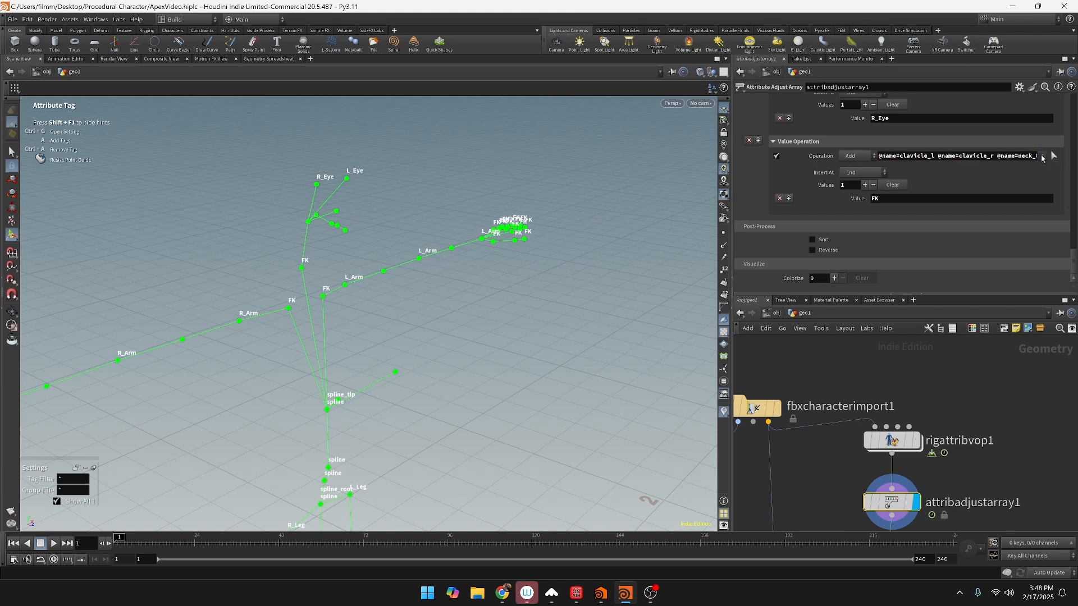
Step: Try to pick the head joint on the skeleton for the FK value operation's point group
left_click(1053, 156)
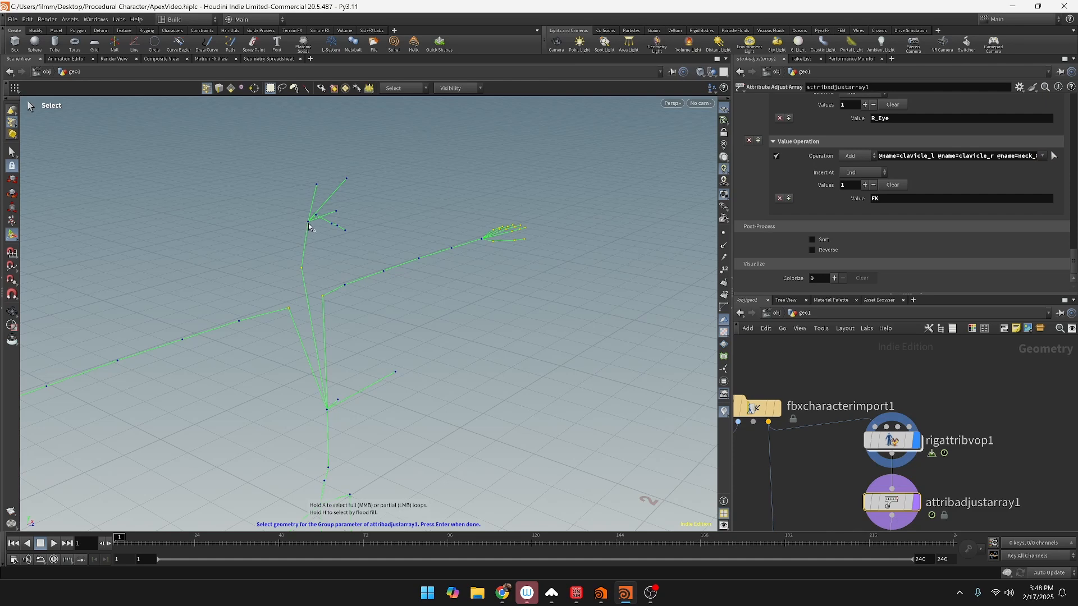
key("Return")
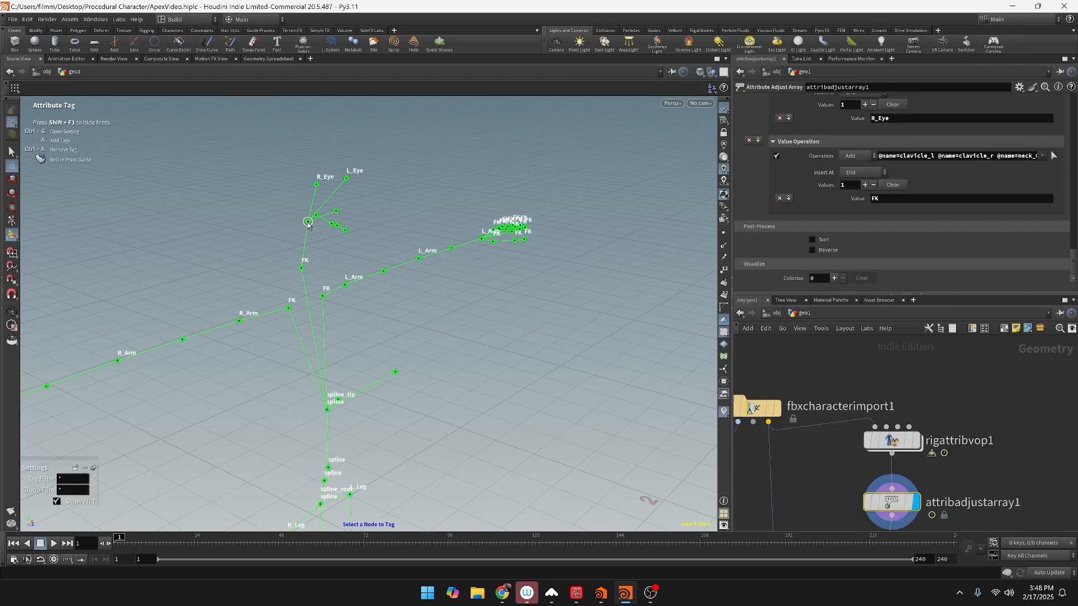
right_click_drag(355, 225, 436, 275, "alt")
middle_click_drag(477, 247, 647, 266, "alt")
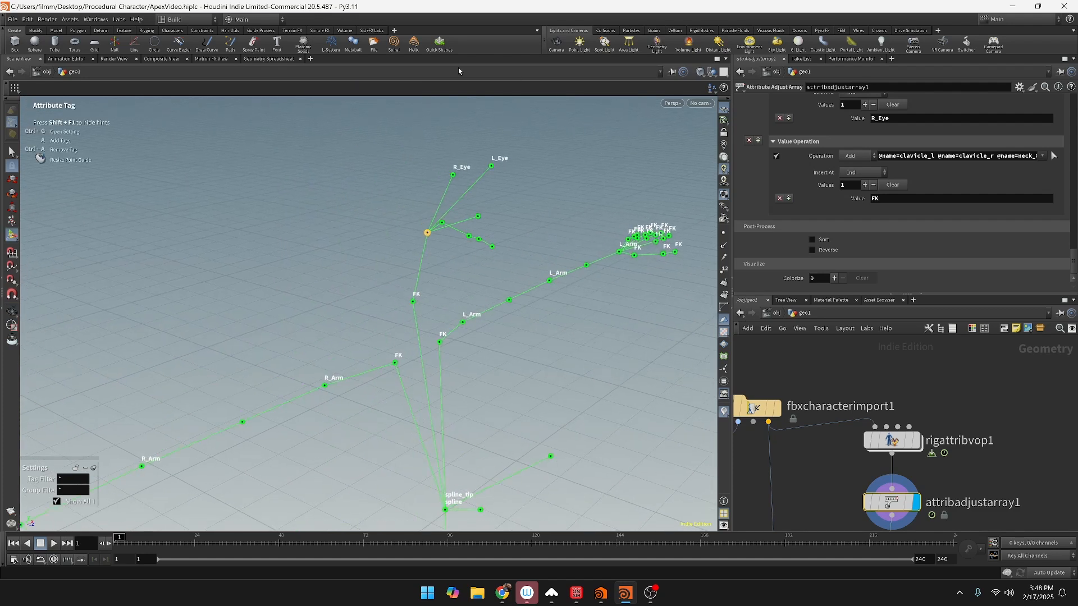
Step: Read through the point names of OUT_CHARACTER_SKELETON in the Geometry Spreadsheet to look up the head joint's name
left_click(271, 59)
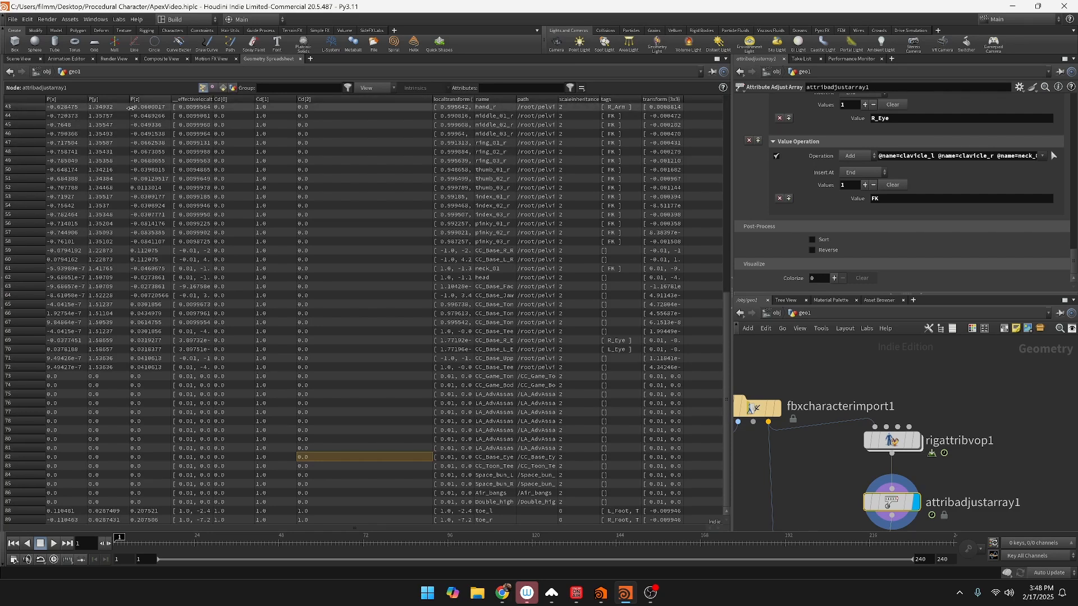
middle_click_drag(758, 529, 861, 388)
left_click(882, 472)
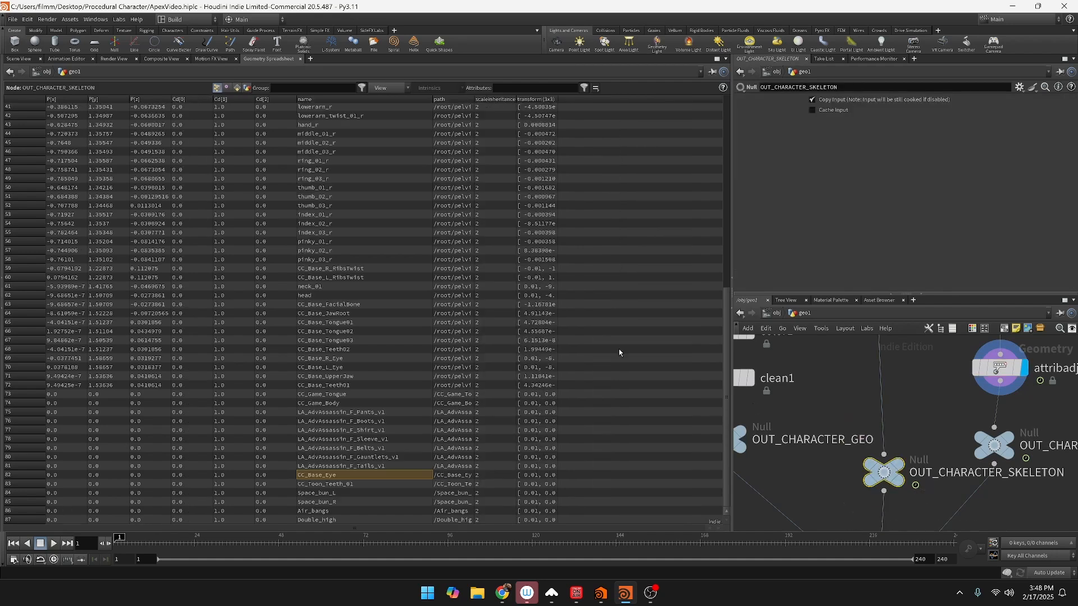
scroll(397, 266, "up", 7)
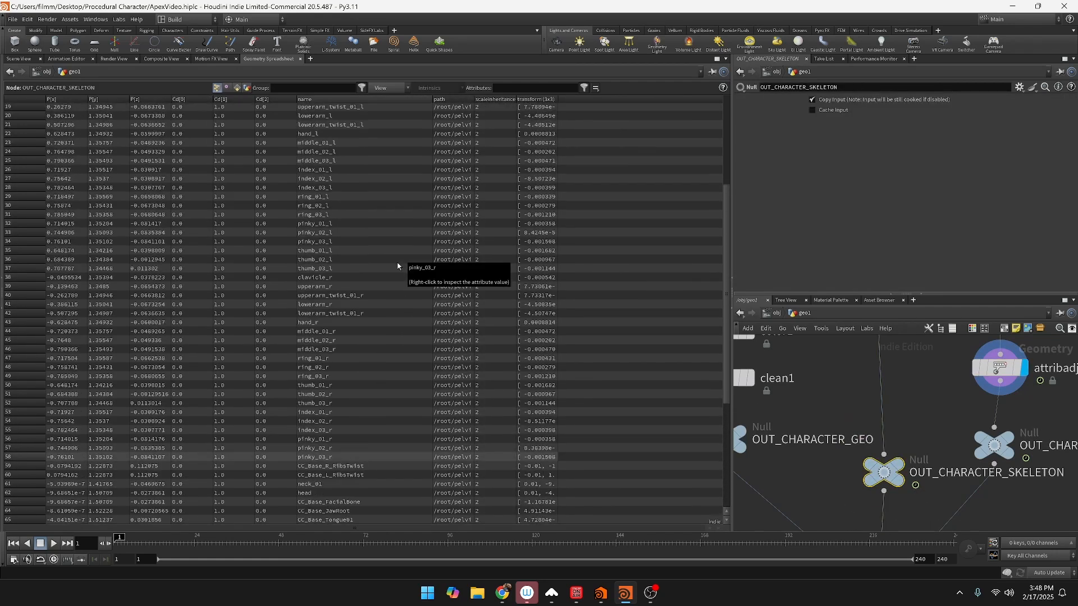
scroll(398, 266, "up", 6)
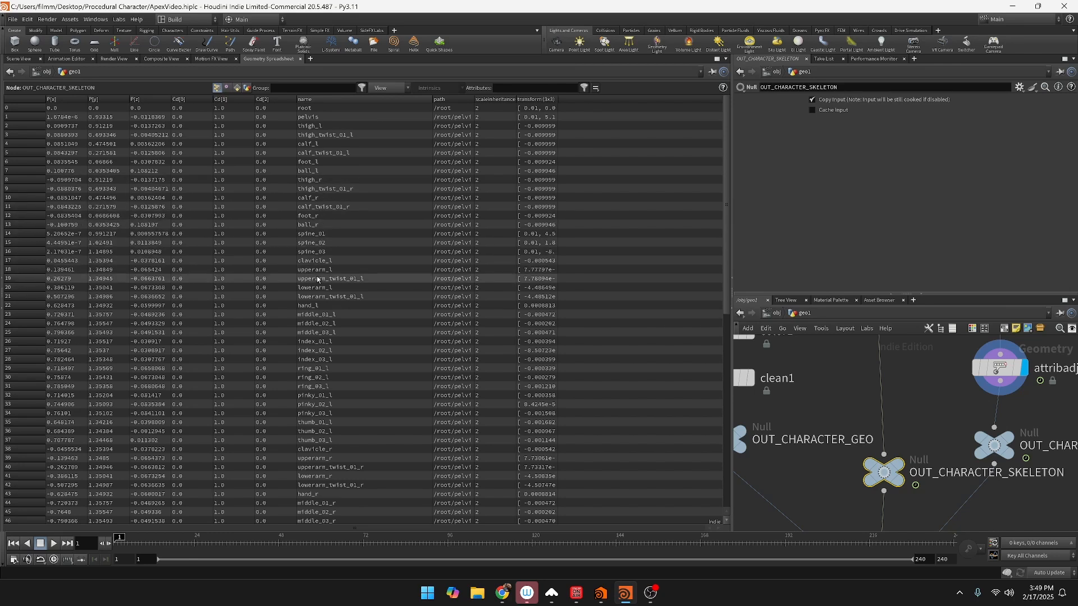
scroll(329, 358, "down", 7)
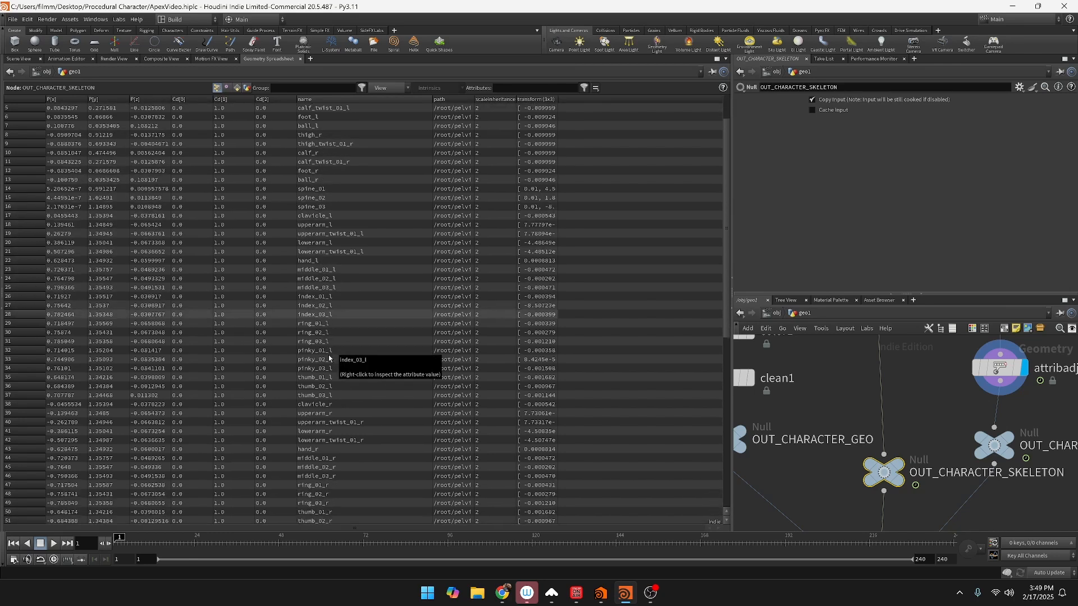
scroll(329, 358, "down", 6)
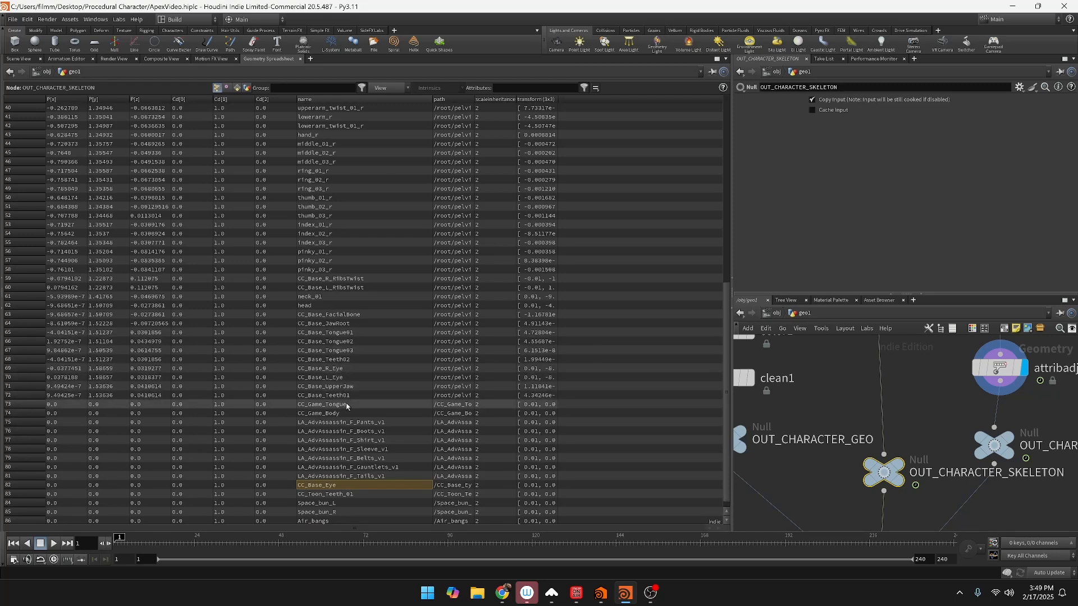
scroll(332, 425, "down", 1)
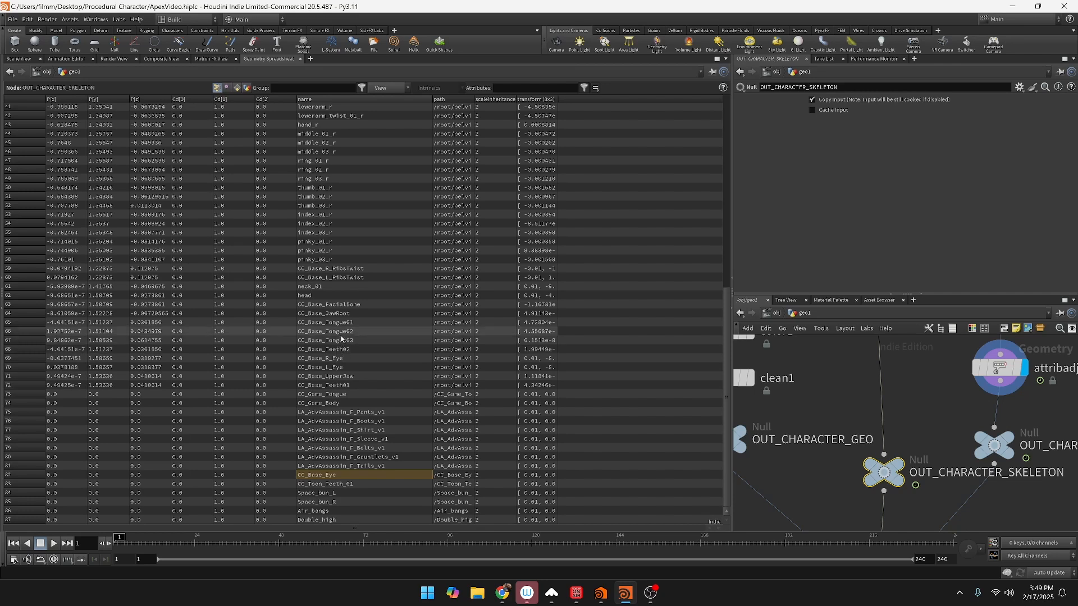
scroll(346, 247, "up", 1)
scroll(345, 247, "up", 1)
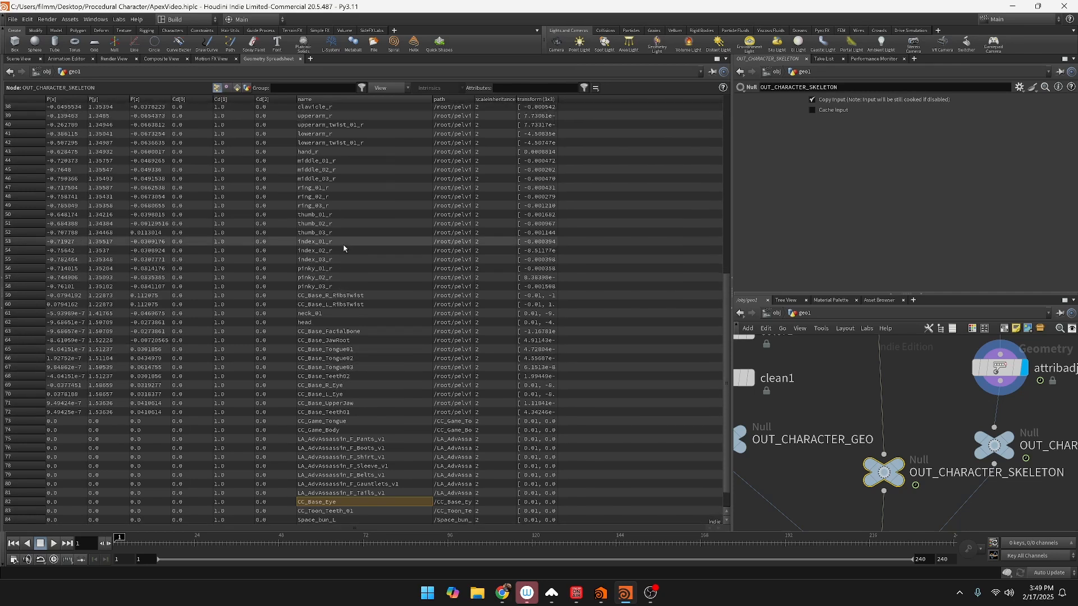
scroll(346, 264, "up", 2)
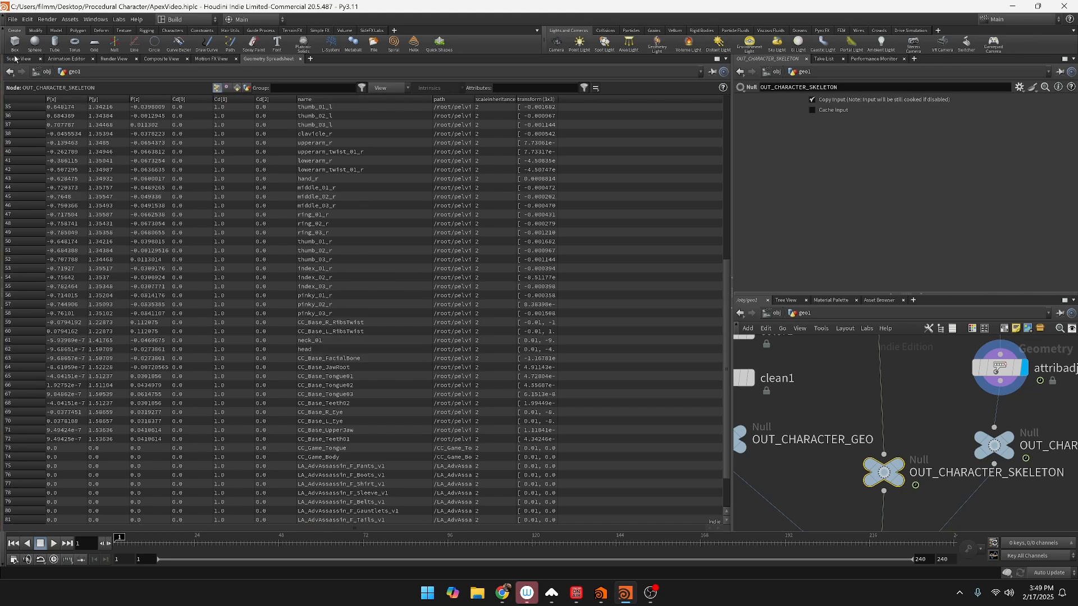
left_click(17, 59)
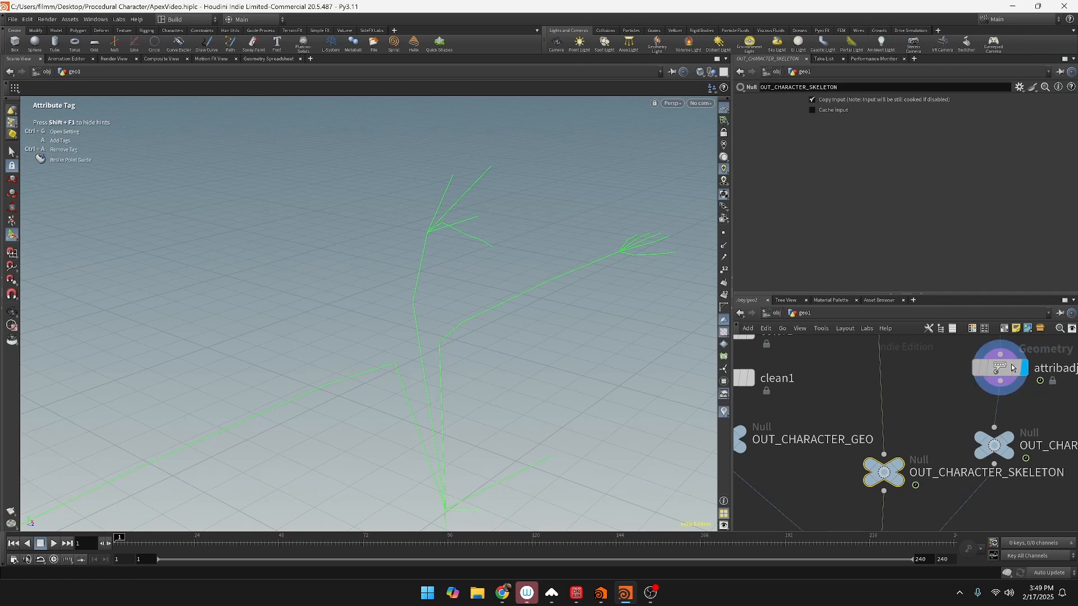
left_click(1013, 368)
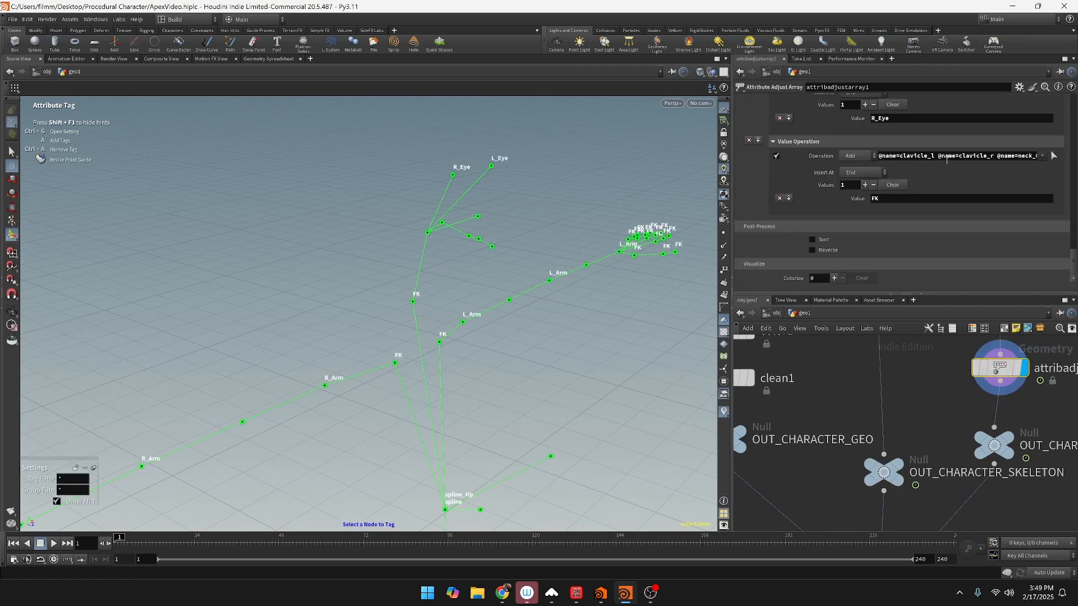
mouse_move(998, 157)
left_mouse_down()
mouse_move(1046, 156)
mouse_move(1013, 161)
left_mouse_up()
key("ctrl+c")
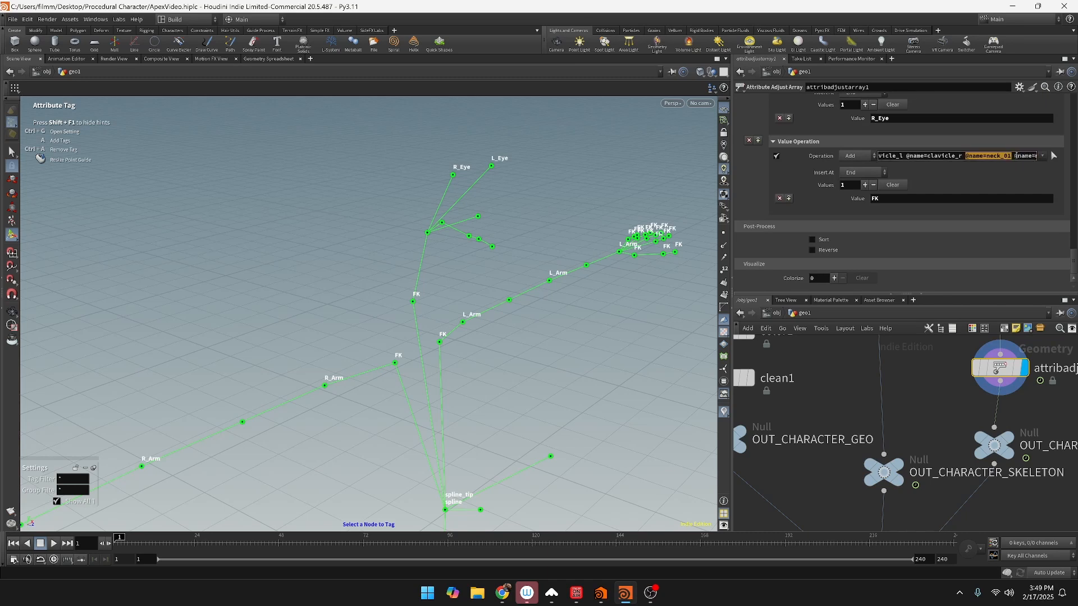
left_click(1016, 157)
key("ctrl+v")
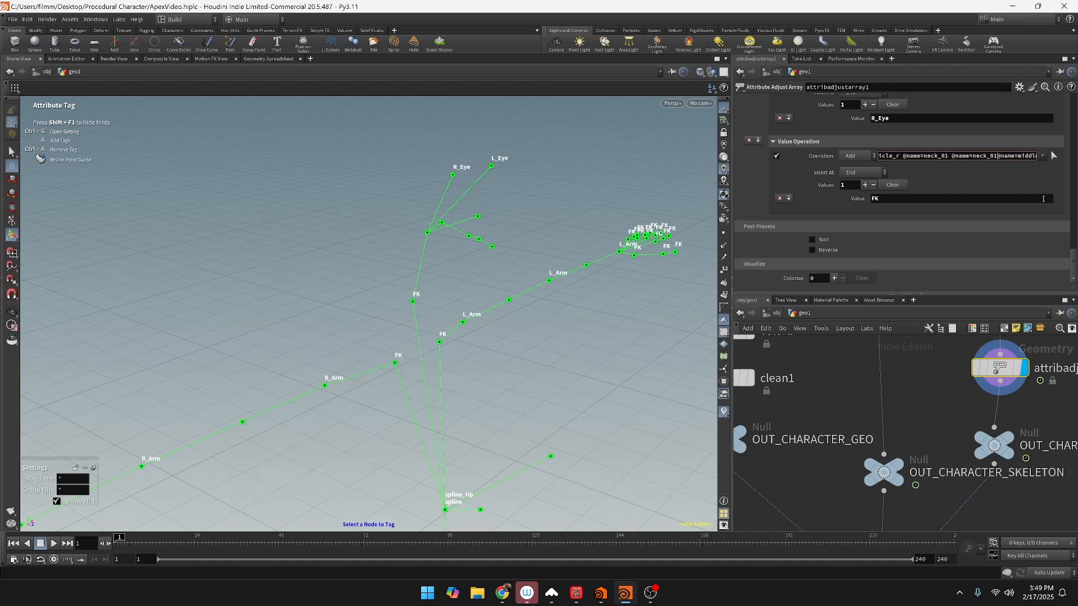
key("BackSpace")
key("BackSpace")
key("BackSpace")
key("BackSpace")
key("BackSpace")
key("BackSpace")
key("BackSpace")
type("head")
key("Return")
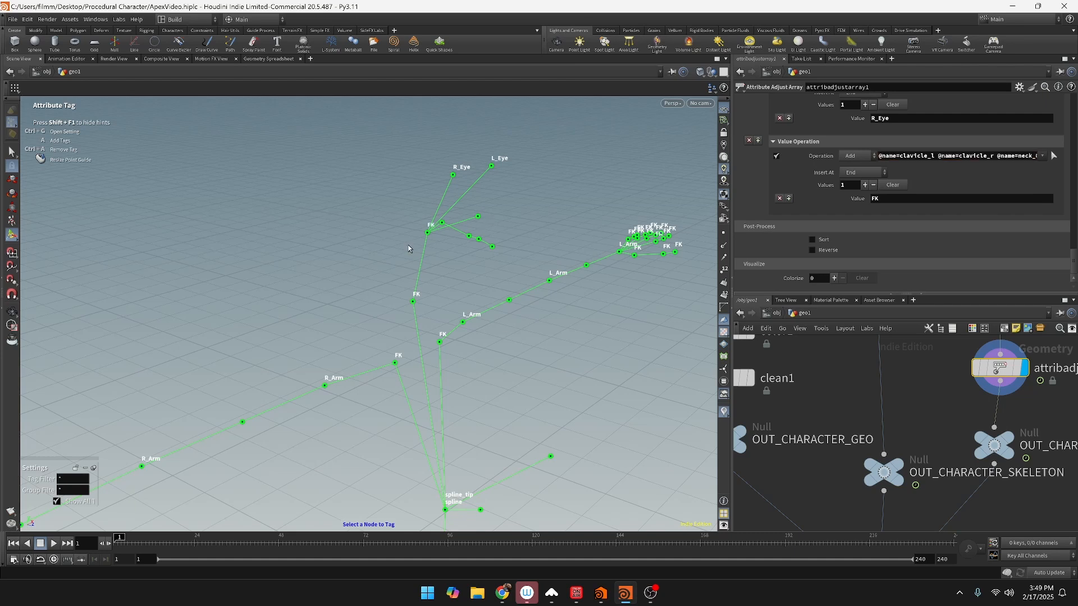
Step: Display configurecontrols1 at the end of the rig network and bring up its parameters
scroll(963, 446, "down", 5)
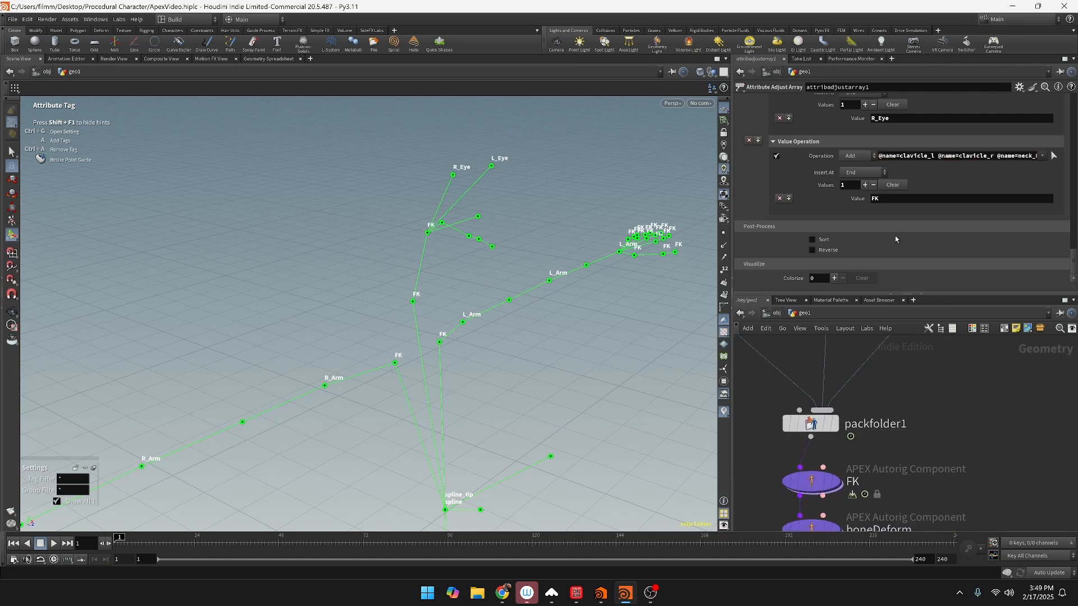
scroll(960, 454, "down", 5)
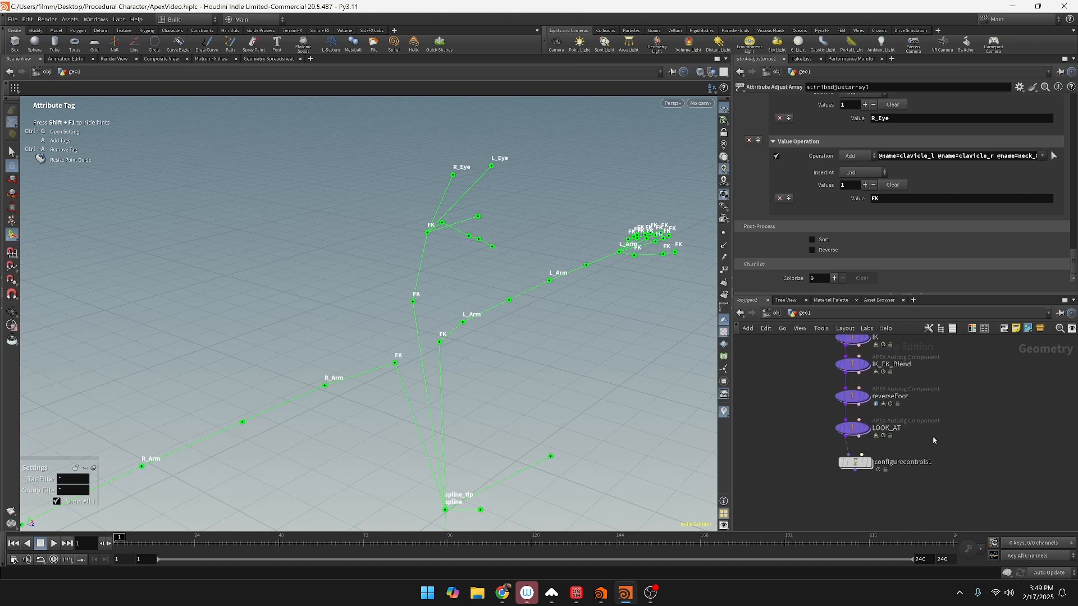
left_click(851, 484)
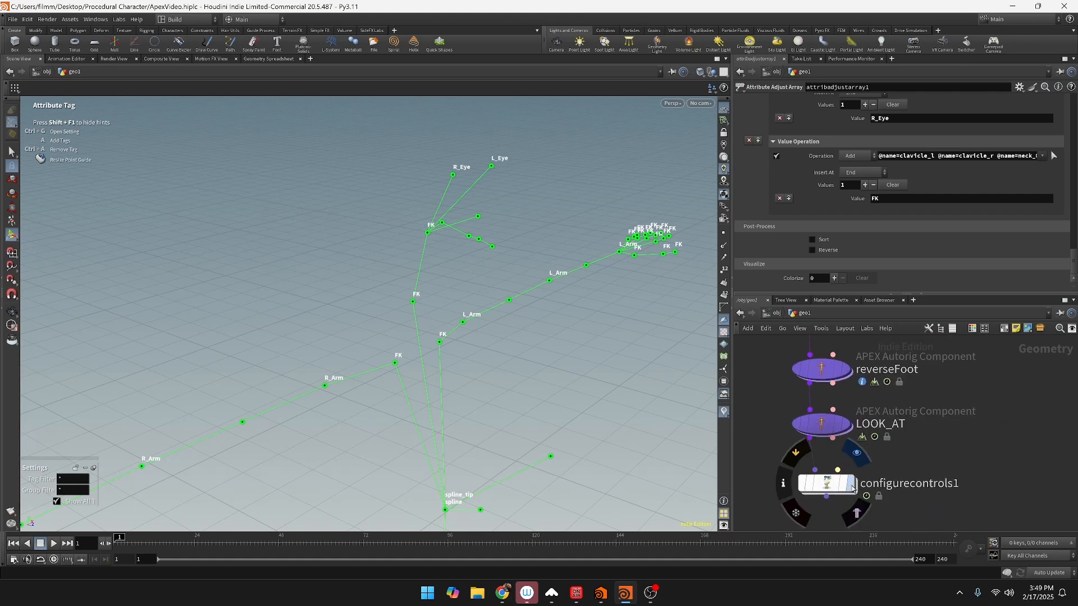
left_click(831, 486)
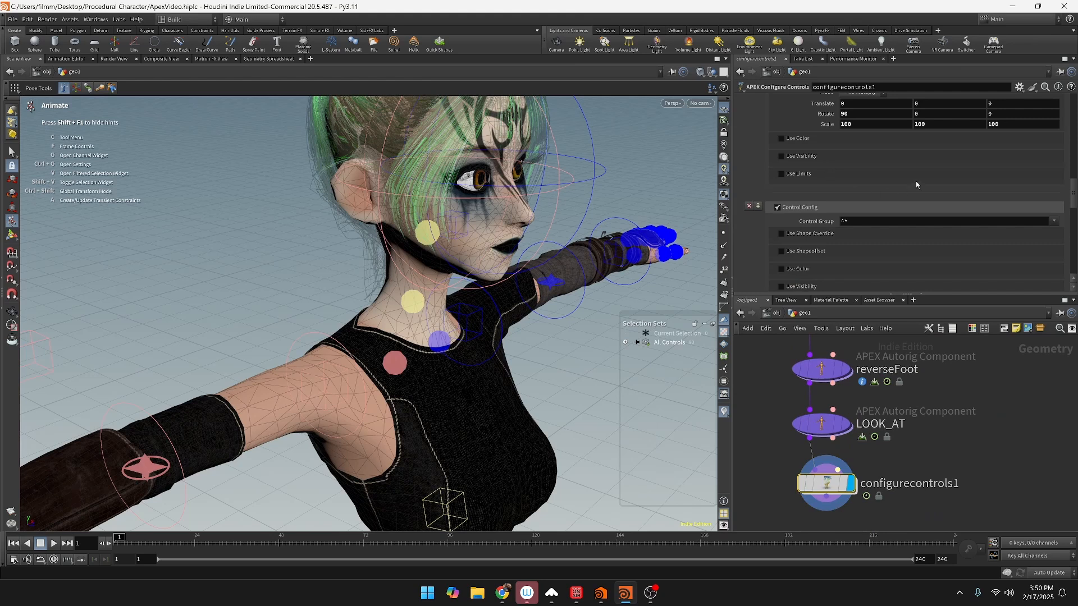
Step: Replace the ** control group of the new control config with the head control
scroll(930, 229, "down", 5)
scroll(929, 228, "up", 5)
scroll(927, 228, "up", 5)
scroll(935, 235, "down", 5)
double_click(932, 221)
key("BackSpace")
key("Return")
left_click(1054, 221)
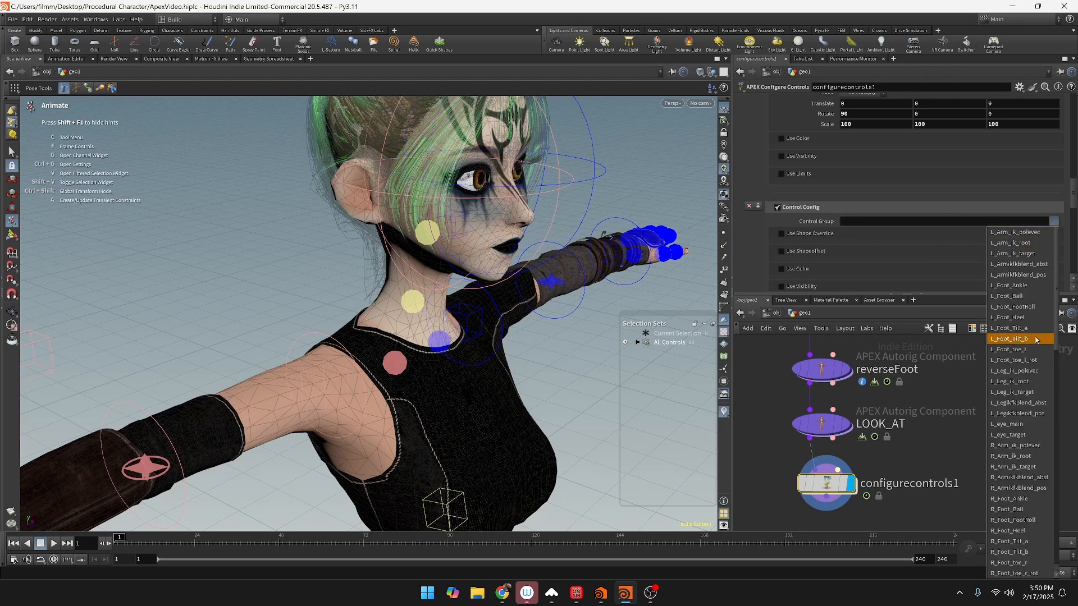
scroll(1047, 356, "down", 7)
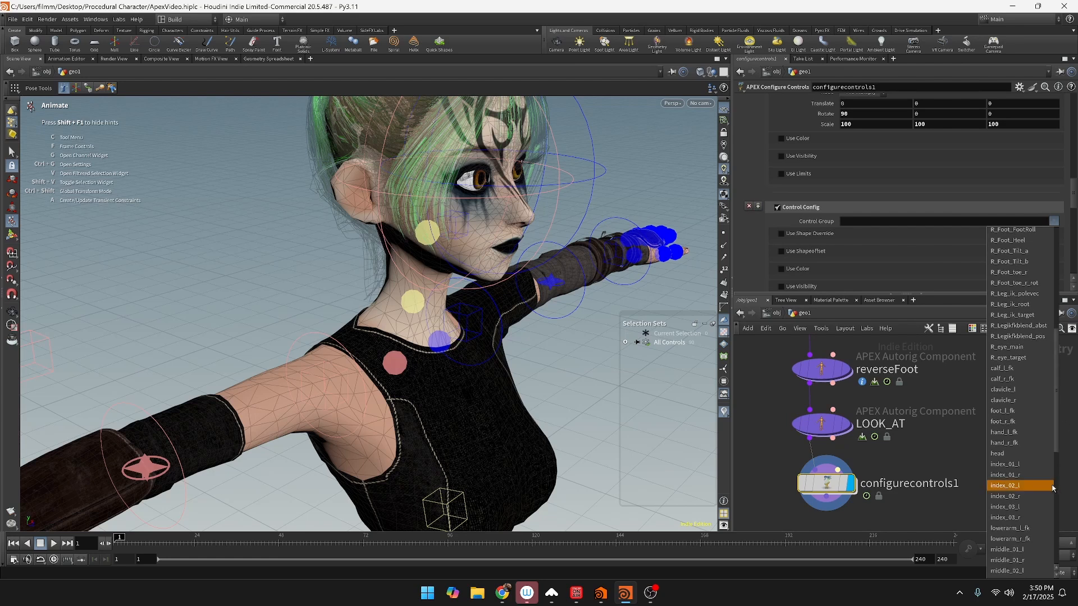
left_click(1023, 454)
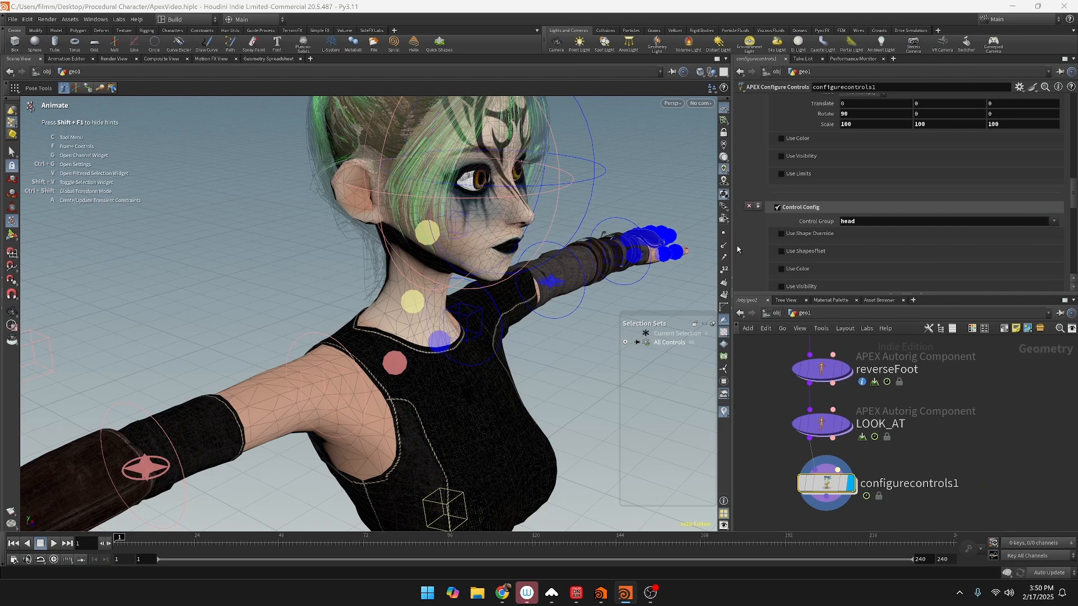
Step: Enable the shape offset and shape override for the head control config, using box_wires as the override shape
left_click(781, 252)
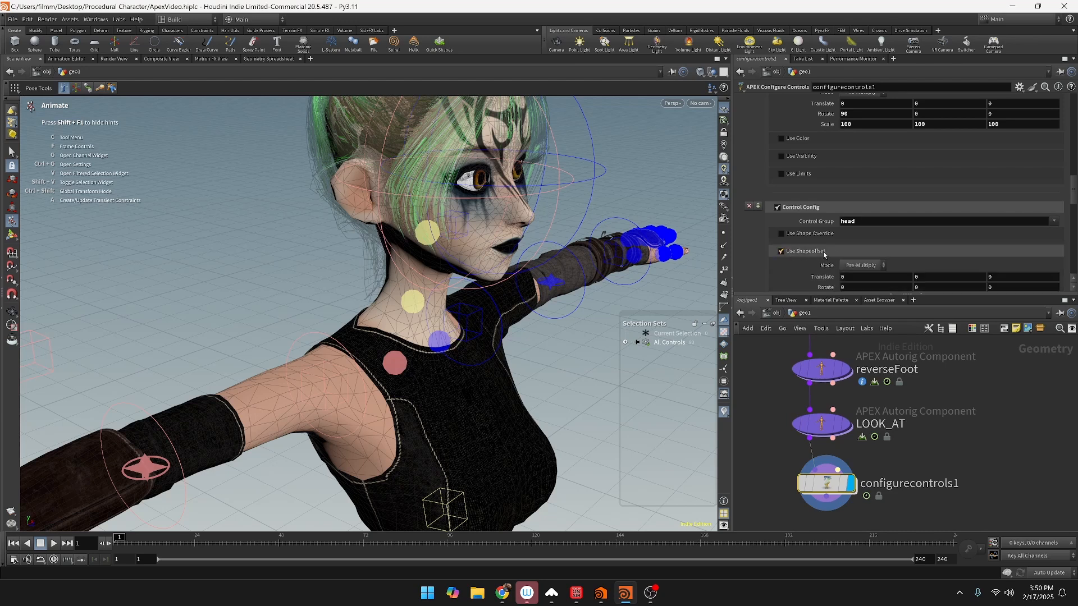
scroll(786, 214, "down", 2)
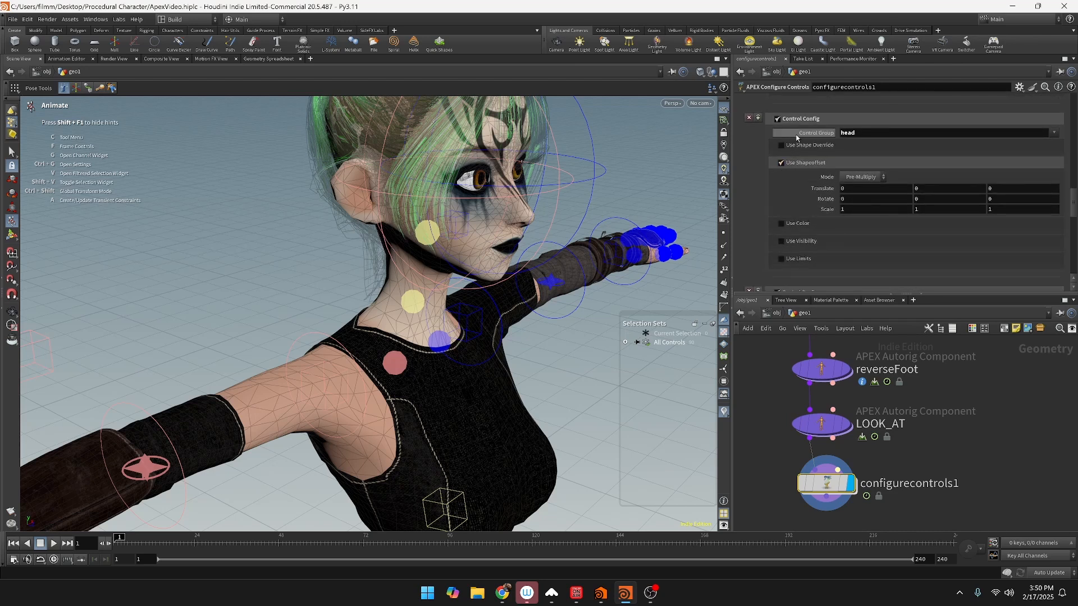
left_click(781, 146)
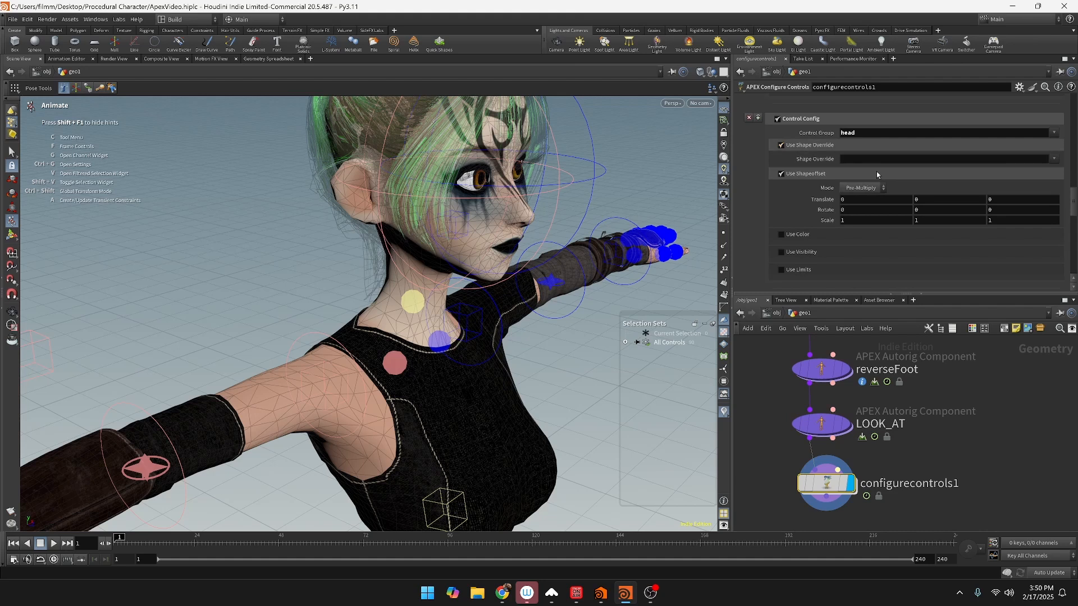
left_click(1045, 160)
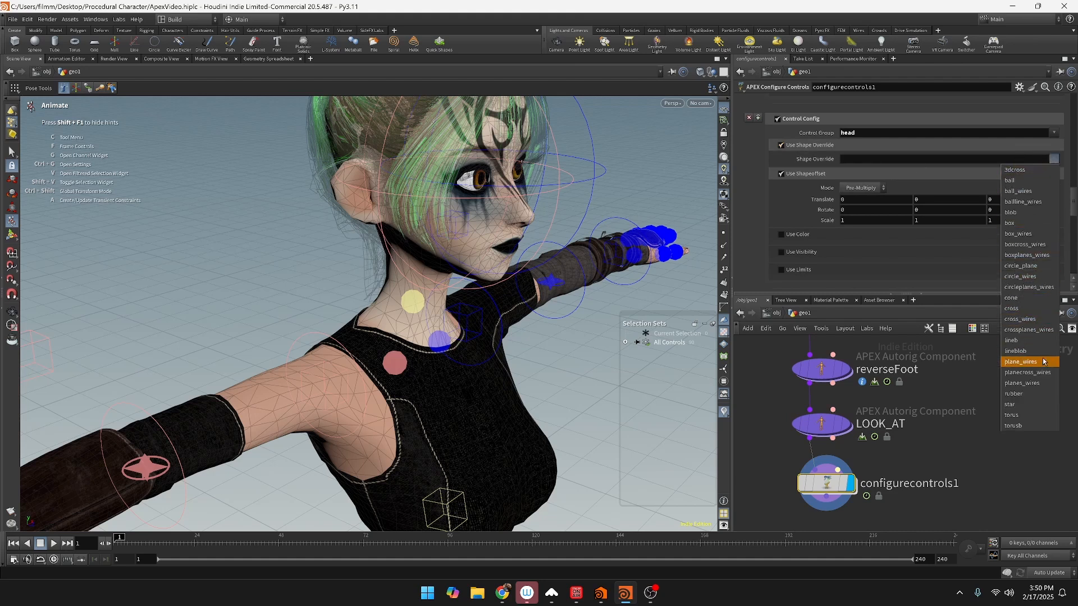
left_click(1027, 234)
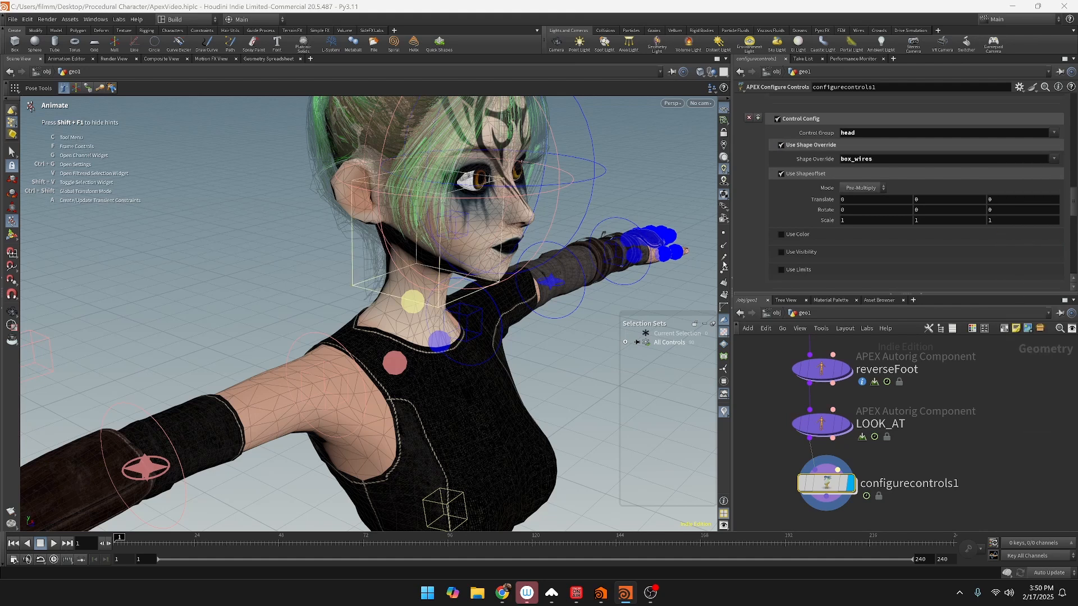
Step: Set the head control's shape offset to 0.09 translation in Y and a uniform scale of 1.647
middle_click_drag(586, 237, 664, 312, "alt")
key("Return")
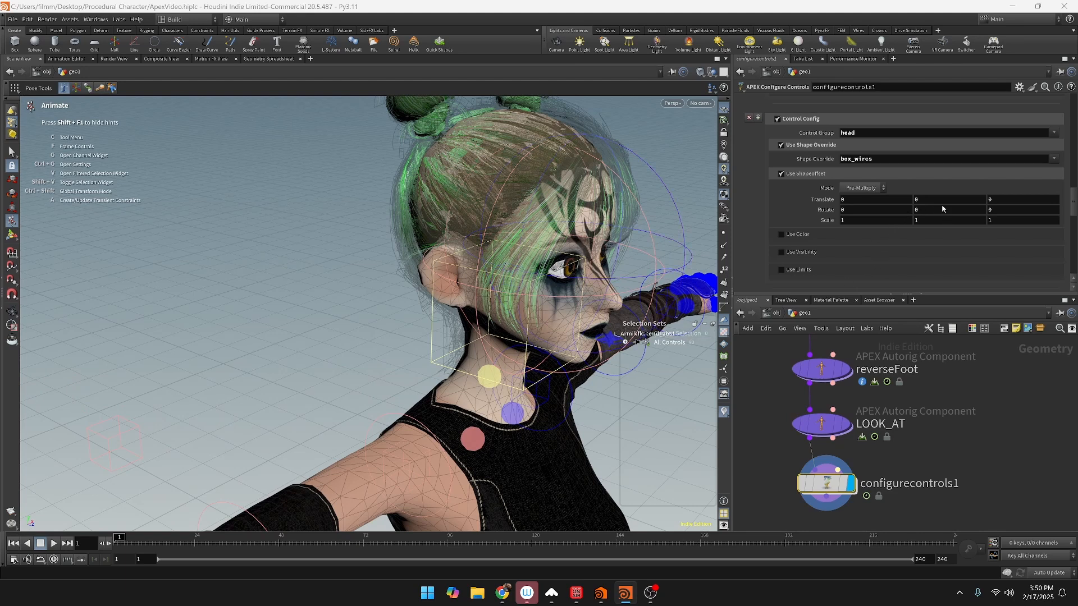
mouse_move(947, 200)
middle_mouse_down()
mouse_move(942, 235)
mouse_move(890, 225)
mouse_move(993, 220)
mouse_move(930, 200)
middle_mouse_up()
middle_click_drag(830, 220, 310, 50)
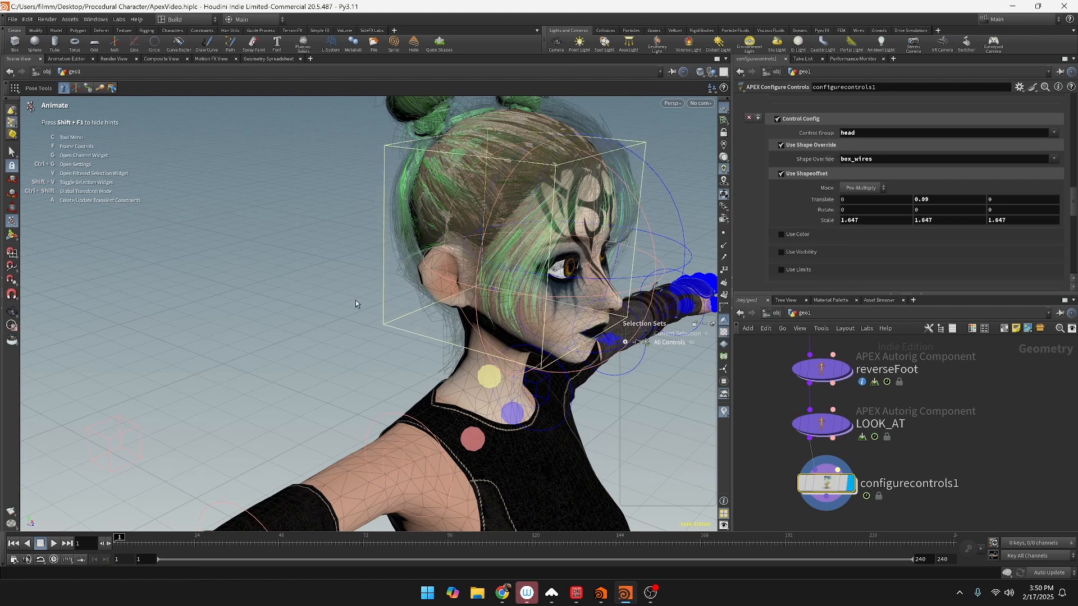
Step: Test the head's box control by manipulating it on the character, and undo the pose change
left_click(394, 328)
left_click_drag(504, 294, 540, 222)
key("ctrl+z")
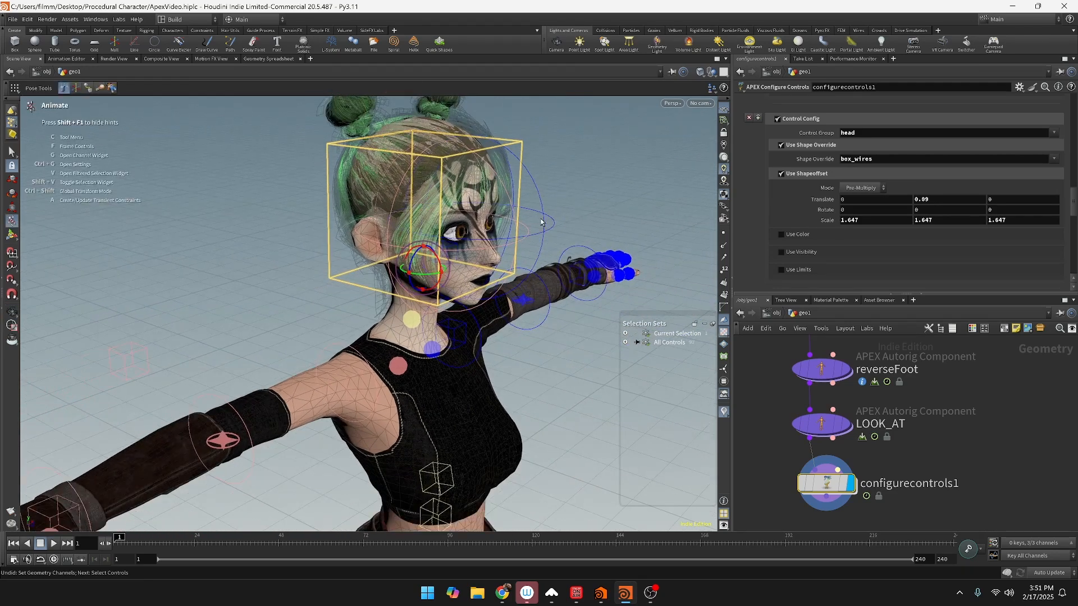
Step: Examine the box-shaped eye target controls in front of the character's face
left_click(545, 213)
scroll(595, 243, "down", 3, "alt")
middle_click_drag(592, 241, 307, 280, "alt")
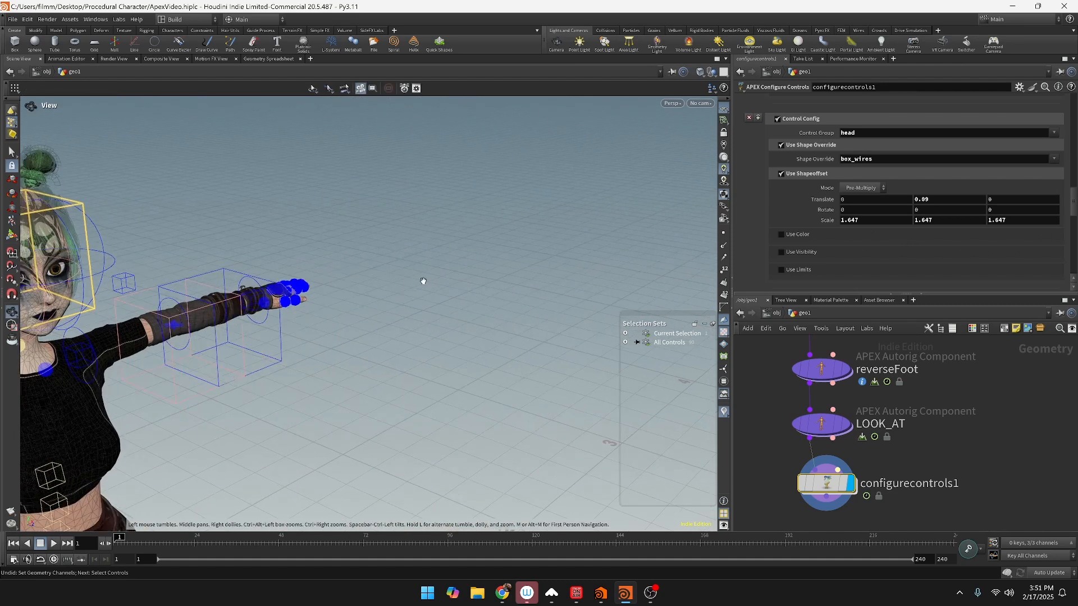
middle_click_drag(505, 261, 625, 235, "alt")
left_click_drag(625, 235, 558, 294, "alt")
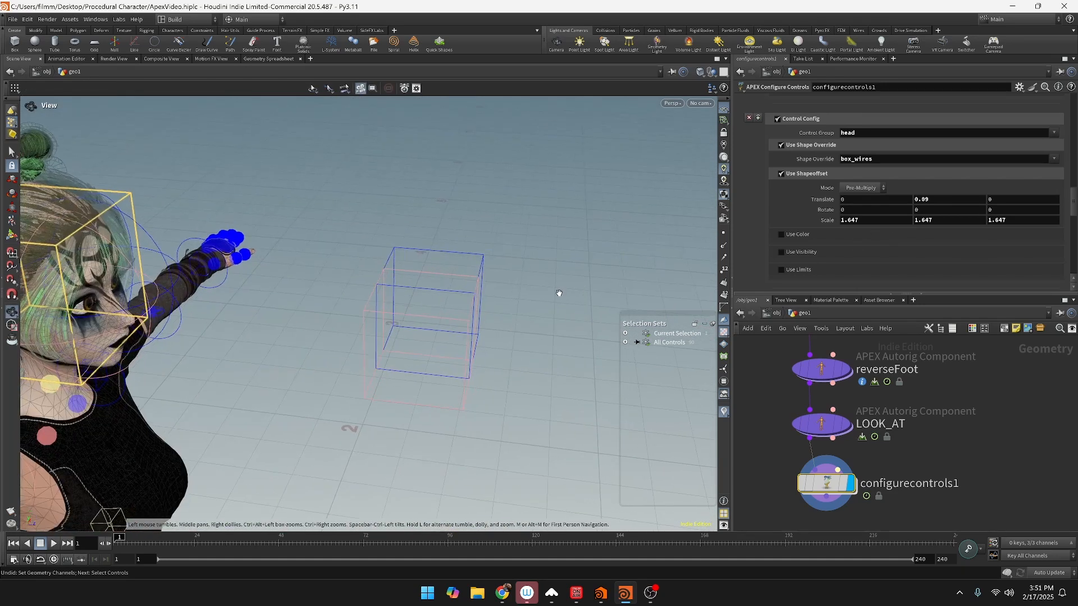
left_click(483, 265)
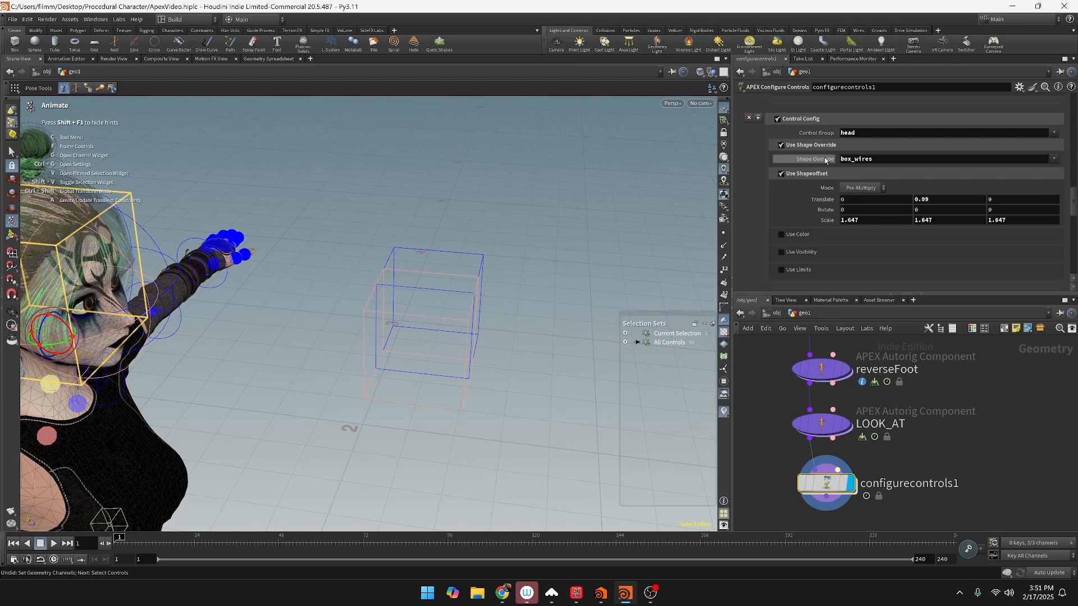
Step: Set the control group of the config following the head's to *_eye_main
scroll(867, 189, "down", 3)
scroll(867, 186, "down", 3)
left_click(874, 178)
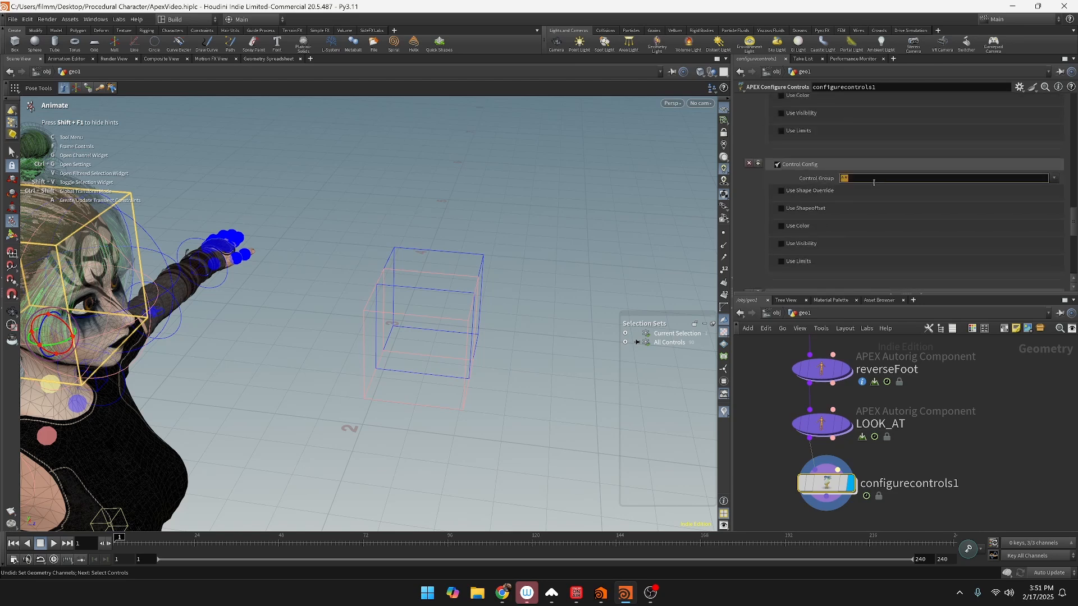
key("BackSpace")
left_click(485, 269)
type("main")
key("Return")
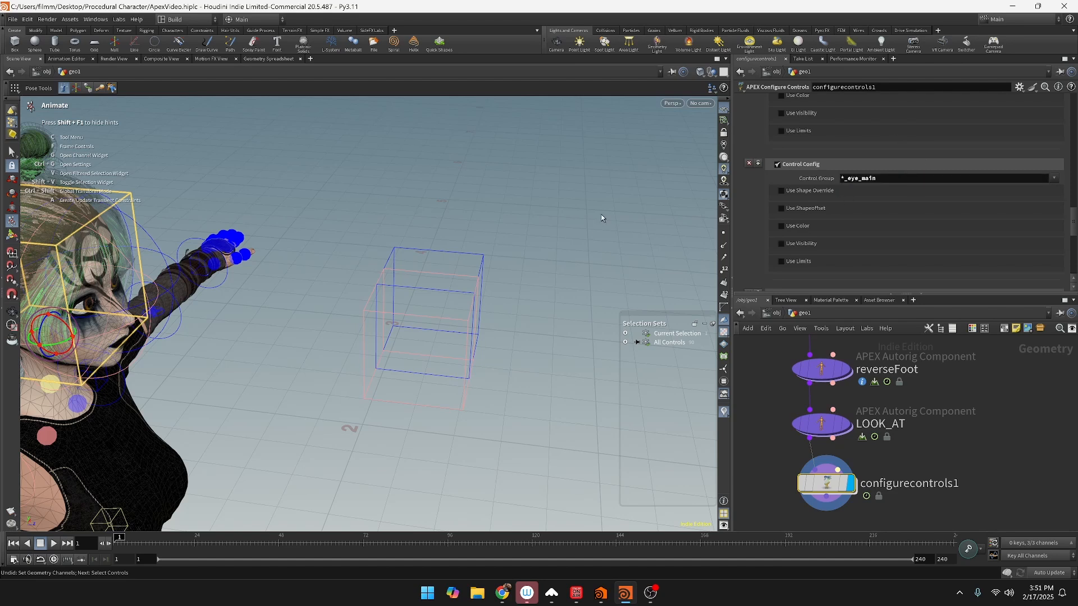
Step: Enable the shape offset for the *_eye_main config and set its uniform scale to 0.3
left_click(781, 208)
key("Escape")
left_click_drag(479, 185, 431, 194)
middle_click_drag(431, 195, 570, 241)
scroll(750, 249, "up", 1)
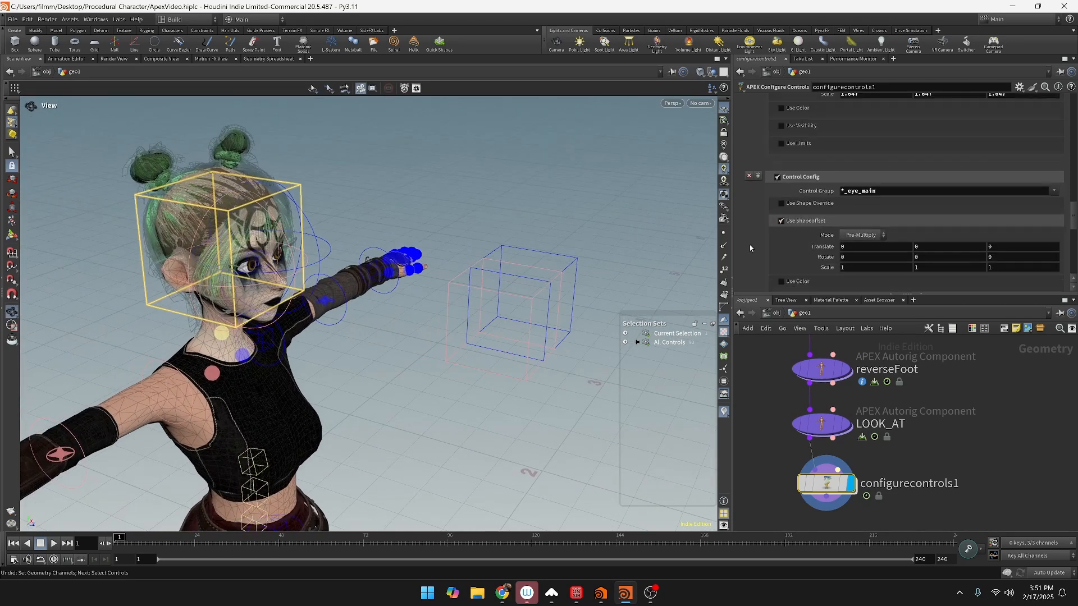
scroll(579, 212, "up", 5)
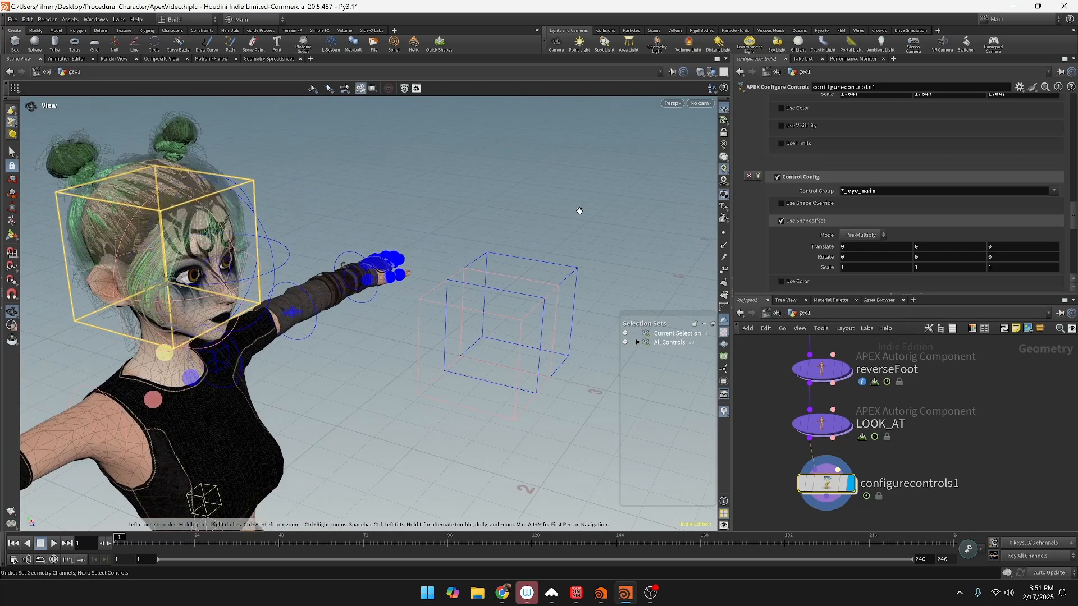
key("Return")
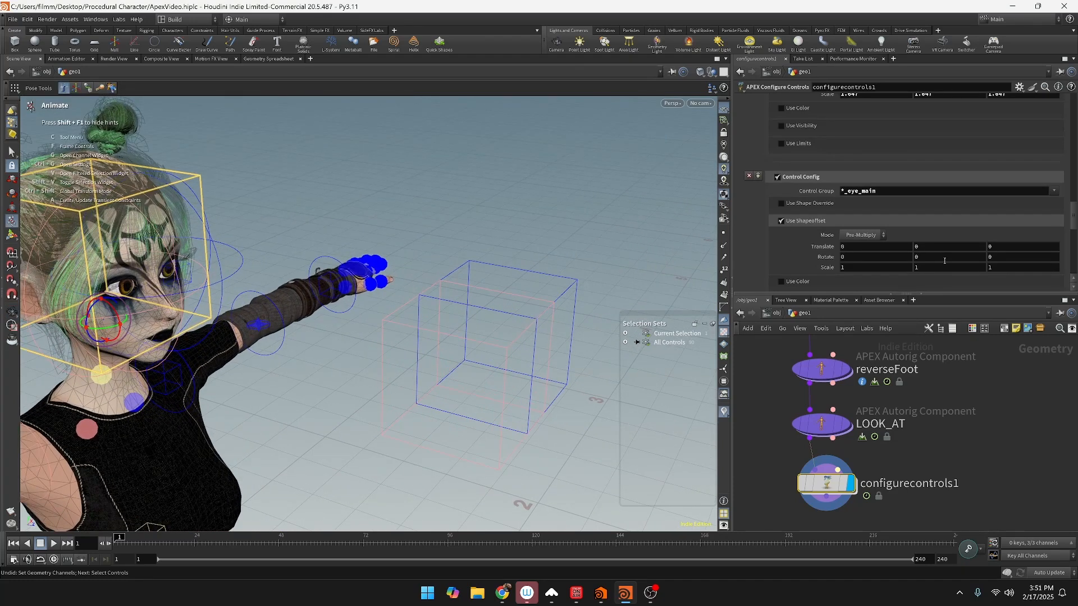
middle_click_drag(823, 267, 523, 291)
left_click_drag(377, 264, 310, 238, "alt")
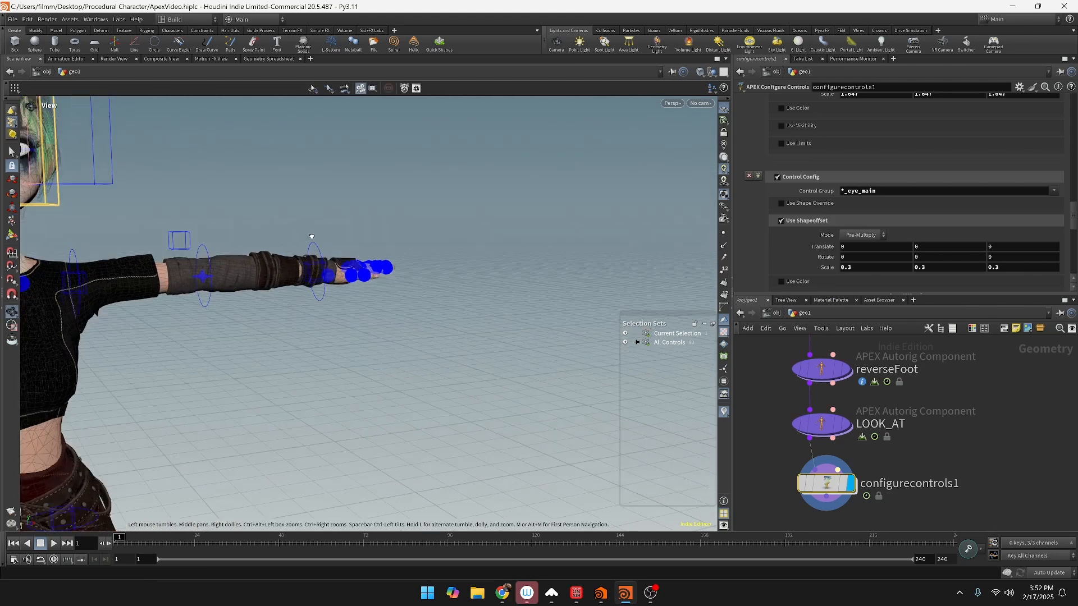
Step: Test the resized eye control on the character's face by manipulating it, and undo the pose change
middle_click_drag(311, 238, 469, 295, "alt")
left_click_drag(468, 295, 517, 334, "alt")
scroll(516, 334, "up", 3, "alt")
left_click_drag(373, 345, 397, 364, "alt")
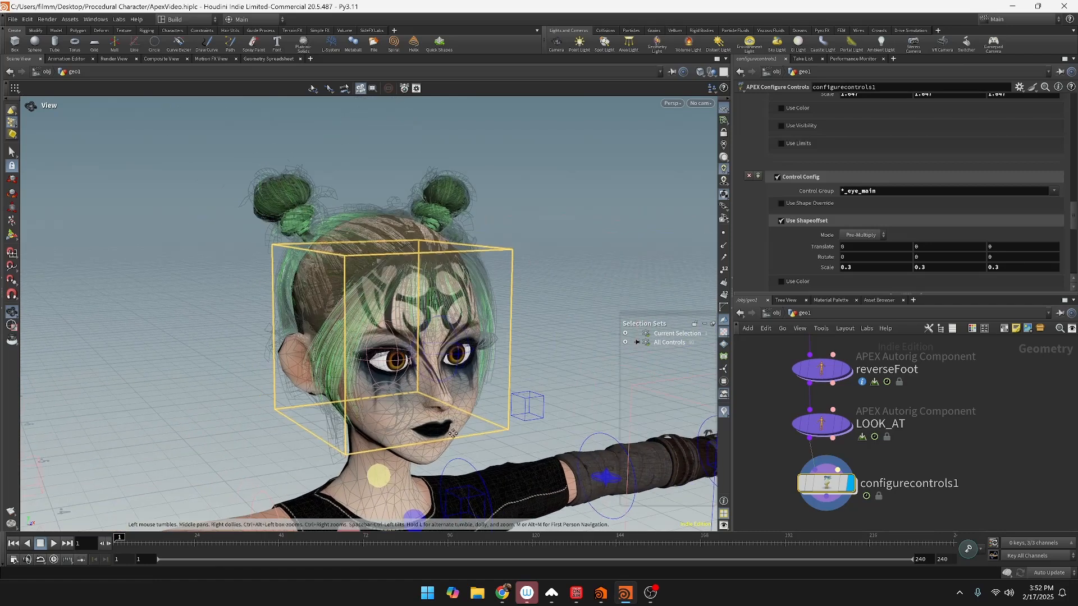
left_click(398, 364)
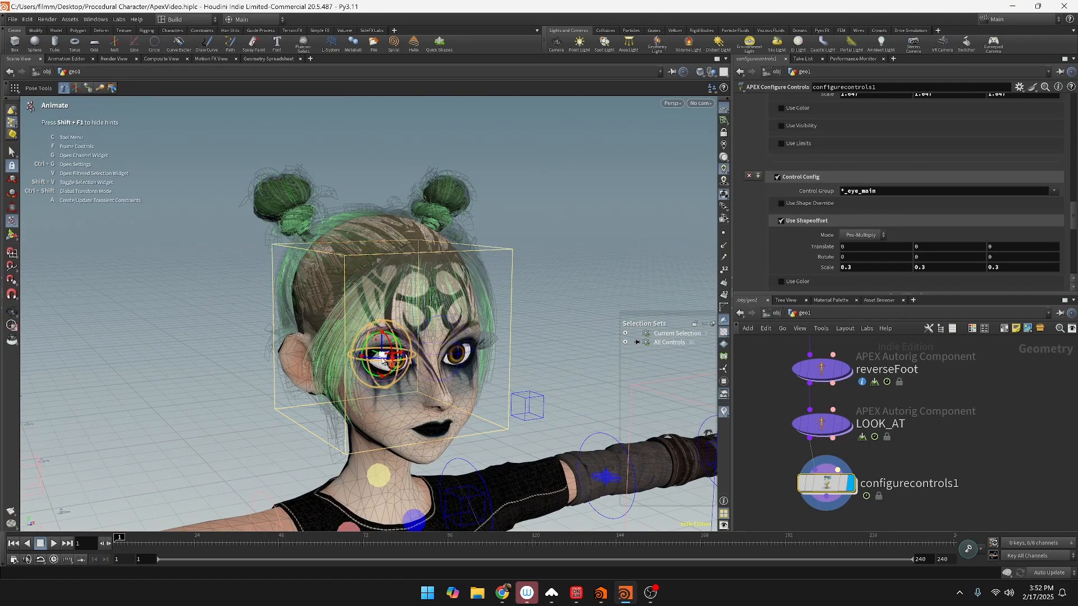
left_click_drag(376, 355, 401, 360)
key("ctrl+z")
scroll(493, 367, "down", 3, "alt")
middle_click_drag(493, 367, 268, 298, "alt")
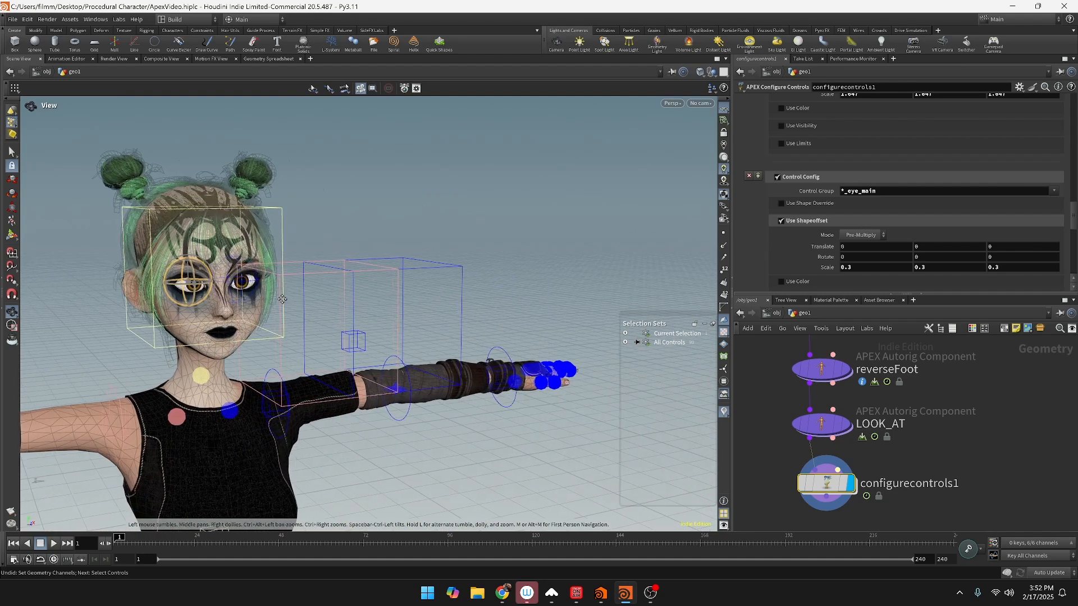
Step: Reuse the *_eye_main group name in the following control config, changing it to *_eye_target
left_click(389, 288)
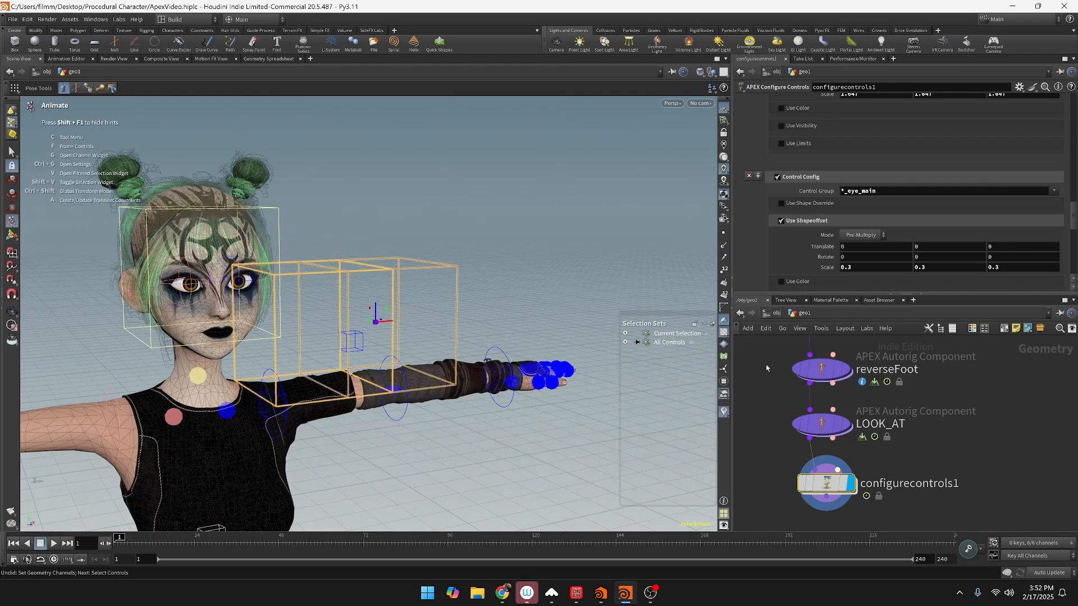
scroll(841, 237, "down", 5)
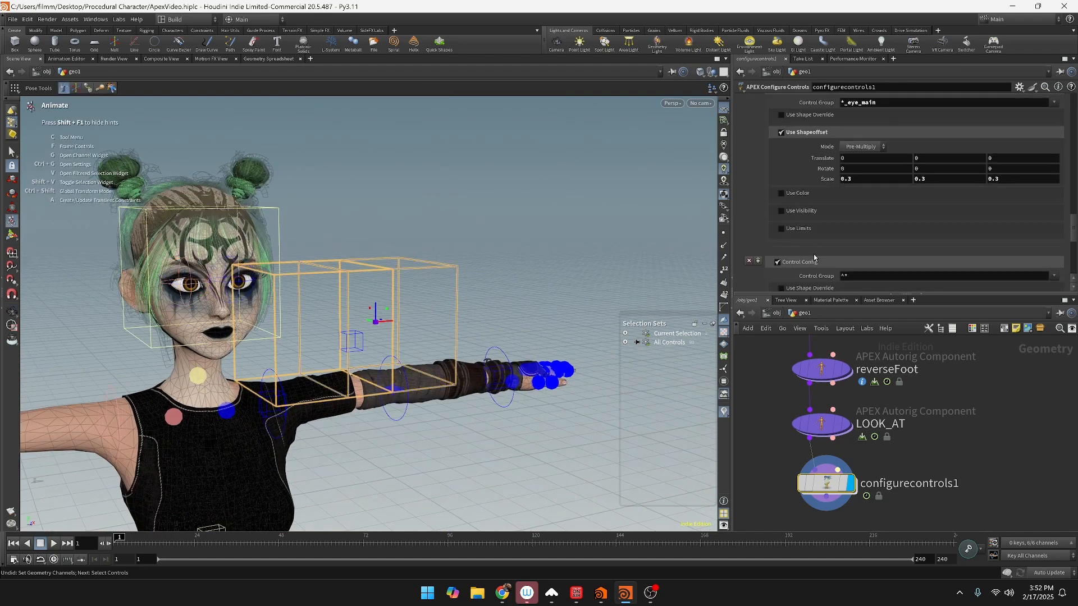
scroll(886, 163, "up", 4)
left_click_drag(886, 169, 747, 164)
key("ctrl+c")
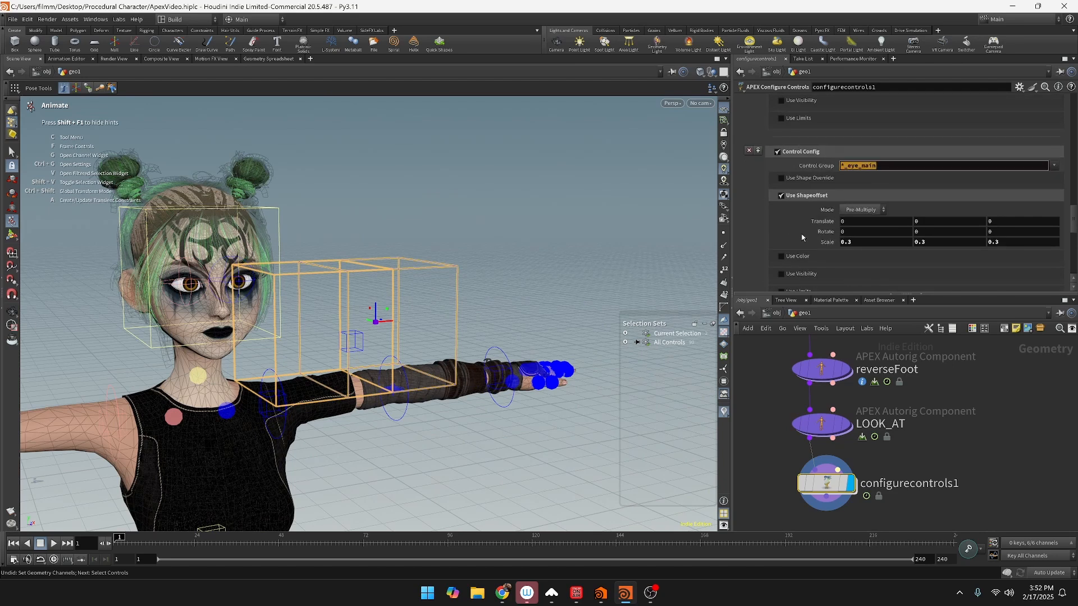
scroll(802, 237, "down", 3)
left_click(869, 267)
key("ctrl+v")
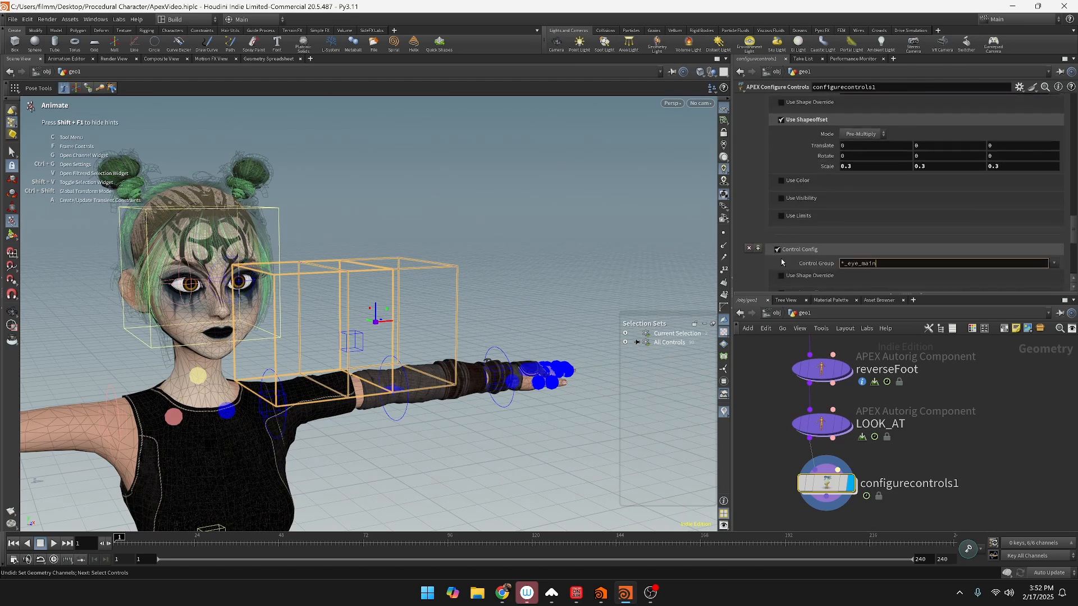
key("BackSpace")
key("BackSpace")
type("target")
key("Return")
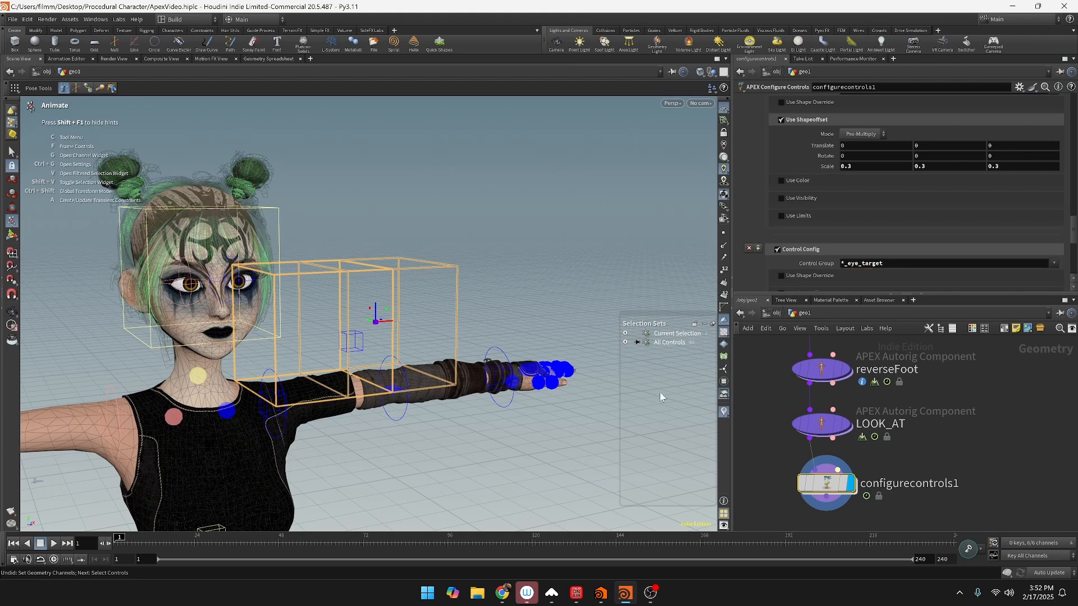
Step: Enable the shape offset for the *_eye_target config with a uniform scale of 0.35, and save the scene
scroll(794, 276, "down", 3)
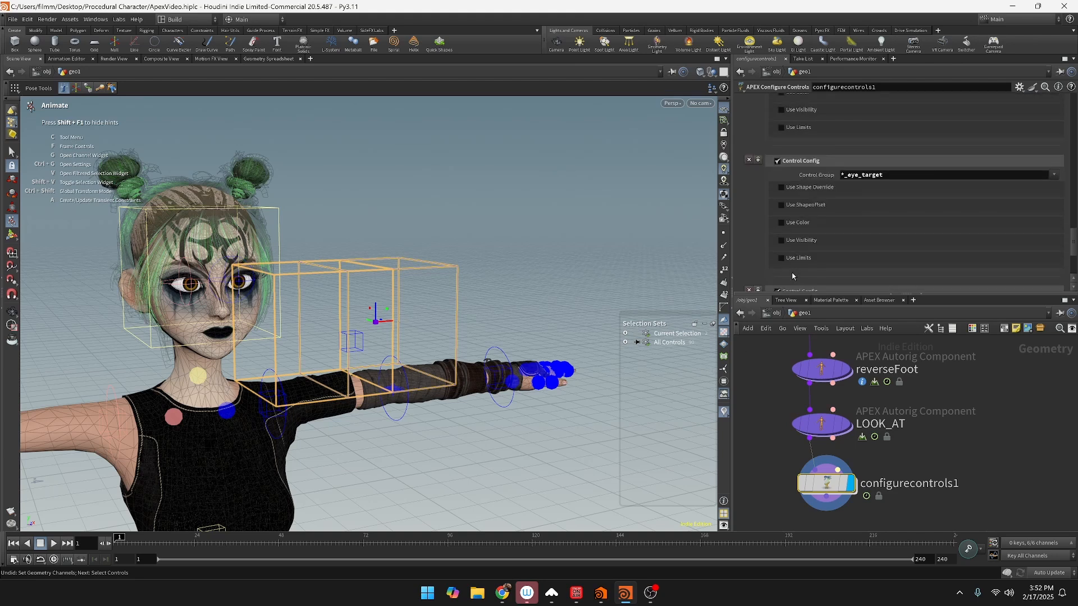
left_click(781, 206)
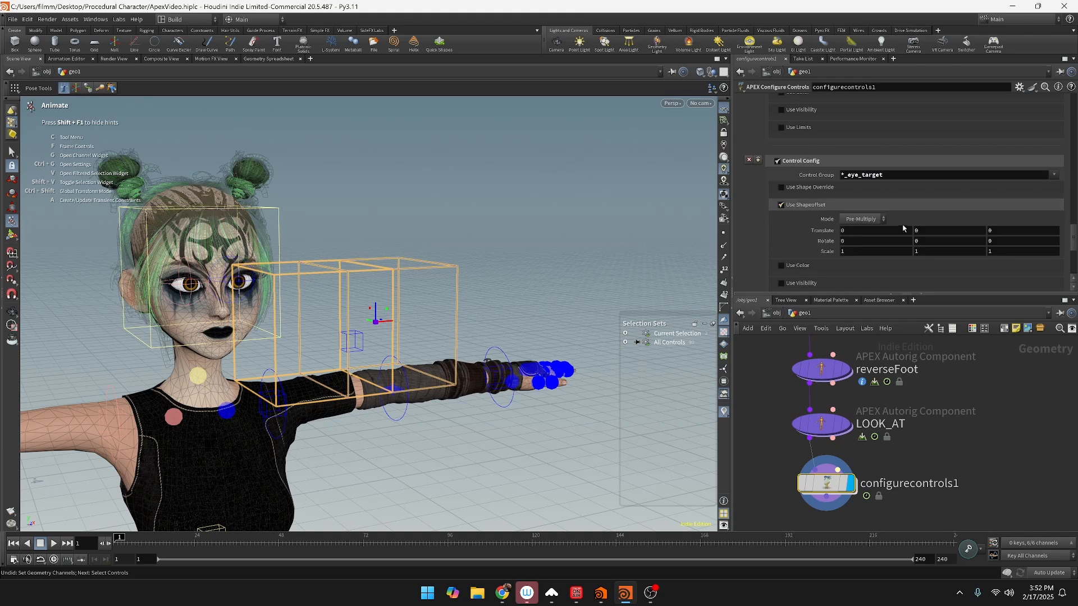
middle_click_drag(829, 251, 559, 309)
left_click(561, 242)
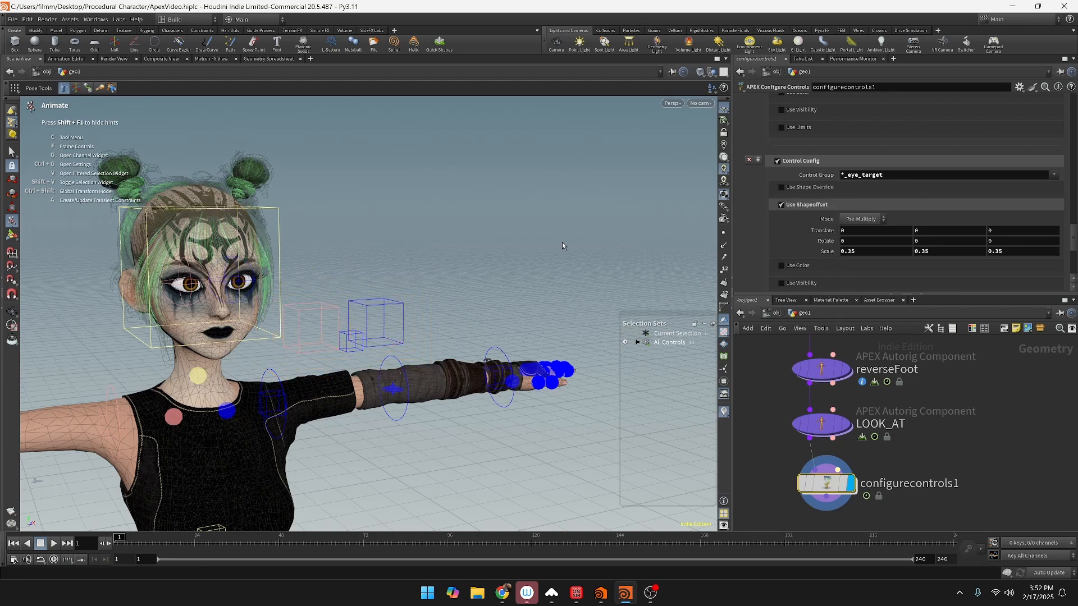
key("ctrl+s")
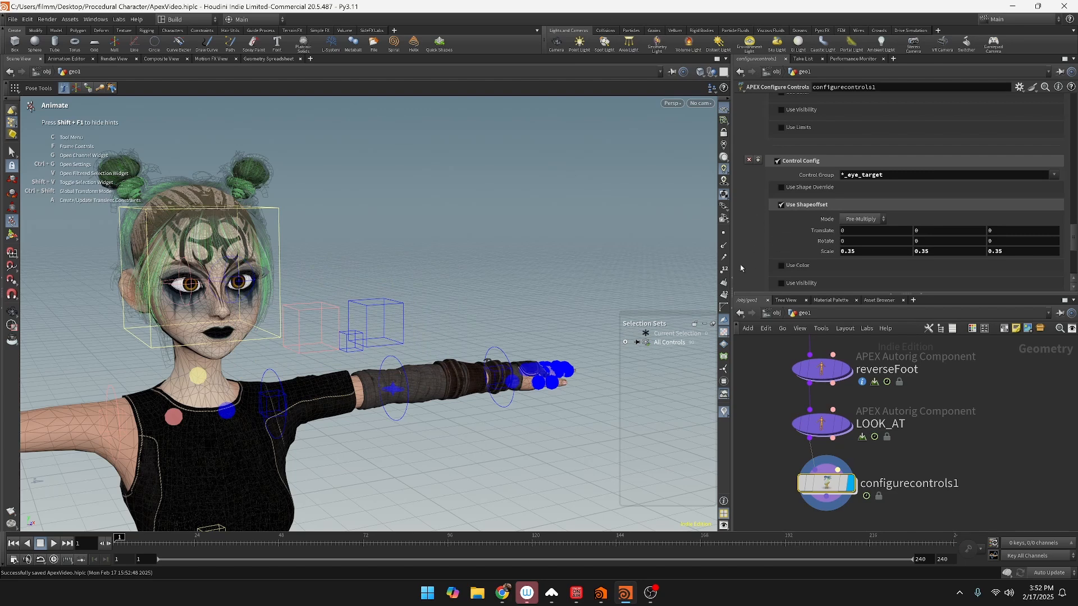
Step: Select the character's neck control and set the next config's control group to neck*
left_click_drag(469, 238, 503, 248, "alt")
scroll(508, 250, "down", 2, "alt")
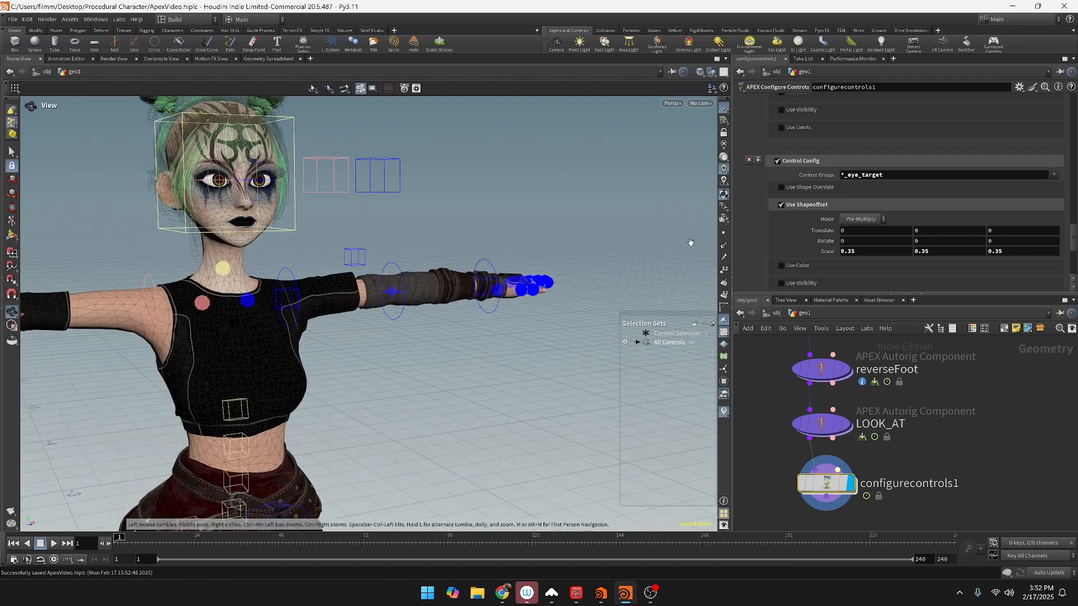
scroll(450, 265, "down", 3, "alt")
scroll(451, 265, "down", 1, "alt")
left_click_drag(253, 270, 307, 275, "alt")
left_click(323, 274)
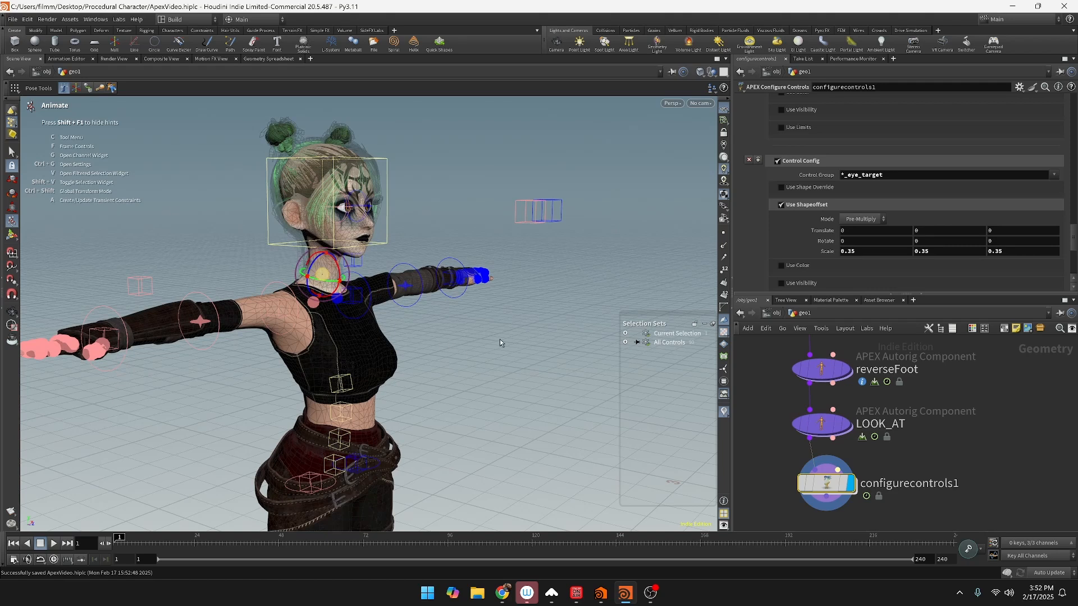
key("Escape")
left_click_drag(444, 335, 655, 281)
key("Return")
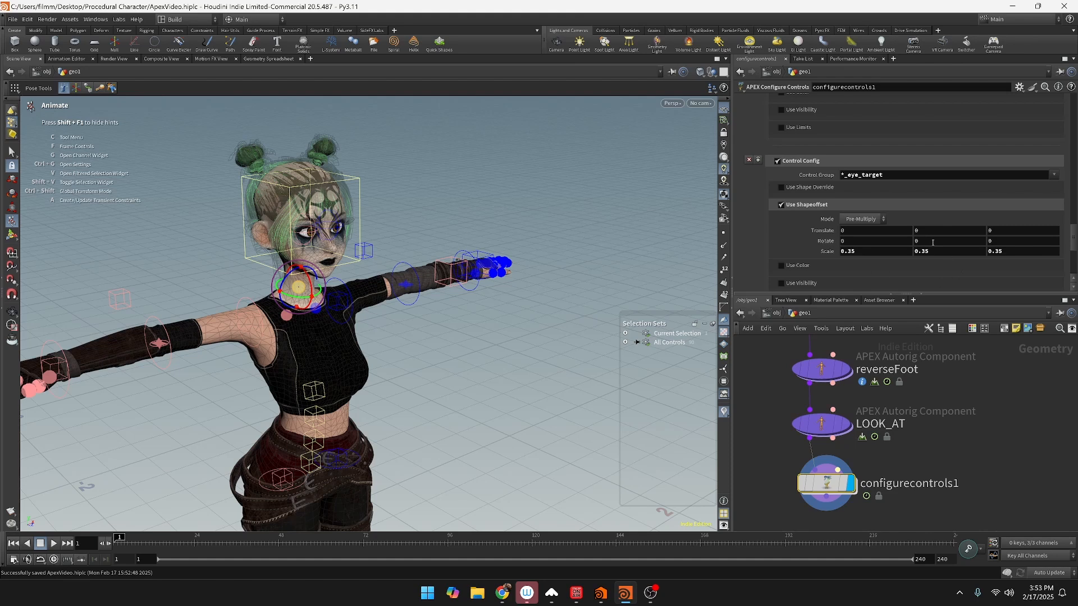
scroll(888, 278, "down", 5)
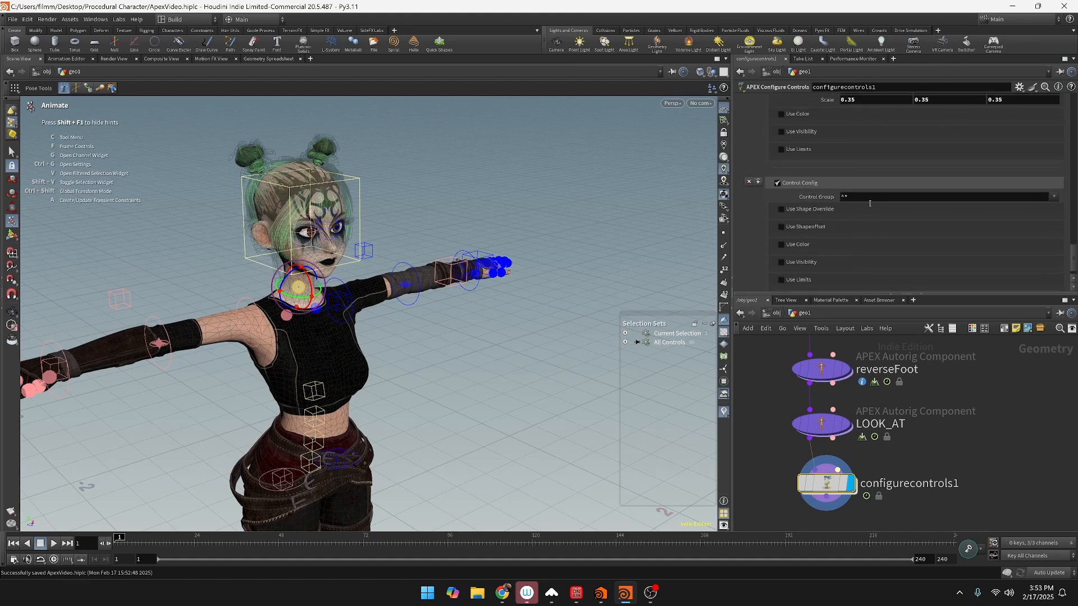
type("neck*")
key("Return")
Step: Enable the shape override for the neck* config and choose circle_wires as its shape
left_click(780, 210)
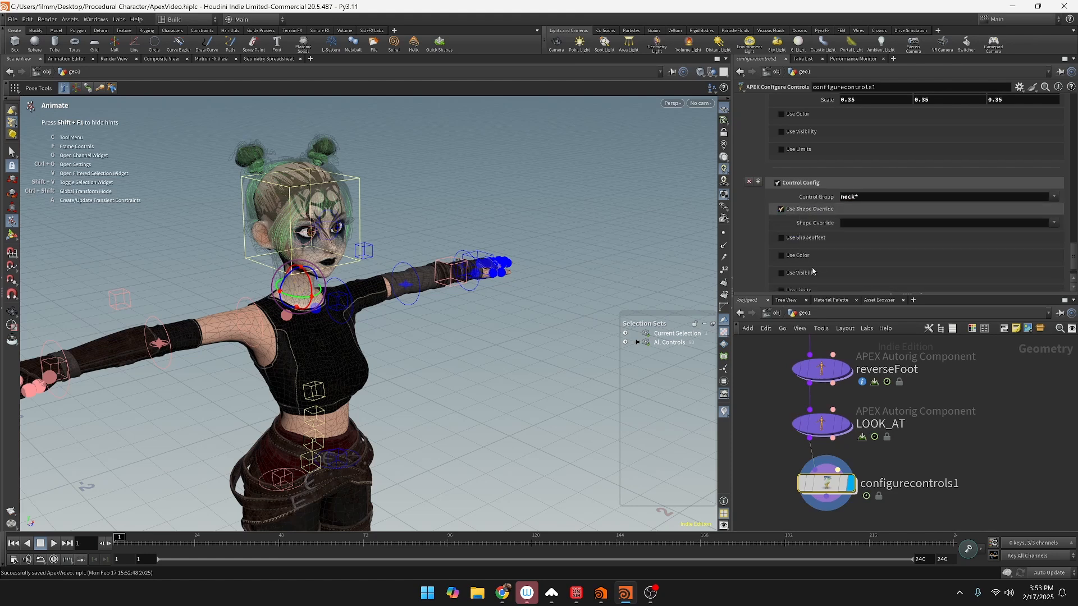
left_click(1053, 222)
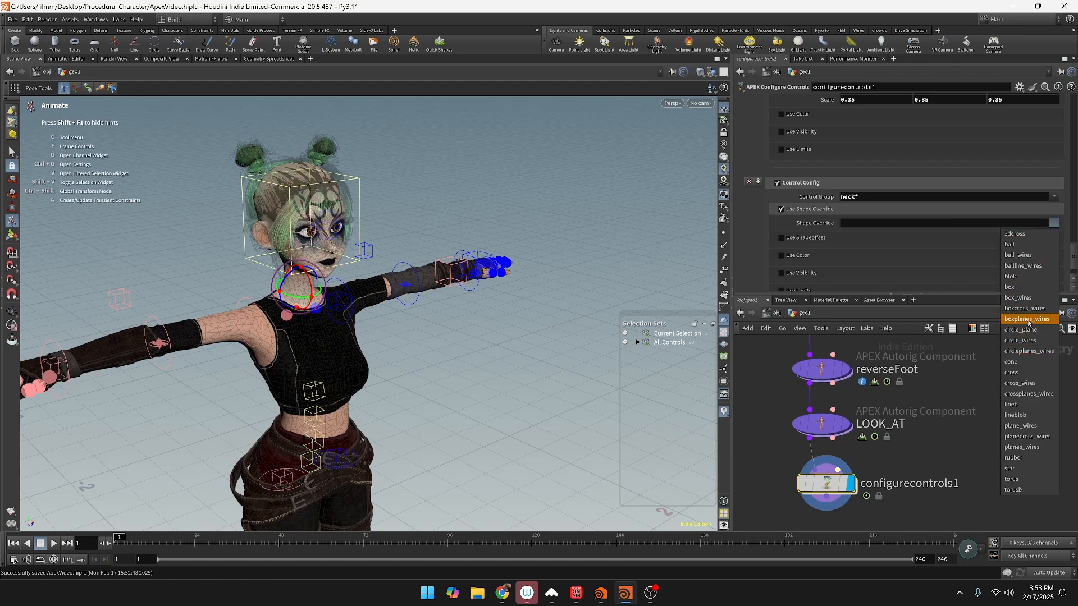
left_click(1032, 339)
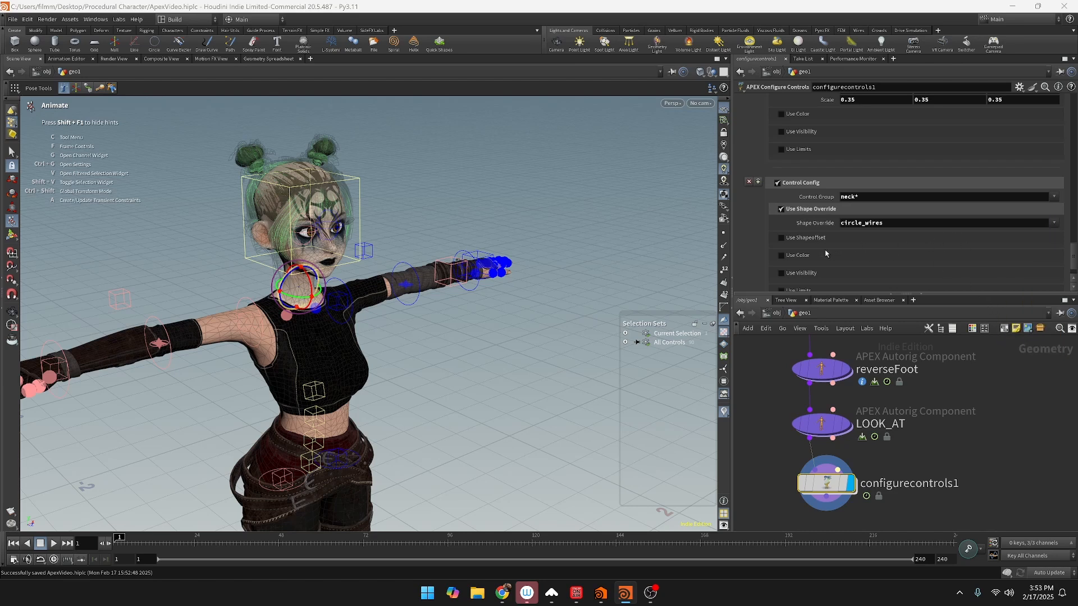
Step: Enable the neck* config's shape offset, rotate it 90 degrees in X, and deselect the neck control
left_click(781, 238)
scroll(898, 265, "down", 1)
double_click(886, 261)
type("90")
key("Return")
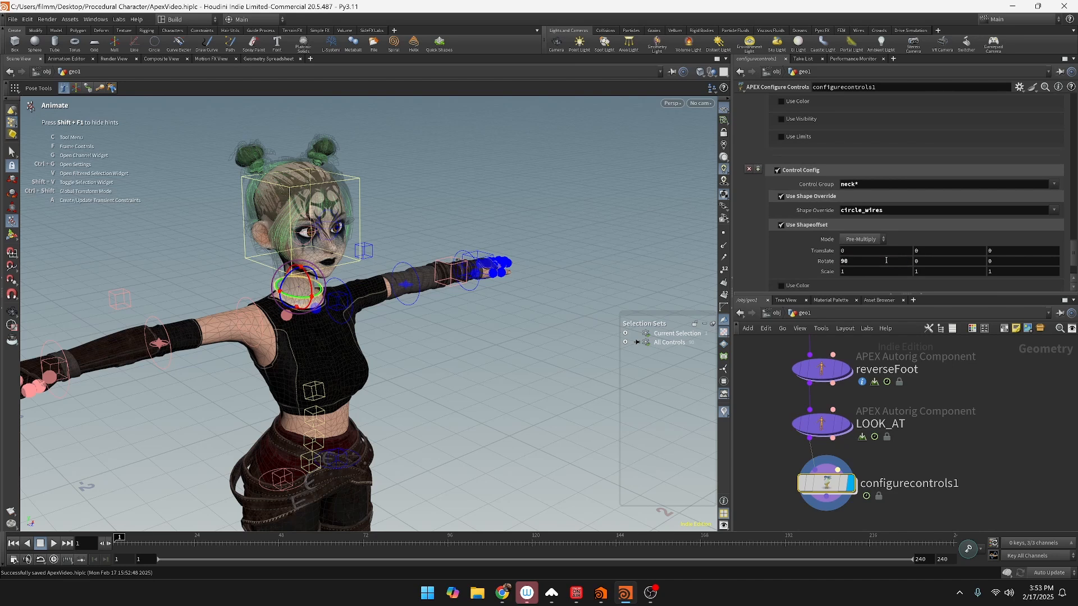
left_click(497, 298)
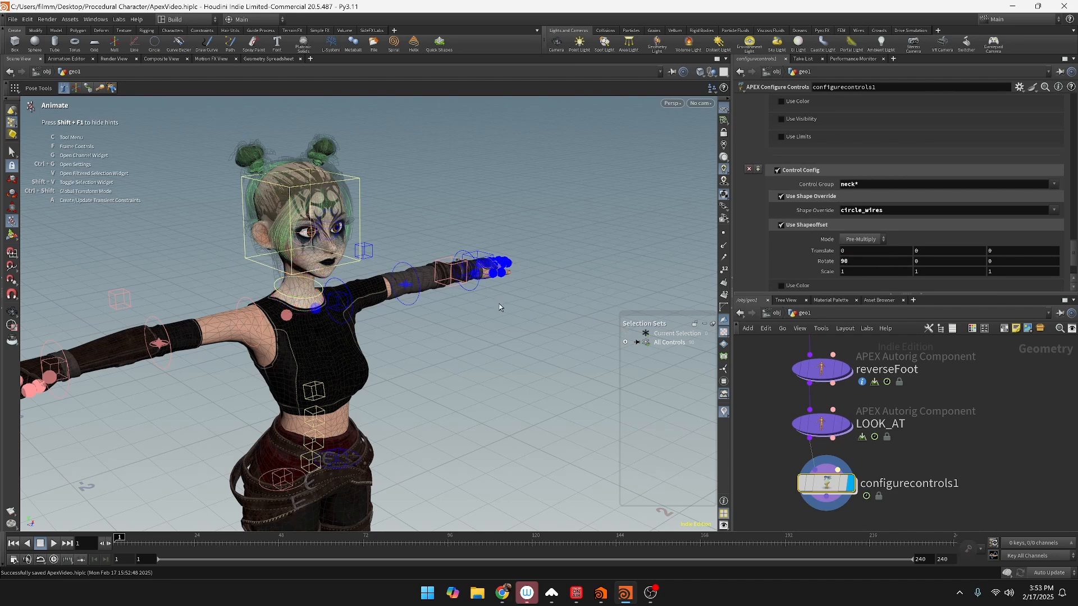
Step: Test the box control at the pink-coloured foot by moving it, and undo the pose change
key("Escape")
left_click_drag(497, 298, 466, 249)
mouse_move(486, 300)
left_mouse_down()
mouse_move(474, 270)
mouse_move(485, 321)
left_mouse_up()
middle_click_drag(485, 321, 499, 252, "alt")
left_click_drag(426, 454, 318, 428)
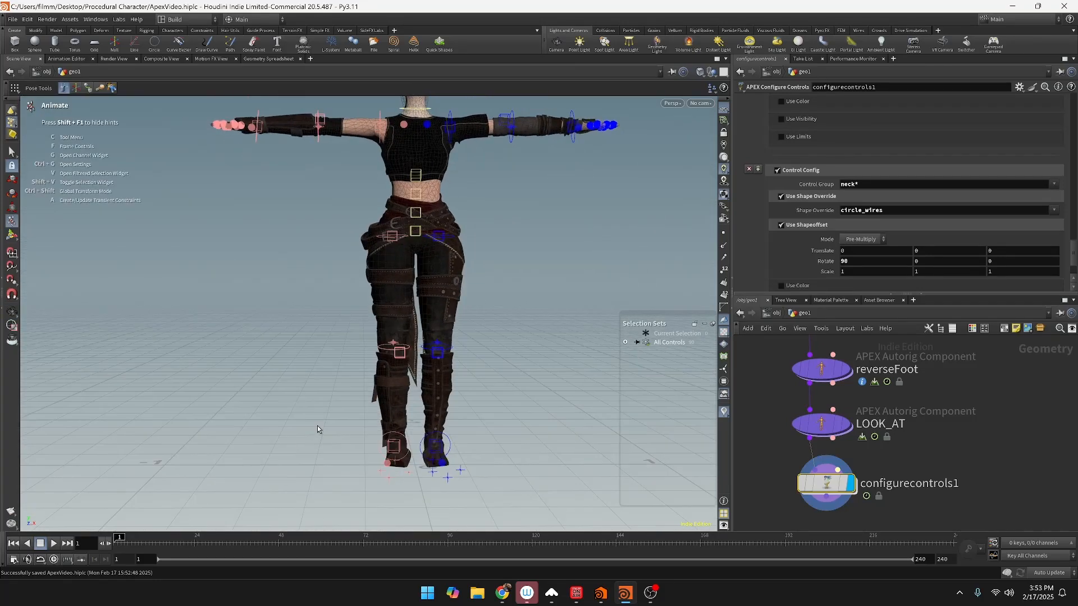
left_click(397, 448)
left_click_drag(397, 448, 441, 367)
key("ctrl+z")
Step: Try manipulating another control near the character's feet, undo the change and clear the selection
left_click_drag(431, 411, 415, 466, "alt")
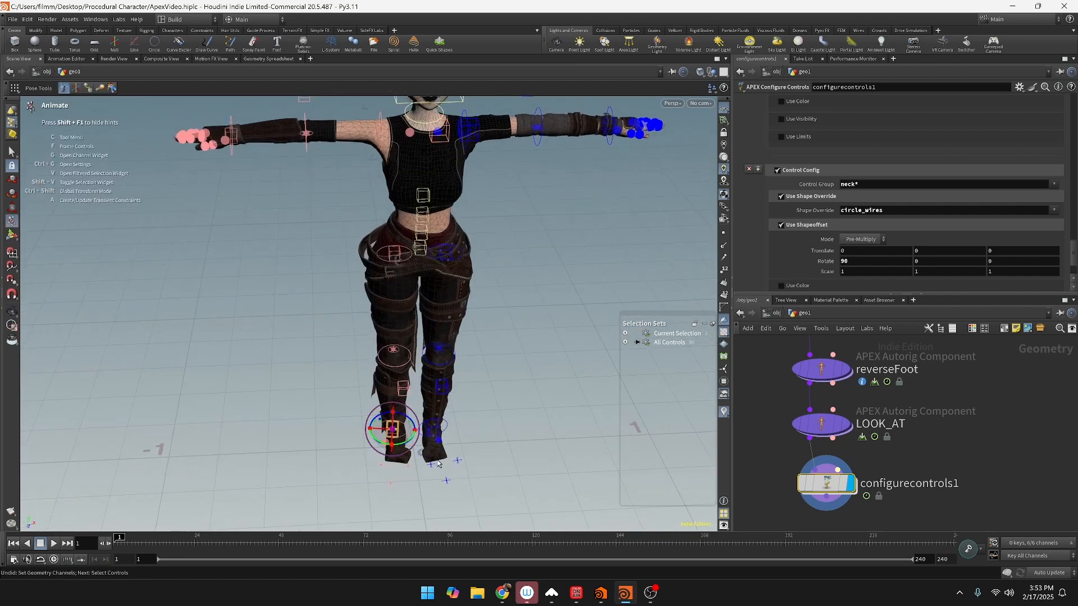
left_click(408, 467)
left_click_drag(419, 451, 435, 479)
key("ctrl+z")
left_click(348, 464)
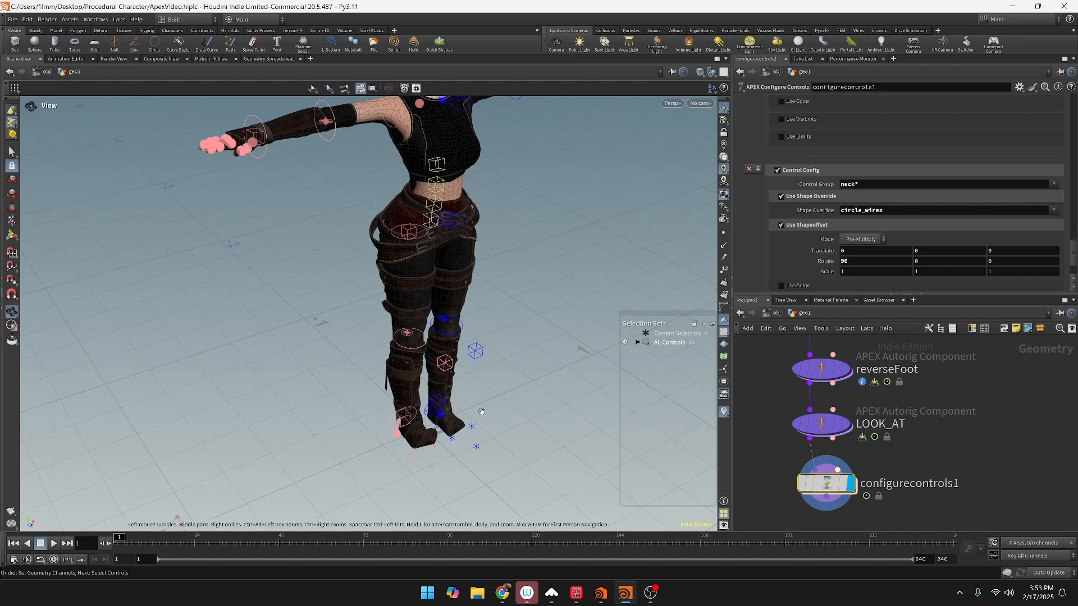
Step: Examine the character's body and hip controls, and review the control configs back to the first entry
middle_click_drag(481, 414, 448, 439, "alt")
middle_click_drag(481, 385, 502, 485, "alt")
left_click_drag(490, 391, 492, 348, "alt")
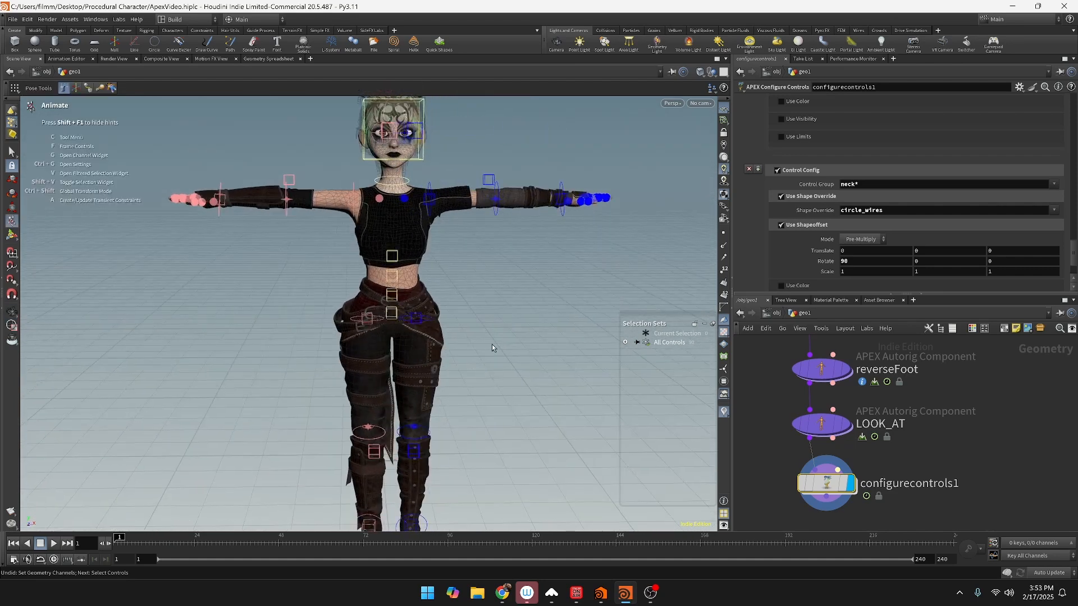
left_click(394, 315)
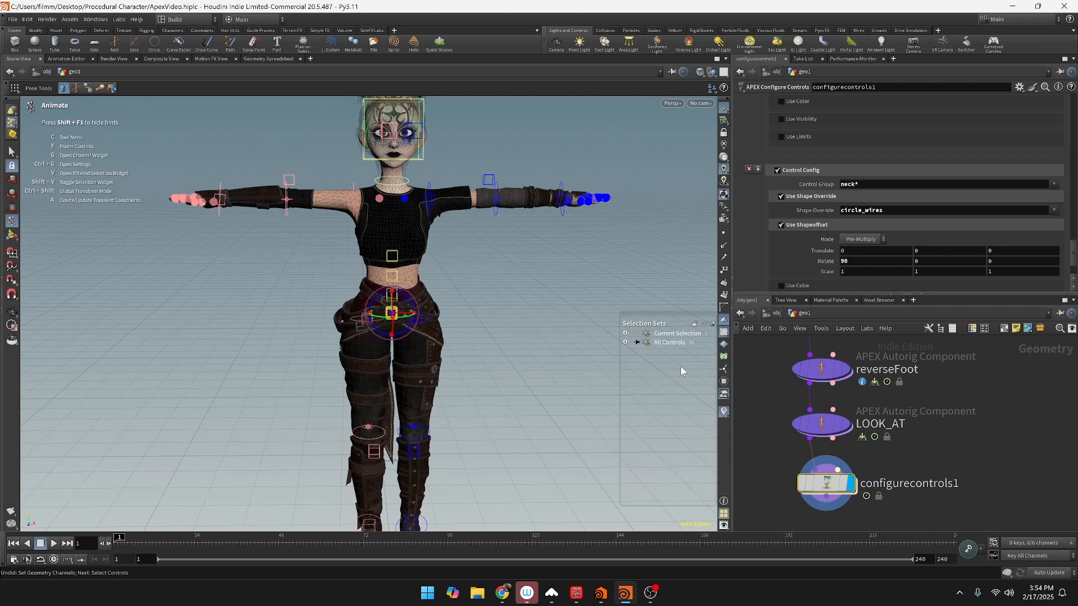
left_click(520, 363)
left_click_drag(520, 365, 577, 365, "alt")
scroll(814, 213, "down", 2)
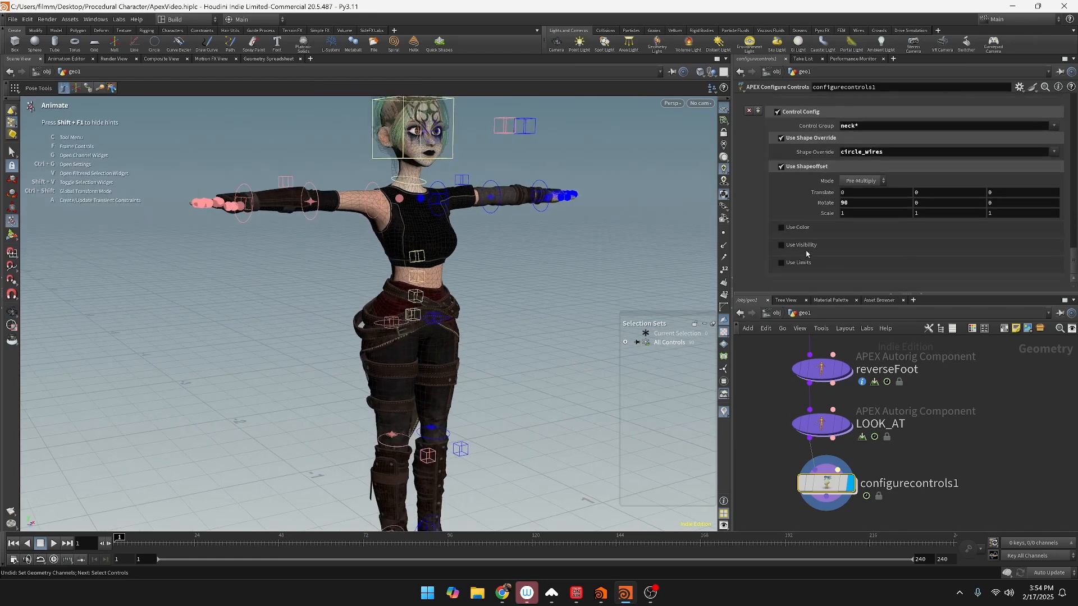
scroll(825, 152, "up", 5)
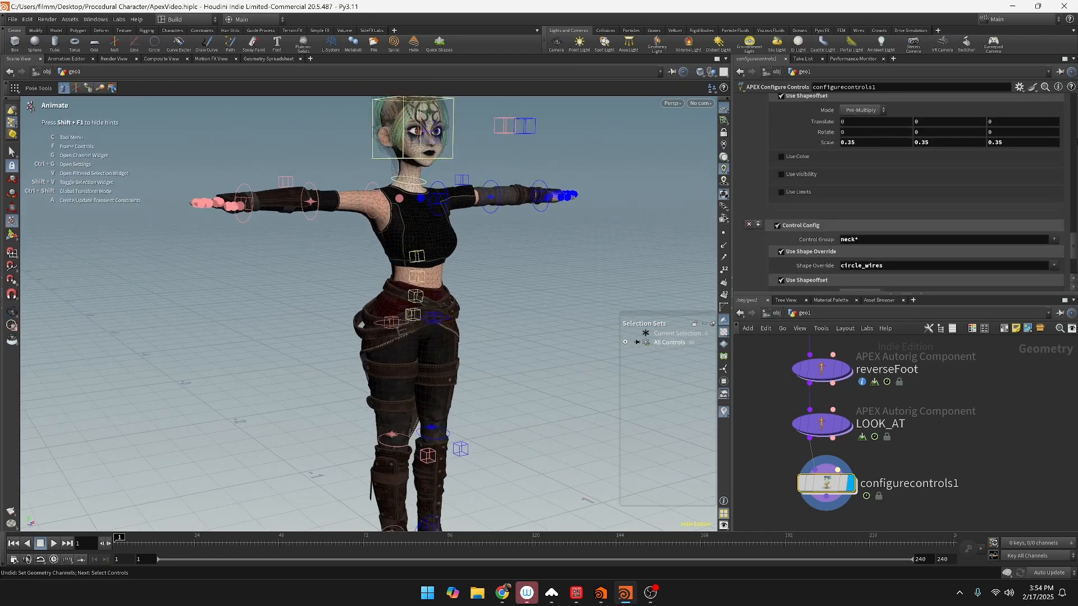
left_click_drag(1073, 249, 1071, 89)
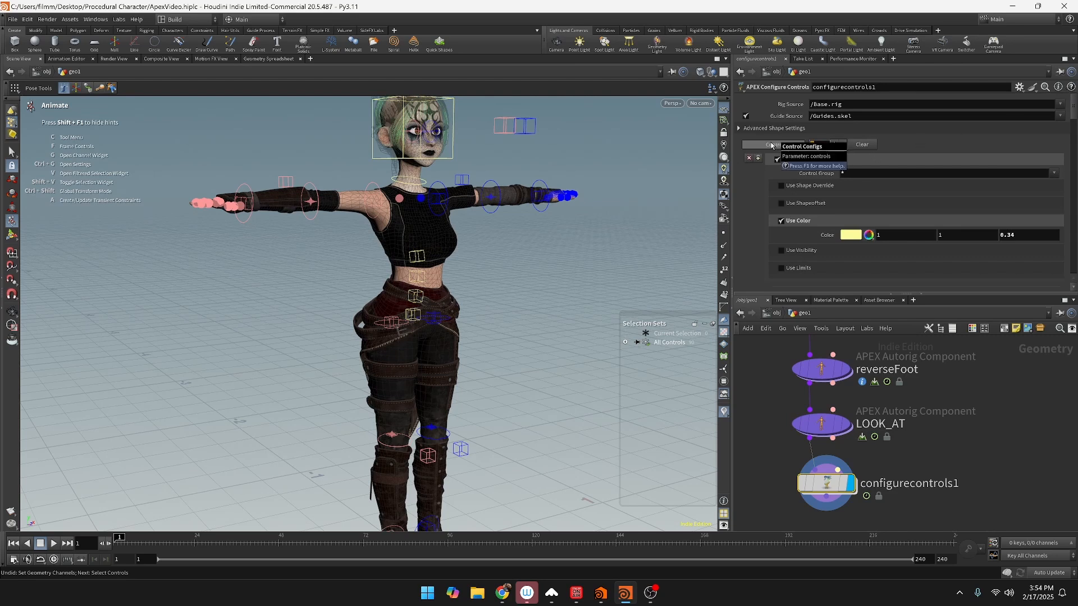
Step: Save the scene and set the next unused control config's group to root_Ctrl
scroll(936, 234, "down", 9)
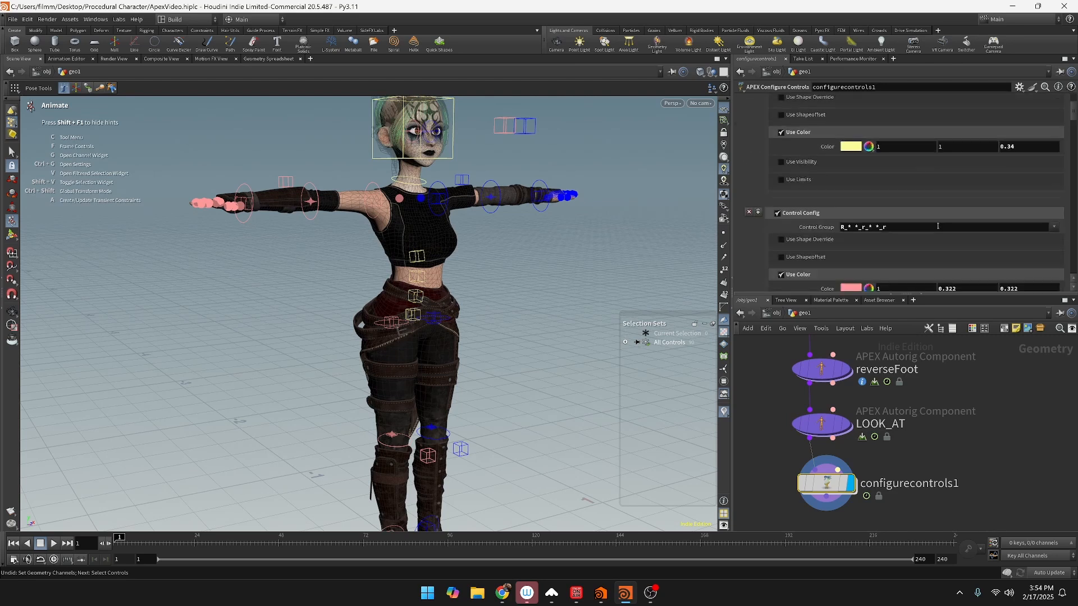
left_click_drag(1075, 135, 1073, 263)
scroll(1031, 260, "up", 2)
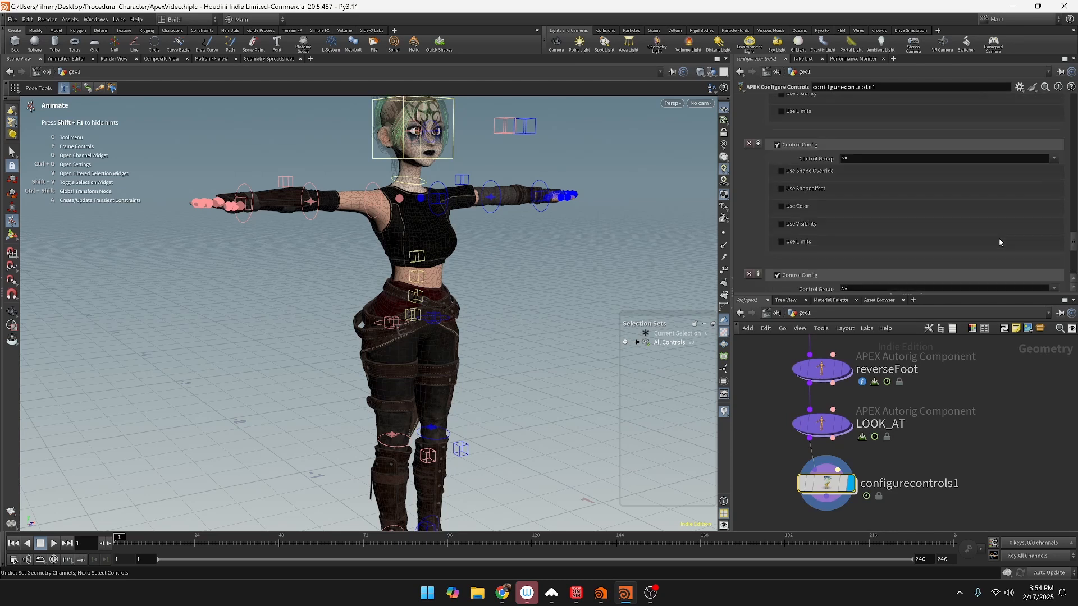
scroll(993, 245, "down", 1)
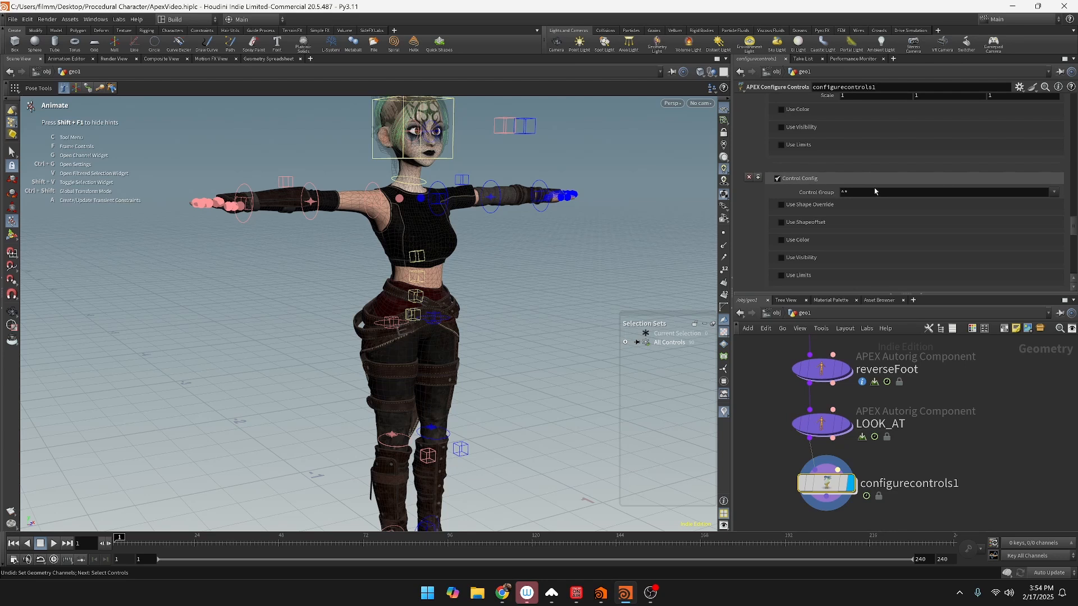
key("ctrl+s")
double_click(863, 194)
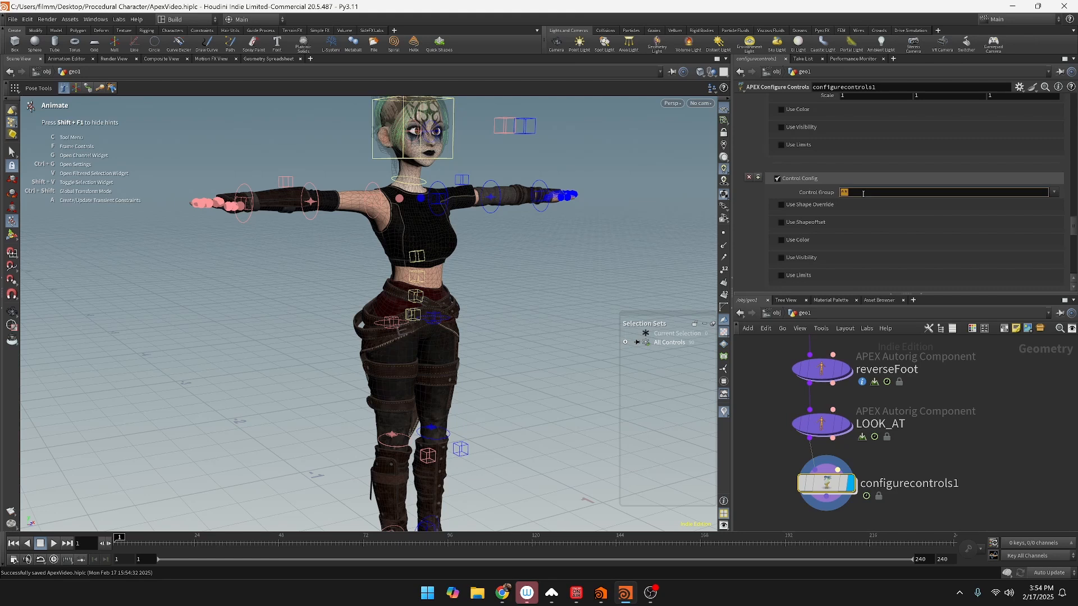
type("ro")
key("Return")
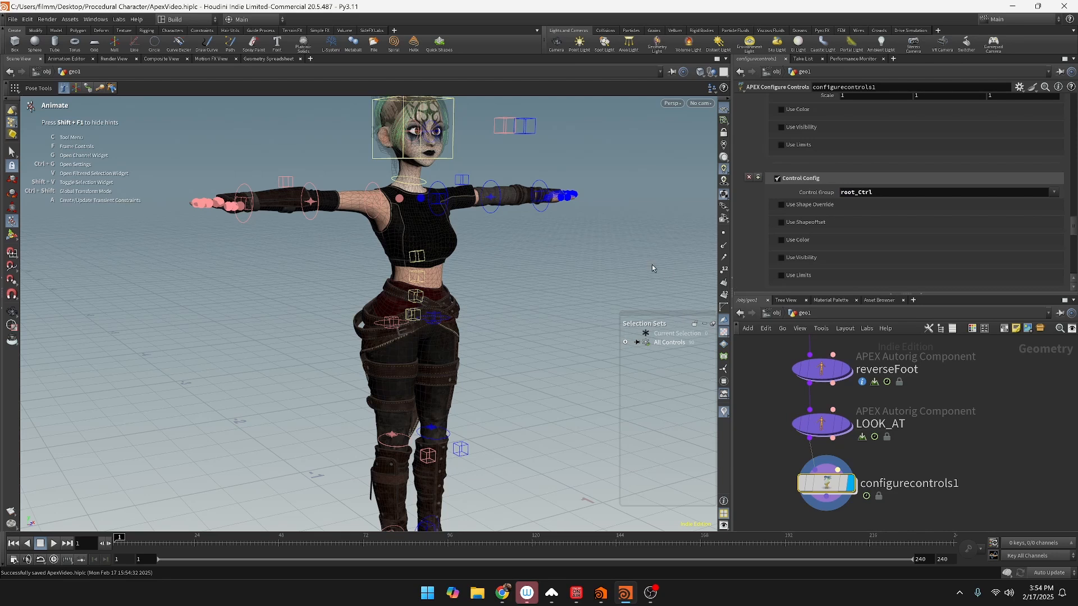
Step: Enable the shape offset for this config and try scaling its shape, undoing the scale change
left_click(780, 223)
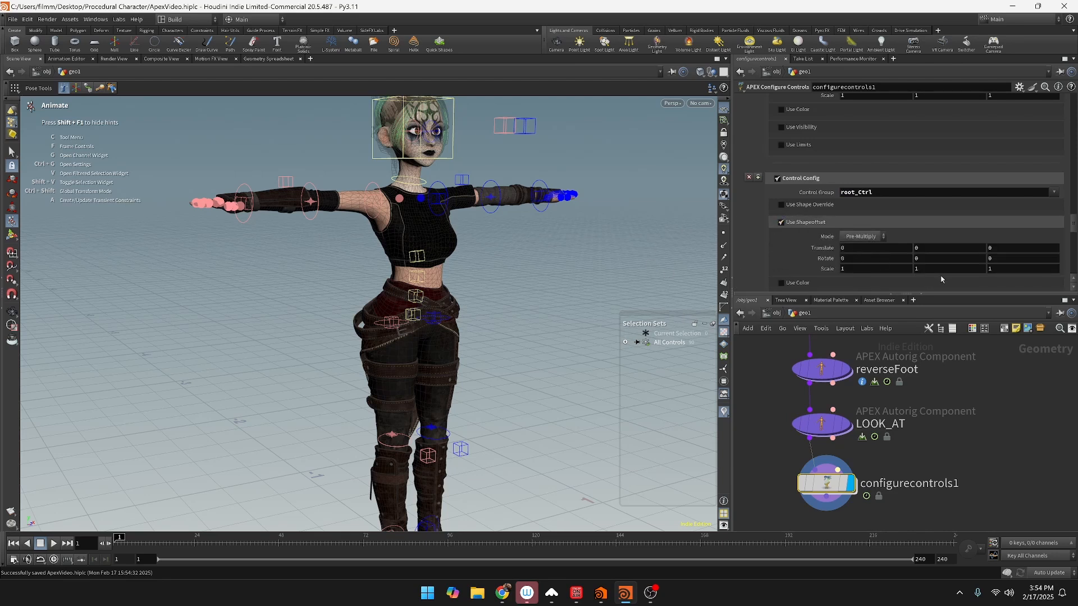
middle_click_drag(869, 270, 955, 269)
key("ctrl+z")
Step: Look up the exact name of the hip root control in the control list and the selection sets
left_click(1055, 193)
scroll(1030, 365, "down", 3)
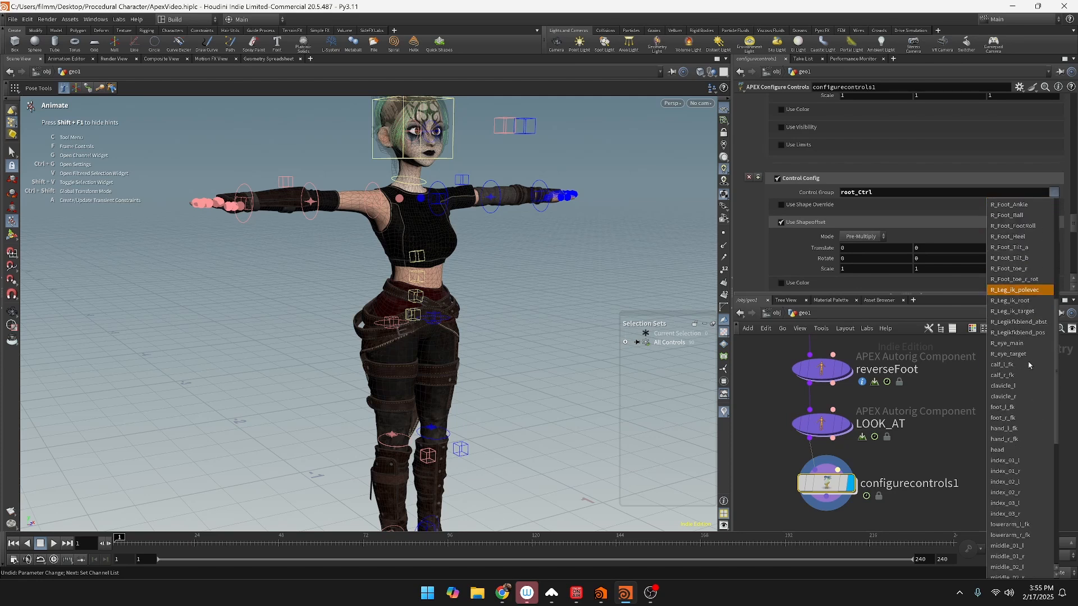
scroll(1025, 376, "down", 10)
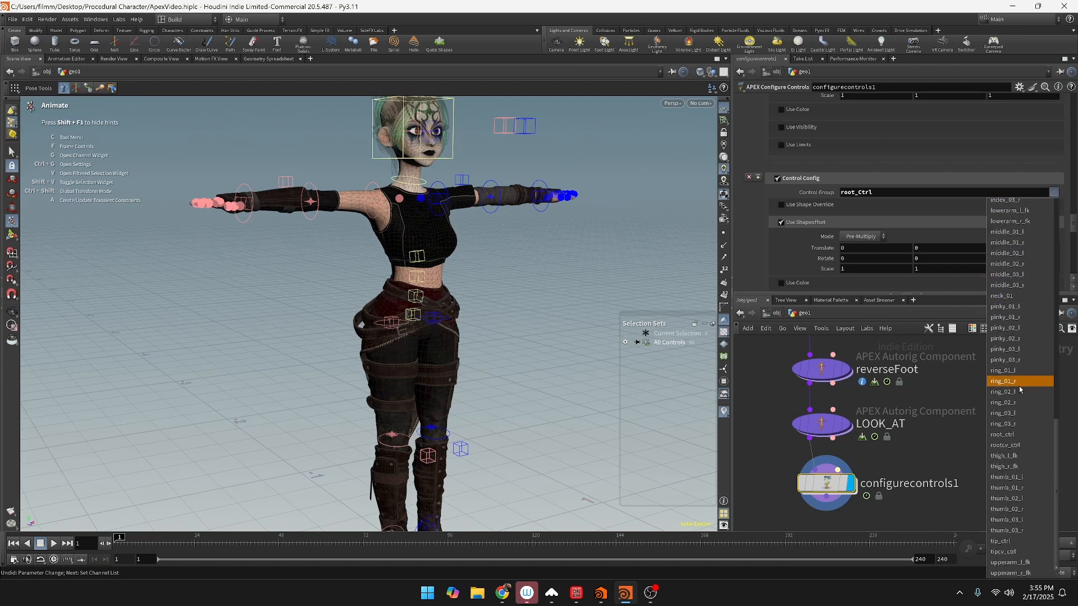
scroll(1026, 336, "up", 8)
scroll(1017, 318, "up", 5)
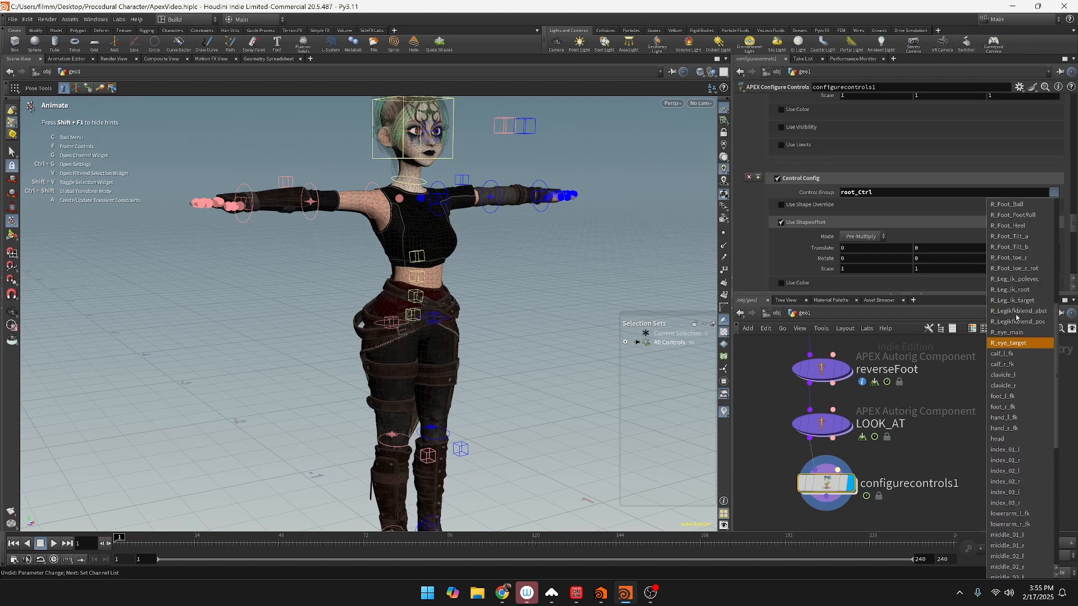
scroll(1016, 317, "up", 4)
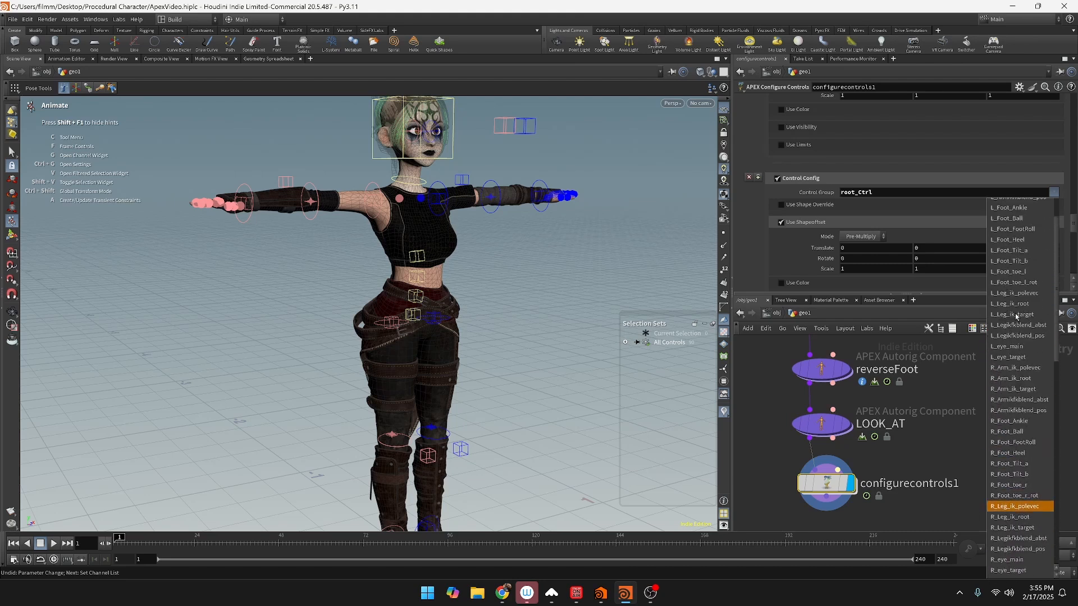
scroll(1017, 319, "down", 5)
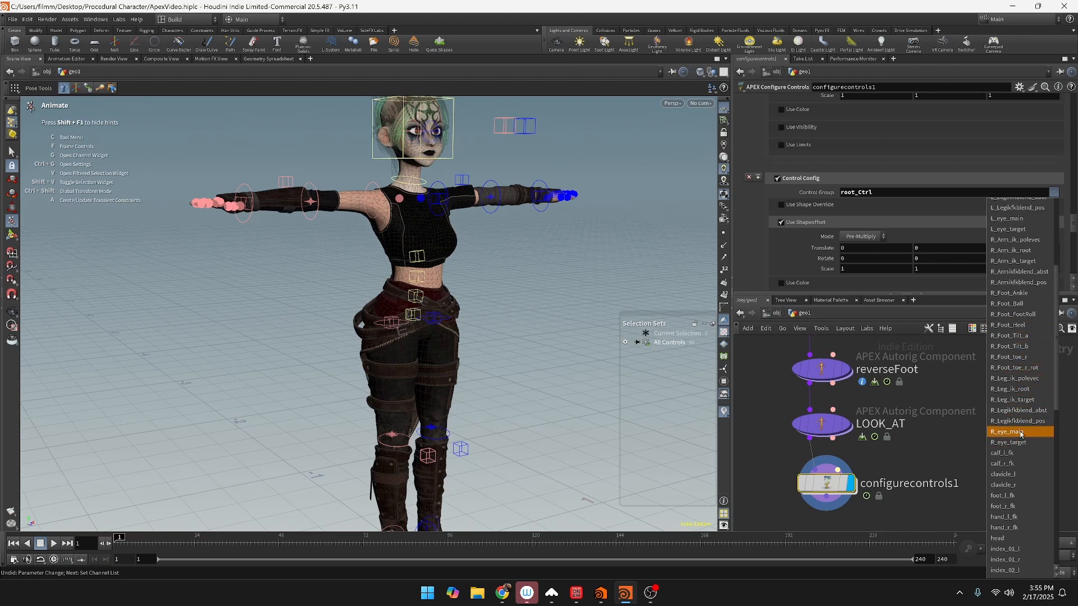
left_click(414, 321)
left_click(415, 320)
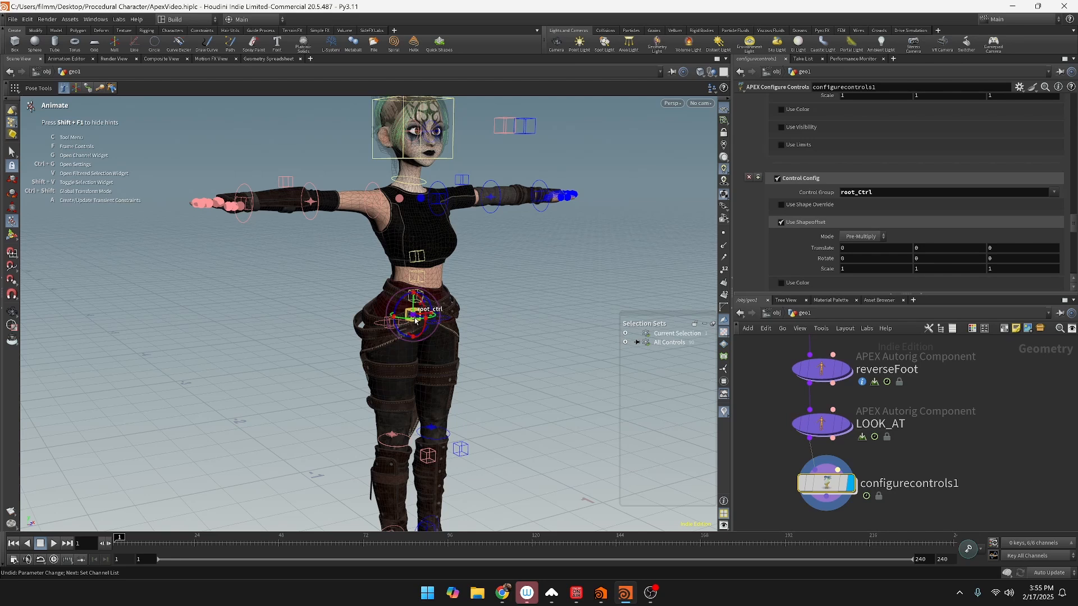
left_click(625, 342)
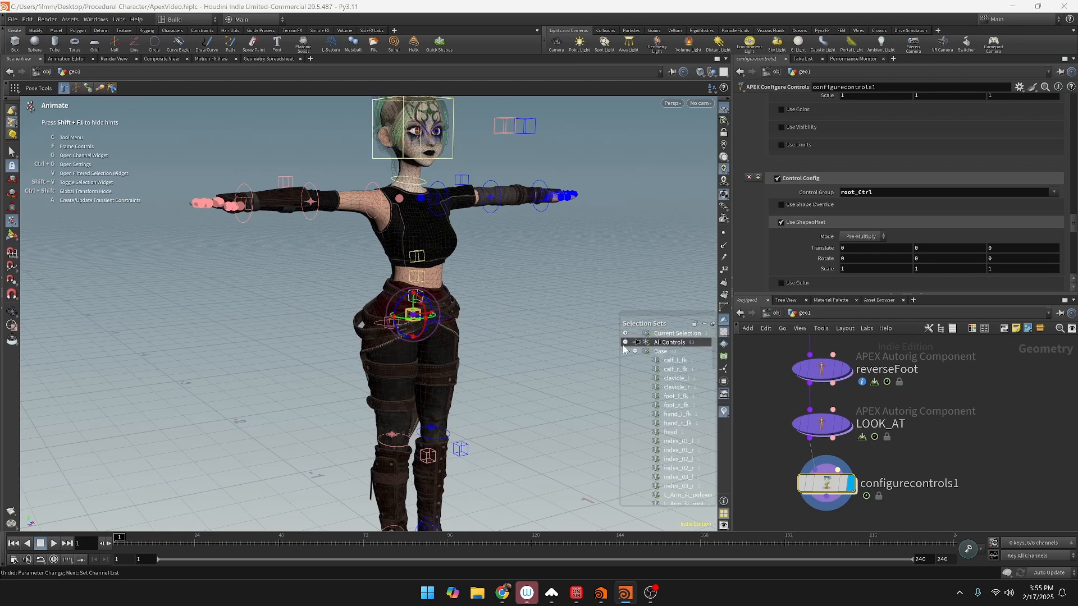
scroll(689, 389, "down", 6)
scroll(685, 389, "down", 15)
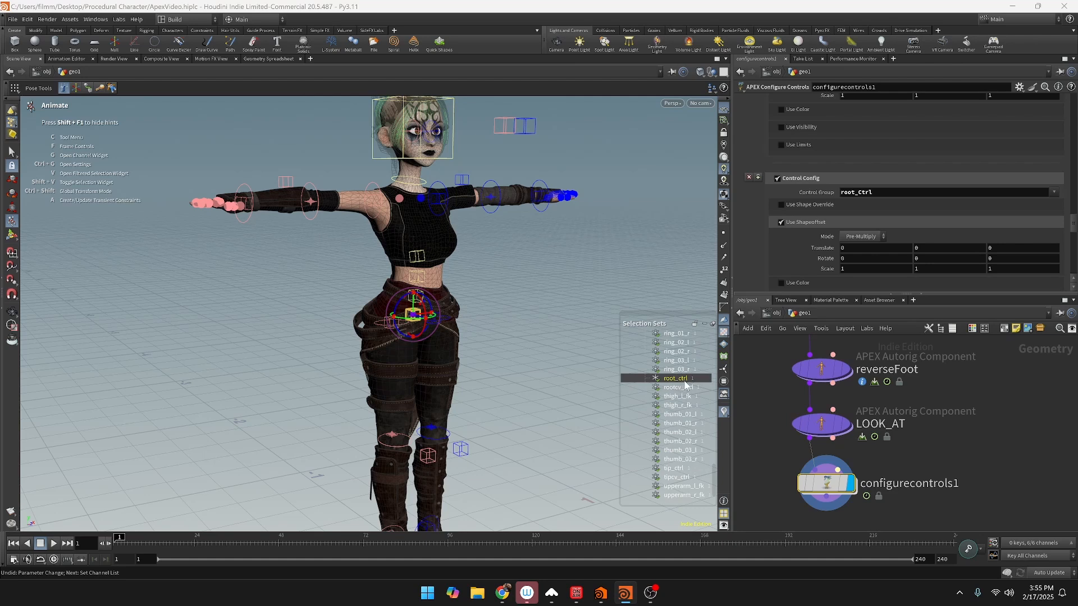
Step: Correct the config's control group to root_ctrl
left_click(862, 192)
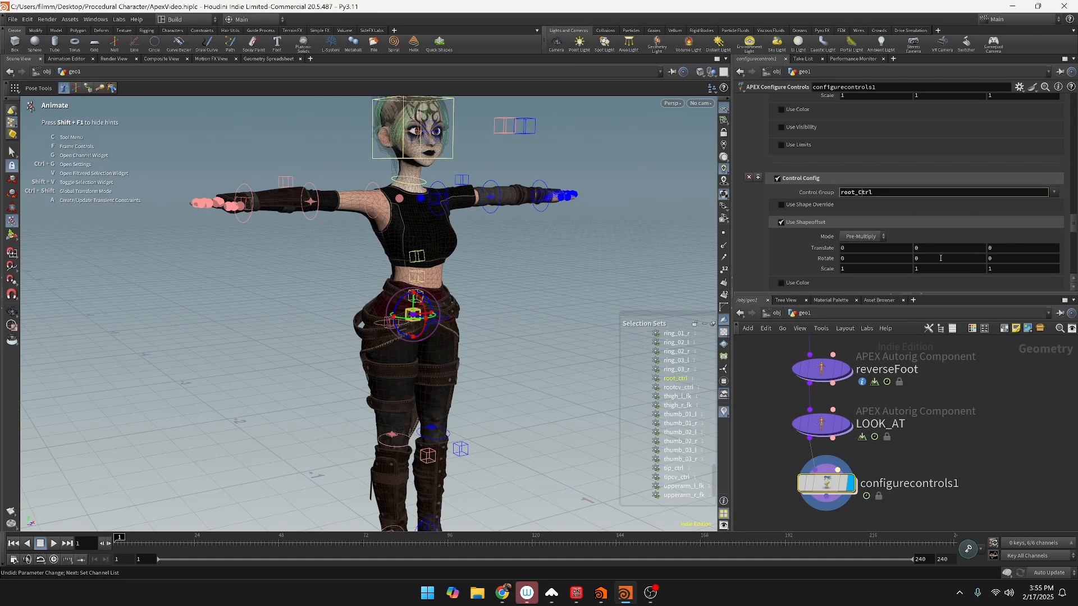
key("BackSpace")
type("c")
key("Return")
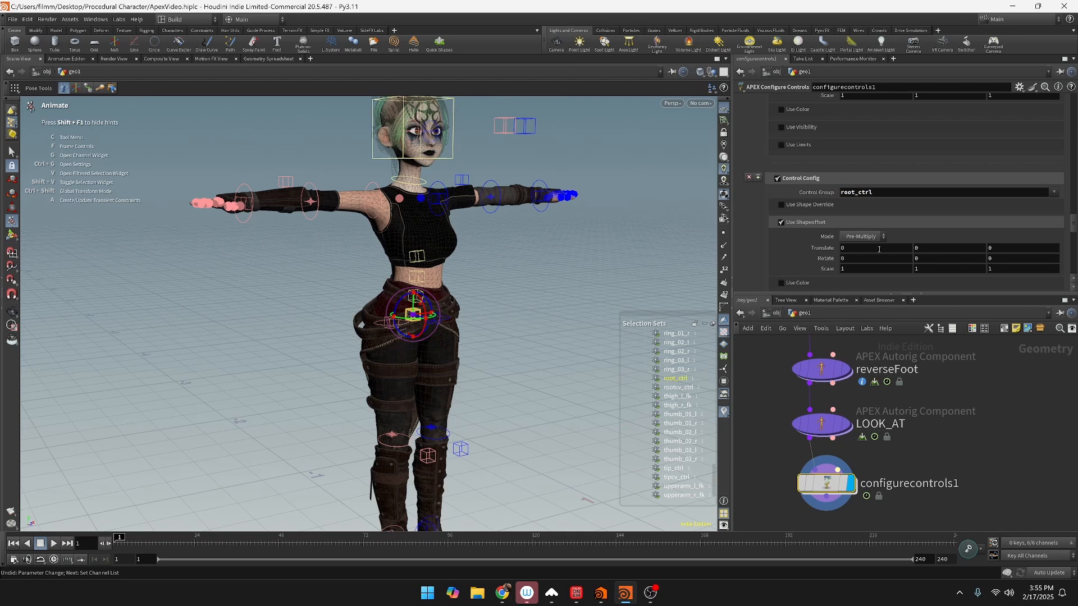
Step: Widen the root_ctrl shape, trying about 11.3 before setting its X scale to 12
middle_click_drag(870, 271, 190, 245)
middle_click_drag(863, 271, 935, 262)
left_click_drag(494, 277, 600, 276, "alt")
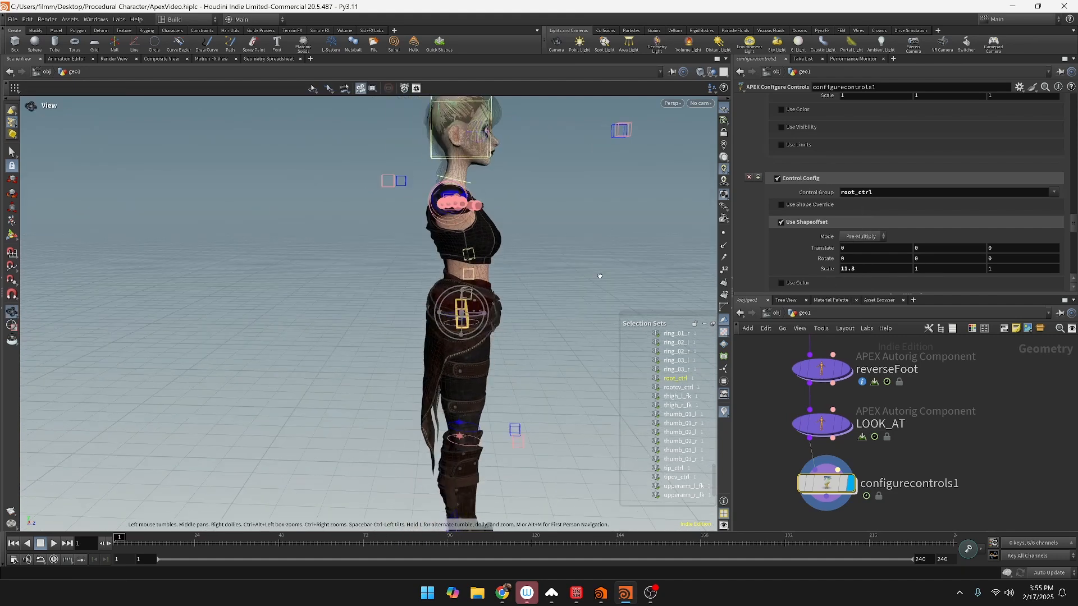
key("Return")
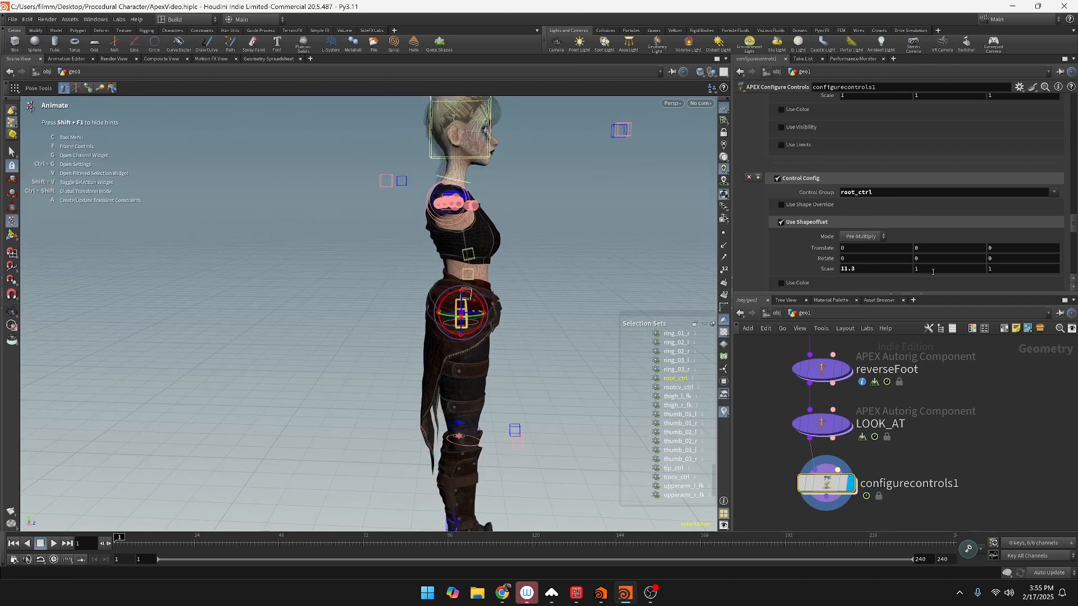
left_click(870, 270)
type("12")
key("Return")
Step: Fit the root_ctrl shape's depth to the hips, trying Z scales of 12 and 10 before setting 8
left_click(1004, 273)
type("2")
key("Return")
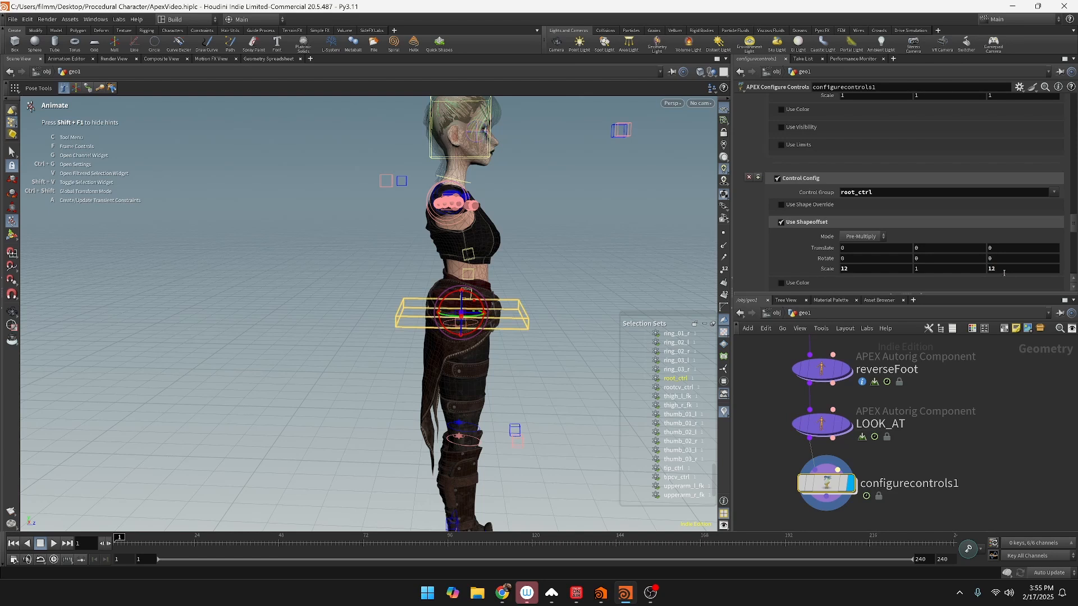
left_click(1004, 269)
key("BackSpace")
type("0")
key("Return")
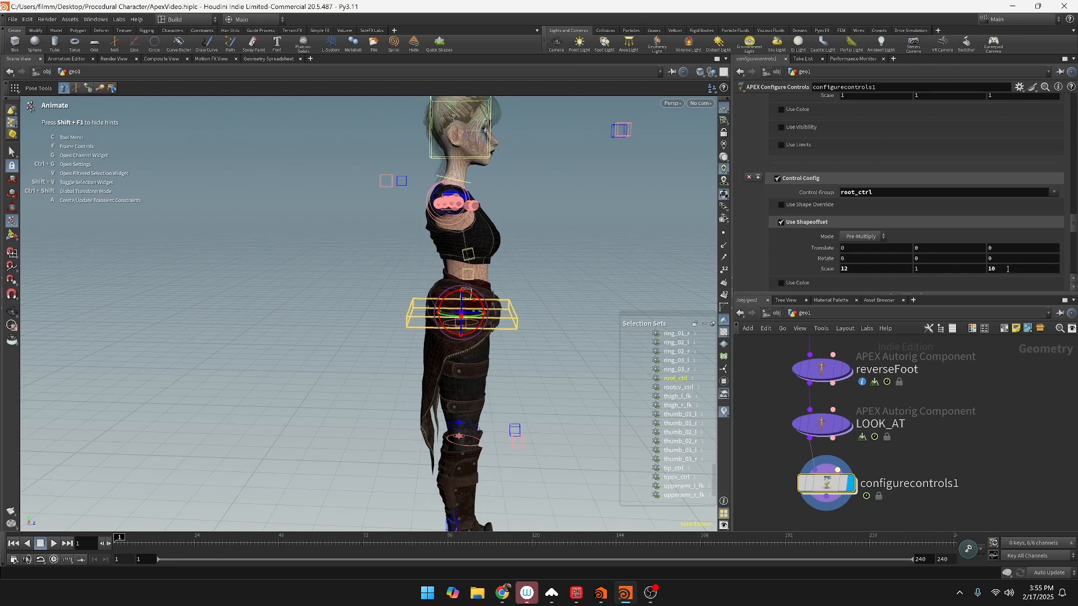
double_click(1007, 269)
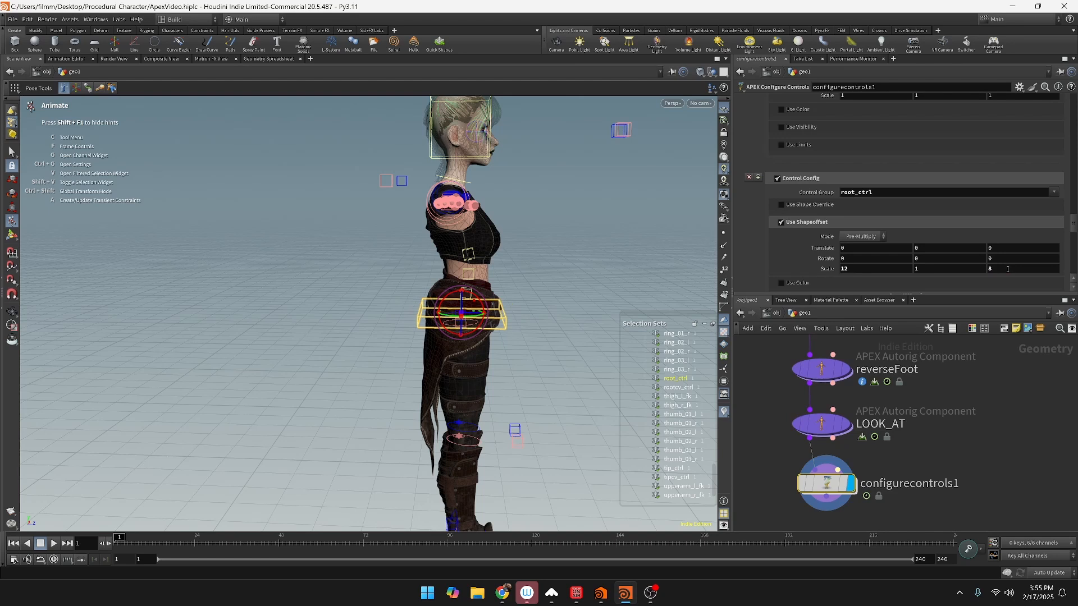
Step: Adjust the root_ctrl shape's height, trying a Y scale of 5 before setting 3
key("Escape")
left_click_drag(546, 321, 368, 314)
double_click(930, 272)
type("5")
key("Return")
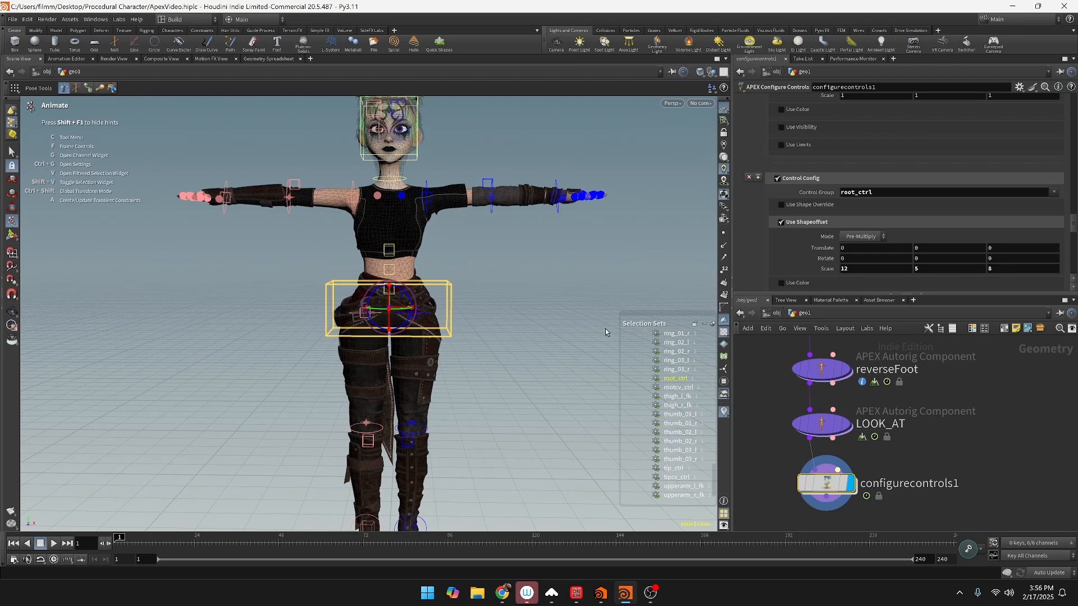
double_click(947, 271)
type("3")
key("Return")
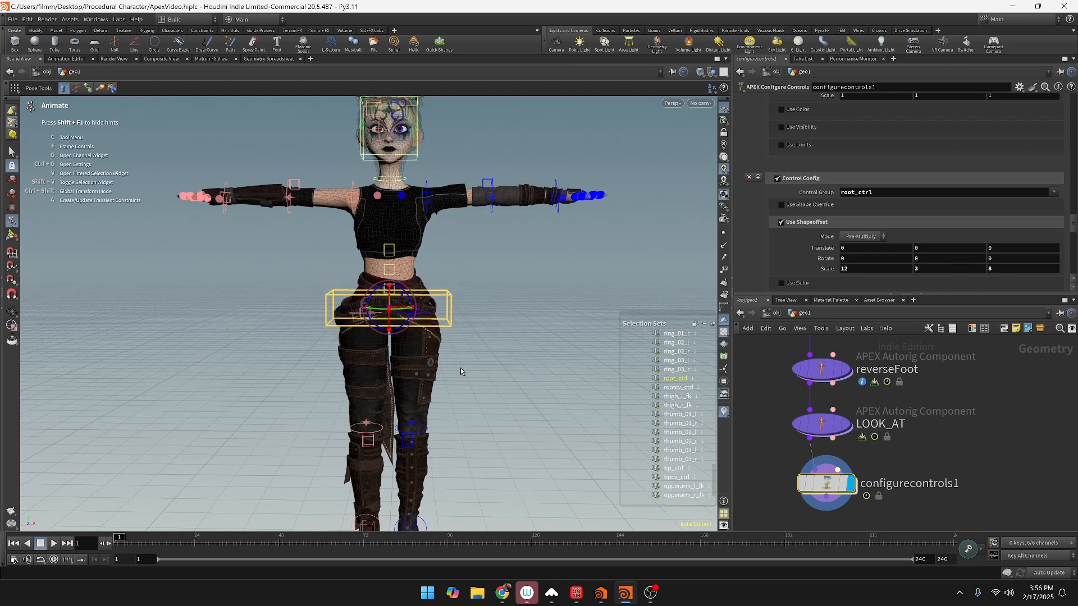
Step: Test the enlarged root control at the hips by moving it, and undo the pose change
scroll(477, 335, "up", 2)
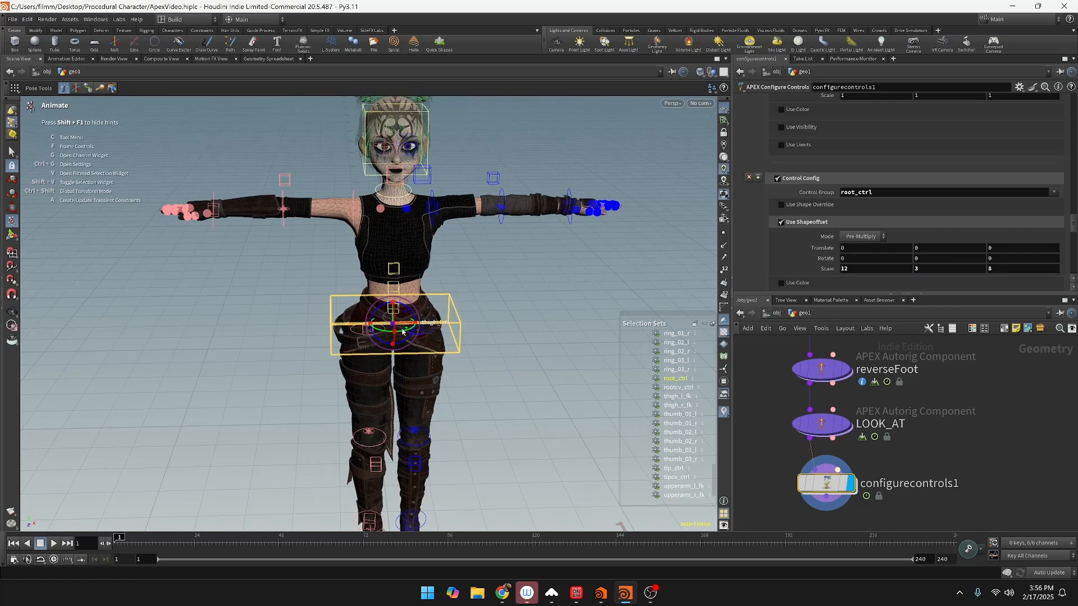
key("ctrl+z")
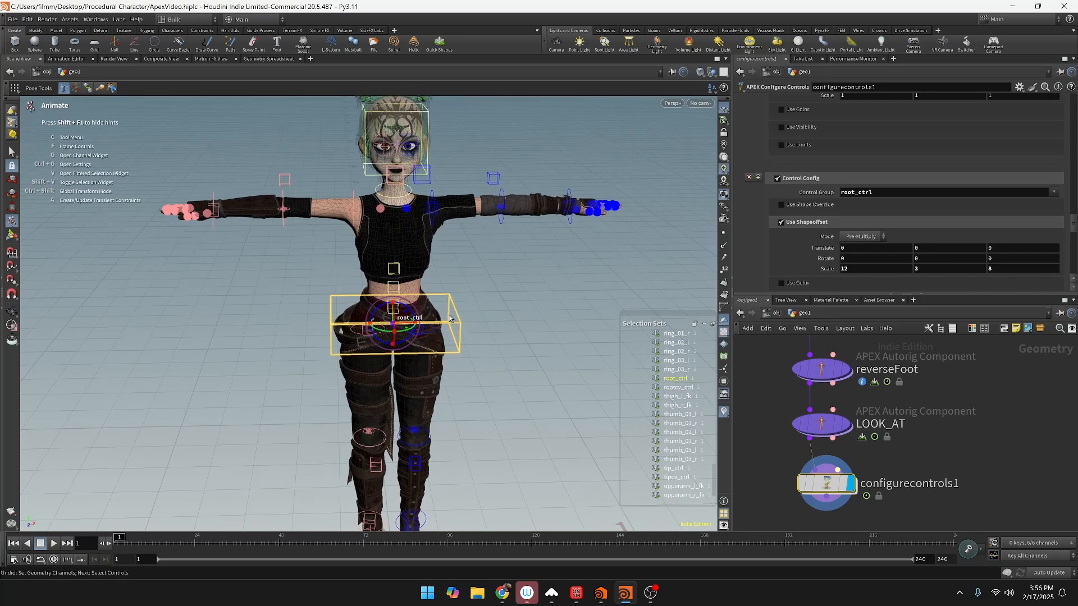
mouse_move(392, 325)
left_mouse_down()
mouse_move(373, 319)
mouse_move(351, 333)
mouse_move(393, 318)
mouse_move(387, 329)
left_mouse_up()
left_click_drag(527, 341, 432, 257)
scroll(433, 257, "up", 3)
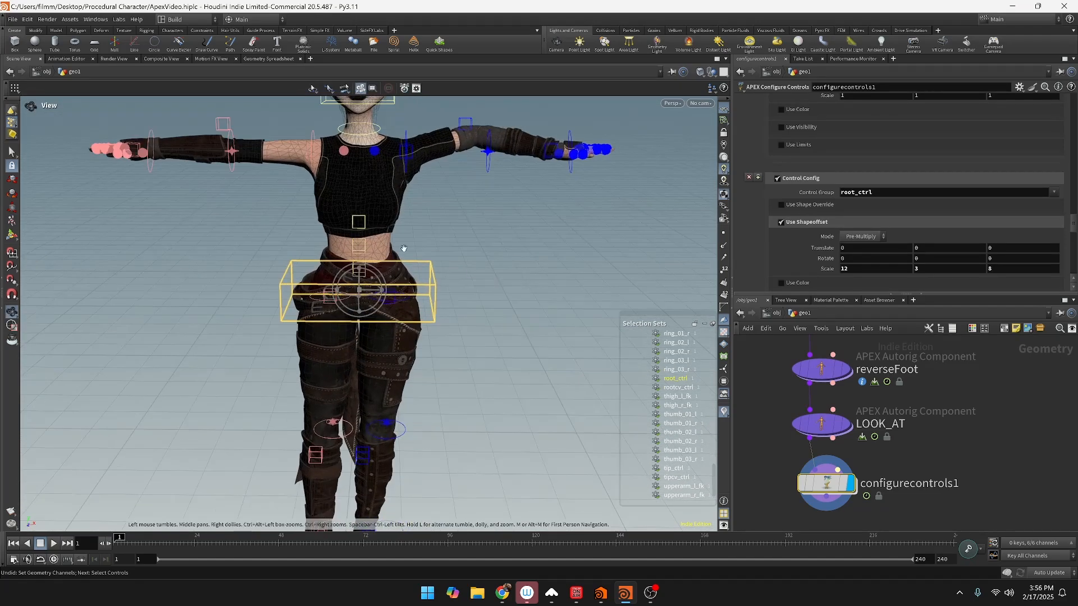
key("Escape")
Step: Select the box control at the lower chest and set the next unused config's group to tip_ctrl
left_click(365, 224)
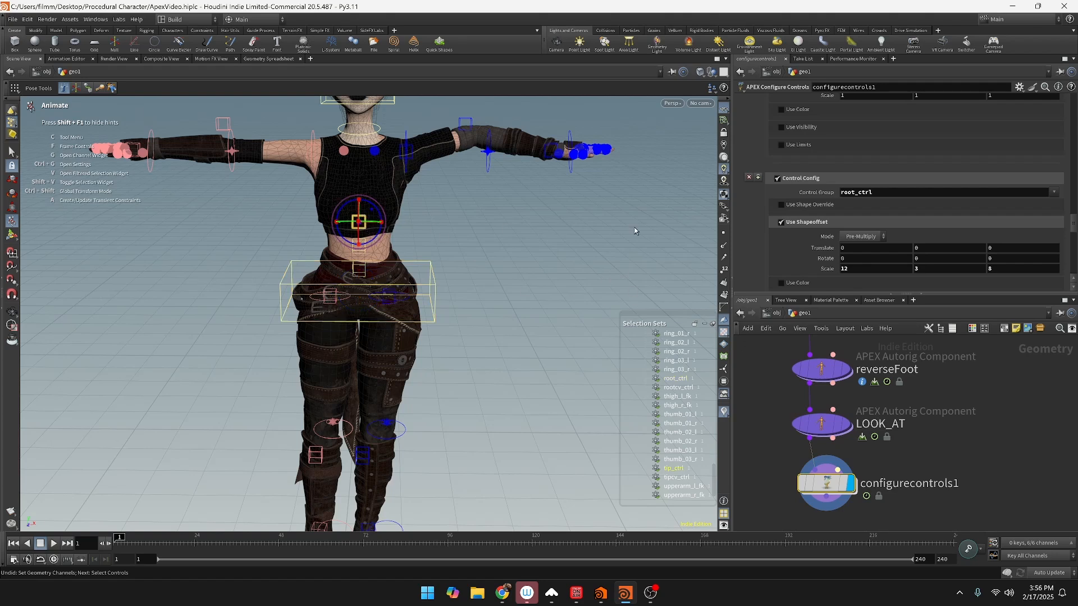
scroll(859, 286, "down", 4)
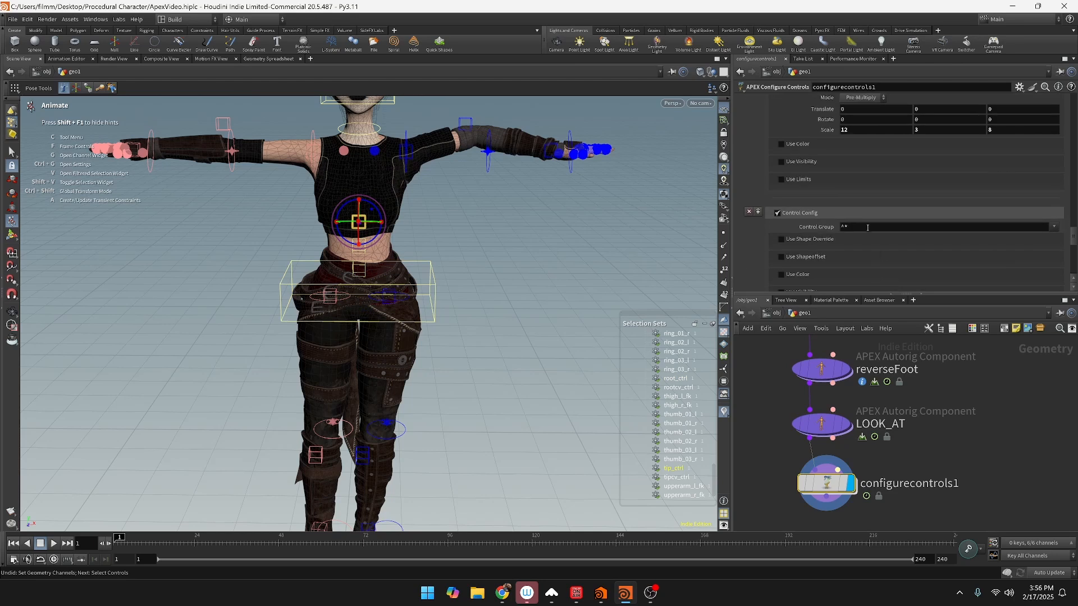
left_click(851, 230)
type("tip")
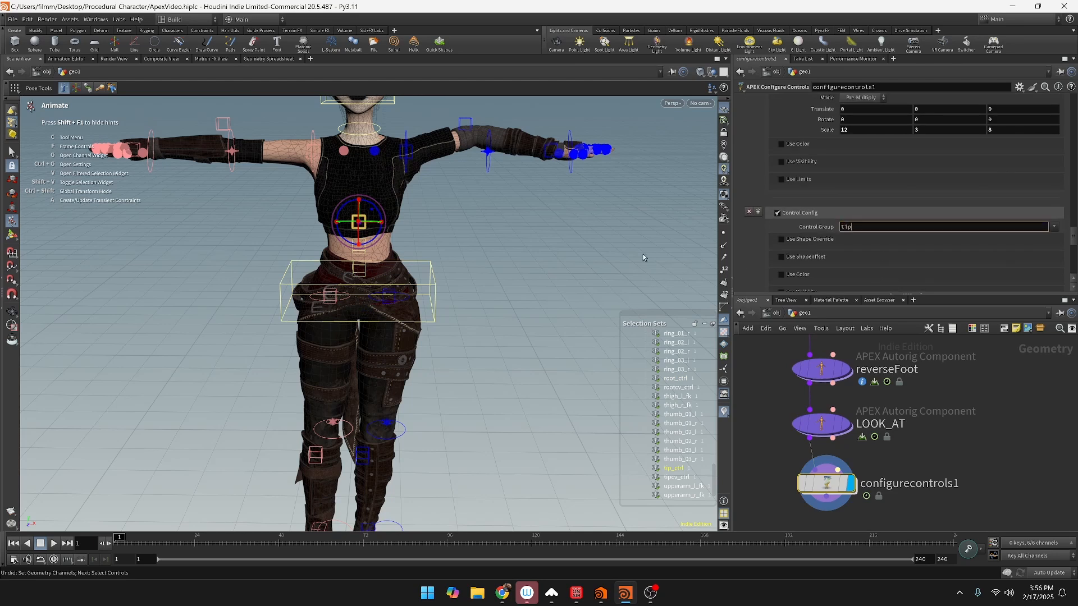
type("_ctrl")
key("Return")
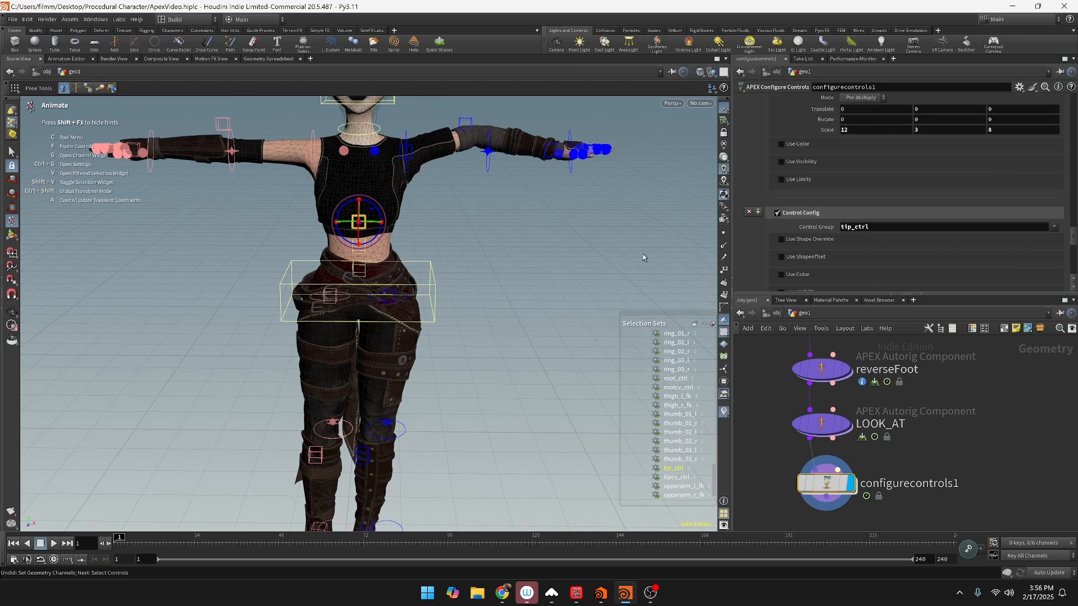
Step: Enable the tip_ctrl config's shape offset and scale its shape uniformly to 6.4
scroll(886, 263, "down", 1)
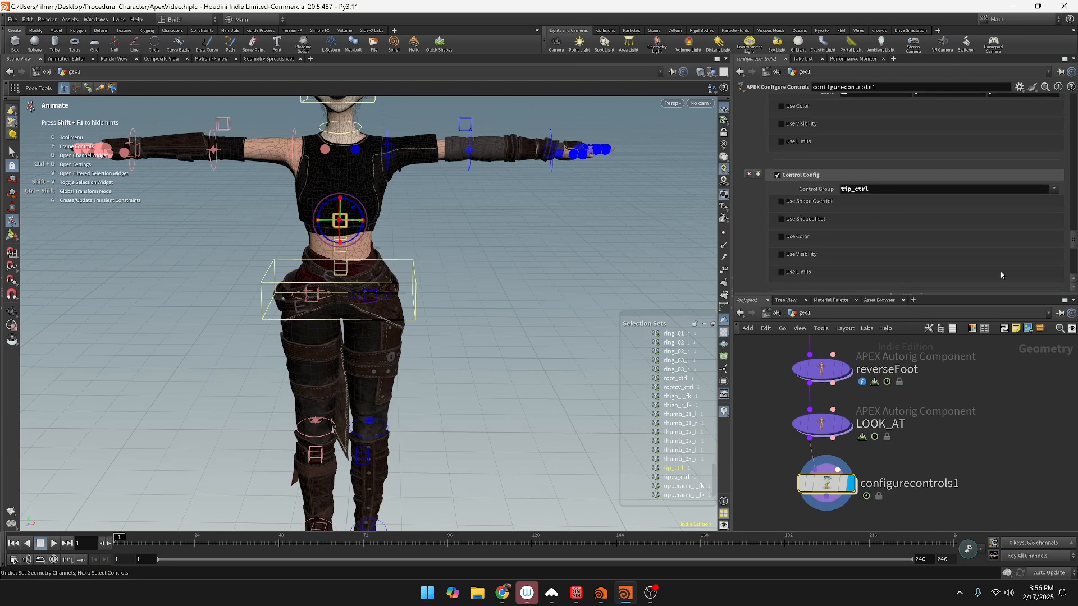
left_click(783, 220)
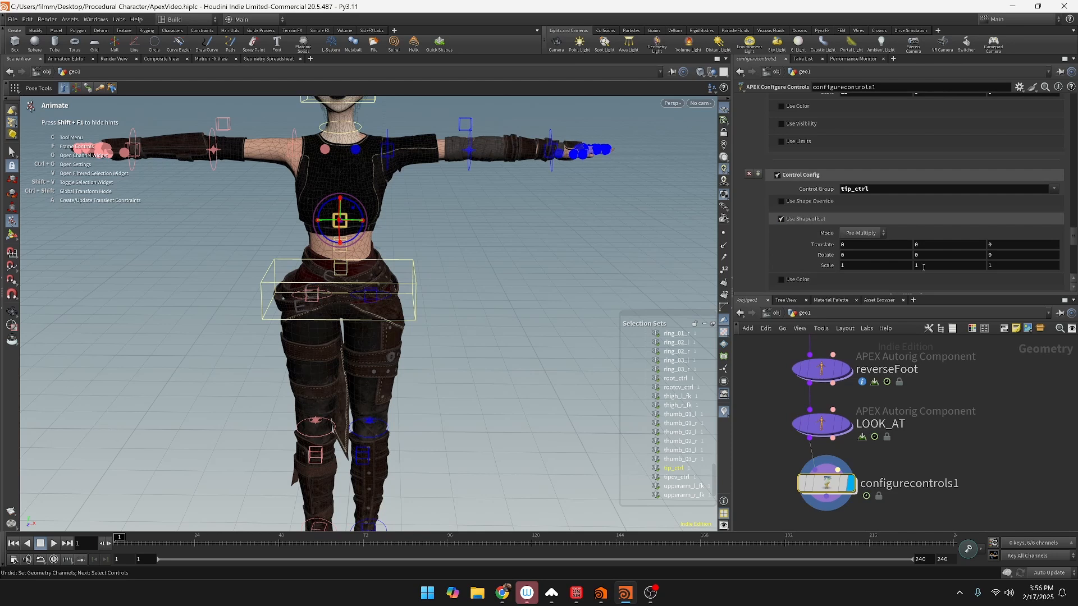
middle_click_drag(825, 263, 1061, 245)
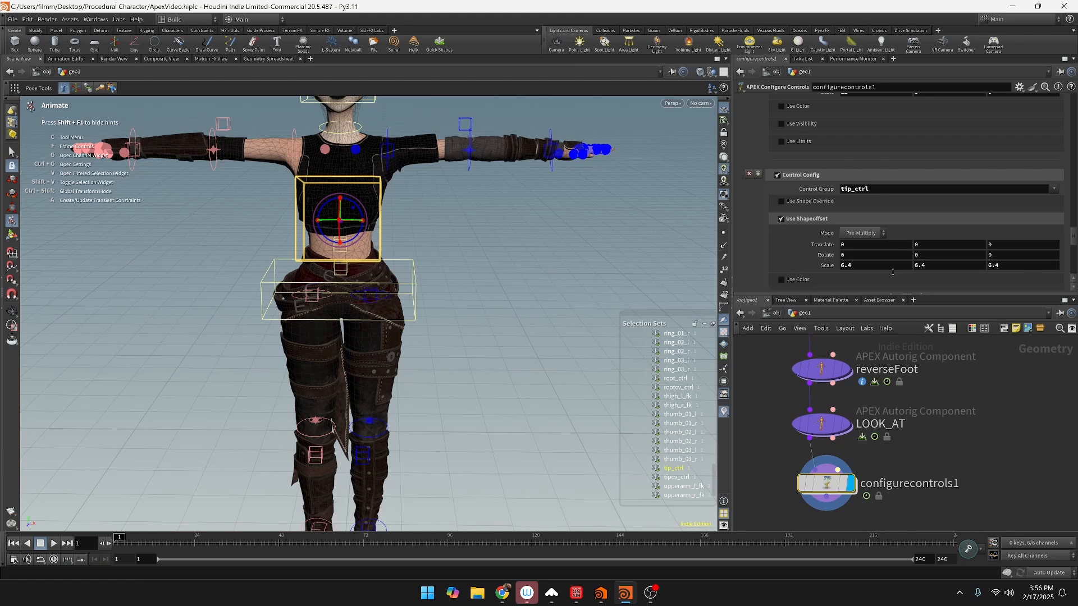
Step: Raise the tip_ctrl shape onto the chest, trying 0.5 before setting its Y translation to .45, and check it from the side
middle_click_drag(948, 244, 980, 238)
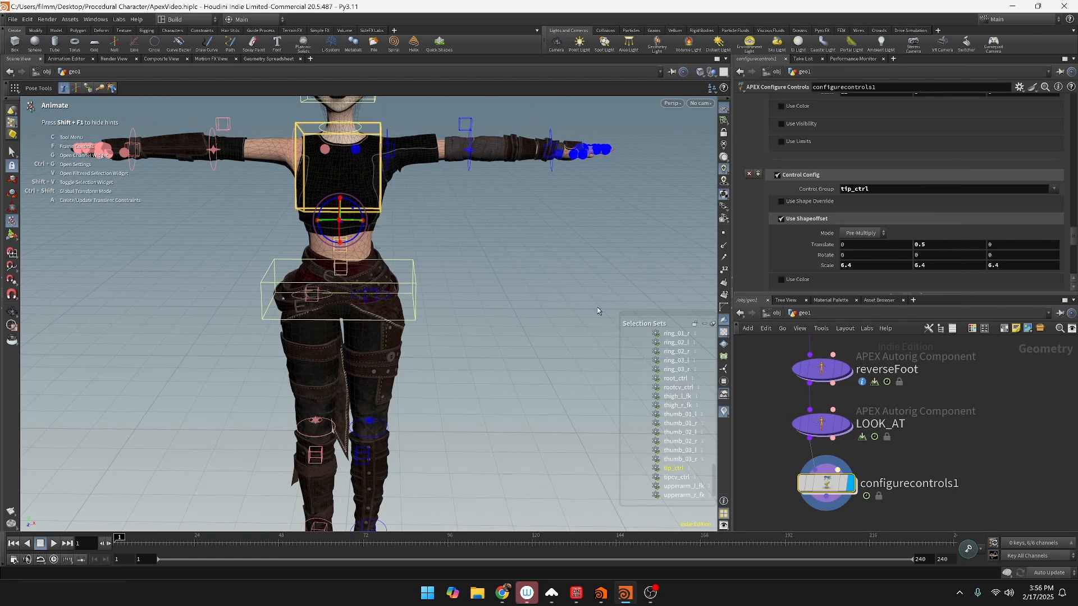
double_click(926, 244)
type(".45")
key("Return")
key("Escape")
left_click_drag(419, 195, 655, 206)
key("Return")
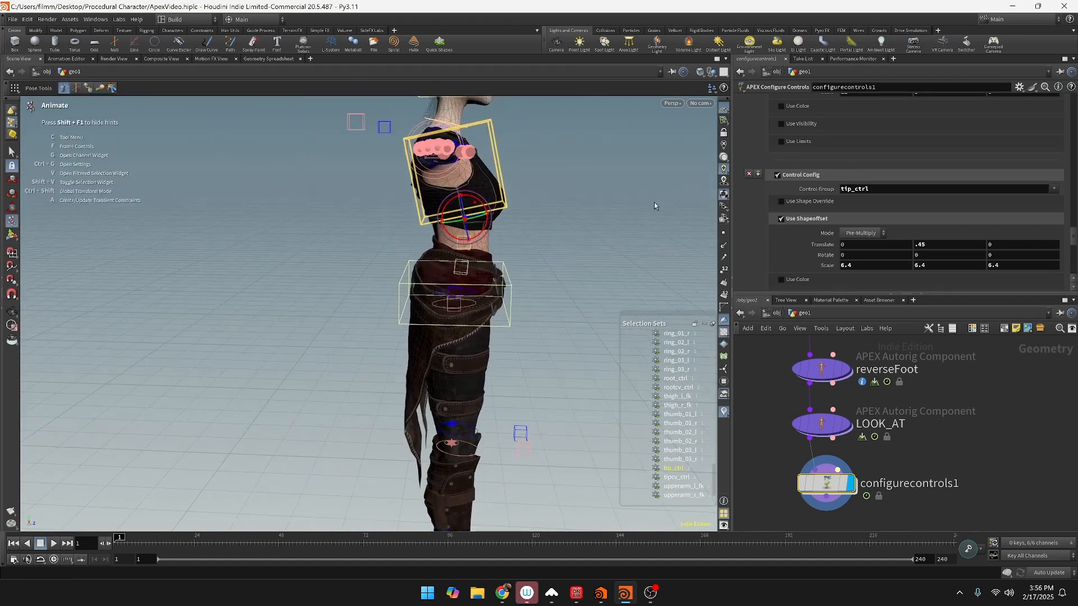
Step: Lower the tip_ctrl shape on the chest, trying .4 before setting its shape offset Y translation to .3
left_click(934, 245)
type(".4")
key("Return")
left_click(933, 245)
key("Return")
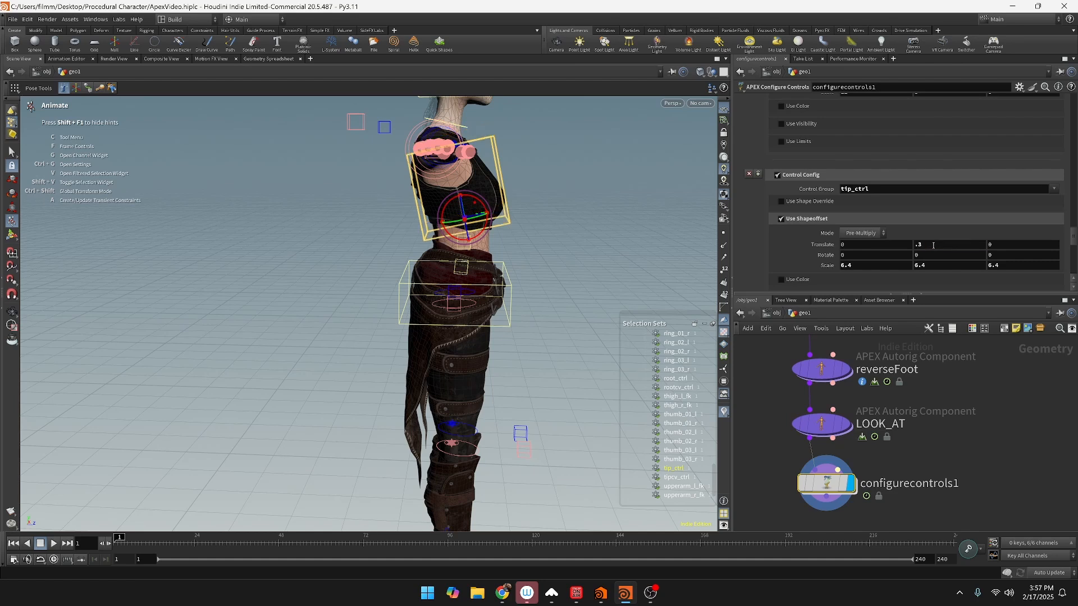
Step: Test the small box control at the waist by moving it, and undo the pose change
key("Escape")
left_click_drag(566, 188, 421, 191)
left_click_drag(442, 232, 579, 233)
key("Return")
left_click(431, 240)
left_click_drag(435, 241, 322, 242, "alt")
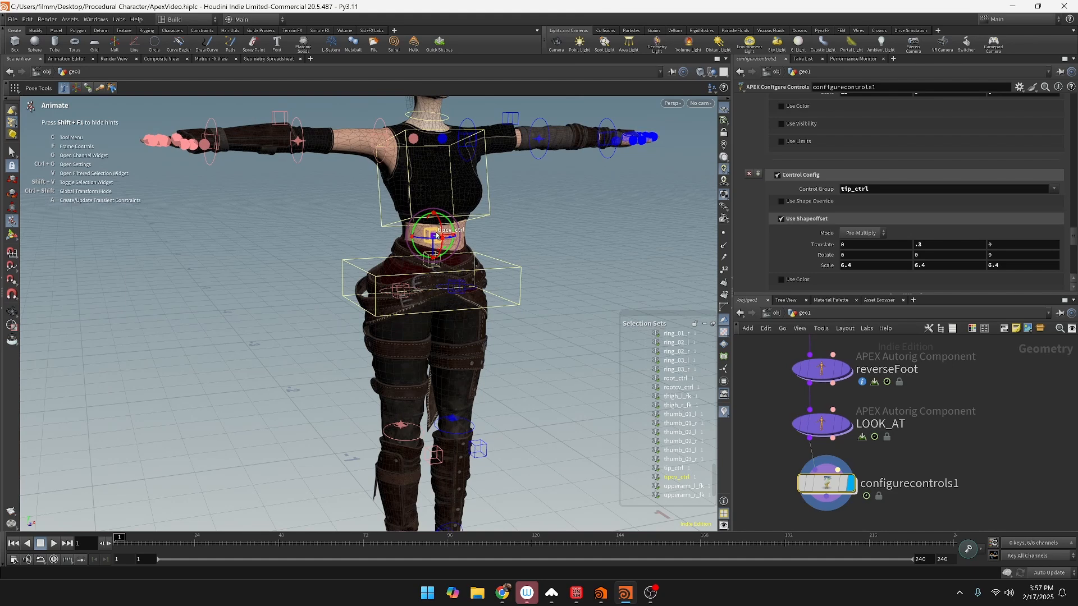
left_click_drag(419, 239, 439, 233)
key("ctrl+z")
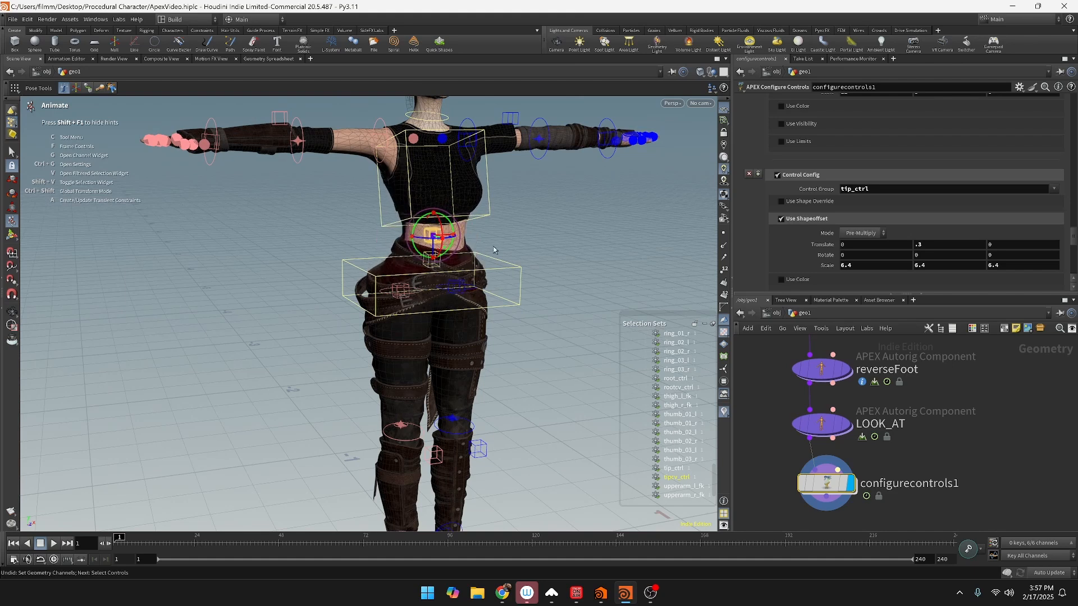
Step: Test the chest's tip_ctrl and the small waist control together by posing the upper body, and undo the pose changes
right_click_drag(522, 202, 507, 222, "alt")
left_click(492, 216)
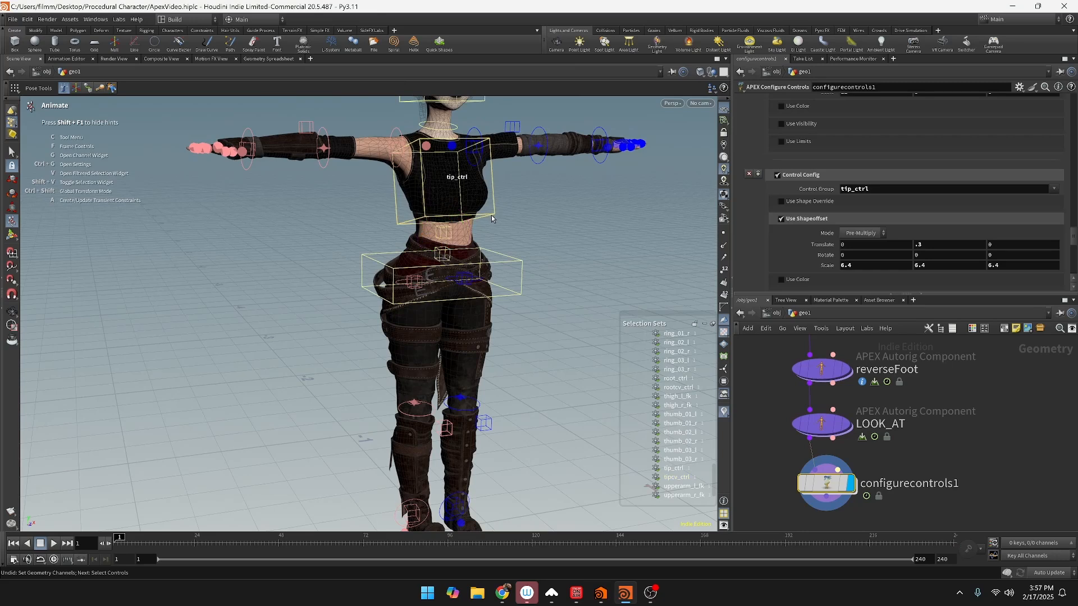
left_click(492, 216)
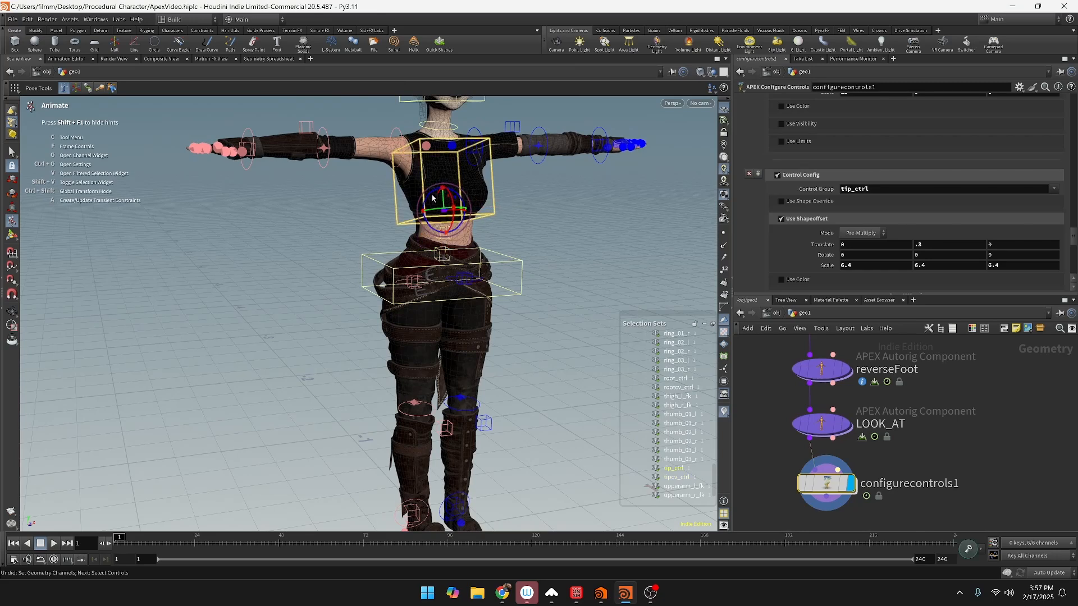
left_click_drag(430, 198, 438, 234)
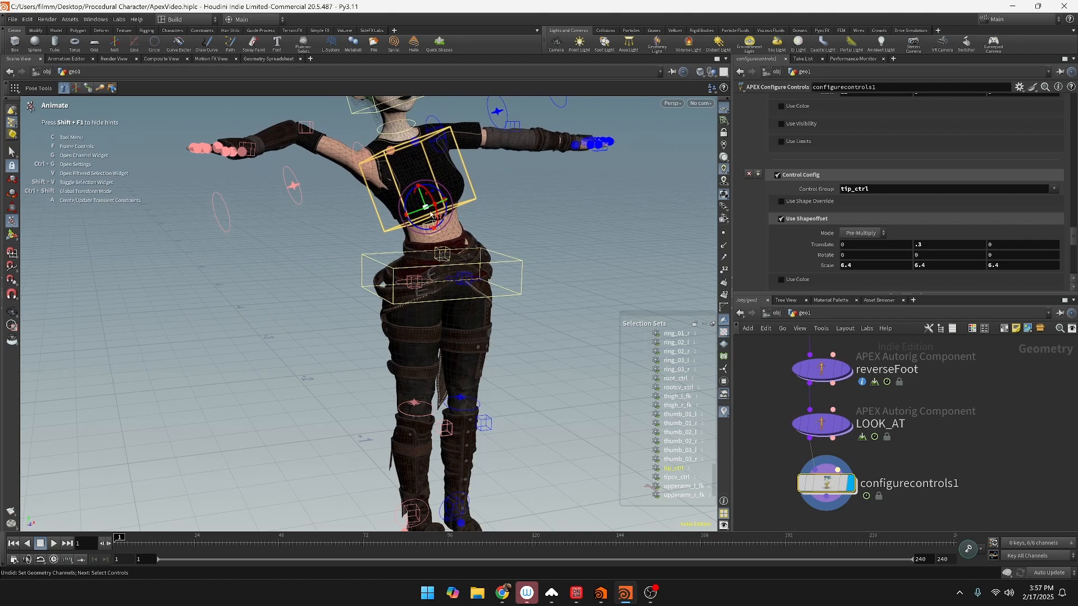
left_click(439, 229)
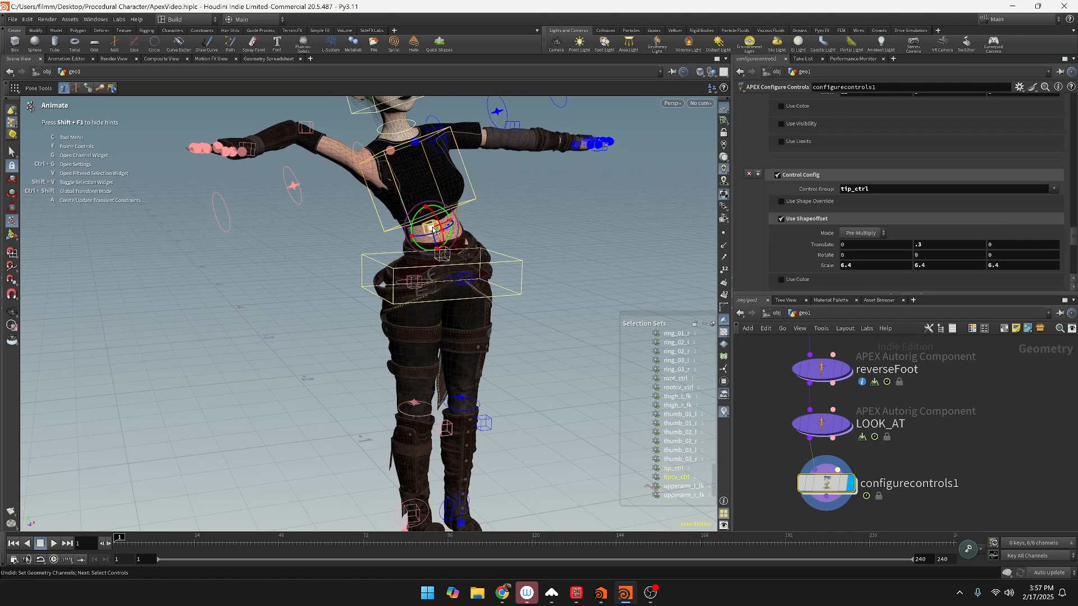
left_click_drag(437, 226, 431, 227)
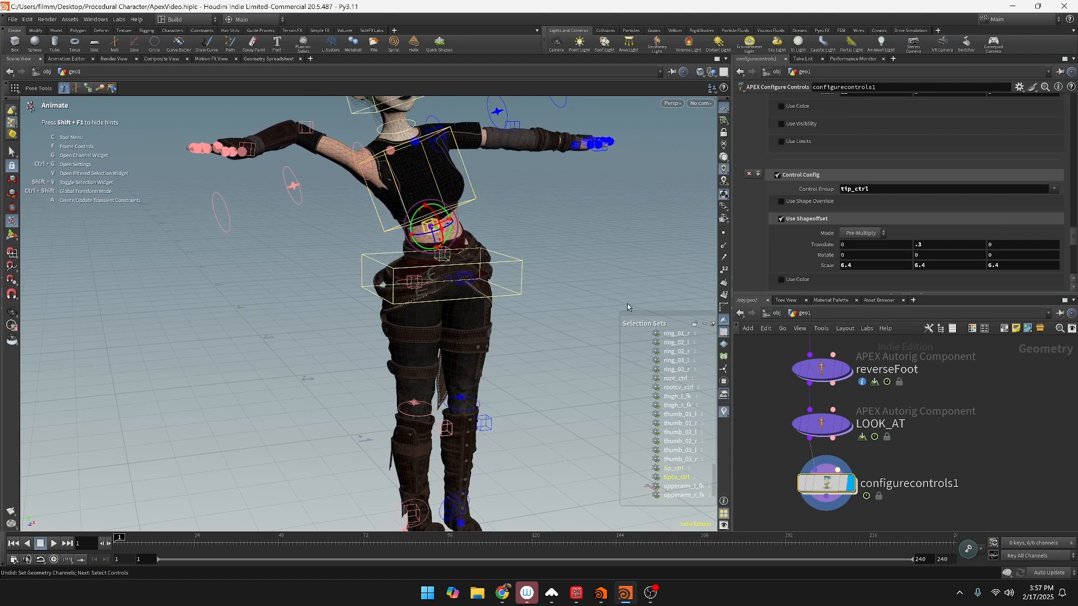
key("ctrl+z")
key("ctrl+z")
key("ctrl+z")
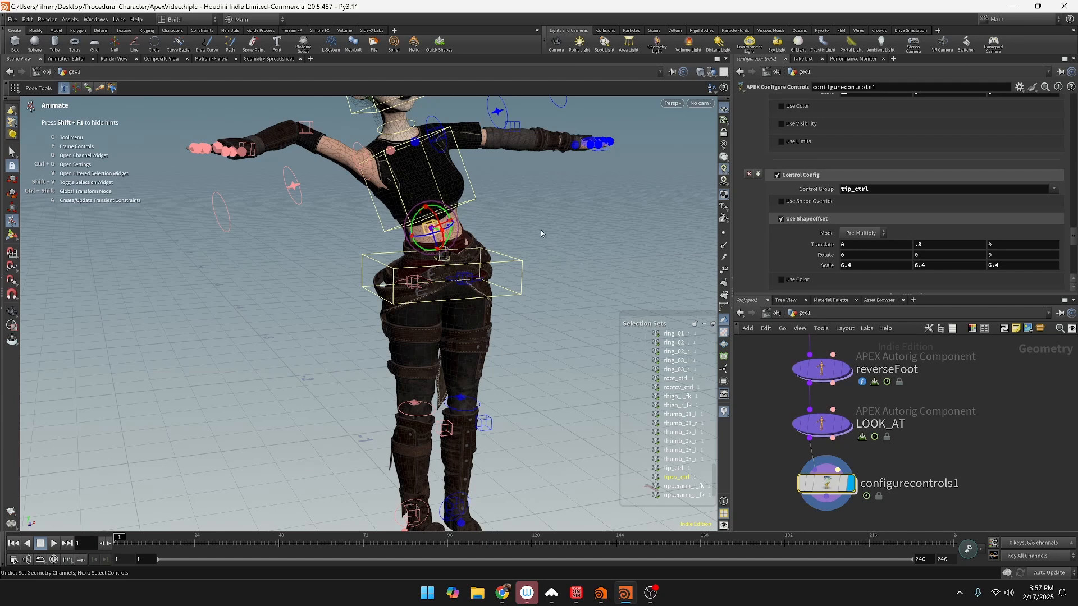
key("ctrl+z")
key("ctrl+z")
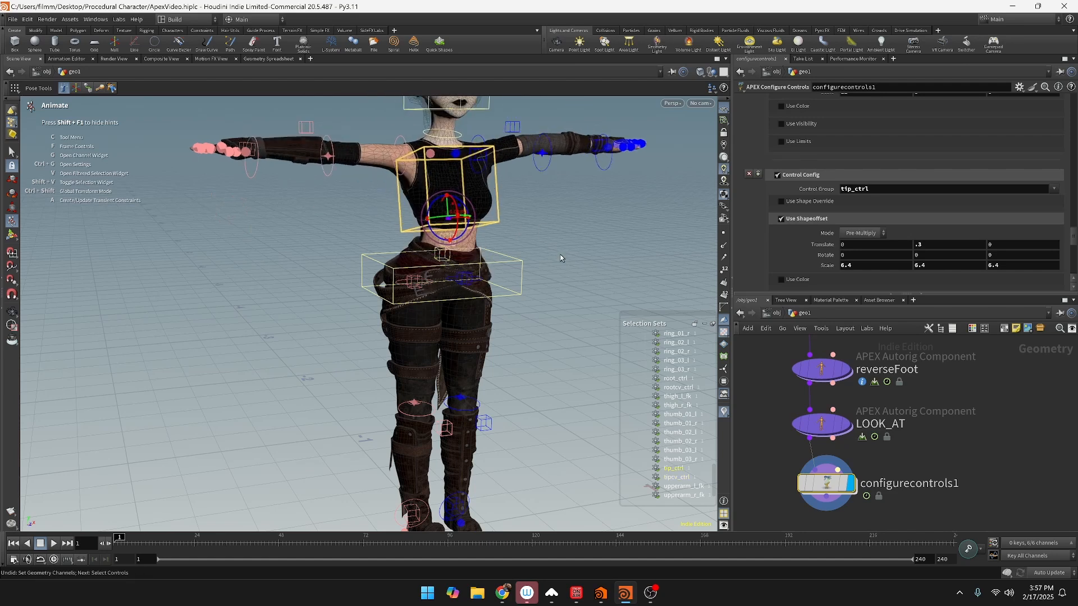
Step: Deselect the controls and save the scene with the whole character in view
key("Escape")
left_click_drag(558, 247, 562, 303)
middle_click_drag(562, 304, 576, 423)
left_click_drag(310, 352, 231, 336)
middle_click_drag(320, 332, 259, 124)
scroll(277, 284, "down", 3)
key("ctrl+s")
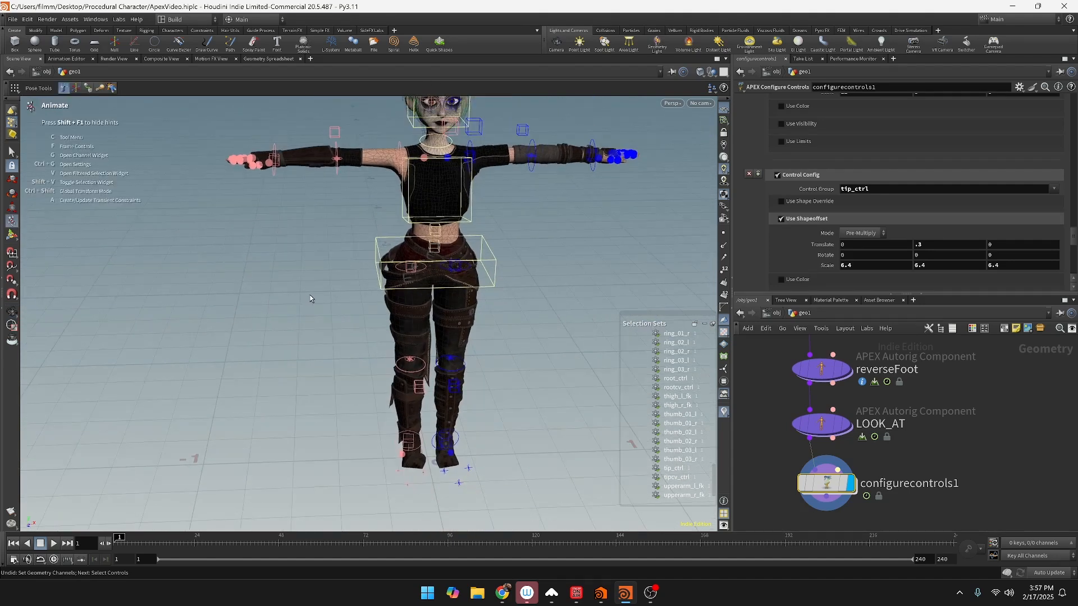
Step: Set the next unused control config's group to index_* for the index finger controls
middle_click_drag(571, 281, 509, 376, "alt")
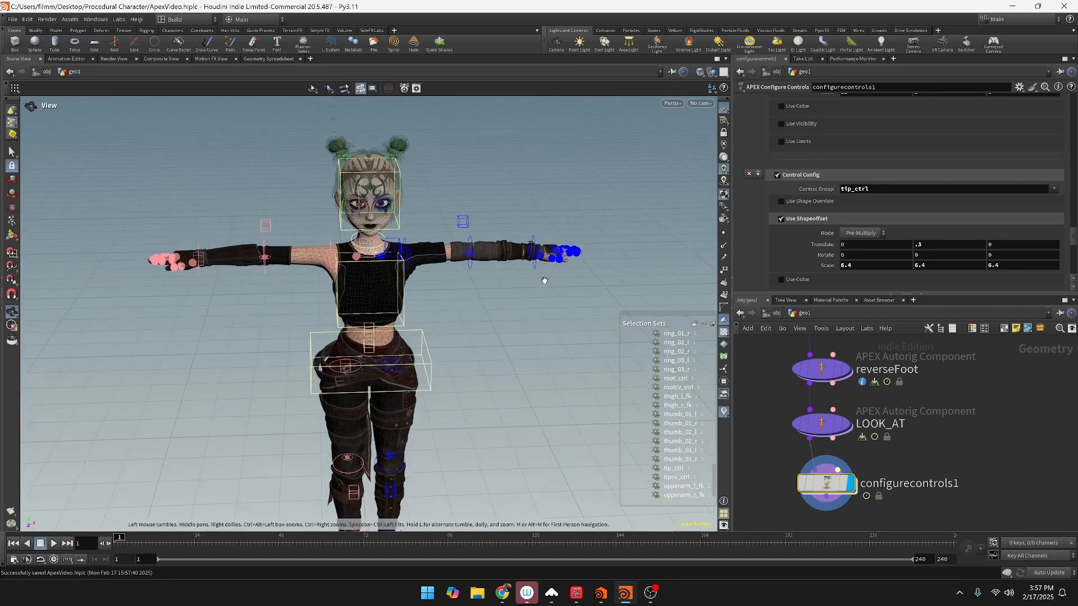
scroll(545, 281, "up", 5, "alt")
scroll(544, 275, "up", 6)
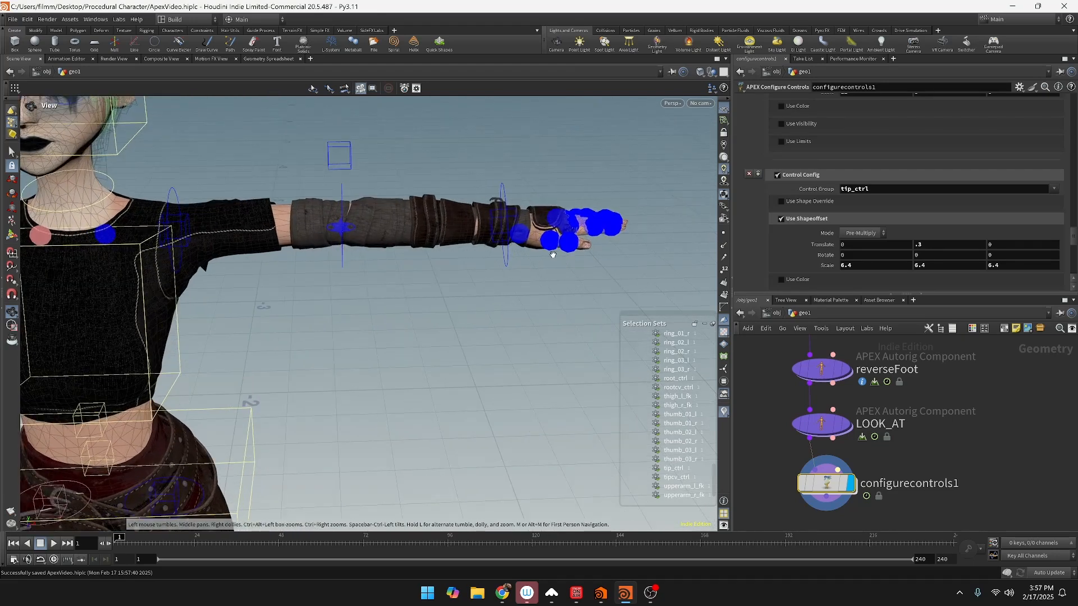
middle_click_drag(553, 255, 473, 399, "alt")
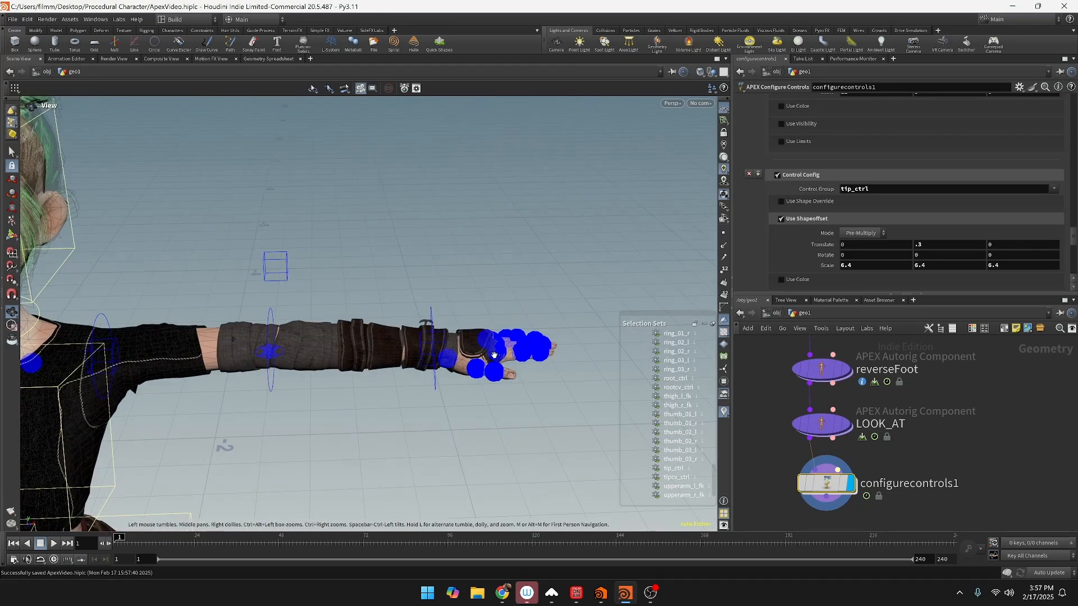
middle_click_drag(554, 315, 564, 199, "alt")
scroll(506, 258, "down", 6)
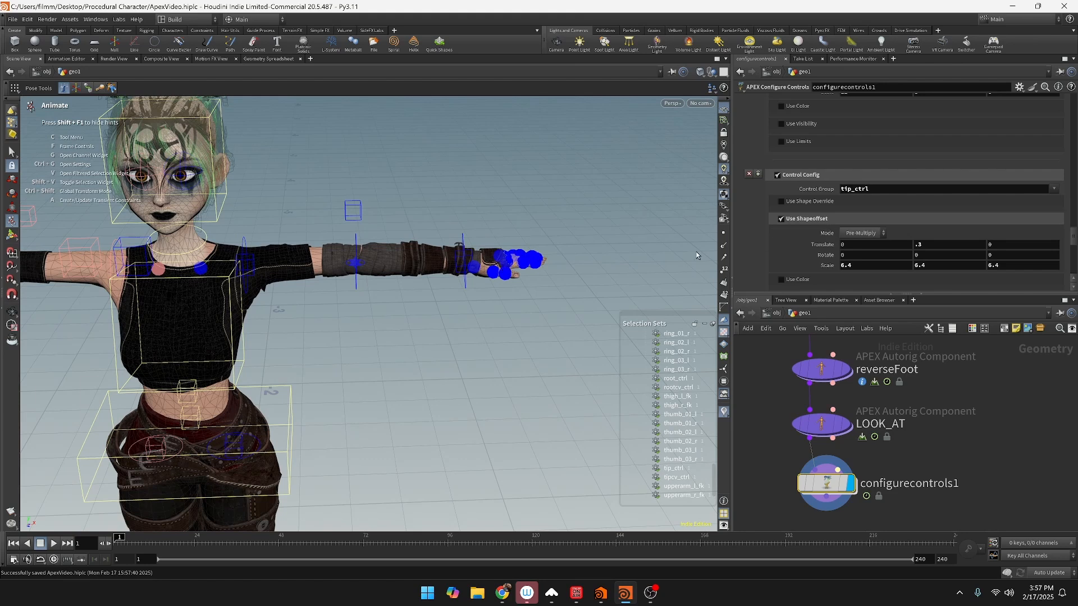
scroll(864, 245, "down", 3)
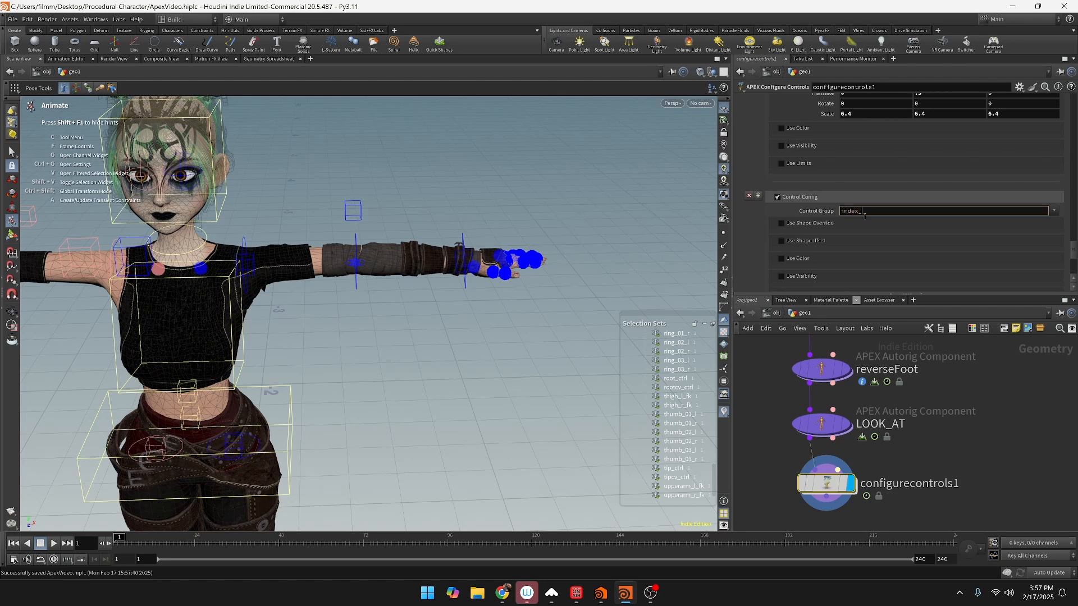
key("Return")
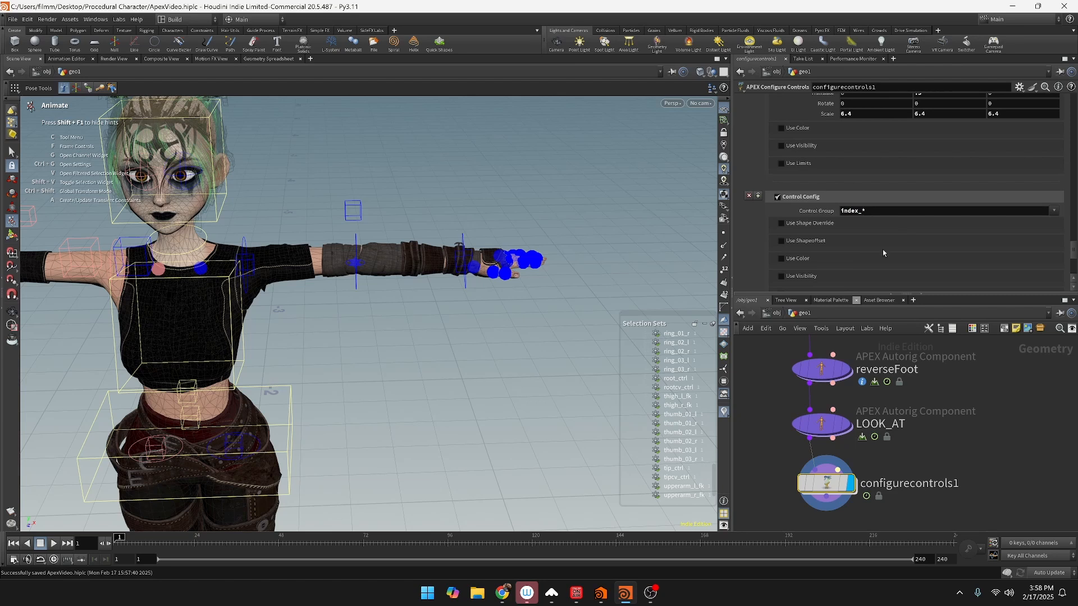
Step: Enable the index_* config's shape override, choose the planecross_wires shape and inspect it on the blue-side hand
left_click(781, 224)
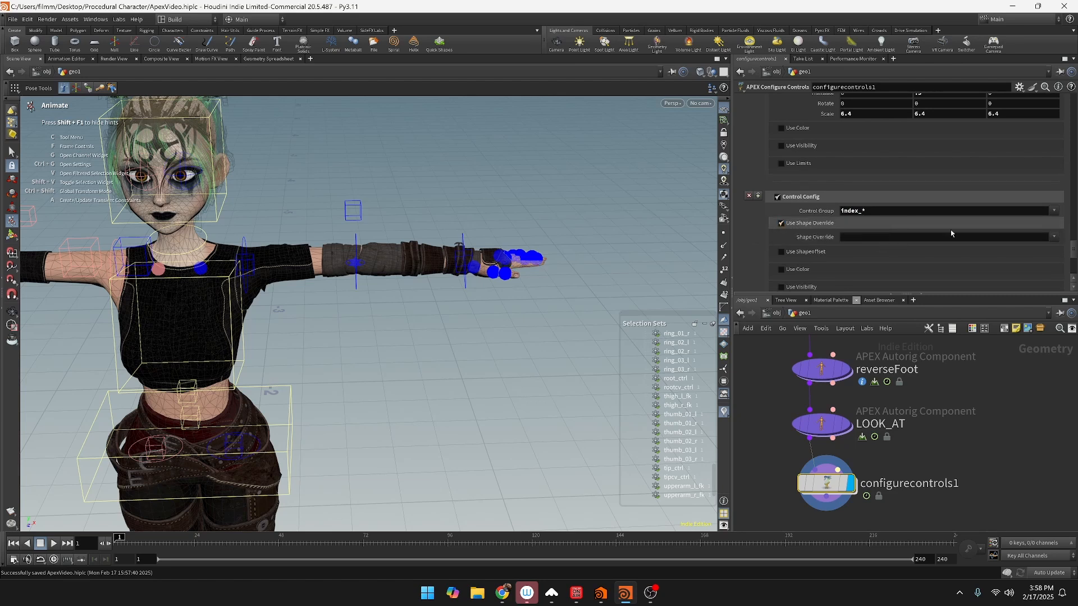
left_click(1055, 237)
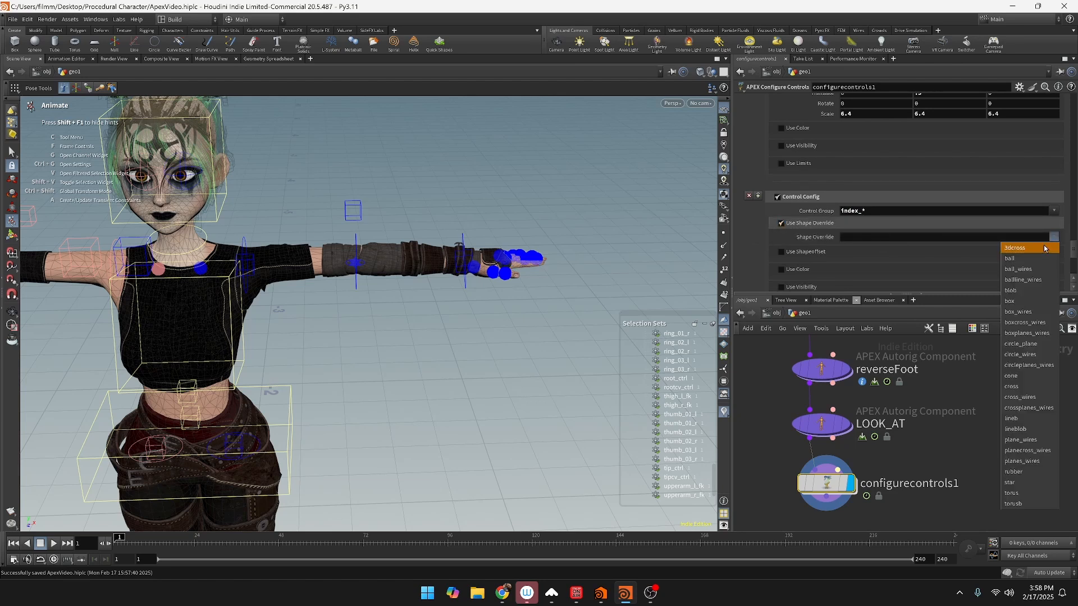
left_click(1030, 451)
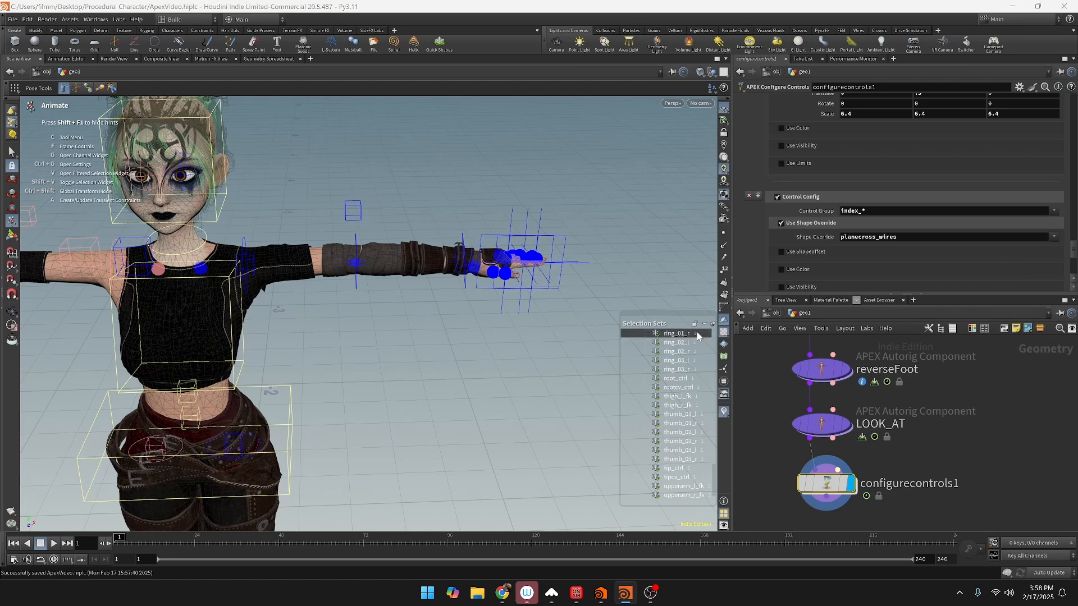
key("Escape")
left_click_drag(602, 268, 592, 316)
middle_click_drag(592, 316, 480, 234)
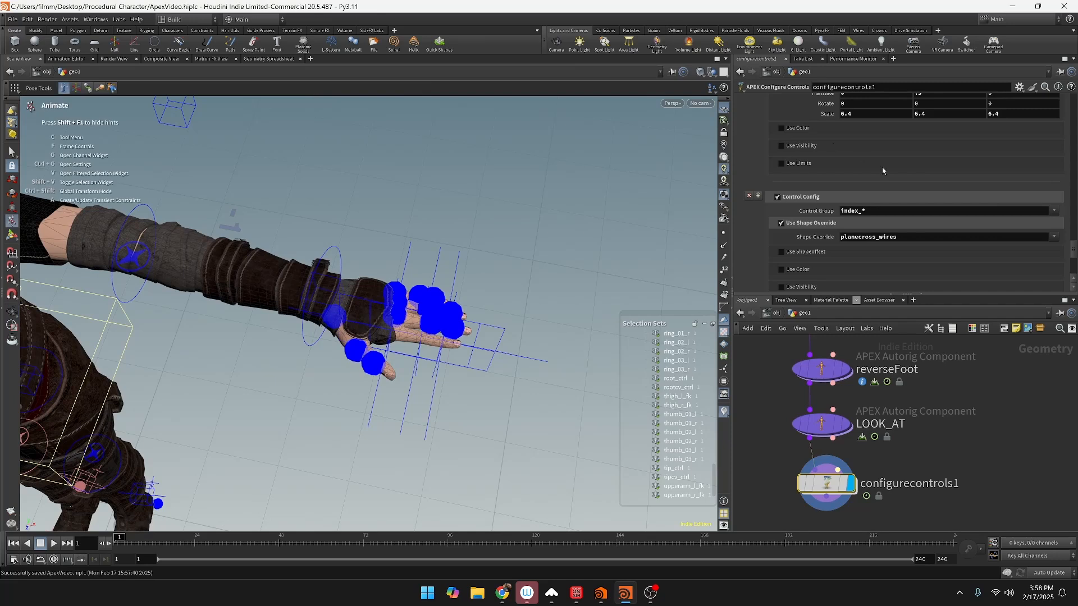
Step: Try the circleplanes_wires and torusb shapes for the index_* controls, checking the torusb shape around the hand
left_click(1054, 237)
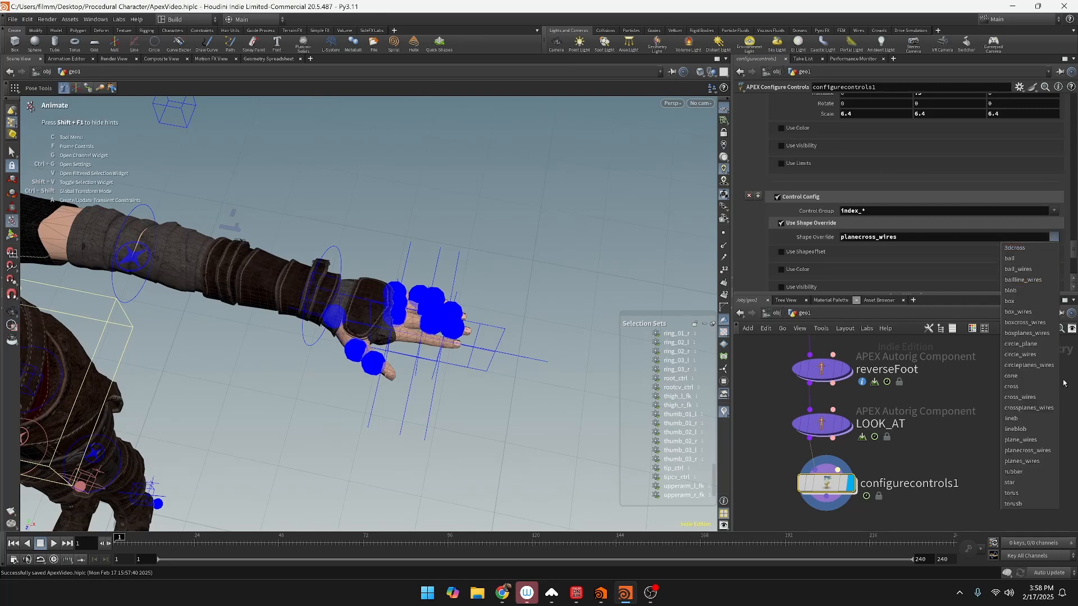
left_click(1020, 365)
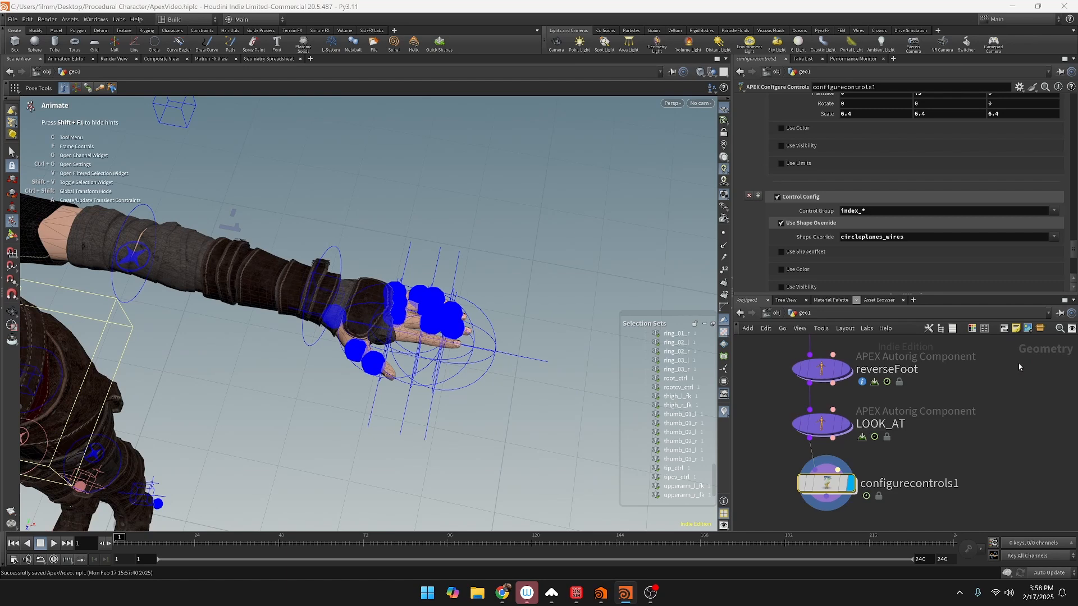
left_click(1053, 237)
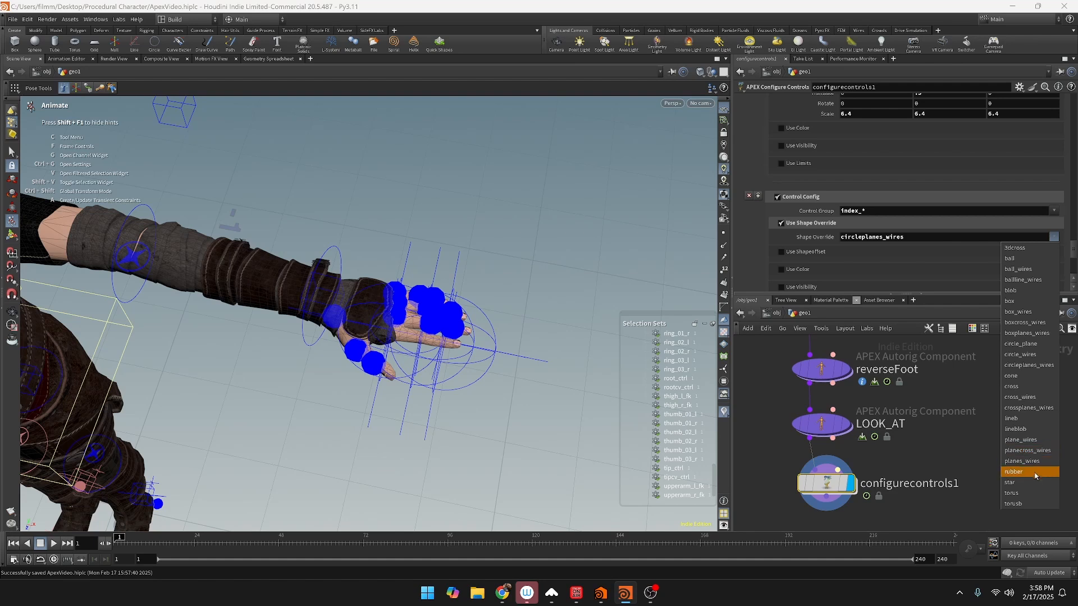
left_click(1033, 504)
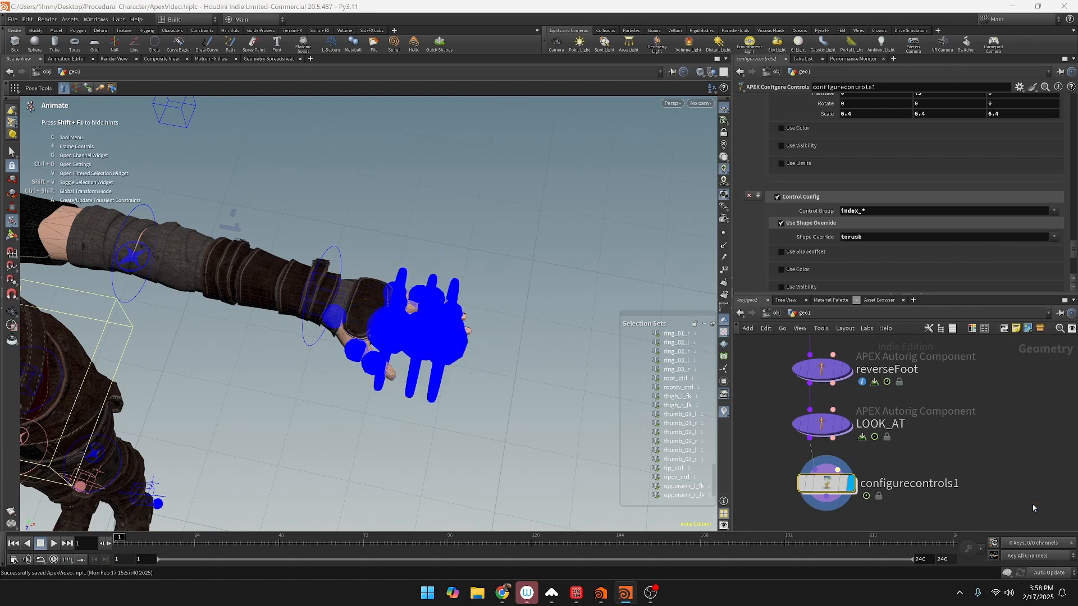
left_click_drag(534, 369, 565, 301, "alt")
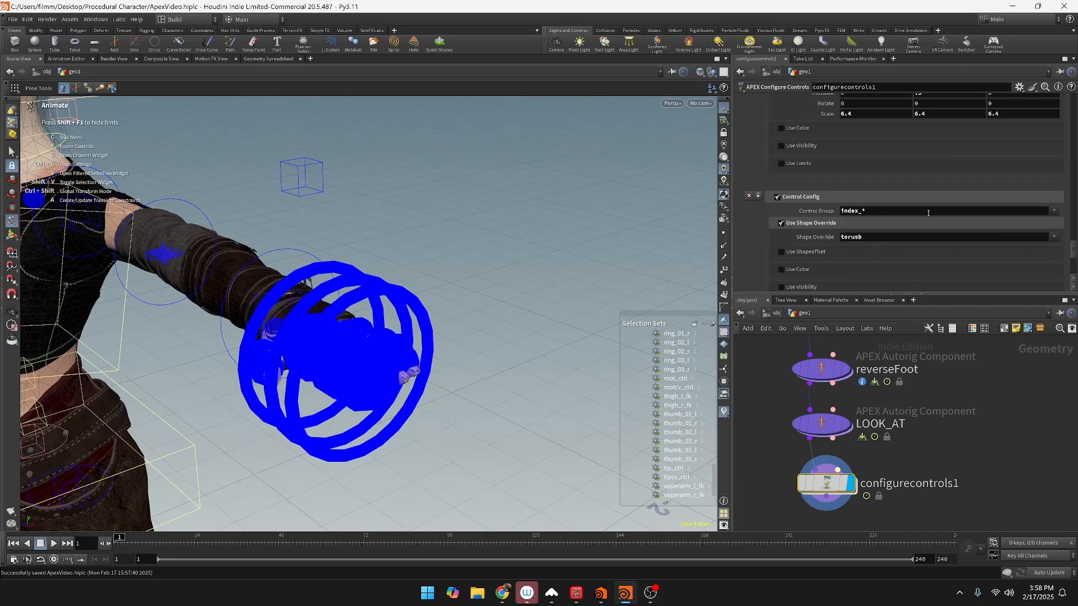
Step: Set the index_* config's shape override to lineb and inspect its direction from the fingers
left_click(1057, 239)
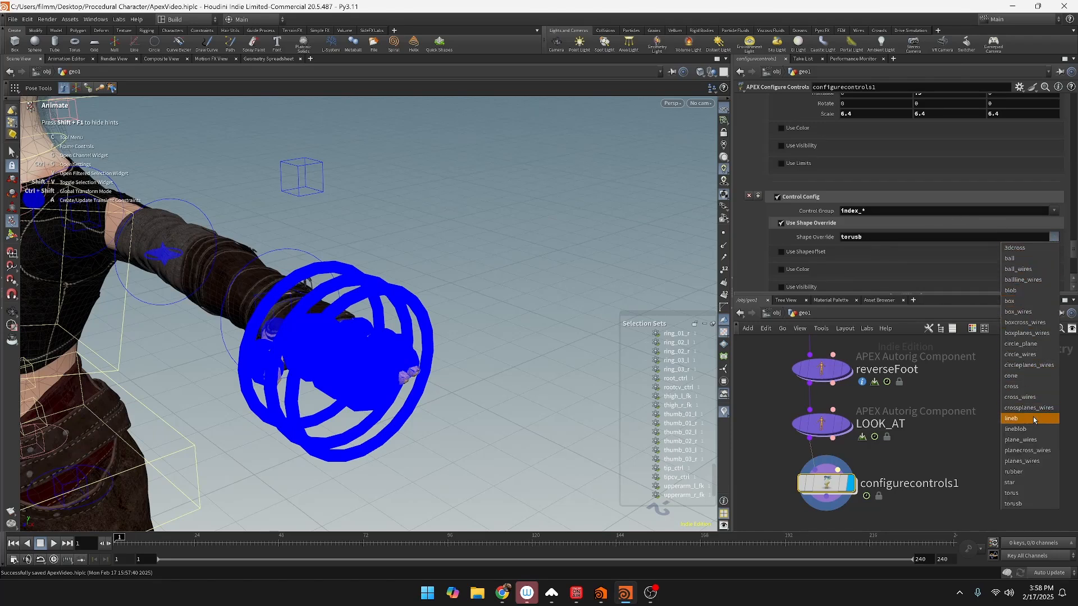
left_click(1013, 418)
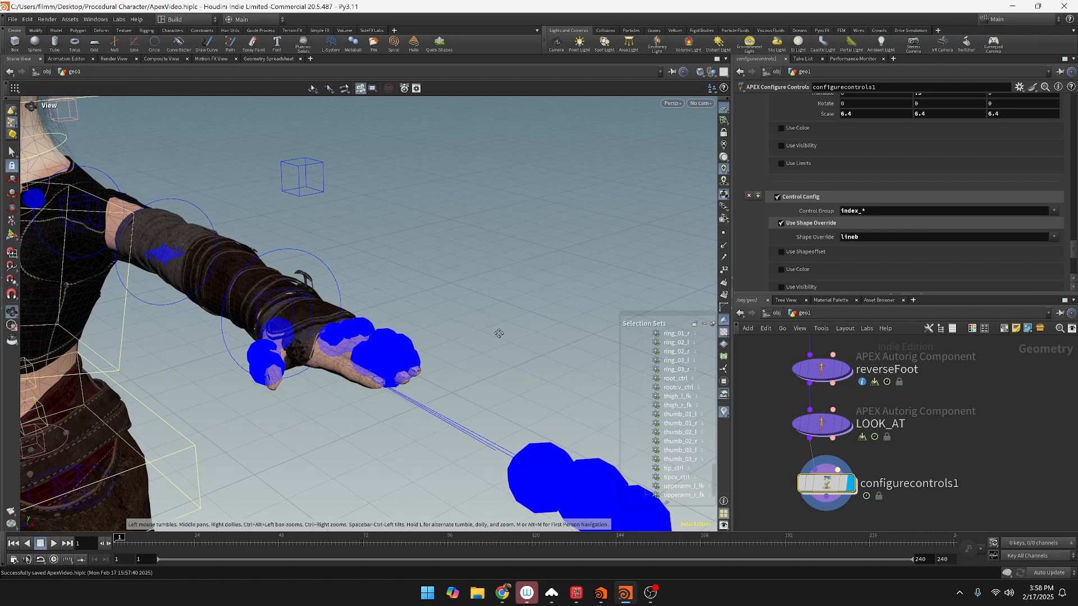
left_click_drag(497, 331, 492, 308, "alt")
scroll(492, 308, "down", 8, "alt")
scroll(490, 330, "up", 4)
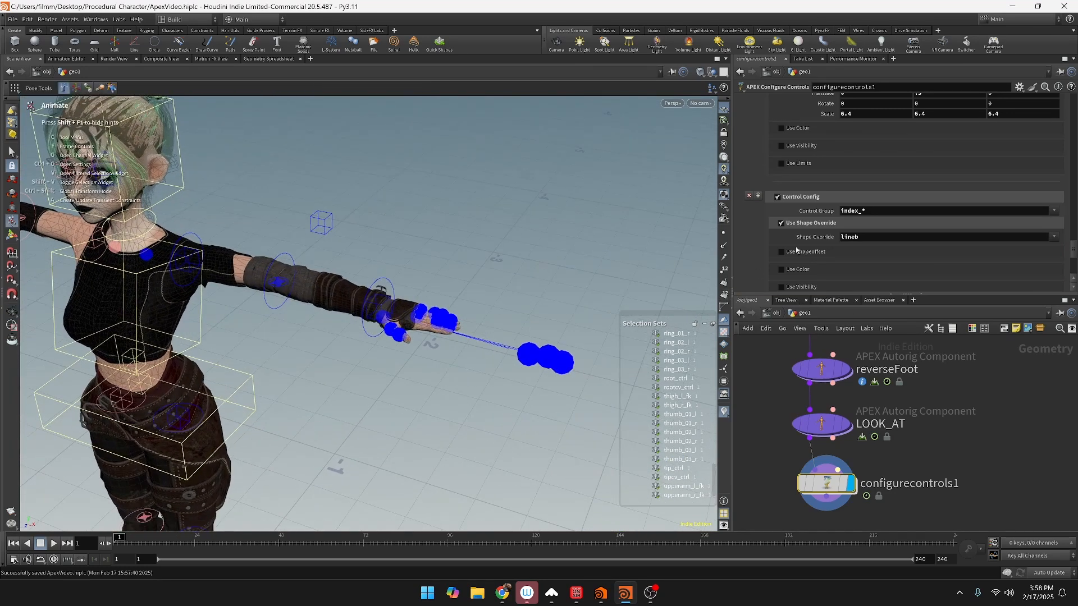
Step: Enable the index_* config's shape offset and try a 90-degree rotation about X, then about Y with X reset to 0
scroll(806, 257, "down", 1)
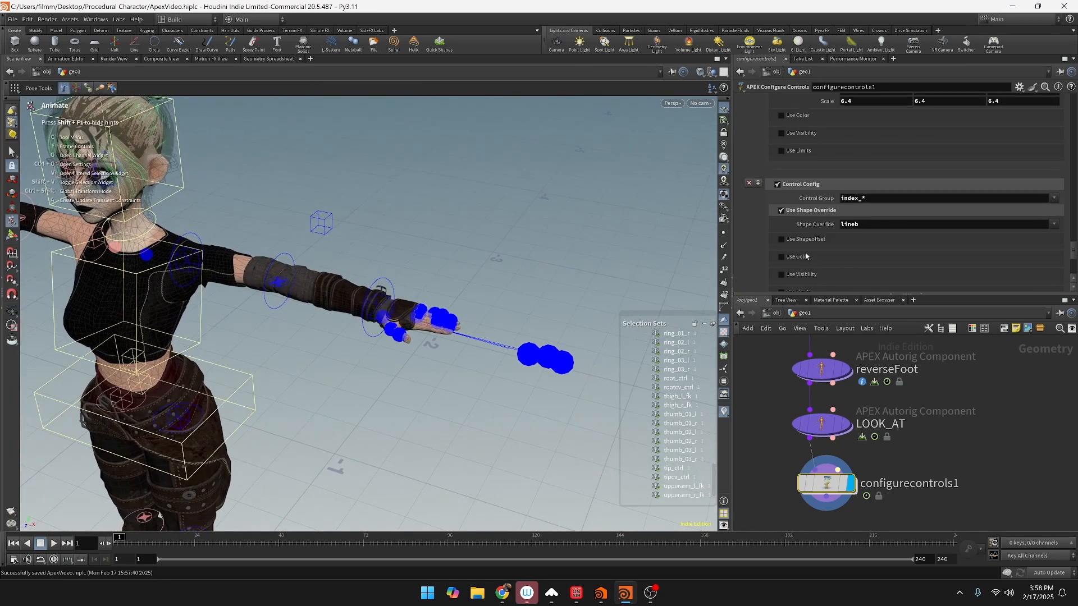
left_click(781, 239)
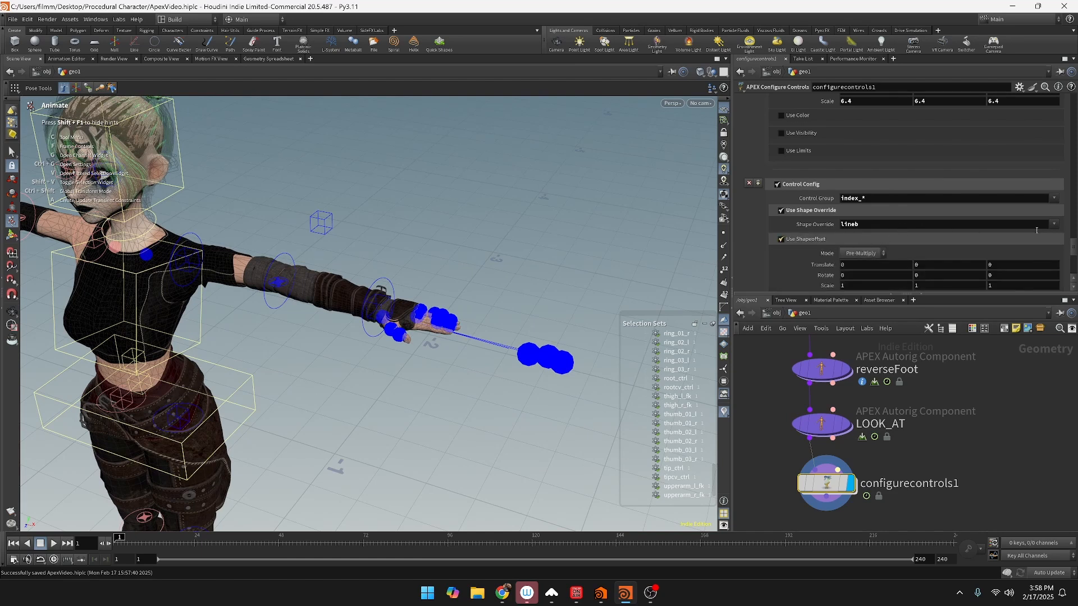
left_click(1053, 224)
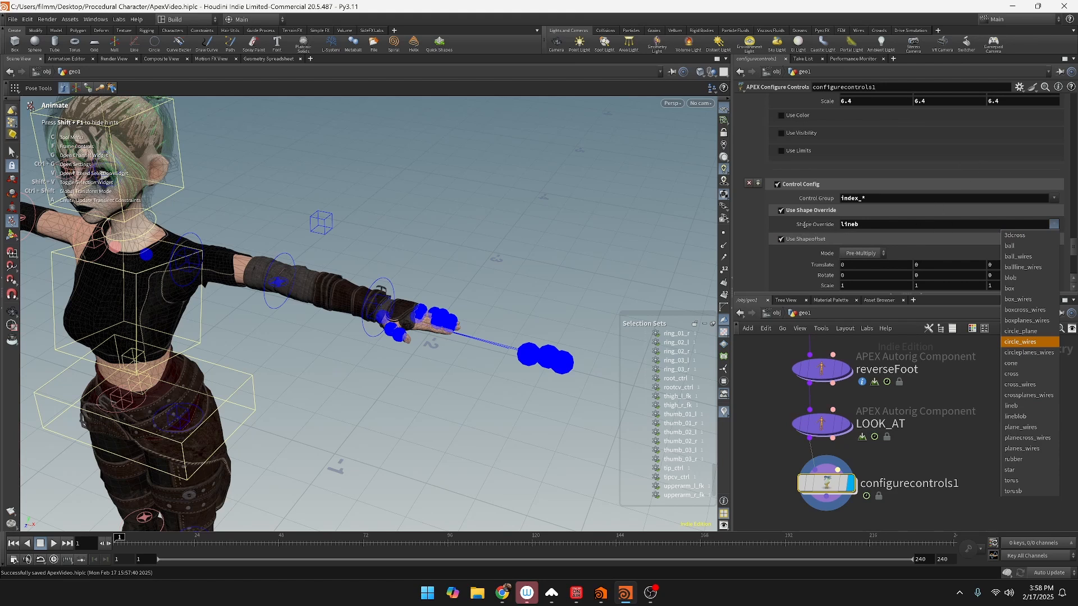
left_click(915, 278)
left_click(889, 275)
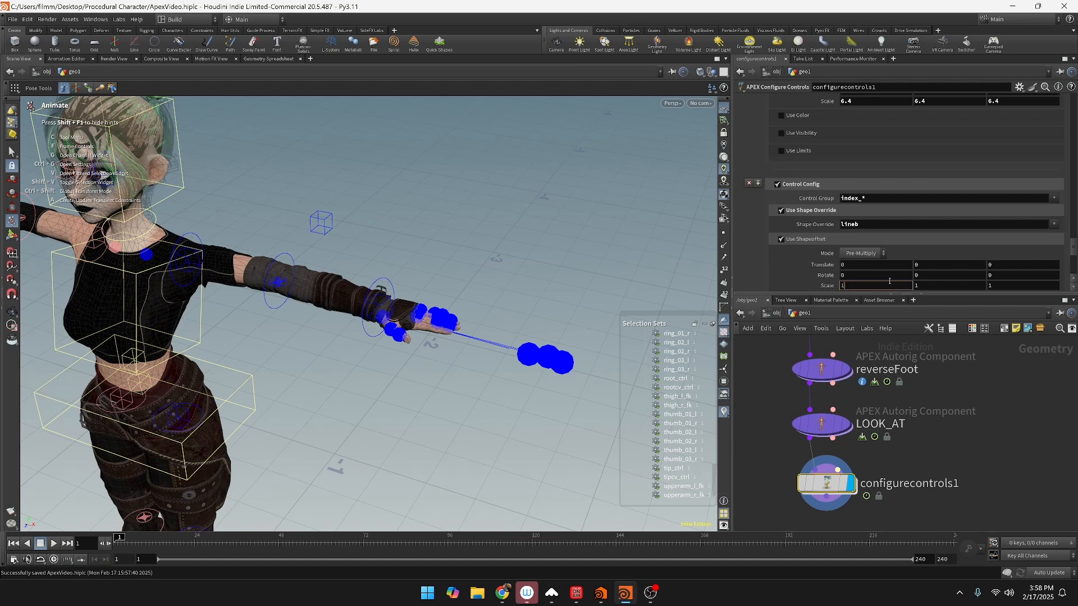
type("90")
key("Return")
double_click(889, 275)
type("0")
key("Tab")
type("90")
key("Return")
Step: Reset the index_* shape offset's Y rotation to 0, set its Z rotation to 90 and compare both hands
double_click(936, 276)
type("0")
key("Tab")
type("90")
key("Return")
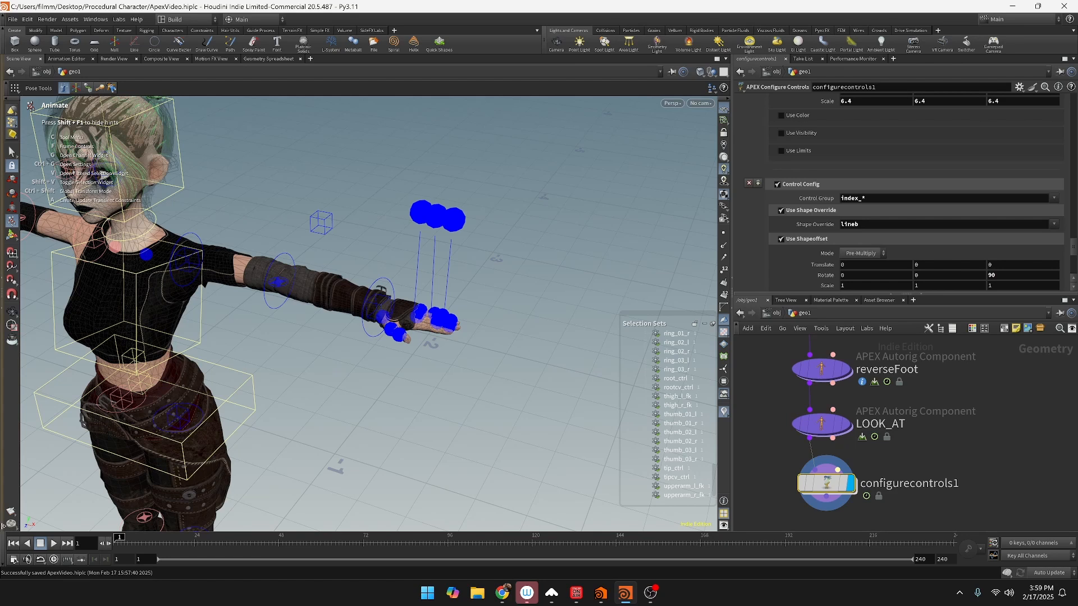
middle_click_drag(285, 358, 516, 366, "alt")
right_click_drag(515, 366, 393, 348, "alt")
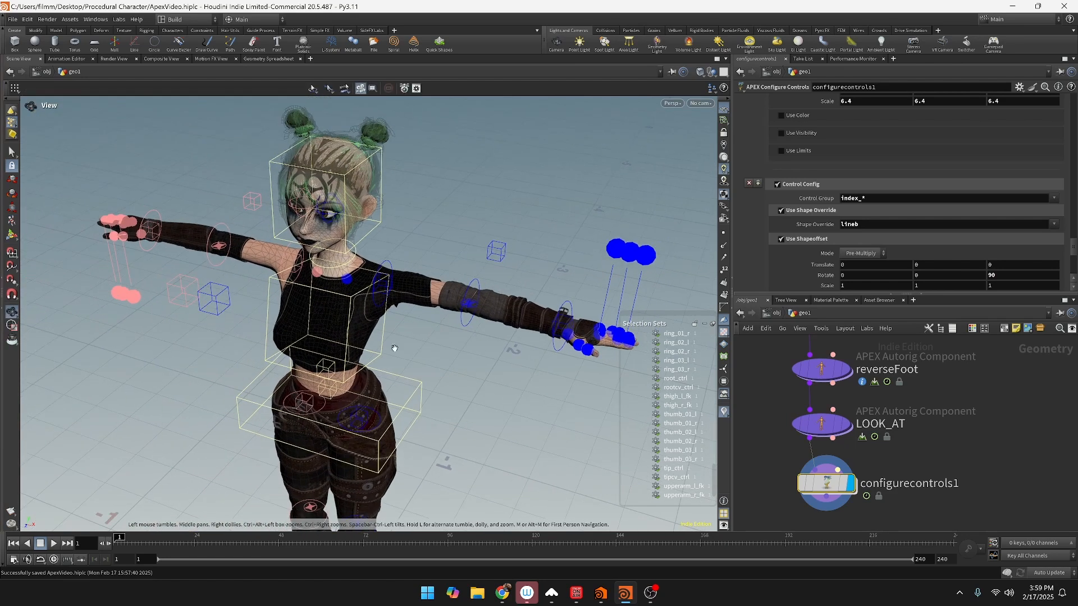
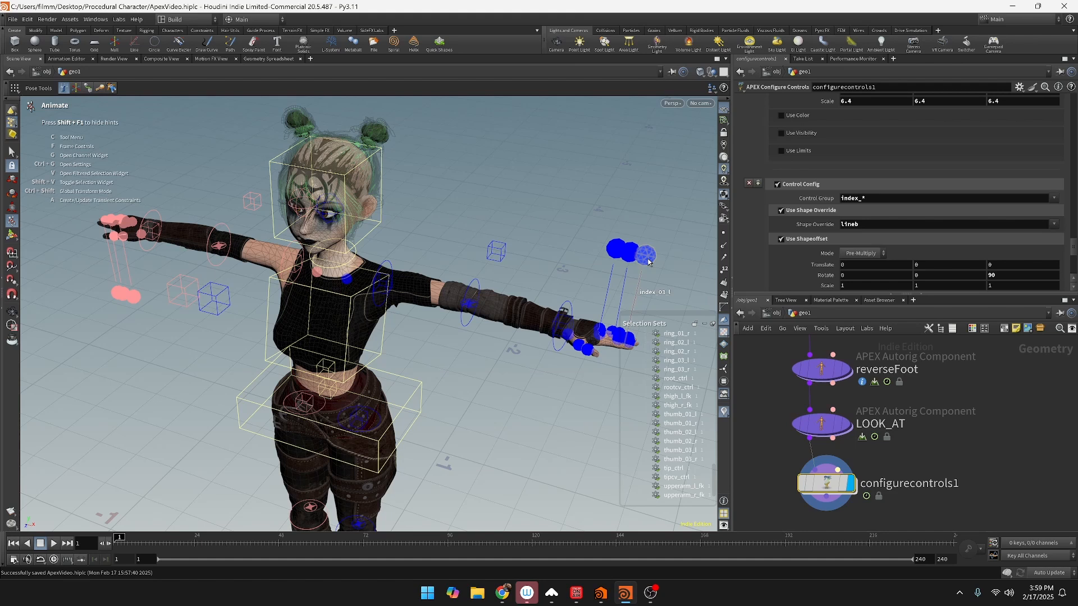
Step: Restrict the index_* config's control group to the left side as index_*_l
left_click(880, 201)
type("_l")
key("Return")
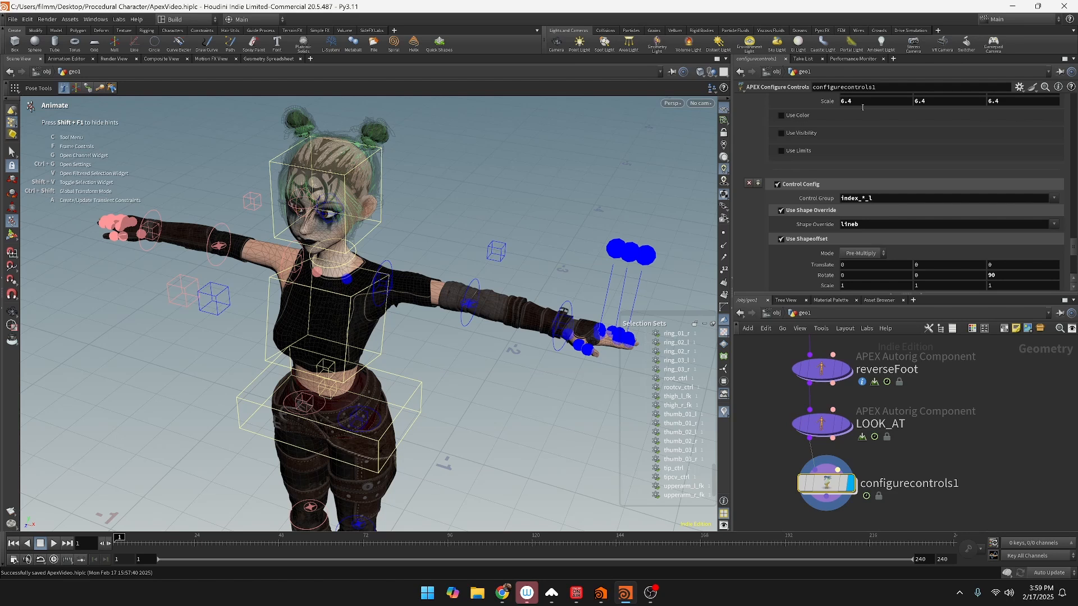
Step: Copy the index_*_l pattern and append it to the same control group as middle_*_l
left_click(892, 201)
key("ctrl+c")
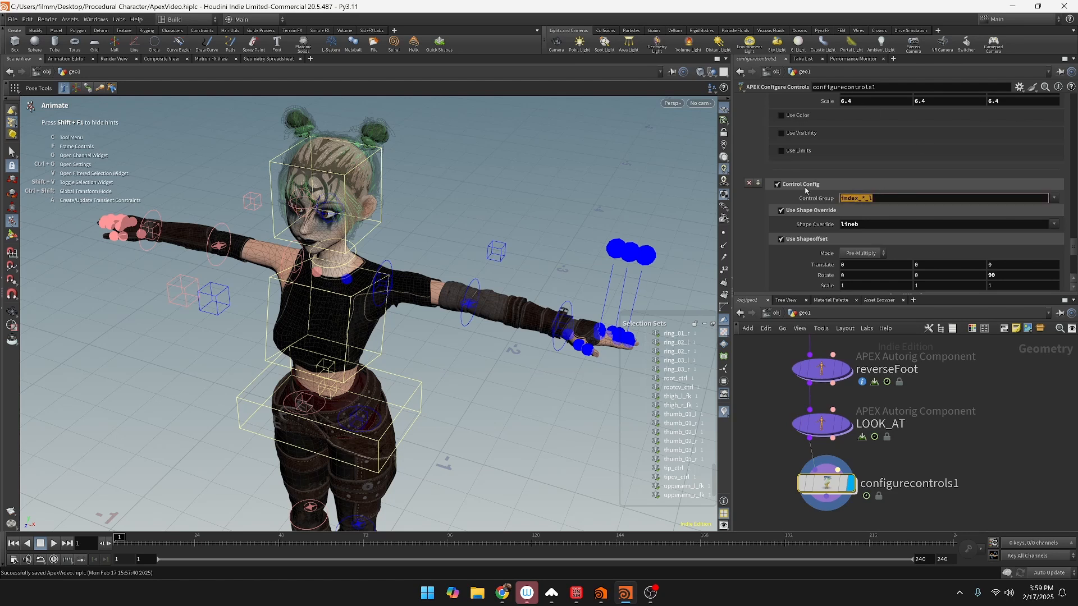
left_click(907, 199)
key("ctrl+v")
key("BackSpace")
key("BackSpace")
key("BackSpace")
key("BackSpace")
key("BackSpace")
type("middle")
key("Return")
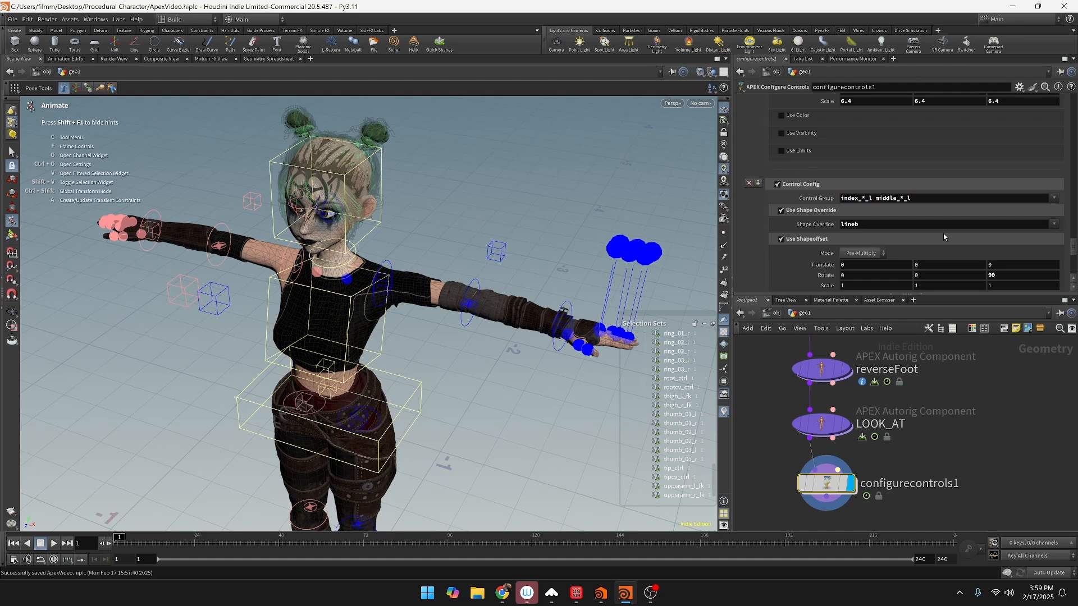
Step: Append pinky_*_l to the left finger config's control group
left_click(937, 201)
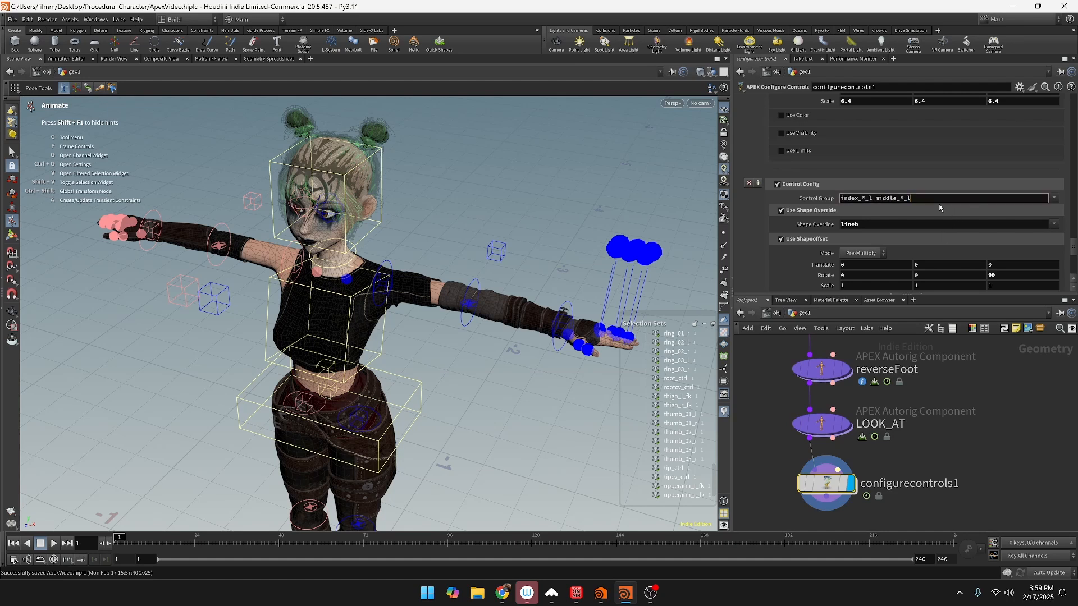
key("ctrl+v")
key("BackSpace")
key("BackSpace")
key("BackSpace")
key("BackSpace")
key("BackSpace")
type("pinky")
key("Return")
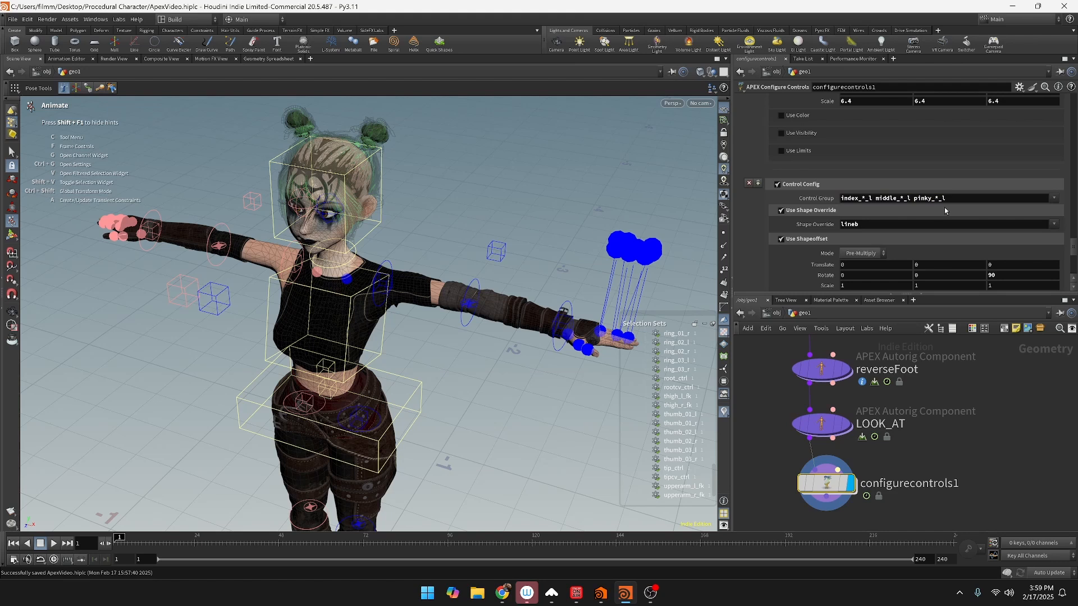
Step: Append ring_*_l to the left finger config's control group
left_click(970, 199)
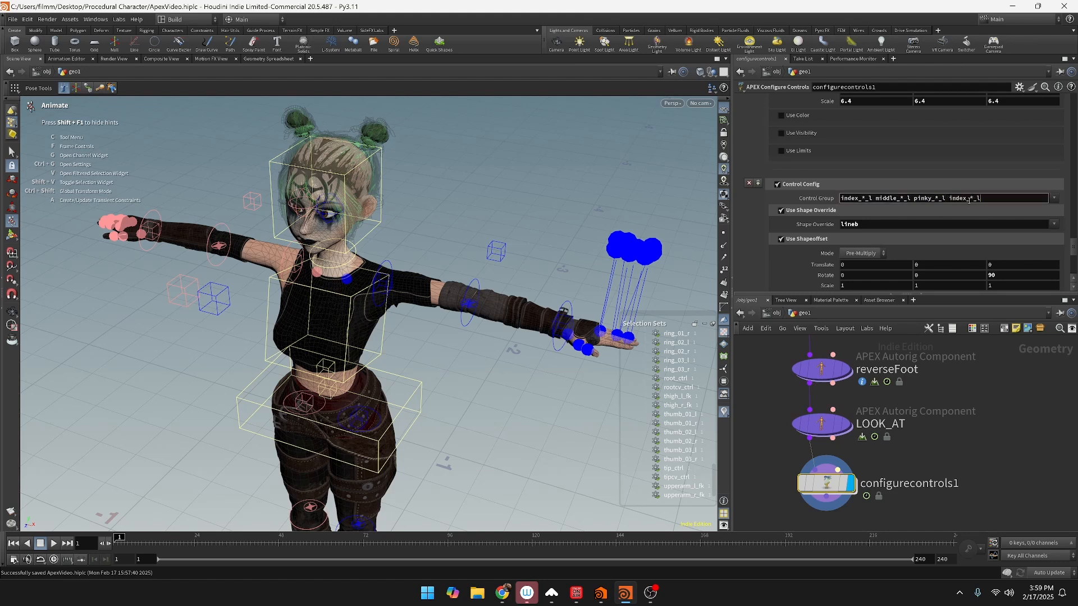
left_click(967, 199)
key("BackSpace")
key("BackSpace")
key("BackSpace")
key("BackSpace")
key("BackSpace")
type("ring")
key("Return")
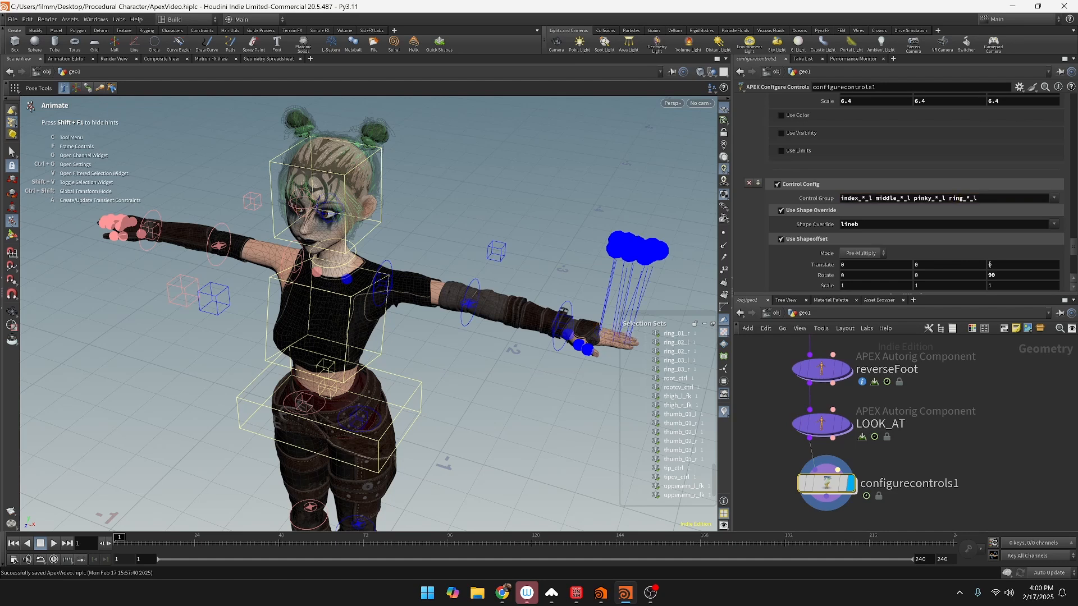
Step: Append thumb_*_l to the left finger config's control group
left_click(1004, 199)
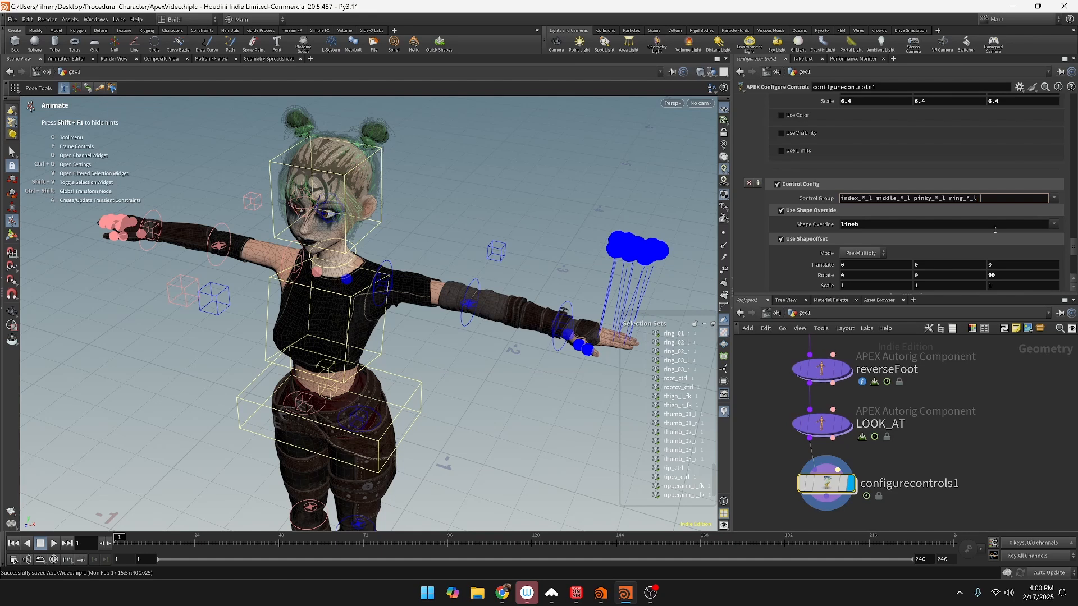
type("index_*_l")
key("BackSpace")
key("BackSpace")
key("BackSpace")
key("BackSpace")
key("BackSpace")
type("thumb")
key("Return")
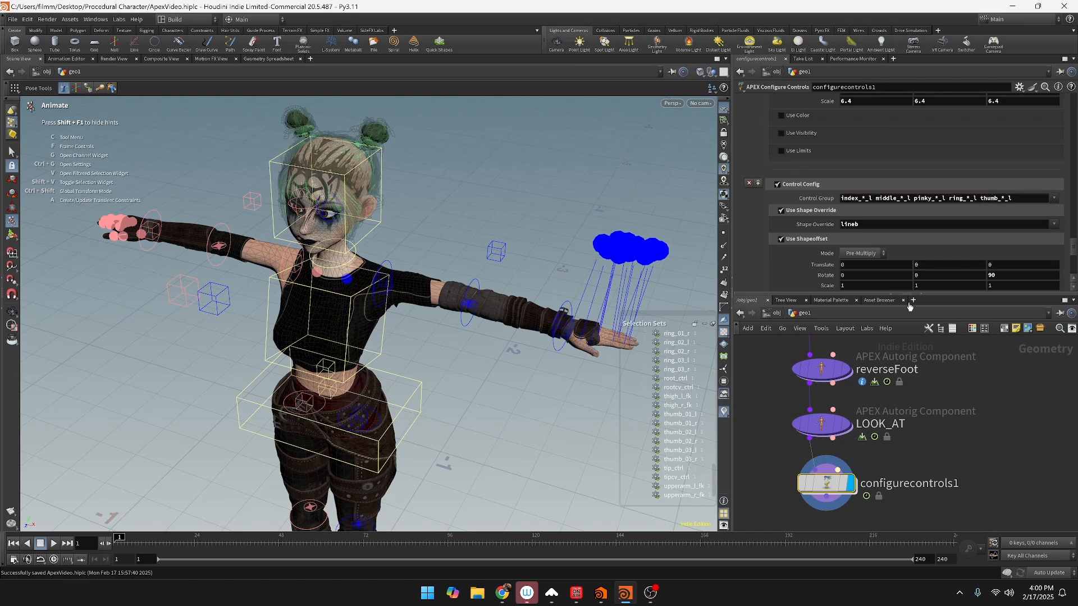
Step: Scale the left finger controls' shape offset uniformly to 0.2
key("Escape")
left_click_drag(544, 235, 567, 242)
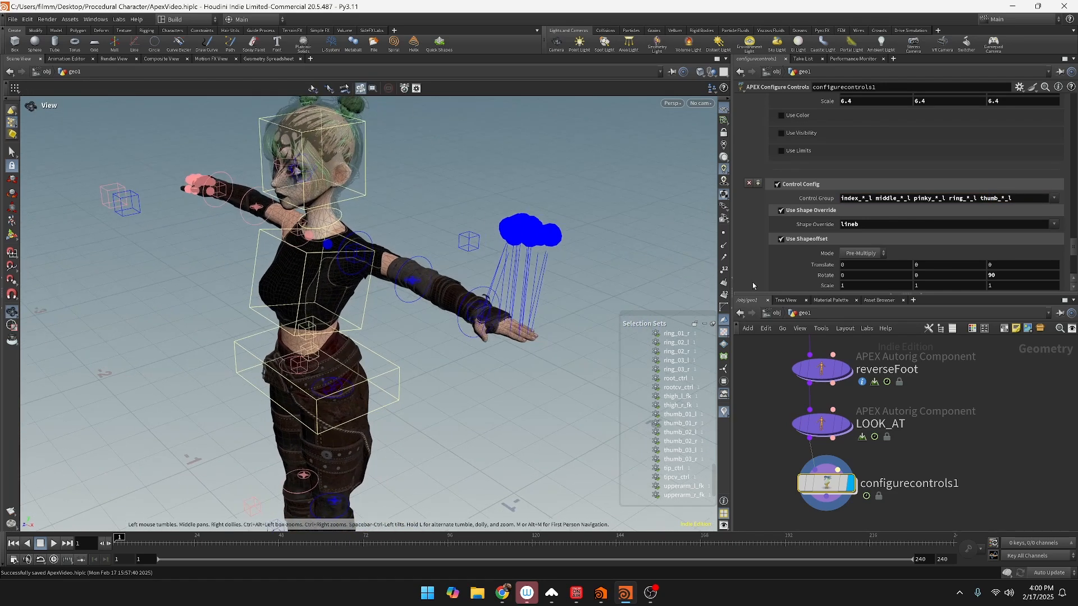
key("Return")
scroll(918, 255, "down", 2)
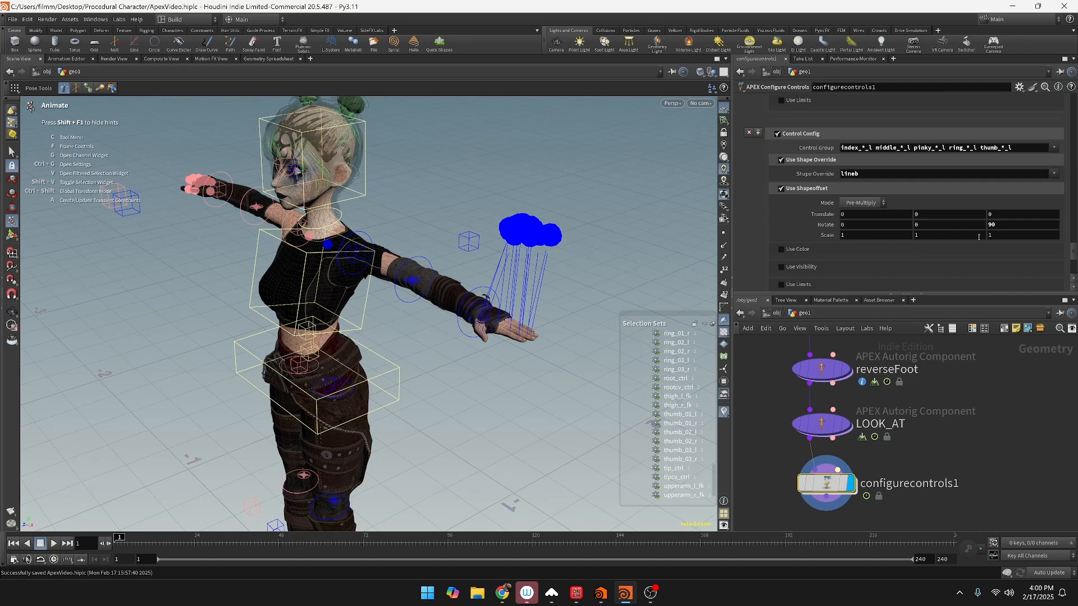
scroll(836, 235, "down", 1)
middle_click_drag(821, 222, 479, 313)
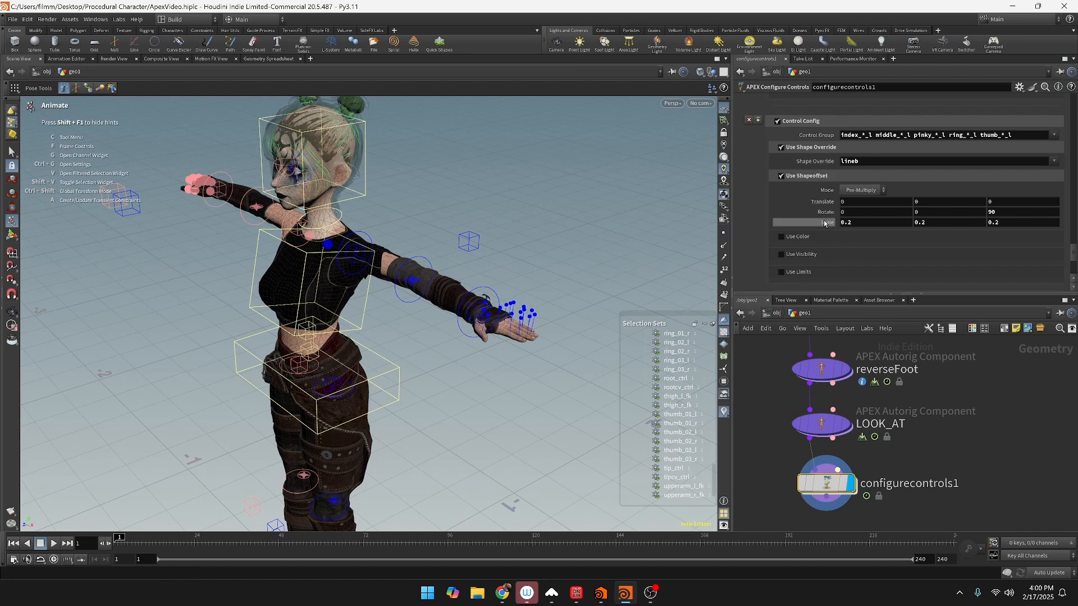
Step: Select several left finger controls up close, test-rotate them together and undo the rotation
left_click_drag(565, 278, 601, 306, "alt")
middle_click_drag(525, 376, 483, 443, "alt")
scroll(475, 337, "up", 4)
left_click_drag(483, 443, 450, 490, "alt")
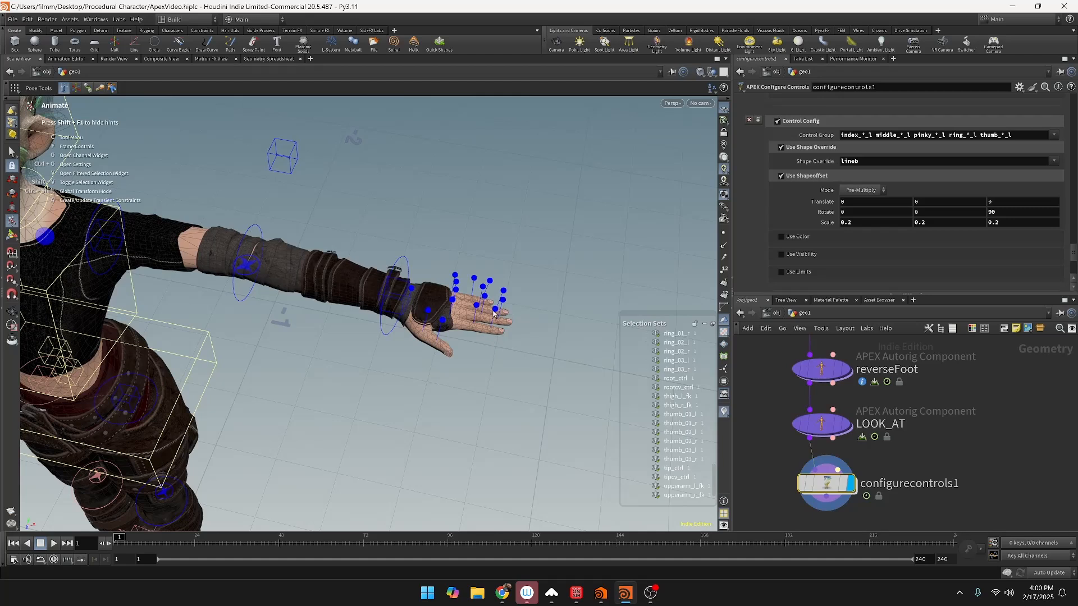
left_click(475, 308)
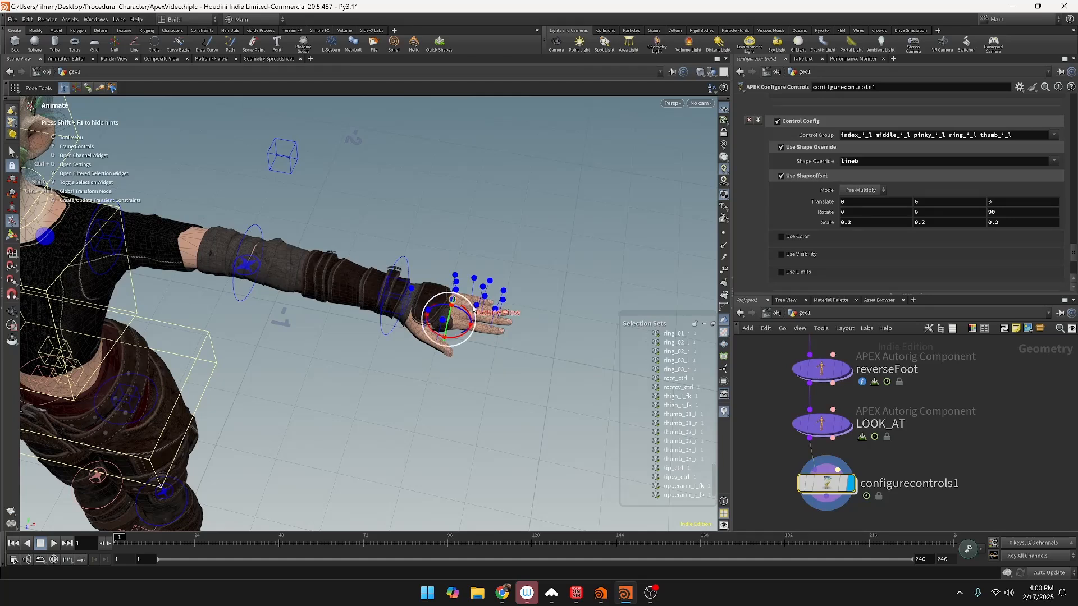
left_click(495, 308, "shift")
left_click(495, 309, "shift")
left_click_drag(511, 329, 520, 352)
key("ctrl+z")
Step: Save the scene and deselect the finger controls with the whole character in view
middle_click_drag(428, 375, 596, 352, "alt")
scroll(510, 360, "down", 1, "alt")
left_click_drag(510, 360, 517, 337, "alt")
key("ctrl+s")
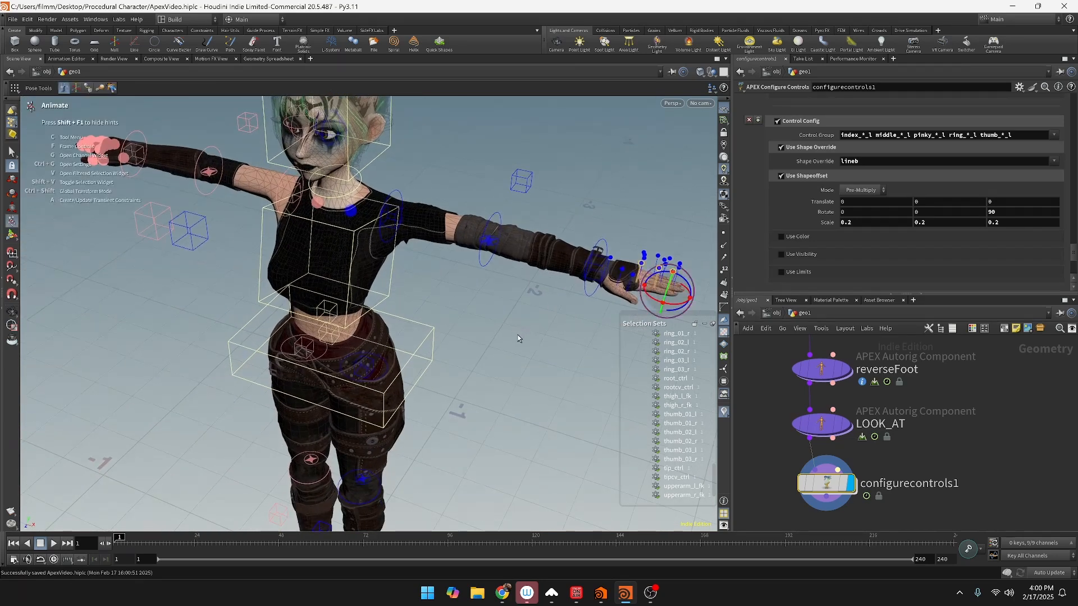
middle_click_drag(542, 336, 529, 272, "alt")
scroll(532, 299, "down", 4, "alt")
left_click_drag(532, 299, 552, 281, "alt")
middle_click_drag(551, 281, 523, 268, "alt")
middle_click_drag(527, 360, 505, 413, "alt")
left_click_drag(505, 414, 538, 401, "alt")
middle_click_drag(539, 401, 544, 337, "alt")
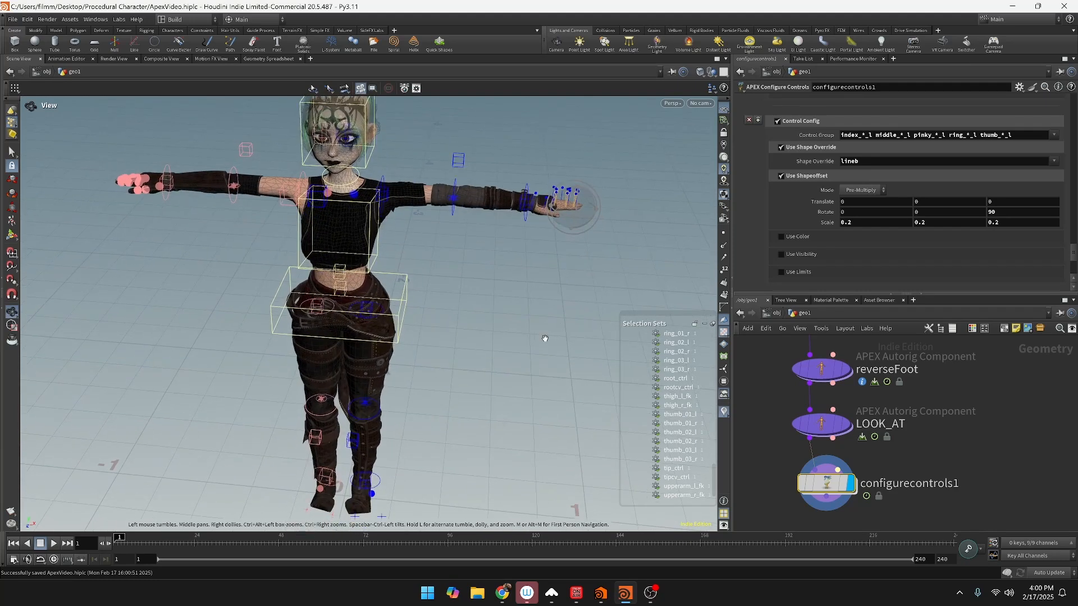
left_click(494, 345)
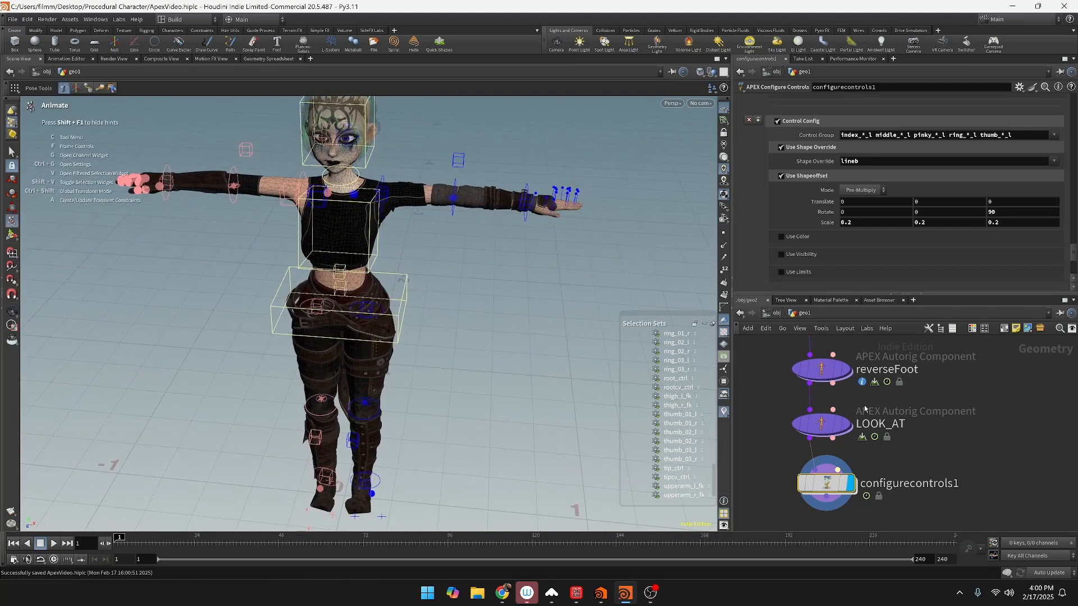
Step: Copy the left finger control group into the next empty config and change its patterns to index_*_r middle_*_r pinky_*_r ring_*_r thumb_*_r
scroll(803, 174, "up", 1)
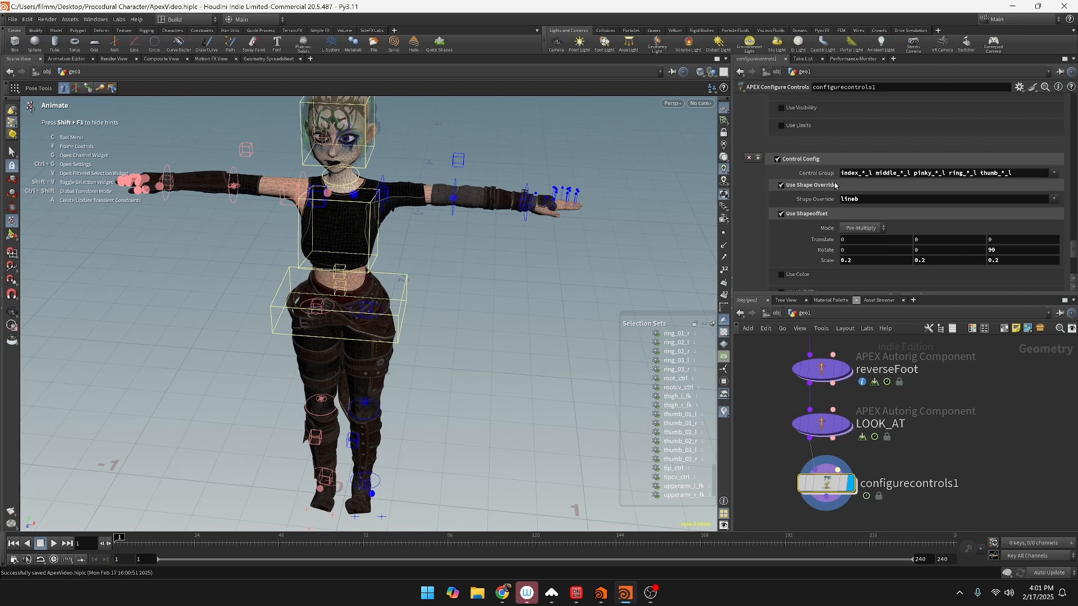
left_click_drag(1019, 174, 756, 188)
key("ctrl+c")
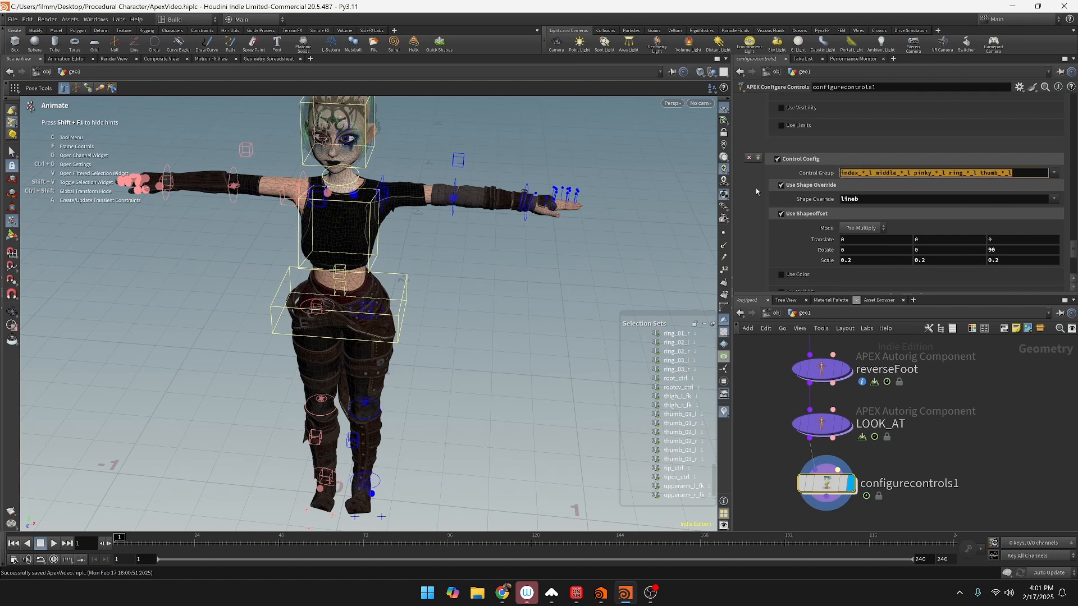
scroll(868, 248, "down", 4)
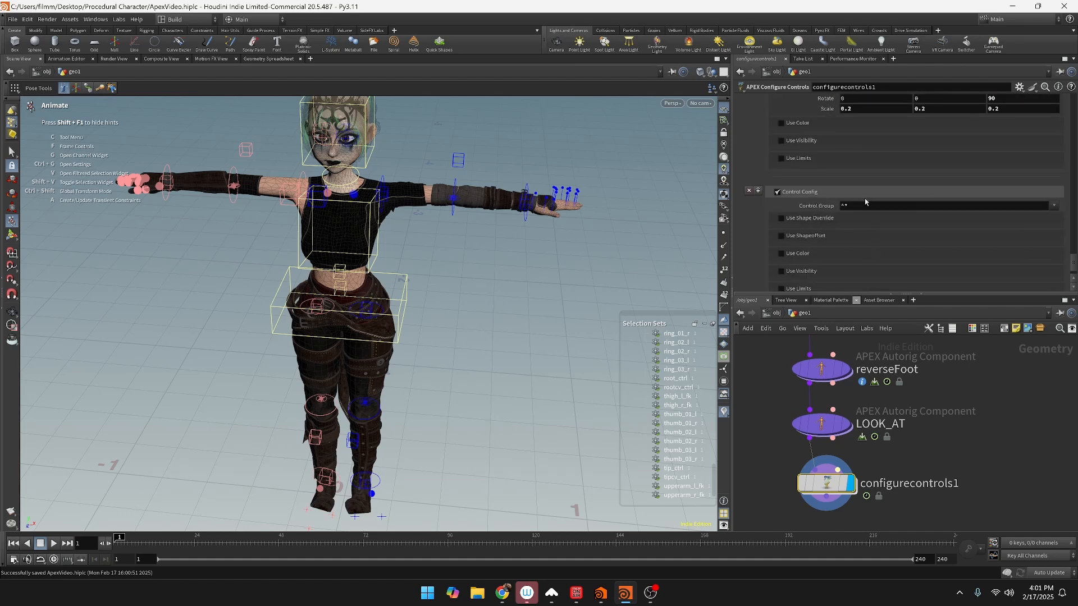
left_click_drag(866, 206, 683, 212)
key("ctrl+v")
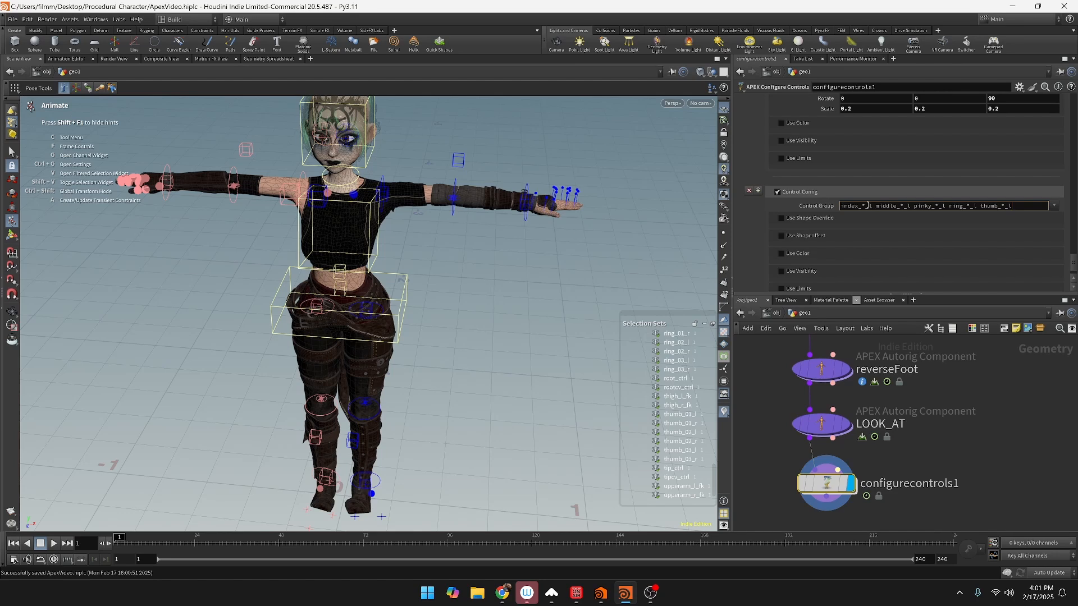
key("Delete")
type("r")
key("BackSpace")
type("r")
key("Delete")
type("r")
key("BackSpace")
type("r")
Step: Enable the right finger config's shape offset and set its scale to .2 on all three axes
left_click(781, 236)
scroll(852, 256, "down", 3)
left_click(857, 232)
type(".")
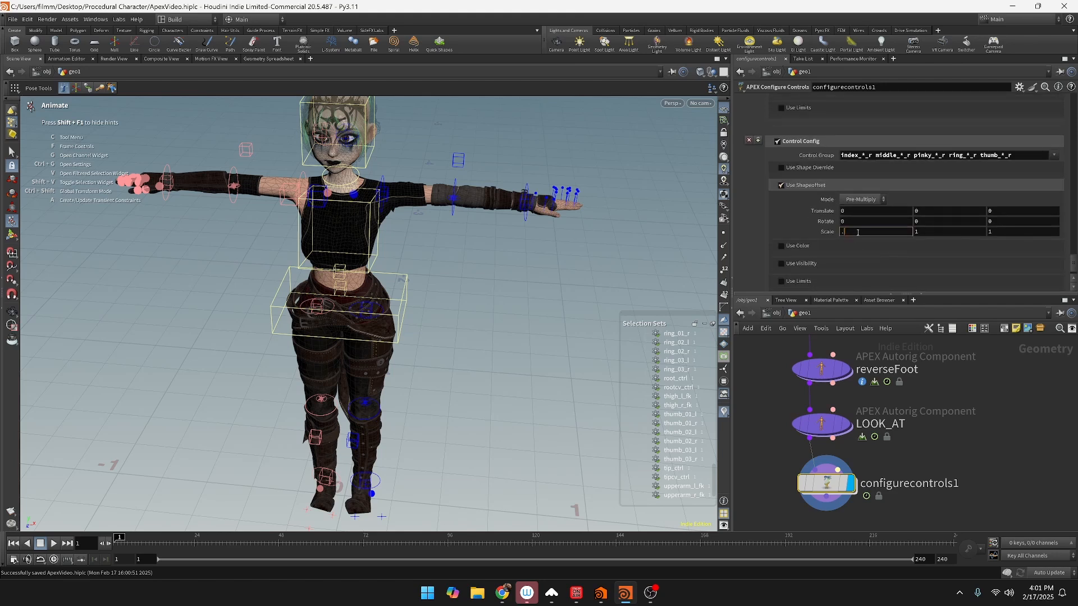
type("2")
key("Tab")
type(".2")
key("Tab")
type(".2")
key("Return")
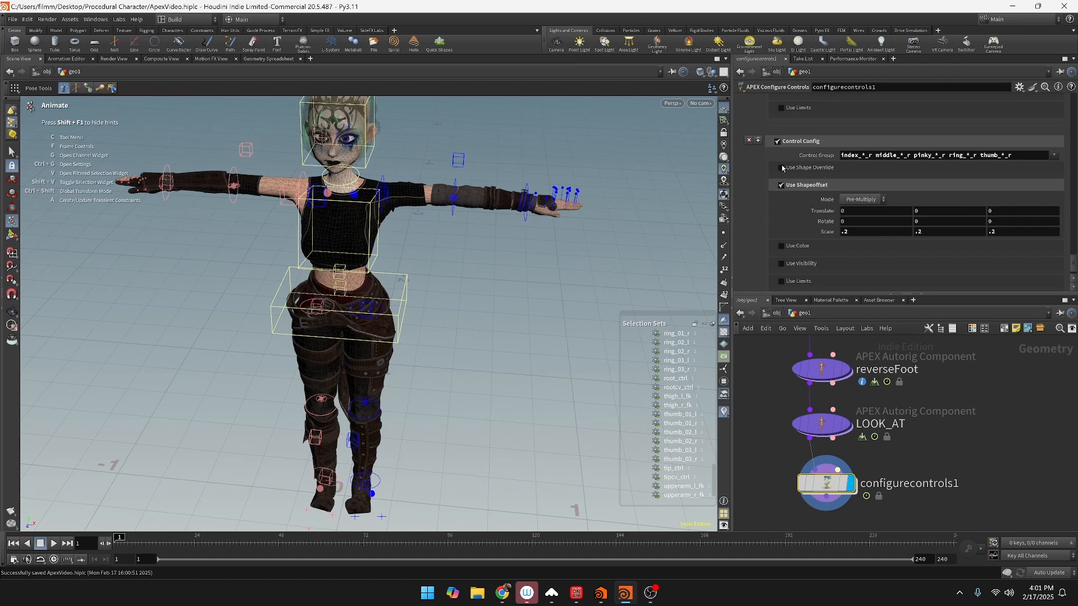
Step: Set the right finger config's shape offset Z rotation to -90
left_click(1017, 221)
scroll(1009, 129, "up", 3)
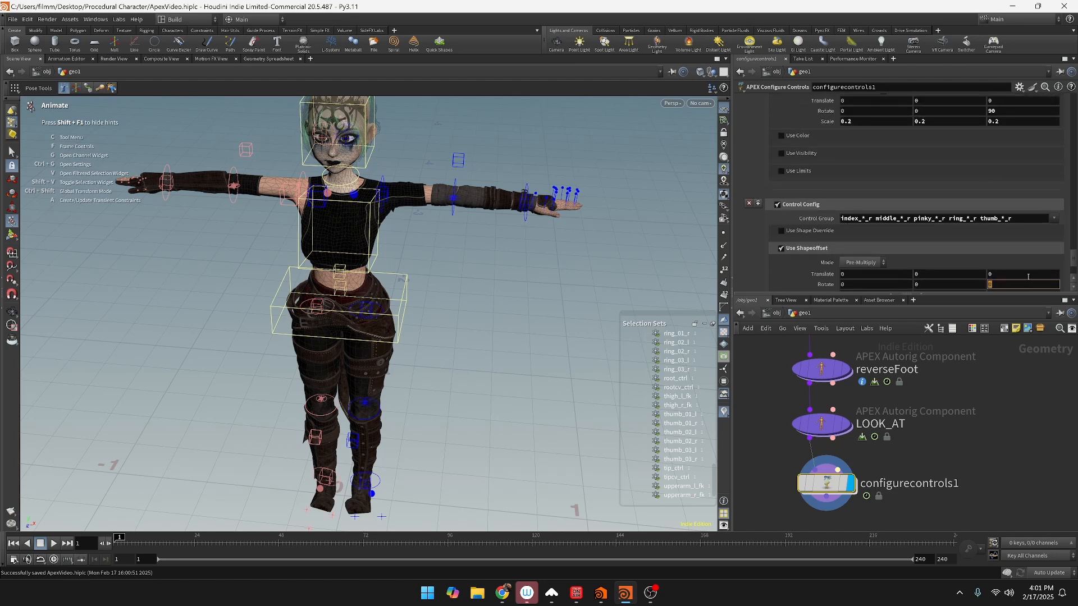
scroll(1030, 281, "down", 2)
type("-90")
key("Return")
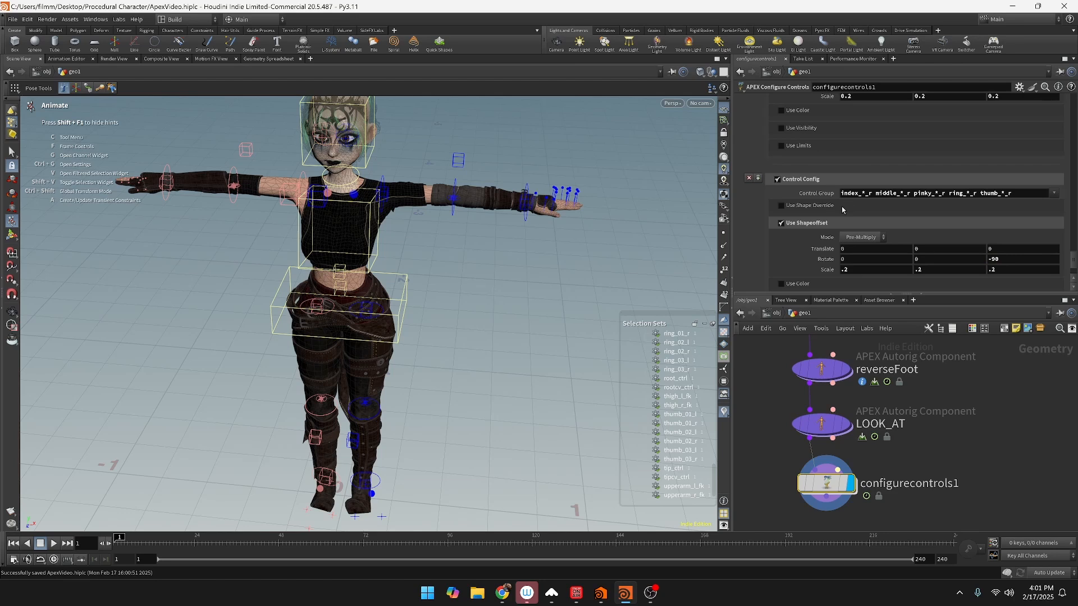
Step: Enable the right finger config's shape override and set it to lineb
left_click(782, 205)
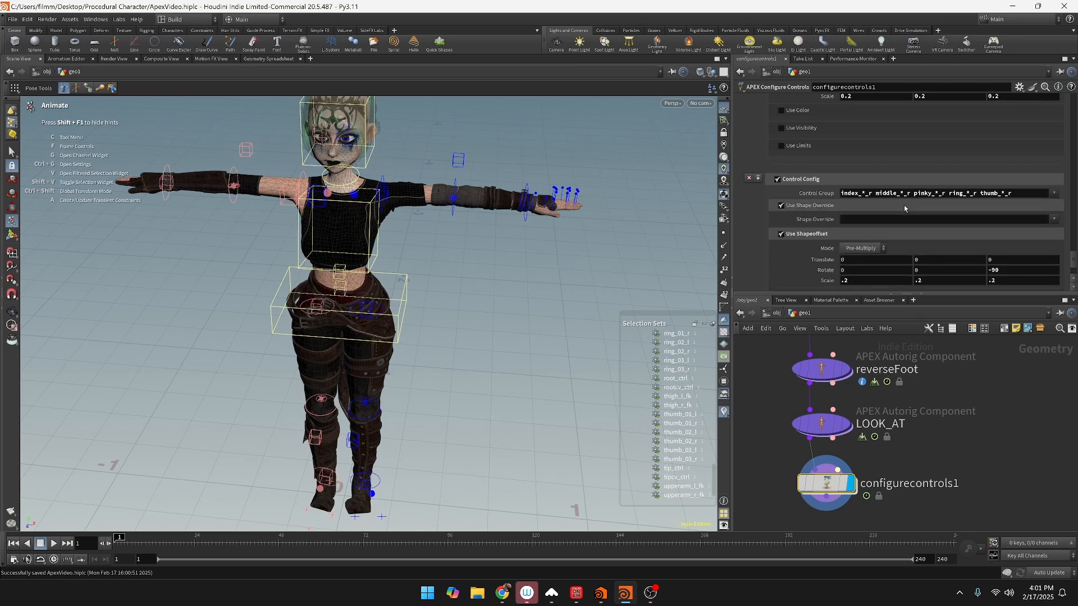
left_click(1054, 219)
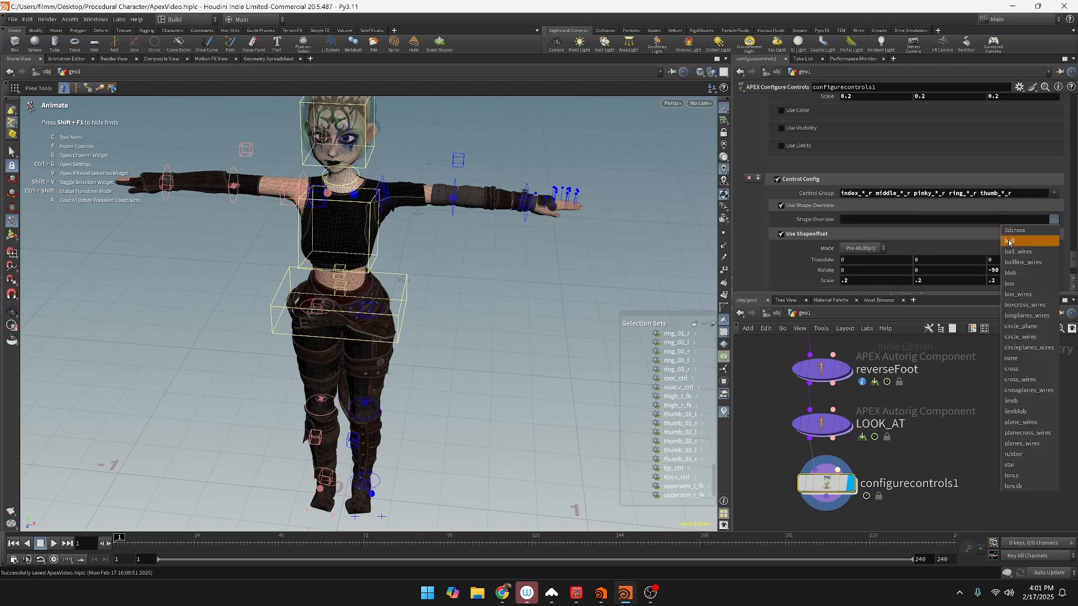
left_click(1030, 402)
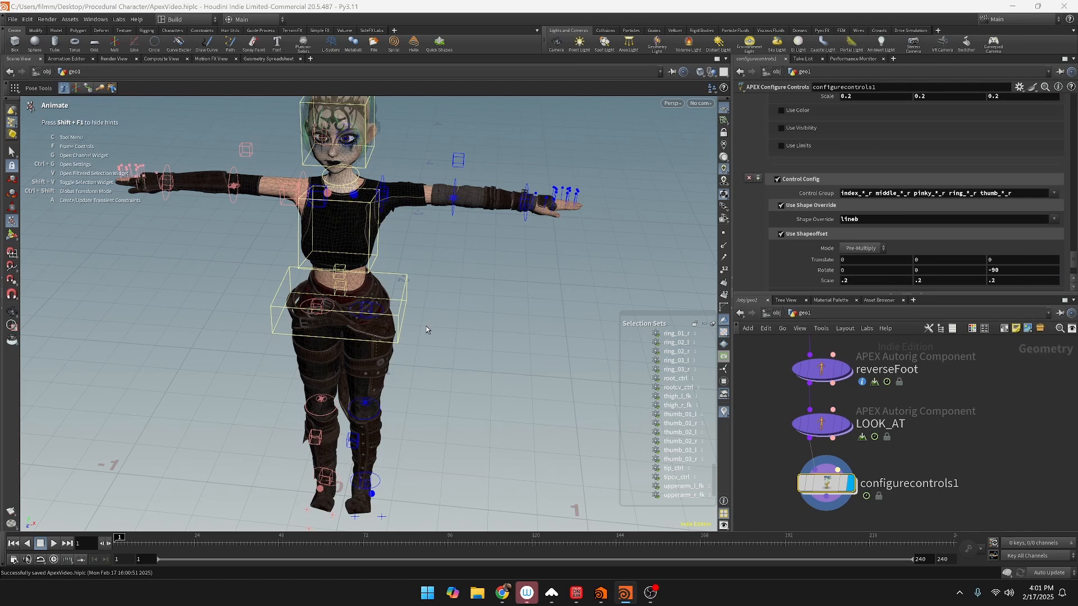
Step: Examine the finger controls on both hands and the other rig controls from several angles
middle_click_drag(185, 272, 325, 367, "alt")
scroll(315, 342, "up", 6, "alt")
middle_click_drag(396, 345, 96, 267, "alt")
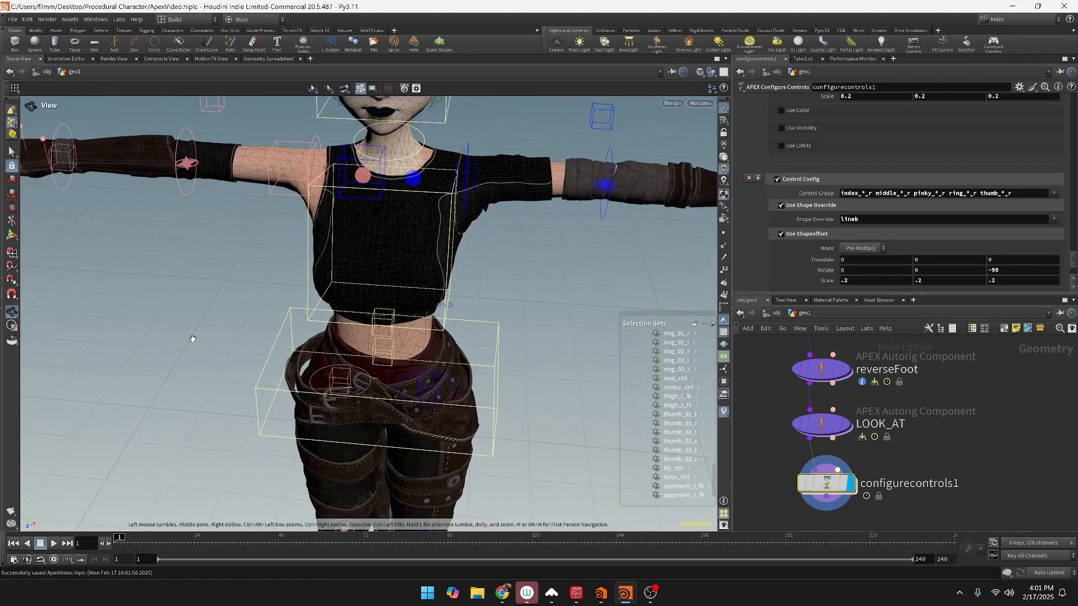
left_click_drag(192, 339, 54, 359, "alt")
scroll(553, 227, "down", 6, "alt")
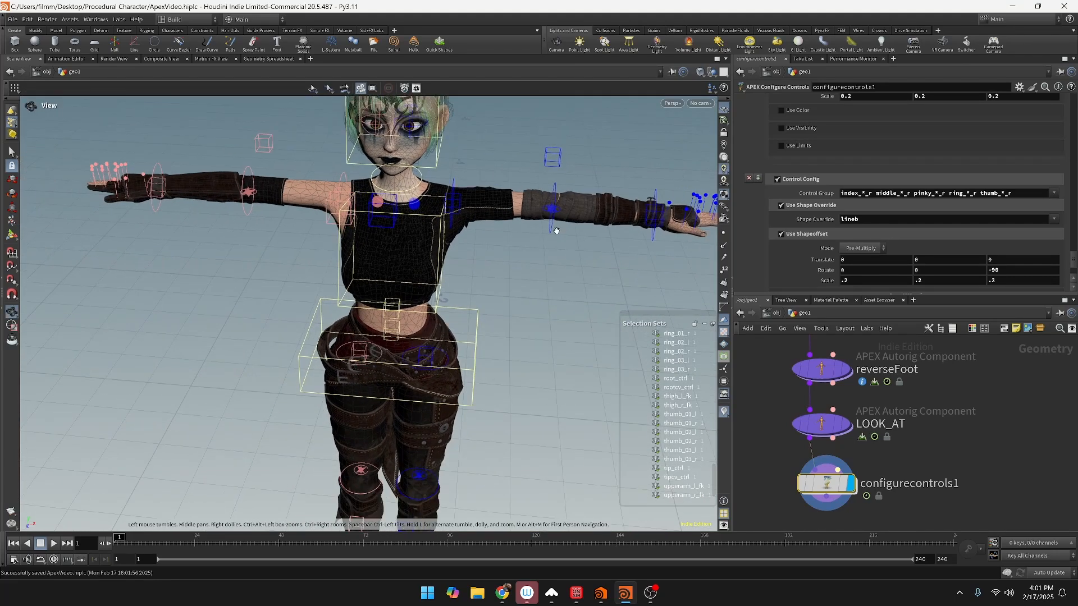
middle_click_drag(616, 302, 500, 306, "alt")
scroll(495, 308, "down", 6, "alt")
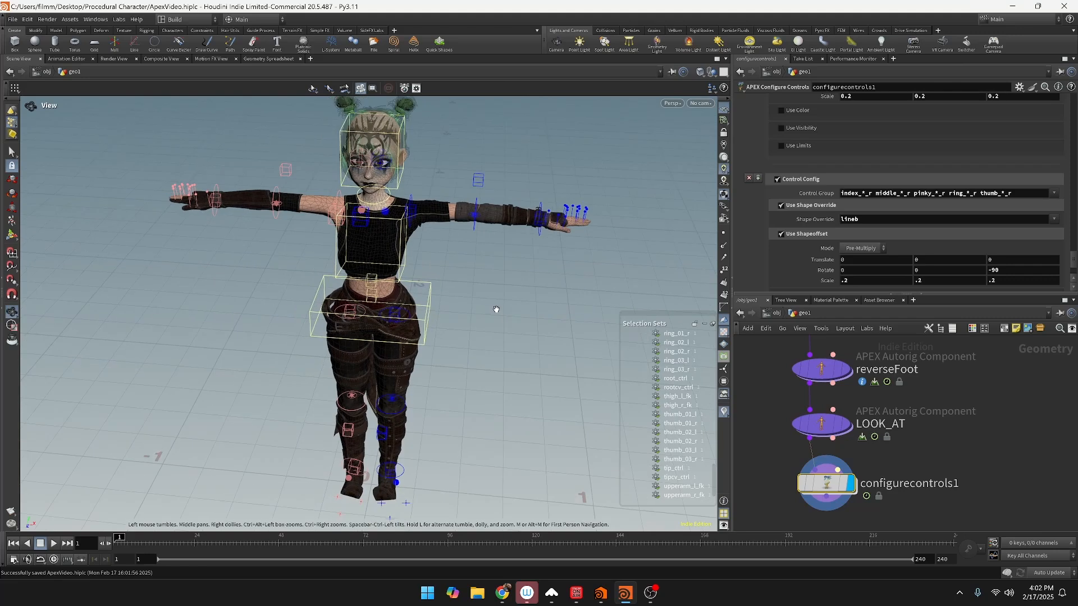
left_click_drag(487, 328, 433, 309, "alt")
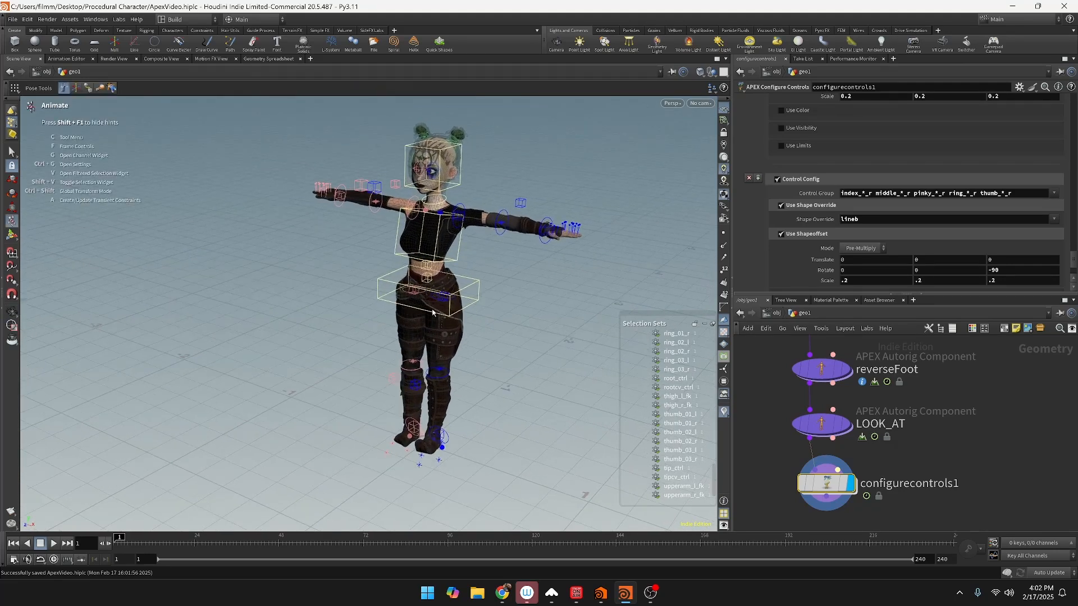
left_click_drag(432, 313, 527, 261, "alt")
middle_click_drag(527, 261, 532, 464, "alt")
right_click_drag(532, 464, 470, 357, "alt")
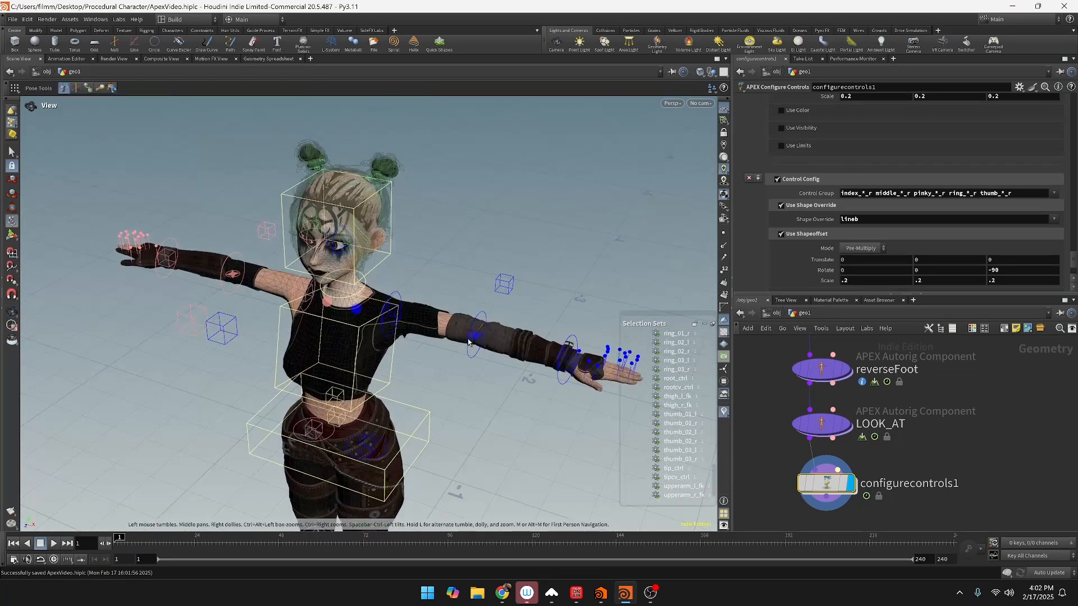
scroll(477, 344, "up", 4)
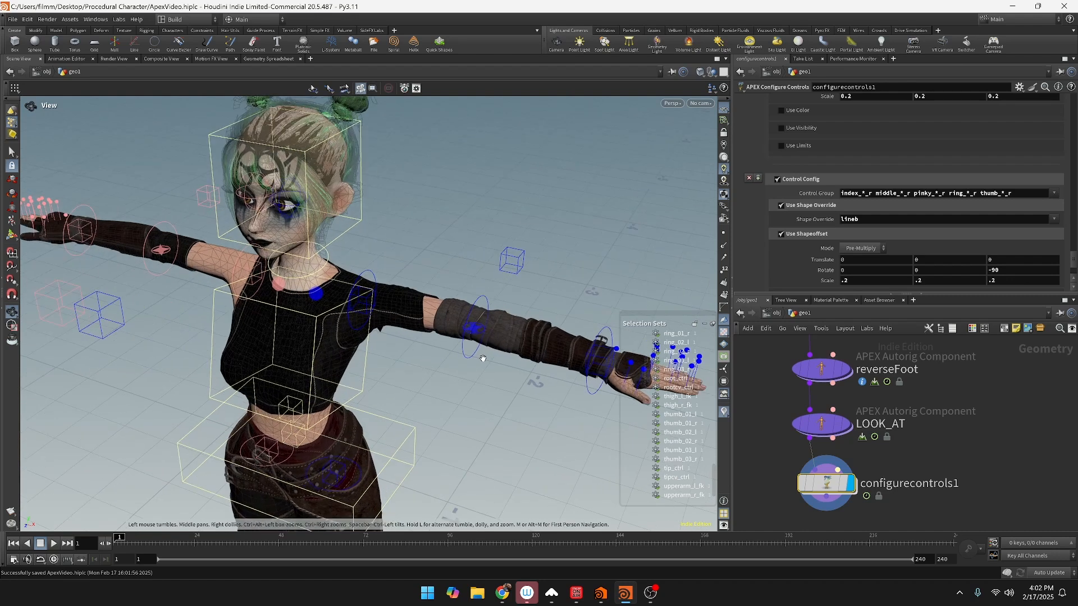
Step: Try moving the left arm's IK/FK blend control away from the elbow
left_click(484, 327)
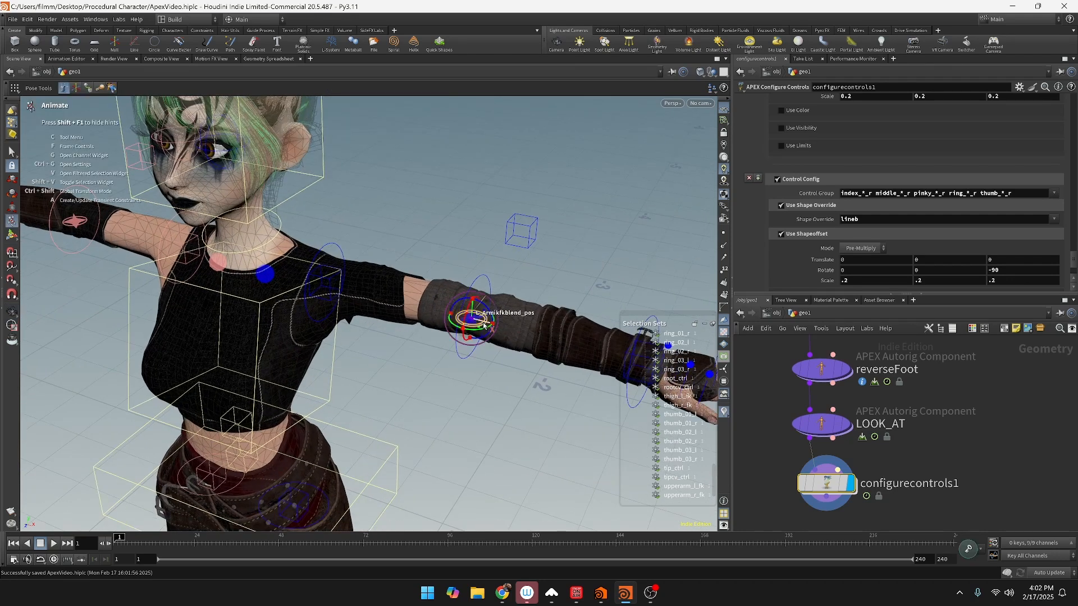
left_click_drag(481, 322, 132, 392)
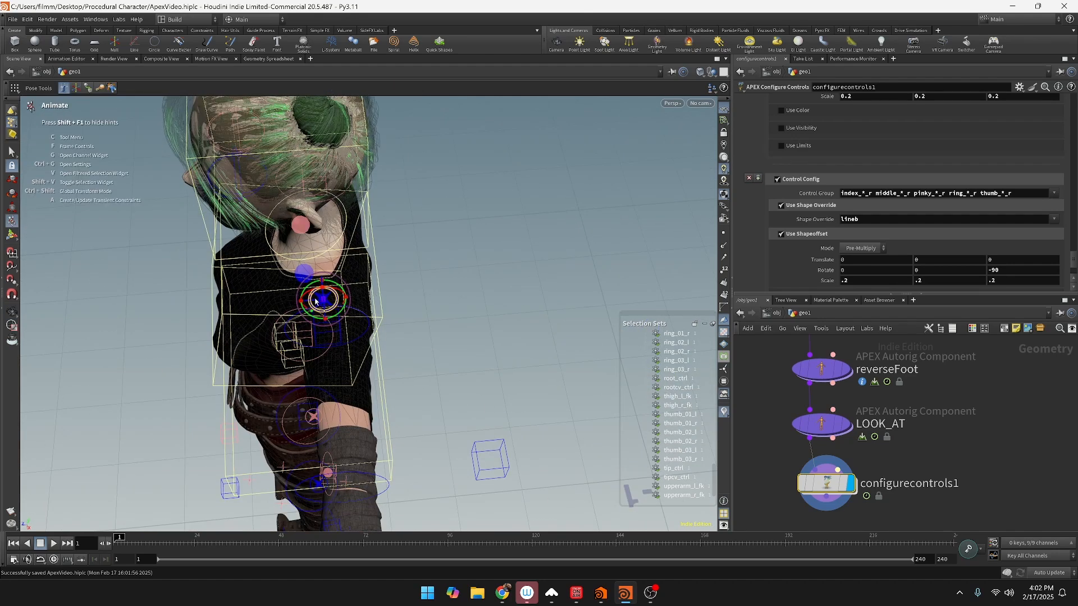
left_click_drag(315, 302, 393, 295)
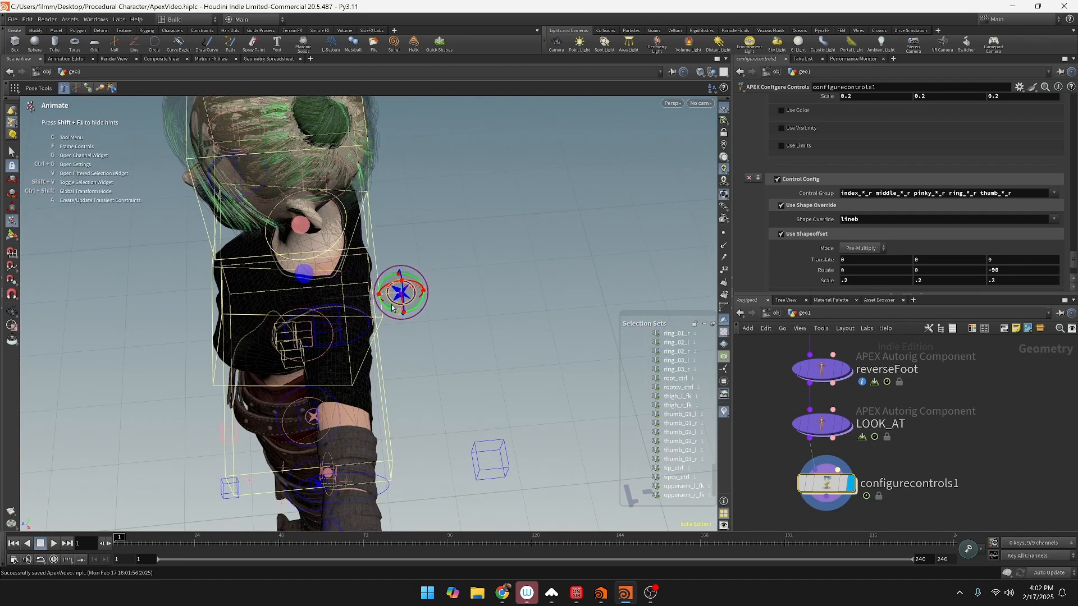
left_click_drag(388, 346, 431, 322, "alt")
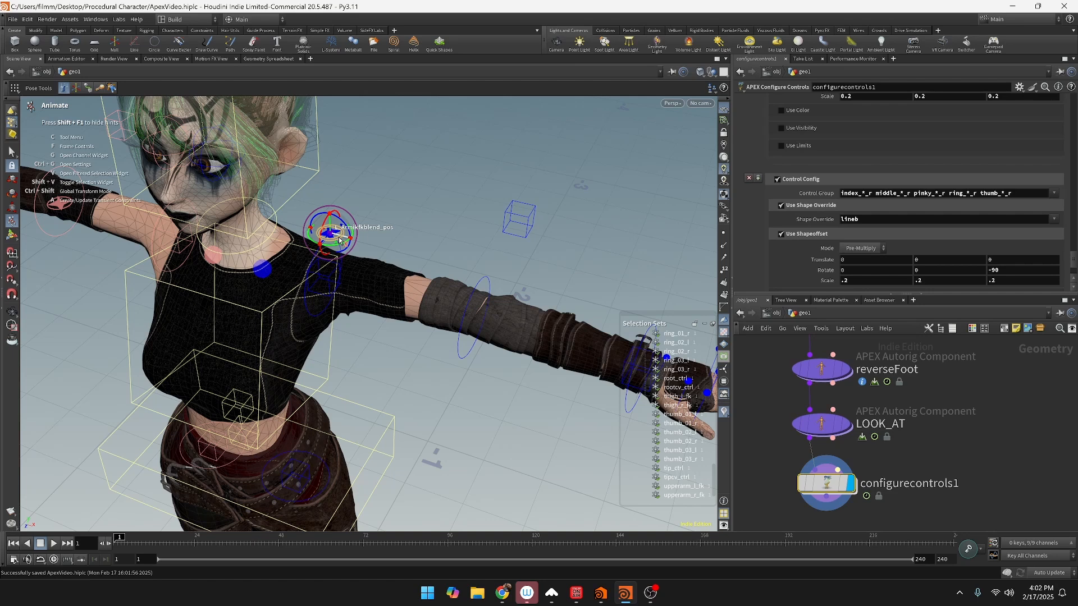
Step: Increase the number of control configs on the Configure Controls node to 16
scroll(941, 225, "down", 3)
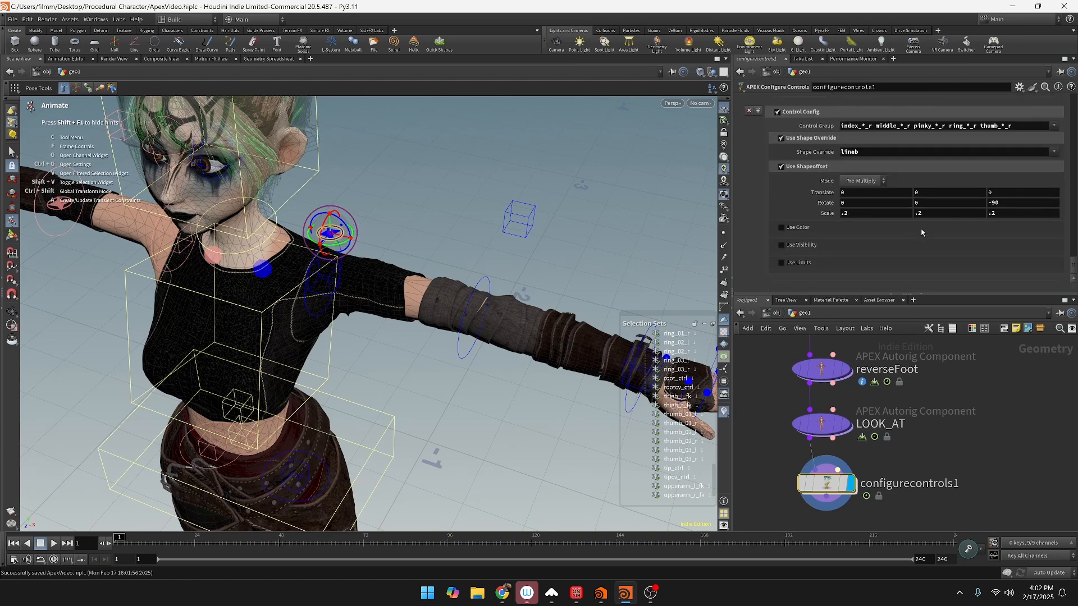
scroll(921, 232, "up", 3)
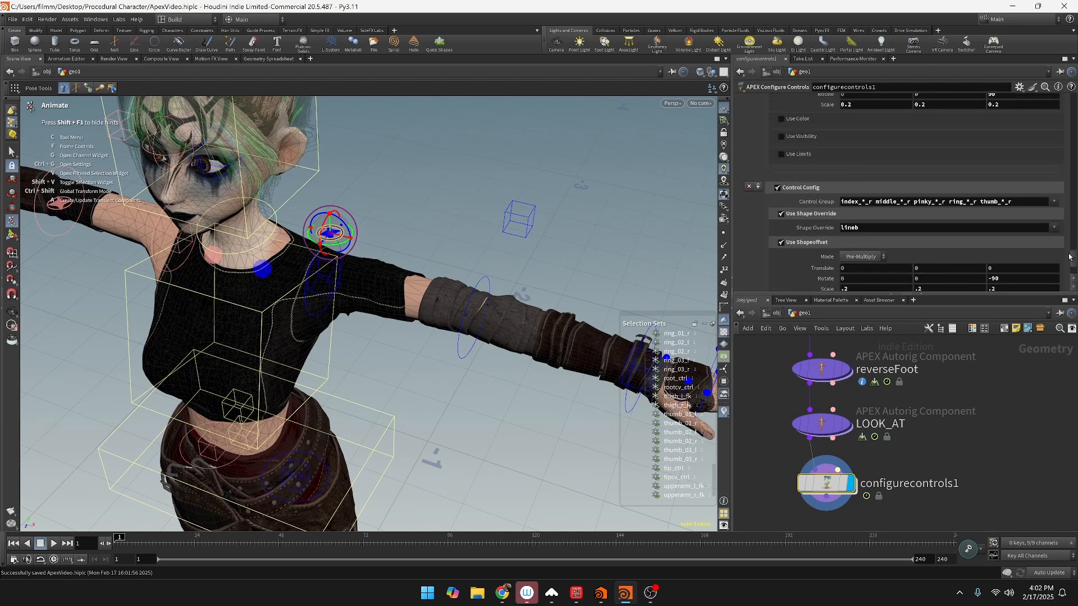
scroll(1033, 124, "up", 10)
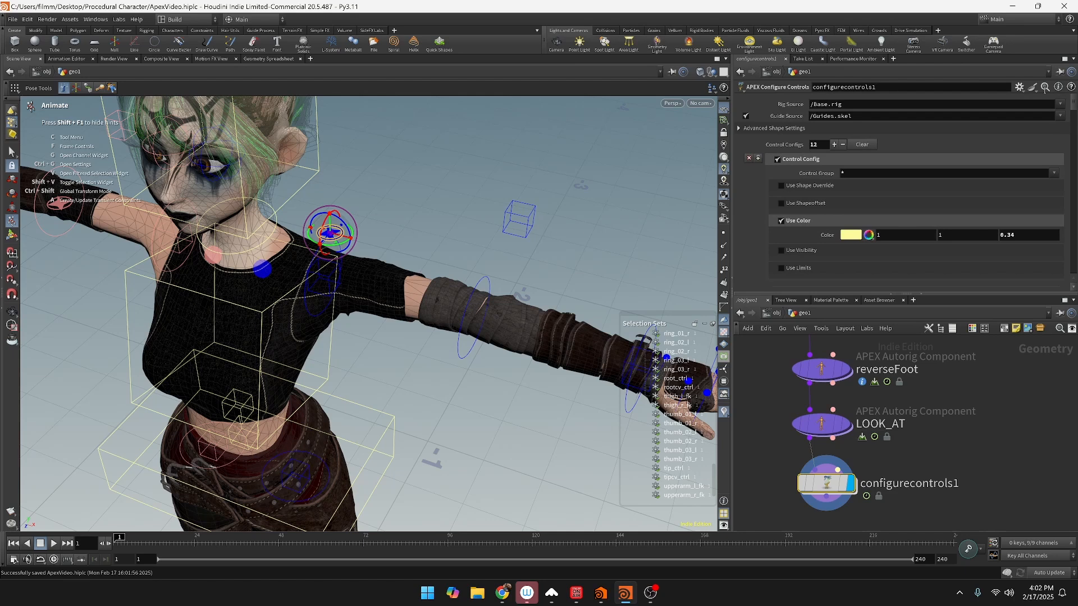
left_click(826, 145)
key("Return")
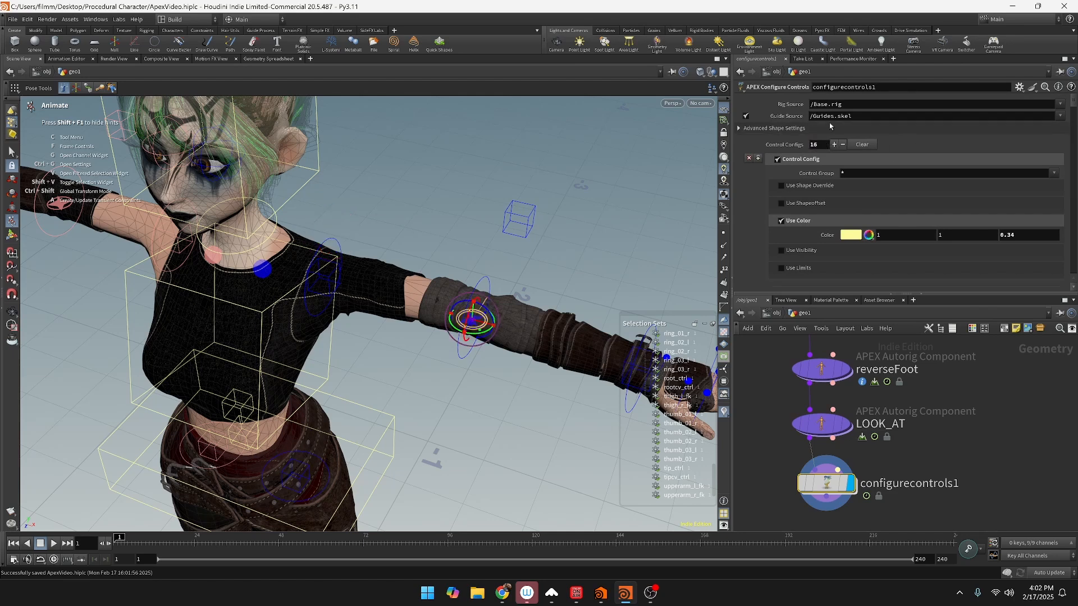
Step: Set the control group of the first new config to Armikfkblend_pos
scroll(910, 185, "down", 5)
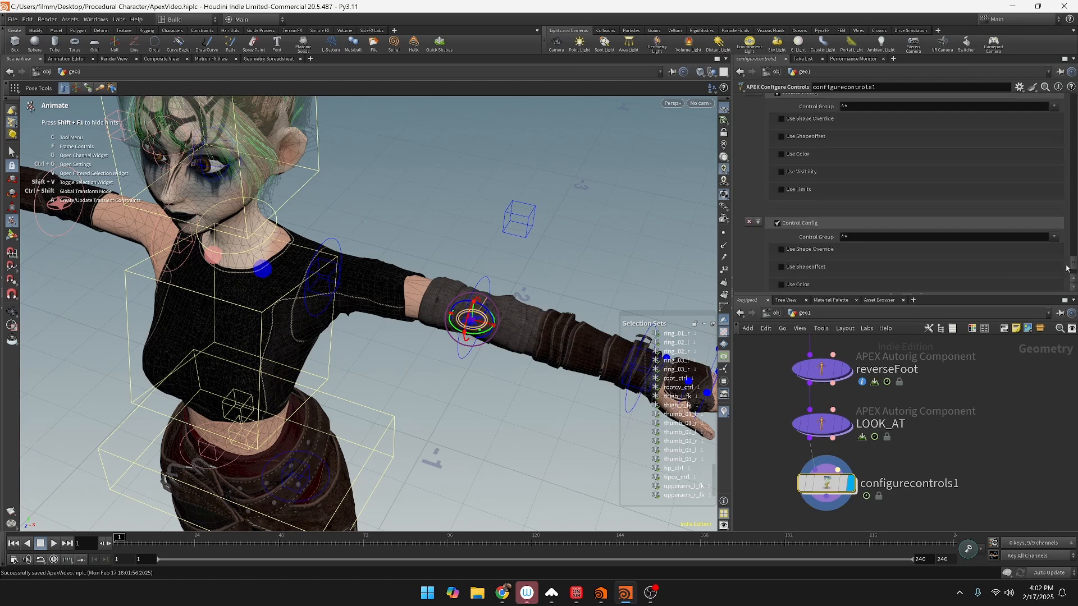
scroll(910, 185, "down", 6)
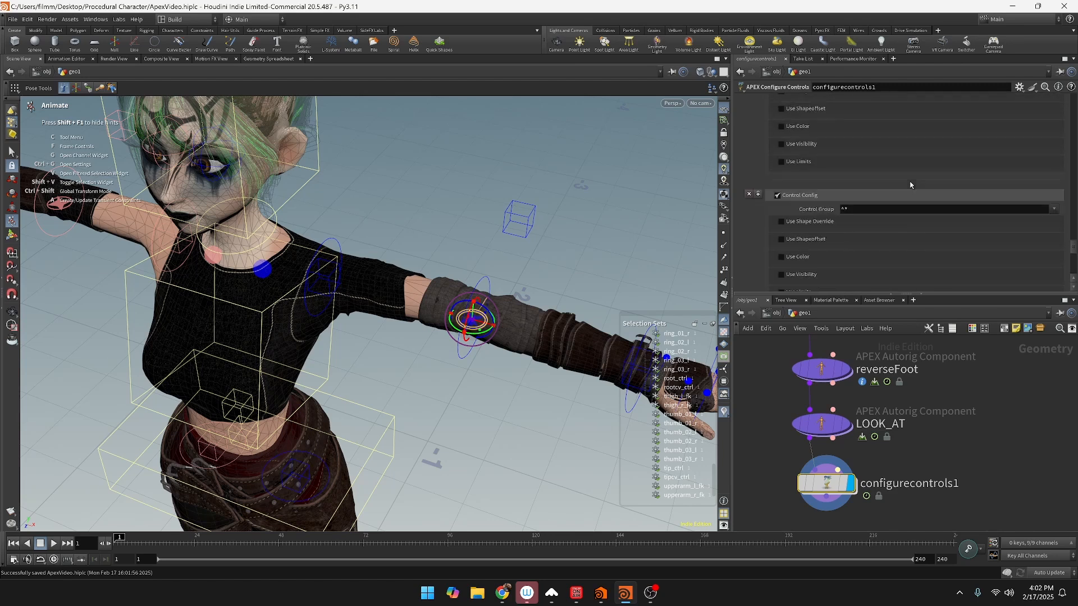
left_click(798, 198)
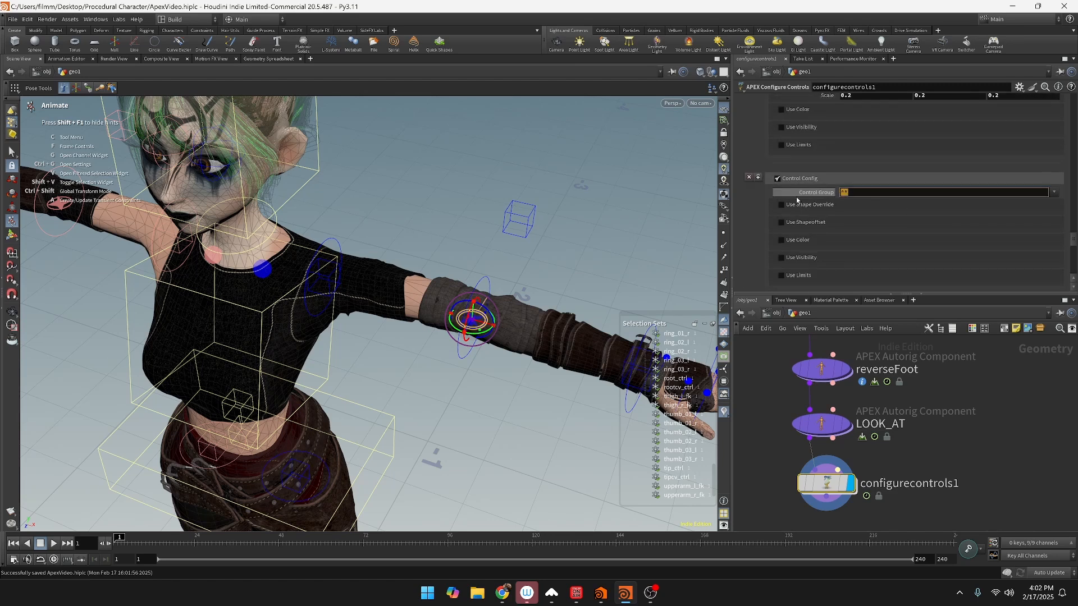
type("a")
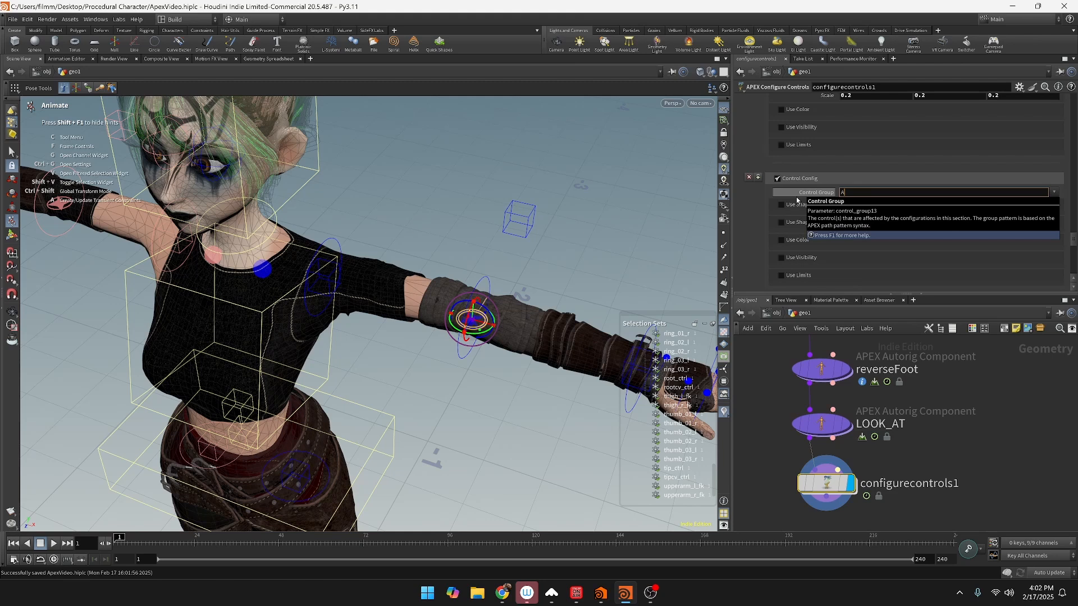
type("rmikfk_pos")
key("Return")
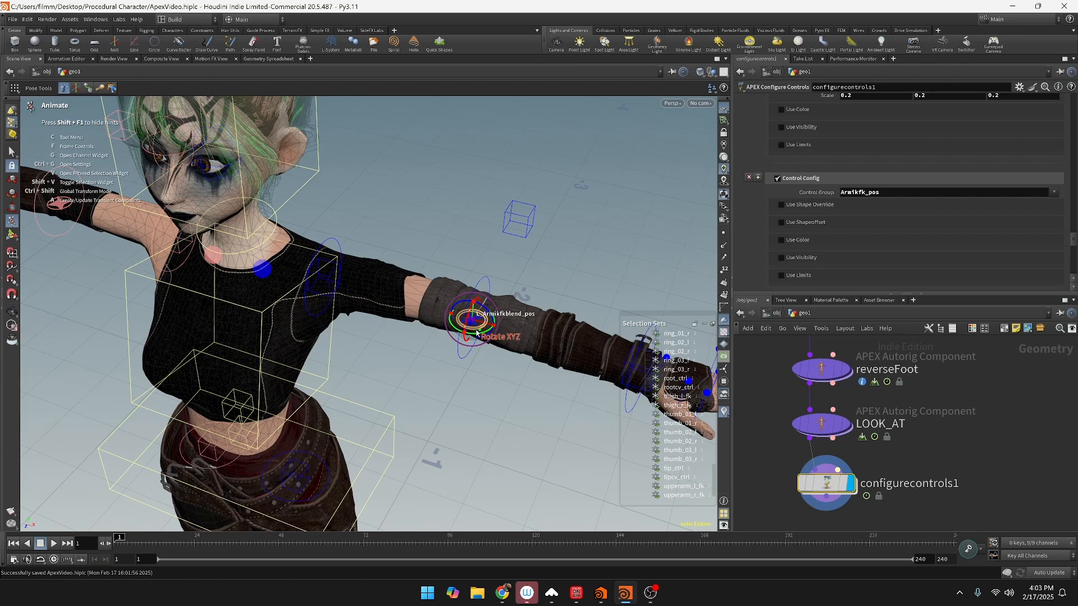
left_click(866, 193)
type("Blend")
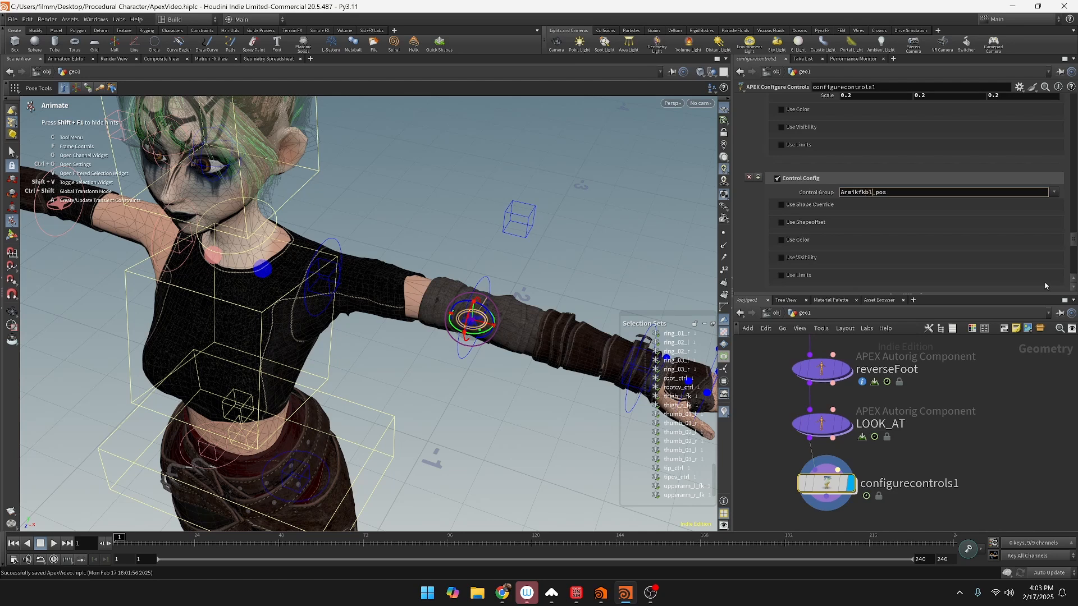
key("Return")
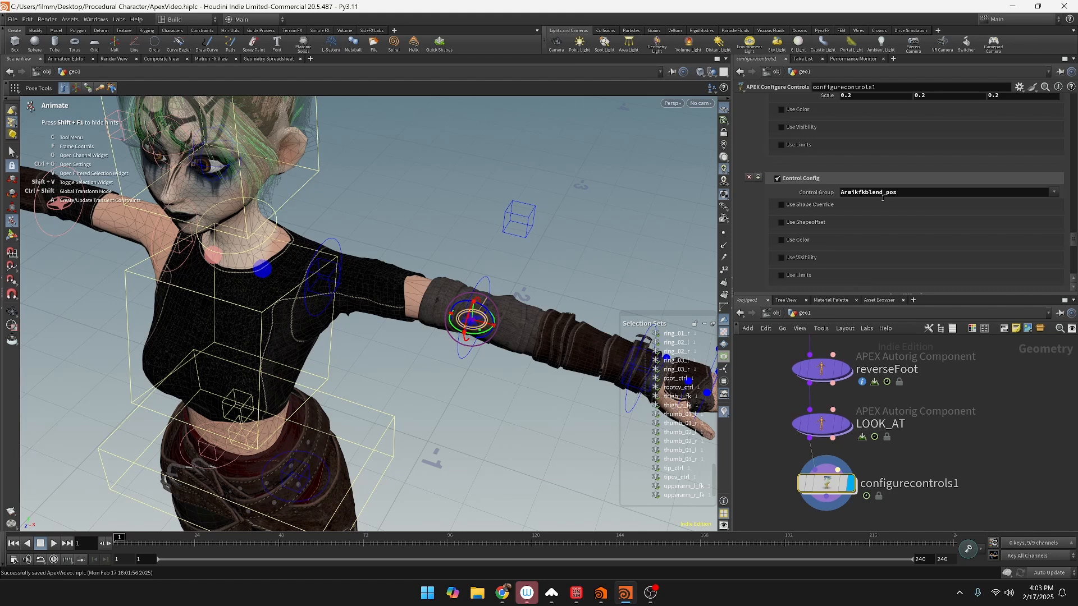
Step: Change the new config's control group to the left arm pattern L_Arm*_pos
left_click_drag(851, 194, 885, 194)
key("BackSpace")
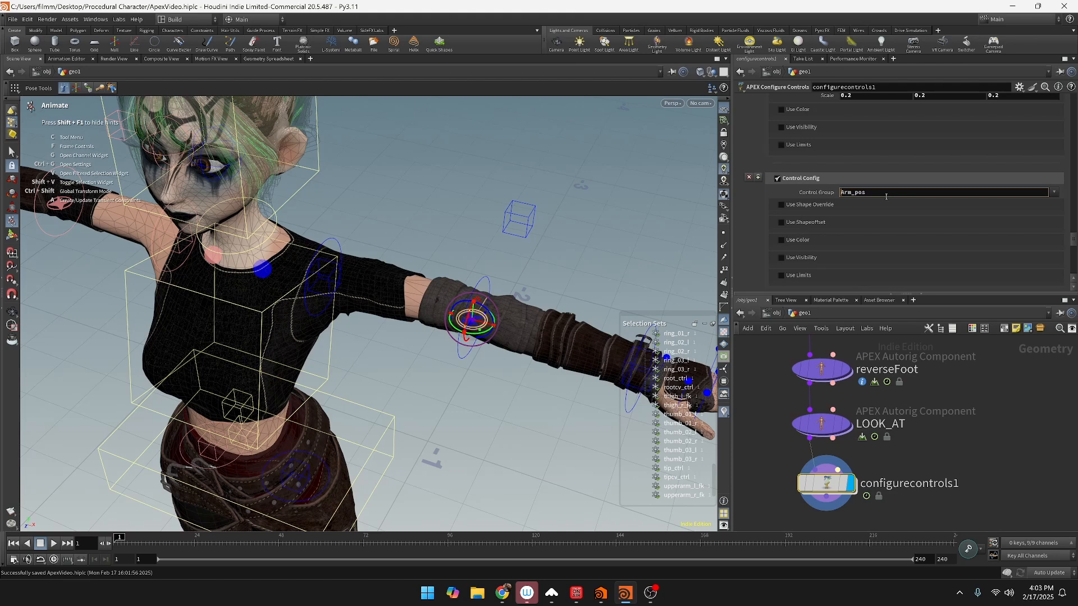
type("L_Arm8")
key("Return")
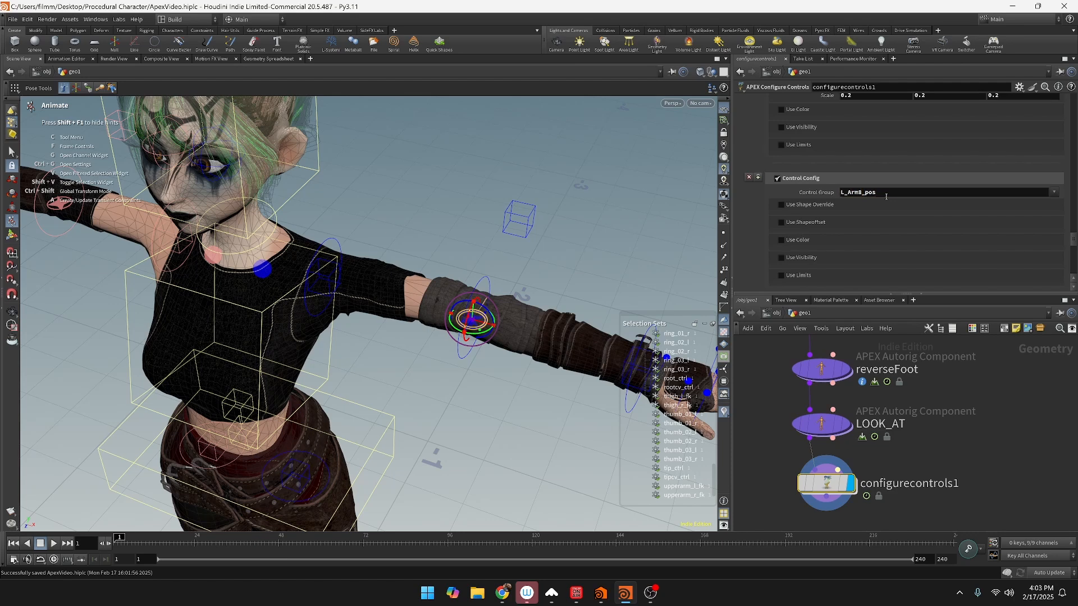
left_click(861, 193)
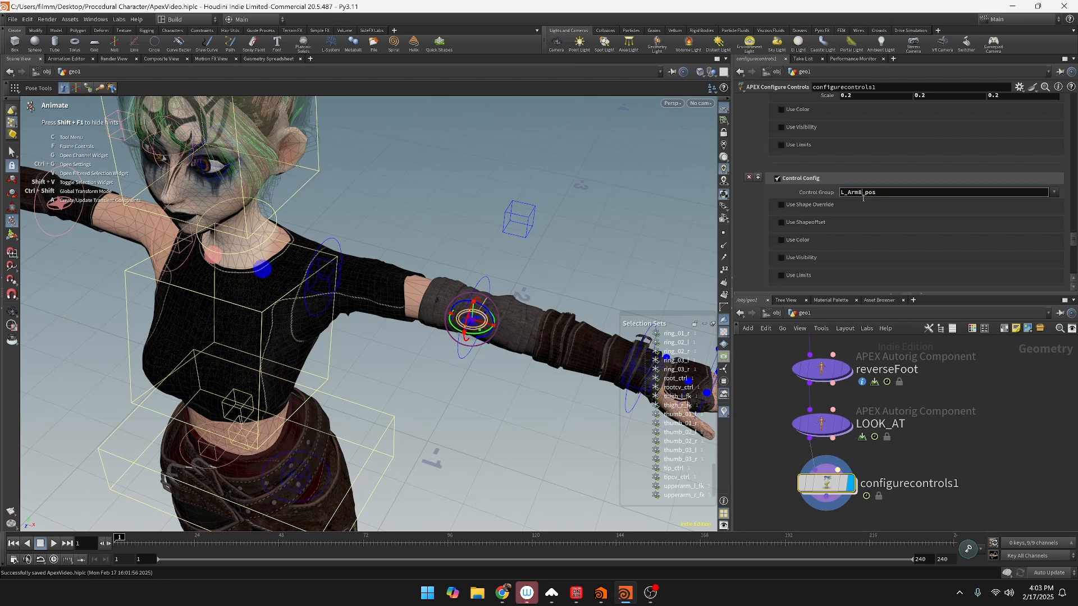
key("BackSpace")
type("*")
key("Return")
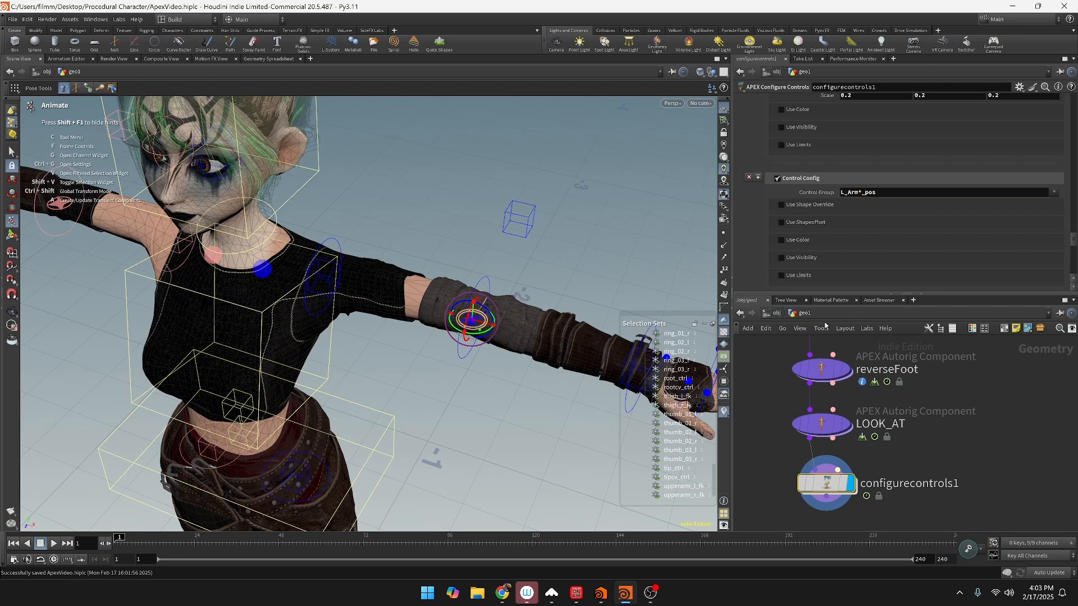
Step: Enable the left arm config's shape offset and set its X translation to -0.66
left_click(780, 222)
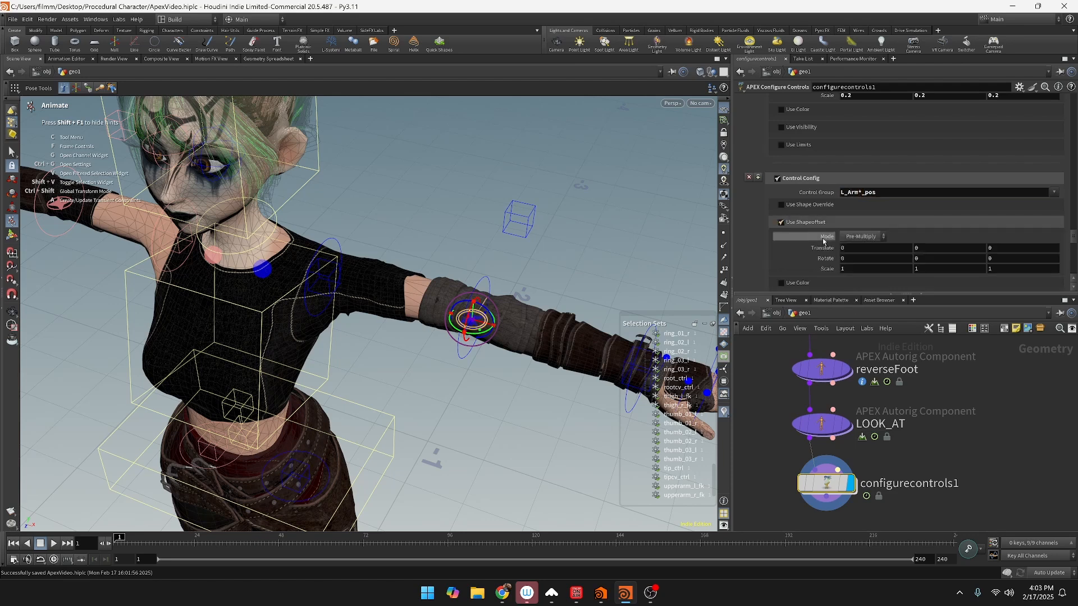
middle_click_drag(877, 259, 595, 283)
left_click(591, 275)
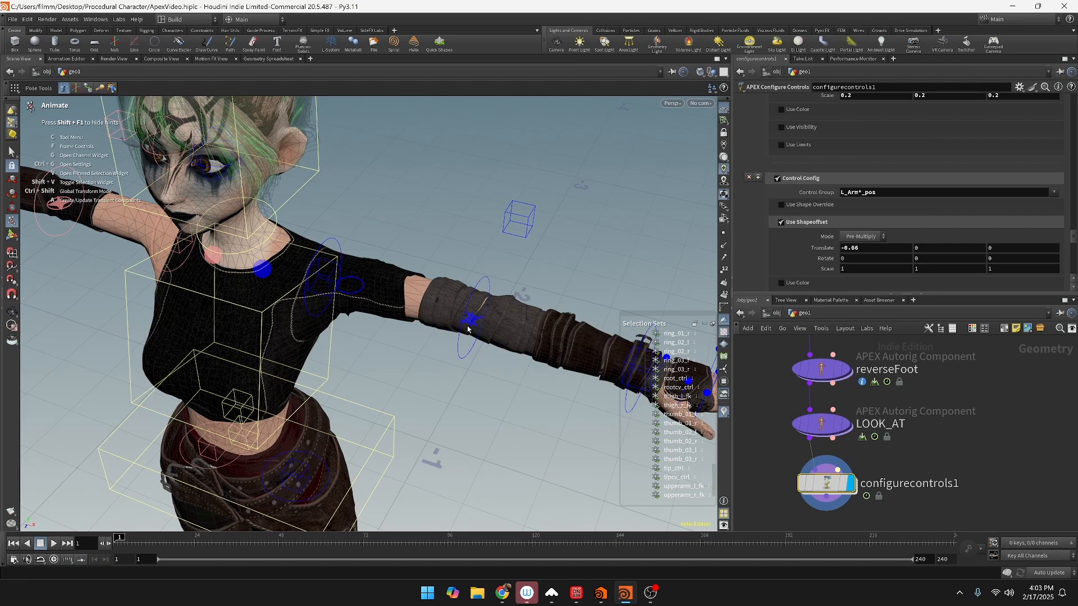
Step: Try moving the left arm's IK/FK blend control, then undo the move and the selection
left_click(471, 318)
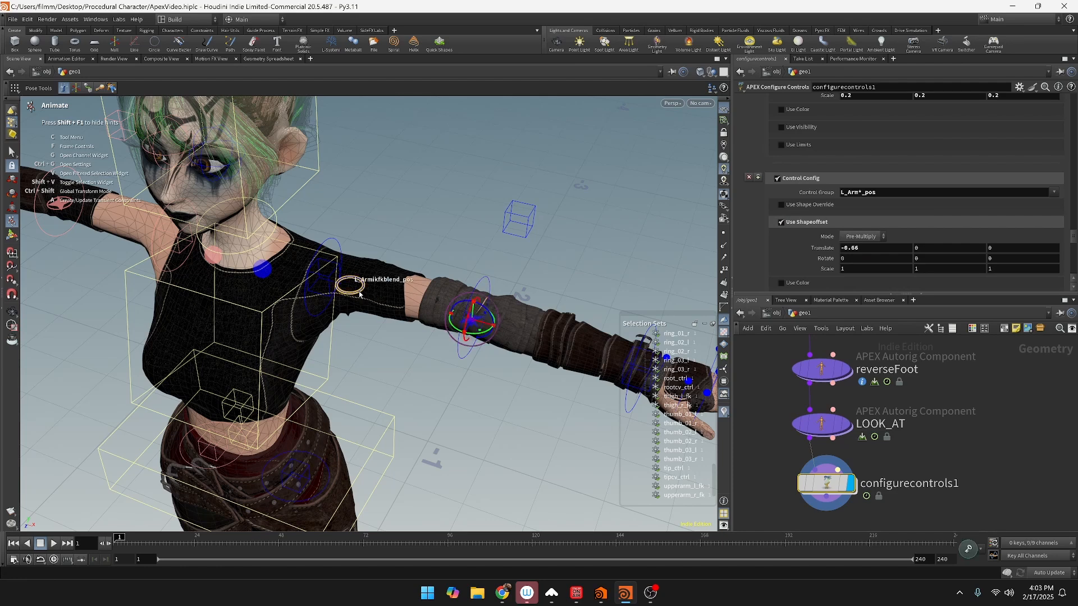
left_click_drag(474, 321, 489, 297)
key("ctrl+z")
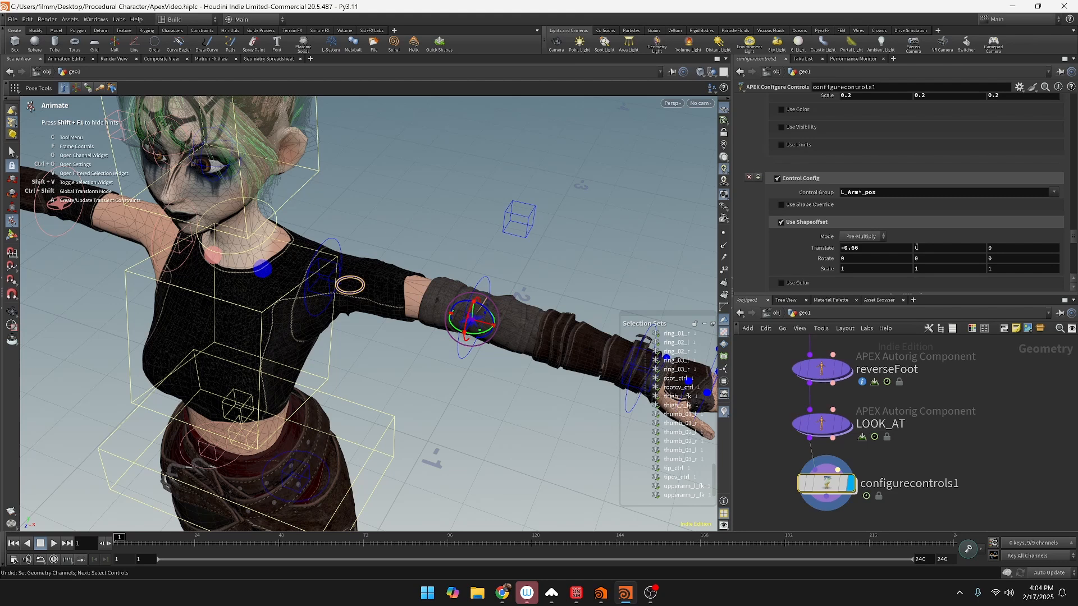
key("ctrl+z")
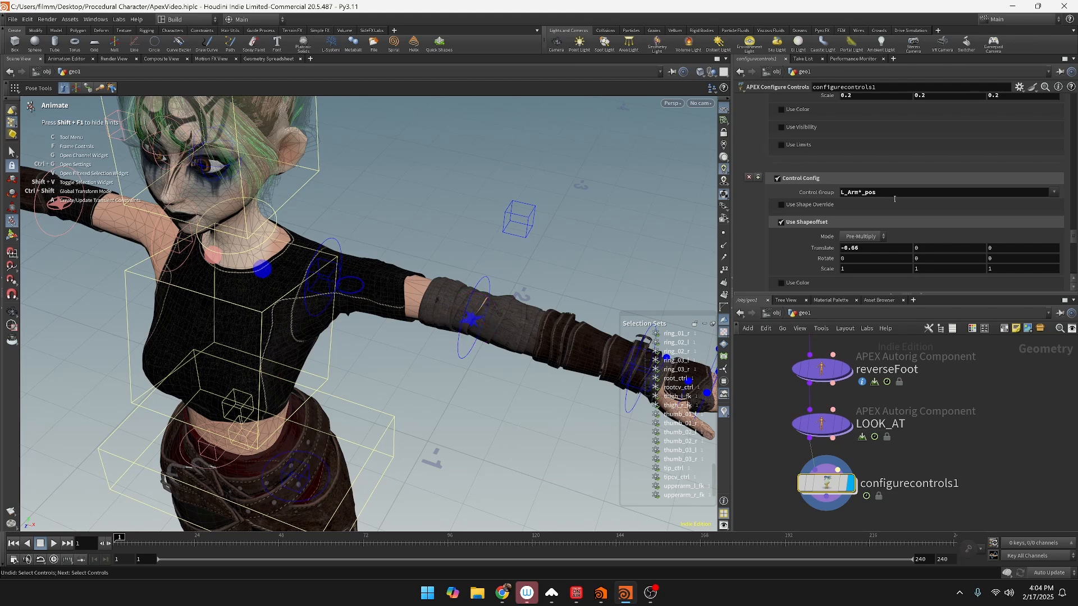
Step: Add the pattern L_Arm*_abst to the left arm config's control group
left_click(895, 193)
double_click(894, 193)
key("ctrl+c")
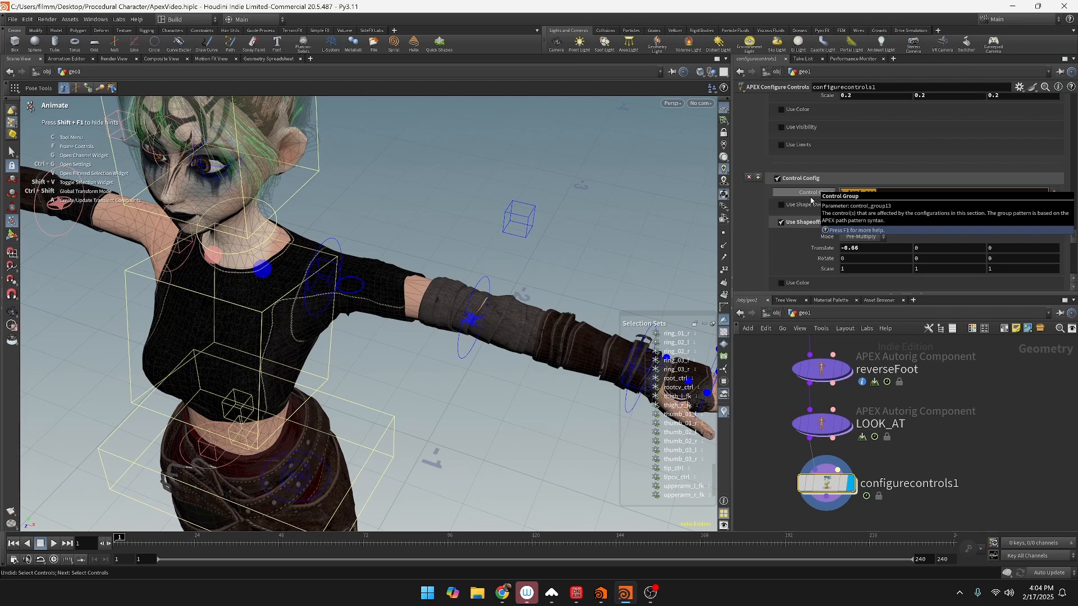
left_click(916, 193)
key("ctrl+v")
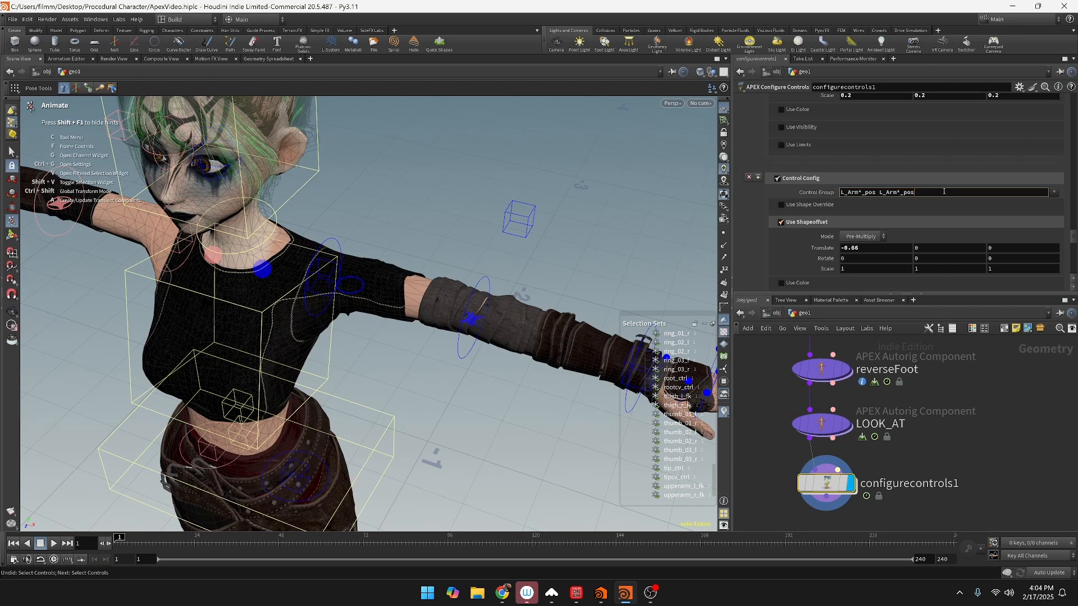
type("abst")
key("Return")
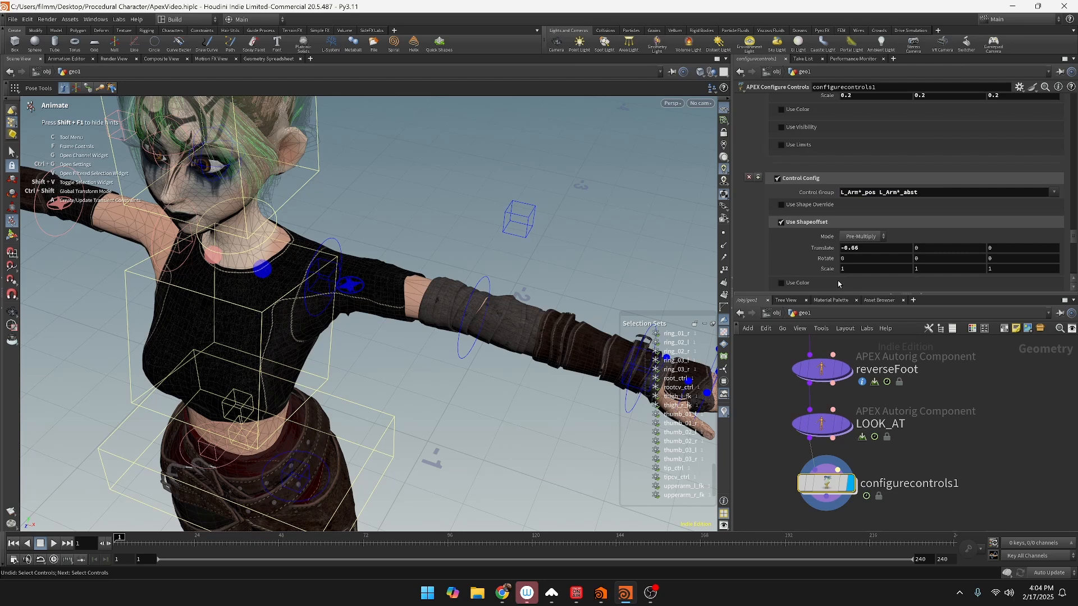
Step: Select the left arm's IK/FK blend control at its offset shape and test moving it at the elbow
left_click(352, 292)
left_click(360, 296)
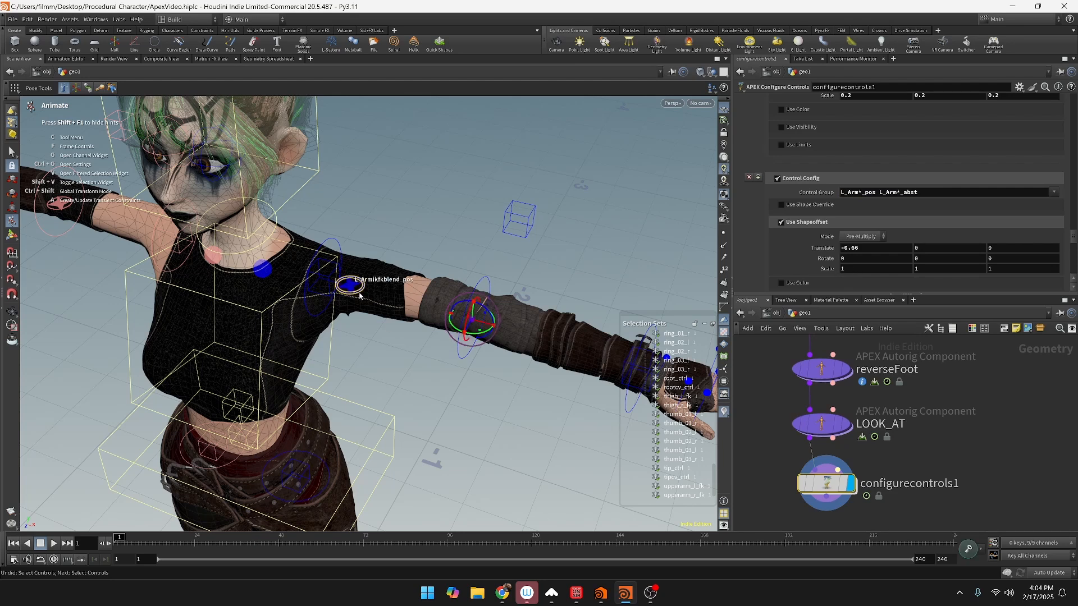
mouse_move(474, 321)
left_mouse_down()
mouse_move(520, 296)
mouse_move(468, 327)
left_mouse_up()
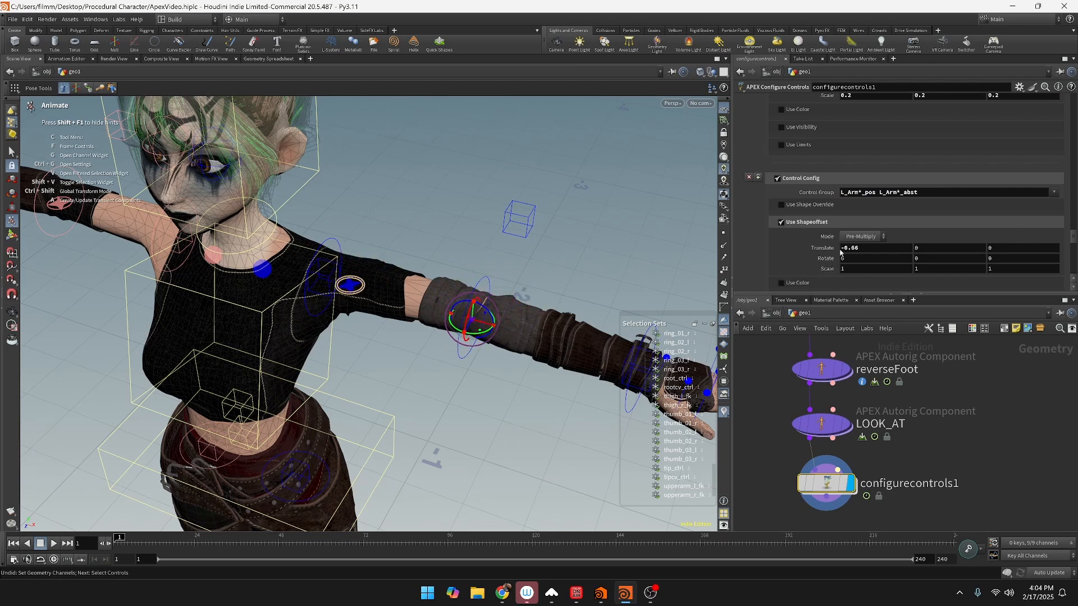
Step: Delete the left arm control config and one of the unused empty configs after the right finger config
scroll(846, 238, "down", 3)
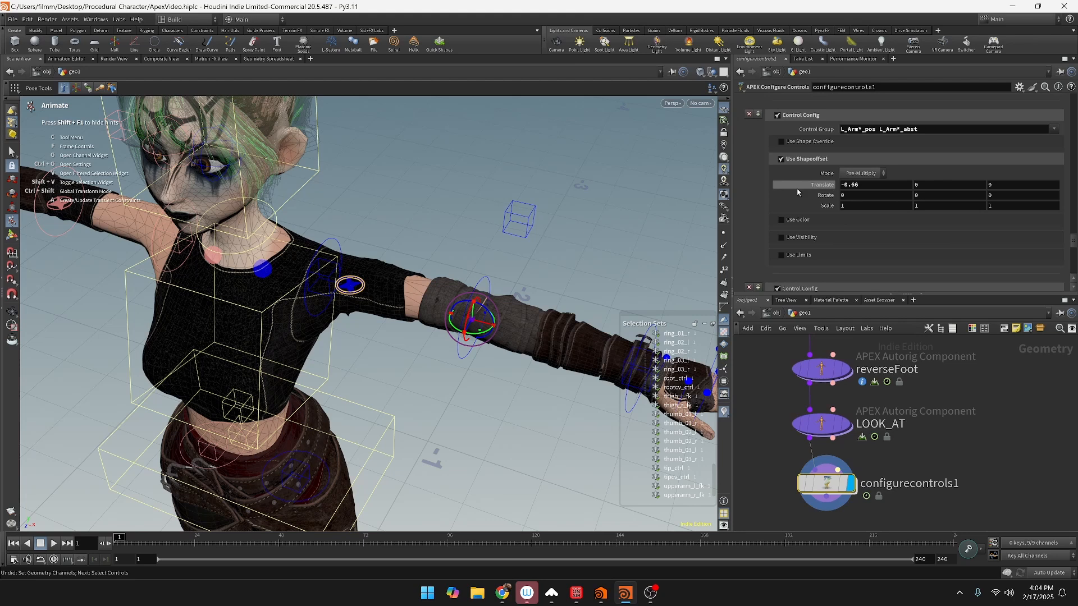
scroll(795, 136, "down", 3)
scroll(779, 162, "down", 1)
scroll(779, 162, "up", 4)
scroll(779, 163, "up", 3)
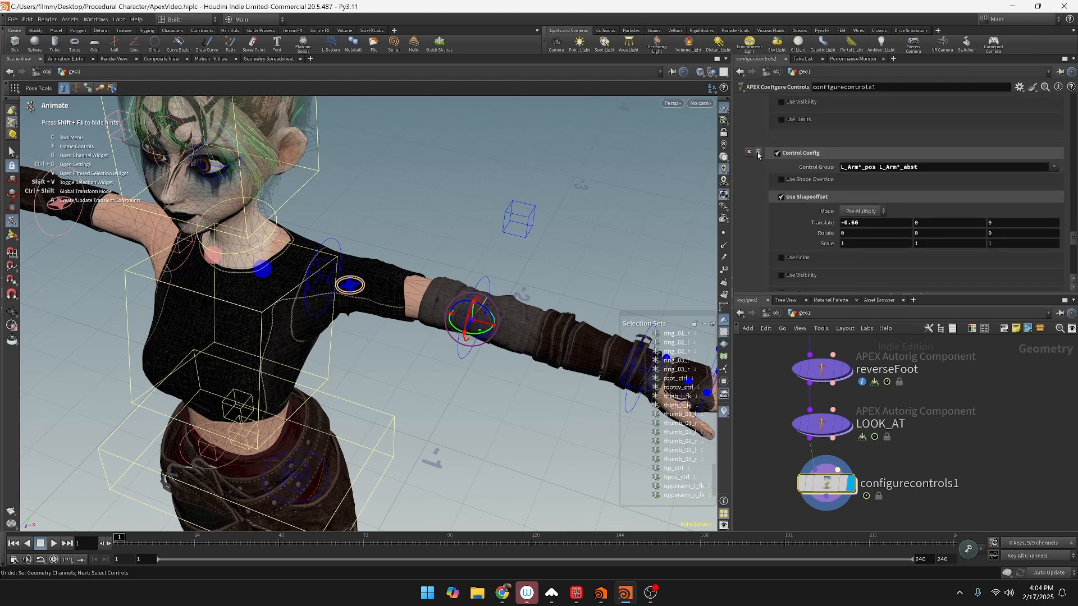
scroll(790, 167, "down", 5)
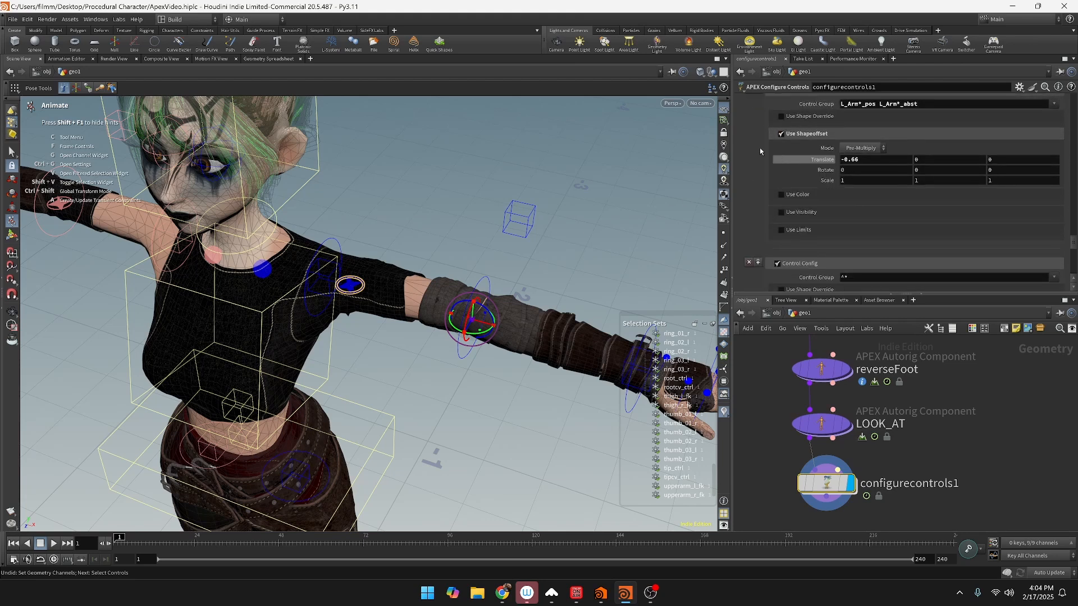
scroll(758, 145, "up", 4)
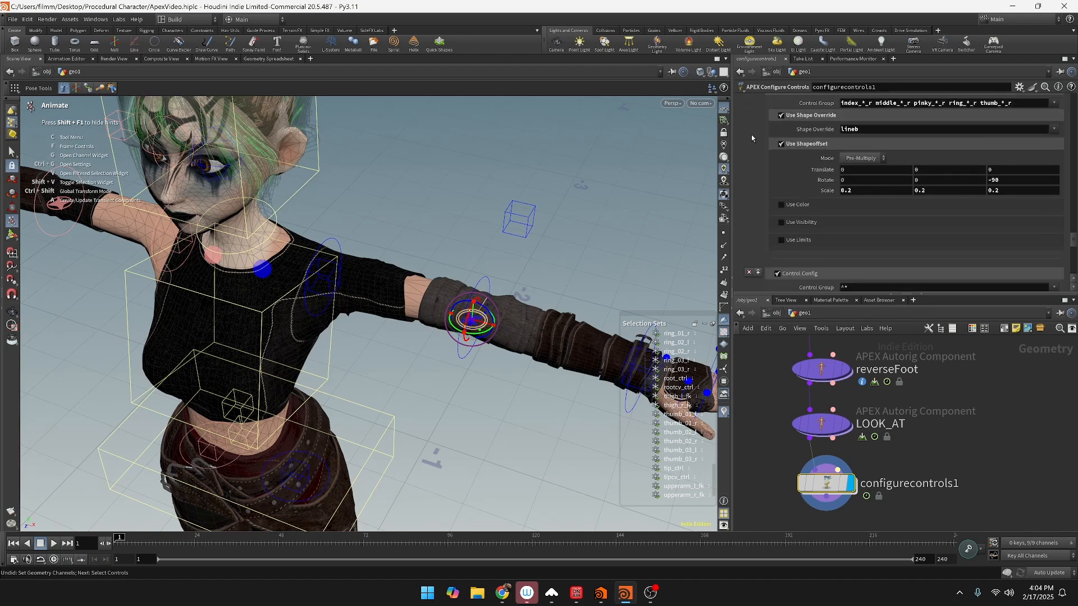
scroll(752, 140, "down", 4)
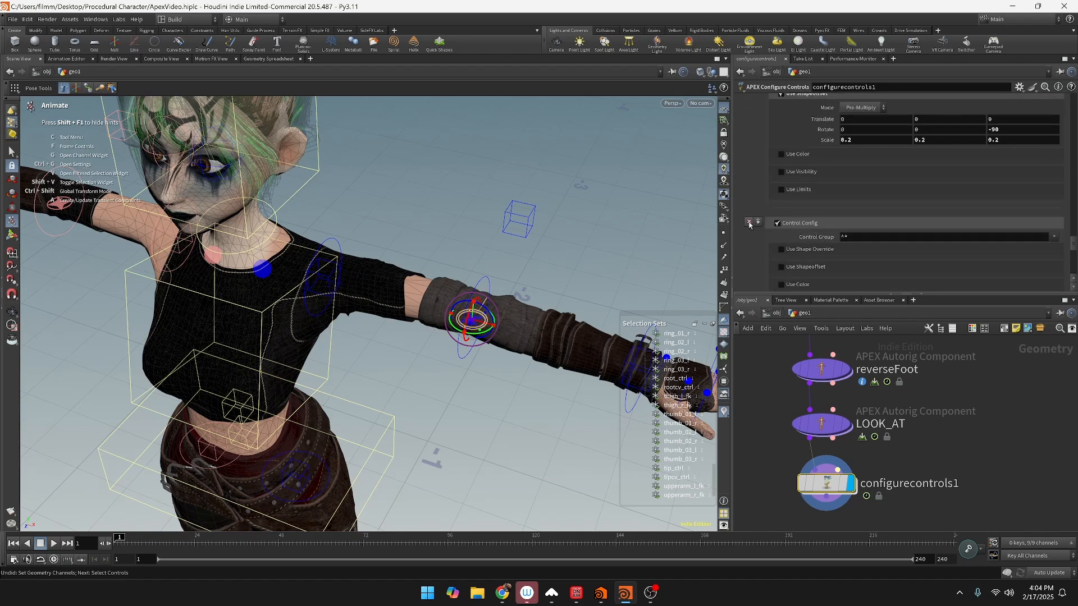
left_click(749, 223)
scroll(769, 238, "down", 5)
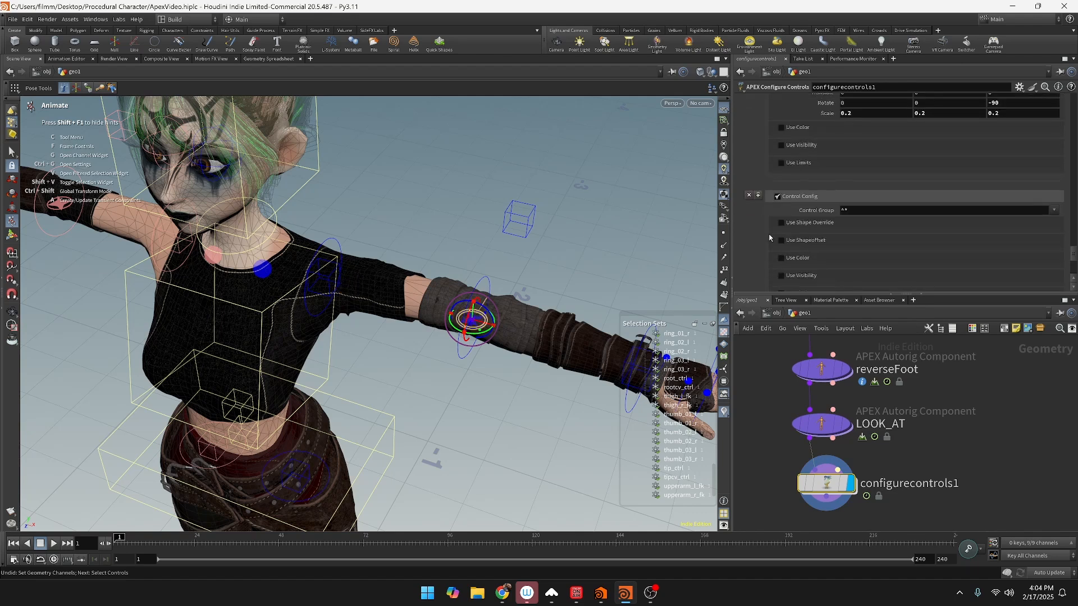
Step: Delete the remaining empty control configs that follow the right finger config
left_click(748, 194)
scroll(758, 213, "down", 5)
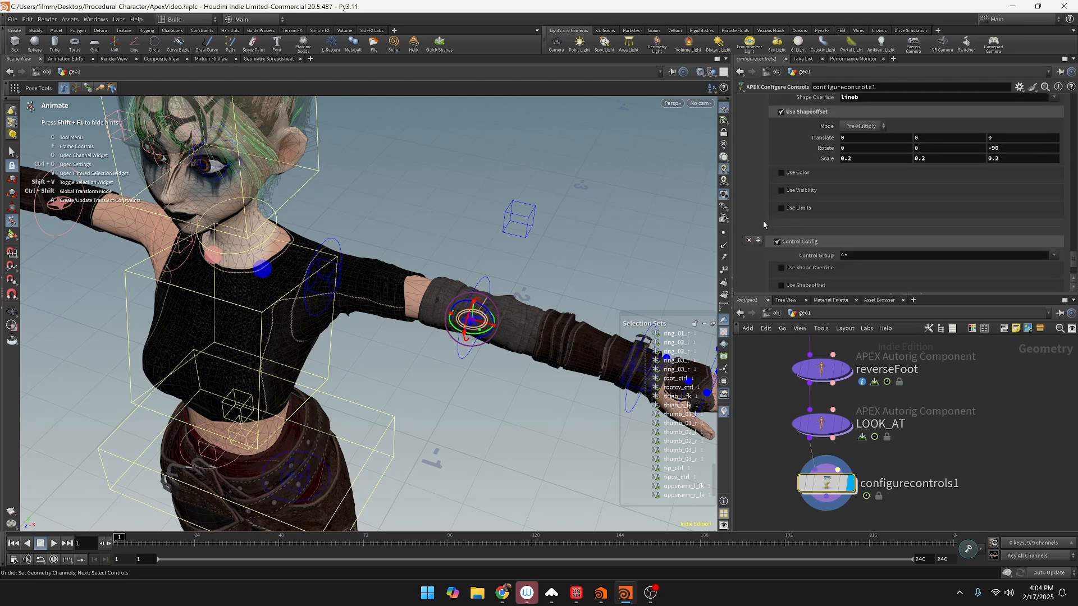
left_click(749, 178)
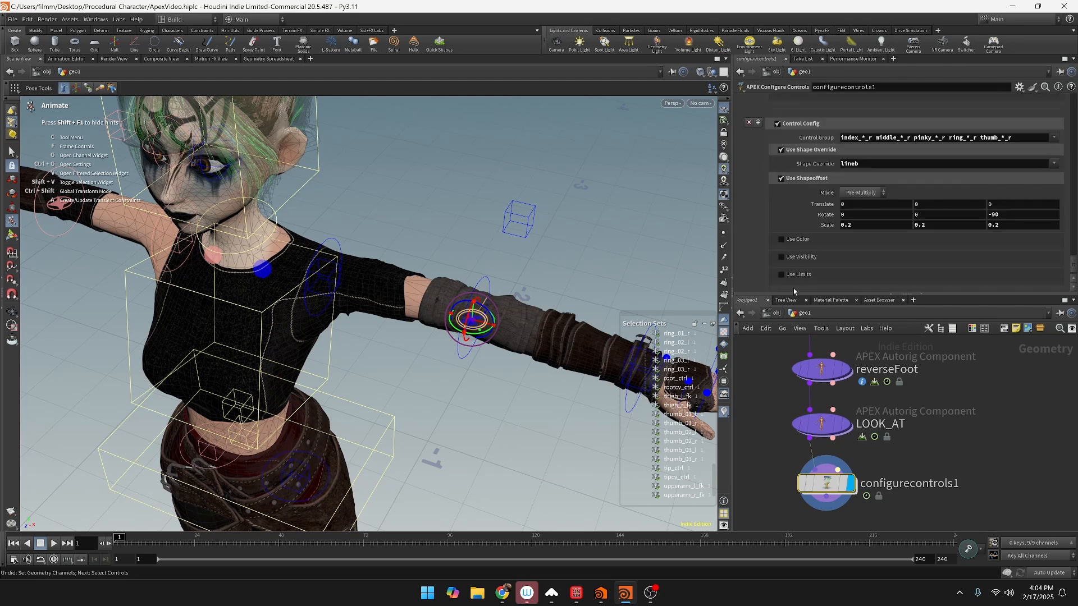
scroll(793, 284, "down", 2)
scroll(898, 391, "down", 8)
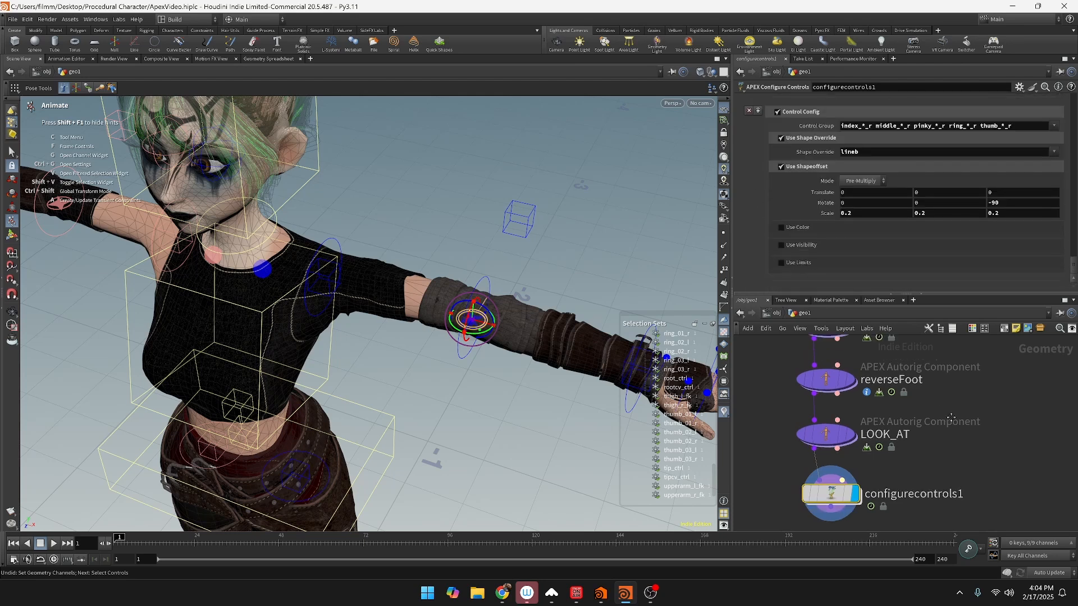
Step: Examine the IK_FK_Blend component's driven settings and the blend controls on the character's arms and legs
scroll(915, 413, "up", 8)
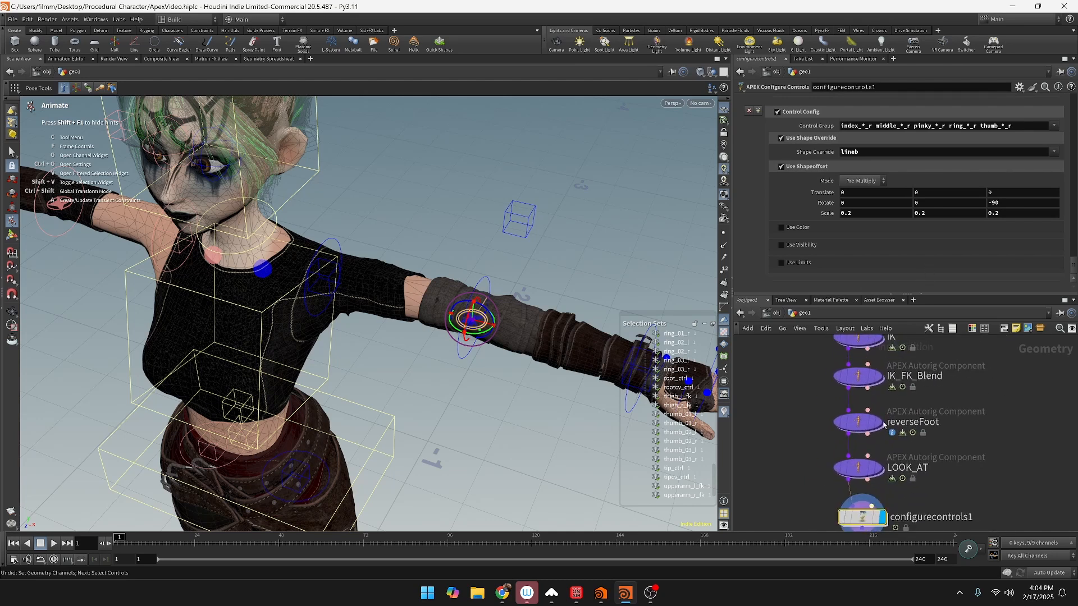
left_click(861, 375)
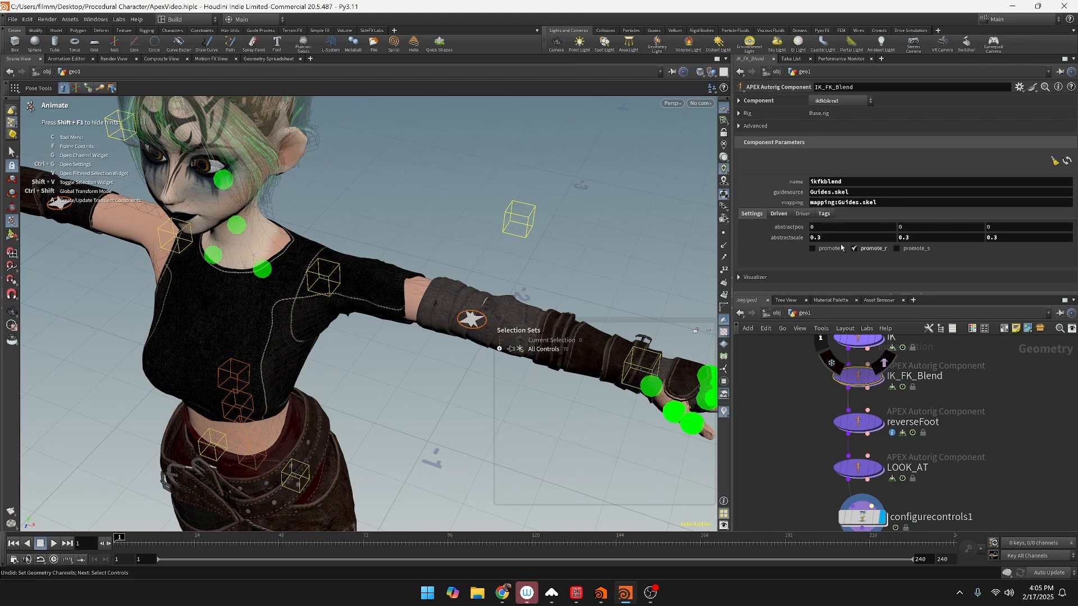
left_click(779, 214)
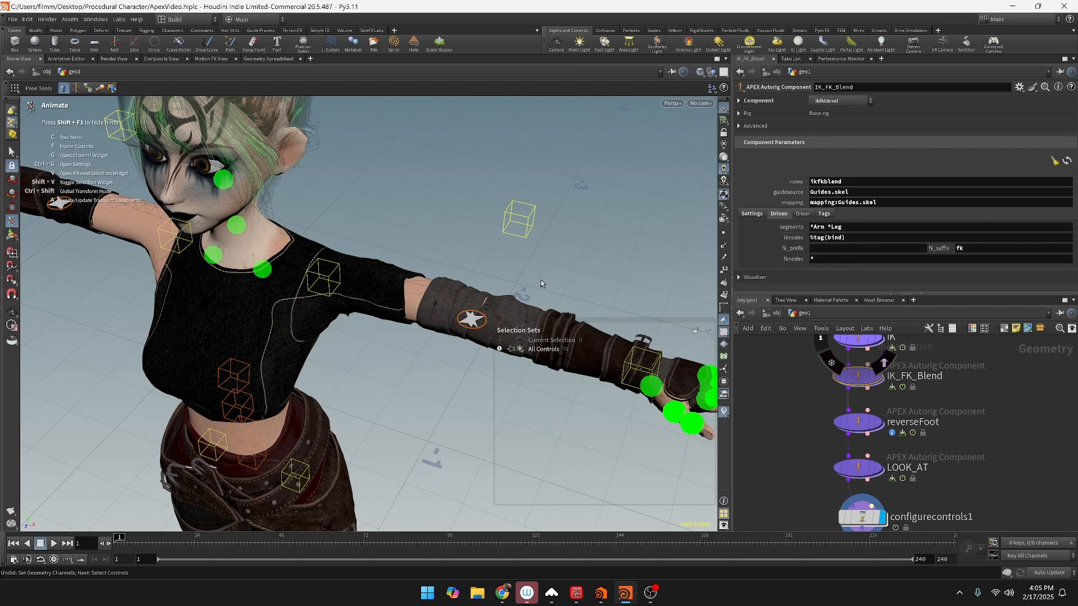
middle_click_drag(444, 247, 446, 164, "alt")
middle_click_drag(456, 228, 442, 168, "alt")
middle_click_drag(364, 326, 413, 147, "alt")
middle_click_drag(391, 325, 407, 283, "alt")
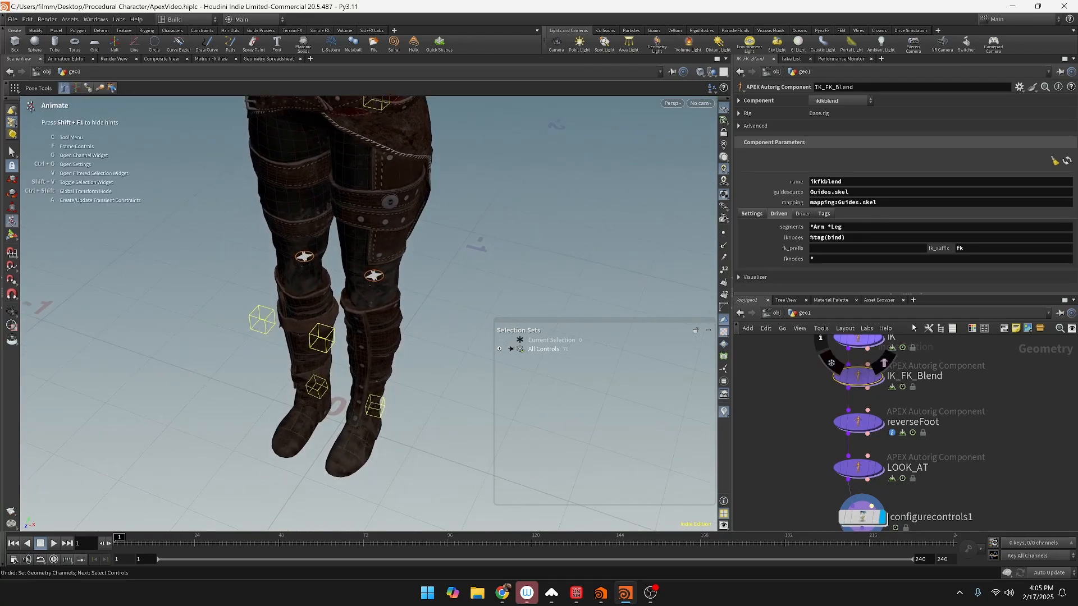
mouse_move(854, 363)
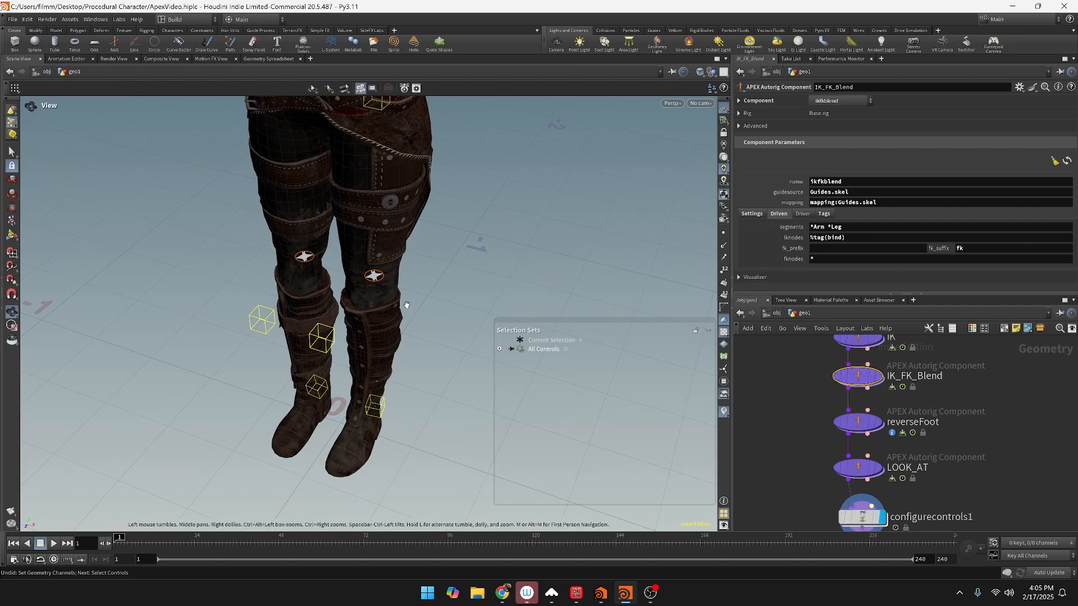
Step: Frame the whole character, try moving the control at the hips, then undo the move
middle_click_drag(405, 307, 380, 437, "alt")
scroll(380, 436, "down", 4, "alt")
scroll(380, 437, "down", 6)
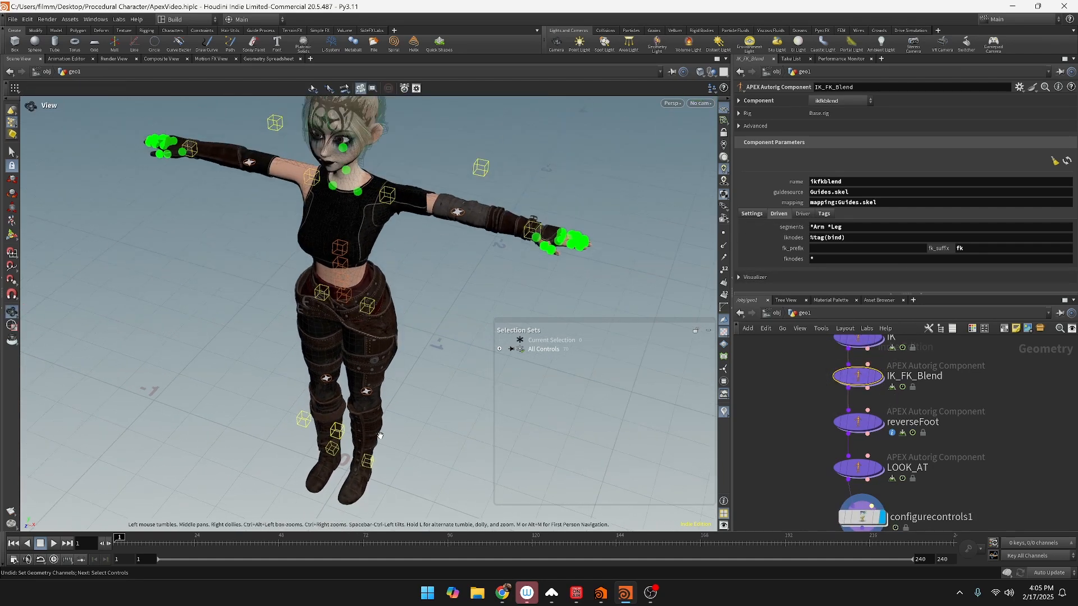
left_click_drag(417, 399, 393, 396, "alt")
left_click_drag(355, 328, 338, 355)
key("ctrl+z")
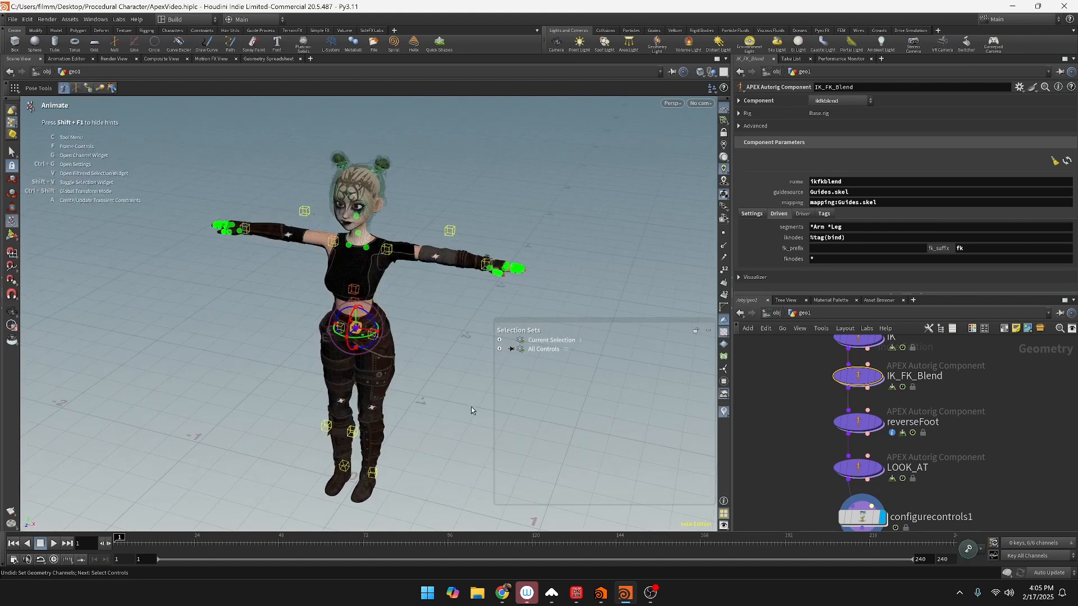
Step: Select all nodes below the FK component and move them down to open a gap in the network
middle_click_drag(959, 484, 948, 526)
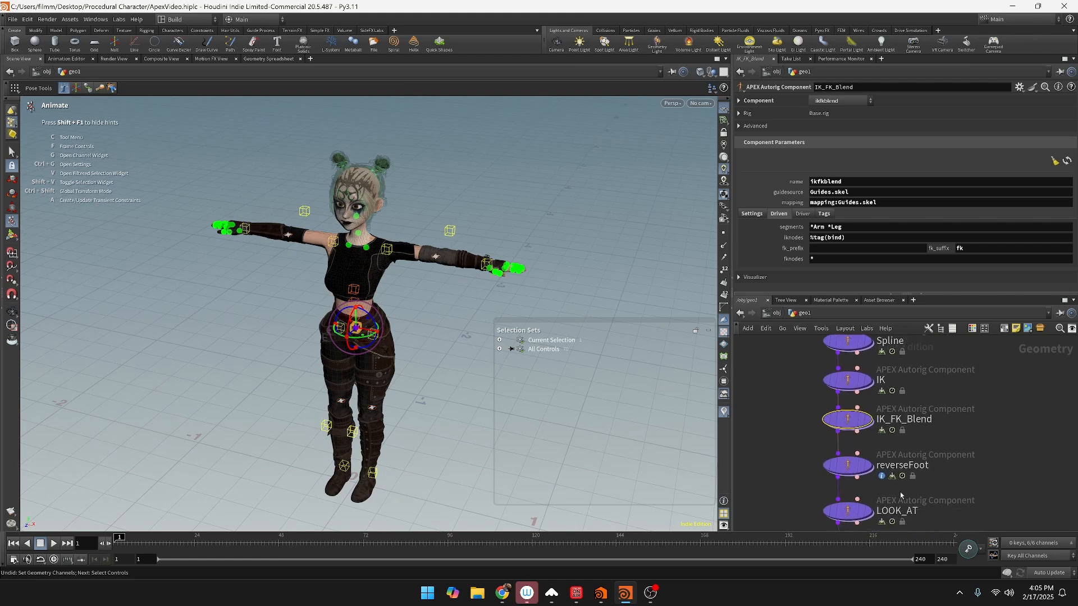
middle_click_drag(957, 409, 945, 517)
middle_click_drag(947, 446, 936, 462)
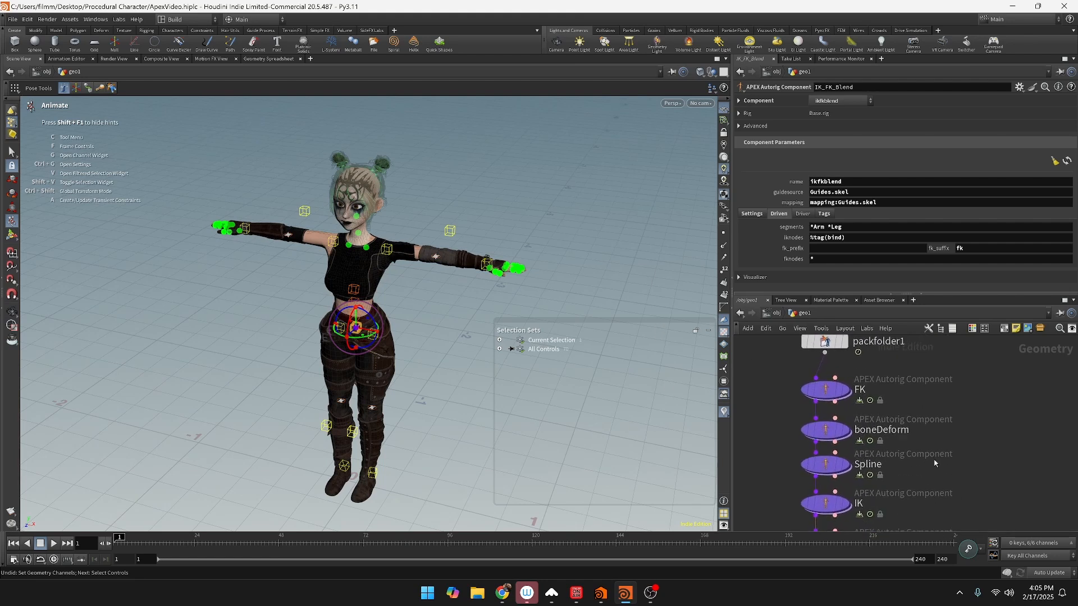
scroll(783, 417, "down", 6)
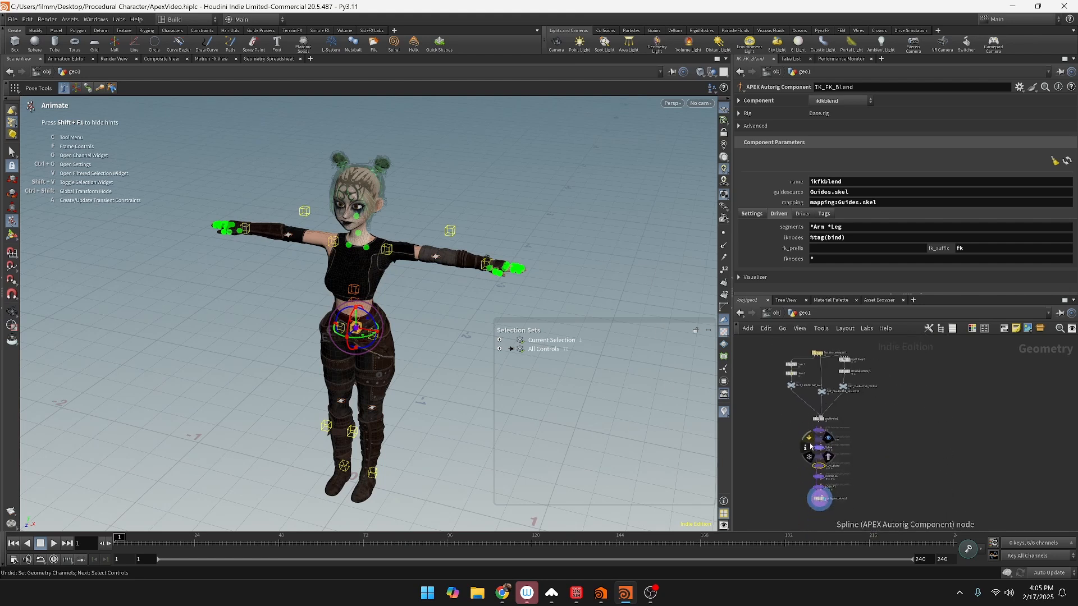
left_click_drag(787, 437, 859, 549)
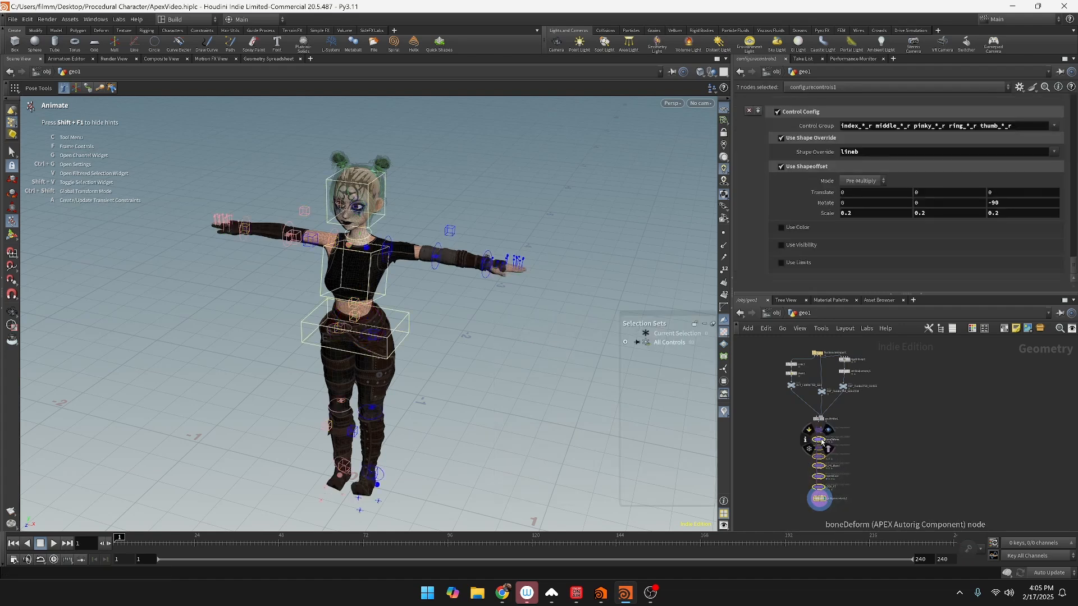
left_click_drag(820, 440, 822, 451)
Step: Add an APEX Autorig Component node and insert it on the wire between FK and boneDeform
left_click(850, 435)
key("grave")
key("Tab")
type("a")
key("BackSpace")
type("i")
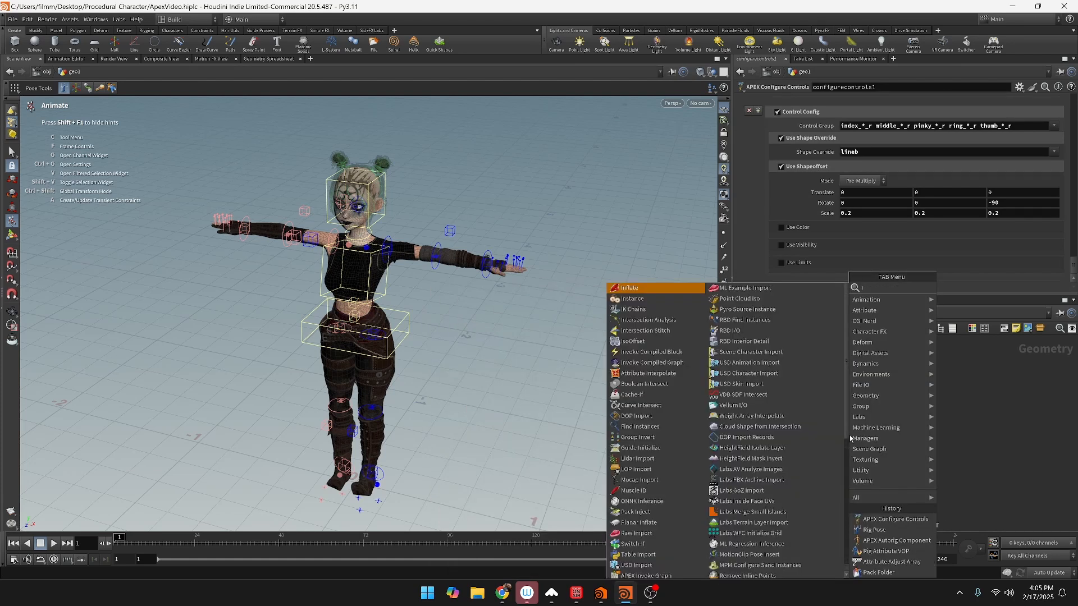
type("k")
key("BackSpace")
key("BackSpace")
type("apex")
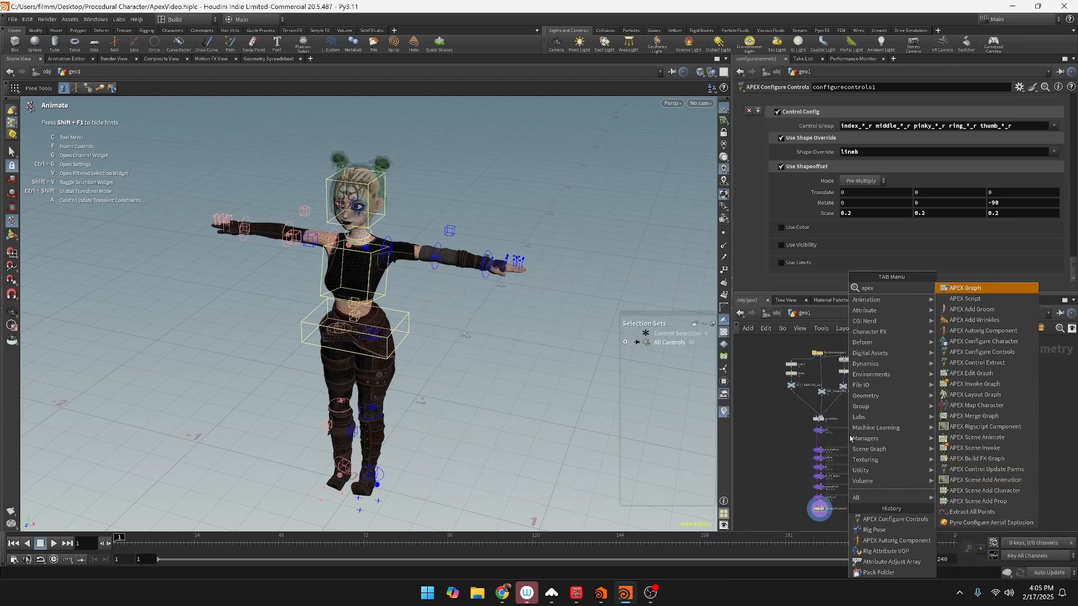
type(" au")
key("Return")
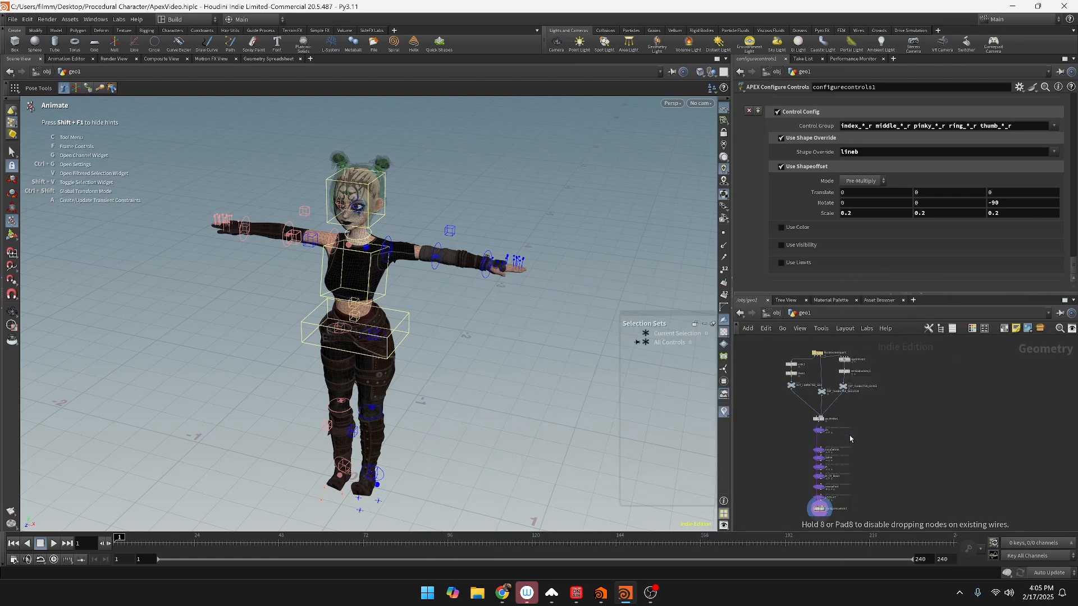
left_click(850, 436)
left_click_drag(848, 436, 819, 443)
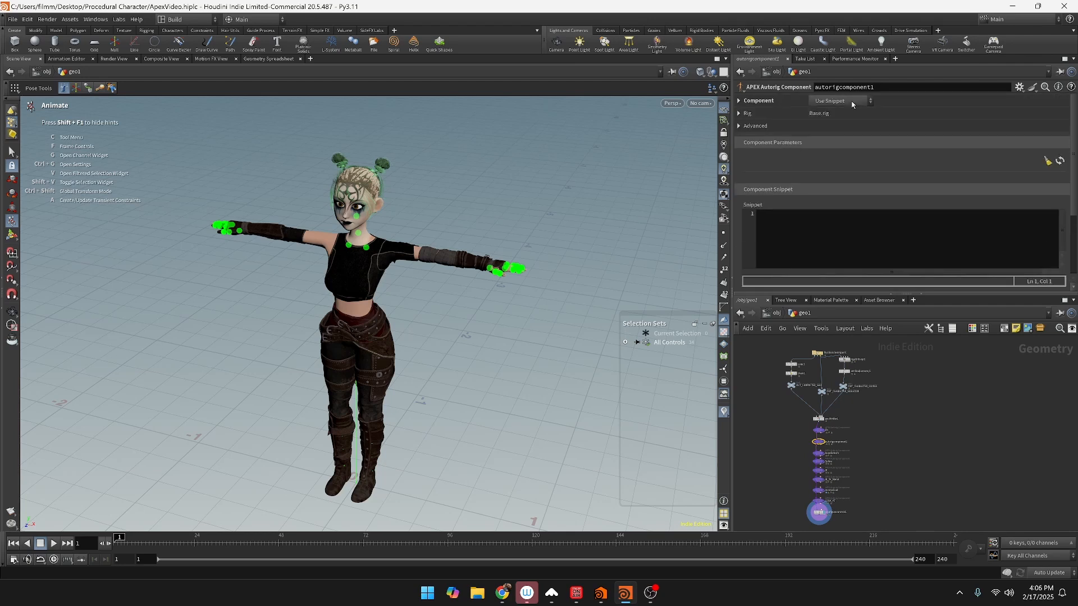
Step: Set the new autorig component's type to transformdriver and show its driven transforms setting
left_click(839, 101)
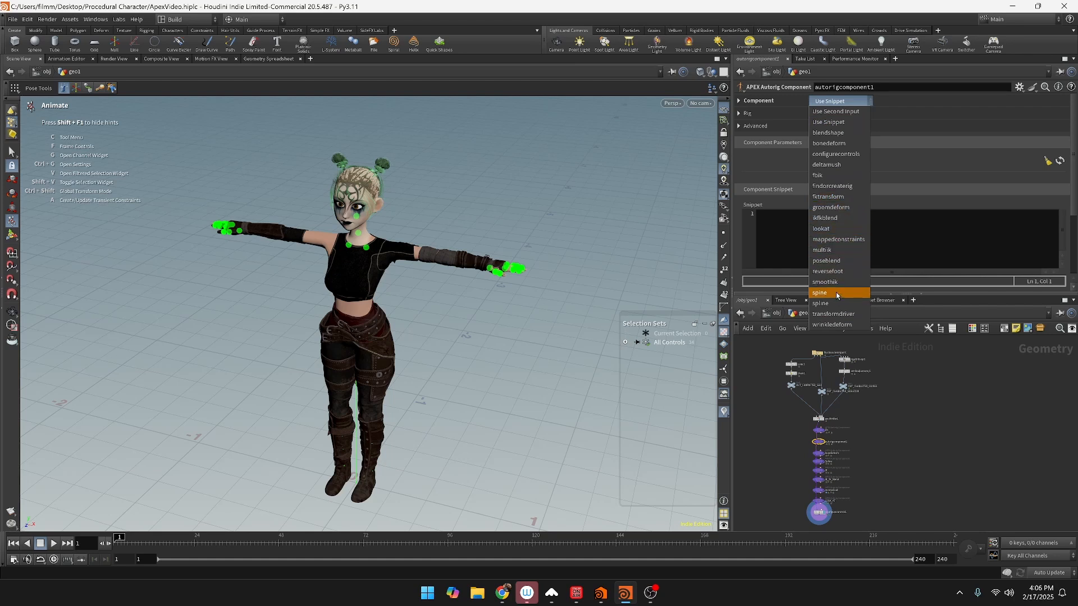
left_click(832, 315)
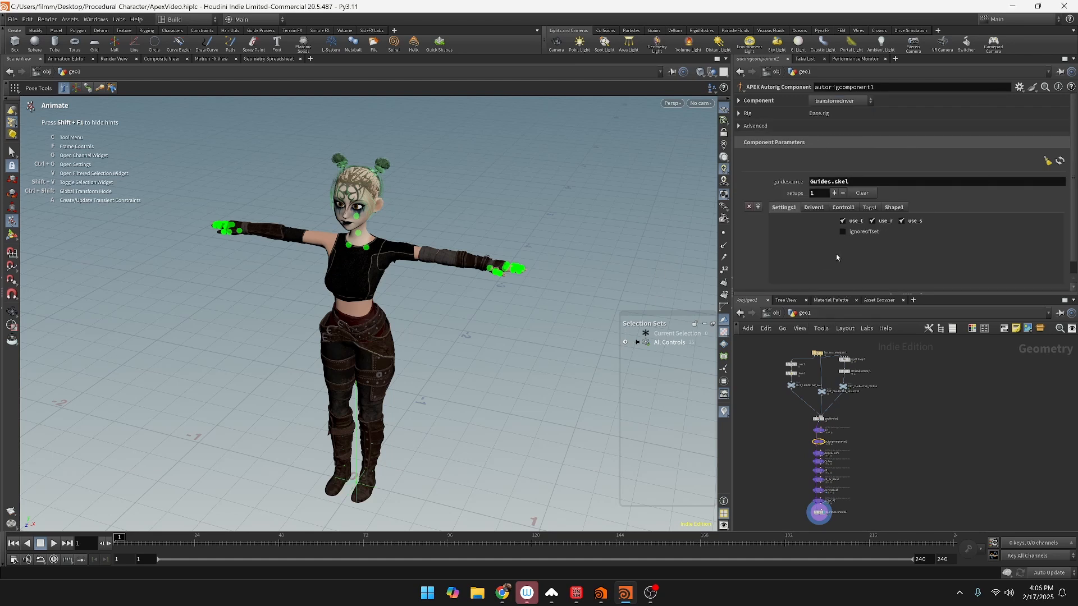
scroll(840, 265, "down", 1)
left_click(812, 194)
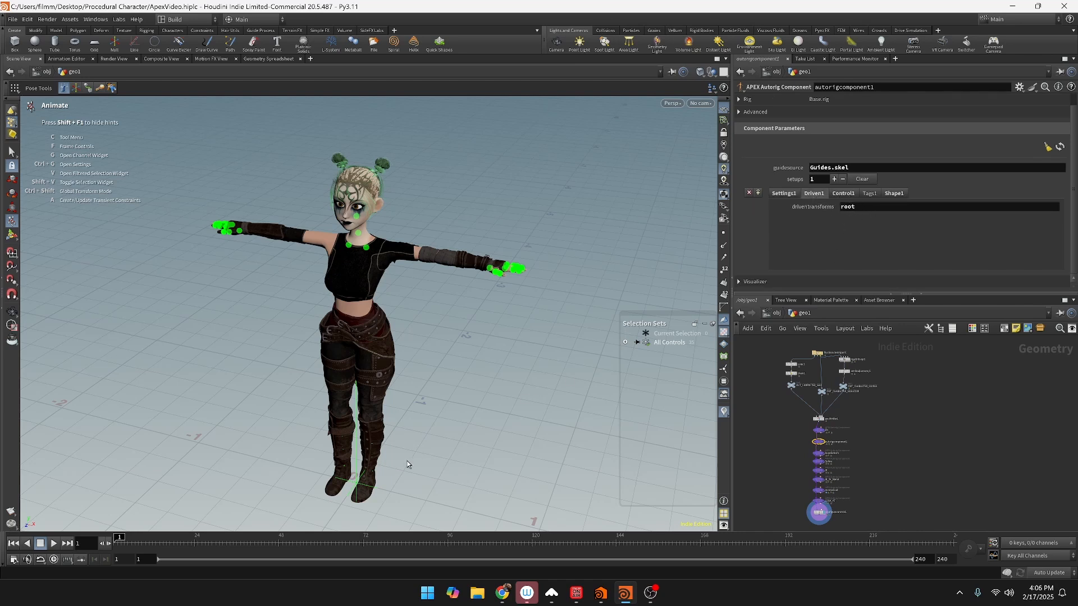
Step: Try moving the main control between the character's feet, then undo the move
left_click(355, 488)
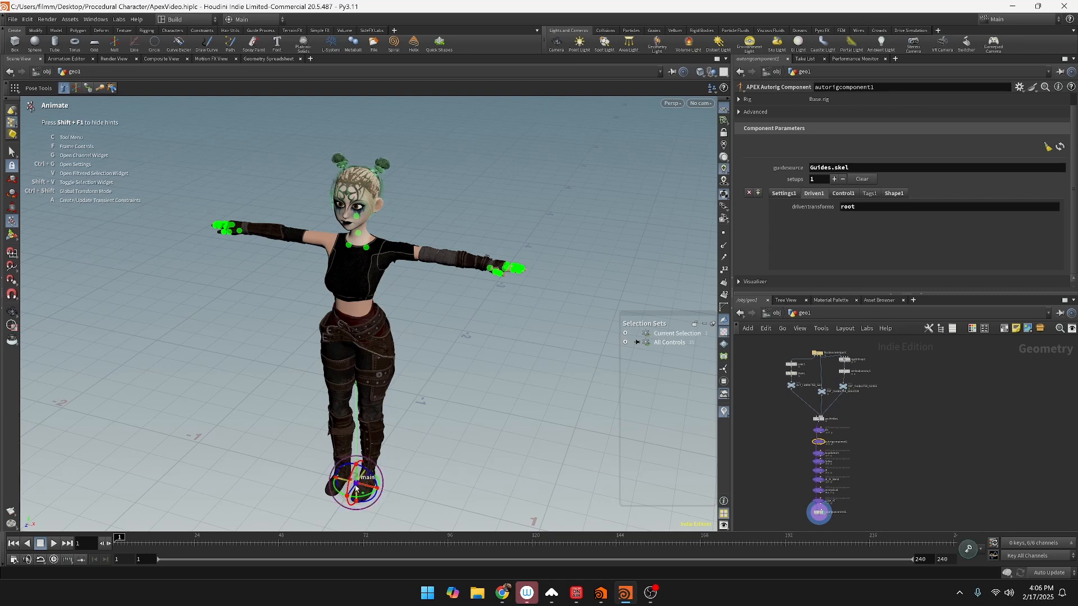
left_click_drag(355, 487, 324, 456)
key("ctrl+z")
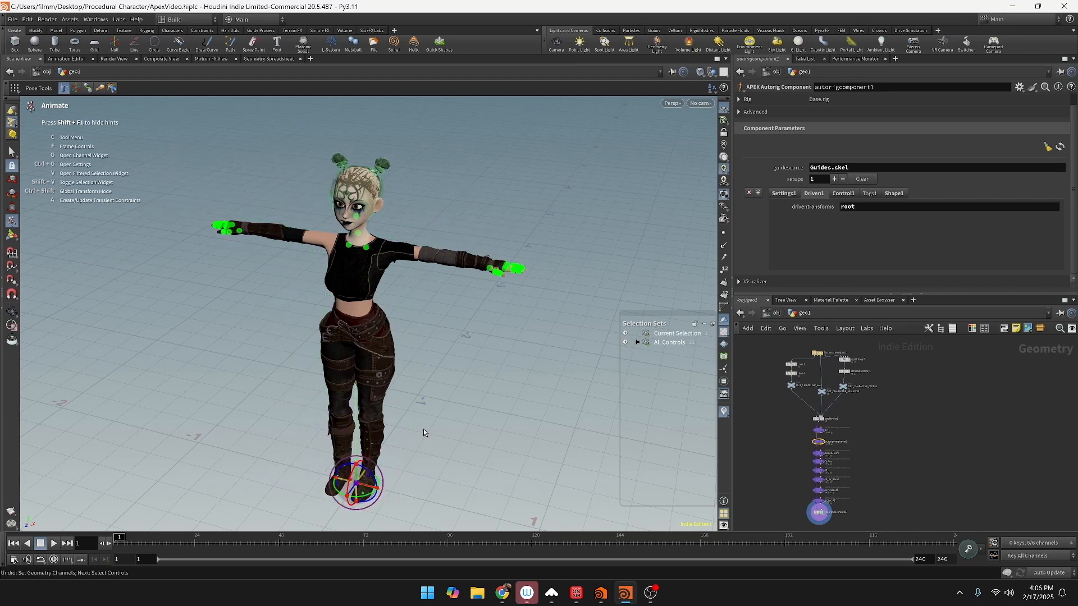
Step: Display the new autorig component's output, try moving the whole skeleton with its main control, and undo the move
scroll(818, 444, "up", 5)
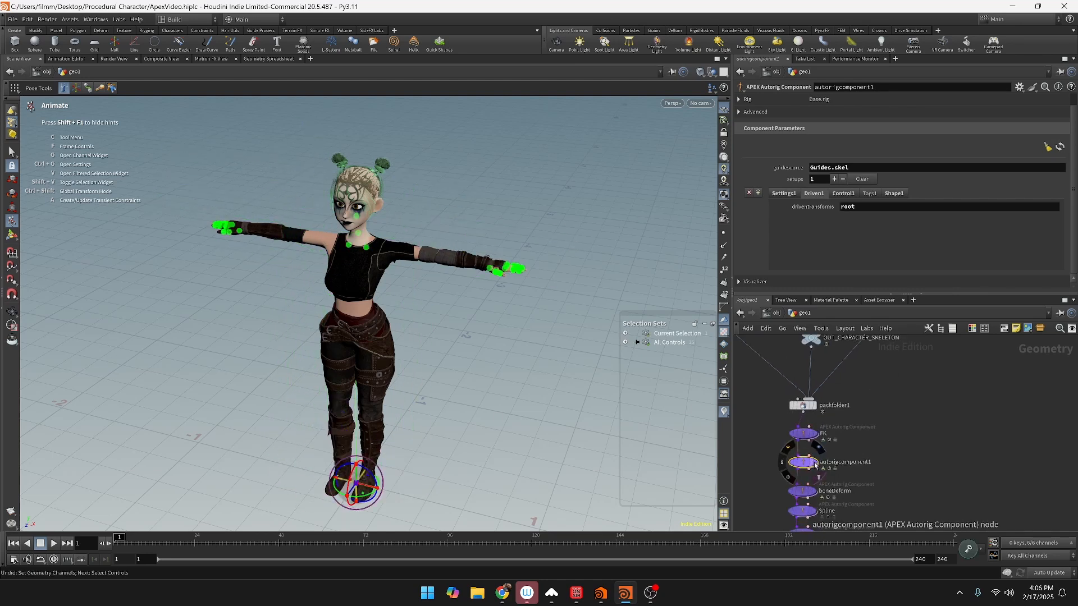
left_click(816, 465)
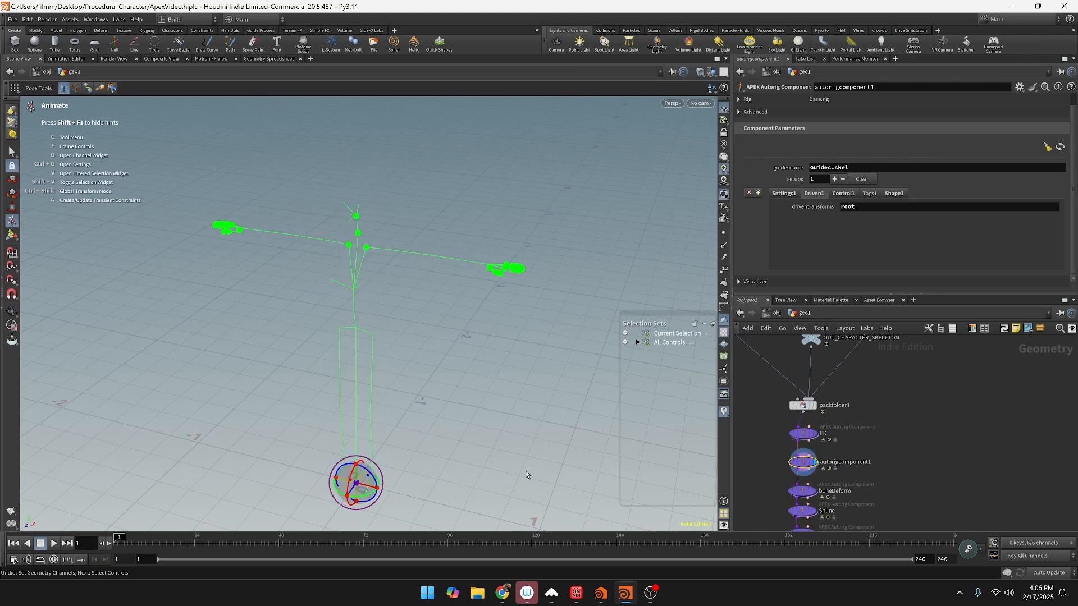
left_click_drag(336, 494, 322, 393)
key("ctrl+z")
Step: Display and select the configurecontrols1 node and set its number of control configs to 13
scroll(943, 451, "down", 1)
mouse_move(918, 462)
middle_mouse_down()
mouse_move(930, 295)
mouse_move(944, 419)
mouse_move(922, 463)
middle_mouse_up()
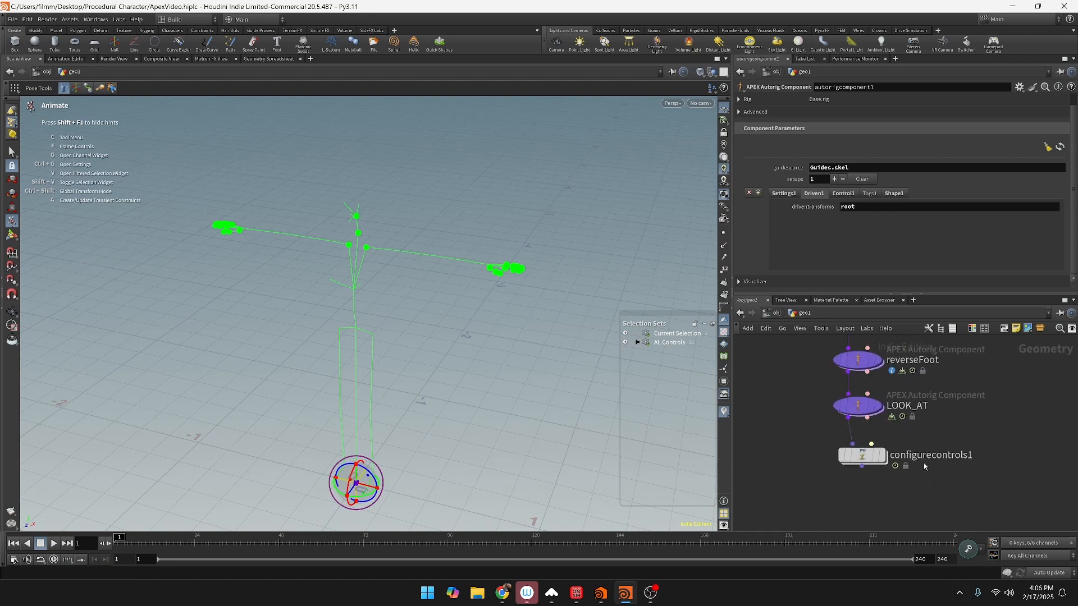
left_click(874, 461)
left_click(865, 456)
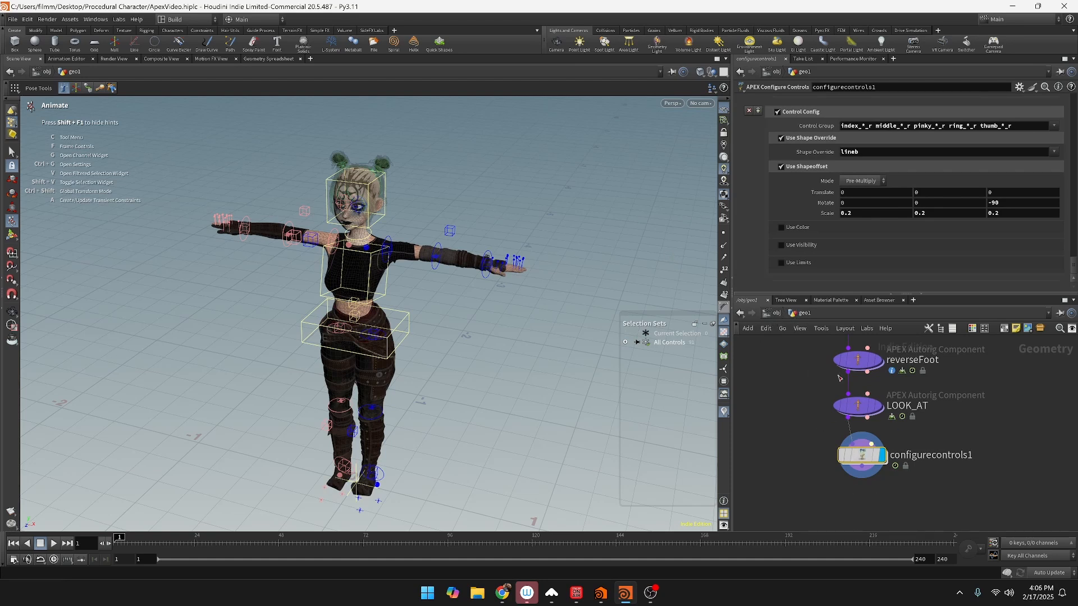
left_click_drag(1072, 274, 1073, 101)
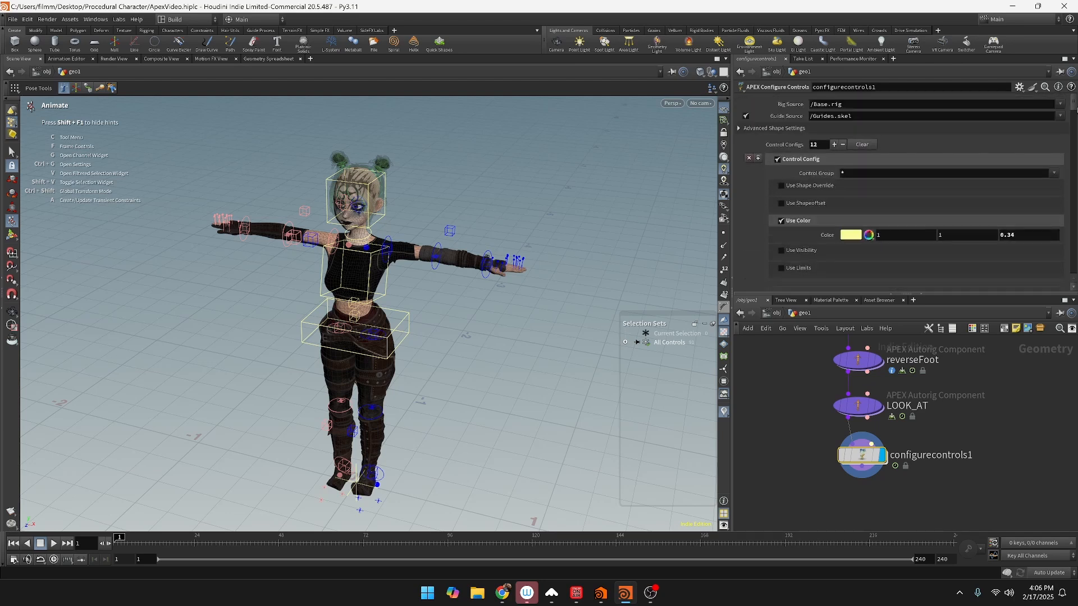
double_click(818, 145)
type("13")
key("Return")
Step: Set the control group of the new last control config to root
left_click_drag(1075, 105, 1077, 275)
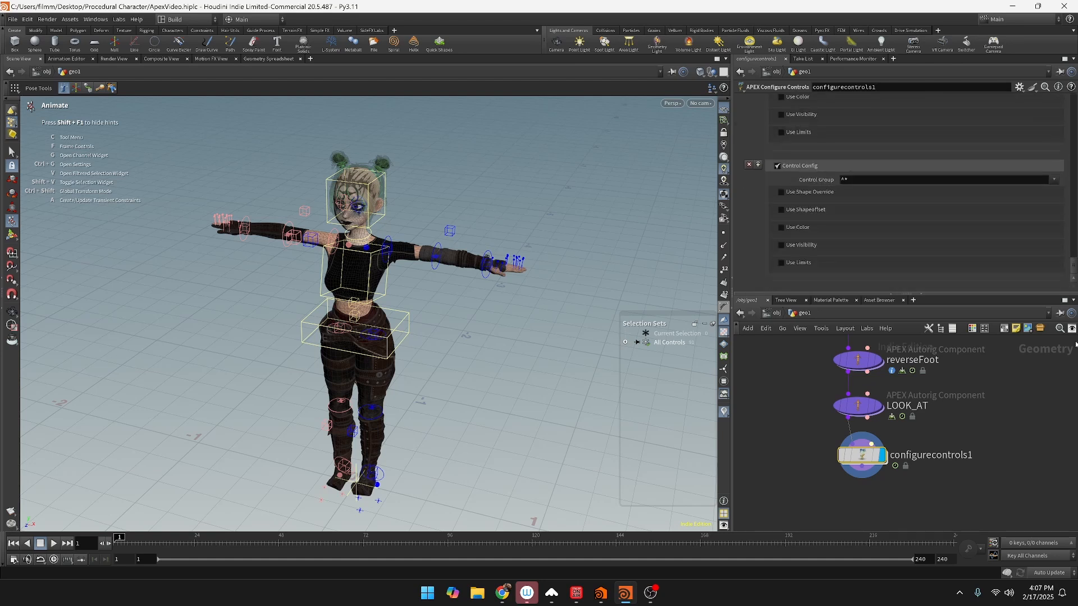
left_click(1055, 180)
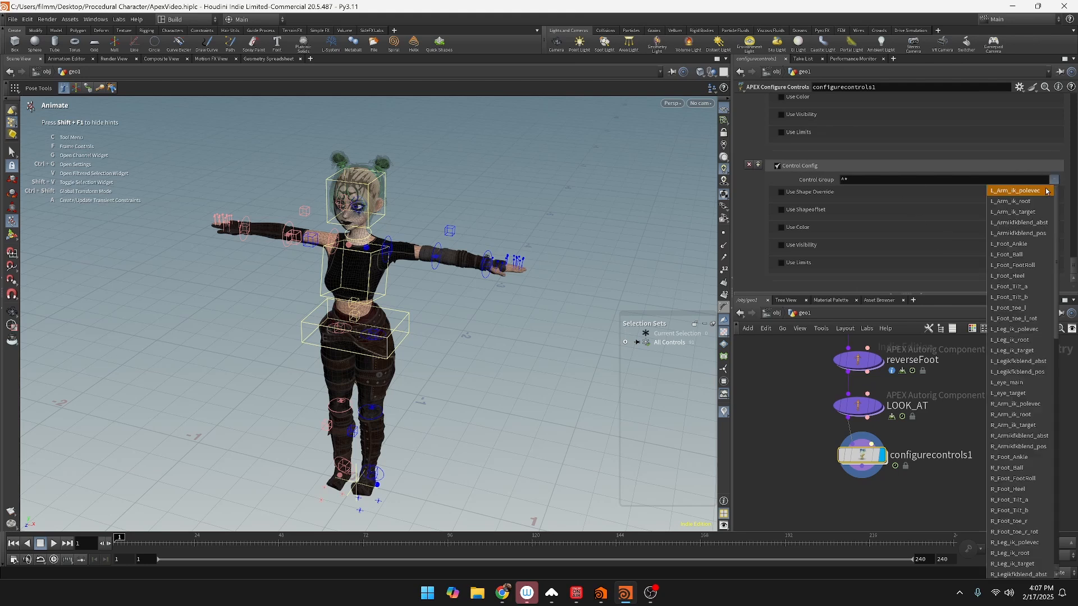
left_click(996, 179)
left_click_drag(993, 181, 729, 197)
type("r")
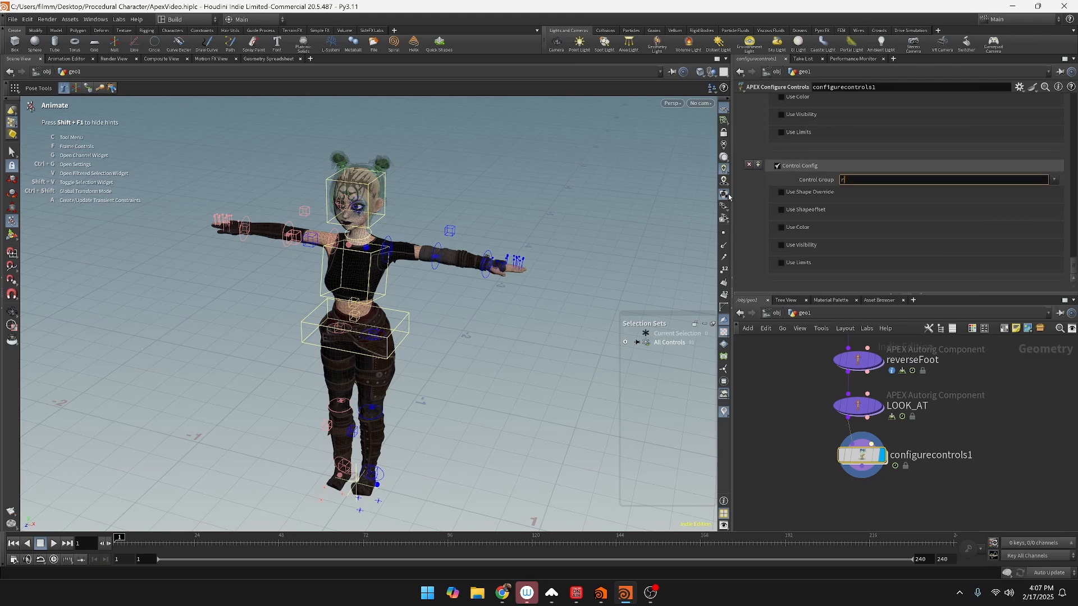
type("oot")
key("Return")
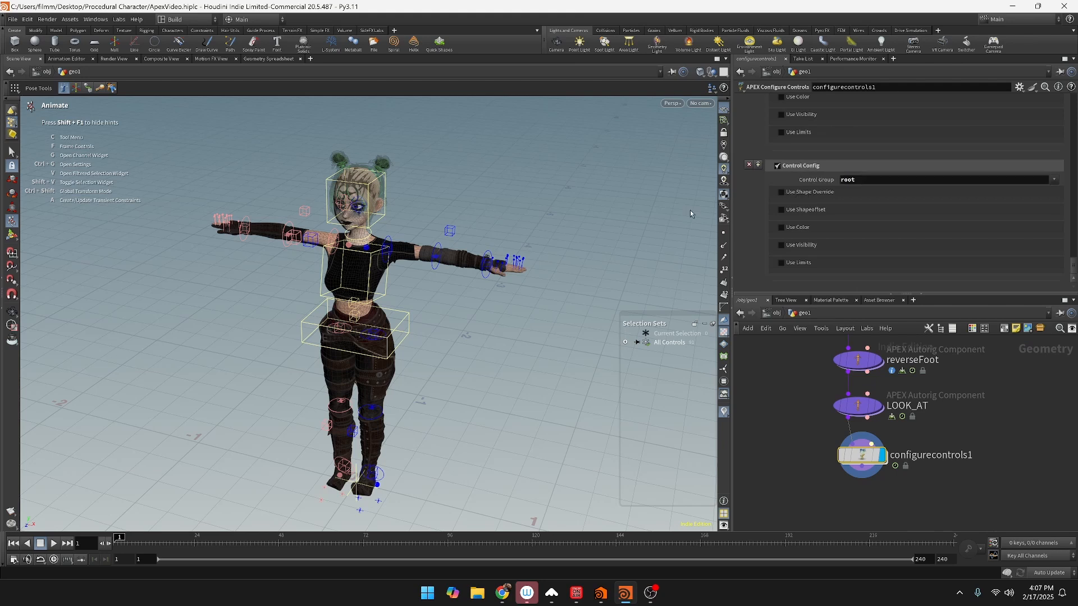
Step: Select the control between the feet and set the last config's control group to its name, main
left_click(353, 482)
double_click(848, 180)
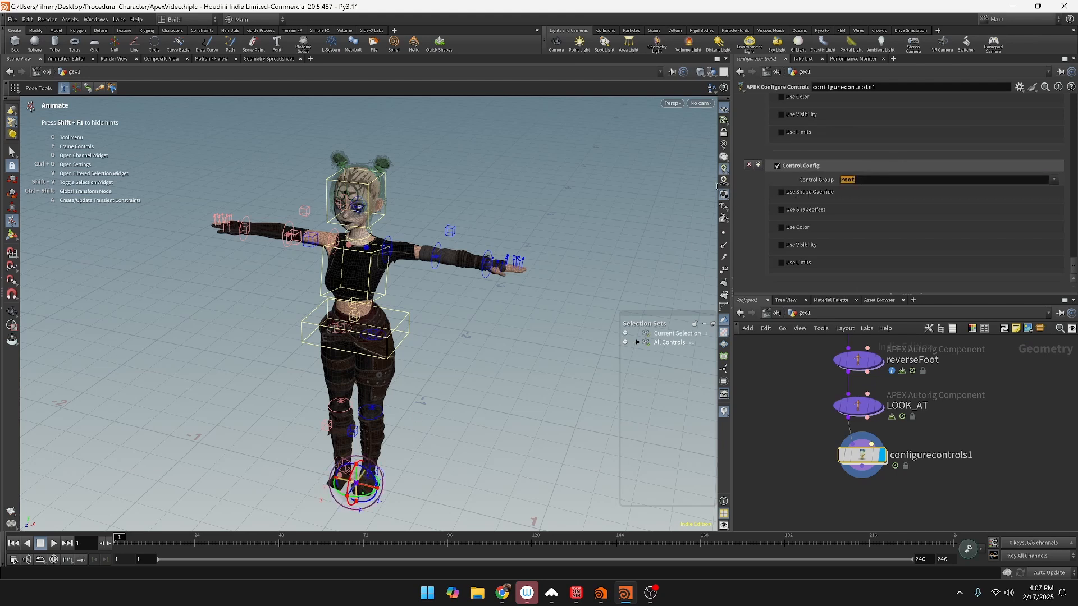
type("main")
key("Return")
Step: Enable the shape override in the main control's config and choose the circle_plane shape
left_click(782, 192)
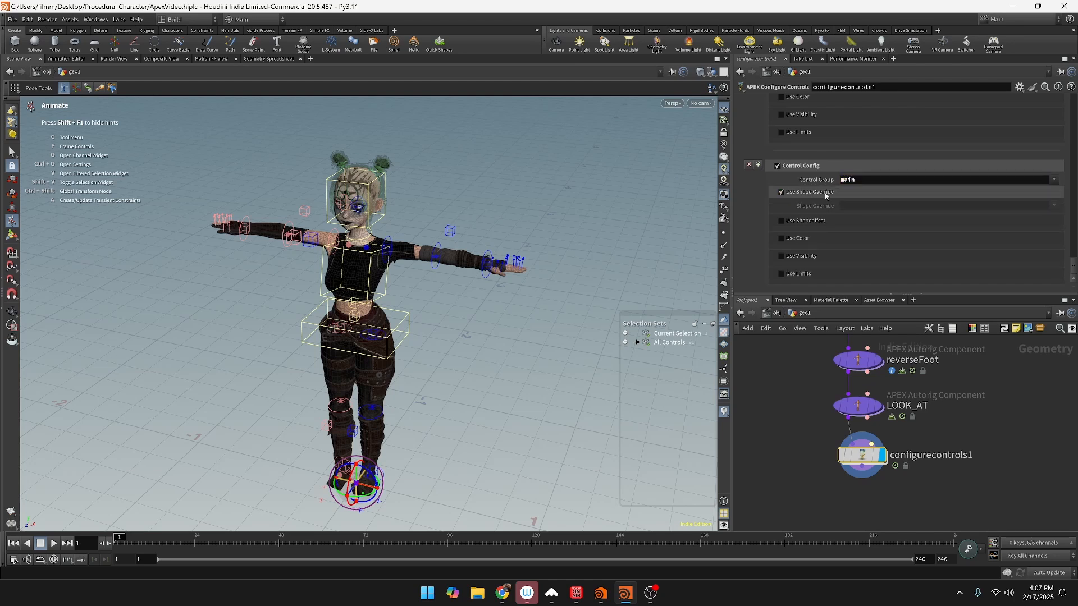
left_click(1052, 206)
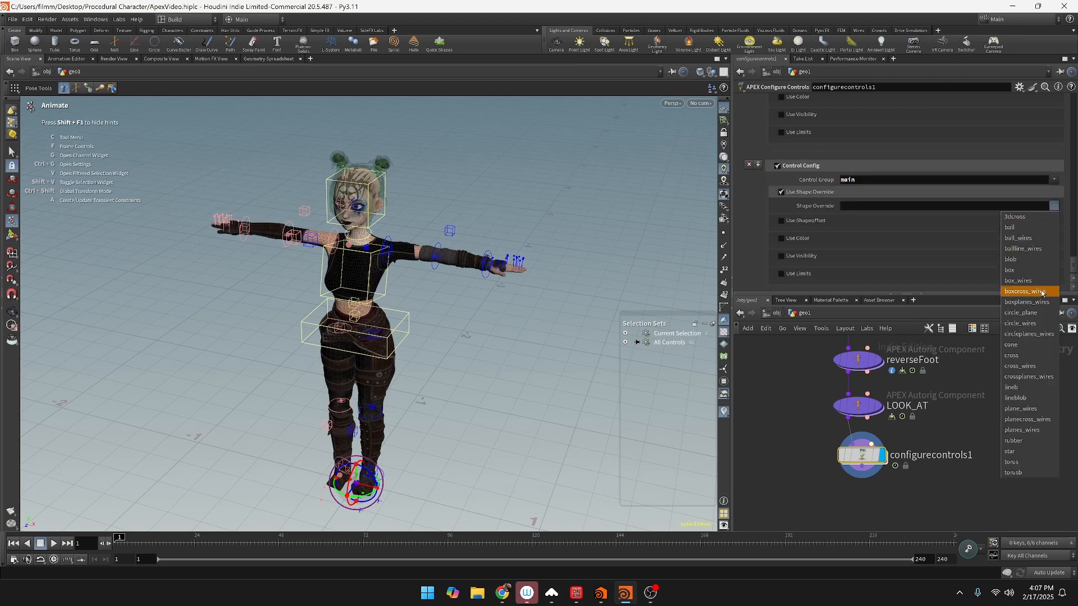
left_click(1045, 313)
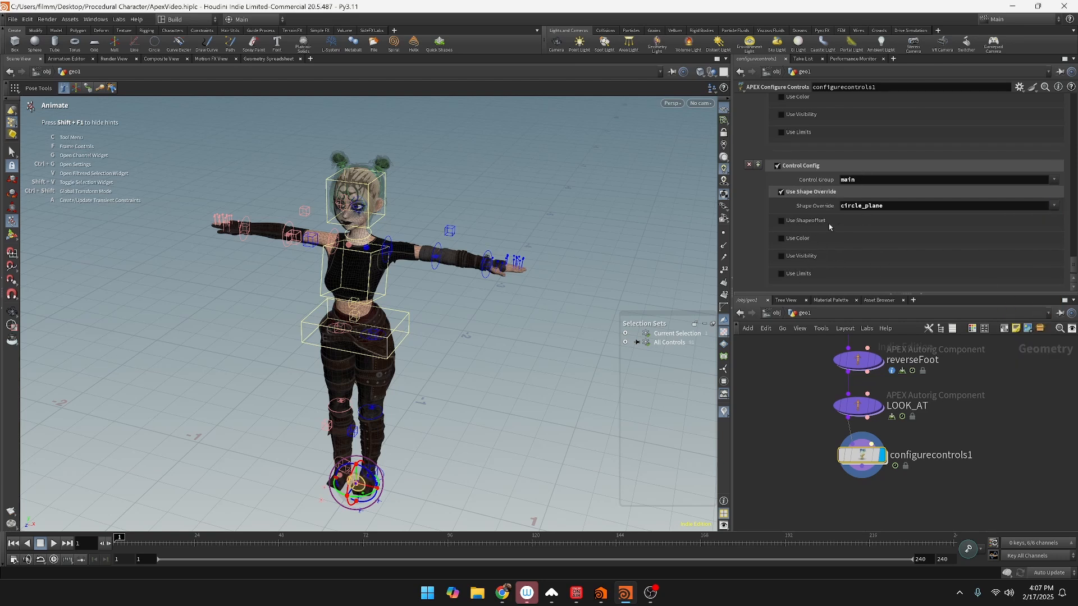
Step: Enable the shape offset in the main control's config and rotate the circle 90 degrees about X
left_click(788, 221)
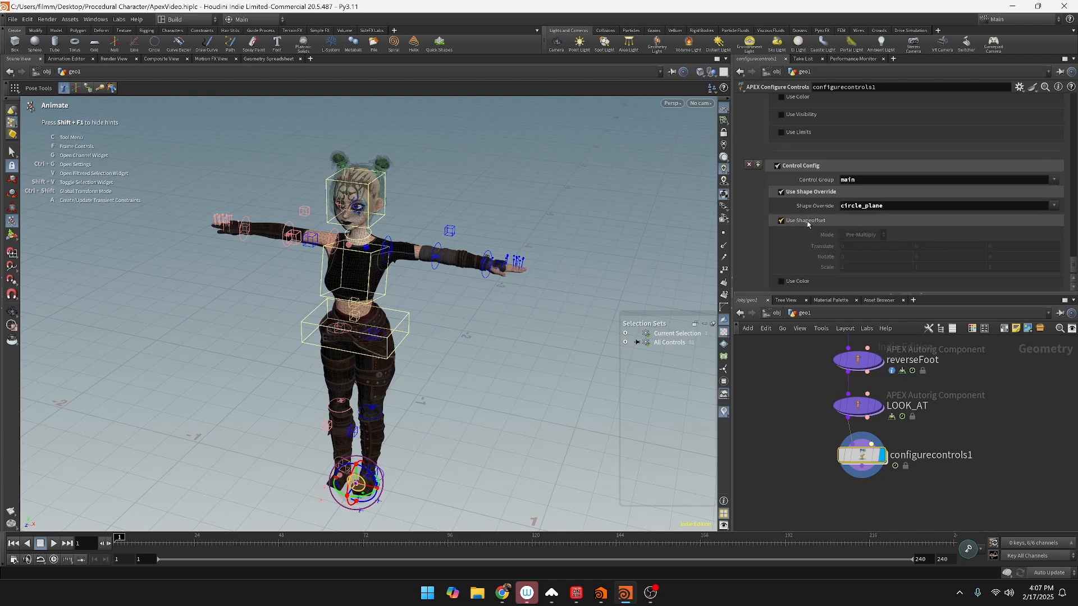
left_click(1021, 257)
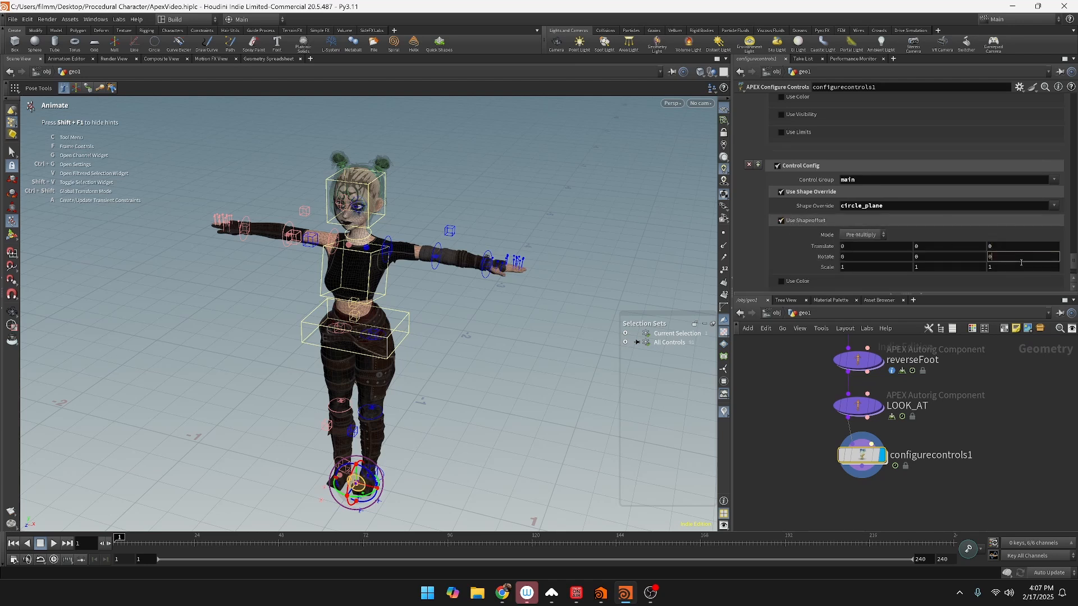
type("90")
key("Return")
left_click(1014, 262)
type("0")
key("shift+Tab")
key("shift+Tab")
type("90")
key("Return")
Step: Scale the main control's circle uniformly to about 6.387 so it surrounds both feet, and clear the control selection
middle_click_drag(817, 267, 988, 307)
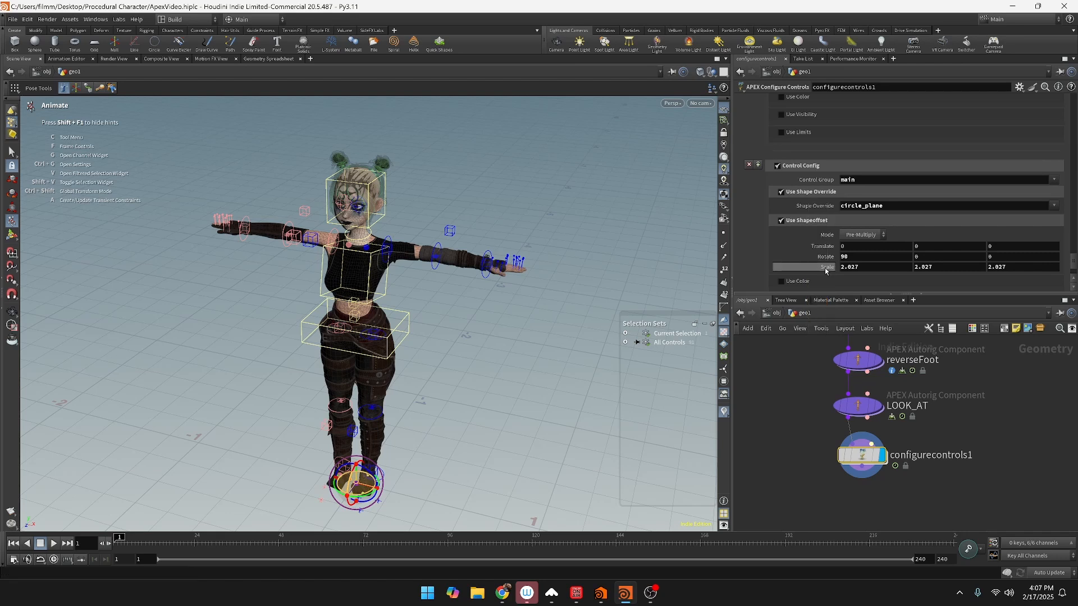
middle_click_drag(824, 267, 955, 289)
middle_click_drag(346, 225, 827, 270)
left_click(613, 454)
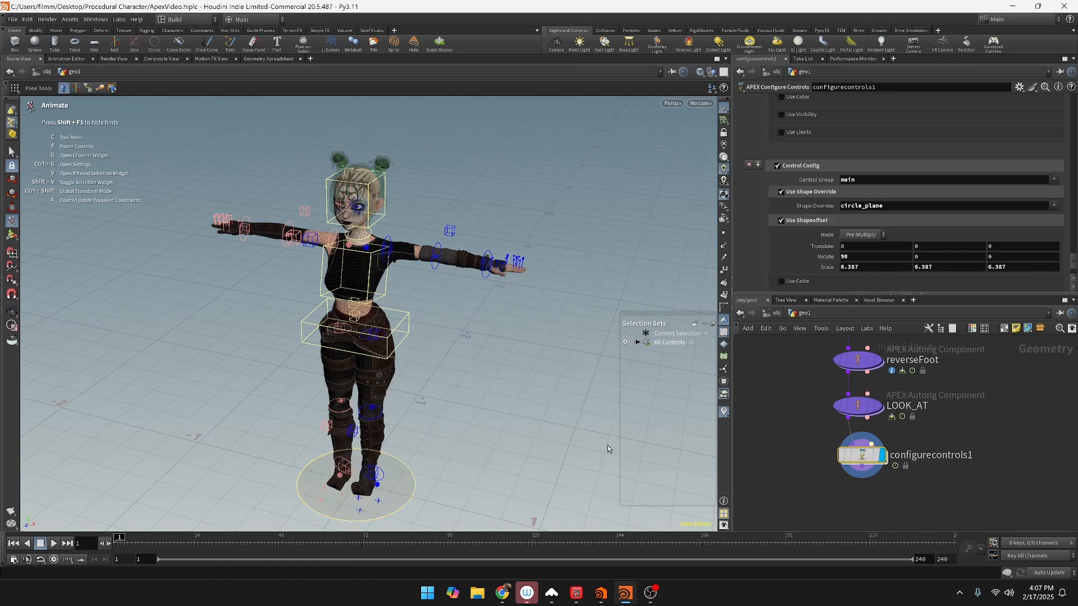
Step: Save the scene file and inspect the character's resized main control from several angles in the Animate state
left_click_drag(503, 427, 550, 357, "alt")
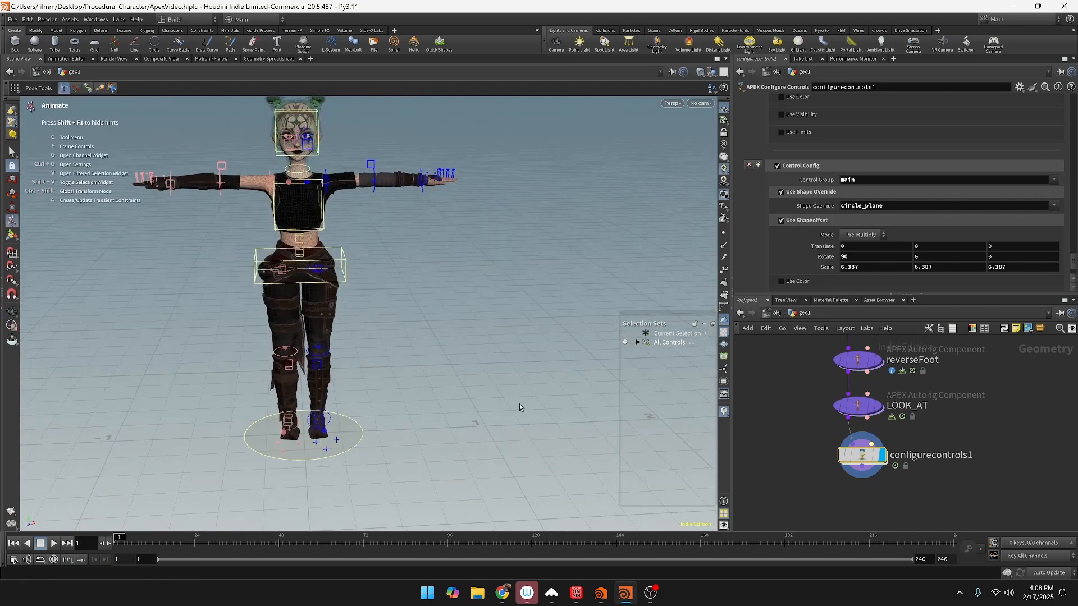
key("ctrl+s")
key("Escape")
scroll(495, 352, "down", 4)
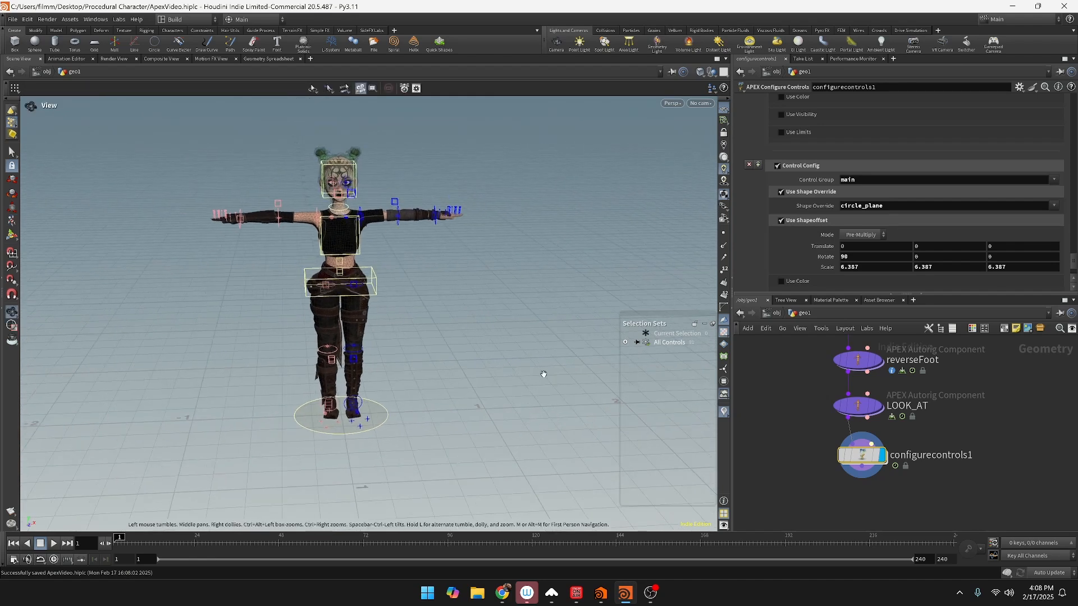
left_click_drag(512, 368, 513, 393)
key("Return")
key("Escape")
left_click_drag(378, 281, 527, 244)
key("Return")
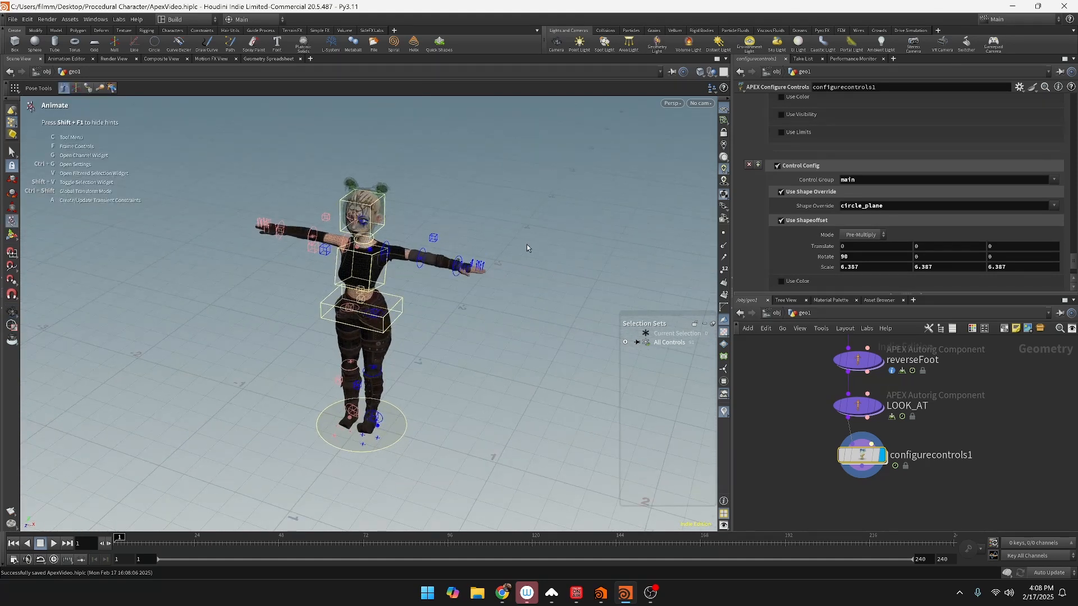